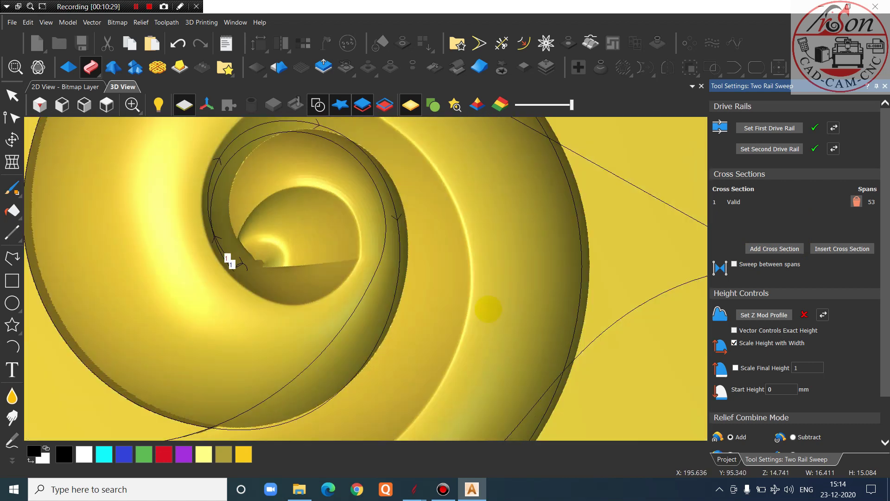
Turn off height scaling with width for the two rail sweep and scale its final height to 15
left_click_drag(488, 309, 624, 343)
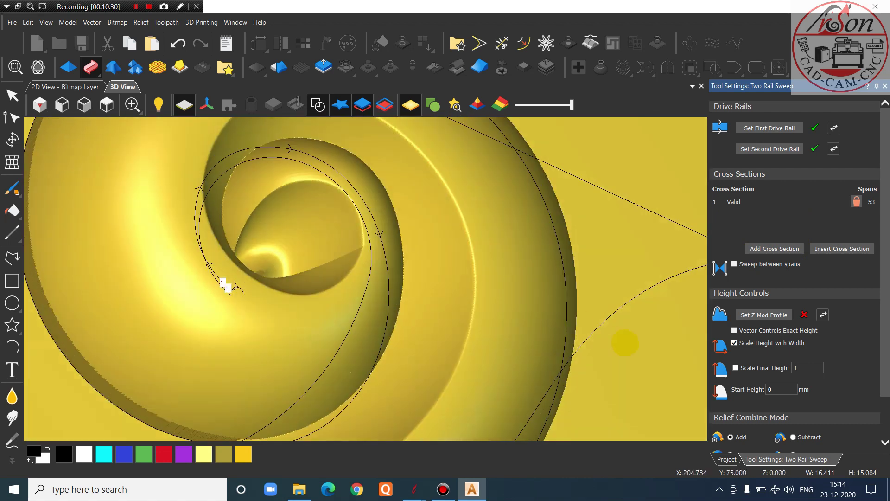
left_click(734, 343)
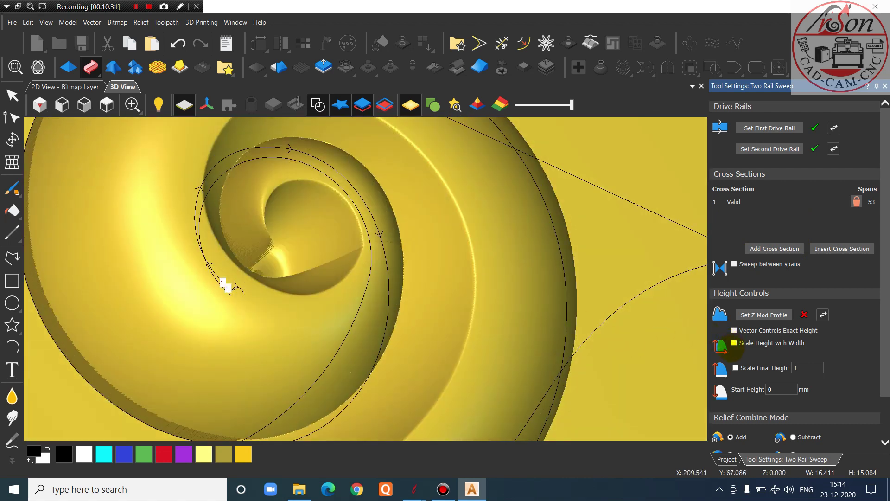
left_click_drag(309, 312, 530, 308)
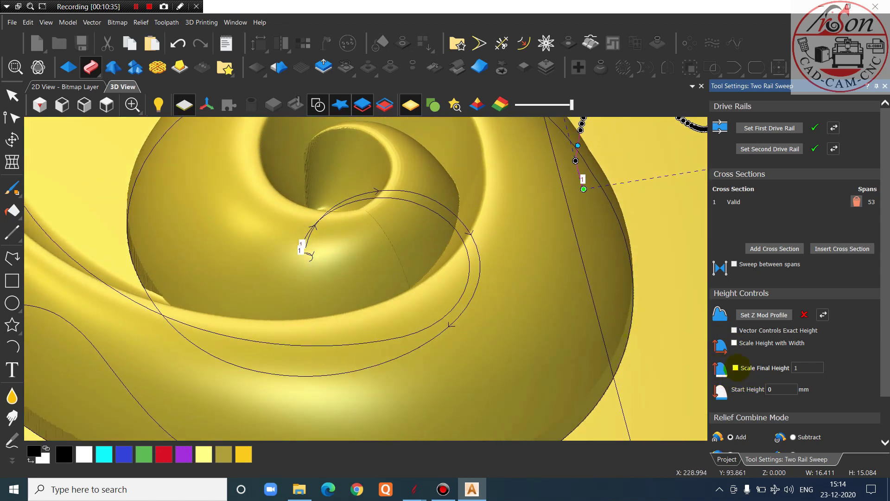
left_click(736, 367)
type("5")
Apply the two rail sweep to the lower scroll using the Merge High combine mode and return to the top view
right_click_drag(674, 352, 492, 301)
left_click_drag(493, 302, 544, 266)
scroll(779, 419, "down", 2)
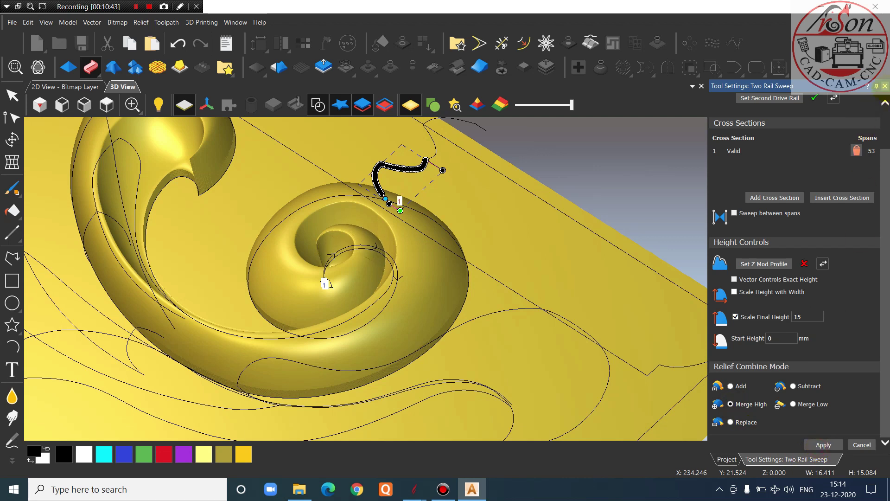
left_click(823, 444)
left_click(106, 104)
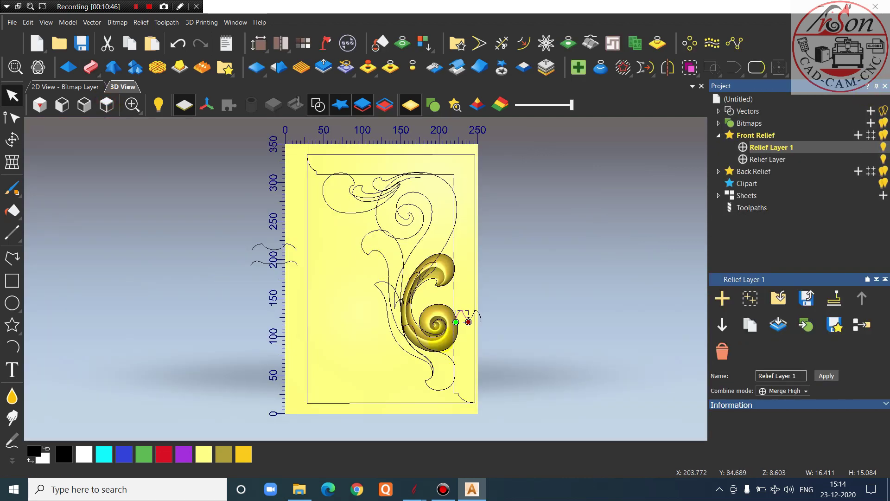
Switch to the BRACKET drawing in Aspire, examine the lower scroll's centre in the reference photo, and return to the relief
scroll(449, 319, "up", 3)
mouse_move(419, 488)
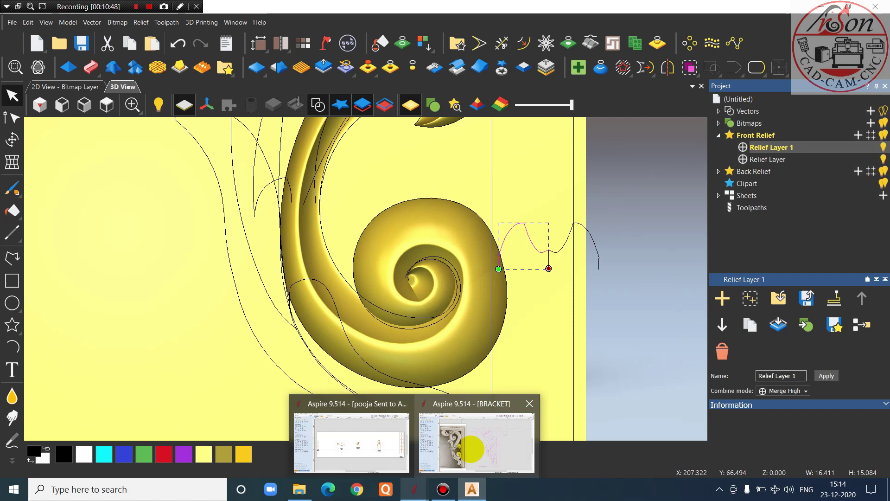
left_click(470, 442)
scroll(581, 374, "up", 2)
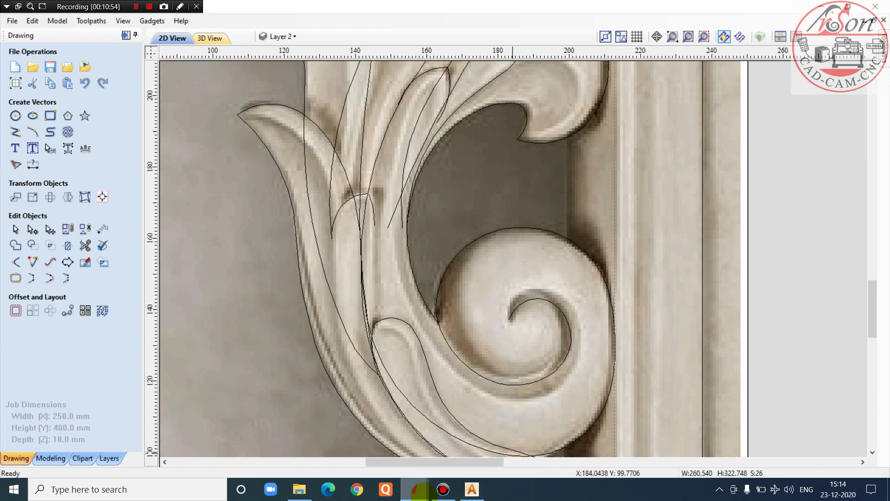
mouse_move(421, 490)
left_click(494, 454)
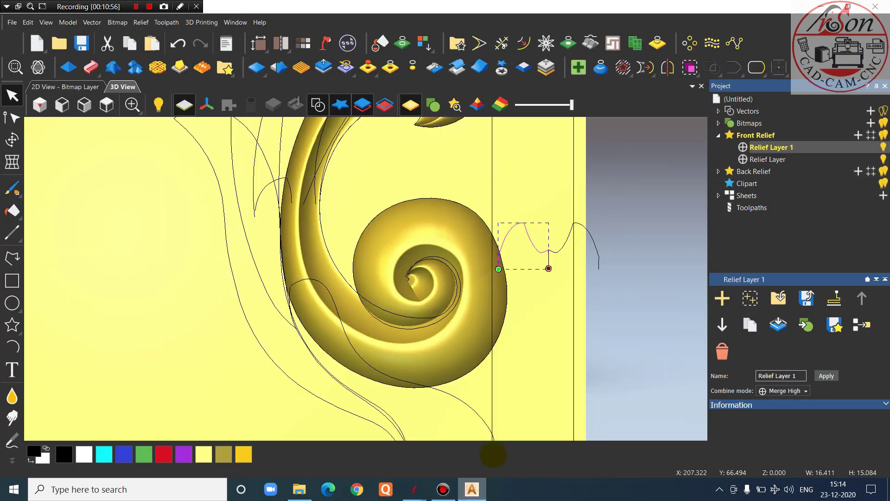
Draw a circle about 15.5 mm in diameter over the centre of the lower scroll
scroll(440, 250, "up", 4)
scroll(367, 258, "down", 2)
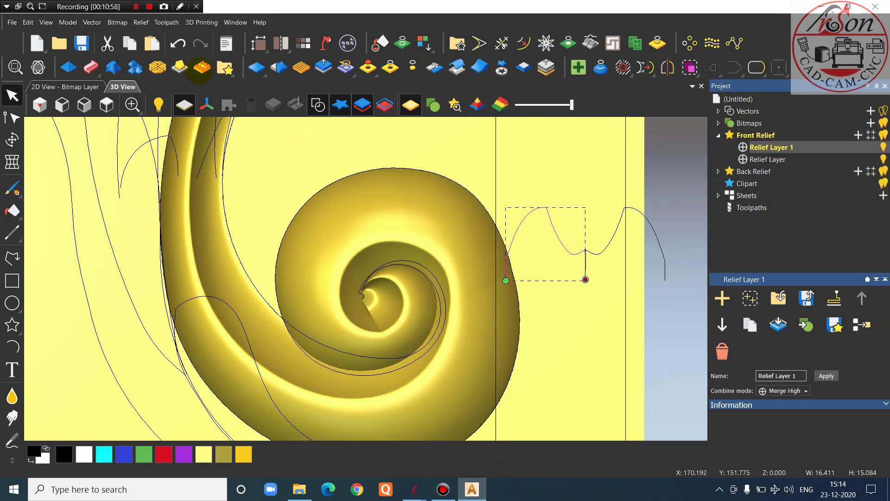
left_click(12, 302)
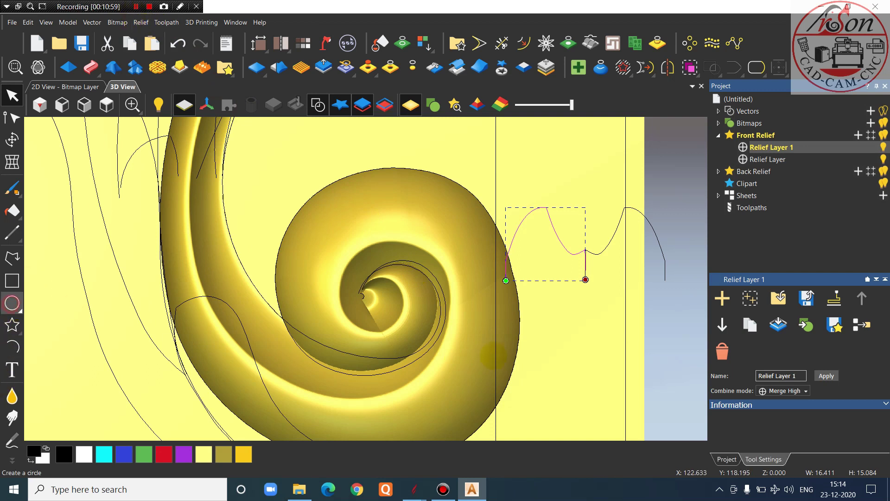
scroll(424, 305, "up", 3)
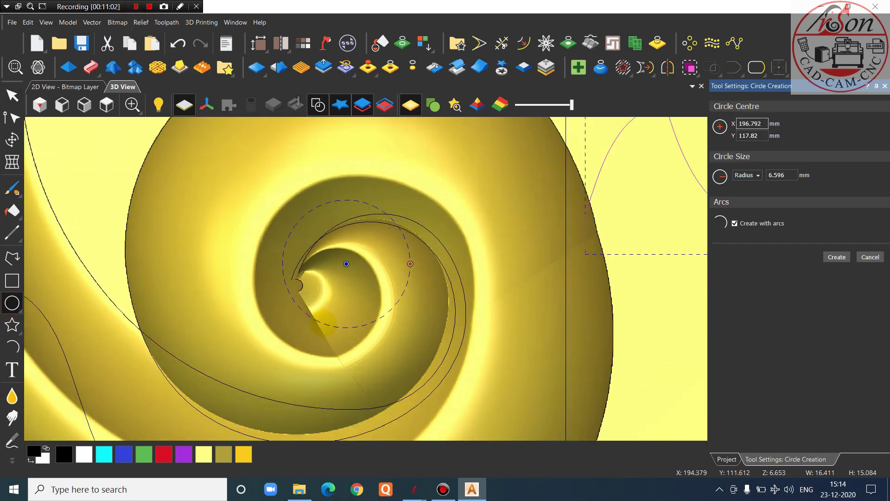
key("Escape")
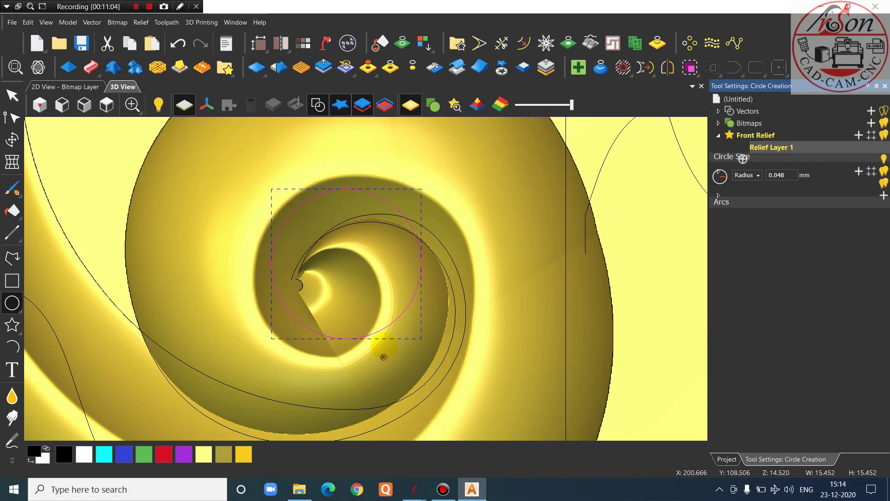
Move the circle down over the inner coil and enlarge it proportionally to about 17.4 mm
left_click_drag(347, 340, 353, 371)
left_click(11, 139)
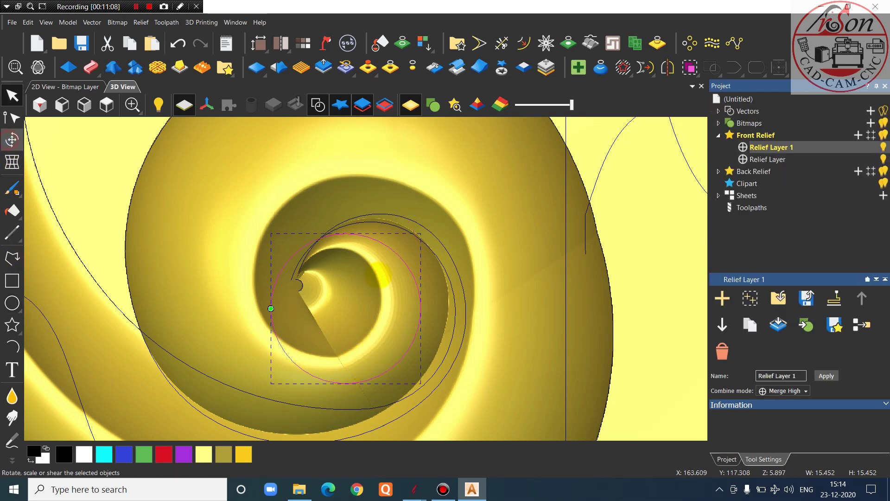
left_click_drag(421, 233, 441, 214)
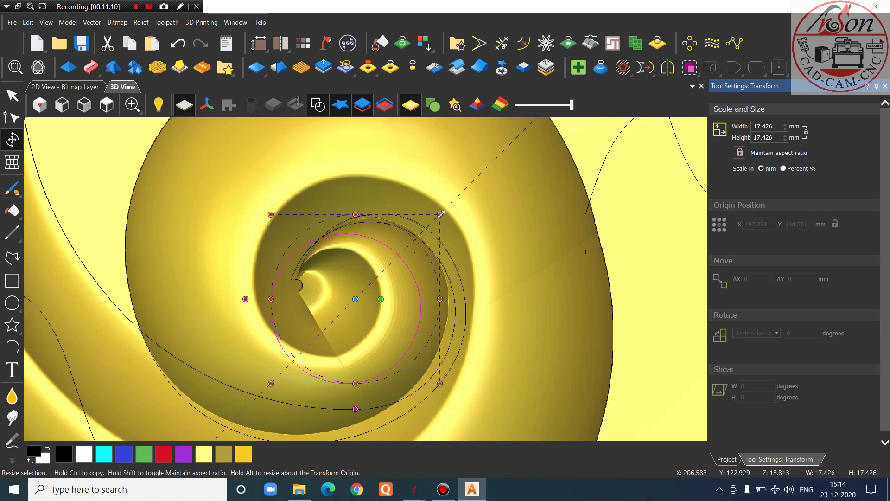
Shift the enlarged circle so its upper and right sides follow the edge of the scroll's inner coil
scroll(317, 366, "up", 1)
left_click_drag(320, 394, 332, 402)
scroll(388, 182, "up", 1)
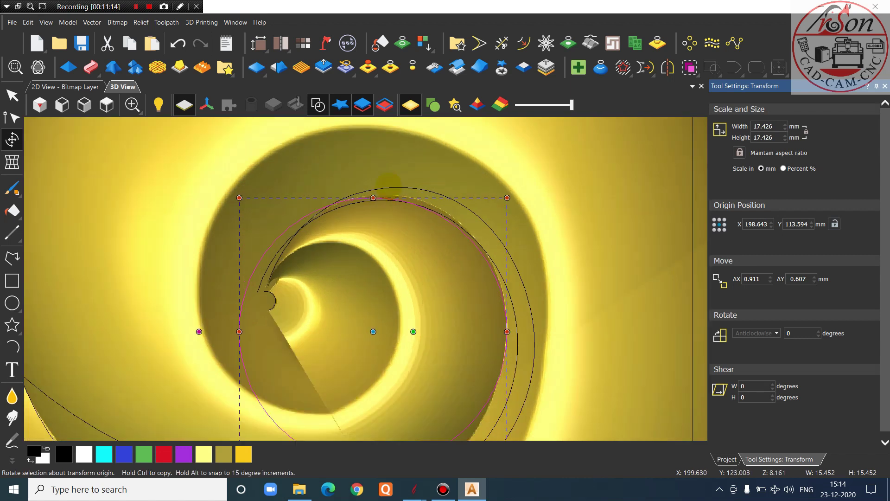
scroll(389, 185, "up", 2)
left_click_drag(398, 211, 401, 203)
scroll(402, 203, "down", 4)
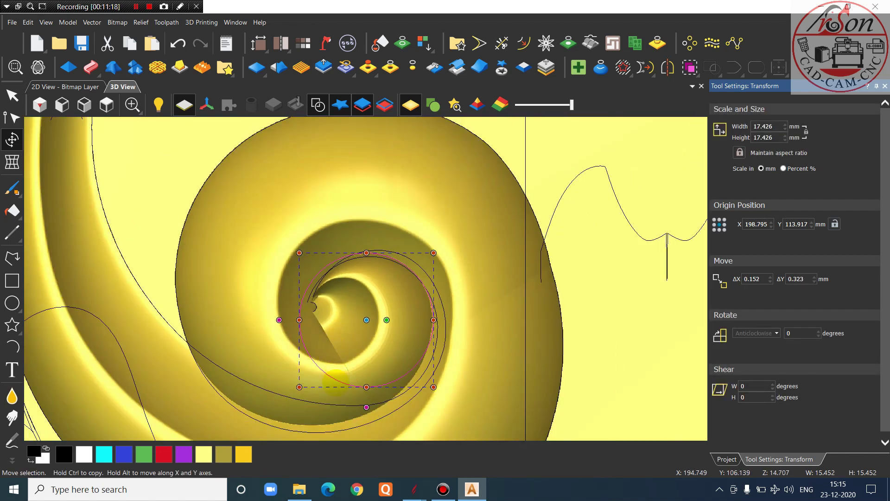
Enlarge the circle to about 18 mm and nudge it left to match the inner coil's right edge
scroll(291, 386, "up", 2)
left_click_drag(272, 381, 264, 389)
scroll(540, 239, "up", 3)
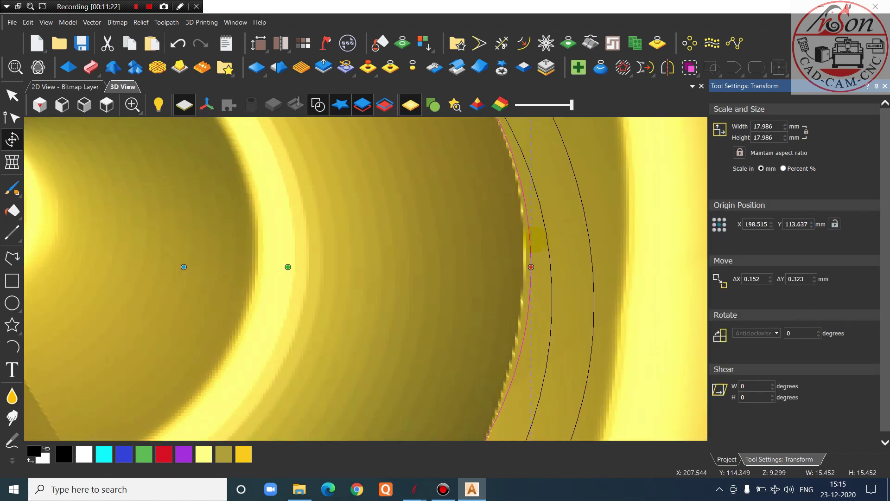
left_click_drag(536, 239, 530, 239)
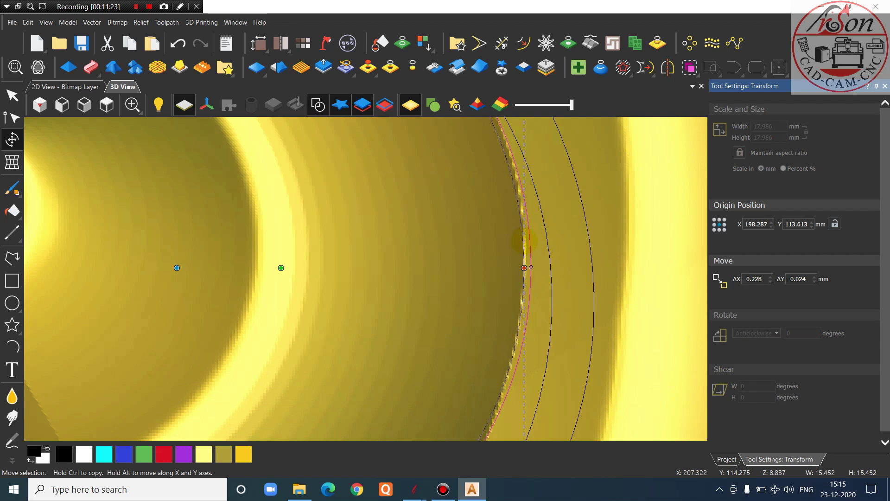
scroll(540, 251, "down", 4)
Deselect the circle and check Relief Layer 1 by switching its visibility off and on
left_click(623, 258)
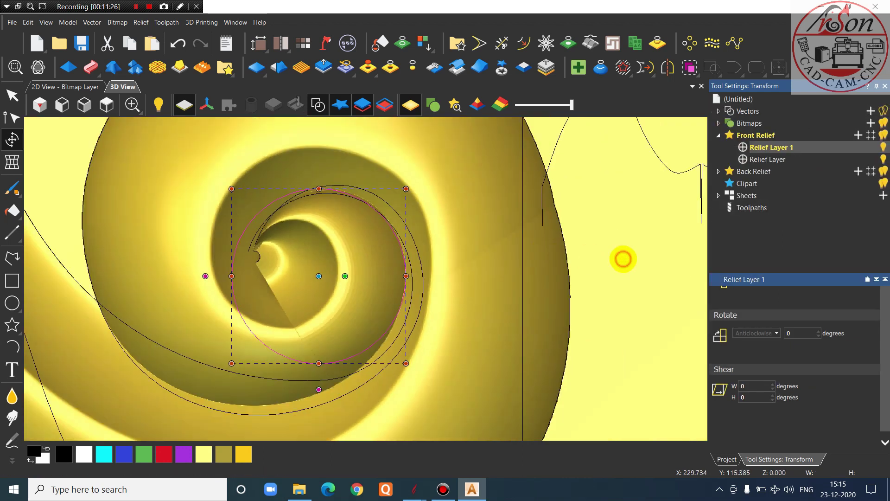
left_click(879, 146)
left_click(880, 146)
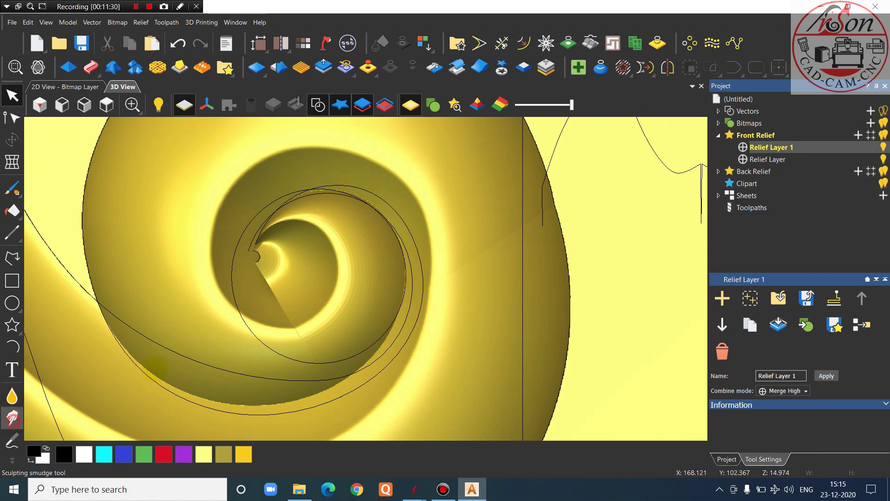
Use the Smudge tool to pull the inner ridge of the scroll over the hollow at its centre
left_click(12, 419)
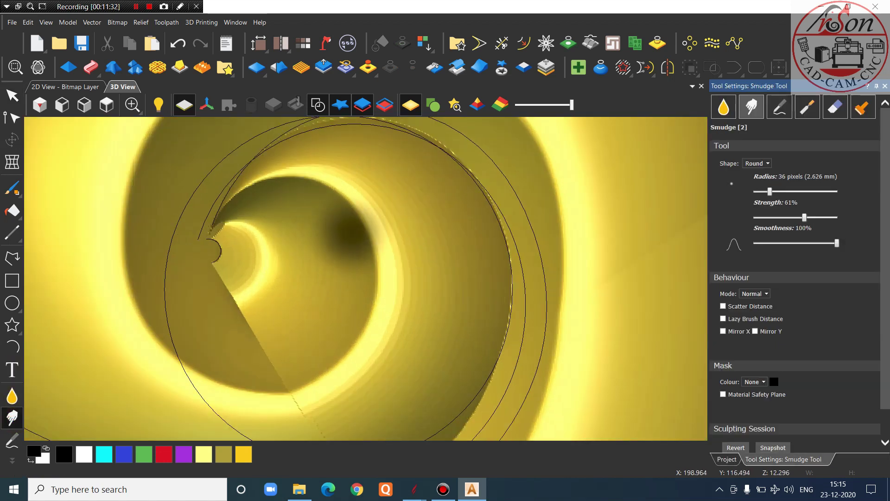
mouse_move(367, 216)
left_mouse_down()
mouse_move(273, 251)
mouse_move(318, 200)
mouse_move(241, 223)
mouse_move(314, 185)
mouse_move(249, 195)
mouse_move(367, 238)
mouse_move(374, 312)
mouse_move(344, 356)
mouse_move(296, 364)
left_mouse_up()
scroll(328, 332, "down", 3)
scroll(328, 332, "up", 5)
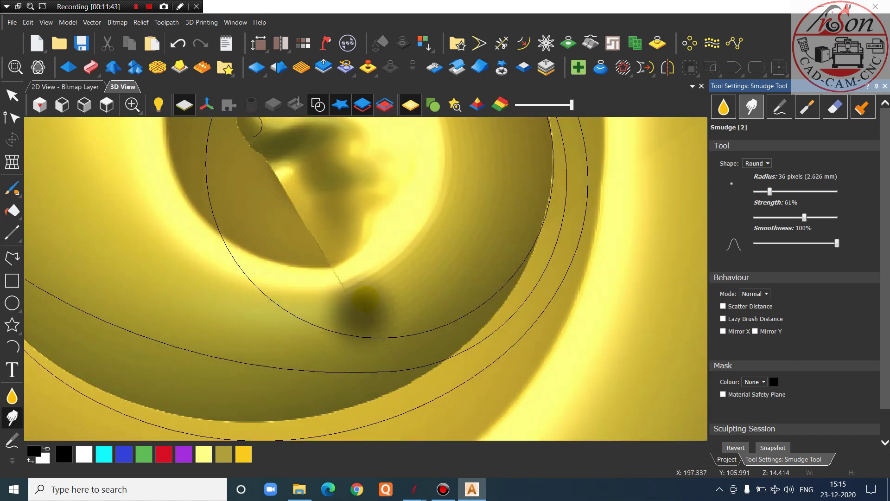
Smudge along the diagonal seam below the scroll's centre to blend the raised coil into the hollow
mouse_move(337, 287)
left_mouse_down()
mouse_move(318, 300)
mouse_move(358, 300)
left_mouse_up()
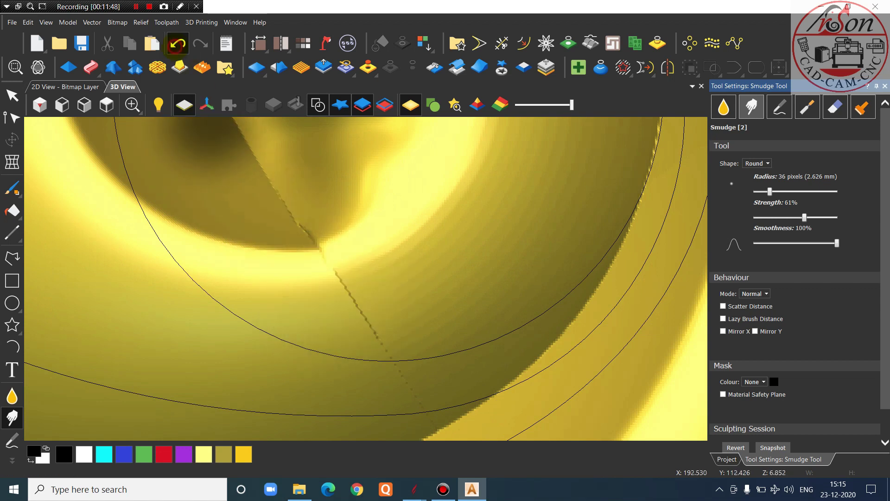
scroll(397, 310, "down", 4)
scroll(379, 223, "up", 3)
mouse_move(386, 240)
left_mouse_down()
mouse_move(342, 268)
mouse_move(374, 261)
left_mouse_up()
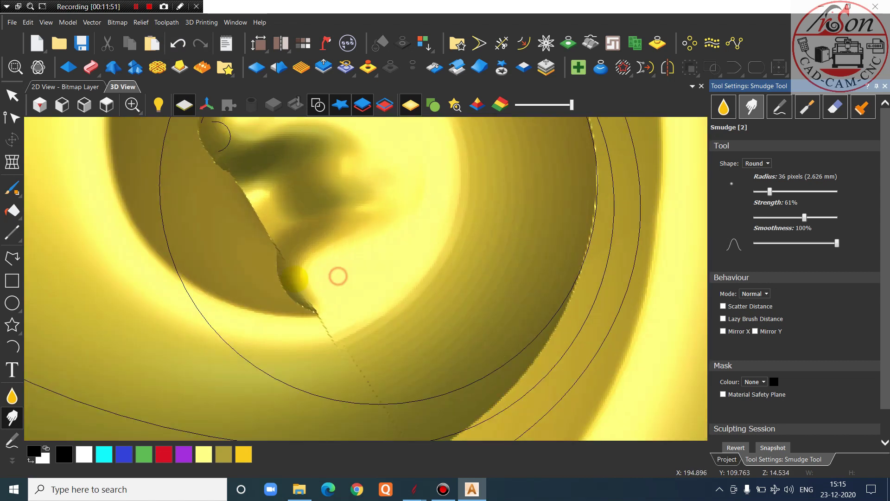
mouse_move(310, 289)
left_mouse_down()
mouse_move(318, 288)
mouse_move(238, 310)
mouse_move(250, 314)
mouse_move(198, 276)
mouse_move(214, 302)
mouse_move(310, 262)
mouse_move(362, 216)
left_mouse_up()
scroll(357, 217, "down", 3)
scroll(310, 241, "up", 3)
scroll(311, 241, "down", 3)
scroll(194, 284, "up", 3)
scroll(193, 284, "down", 3)
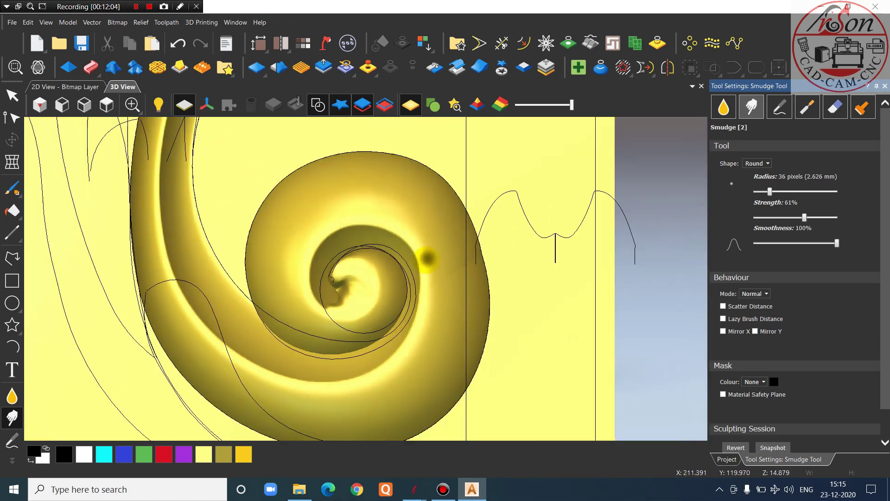
Smudge the raised central area leftward to fill the remaining hollow out to the circle guide
scroll(304, 308, "up", 4)
scroll(426, 262, "up", 1)
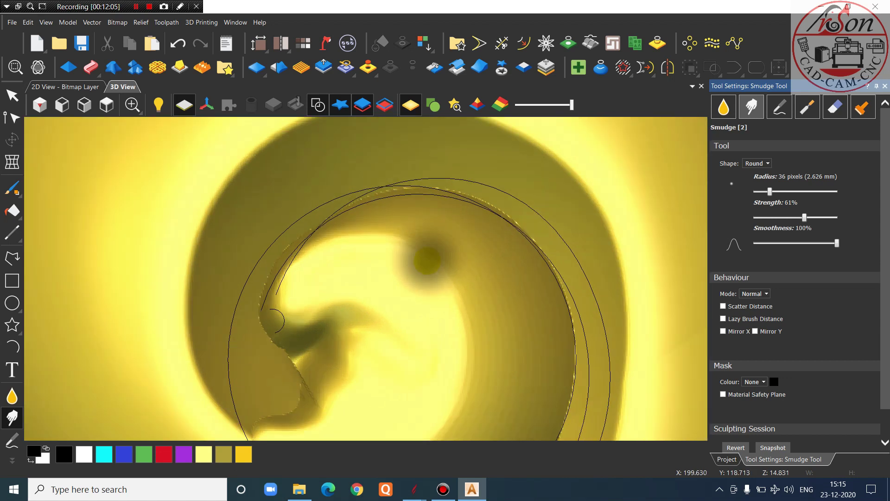
scroll(462, 262, "down", 3)
scroll(362, 311, "up", 3)
left_click_drag(397, 298, 346, 289)
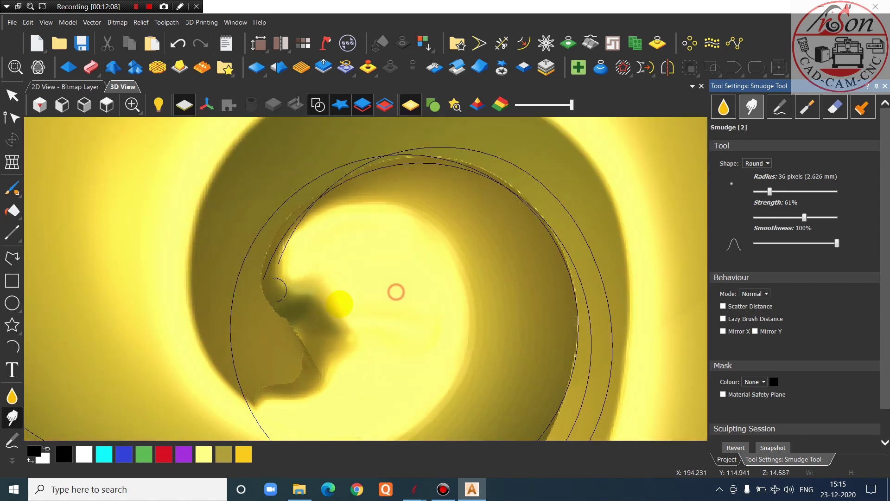
left_click_drag(420, 328, 301, 333)
mouse_move(356, 348)
left_mouse_down()
mouse_move(304, 352)
mouse_move(328, 374)
mouse_move(301, 366)
mouse_move(308, 377)
mouse_move(285, 378)
mouse_move(283, 392)
left_mouse_up()
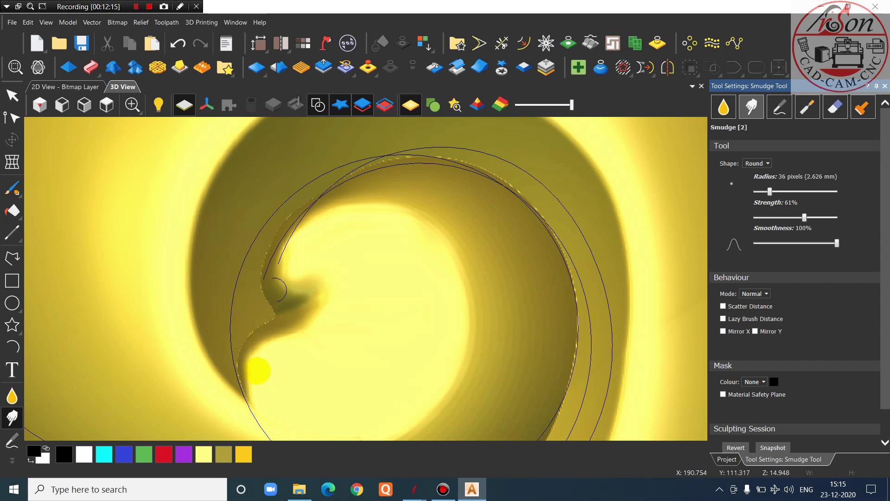
mouse_move(254, 371)
left_mouse_down()
mouse_move(273, 359)
mouse_move(259, 328)
mouse_move(284, 354)
mouse_move(310, 325)
mouse_move(263, 307)
mouse_move(258, 318)
mouse_move(261, 296)
left_mouse_up()
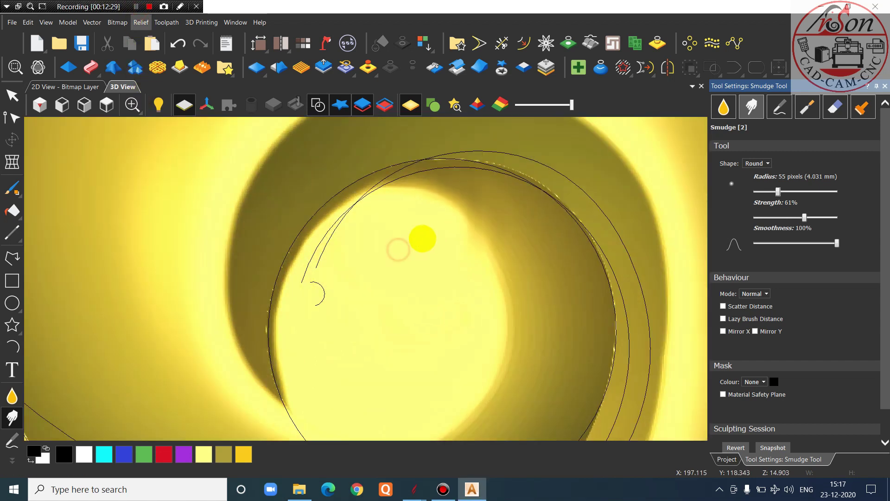
Try to smudge the upper-right, right and lower edges of the central dome into the surrounding coil
mouse_move(423, 238)
left_mouse_down()
mouse_move(473, 238)
mouse_move(450, 220)
mouse_move(461, 217)
mouse_move(473, 231)
left_mouse_up()
mouse_move(493, 270)
left_mouse_down()
mouse_move(522, 280)
mouse_move(535, 327)
left_mouse_up()
scroll(507, 296, "down", 1)
middle_click_drag(506, 296, 371, 178)
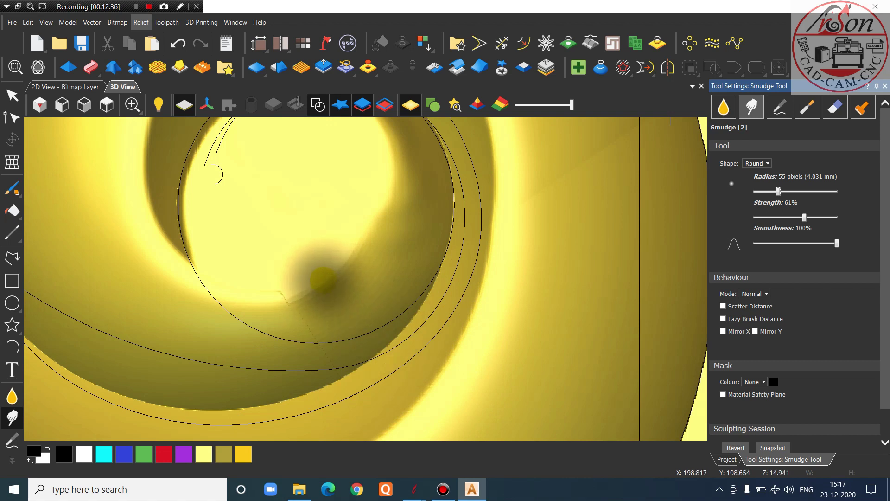
scroll(313, 271, "up", 2)
scroll(292, 278, "up", 2)
left_click_drag(282, 293, 293, 298)
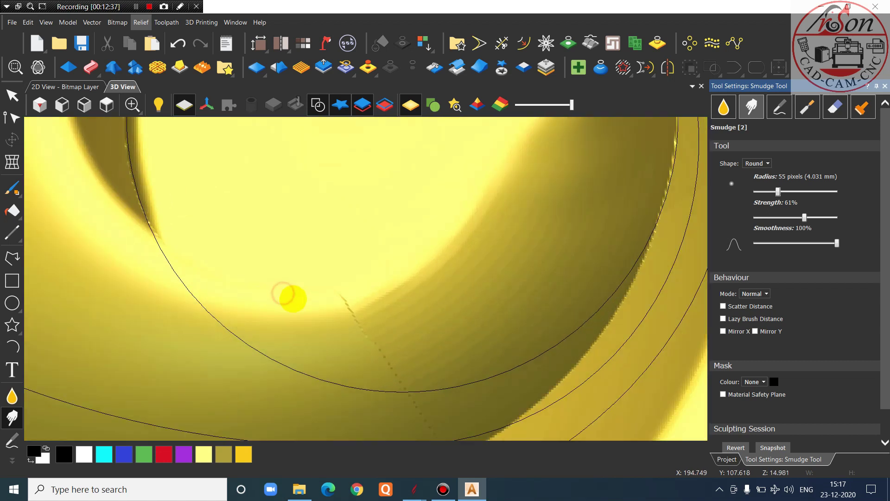
Undo the last smudge strokes around the central dome
left_click(178, 43)
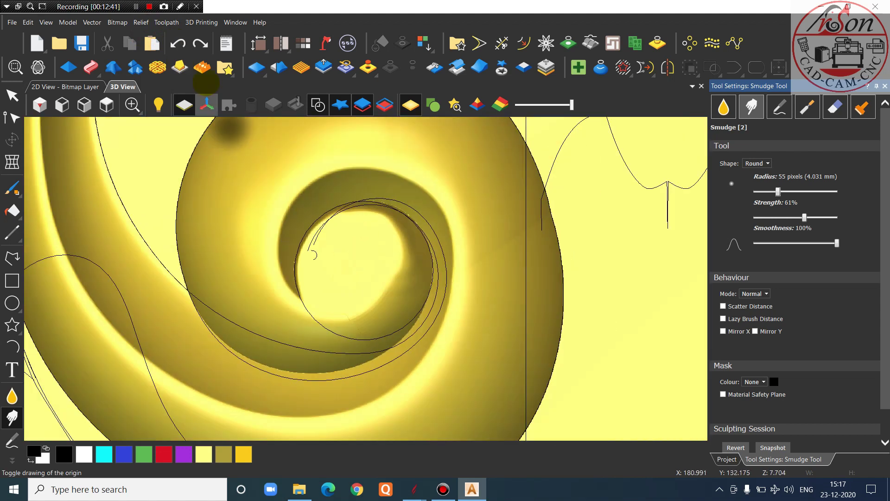
left_click(178, 44)
left_click(178, 43)
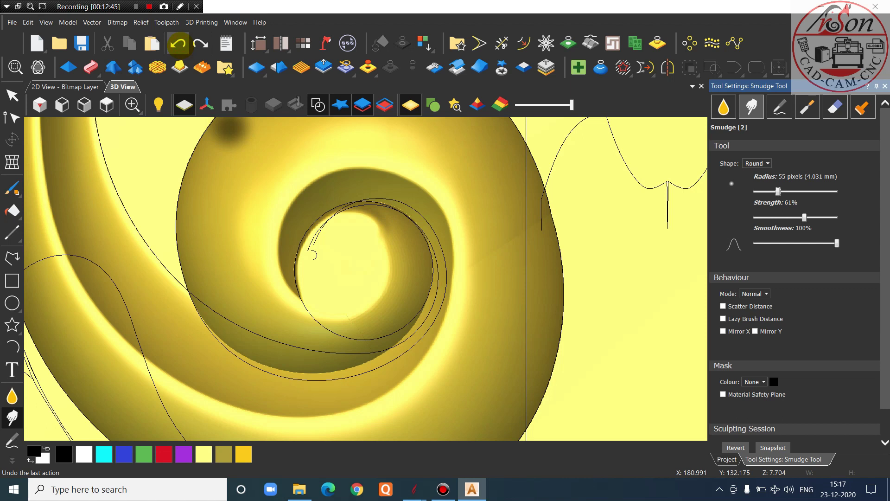
Finish smudging and hide the vectors to examine the sculpted scroll in 3D
scroll(529, 330, "down", 3)
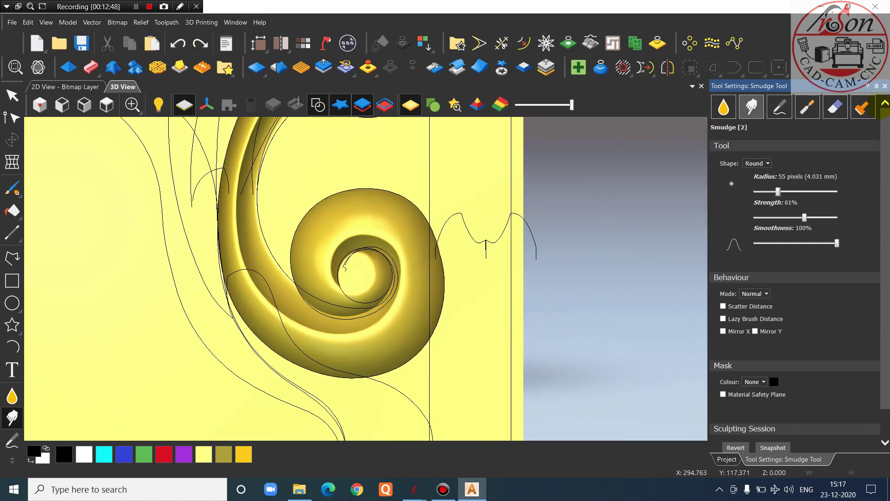
left_click(884, 86)
left_click(318, 105)
scroll(510, 374, "down", 3)
mouse_move(510, 374)
left_mouse_down()
mouse_move(541, 342)
mouse_move(544, 232)
mouse_move(373, 252)
left_mouse_up()
left_click_drag(482, 286, 230, 319)
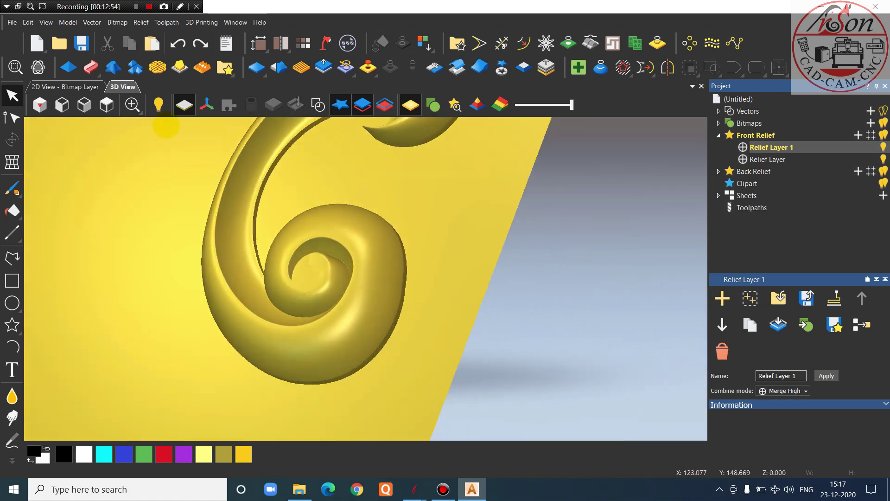
Turn the raised centre piece on Relief Layer 1 into relief clipart and paste it into Relief Layer
left_click(501, 67)
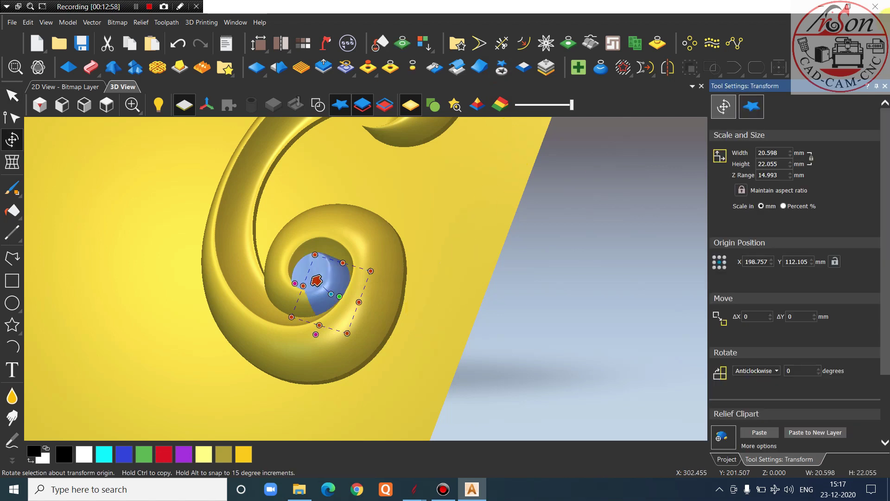
left_click(884, 86)
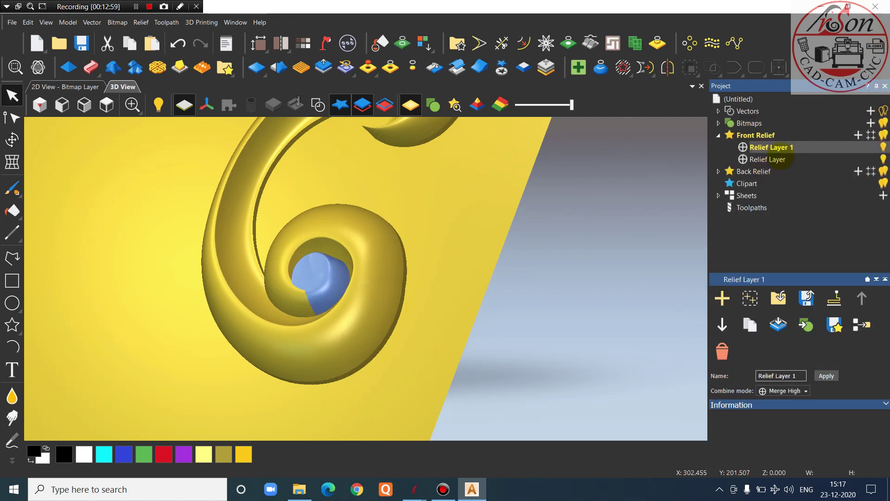
left_click(770, 159)
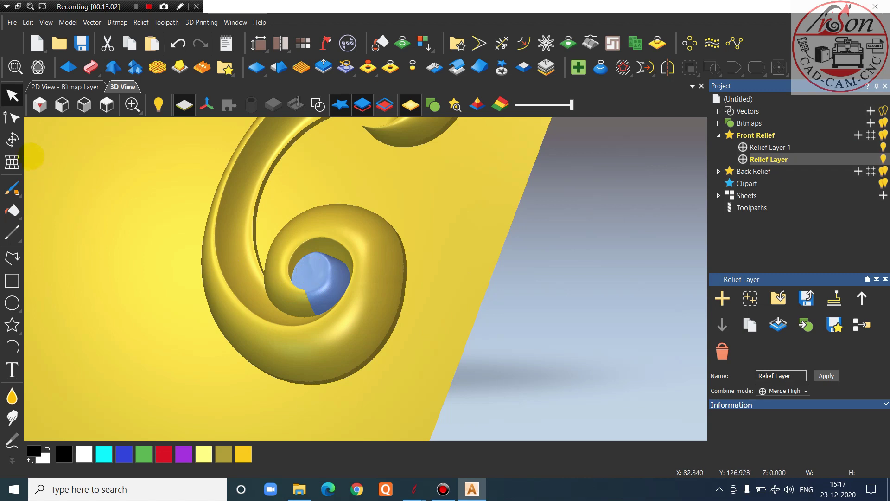
left_click(12, 137)
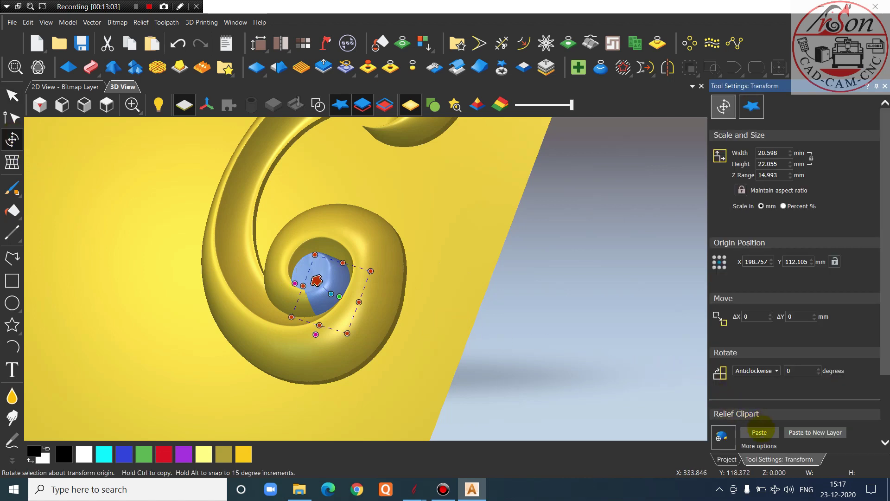
key("Escape")
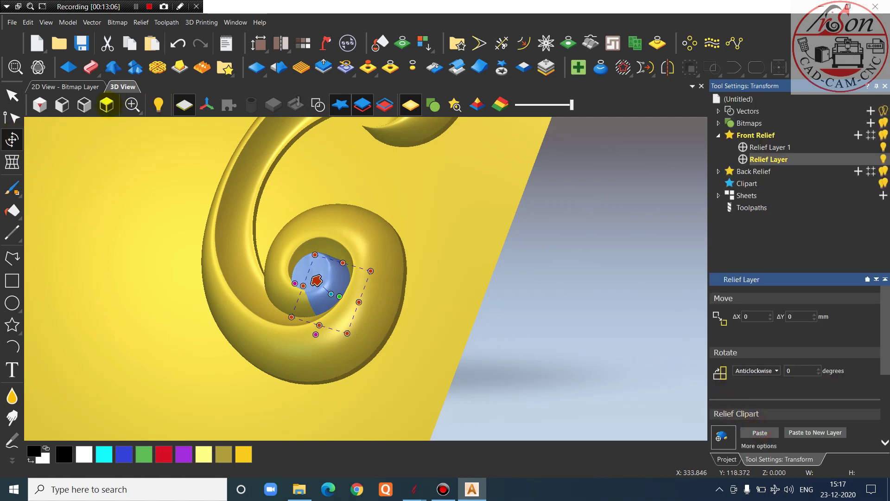
Smooth the thin seam below the scroll's central dome with the sculpting Smooth tool on Relief Layer
key("0")
scroll(419, 333, "up", 10)
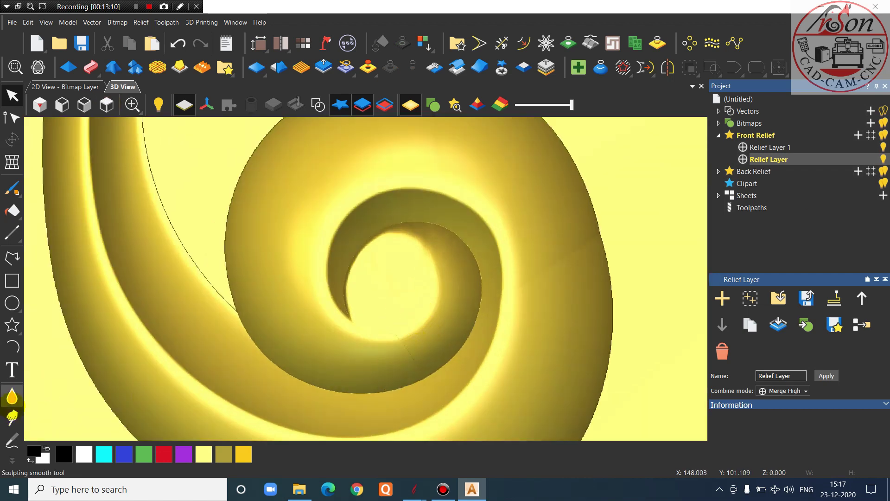
left_click(12, 395)
scroll(395, 354, "up", 5)
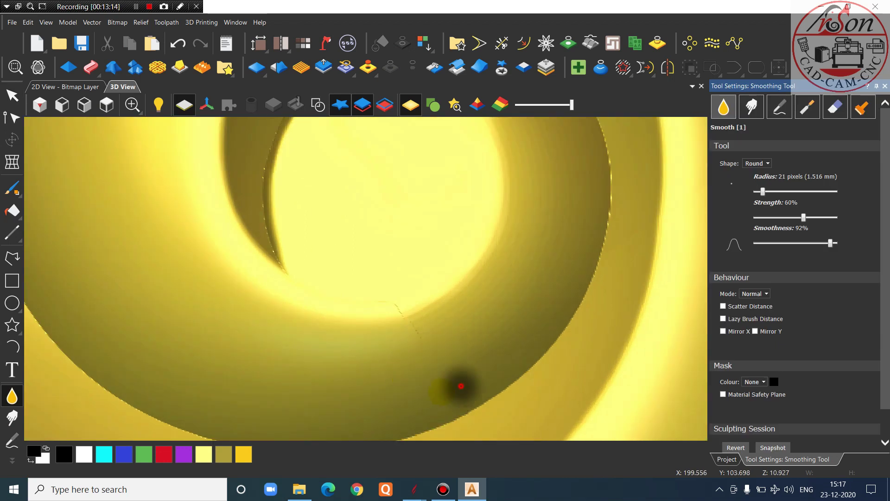
left_click_drag(404, 354, 436, 331)
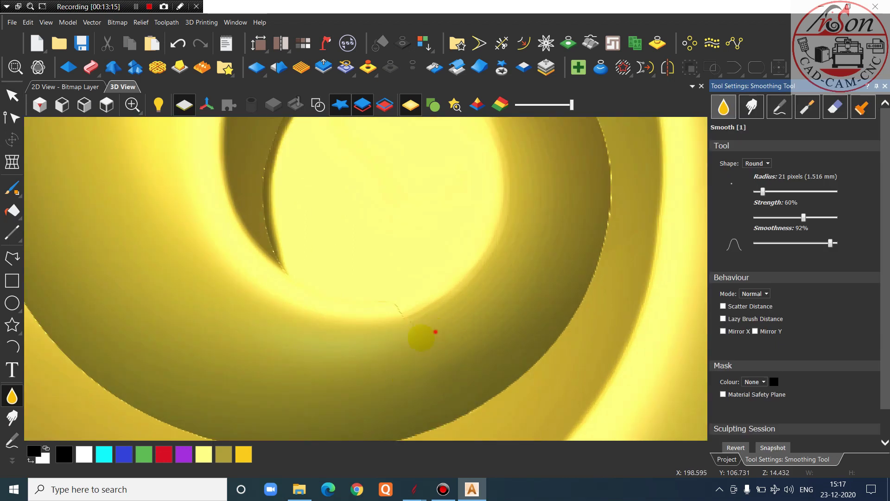
mouse_move(403, 282)
left_mouse_down()
mouse_move(382, 304)
mouse_move(395, 313)
left_mouse_up()
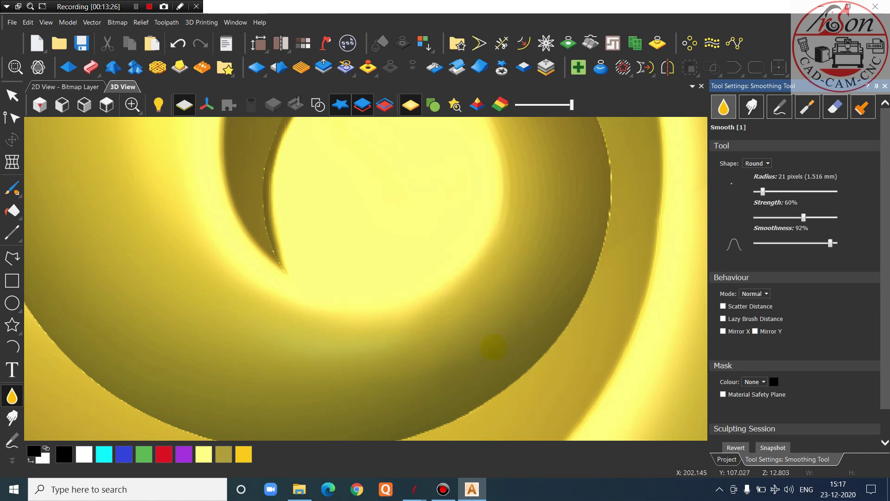
Smooth the right and lower edges of the central dome into the surrounding coil
scroll(458, 334, "down", 5)
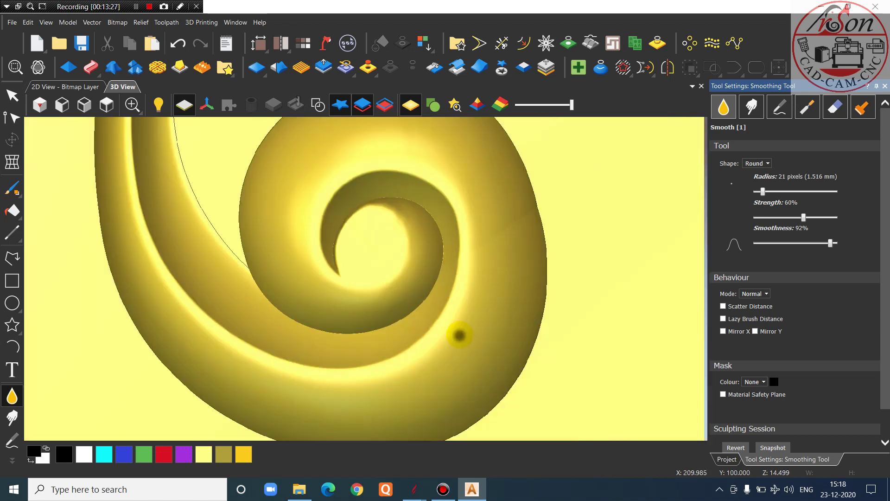
scroll(388, 205, "up", 8)
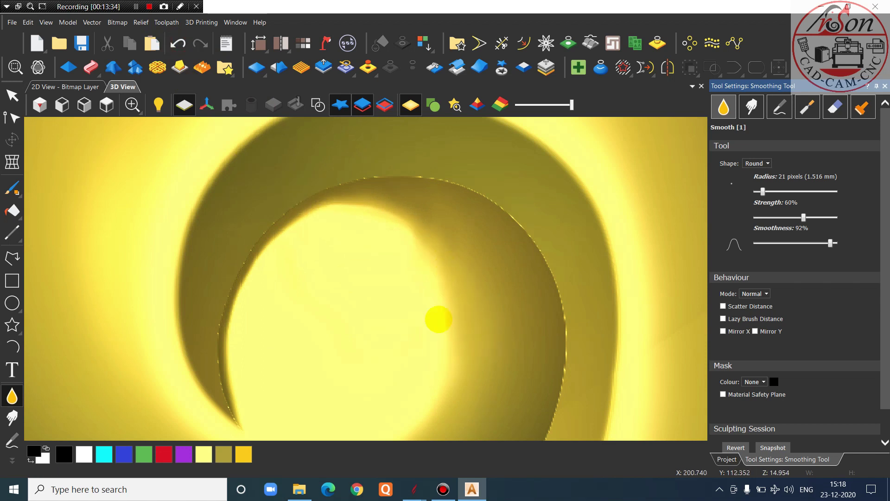
scroll(436, 326, "down", 3)
scroll(371, 352, "up", 3)
left_click_drag(344, 390, 312, 410)
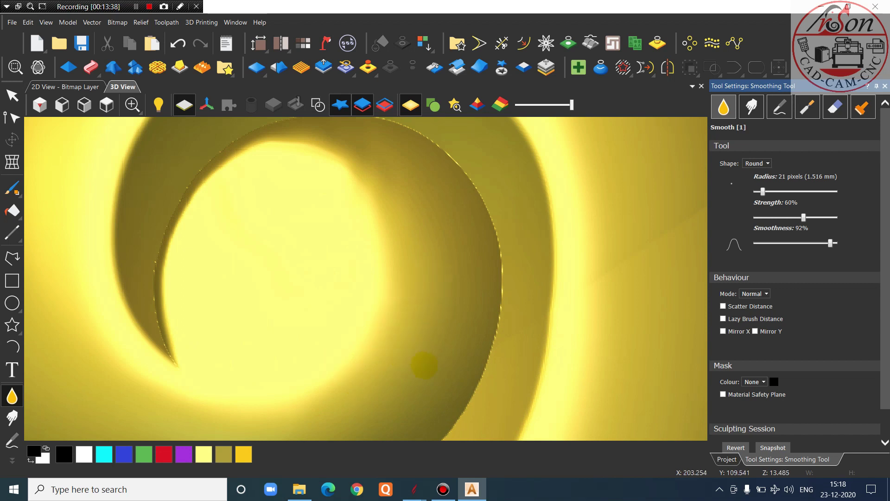
scroll(421, 322, "down", 3)
scroll(410, 324, "up", 3)
left_click_drag(410, 321, 390, 387)
left_click(428, 228)
scroll(399, 245, "down", 3)
left_click(428, 323)
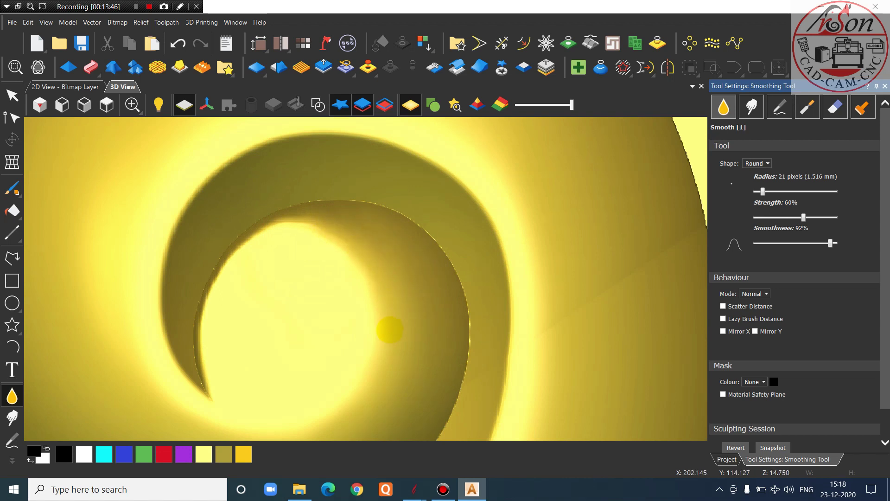
Try to smooth the ridge along the dome's crescent-shaped edge towards the tip in one long stroke
middle_click_drag(427, 391, 441, 209)
scroll(326, 294, "down", 3)
middle_click_drag(326, 294, 455, 264)
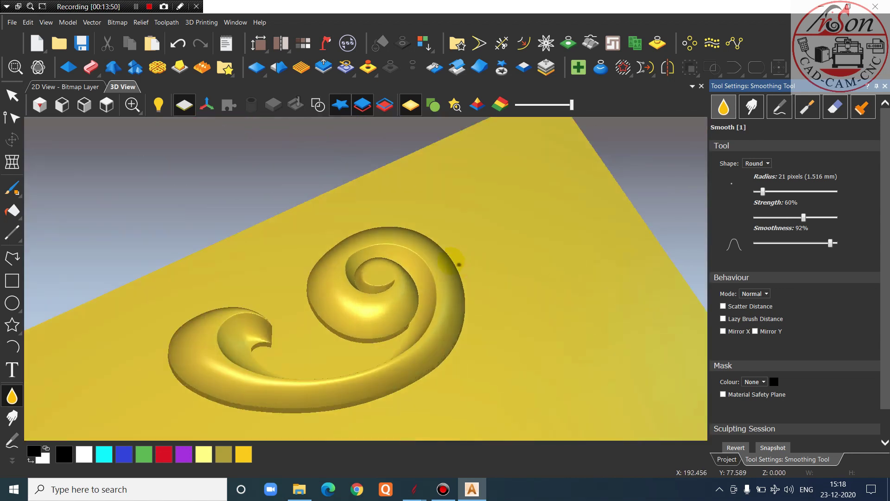
scroll(449, 256, "up", 3)
middle_click_drag(455, 216, 370, 312)
scroll(363, 348, "up", 3)
middle_click_drag(419, 346, 183, 297)
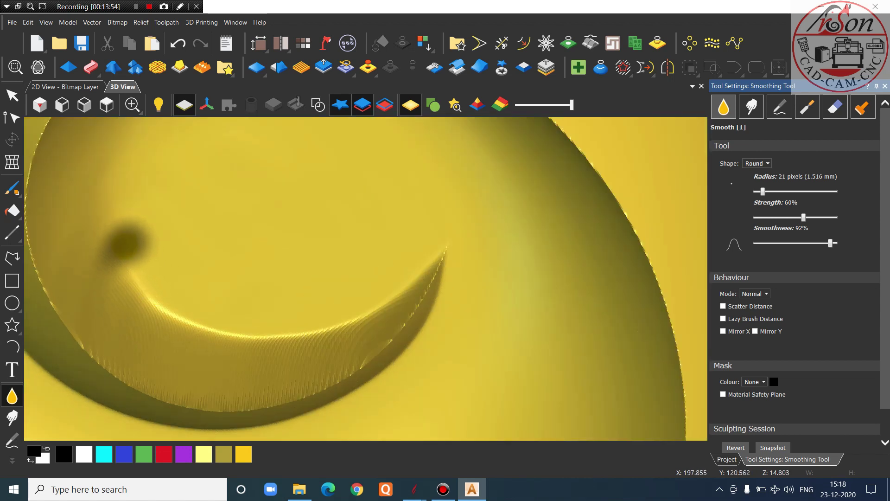
mouse_move(146, 282)
left_mouse_down()
mouse_move(234, 318)
mouse_move(292, 314)
mouse_move(357, 290)
left_mouse_up()
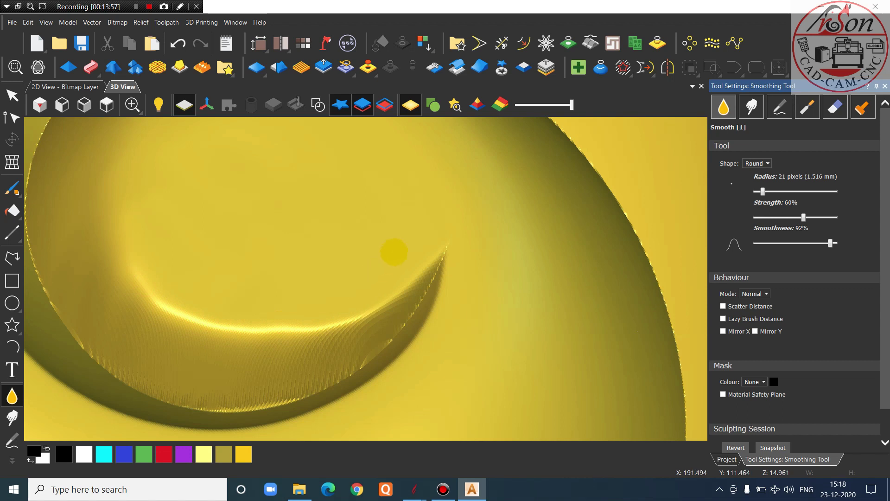
left_click(178, 43)
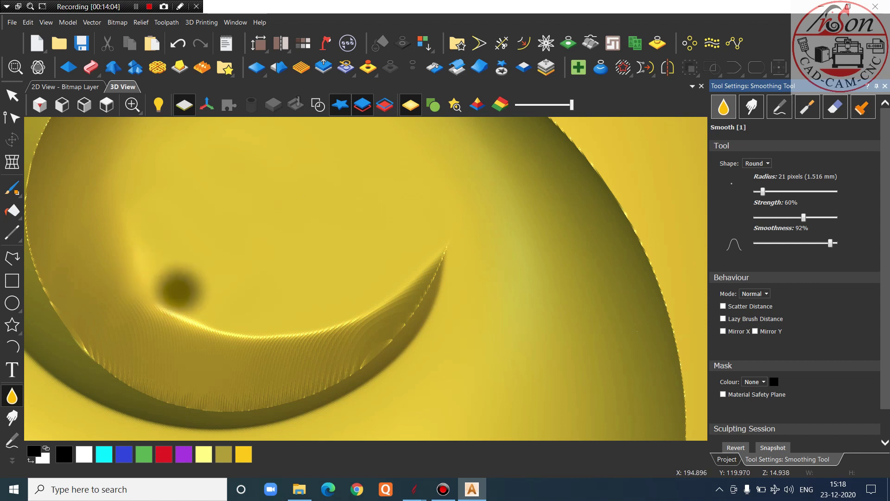
Smooth the ridge along the dome's crescent-shaped edge with short strokes, working towards the pointed tip
left_click_drag(151, 290, 209, 324)
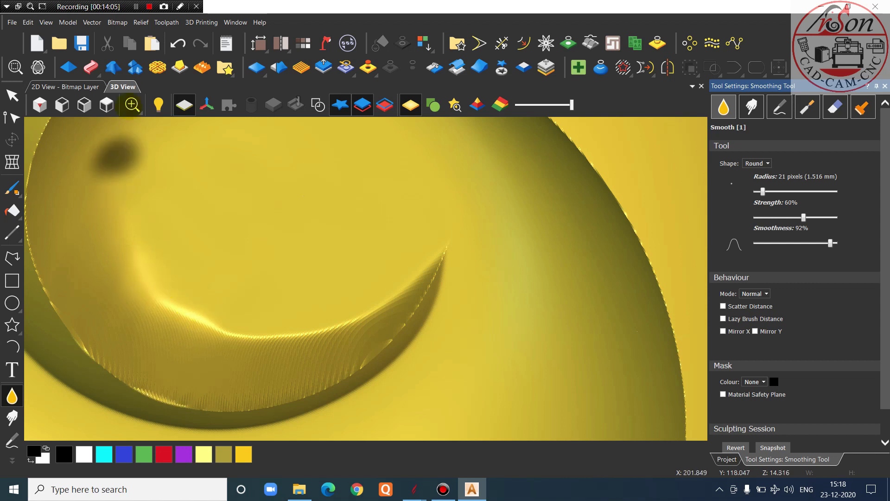
scroll(214, 200, "down", 1)
scroll(215, 200, "down", 1)
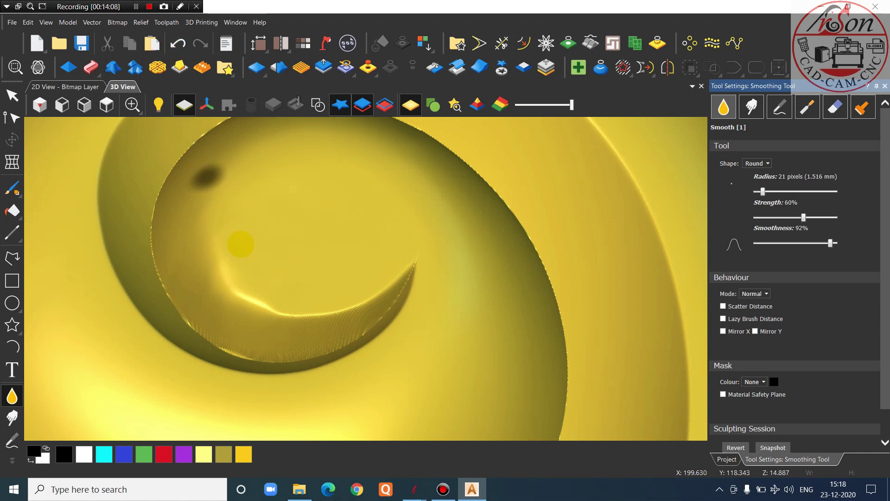
scroll(240, 264, "up", 2)
left_click_drag(233, 277, 217, 266)
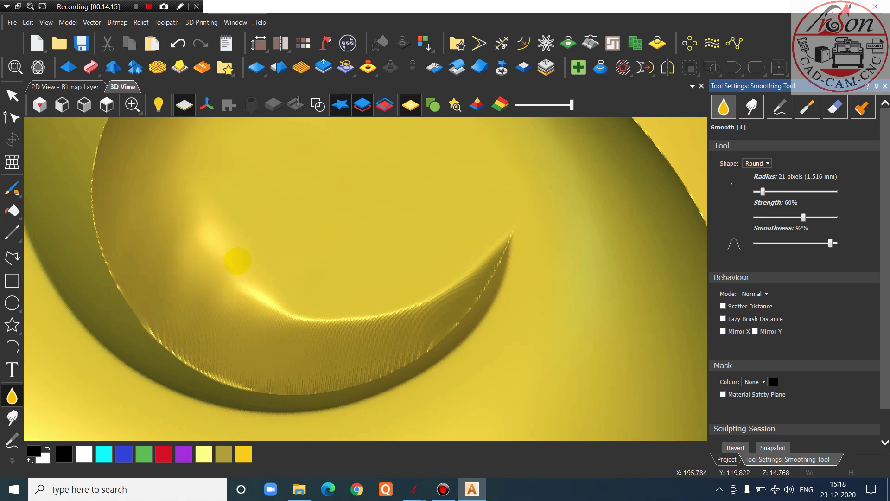
mouse_move(280, 295)
left_mouse_down()
mouse_move(318, 304)
mouse_move(398, 298)
mouse_move(485, 251)
left_mouse_up()
Smooth the left and upper edges of the central dome in plan view and finish the smoothing session
left_click(106, 105)
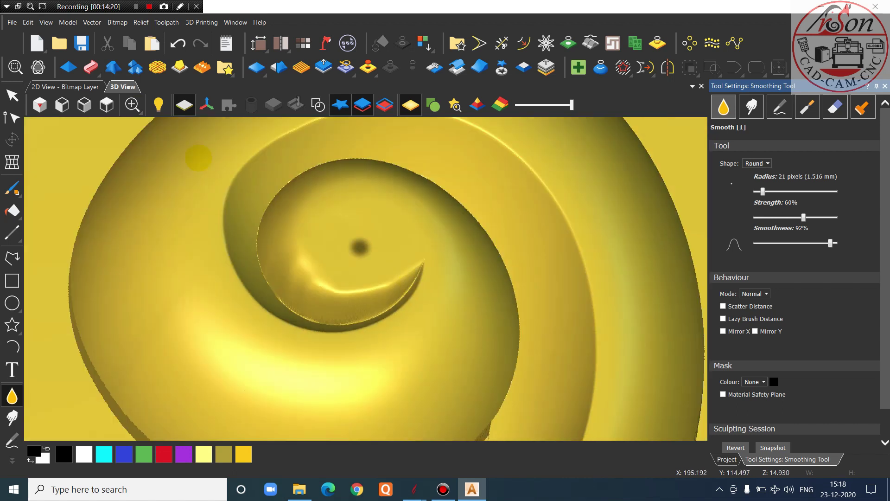
scroll(419, 297, "up", 6)
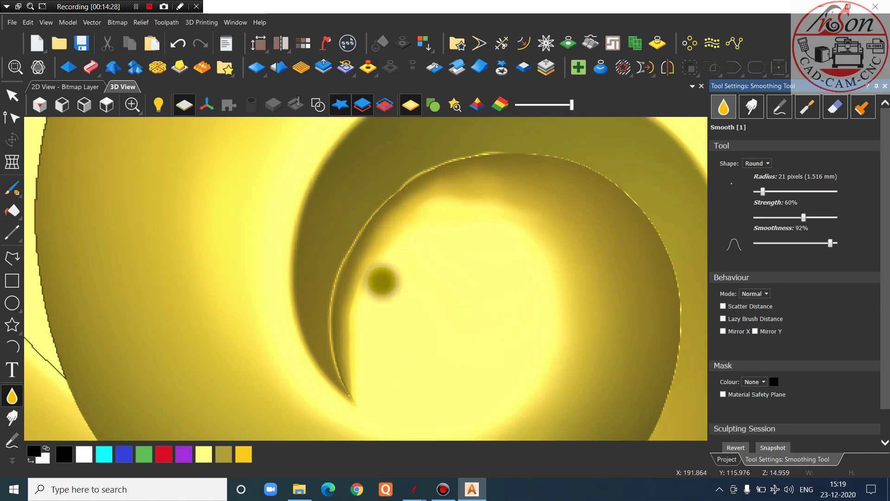
scroll(378, 338, "up", 2)
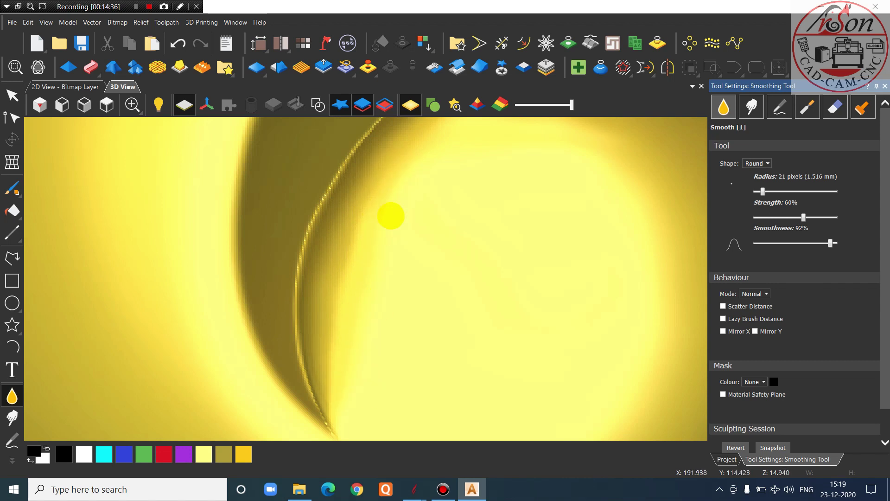
scroll(429, 211, "up", 2)
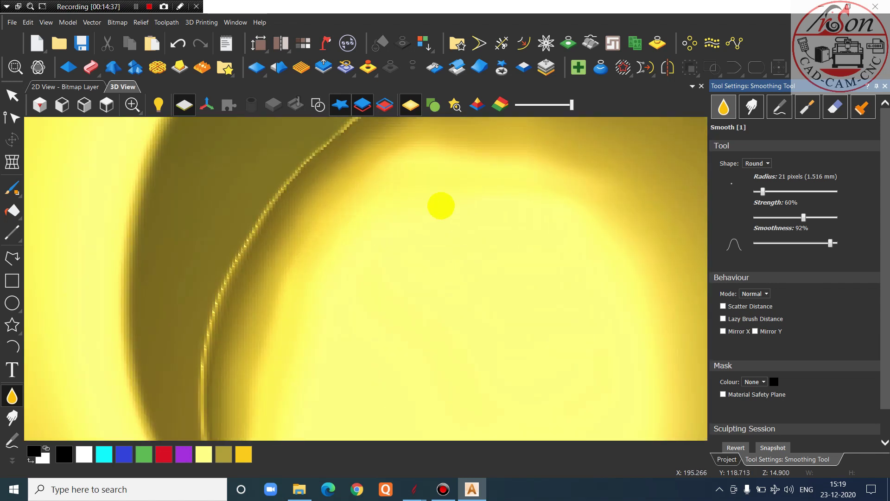
scroll(440, 204, "down", 2)
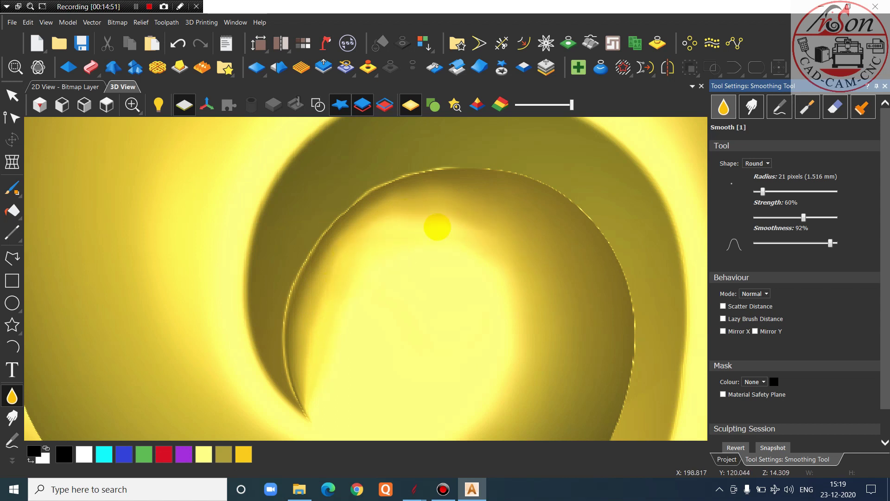
left_click(504, 260)
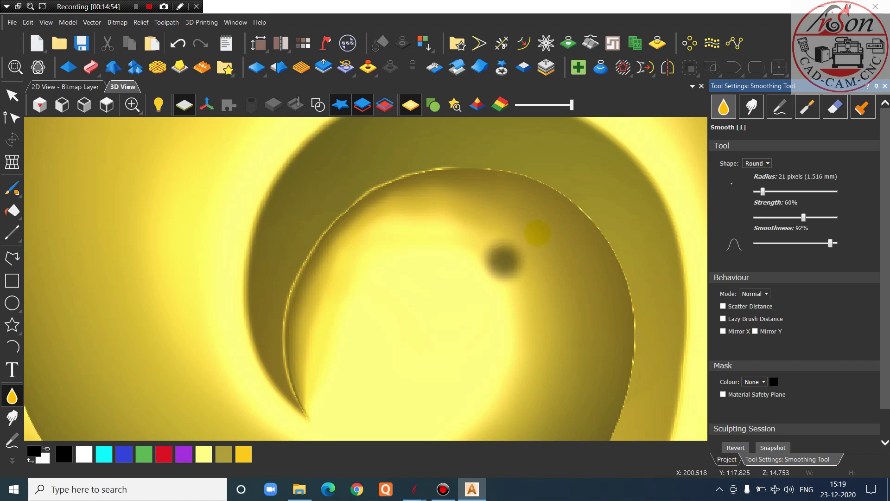
left_click(884, 86)
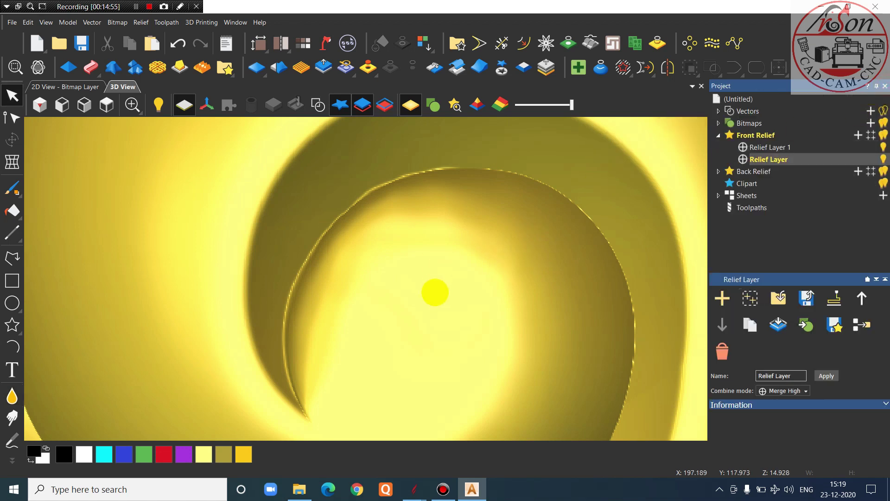
Try the upper profile's left half as the lower leaf's two rail sweep cross section, and replace it with the right half
scroll(435, 292, "down", 5)
left_click_drag(533, 377, 320, 174)
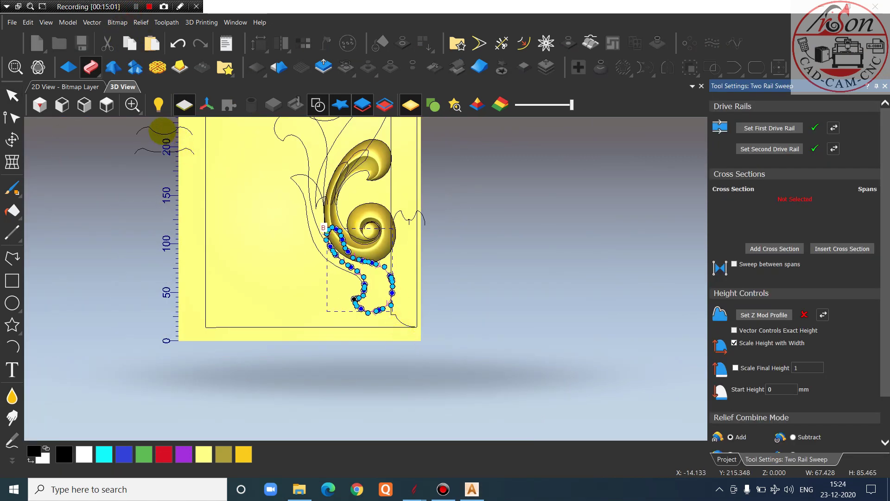
left_click(152, 130)
left_click(772, 248)
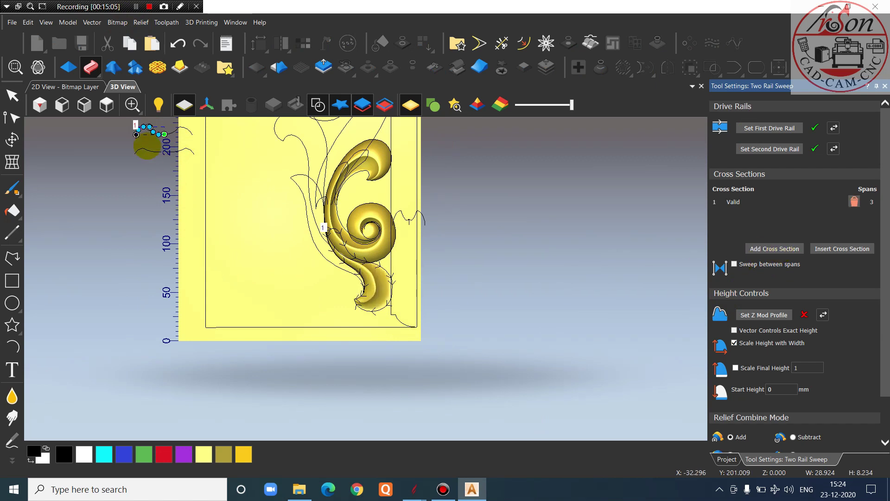
scroll(172, 129, "up", 3)
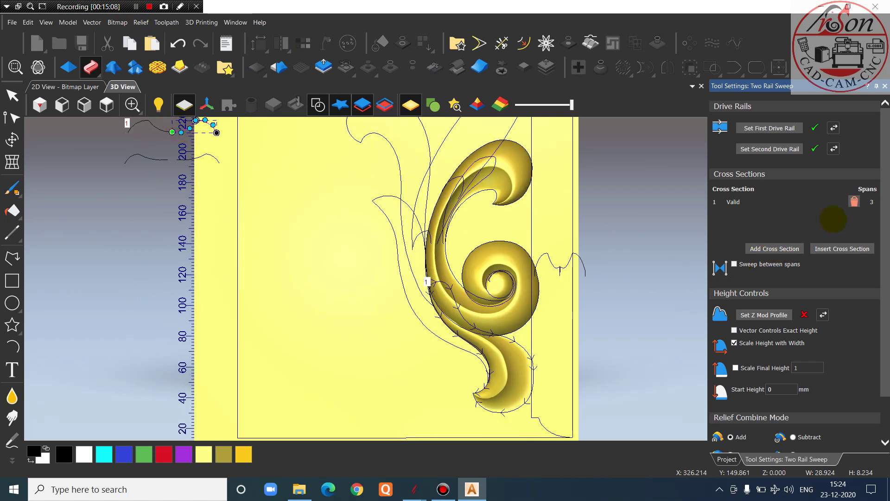
left_click(854, 201)
left_click(772, 248)
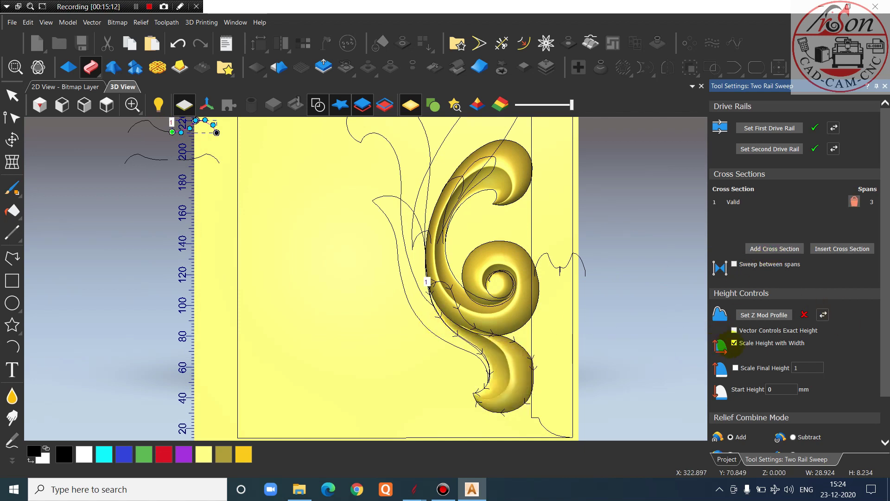
Try the lower leaf's sweep with Scale Height with Width off and Scale Final Height at 15, and leave the sweep command
left_click(734, 343)
left_click(735, 368)
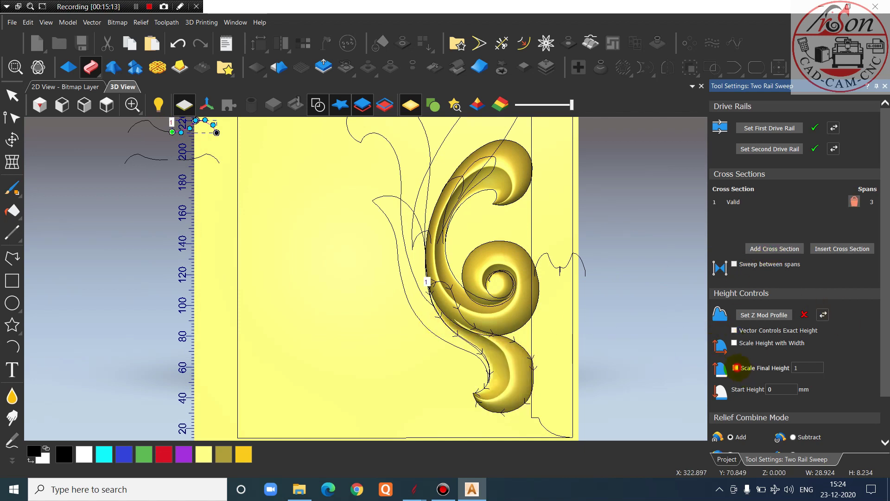
type("5")
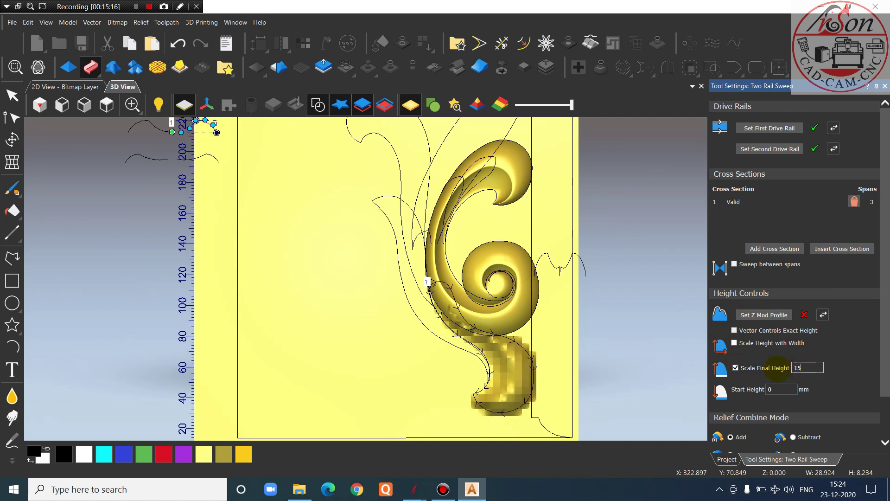
scroll(445, 310, "up", 2)
left_click_drag(561, 350, 655, 240)
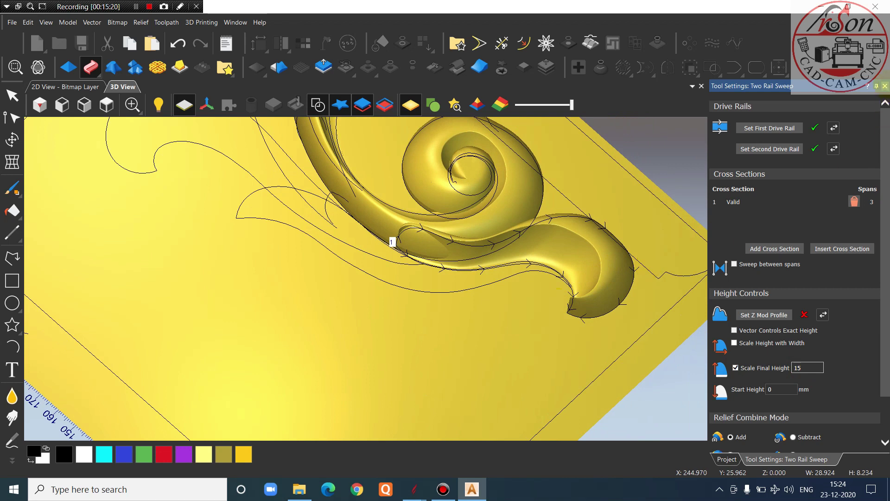
left_click(884, 86)
Check the bracket photo in the Aspire window preview and place a copy of the upper profile's right half beside the lower scroll
left_click(415, 489)
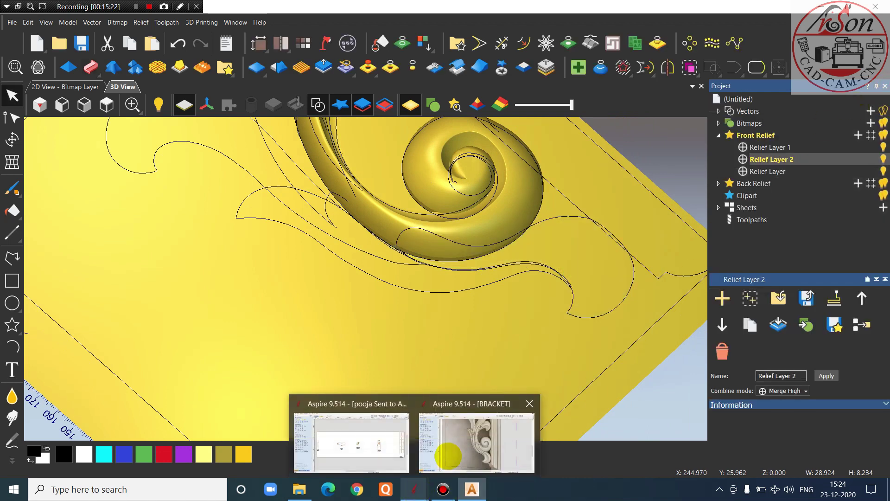
mouse_move(477, 440)
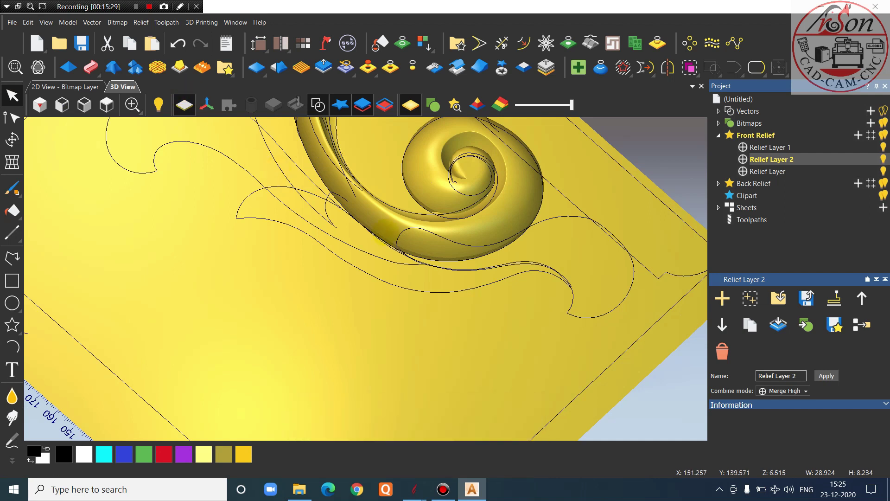
scroll(402, 288, "down", 3)
left_click(107, 105)
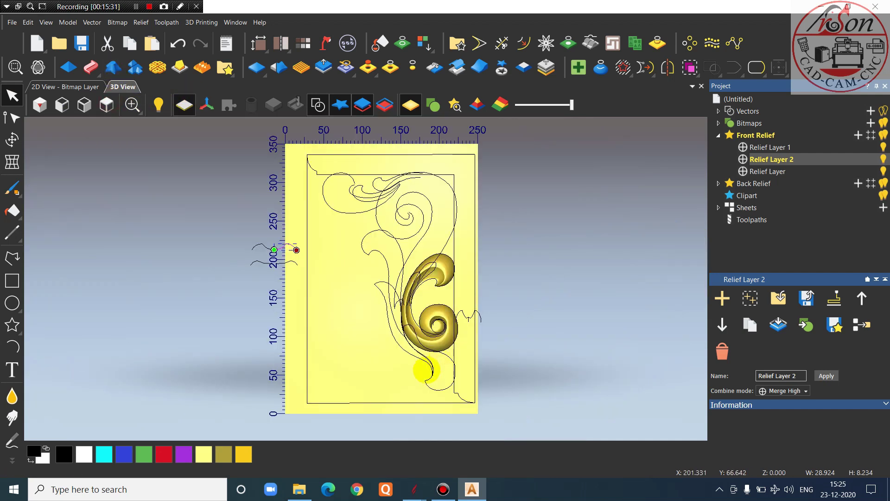
scroll(213, 199, "up", 4)
left_click_drag(174, 153, 378, 360)
scroll(376, 368, "up", 3)
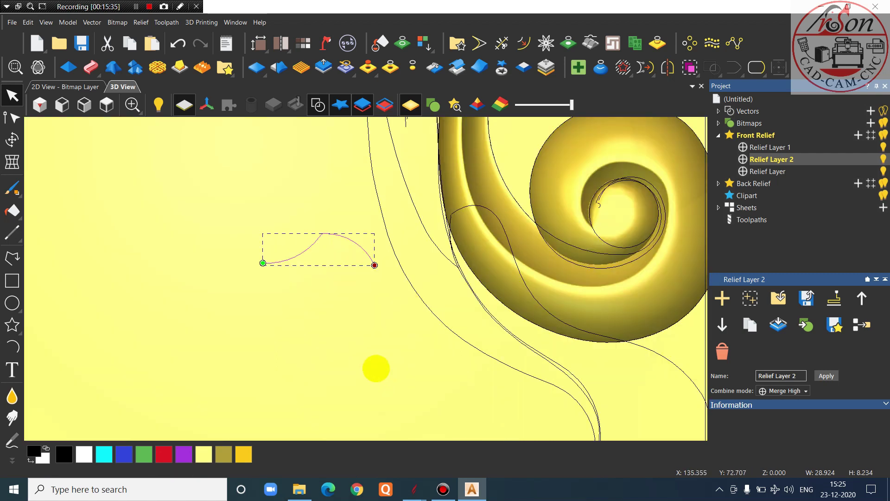
Node-edit the copied profile, raising its left end and adjusting the curve handles to form a deeper hollow
left_click(12, 117)
scroll(272, 244, "up", 1)
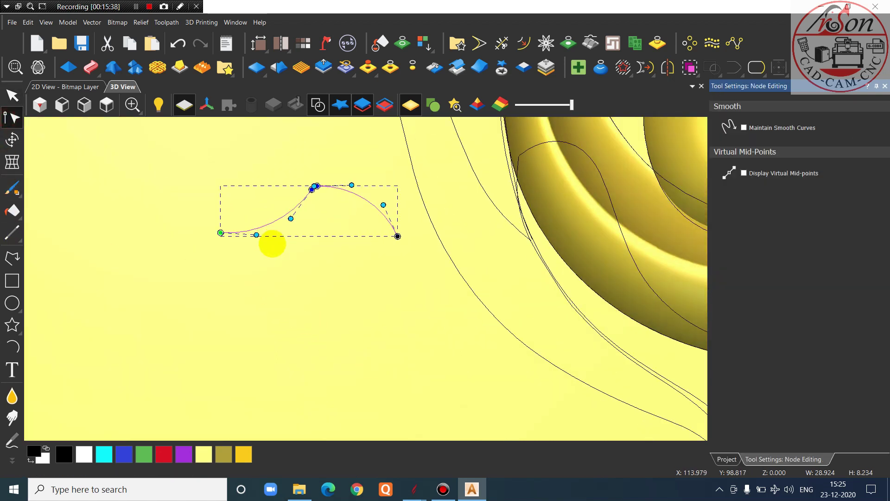
scroll(272, 243, "up", 1)
left_click_drag(188, 225, 206, 194)
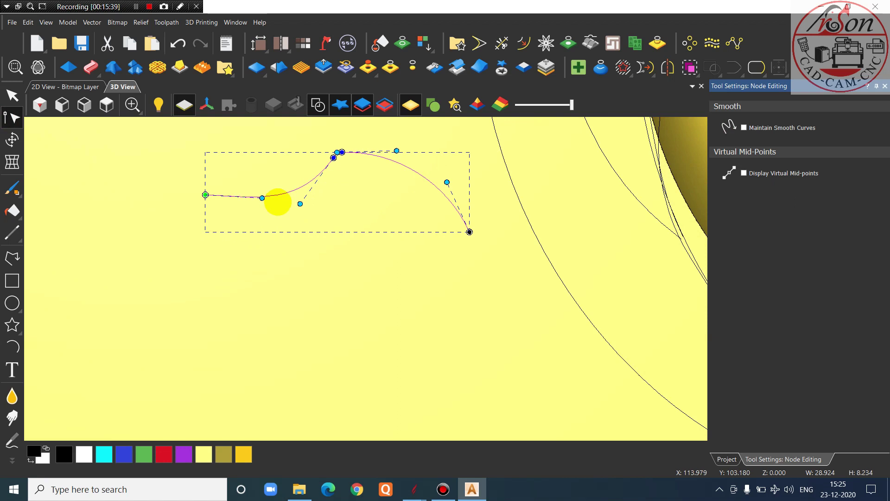
left_click_drag(262, 198, 232, 224)
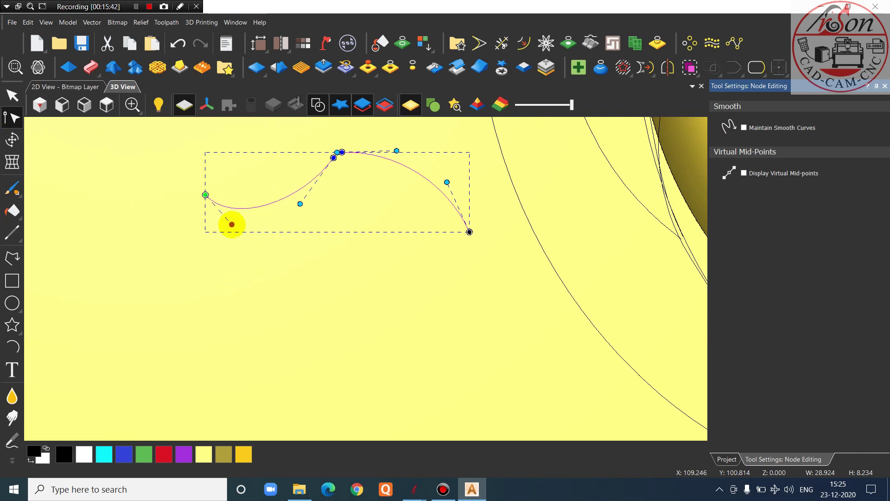
scroll(232, 212, "down", 1)
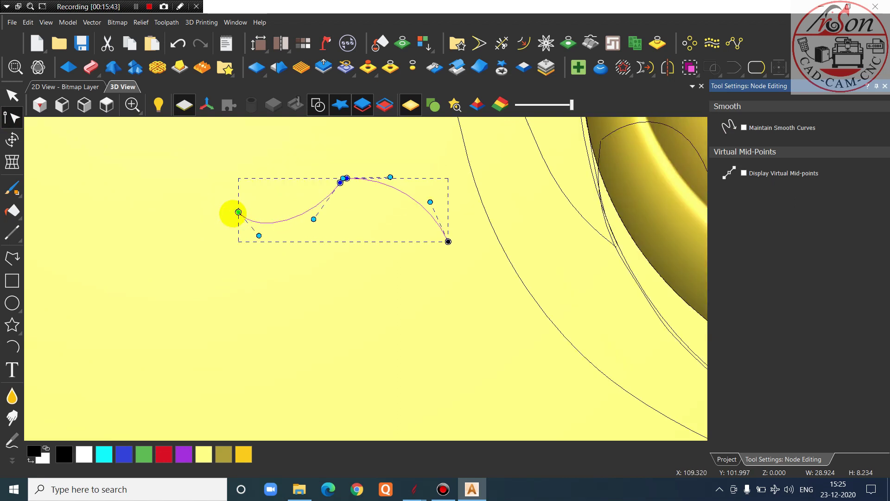
scroll(238, 212, "up", 1)
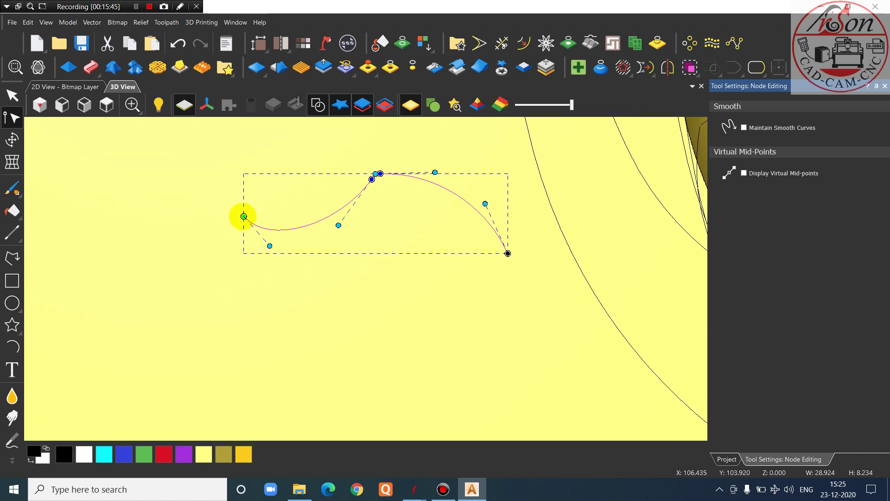
left_click_drag(243, 216, 233, 212)
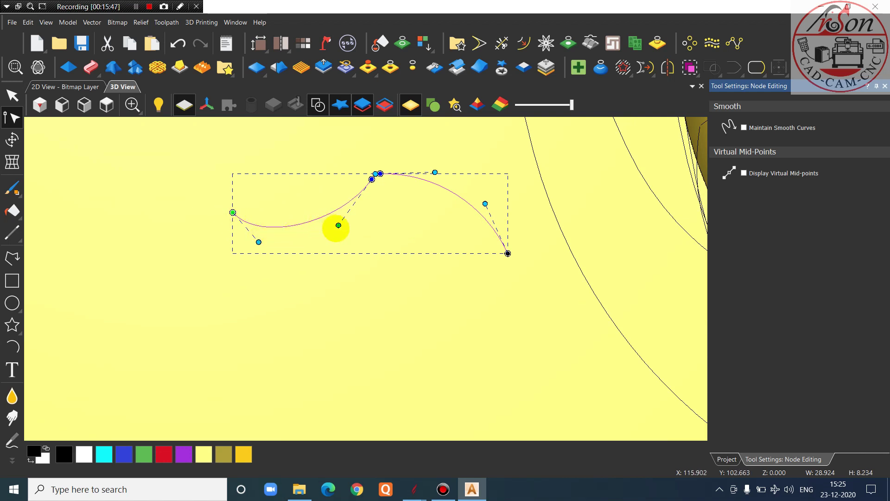
left_click_drag(338, 227, 340, 238)
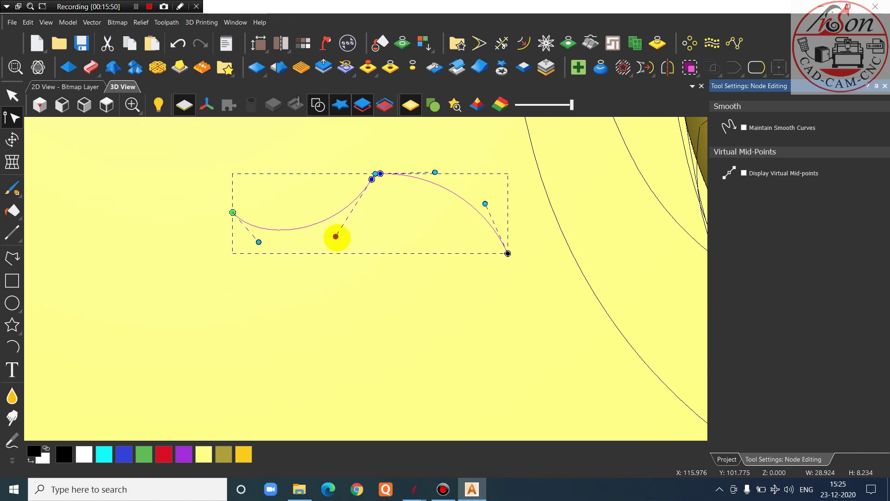
left_click(296, 273)
Draw a start-end-point arc of about 1.2 mm radius, bulging upward from the copied profile's left end
left_click(12, 346)
scroll(223, 213, "up", 3)
left_click(243, 204)
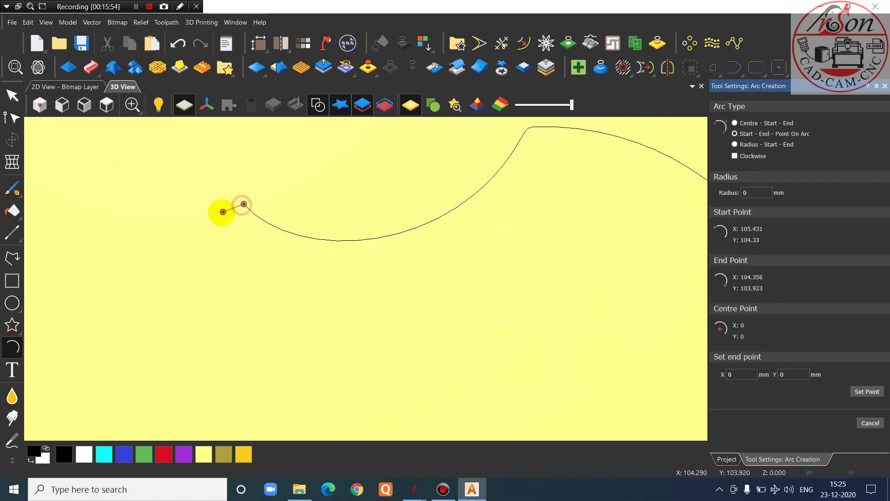
left_click(208, 214)
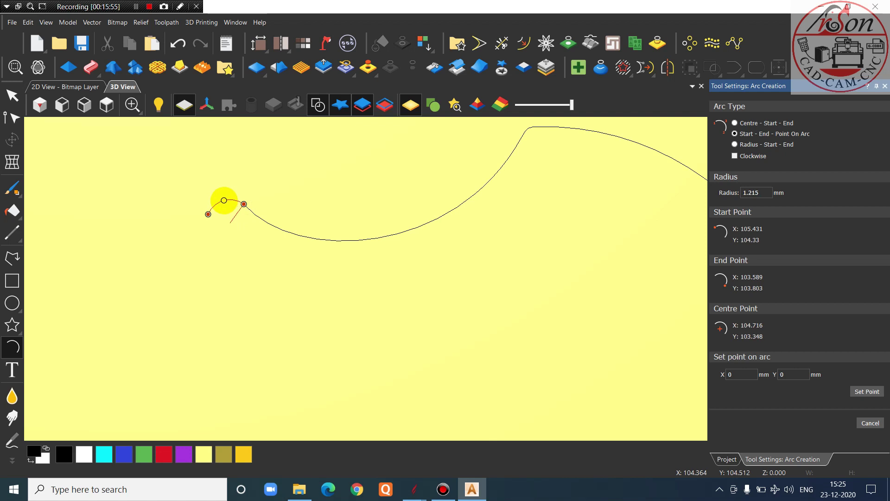
left_click(224, 200)
Insert a Y guideline level with the lower right end of the edited profile
left_click(12, 258)
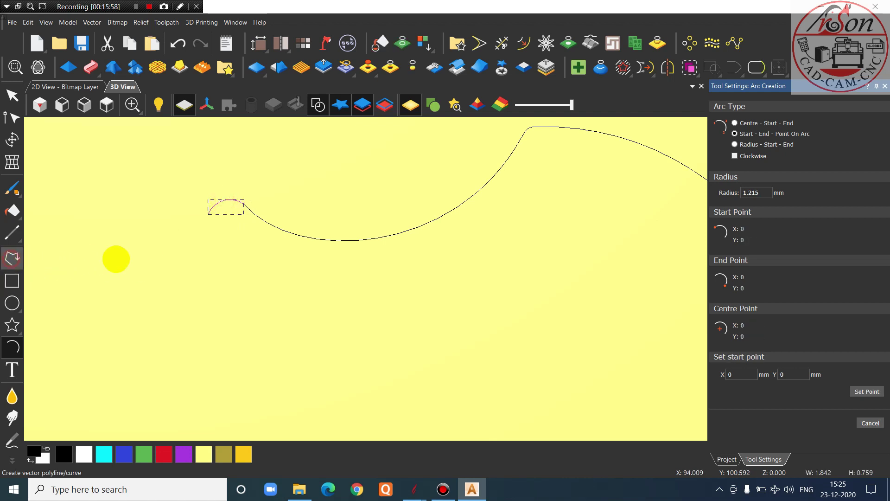
scroll(371, 281, "down", 2)
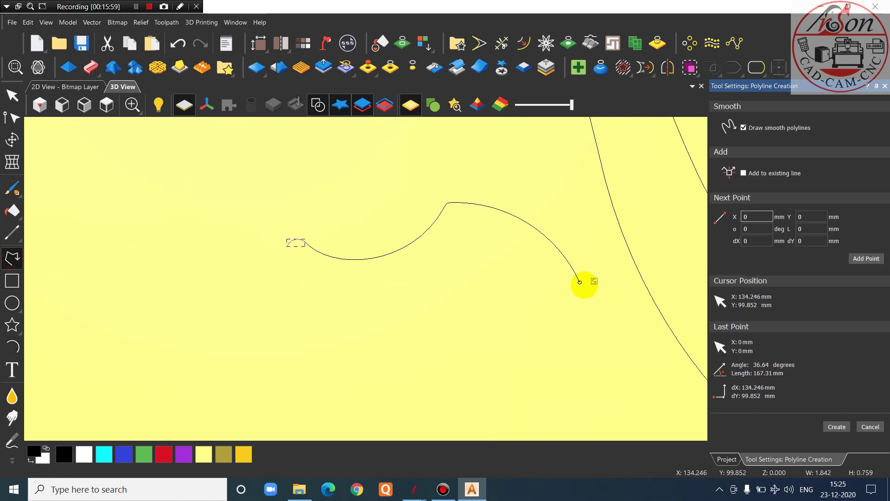
right_click(580, 281)
right_click(582, 284)
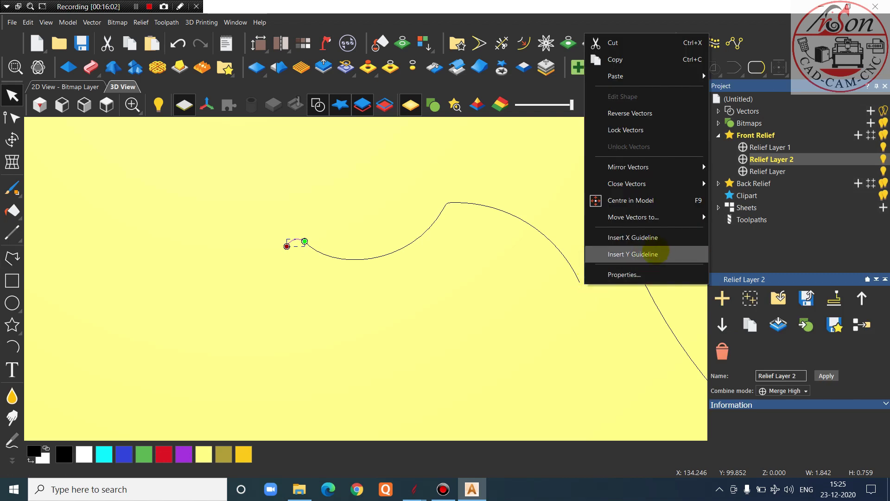
left_click(653, 253)
scroll(566, 280, "up", 3)
left_click_drag(543, 290, 539, 278)
scroll(554, 306, "down", 5)
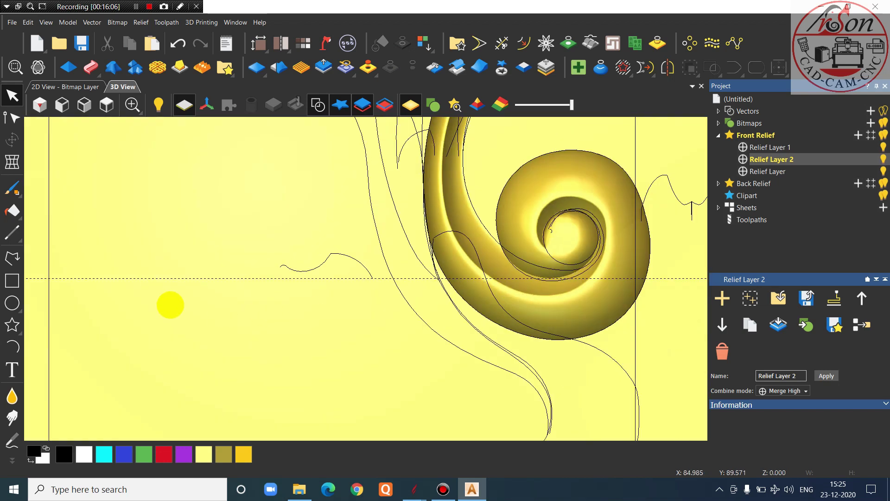
Draw a line about 3.7 mm long from the arc's left end down to the guideline
left_click(12, 258)
scroll(294, 264, "up", 4)
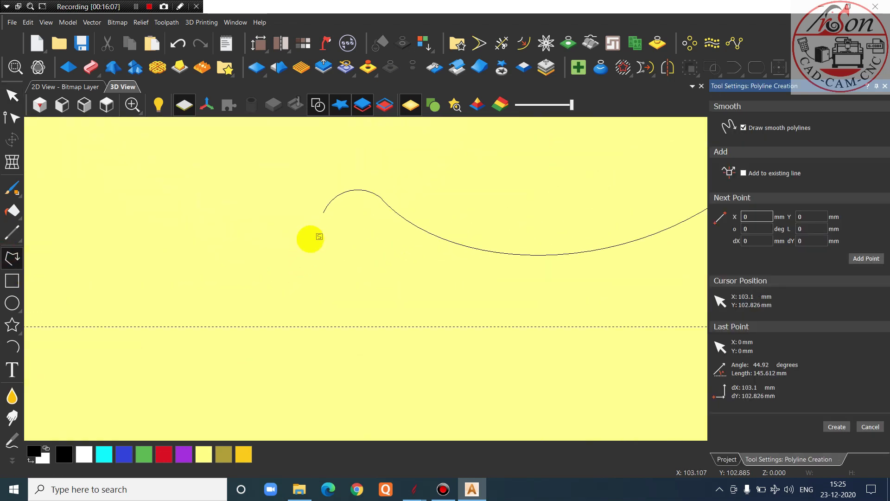
left_click(323, 212)
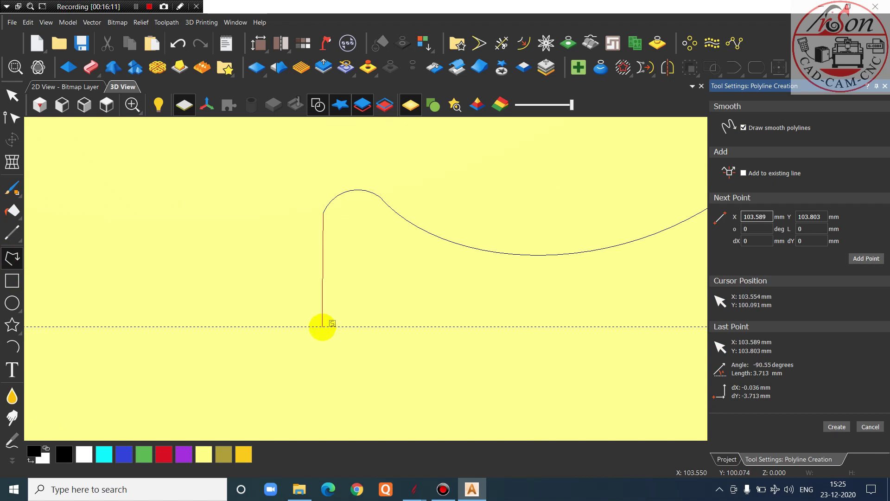
scroll(322, 327, "down", 3)
right_click(325, 325)
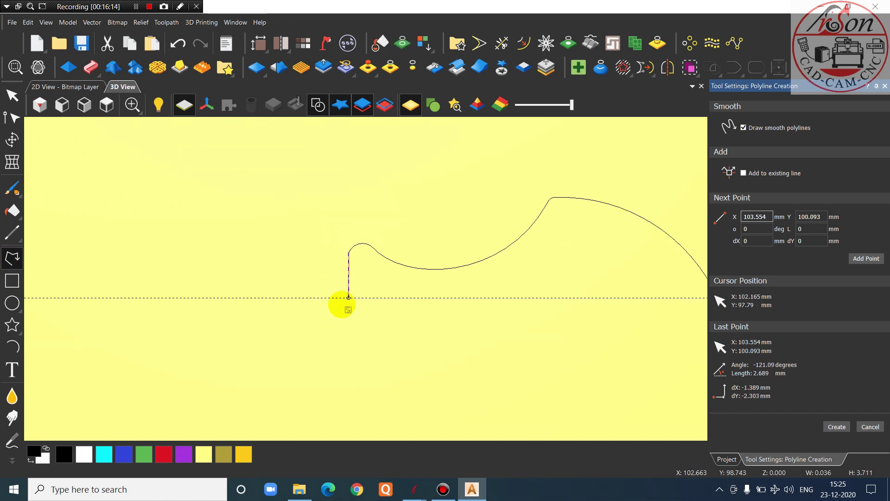
key("Escape")
Straighten the short line by moving its lower node along the guideline directly beneath the upper one
scroll(352, 281, "up", 2)
left_click(12, 117)
scroll(368, 292, "up", 4)
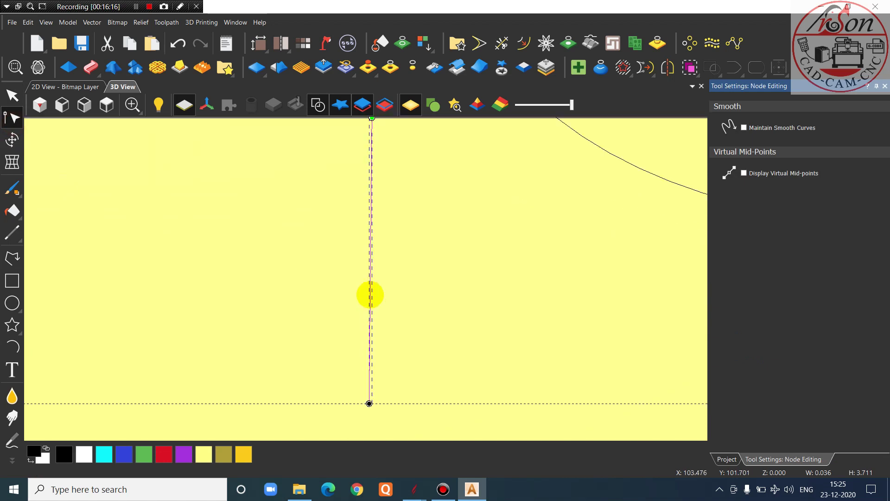
left_click_drag(360, 421, 367, 421)
key("Escape")
scroll(365, 421, "down", 9)
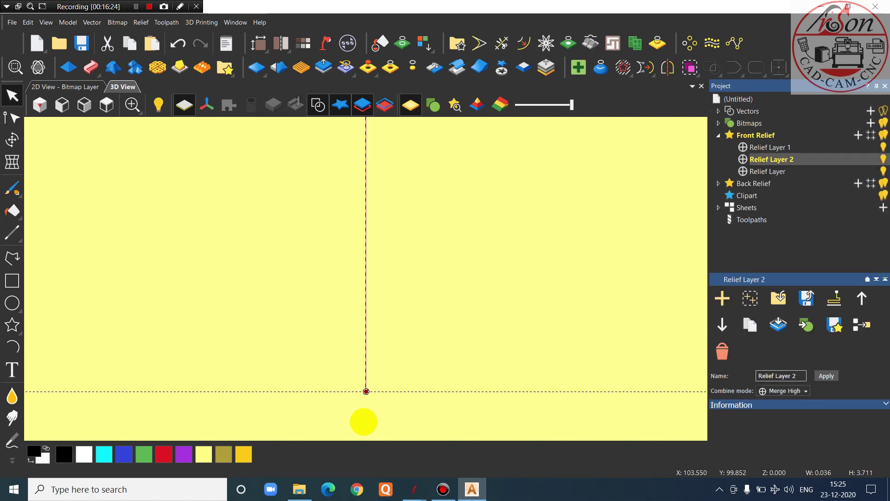
Join the short line, the arc and the profile curve into one open vector
left_click(374, 215)
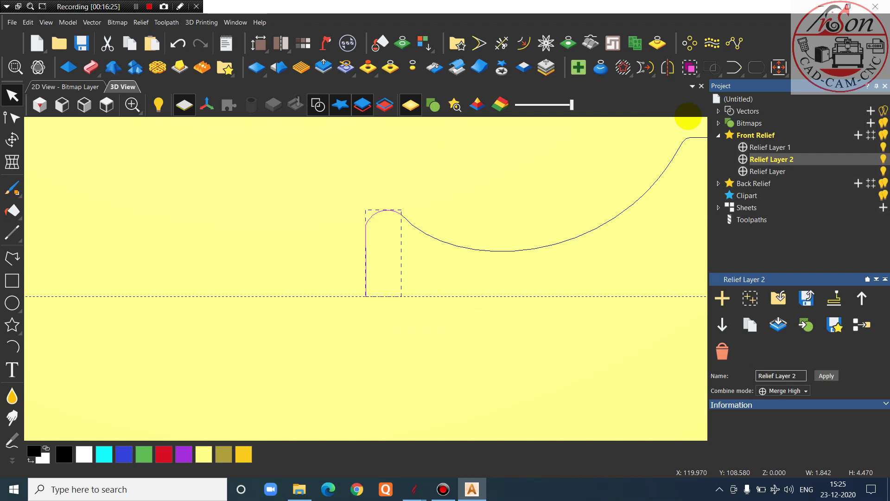
left_click(432, 239, "shift")
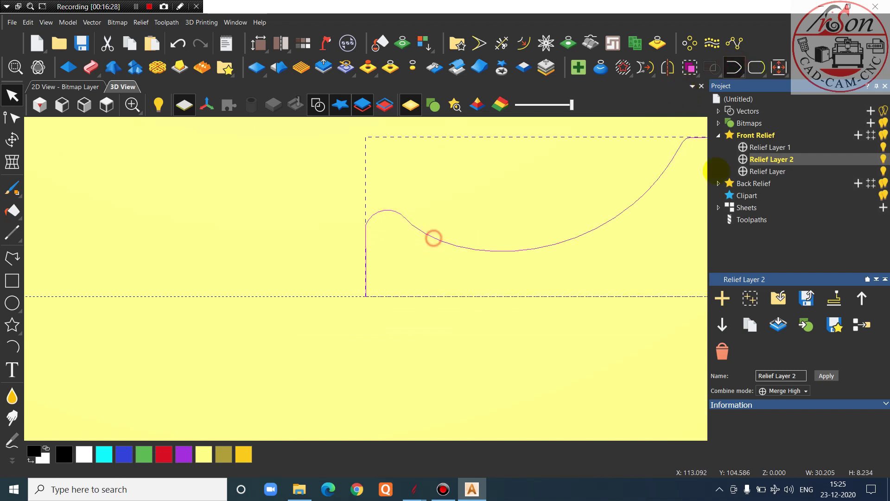
left_click(734, 67)
scroll(432, 336, "down", 7)
scroll(419, 326, "down", 2)
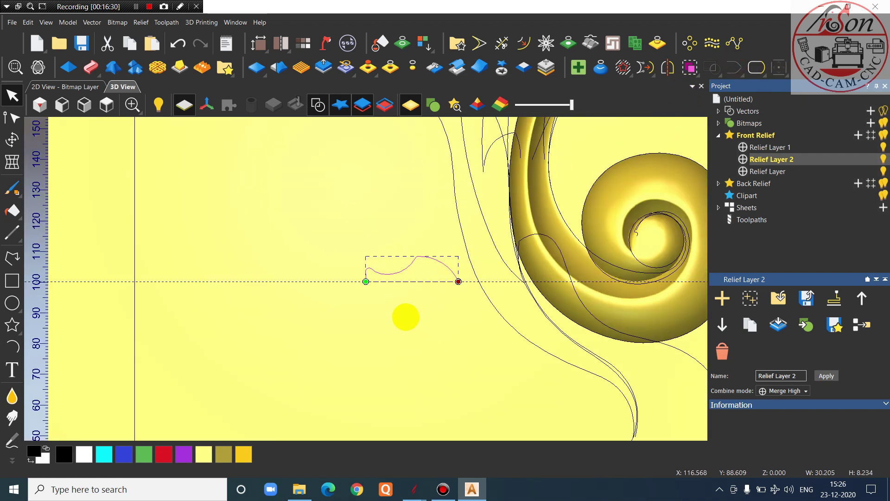
left_click(440, 318)
scroll(459, 274, "up", 4)
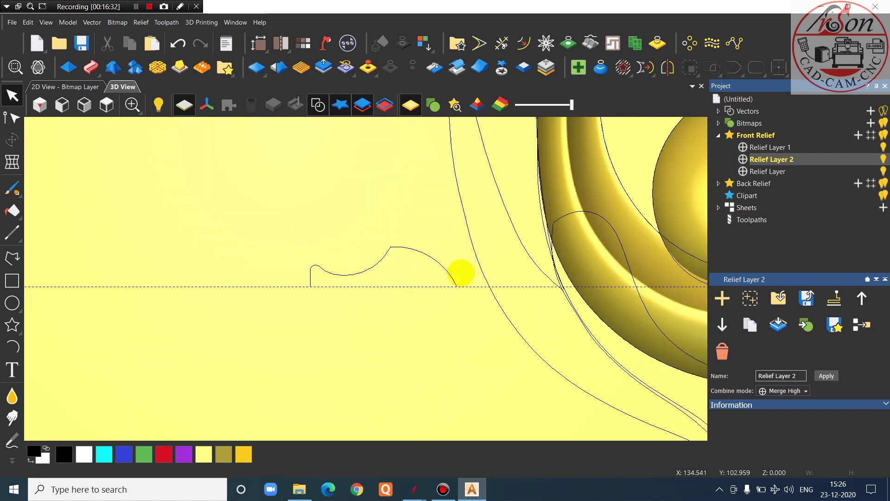
Place another copy of the upper profile's unedited right half just below the joined profile
scroll(432, 269, "down", 3)
scroll(538, 385, "down", 3)
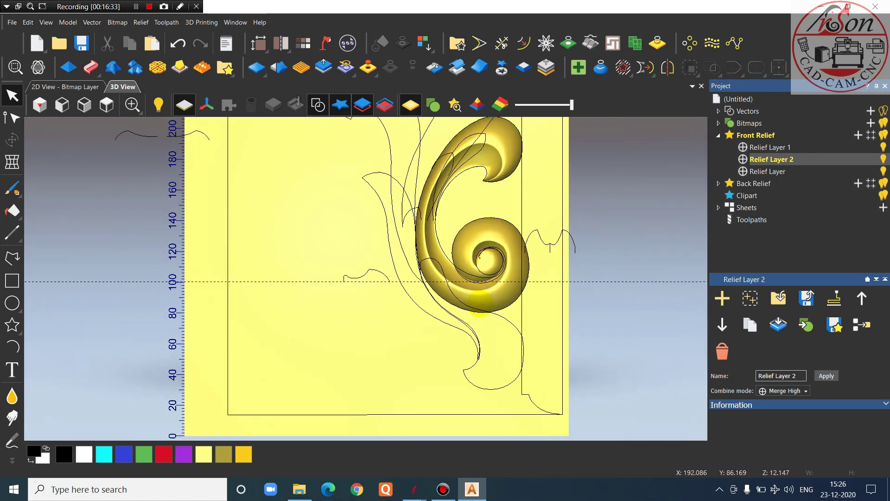
left_click(223, 138)
left_click_drag(223, 138, 371, 289)
scroll(370, 290, "up", 2)
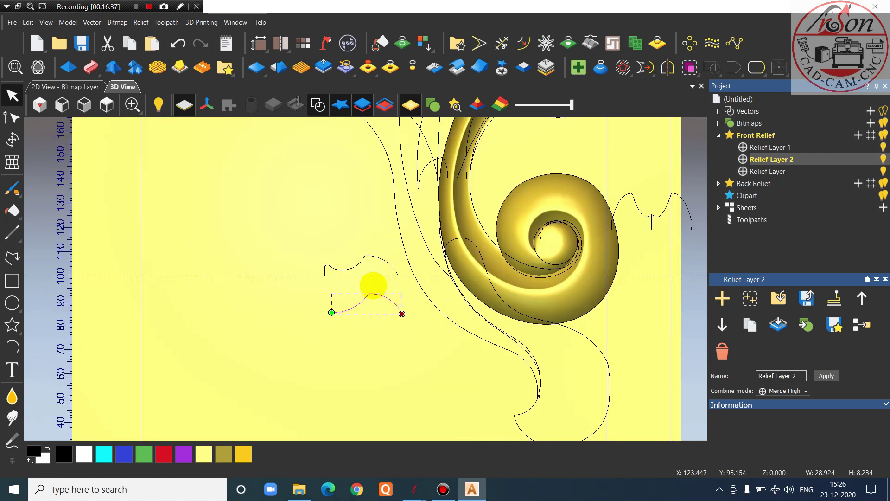
Mirror both profiles horizontally to the right and move the mirrored copies to the left of the originals
left_click_drag(292, 228, 404, 358)
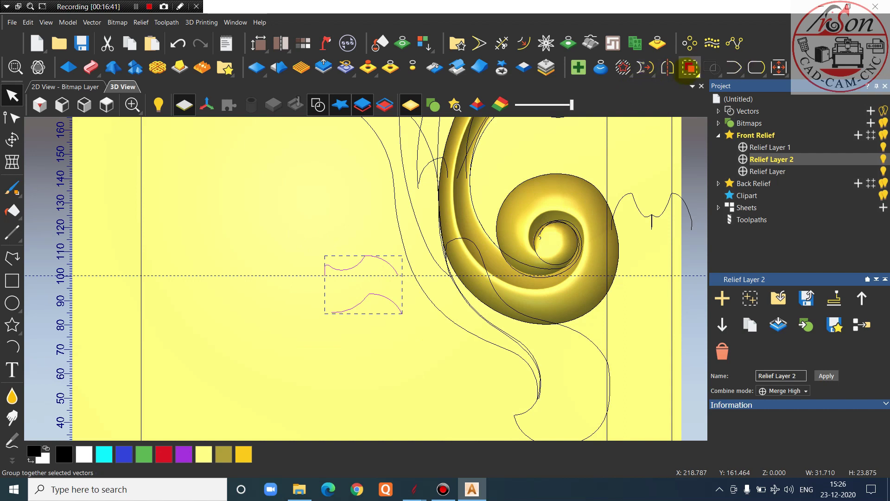
left_click(667, 67)
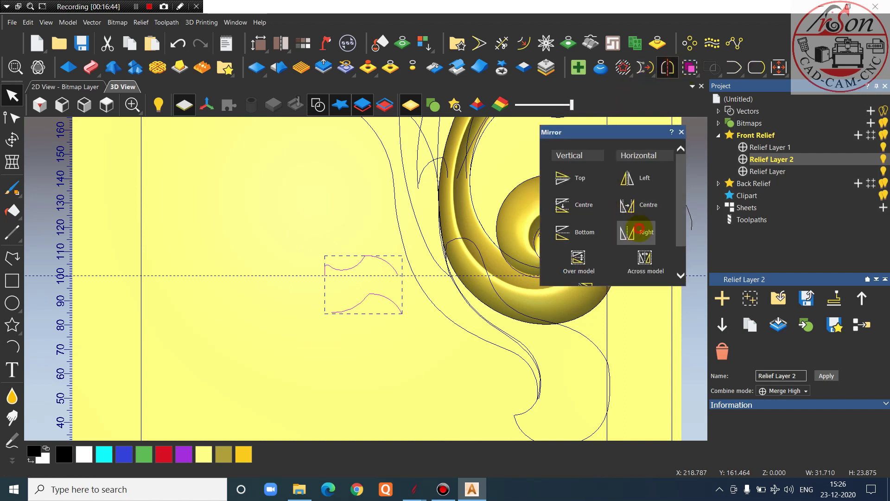
left_click(636, 231)
left_click(681, 132)
left_click_drag(433, 296, 278, 298)
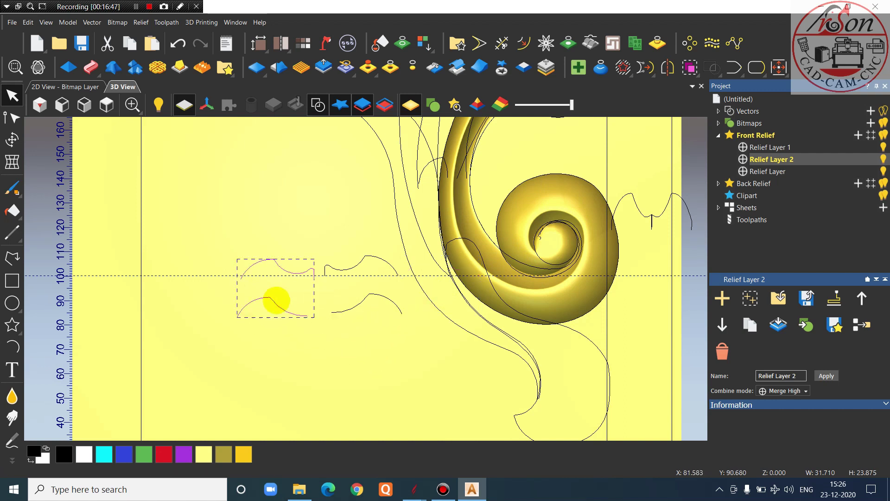
left_click(372, 352)
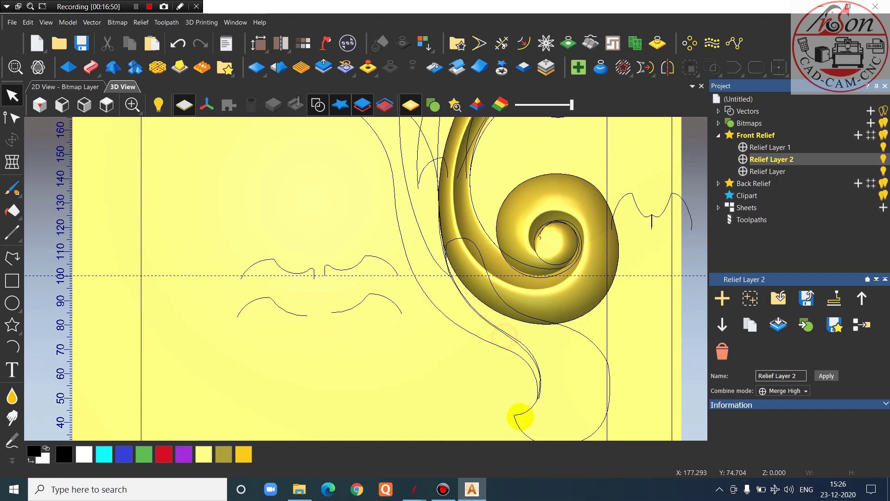
Set up a two-rail sweep on the lower leaf outline, adding the joined right-hand profile and the plain profile below it as cross sections
left_click(518, 410)
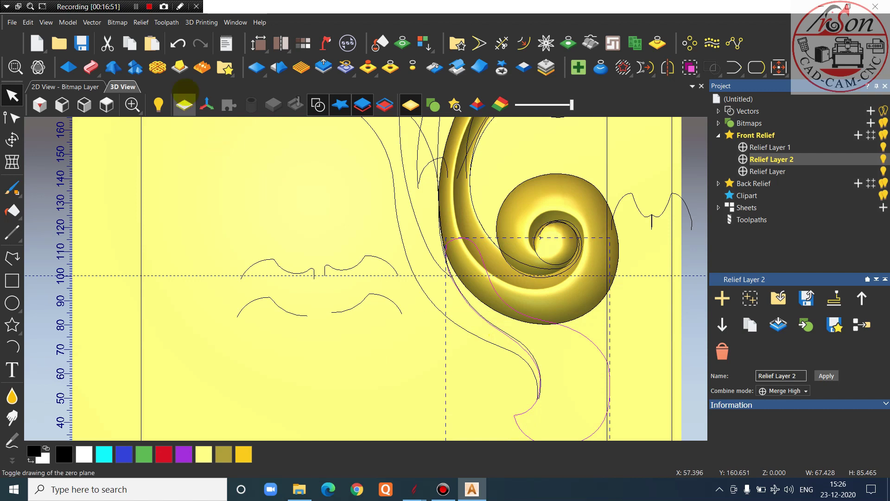
left_click(92, 68)
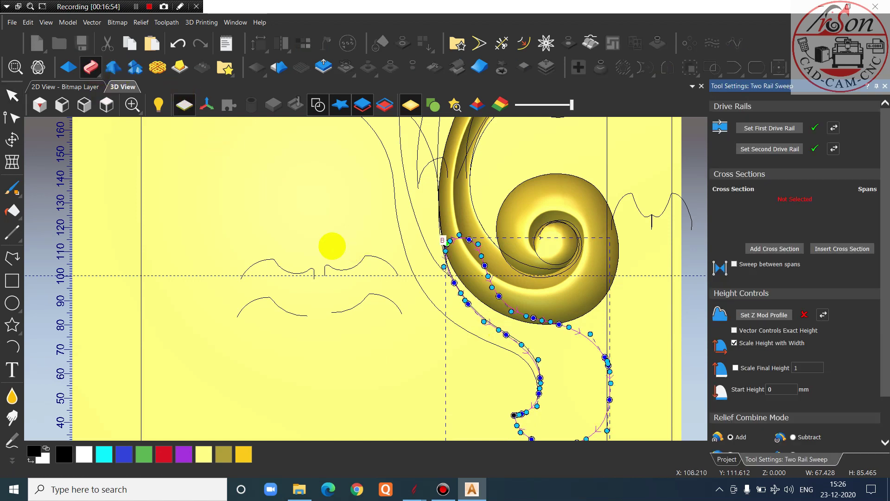
left_click(357, 268)
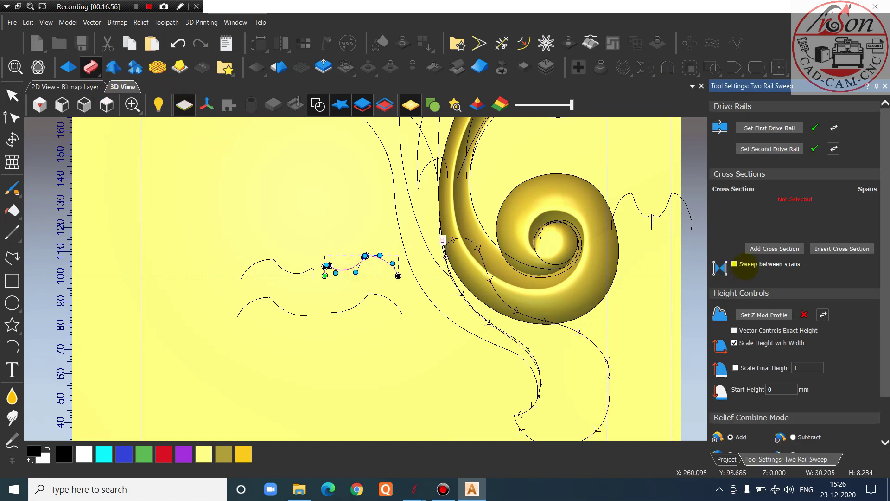
left_click(772, 249)
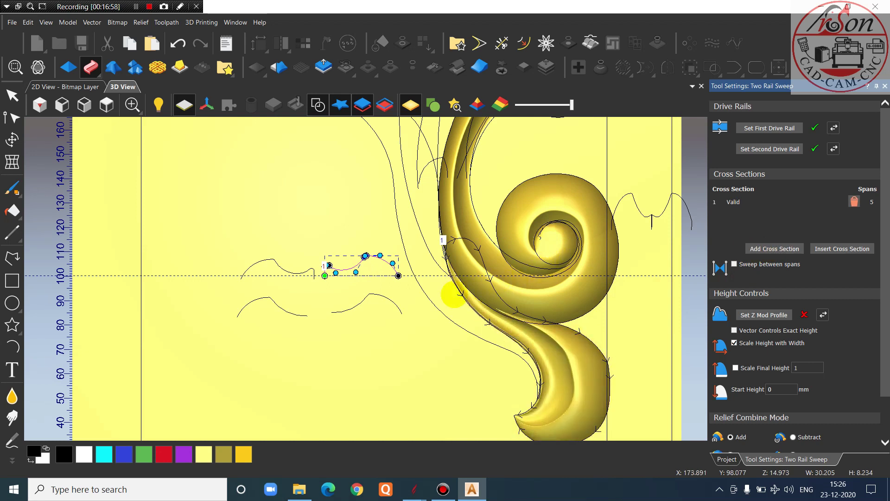
left_click(344, 311)
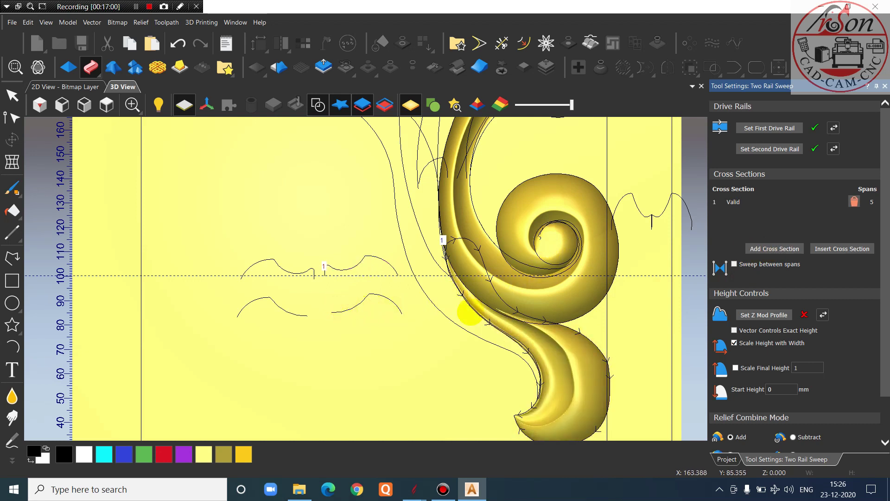
left_click(367, 295)
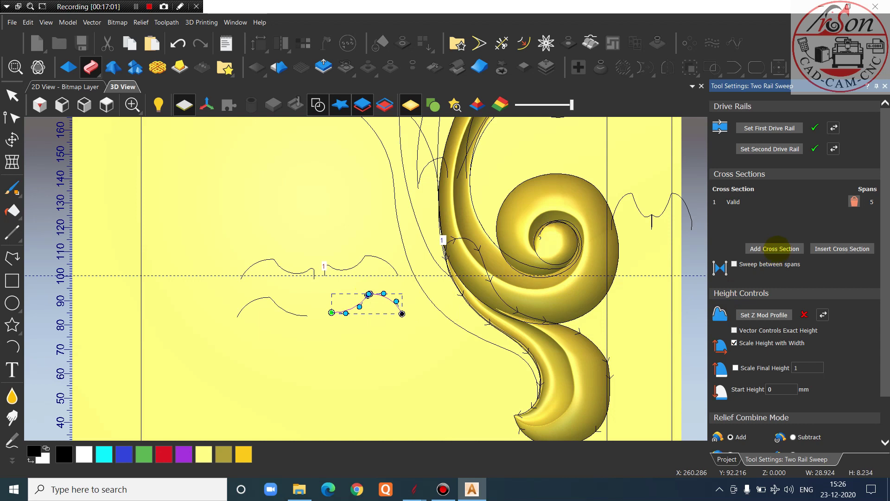
left_click(775, 248)
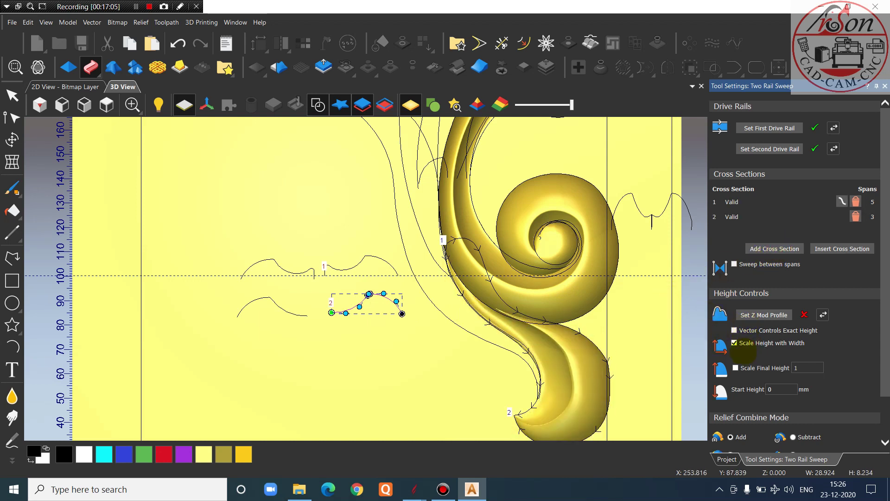
Turn off width-based height scaling for the leaf sweep, scale the final height to 12 and set the start height to 3 mm
left_click(735, 343)
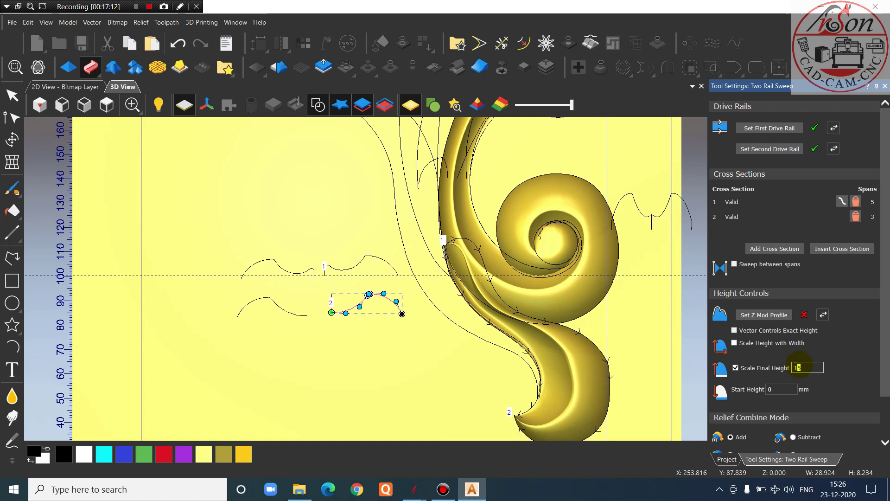
left_click(775, 388)
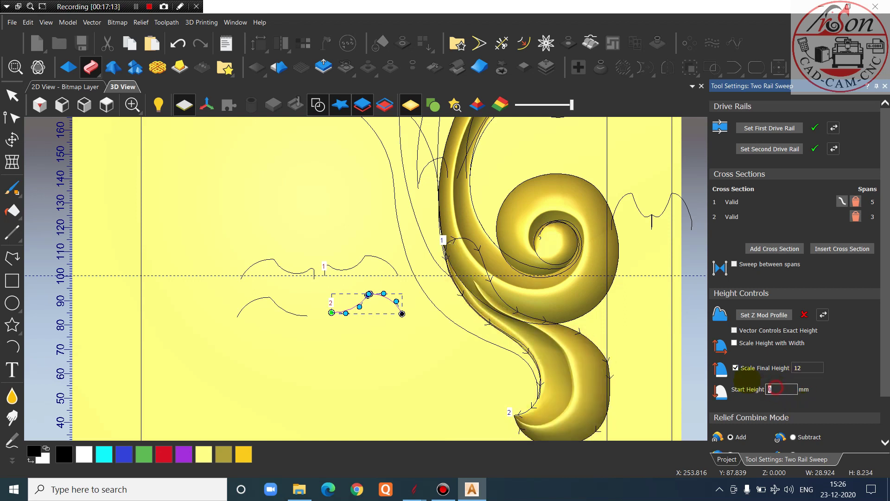
type("3")
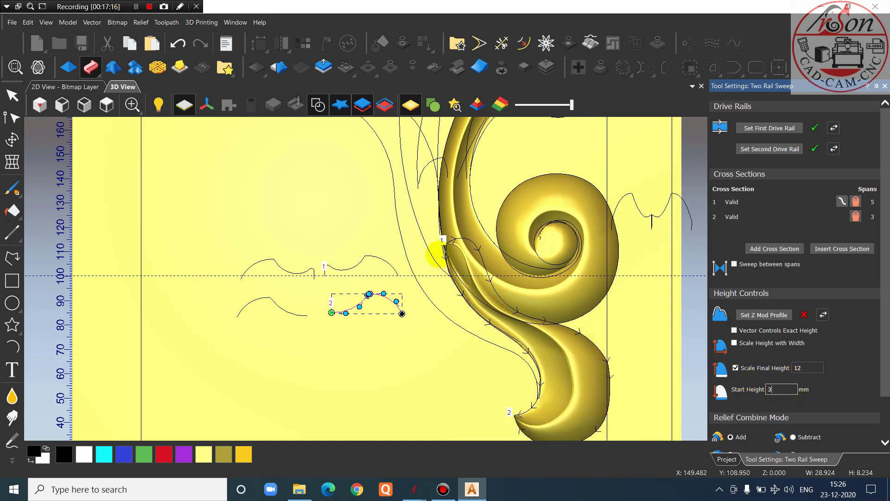
scroll(466, 266, "up", 2)
middle_click_drag(533, 318, 582, 208)
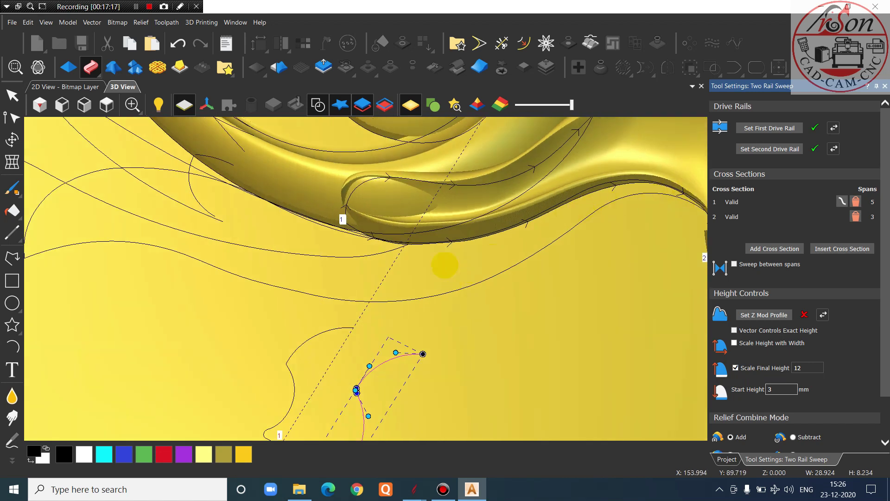
left_click_drag(445, 265, 440, 191)
mouse_move(440, 294)
left_mouse_down()
mouse_move(459, 328)
mouse_move(425, 264)
mouse_move(431, 284)
left_mouse_up()
scroll(416, 266, "down", 3)
scroll(468, 255, "up", 4)
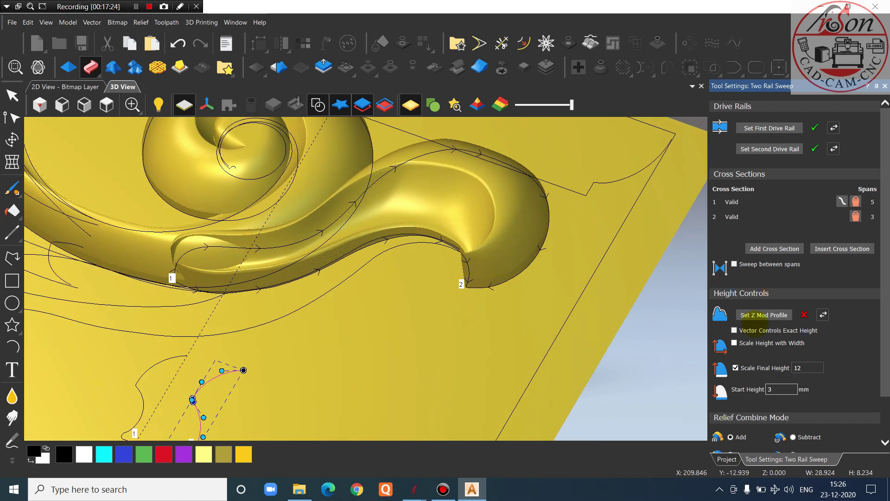
Apply the leaf sweep in Merge High mode with a start height of 4 mm and a final height of 11, and close its settings
scroll(756, 324, "down", 2)
left_click(730, 403)
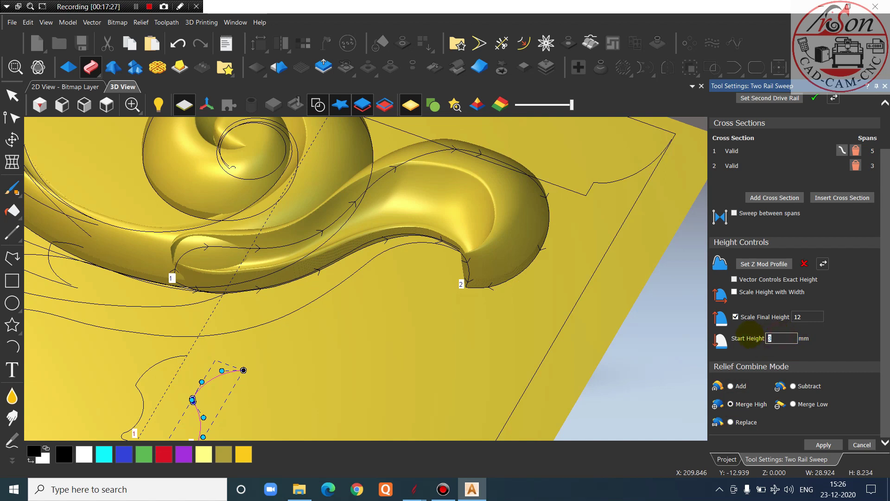
key("Return")
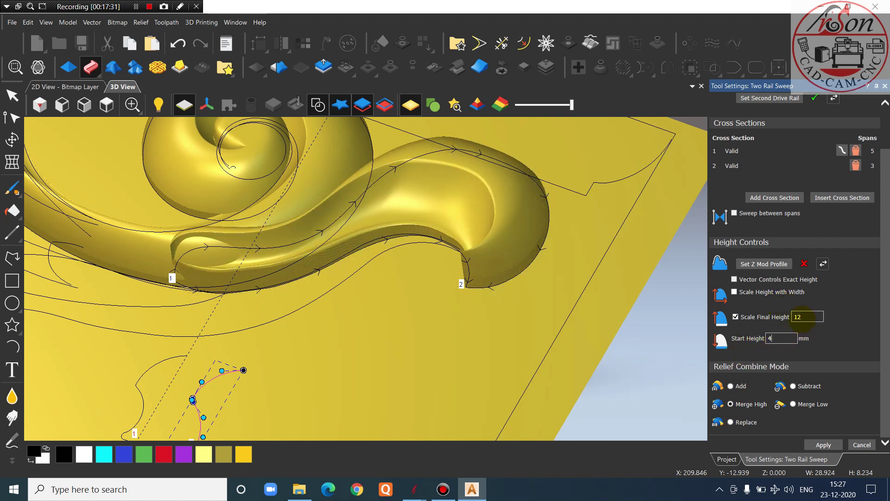
type("1")
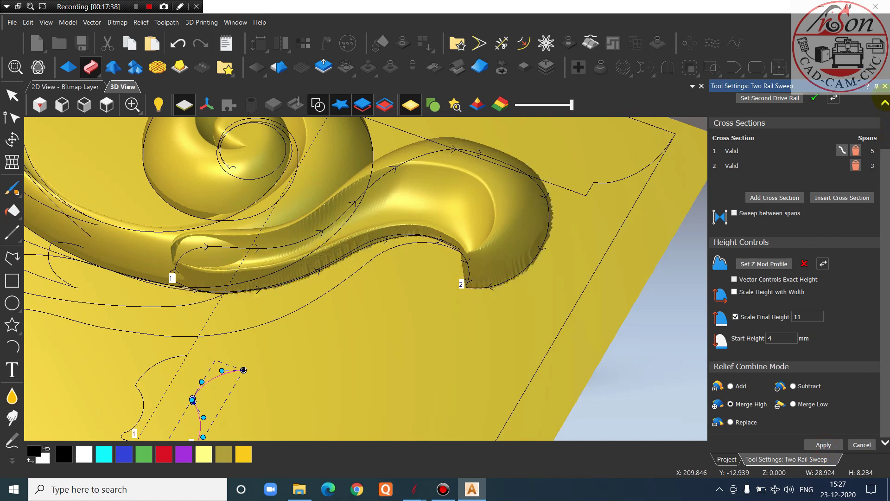
left_click(883, 86)
Erase the small oval patch poking through the scroll stem on Relief Layer 2, using a 21-pixel radius and 1% strength
left_click(106, 104)
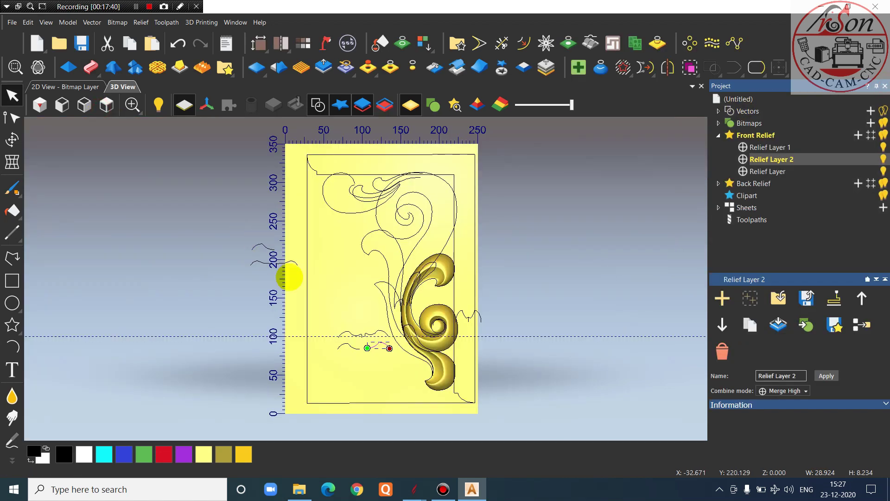
scroll(403, 369, "up", 3)
scroll(402, 323, "up", 4)
left_click(264, 263)
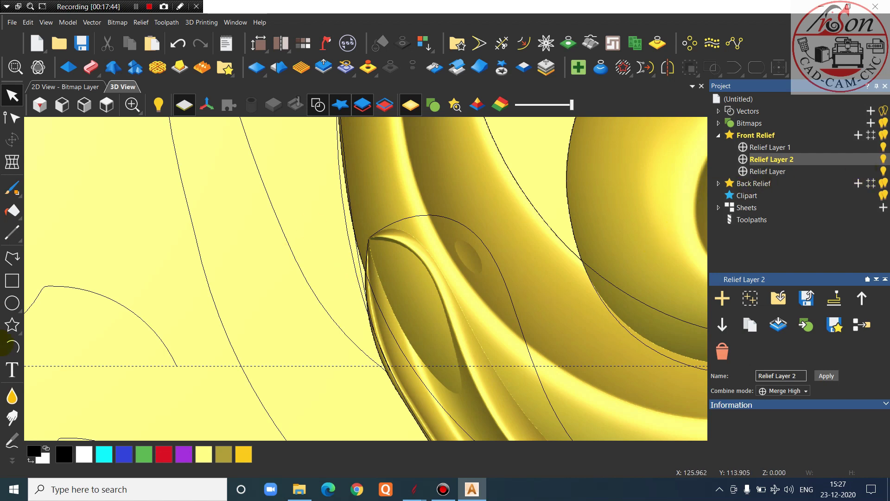
left_click(12, 460)
left_click(19, 409)
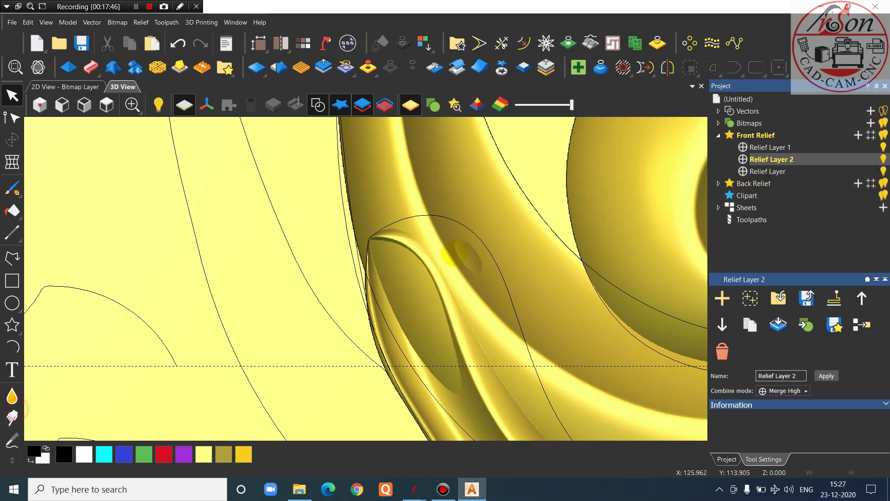
scroll(450, 252, "up", 2)
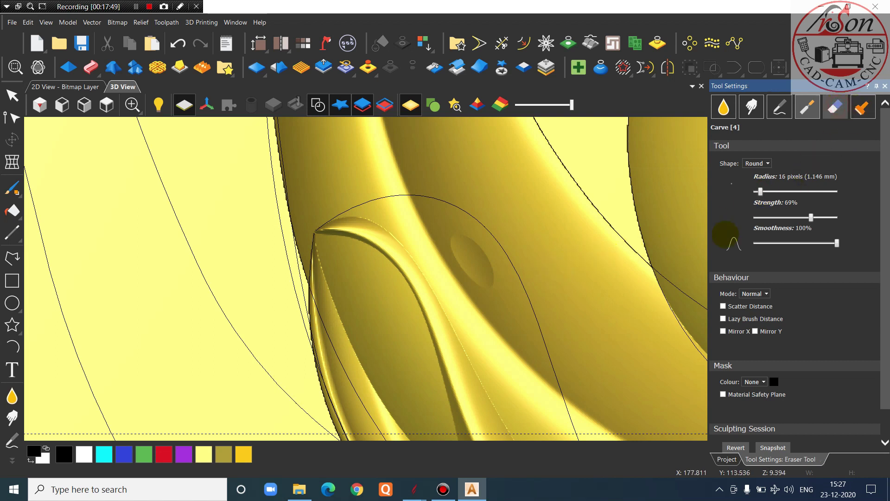
left_click(835, 107)
left_click_drag(794, 192, 763, 192)
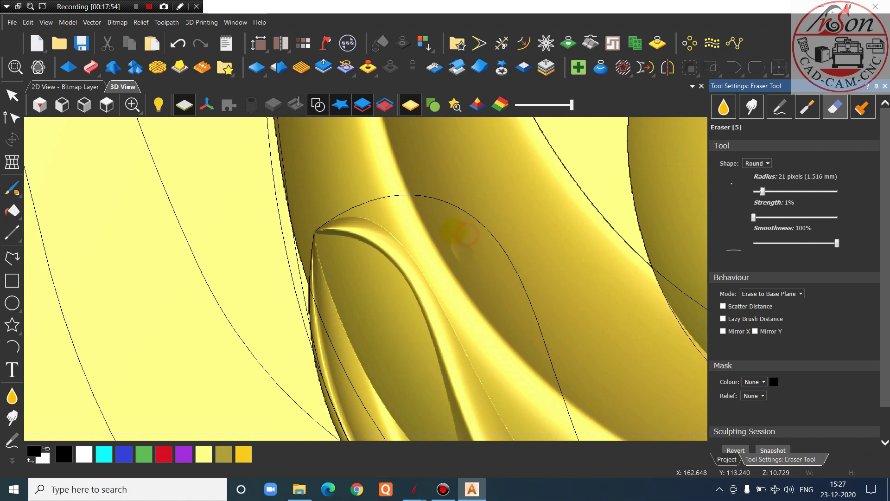
key("Escape")
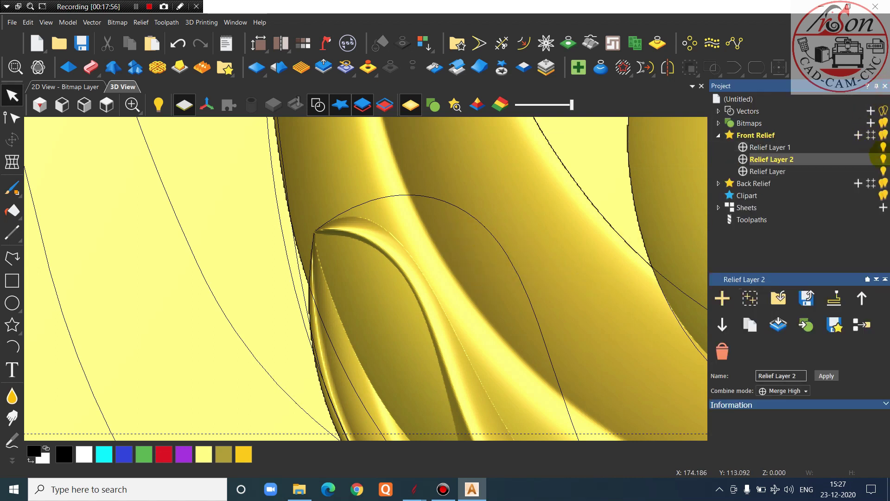
Make Relief Layer active and erase the stem surface inside the leaf tip's hollow with a 21-pixel radius at 3% strength
left_click(883, 171)
left_click(883, 170)
left_click(768, 171)
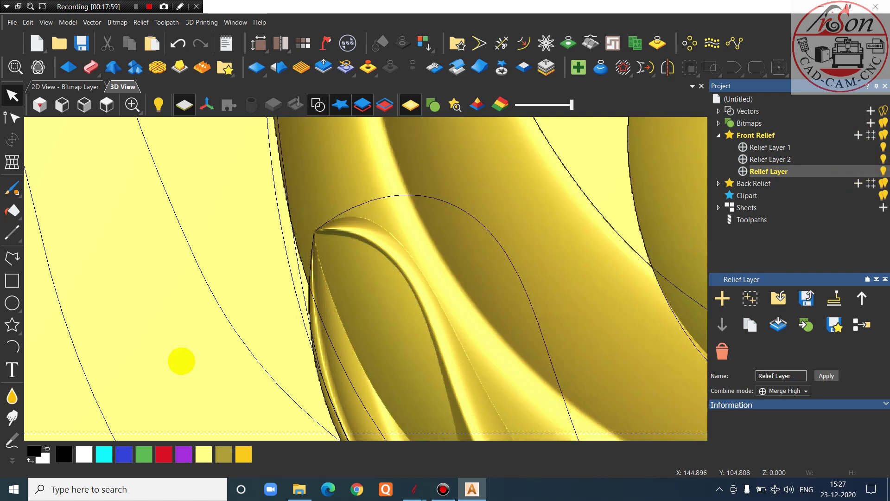
left_click(10, 459)
left_click(20, 410)
scroll(342, 282, "up", 3)
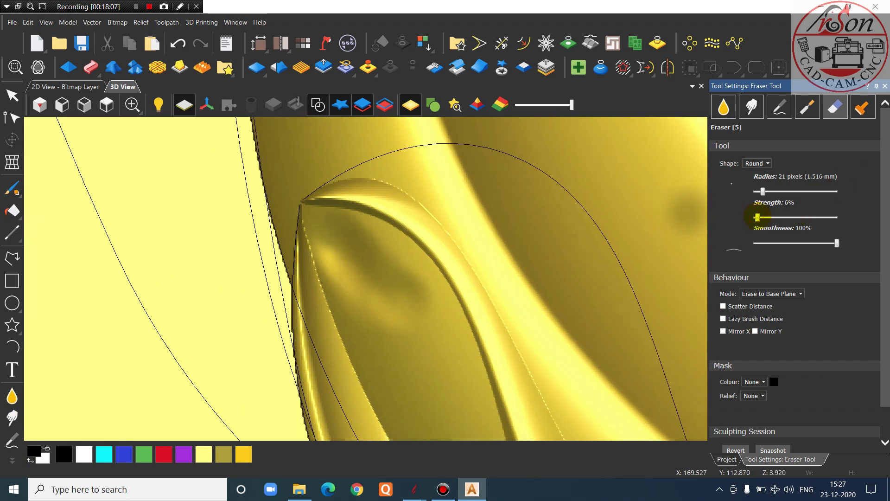
left_click_drag(373, 272, 341, 232)
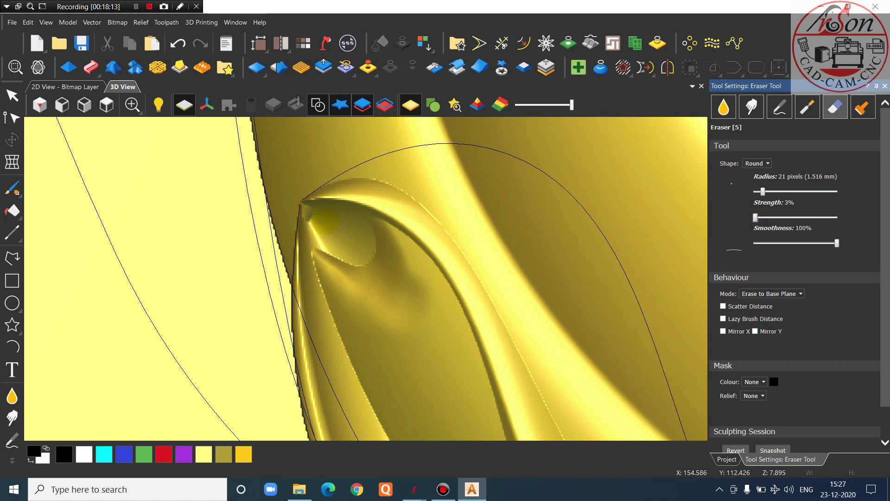
mouse_move(324, 227)
left_mouse_down()
mouse_move(377, 324)
mouse_move(369, 308)
mouse_move(366, 315)
mouse_move(408, 333)
mouse_move(391, 332)
left_mouse_up()
Erase the remaining stem surface down the leaf hollow and around its pointed tip
scroll(390, 332, "down", 3)
scroll(416, 367, "up", 2)
mouse_move(416, 385)
left_mouse_down()
mouse_move(392, 345)
mouse_move(371, 355)
mouse_move(348, 305)
mouse_move(327, 296)
mouse_move(269, 153)
mouse_move(290, 194)
mouse_move(302, 188)
mouse_move(383, 320)
mouse_move(393, 308)
left_mouse_up()
left_click_drag(381, 270, 332, 224)
mouse_move(288, 146)
left_mouse_down()
mouse_move(331, 178)
mouse_move(372, 246)
left_mouse_up()
mouse_move(344, 211)
left_mouse_down()
mouse_move(377, 247)
mouse_move(353, 179)
mouse_move(339, 178)
left_mouse_up()
scroll(357, 236, "down", 3)
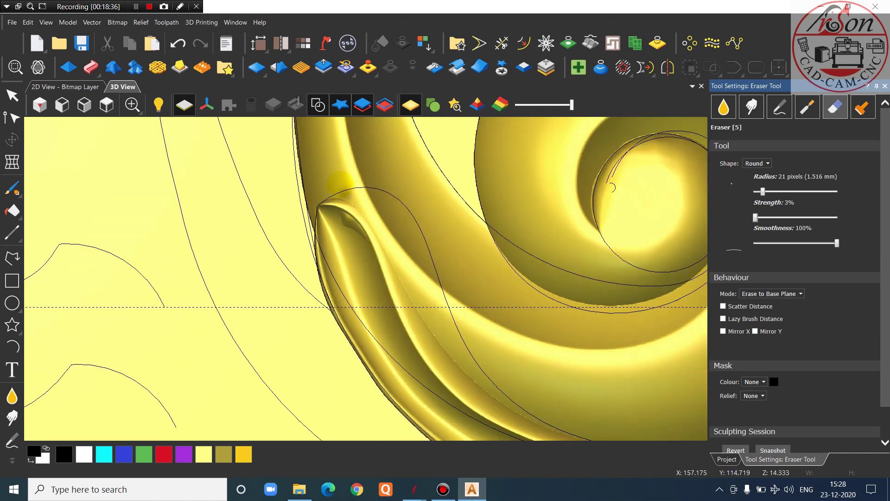
Erase the leftover sliver of stem along the inner side of the leaf's curved ridge and close the Eraser
scroll(359, 303, "up", 4)
left_click_drag(359, 303, 322, 245)
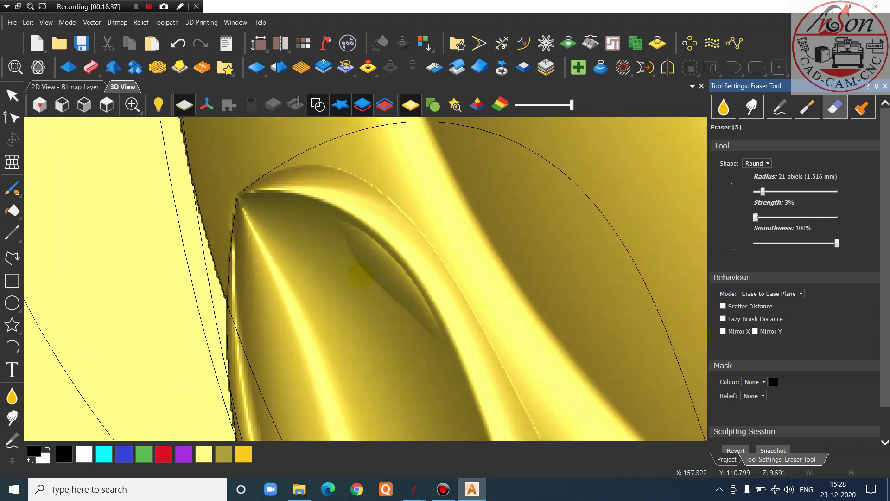
left_click_drag(359, 275, 337, 252)
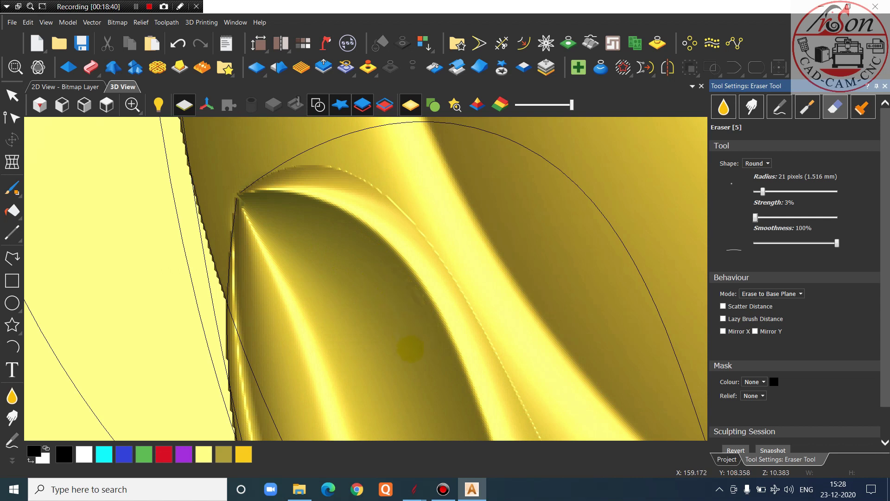
scroll(397, 301, "down", 4)
middle_click_drag(320, 395, 528, 241)
scroll(527, 240, "down", 3)
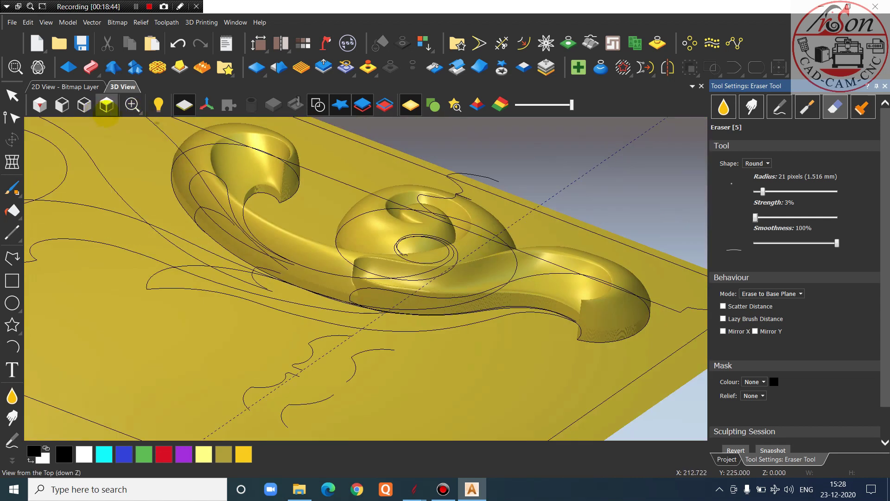
left_click(106, 106)
scroll(427, 363, "up", 3)
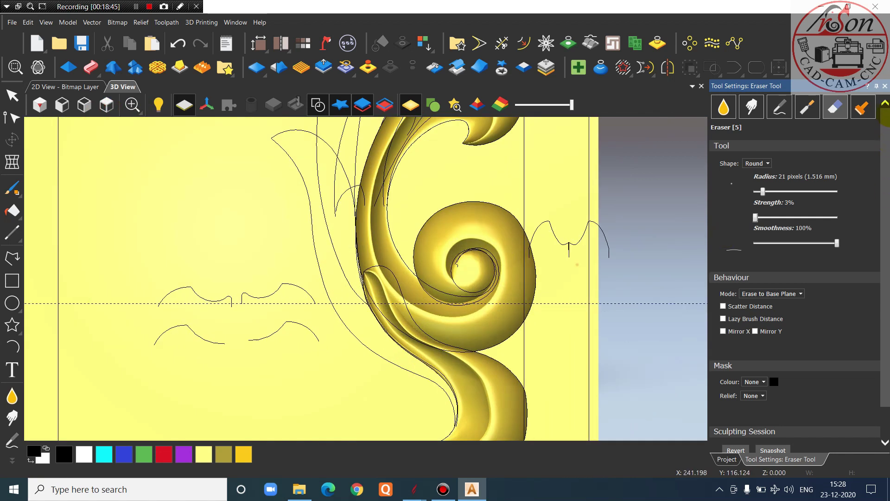
left_click(884, 86)
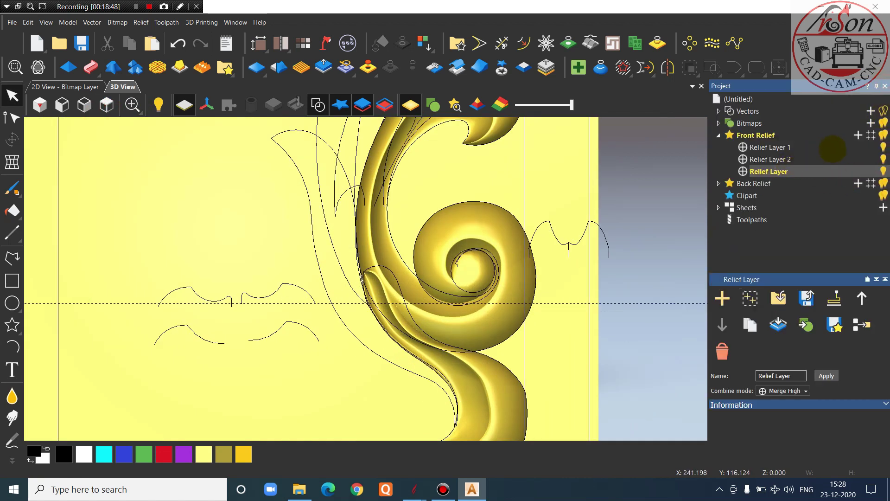
Make Relief Layer 2 the active layer, checking what it contains by toggling its visibility
left_click(831, 148)
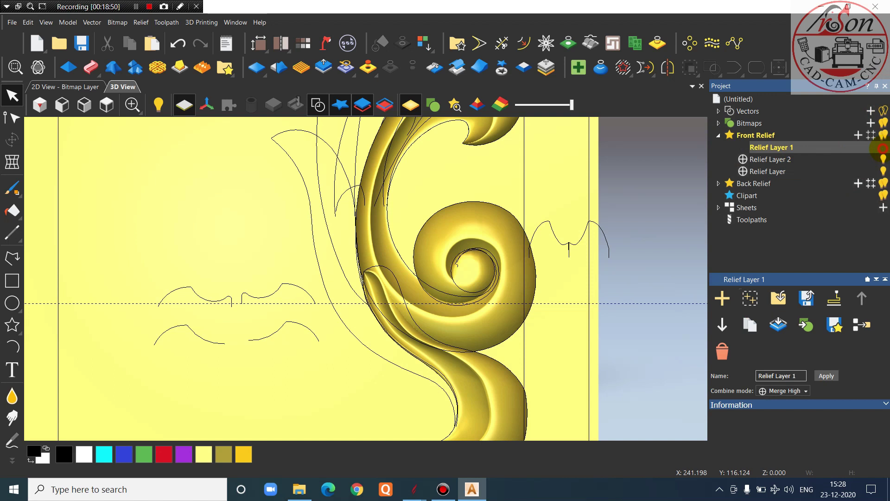
left_click(872, 159)
left_click(882, 159)
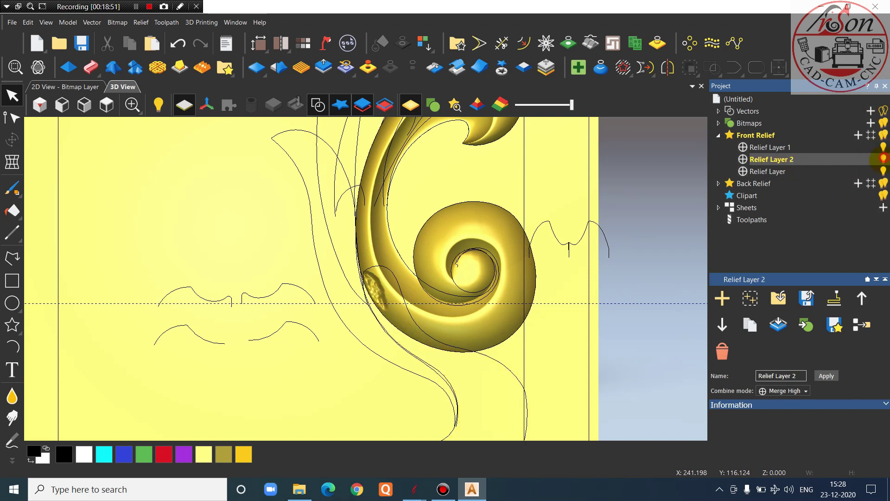
Smudge the pointed leaf tip and its outer edge with a round 10-pixel brush at 61% strength
scroll(389, 303, "up", 1)
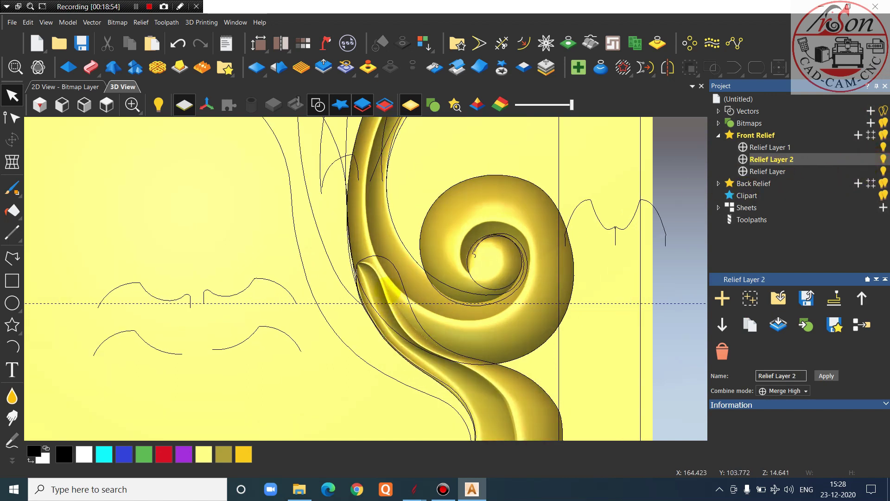
scroll(365, 288, "up", 6)
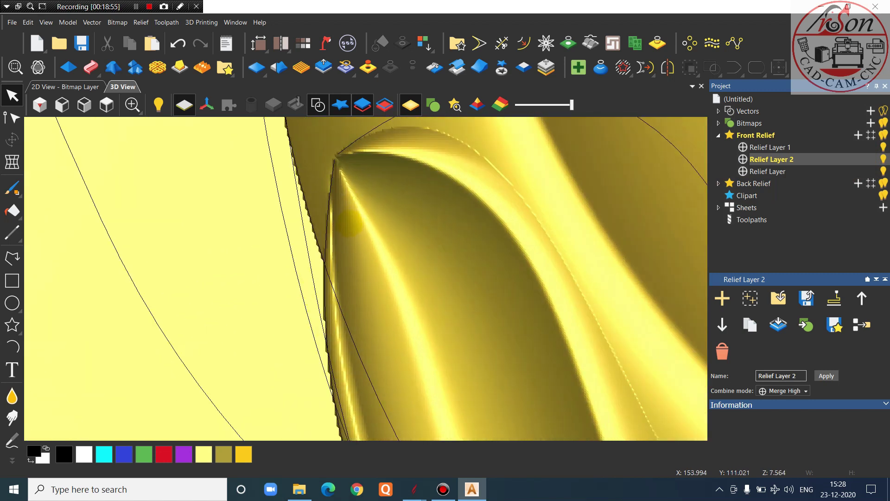
left_click(12, 417)
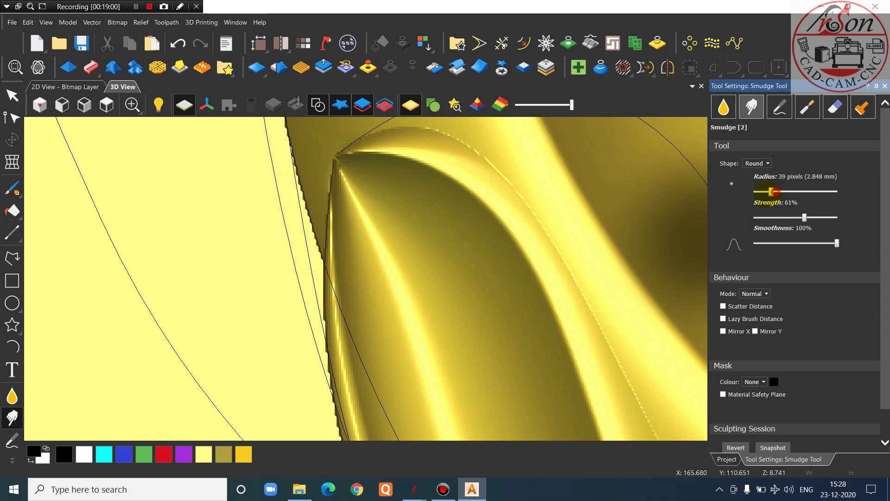
scroll(336, 157, "up", 2)
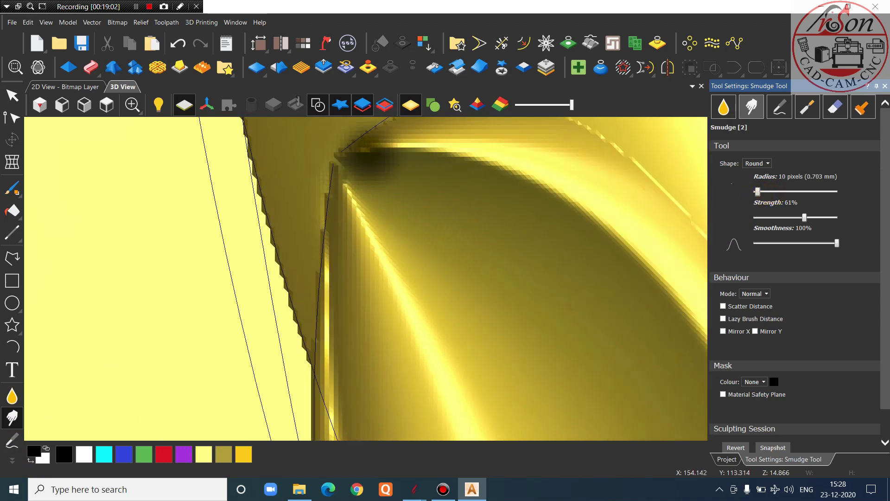
mouse_move(366, 150)
left_mouse_down()
mouse_move(340, 188)
mouse_move(342, 175)
mouse_move(338, 199)
mouse_move(362, 227)
mouse_move(369, 208)
mouse_move(358, 191)
mouse_move(364, 239)
mouse_move(352, 262)
mouse_move(360, 251)
mouse_move(347, 200)
mouse_move(337, 209)
mouse_move(330, 320)
mouse_move(350, 283)
mouse_move(327, 208)
mouse_move(342, 202)
mouse_move(346, 239)
mouse_move(329, 315)
mouse_move(361, 280)
mouse_move(345, 185)
mouse_move(338, 300)
left_mouse_up()
scroll(338, 299, "down", 3)
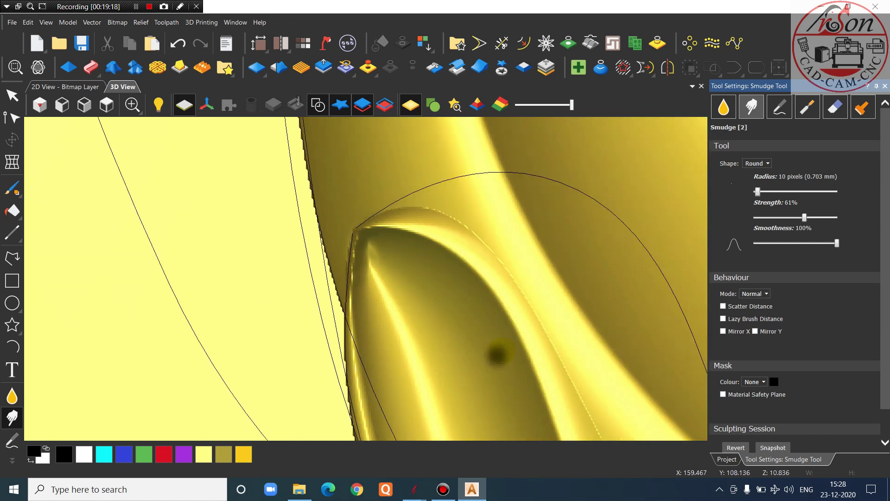
Check the smudged leaf tip from the side and smudge the inner corner of the tip again
middle_click_drag(500, 352, 547, 200)
scroll(512, 205, "down", 3)
middle_click_drag(425, 227, 640, 169)
scroll(517, 231, "down", 2)
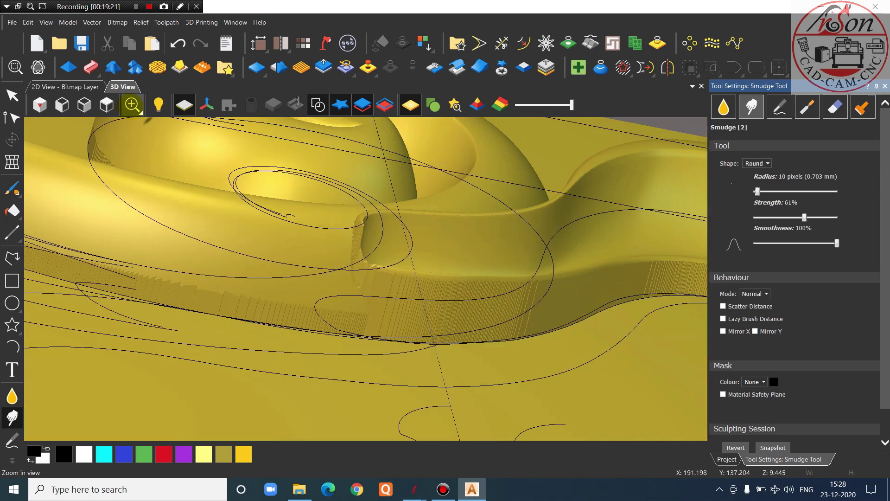
scroll(417, 269, "up", 4)
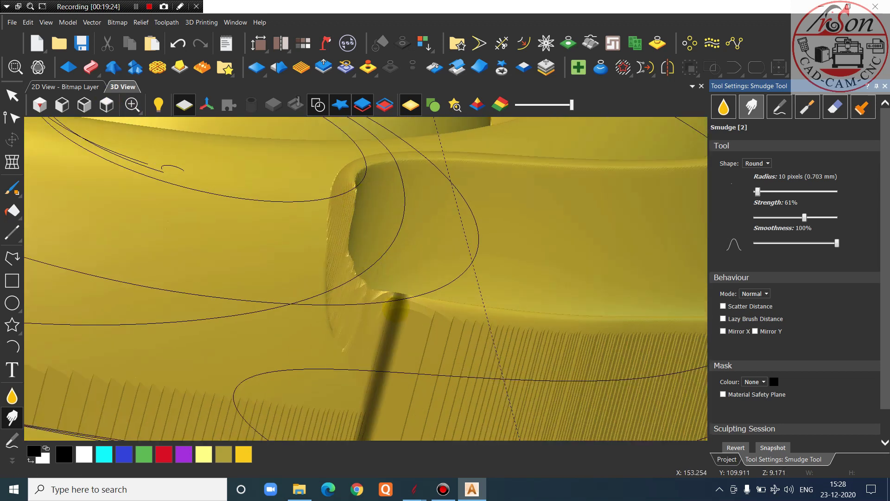
left_click(106, 104)
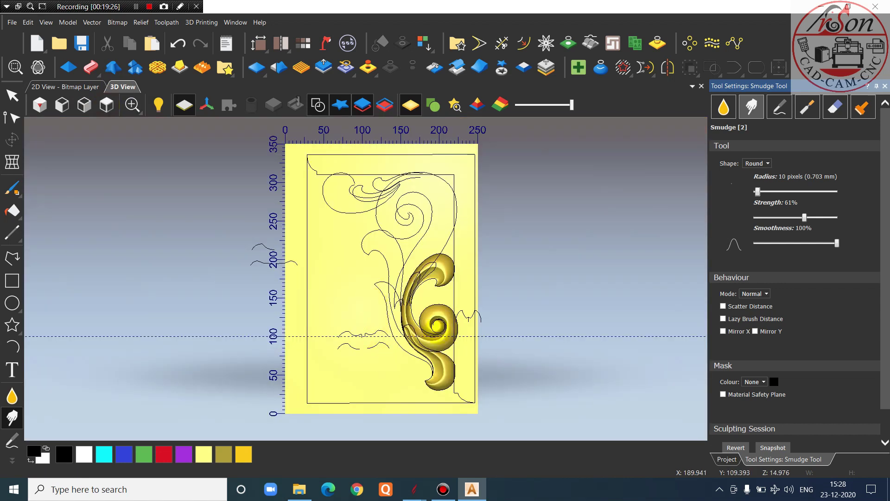
scroll(431, 329, "up", 8)
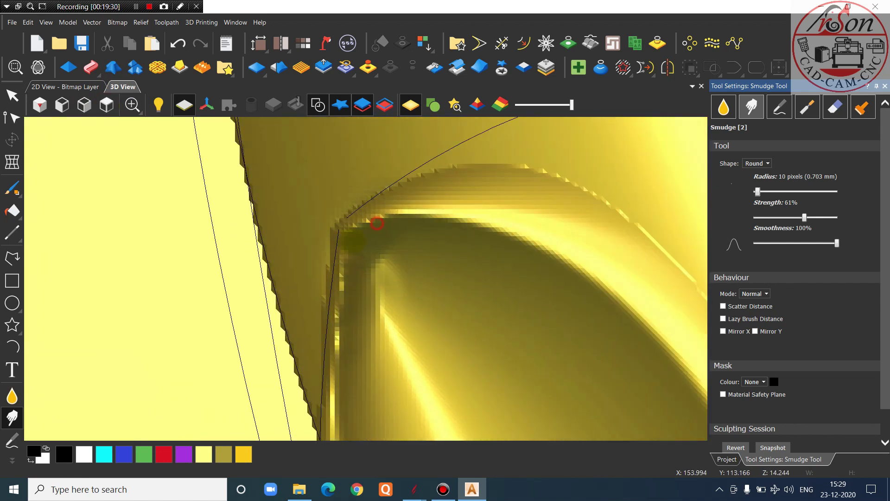
left_click_drag(378, 222, 389, 265)
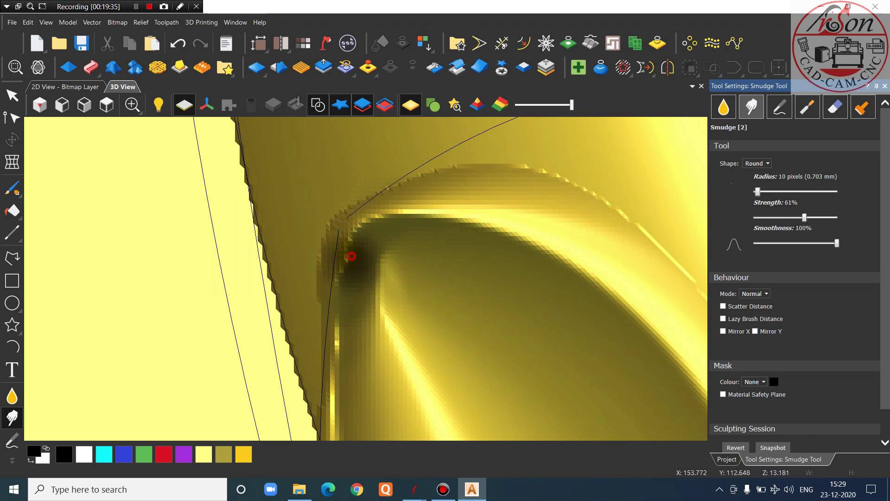
Smudge the narrow outer wall of the leaf downward from its tip
scroll(348, 273, "down", 3)
mouse_move(336, 338)
left_mouse_down()
mouse_move(349, 352)
mouse_move(350, 217)
mouse_move(349, 235)
left_mouse_up()
scroll(344, 263, "up", 3)
scroll(347, 326, "down", 3)
scroll(352, 325, "up", 4)
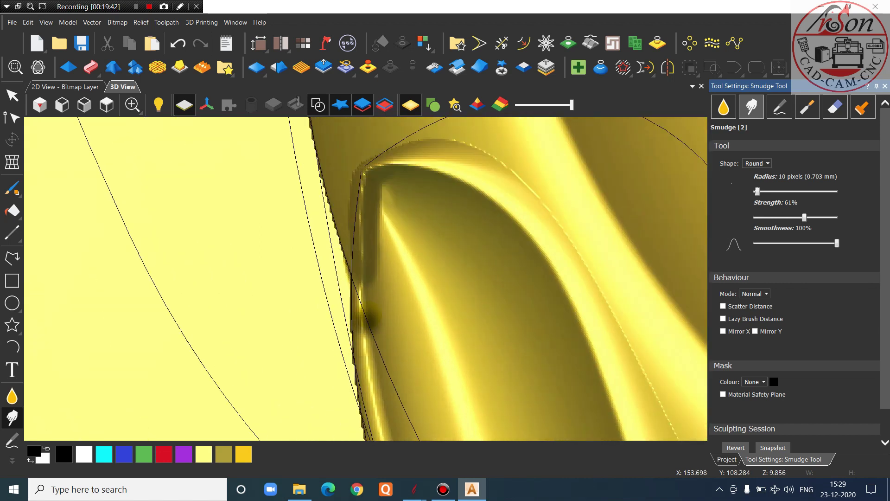
mouse_move(361, 322)
left_mouse_down()
mouse_move(358, 209)
mouse_move(351, 319)
left_mouse_up()
mouse_move(363, 204)
left_mouse_down()
mouse_move(348, 192)
mouse_move(358, 192)
mouse_move(360, 337)
mouse_move(369, 211)
left_mouse_up()
Inspect the leaf tip from an angle, undo the smudge strokes and close the Smudge tool
scroll(368, 212, "down", 2)
middle_click_drag(469, 356, 596, 190)
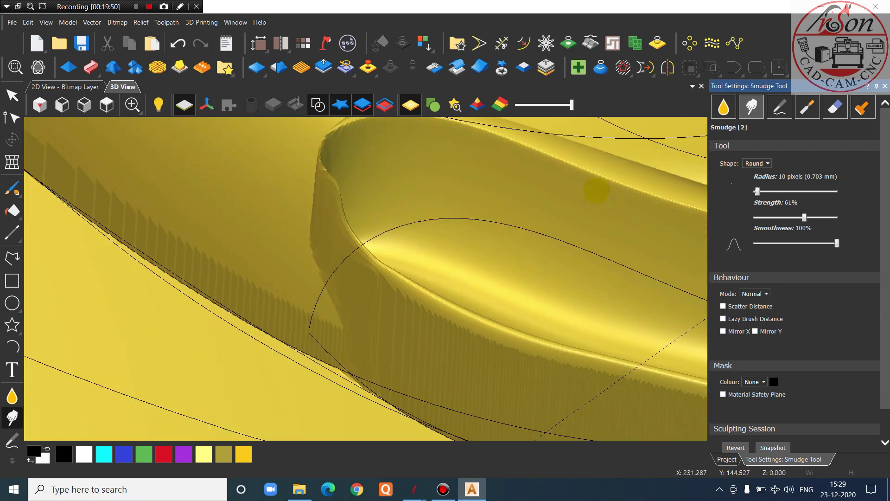
scroll(541, 185, "down", 1)
middle_click_drag(334, 214, 304, 320)
middle_click_drag(312, 246, 271, 124)
left_click(179, 43)
left_click(183, 39)
left_click(184, 39)
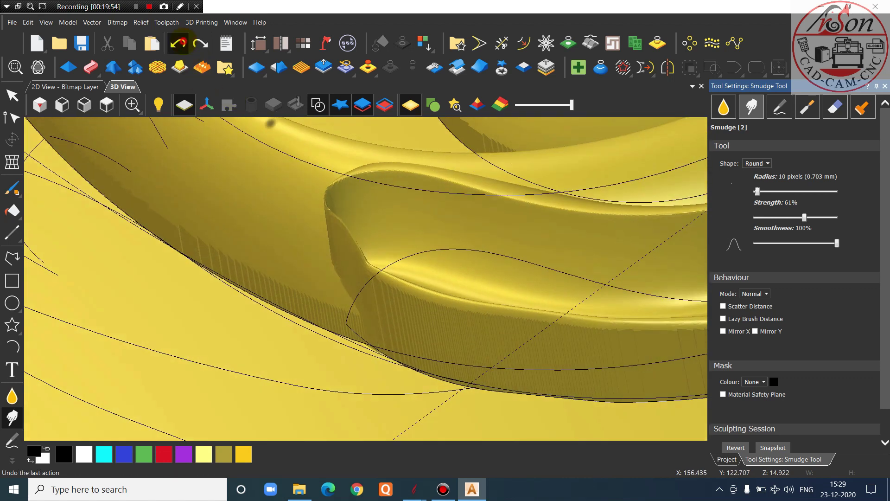
left_click(180, 41)
left_click(181, 41)
left_click(180, 41)
left_click(179, 41)
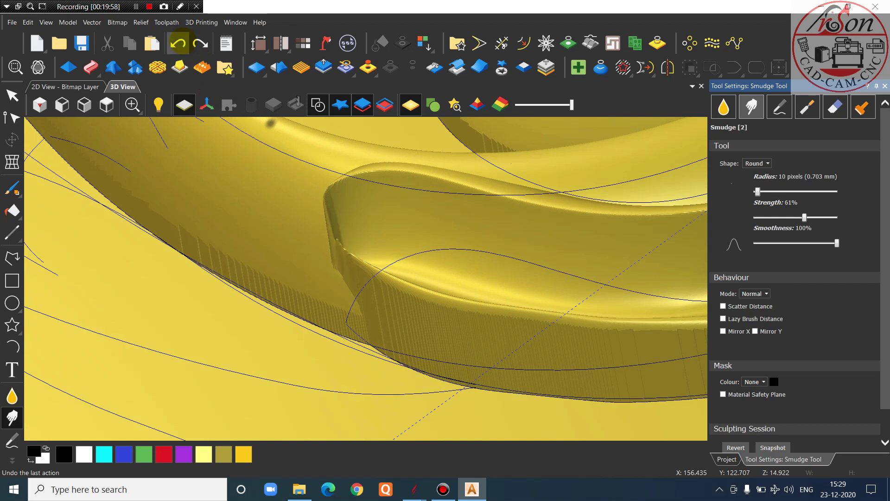
left_click(179, 43)
left_click(179, 44)
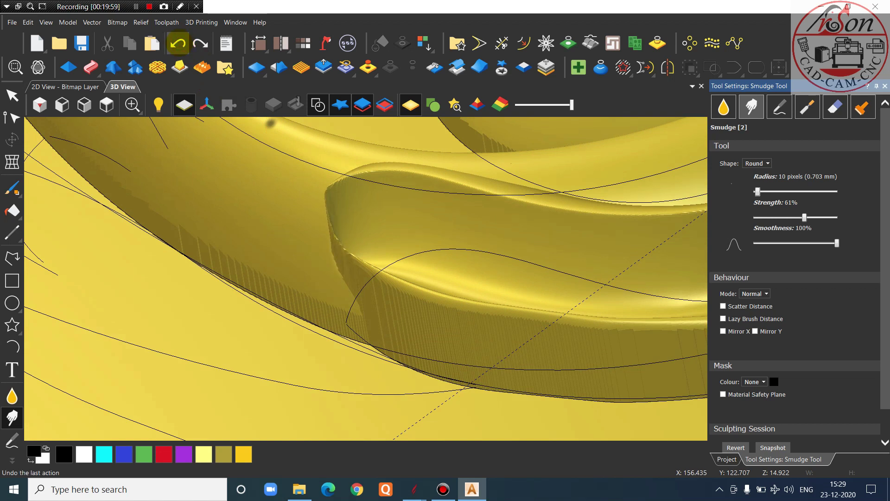
left_click(179, 43)
left_click(884, 86)
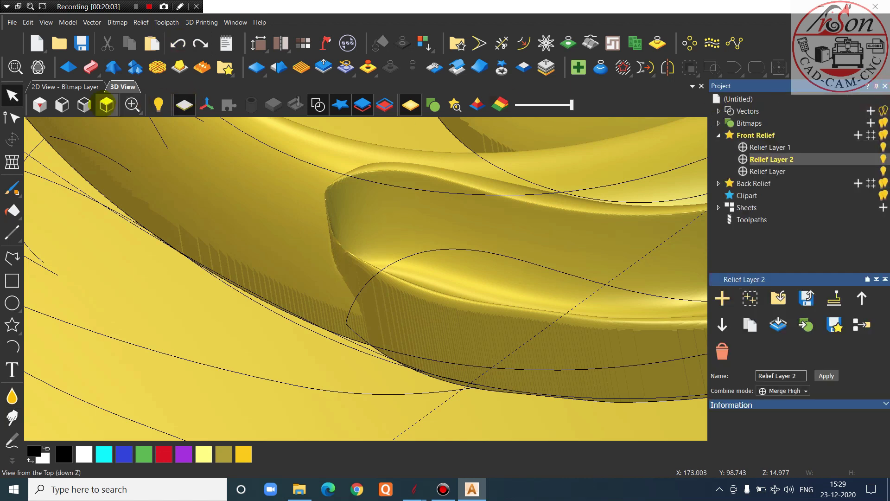
Smooth the edge around the leaf tip with a 21-pixel radius, 60% strength and 92% smoothness
left_click(106, 105)
scroll(419, 325, "up", 2)
scroll(440, 320, "up", 5)
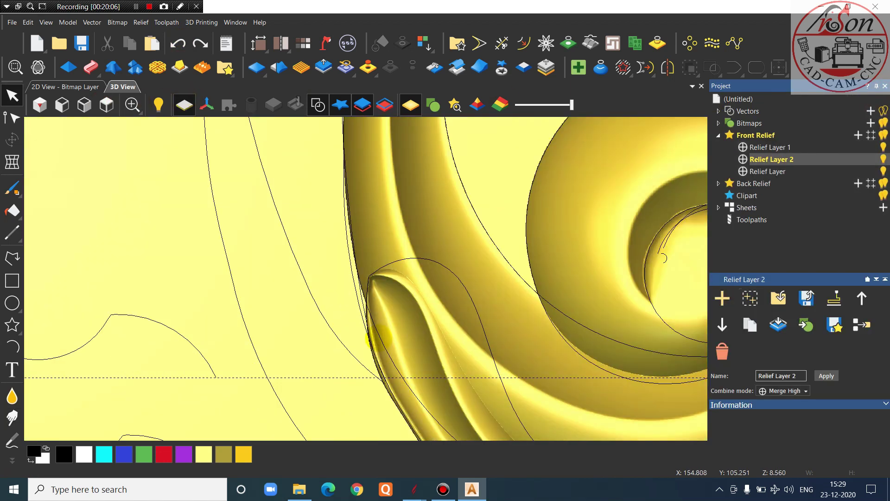
scroll(374, 291, "up", 3)
left_click_drag(433, 353, 535, 242)
scroll(397, 214, "down", 2)
left_click_drag(397, 215, 364, 271)
left_click(12, 396)
scroll(366, 271, "up", 3)
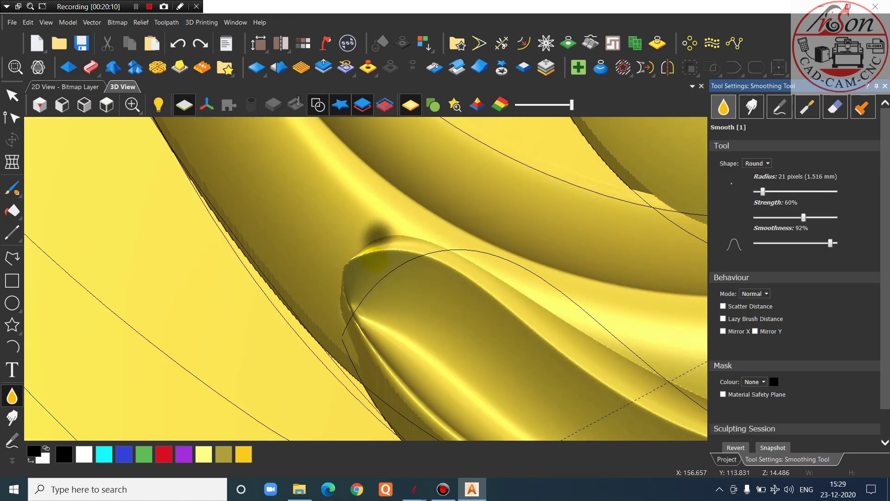
mouse_move(352, 231)
left_mouse_down()
mouse_move(331, 296)
mouse_move(350, 343)
mouse_move(346, 324)
mouse_move(397, 232)
mouse_move(348, 338)
mouse_move(394, 407)
left_mouse_up()
Undo the latest smoothing strokes around the leaf tip, redo two of the undone edits and close the Smooth tool
scroll(433, 335, "down", 3)
mouse_move(433, 336)
middle_mouse_down()
mouse_move(360, 444)
mouse_move(471, 308)
mouse_move(514, 217)
middle_mouse_up()
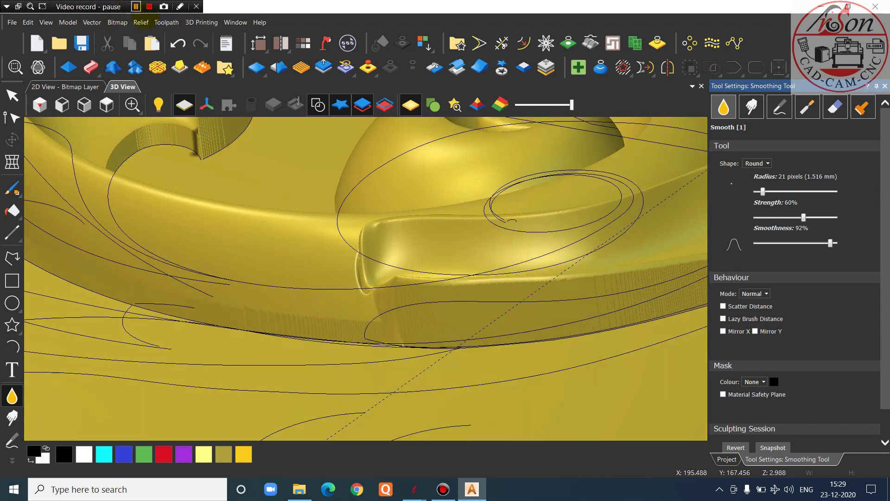
left_click(178, 43)
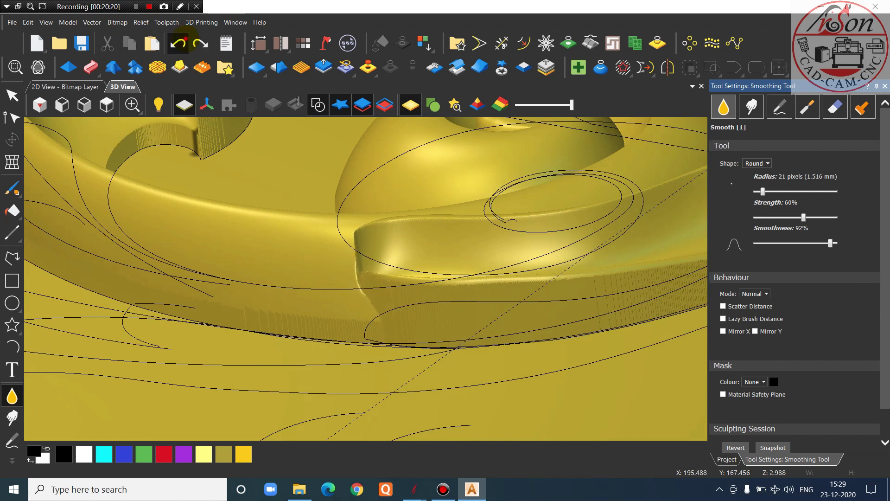
left_click(179, 43)
left_click(178, 43)
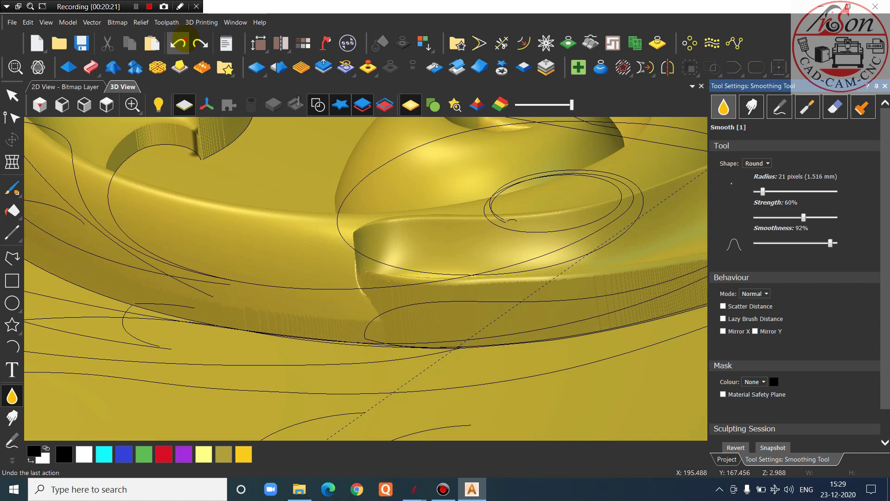
left_click(200, 44)
left_click(199, 44)
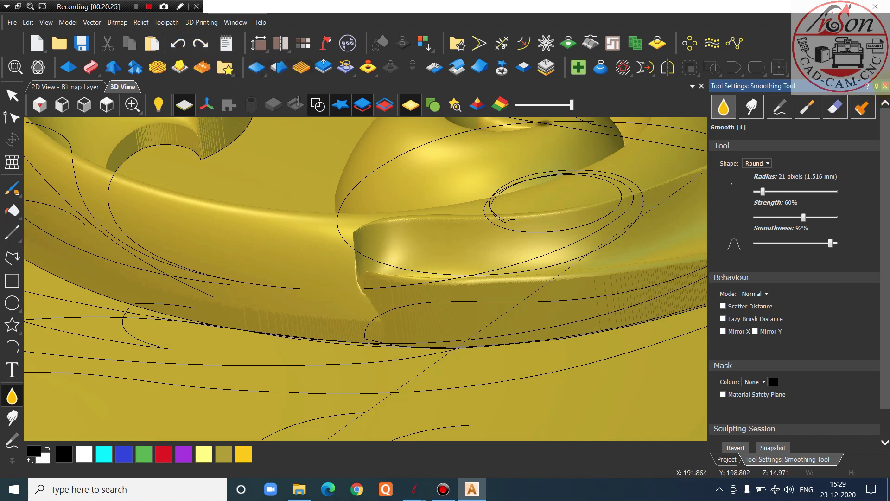
left_click(884, 85)
Start a Two Rail Sweep on Relief Layer 1 using the adjoining outer leaf's two long curves as rails, reversing the second rail's direction
left_click_drag(496, 258, 420, 374)
key("Escape")
left_click_drag(238, 254, 128, 269)
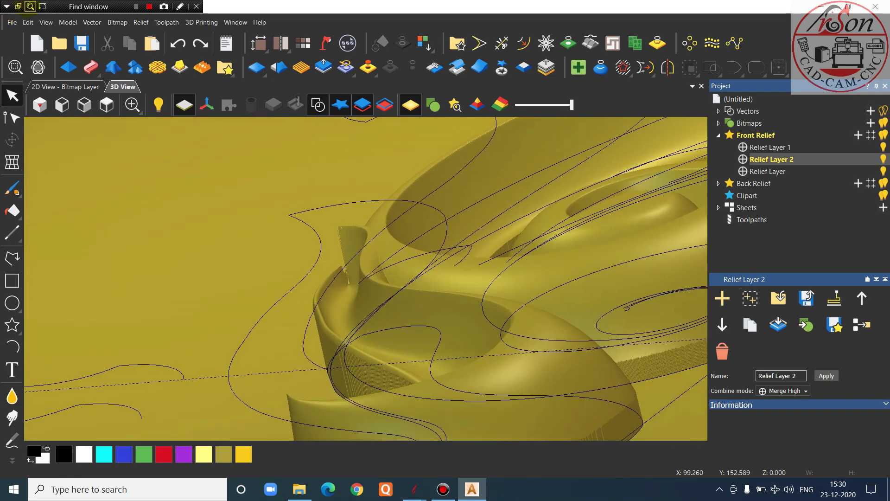
left_click(106, 104)
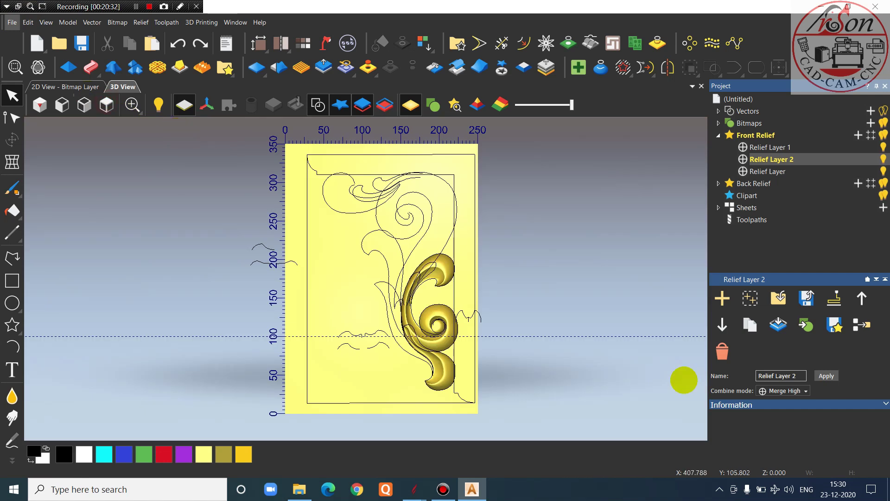
scroll(558, 321, "up", 2)
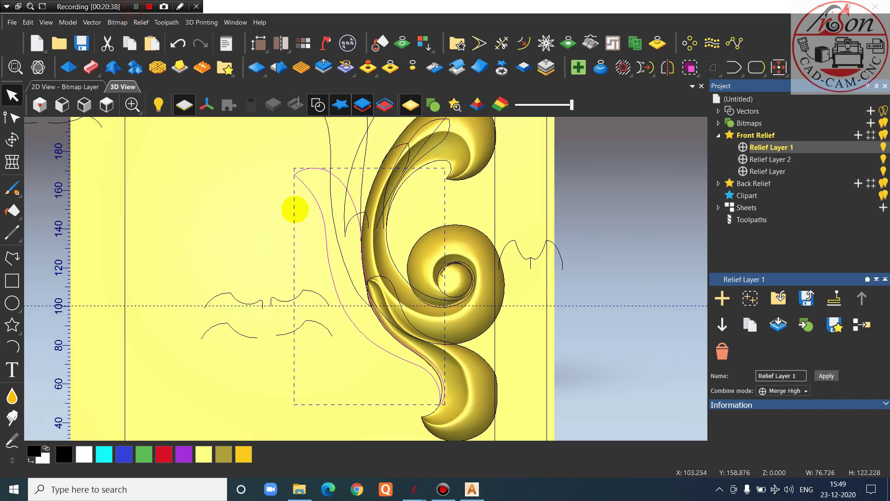
scroll(383, 395, "up", 2)
scroll(363, 375, "down", 2)
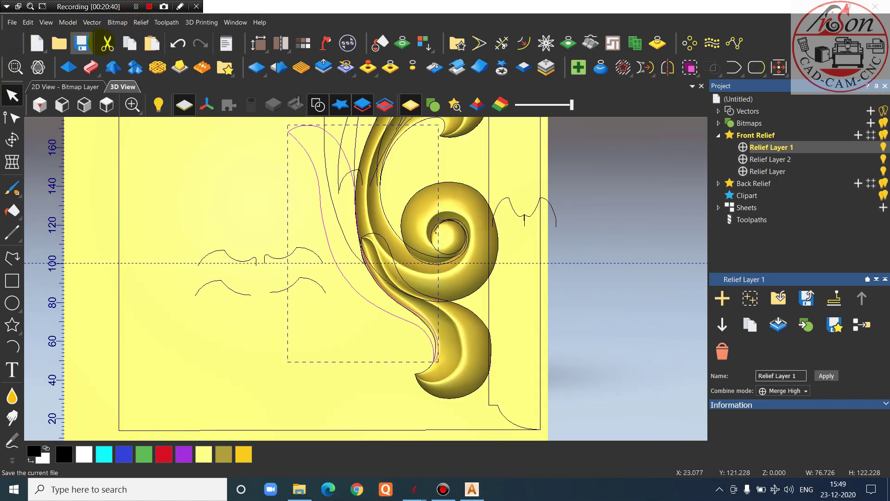
left_click(91, 68)
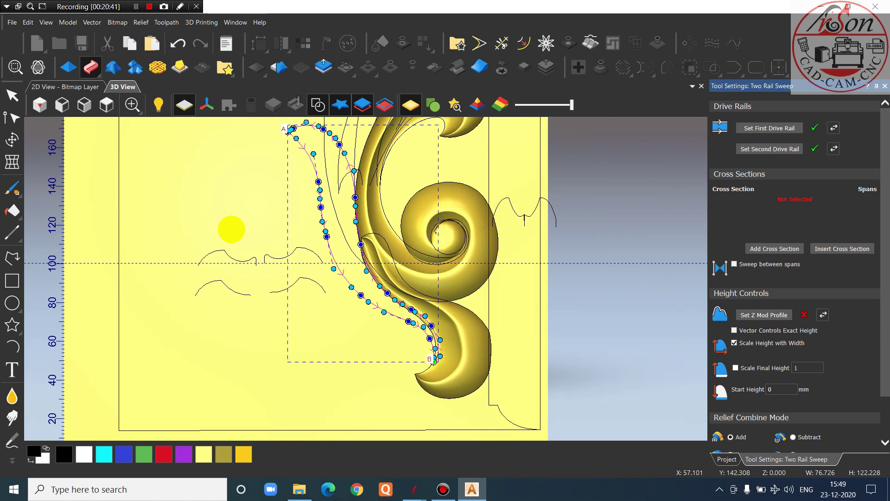
left_click(340, 319)
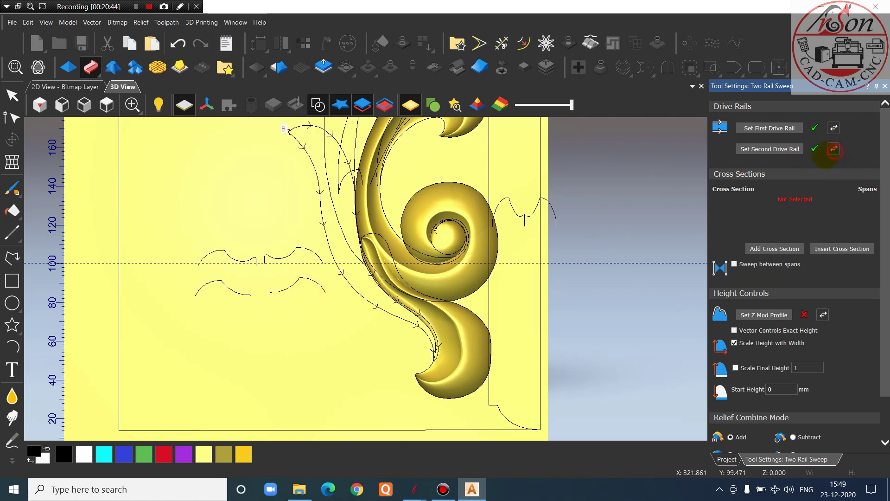
scroll(243, 282, "up", 1)
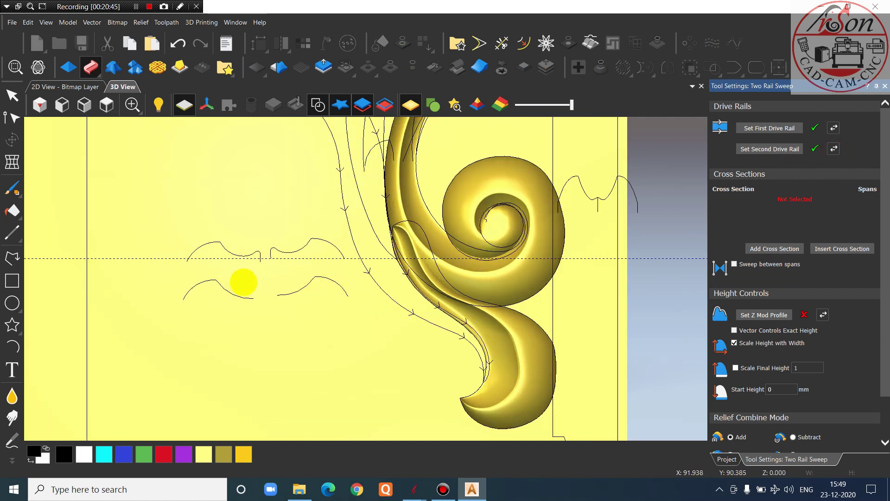
Add the inner-hook profile curve of the upper pair's second half as the Two Rail Sweep's cross section
left_click(310, 241)
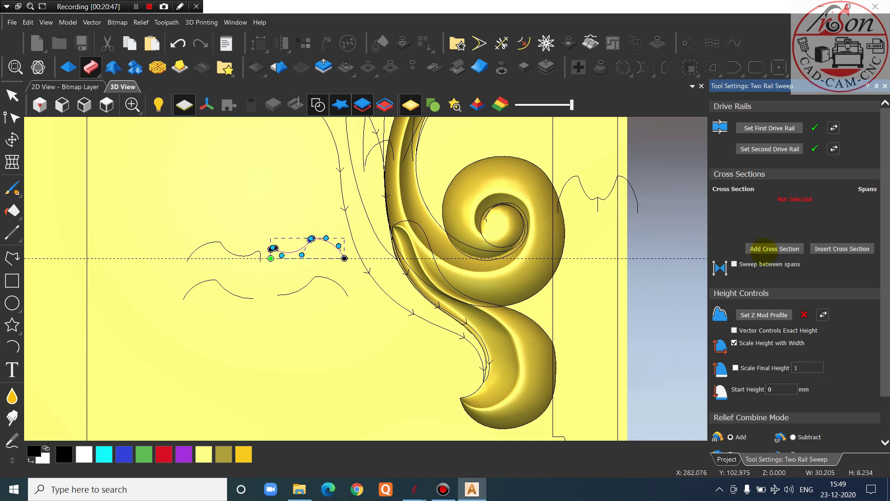
left_click(763, 249)
scroll(547, 311, "down", 2)
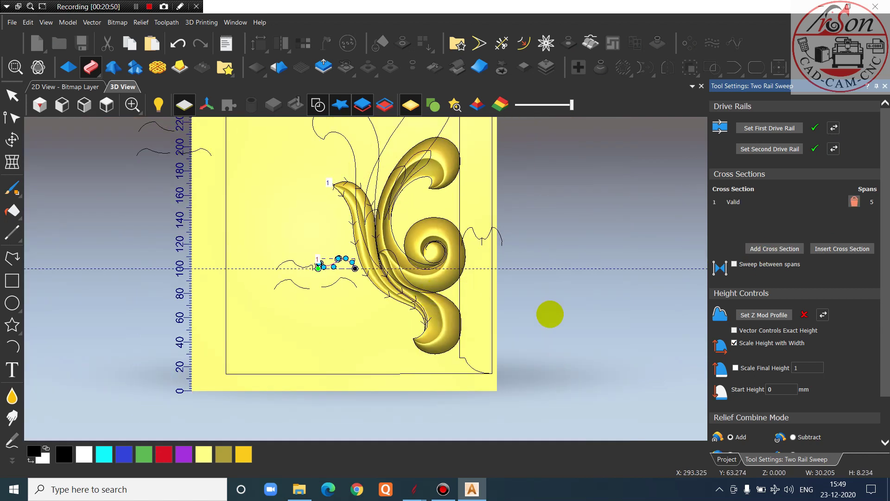
left_click_drag(588, 263, 536, 185)
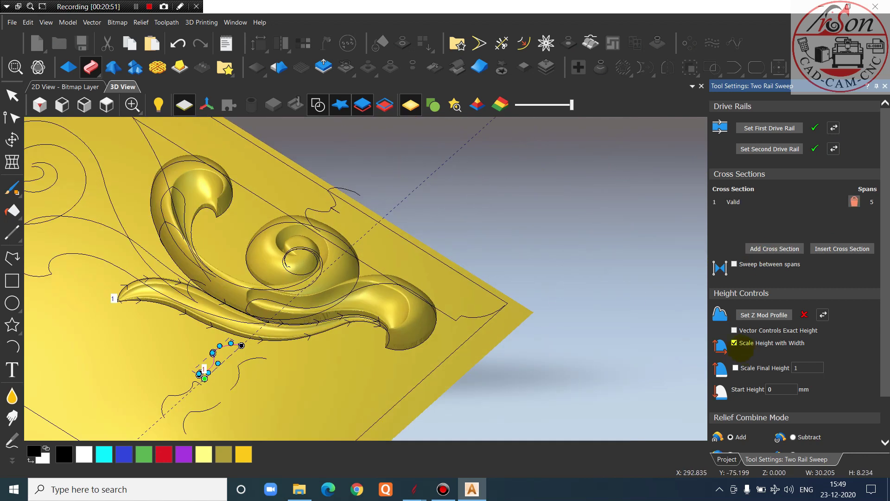
Disable Scale Height with Width and set the sweep's Scale Final Height to 9 and Start Height to 6 mm
left_click(734, 343)
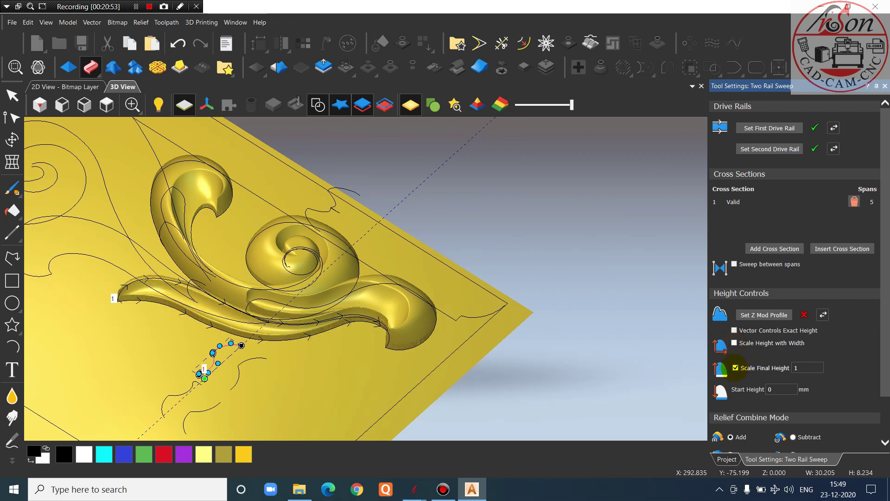
left_click(801, 370)
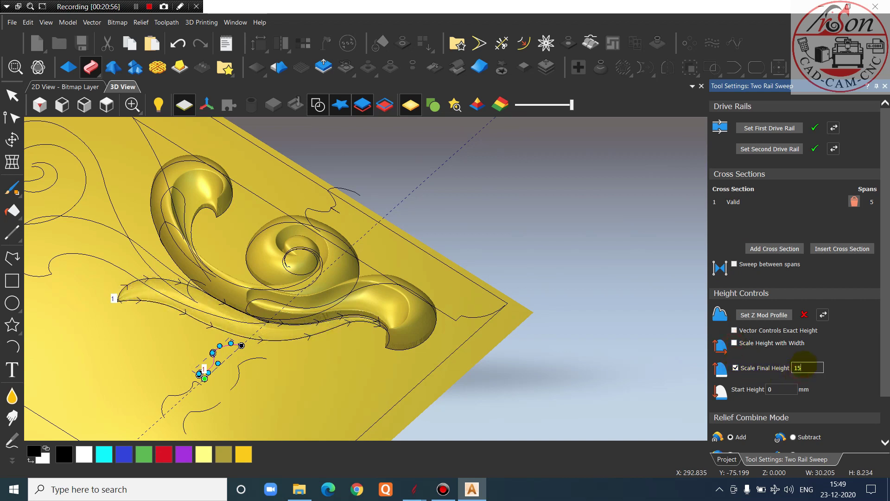
type("15")
key("Return")
scroll(364, 288, "down", 2)
left_click_drag(364, 315, 318, 294)
scroll(324, 286, "up", 3)
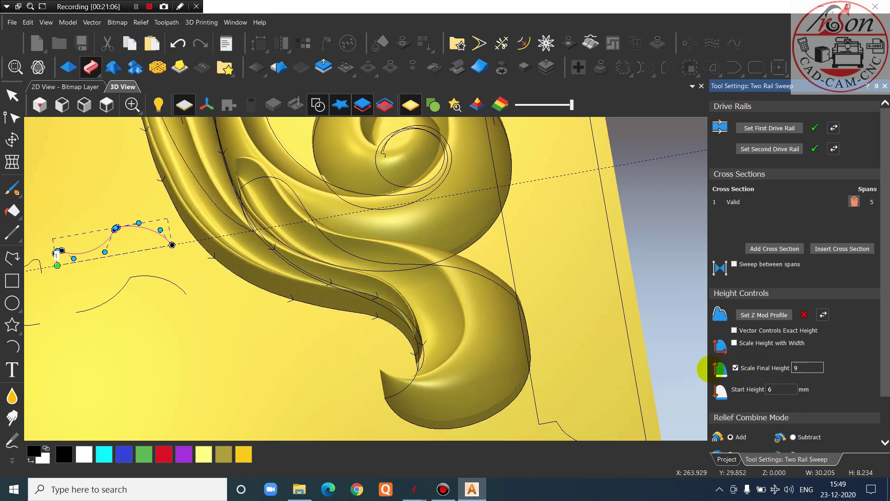
Check the previewed outer leaf from an angle and re-enable Scale Height with Width
scroll(384, 364, "down", 4)
left_click_drag(385, 364, 561, 259)
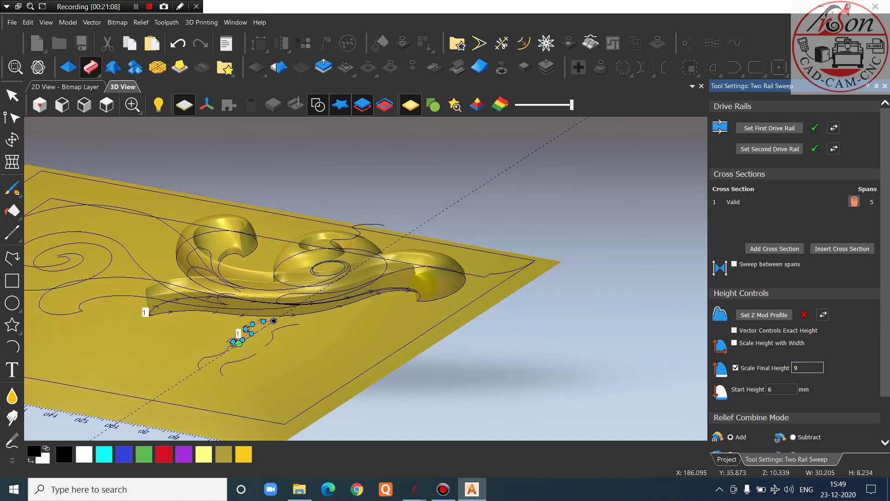
scroll(424, 282, "up", 3)
left_click_drag(427, 233, 429, 293)
scroll(428, 292, "up", 2)
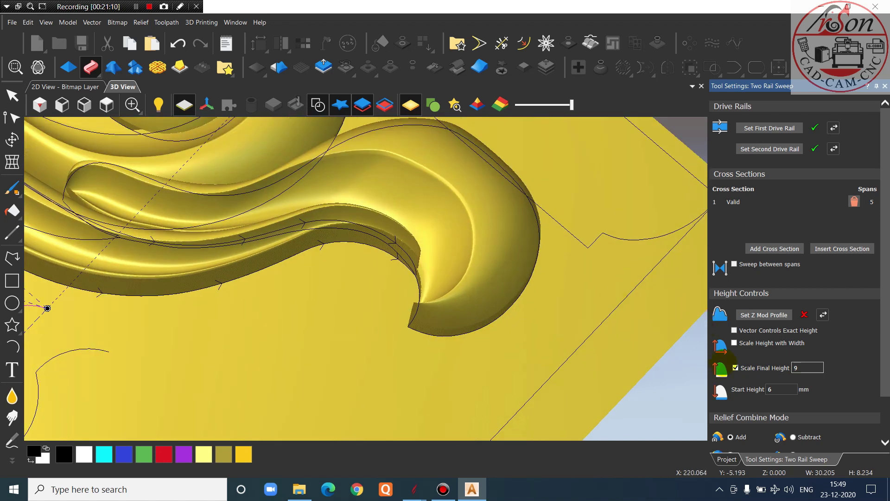
left_click(734, 343)
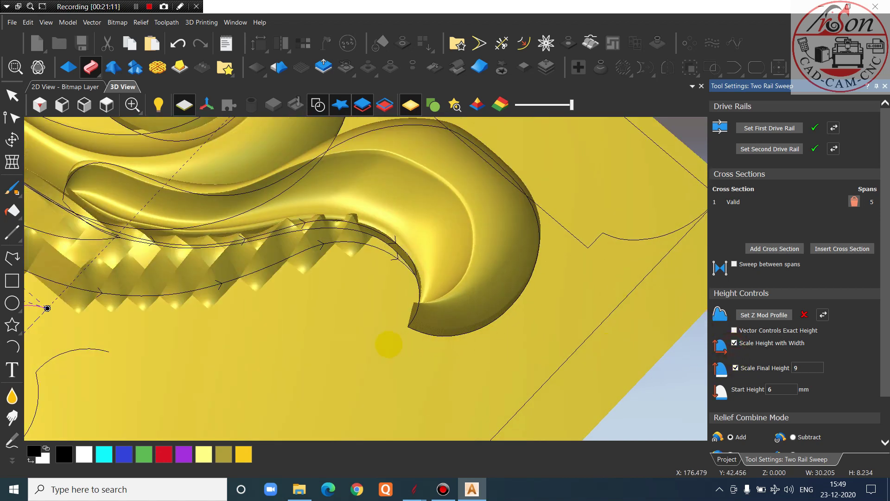
Hide the vectors and examine the previewed sweep's height and blend with the neighbouring leaf from several angles
left_click_drag(278, 337, 189, 211)
scroll(231, 203, "down", 3)
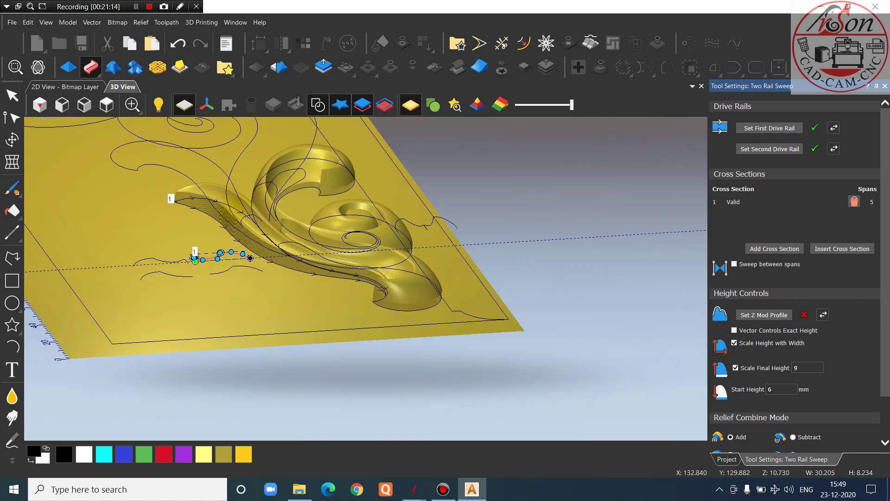
scroll(235, 204, "up", 2)
left_click(317, 105)
left_click_drag(320, 208, 377, 358)
left_click_drag(390, 418, 562, 266)
scroll(413, 295, "up", 2)
left_click_drag(433, 203, 459, 357)
scroll(401, 293, "down", 2)
scroll(352, 167, "up", 2)
scroll(371, 260, "up", 2)
left_click_drag(413, 286, 473, 194)
left_click_drag(508, 268, 510, 319)
scroll(339, 299, "down", 2)
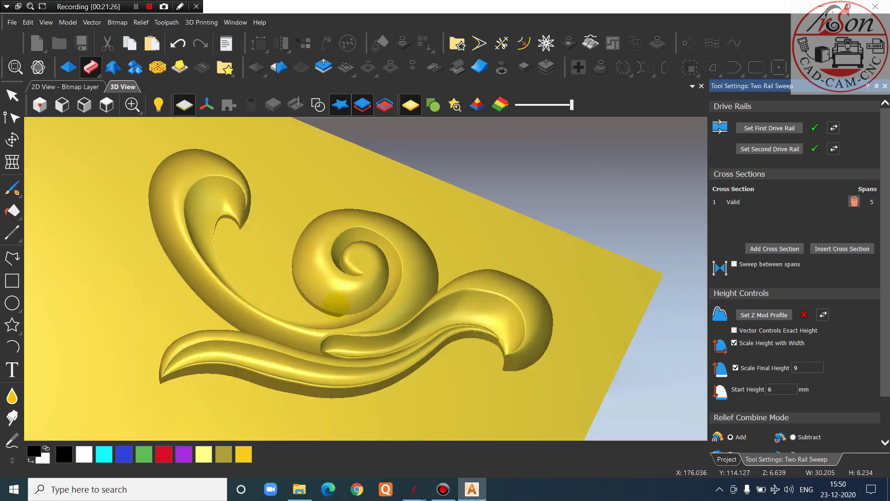
left_click_drag(315, 320, 231, 194)
scroll(231, 195, "up", 1)
scroll(817, 386, "down", 2)
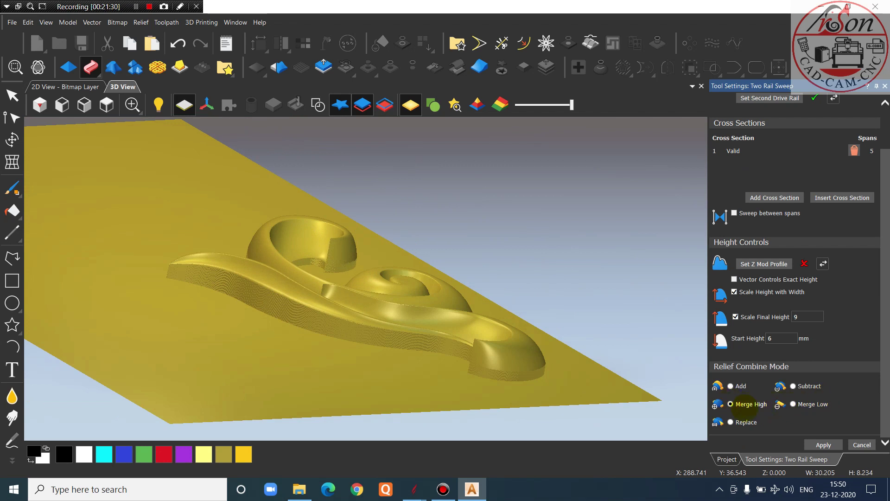
Apply the sweep with the Merge High combine mode, close the tool and show the vectors again with nothing selected
left_click(731, 404)
left_click(824, 444)
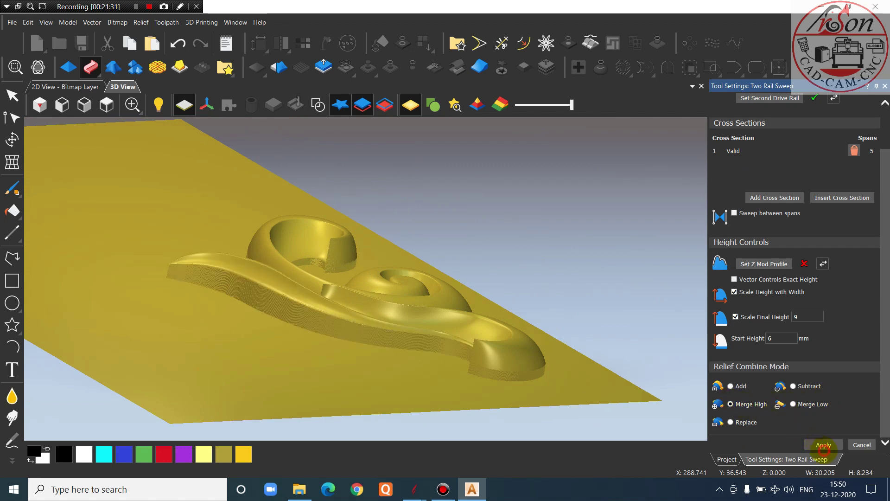
left_click(823, 444)
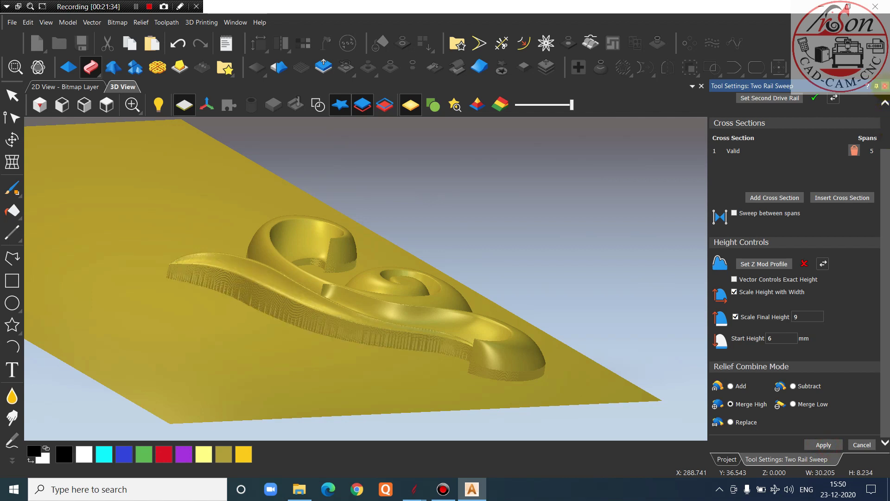
left_click(318, 104)
scroll(392, 301, "up", 4)
scroll(403, 230, "up", 1)
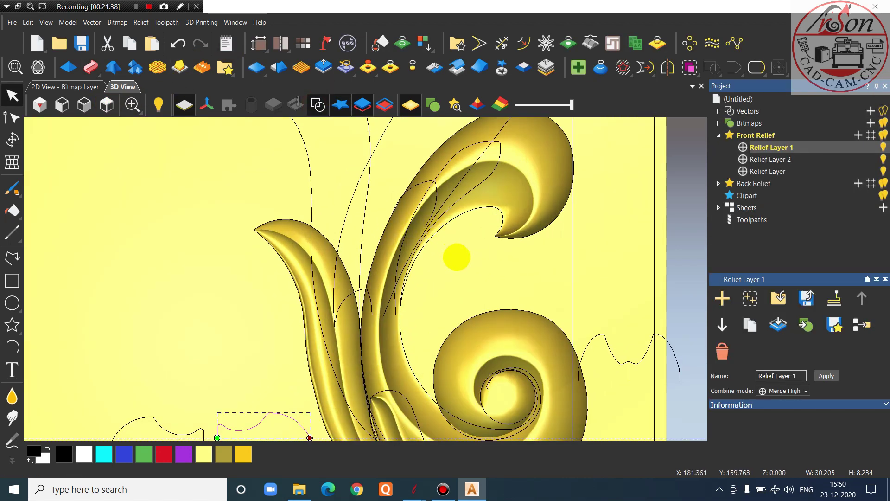
left_click(457, 258)
Switch to the vector drawing program to examine the leaves in the bracket's reference photo, and return to the relief model
scroll(458, 258, "down", 3)
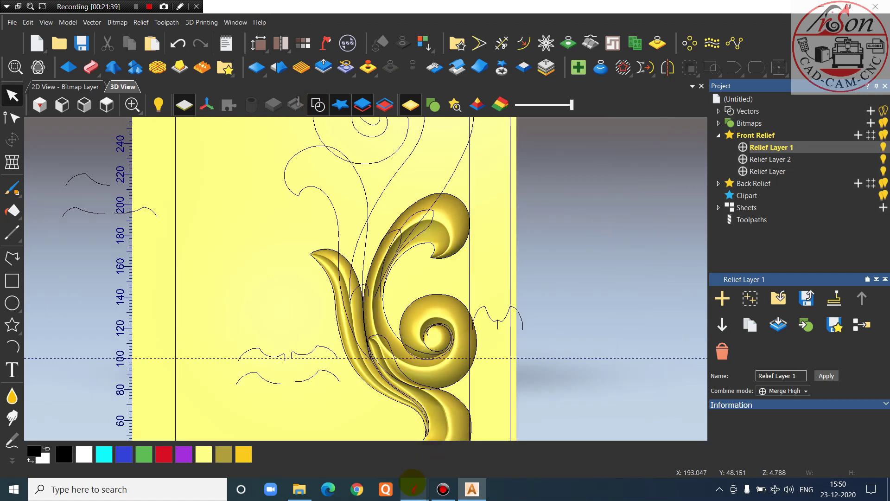
left_click(414, 486)
left_click(448, 446)
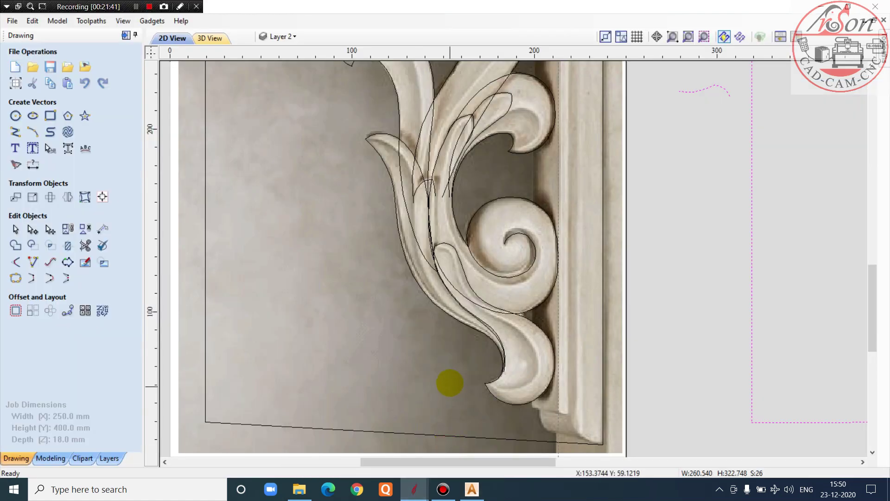
scroll(449, 378, "down", 1)
scroll(487, 193, "up", 4)
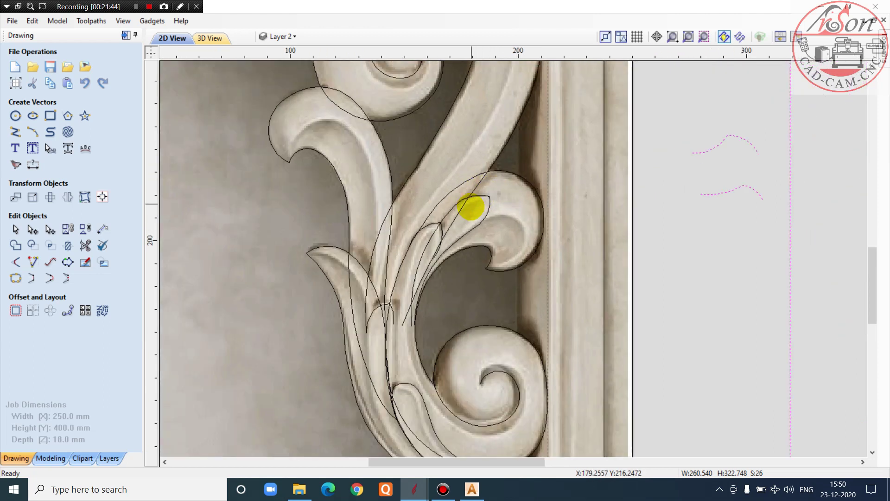
scroll(371, 325, "down", 3)
scroll(369, 294, "up", 2)
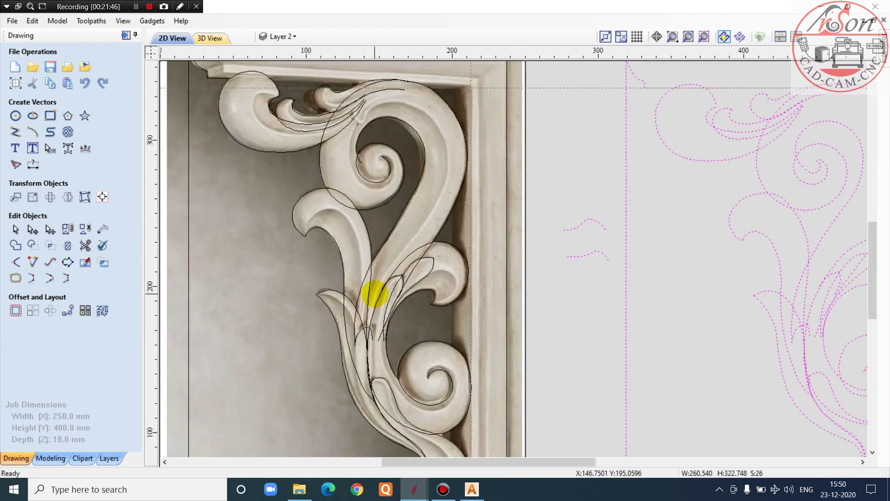
scroll(395, 286, "down", 2)
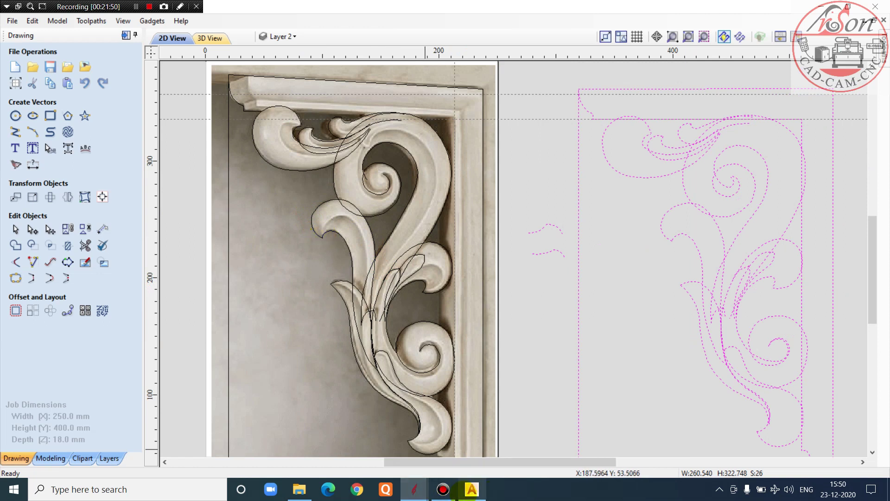
left_click(471, 489)
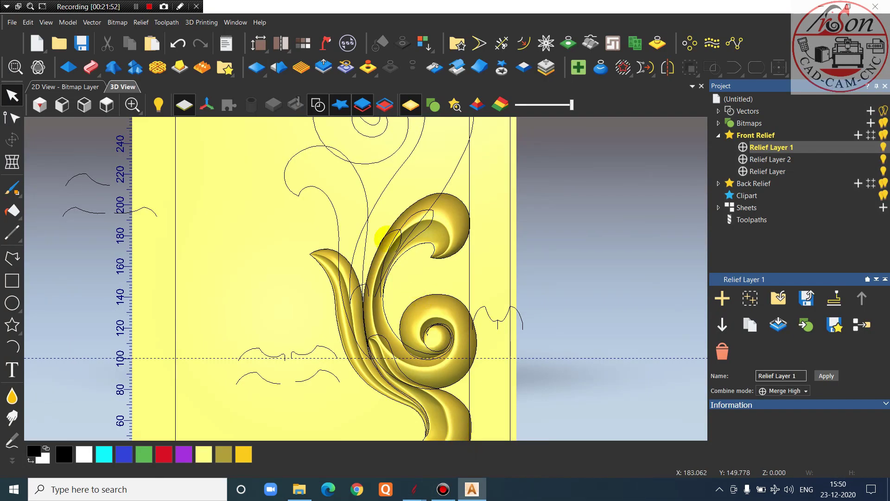
Cut the curled upper leaf's outer curve at the node just below its crossing with the tall stem curve
left_click(363, 178)
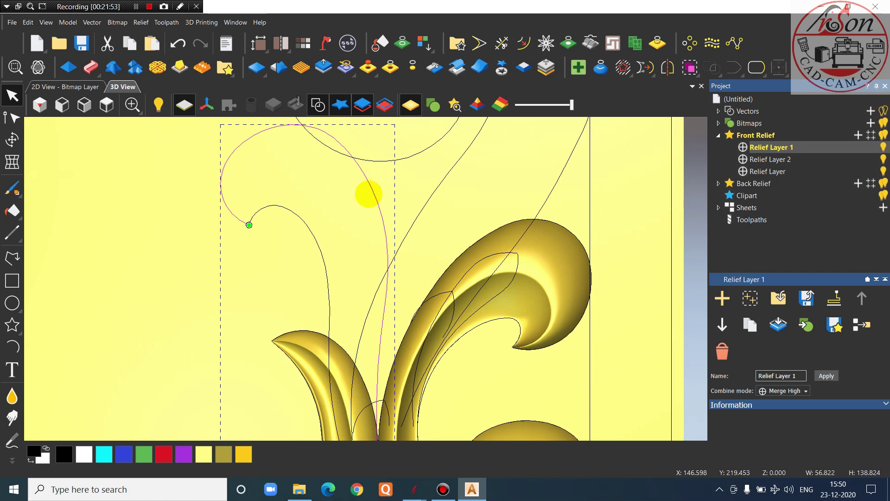
key("n")
scroll(390, 285, "up", 3)
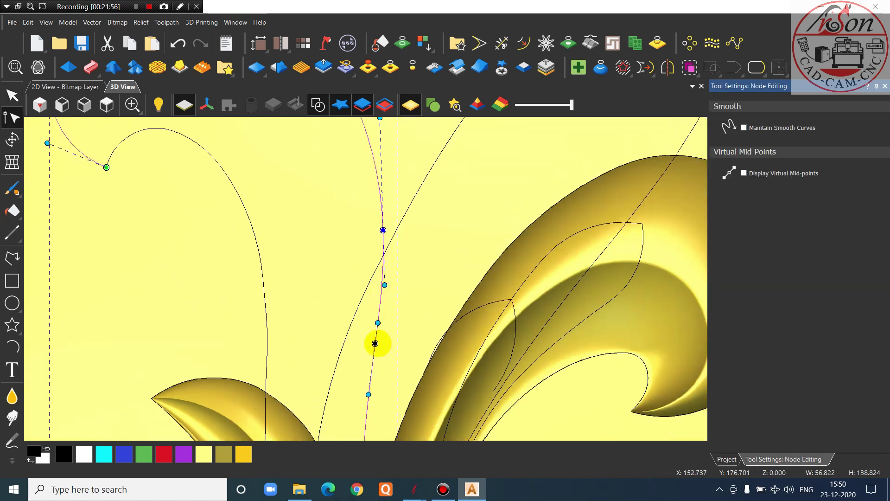
key("c")
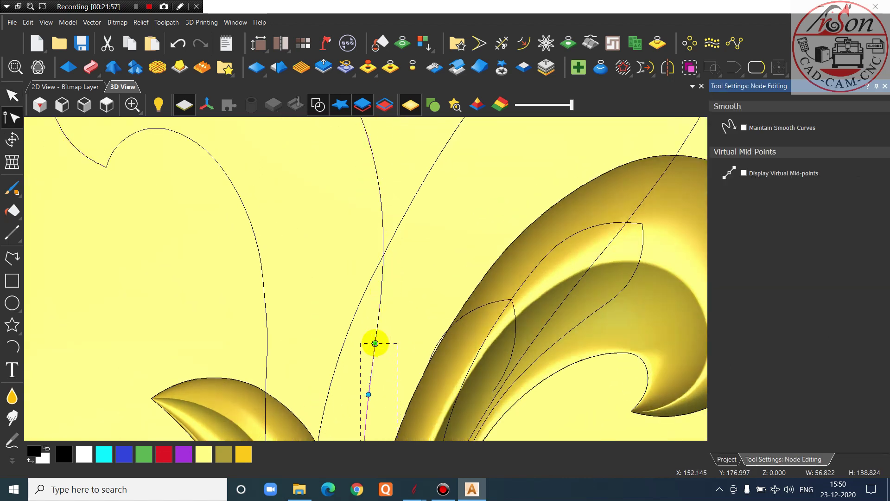
scroll(365, 278, "down", 3)
Nudge the node near the large scroll on the curled leaf's outer curve slightly outward and cut the curve there
left_click(311, 156)
scroll(312, 157, "up", 4)
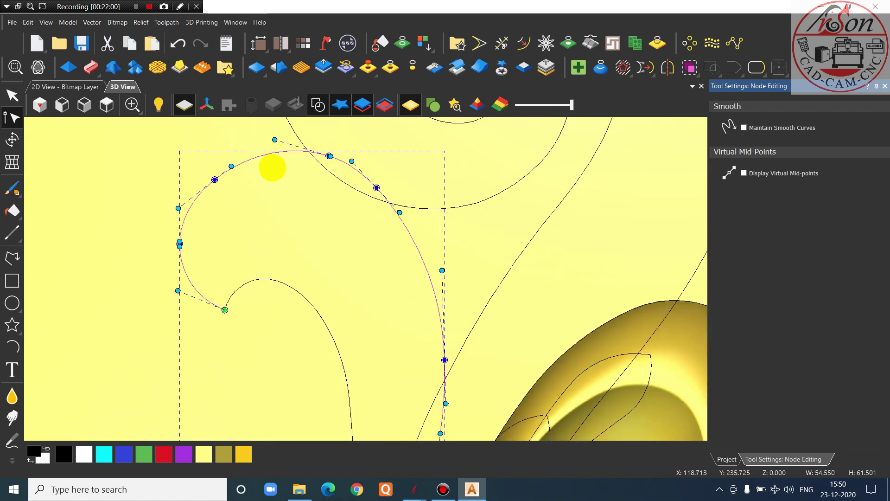
left_click_drag(214, 176, 208, 165)
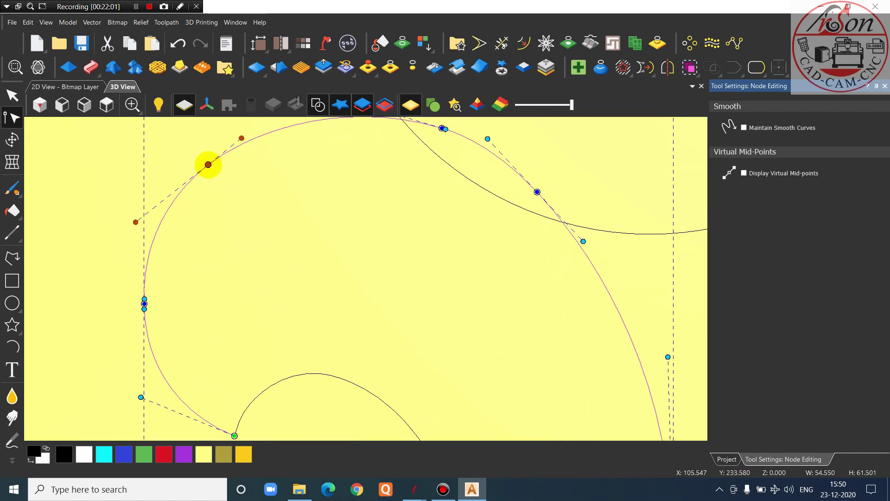
scroll(208, 164, "down", 2)
scroll(483, 224, "up", 2)
left_click(470, 228)
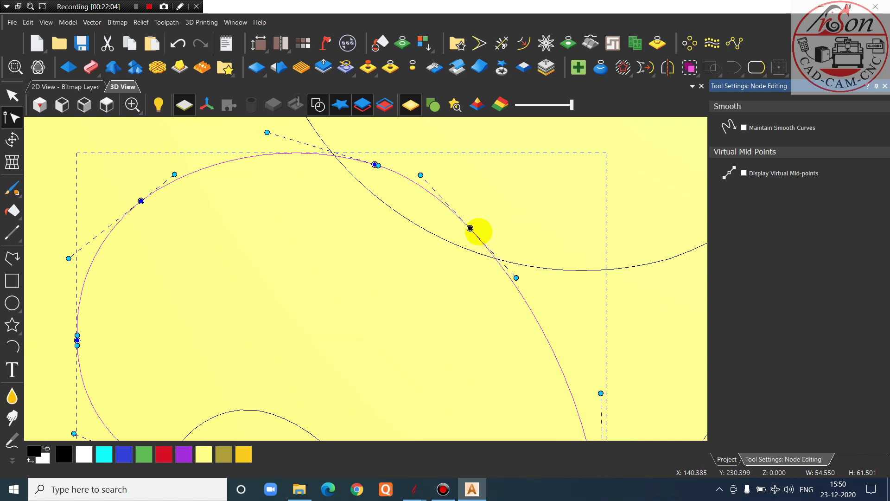
left_click_drag(470, 228, 476, 230)
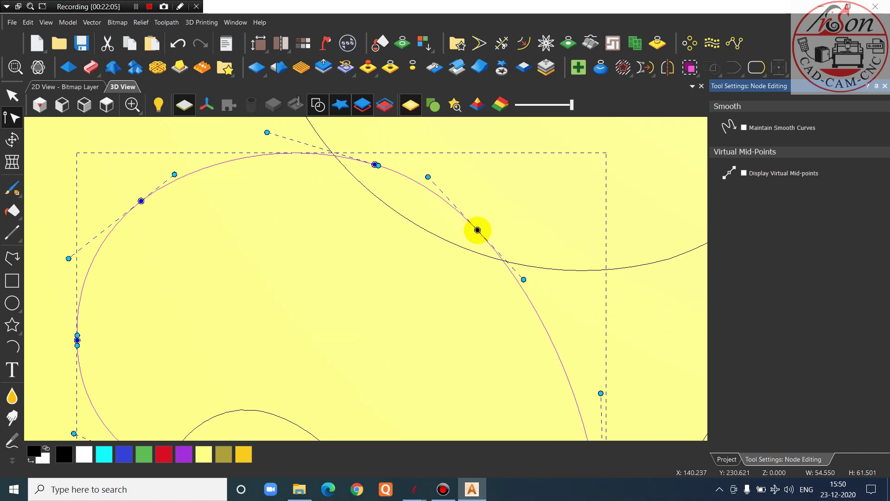
key("c")
scroll(478, 230, "down", 6)
key("n")
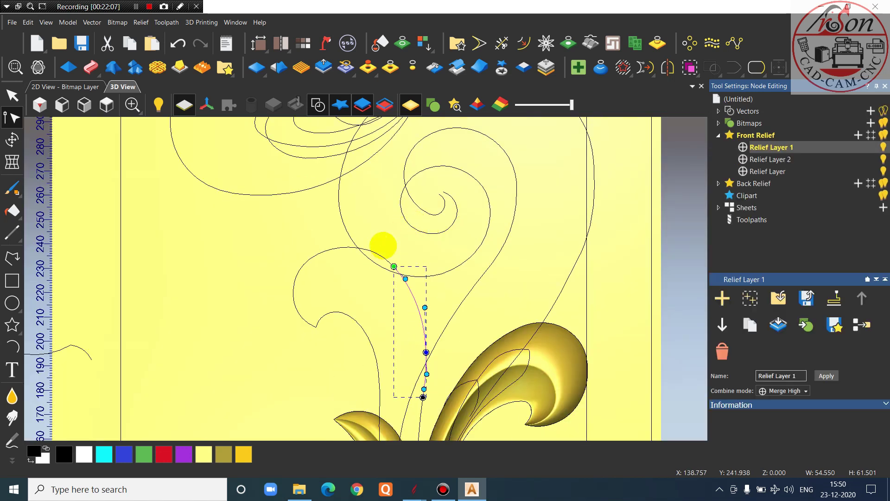
Try to join the curled leaf's upper curve with its lower stem segment, and undo the join
left_click(377, 255)
scroll(377, 278, "down", 1)
scroll(392, 315, "down", 3)
scroll(402, 350, "up", 3)
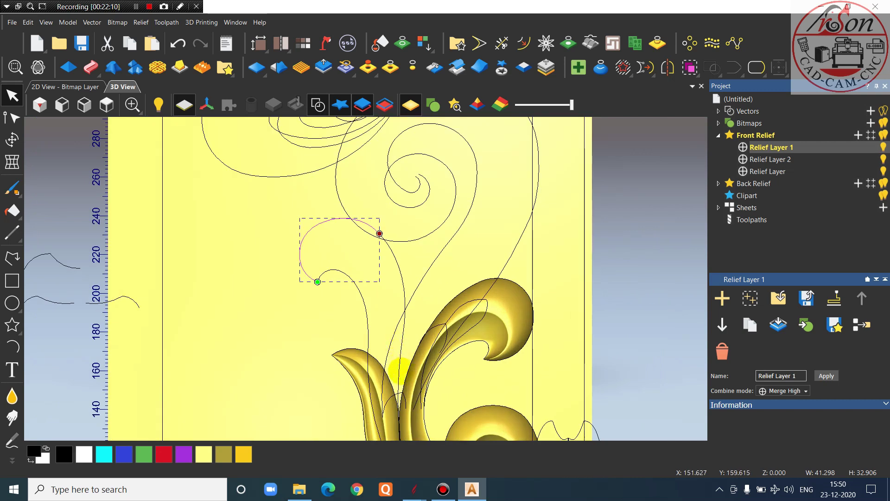
left_click(399, 371, "shift")
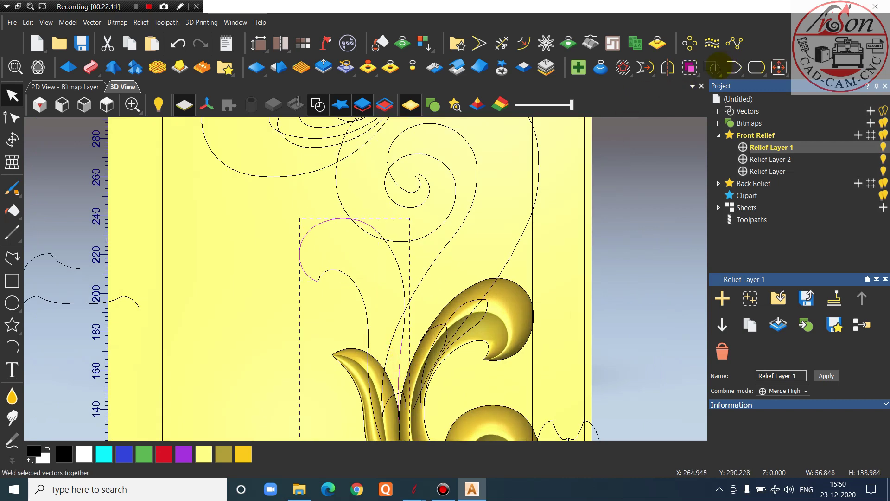
left_click(713, 67)
scroll(418, 296, "up", 1)
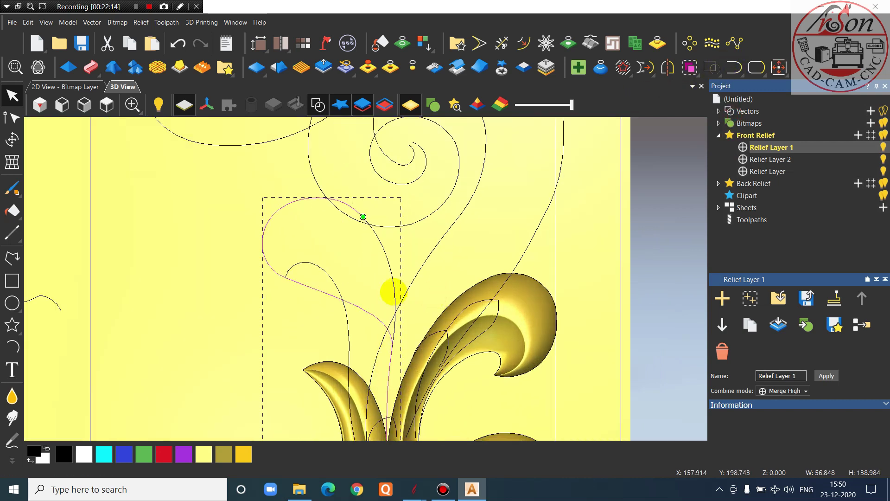
left_click(177, 44)
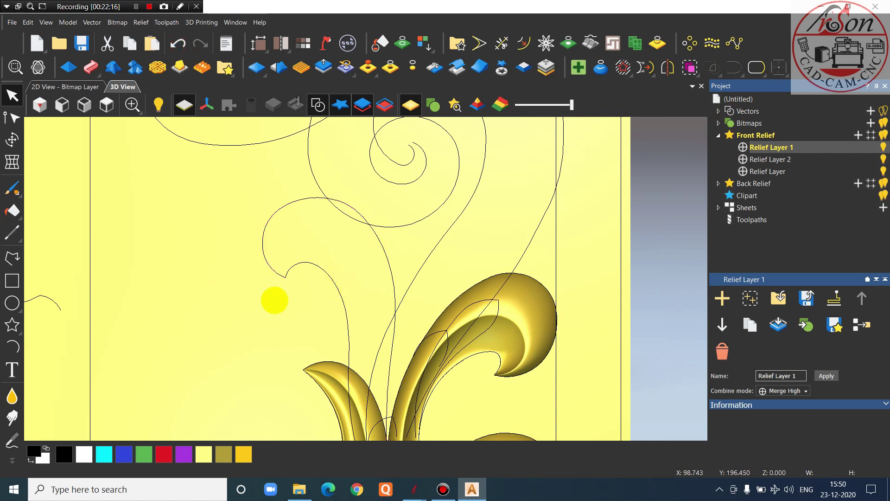
Draw a start-end-point arc beside the curled leaf's outer curve, from about X 144.8, Y 225.7 to X 152.6, Y 206.8
scroll(315, 287, "down", 1)
scroll(378, 261, "up", 2)
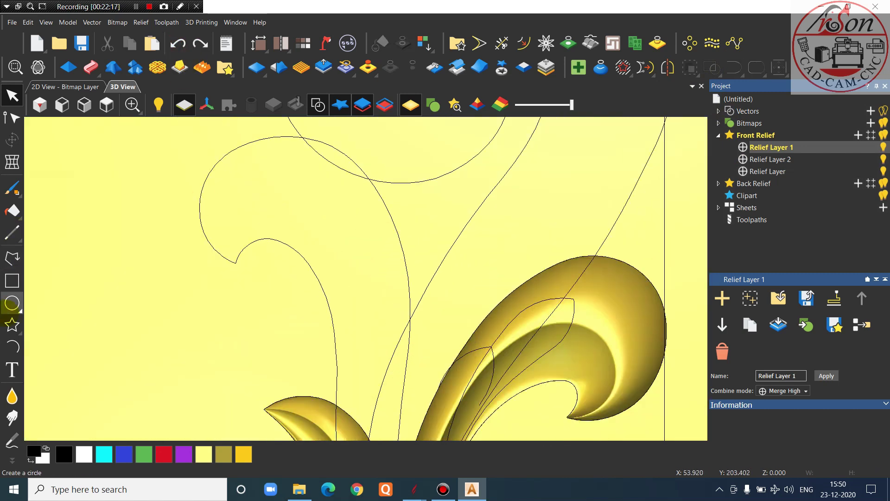
left_click(12, 347)
scroll(405, 204, "up", 3)
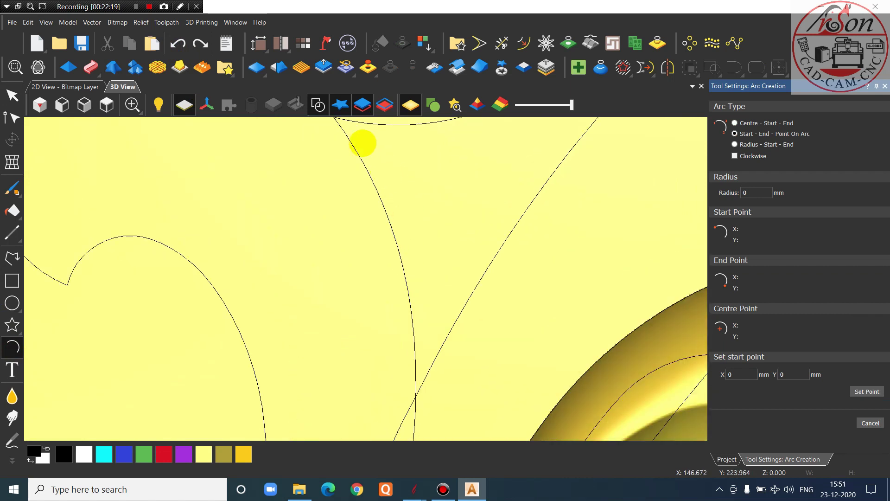
left_click(349, 131)
left_click(409, 276)
scroll(383, 181, "up", 2)
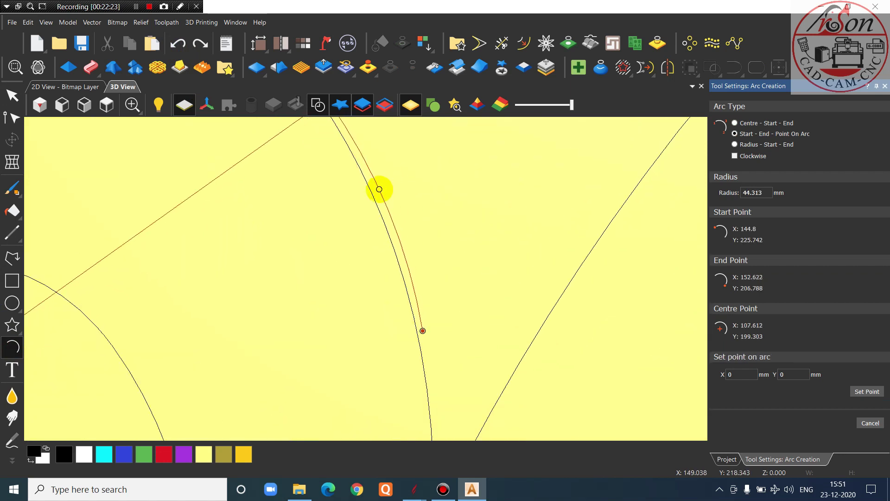
left_click(379, 190)
key("Escape")
Join the new arc to the curled leaf's lower stem segment with a smooth curve
scroll(387, 228, "down", 4)
scroll(369, 330, "up", 2)
left_click(369, 330)
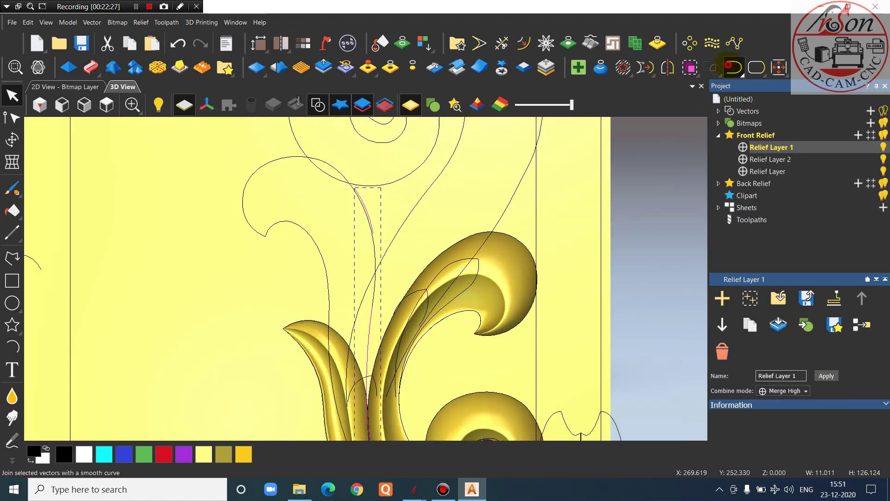
scroll(392, 217, "up", 2)
Delete the original outer-curve segment running beside the new arc
left_click(339, 207)
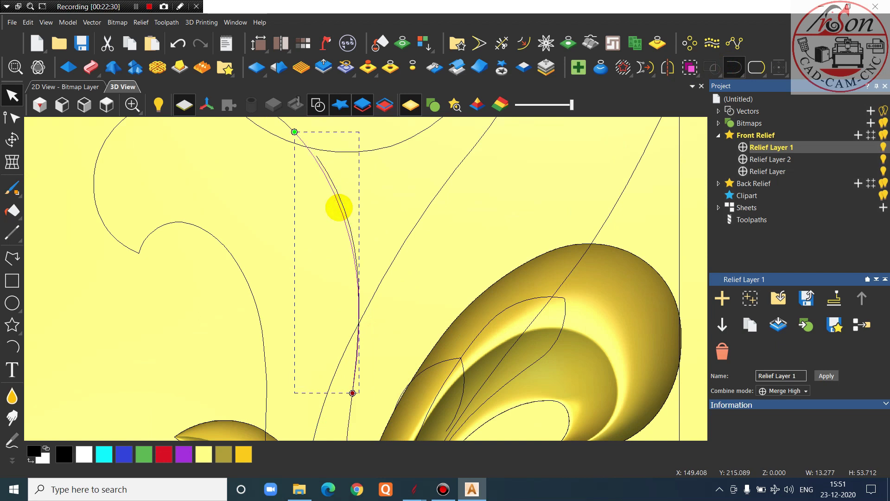
scroll(339, 208, "down", 3)
key("Delete")
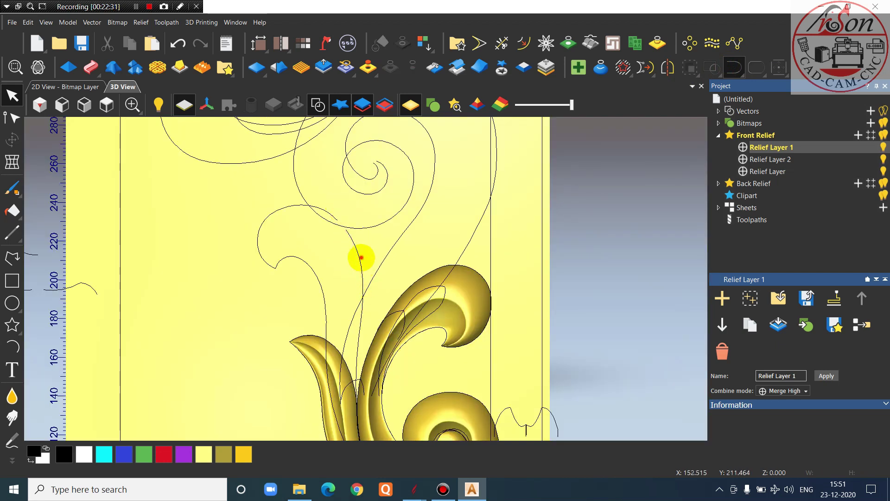
Join the curled leaf's upper curve to the rebuilt stem curve with a smooth curve
scroll(361, 258, "up", 3)
left_click(302, 189)
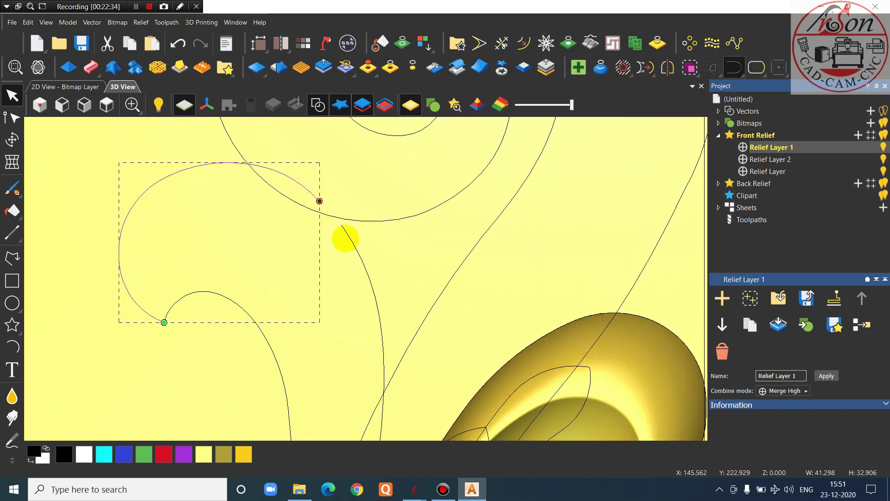
left_click(349, 239, "shift")
left_click(725, 67)
Nudge the joined outer curve's node just below the large scroll slightly down along the curve
left_click(12, 118)
scroll(342, 201, "up", 3)
scroll(341, 227, "up", 2)
left_click_drag(342, 239, 340, 244)
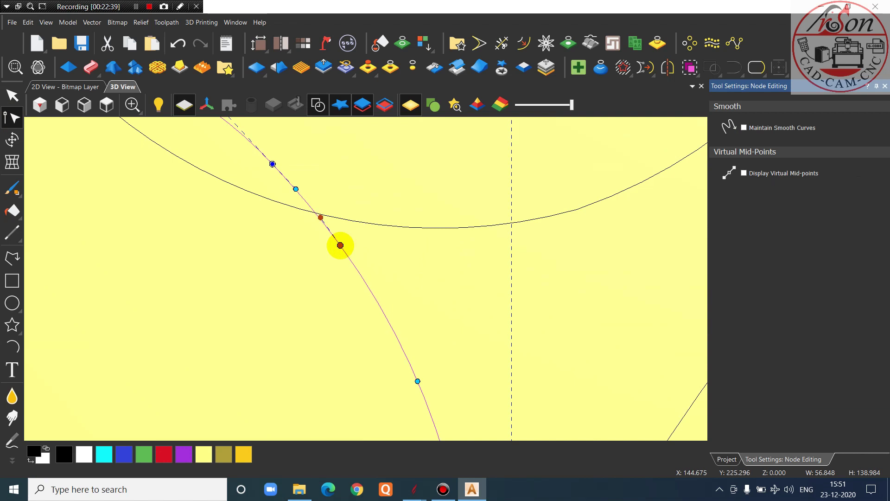
scroll(343, 239, "down", 3)
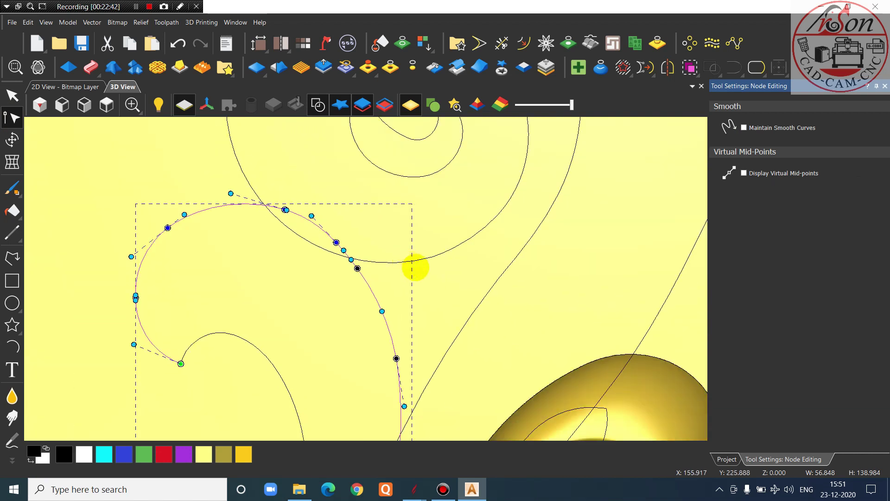
Adjust the tangent handles on the curled leaf's upper outer curve to smooth its bend across the large scroll
scroll(276, 208, "up", 3)
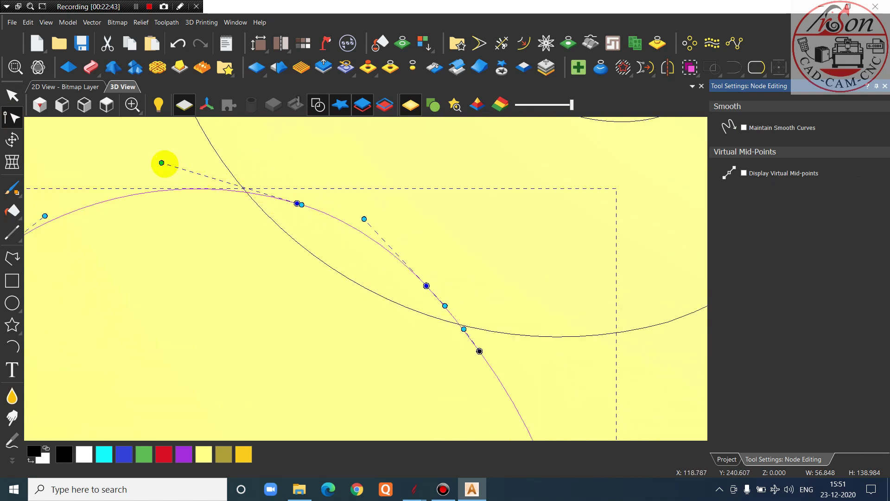
left_click_drag(161, 162, 159, 157)
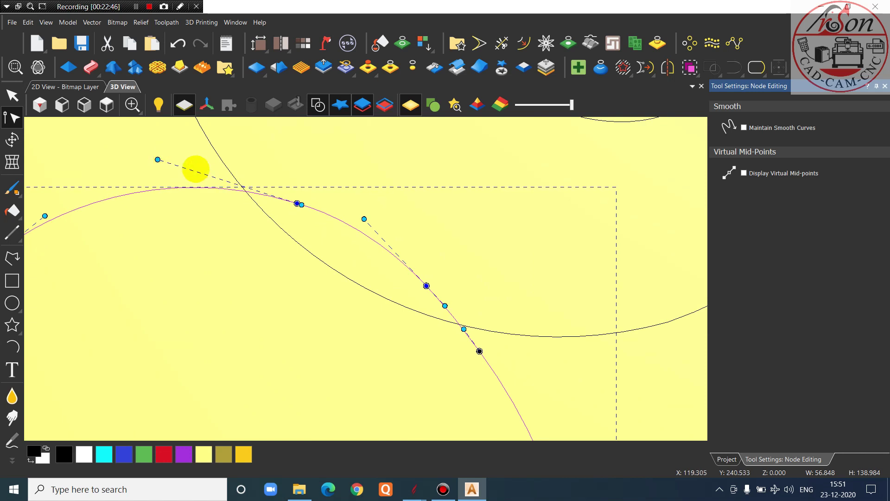
scroll(320, 214, "up", 1)
left_click_drag(374, 220, 393, 240)
scroll(396, 235, "down", 2)
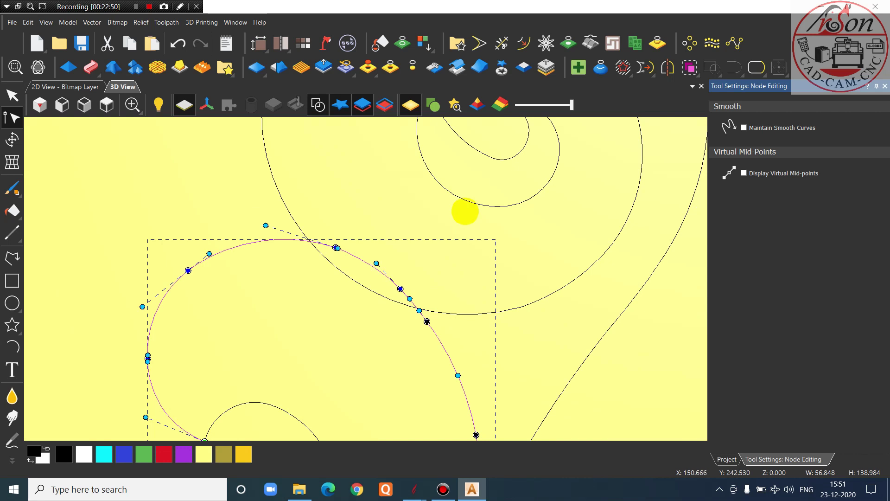
scroll(380, 259, "up", 2)
scroll(375, 260, "up", 1)
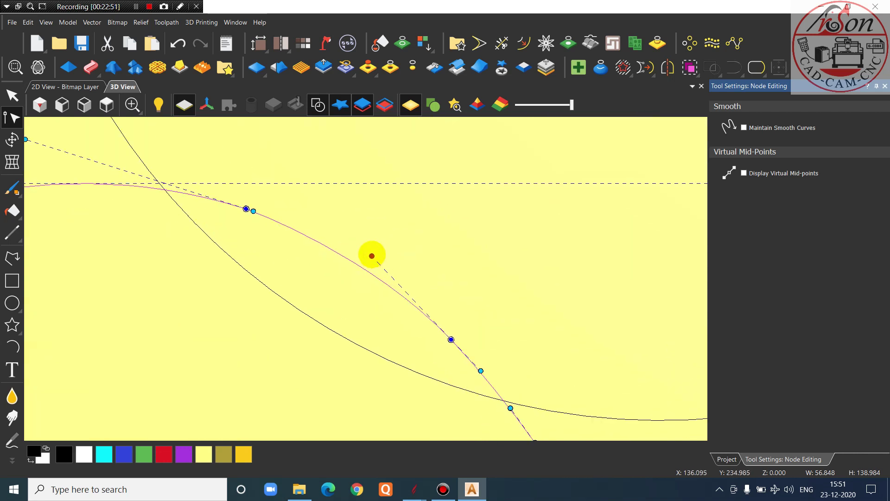
scroll(372, 254, "down", 3)
key("Escape")
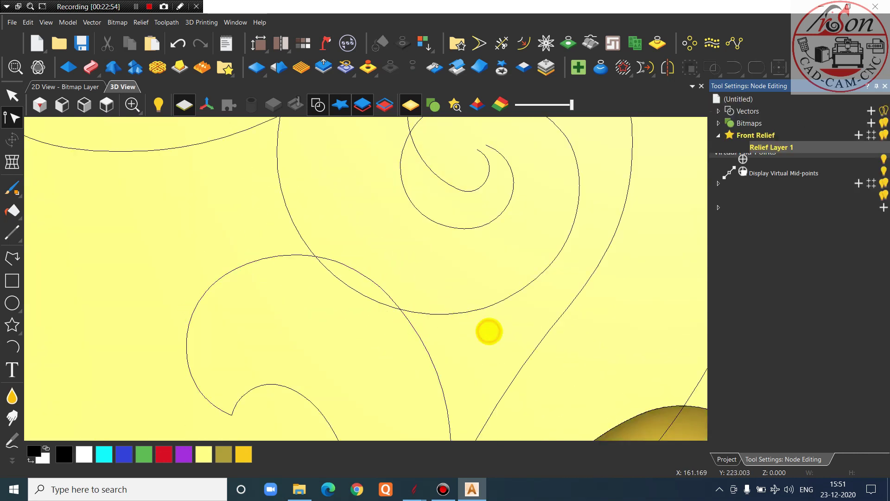
Select the curled leaf's rail curves, check which relief layers hold the existing shapes, and make Relief Layer 2 active
scroll(470, 265, "down", 3)
scroll(367, 351, "up", 4)
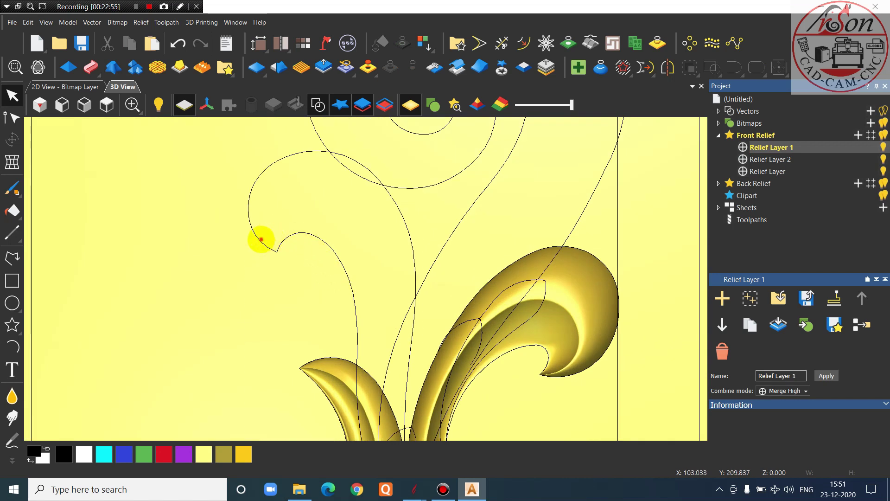
left_click(259, 238)
scroll(284, 239, "down", 5)
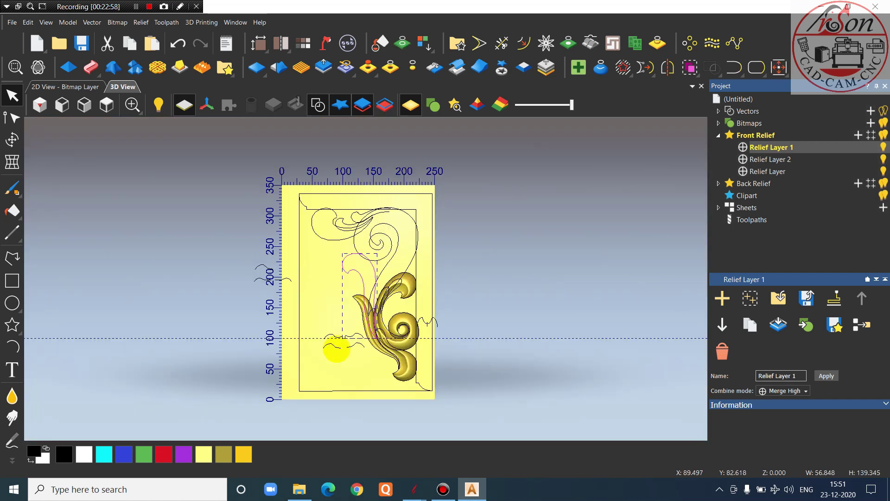
scroll(367, 343, "up", 3)
left_click(882, 147)
left_click(882, 146)
left_click(864, 160)
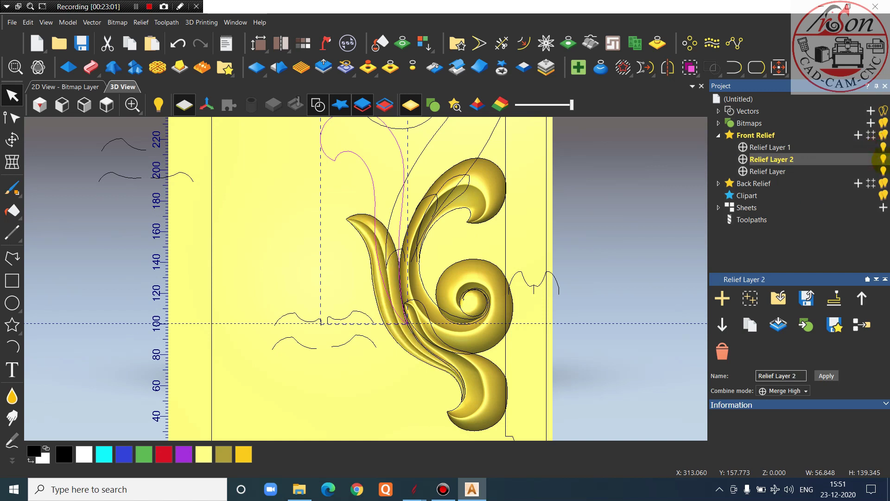
left_click(882, 158)
left_click(882, 158)
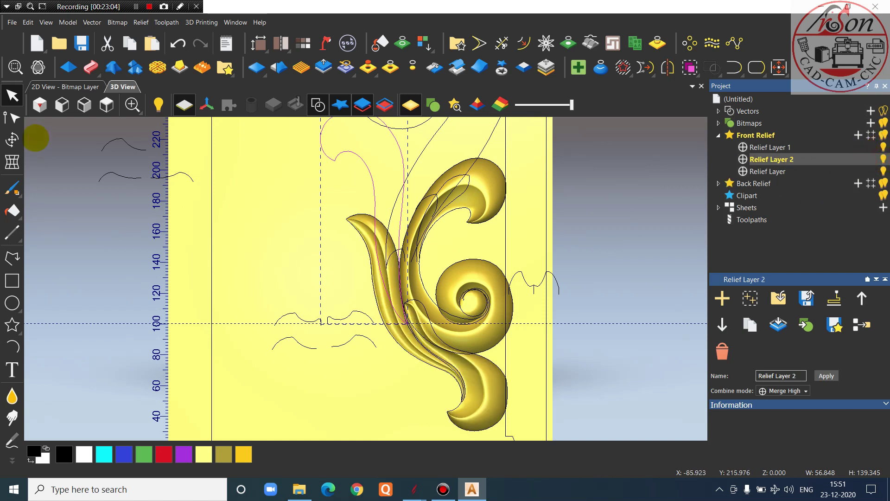
Start a two-rail sweep on the curled leaf's rails and add the lower right-hand profile curve as cross section
left_click(90, 67)
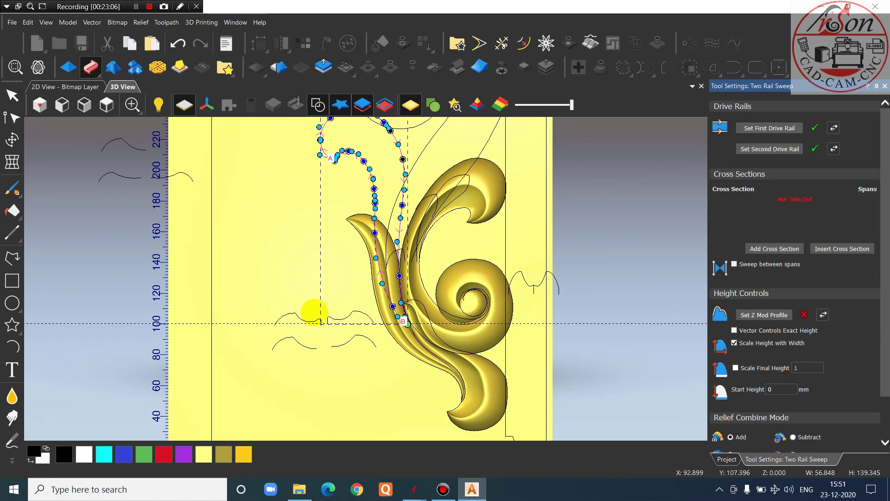
scroll(353, 344, "up", 2)
left_click(350, 335)
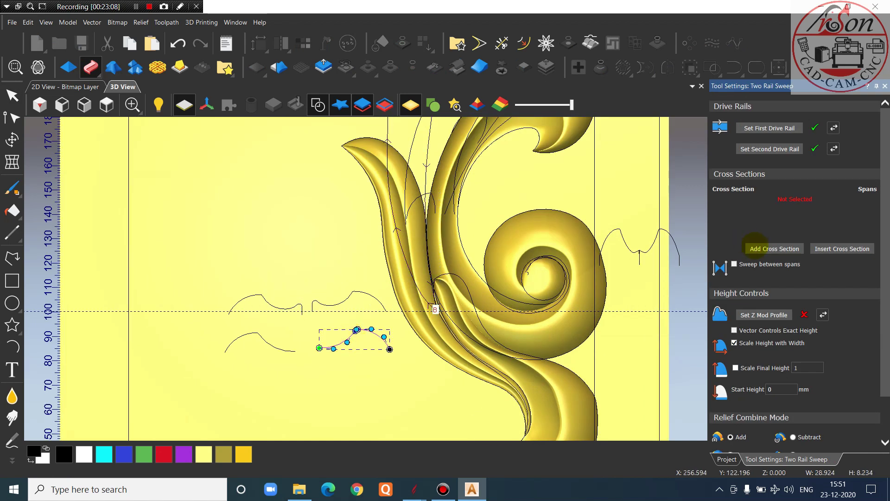
left_click(753, 249)
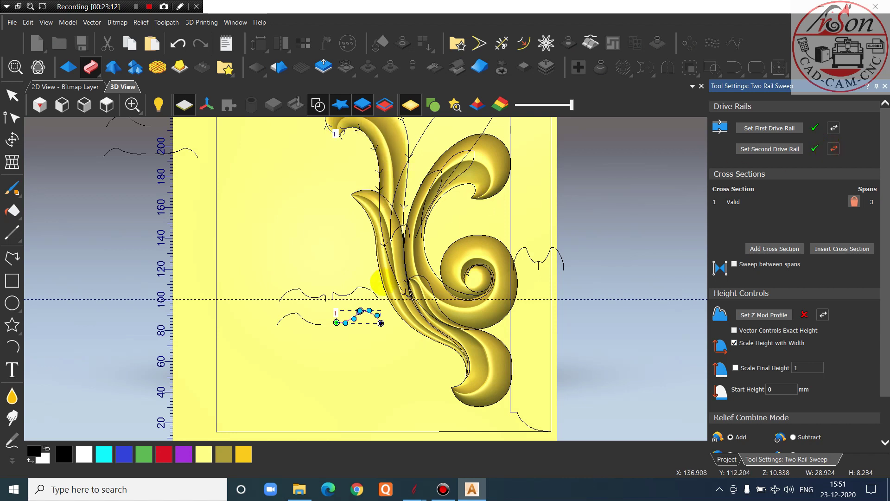
Replace the sweep's cross section with the mirrored profile curve beside it
scroll(340, 320, "down", 2)
scroll(339, 321, "up", 2)
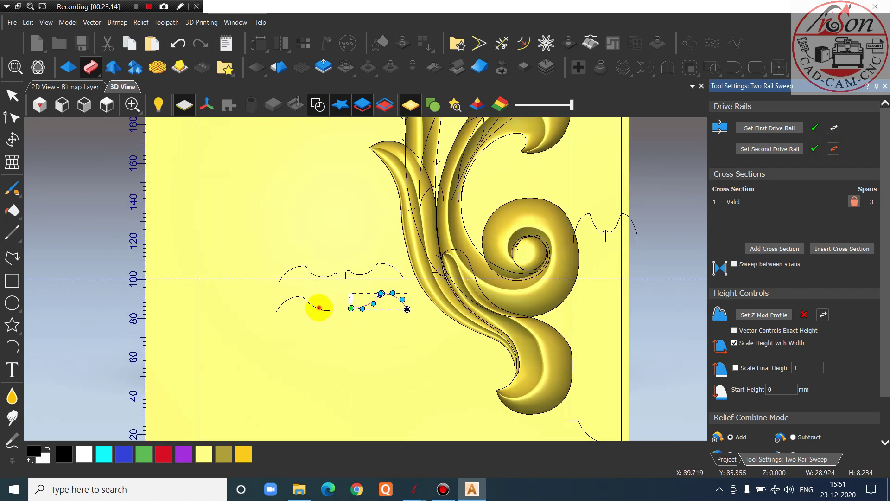
left_click(319, 308)
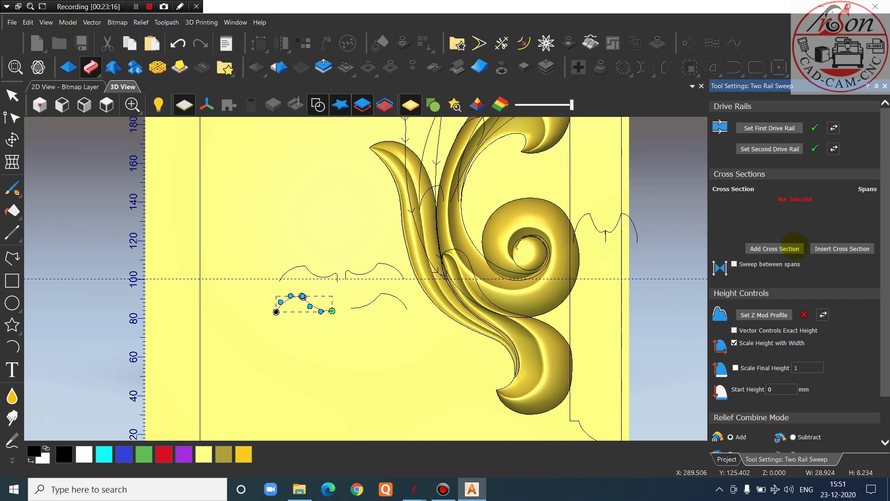
scroll(431, 260, "down", 2)
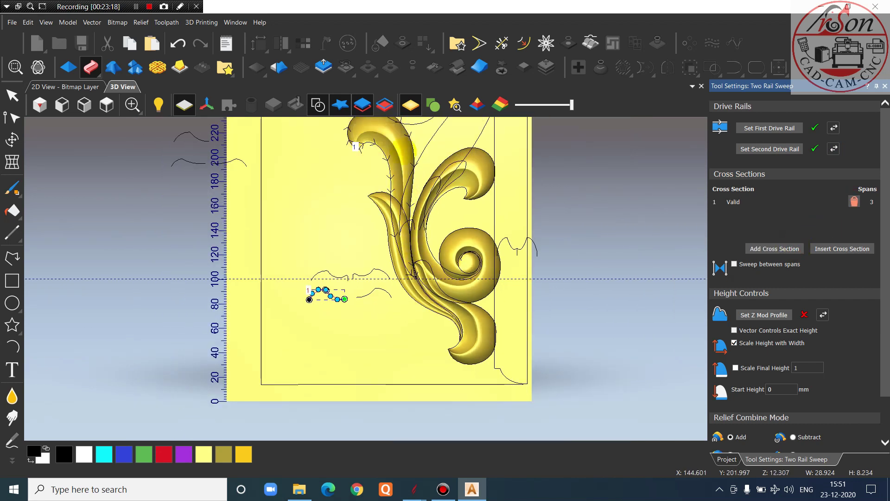
Turn off scaling the sweep's height with width and set its scaled final height to 12
scroll(400, 146, "up", 2)
scroll(435, 297, "down", 2)
left_click_drag(459, 334, 592, 173)
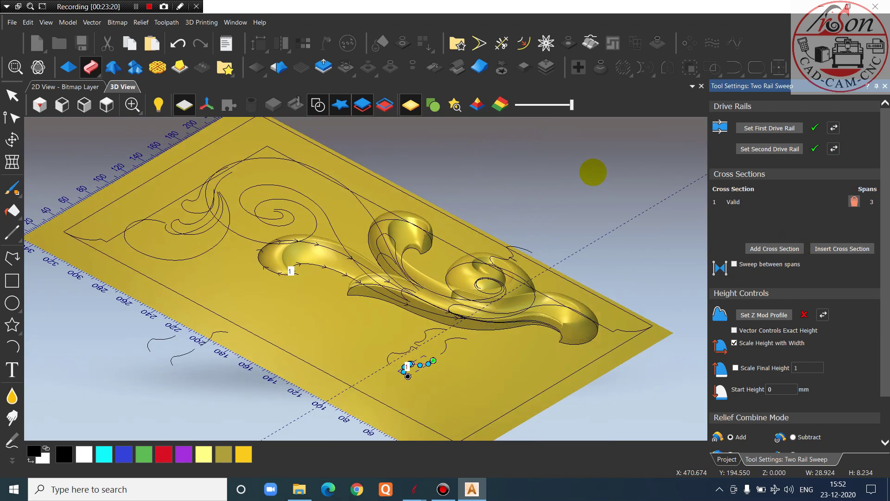
scroll(384, 250, "up", 3)
left_click_drag(357, 234, 355, 278)
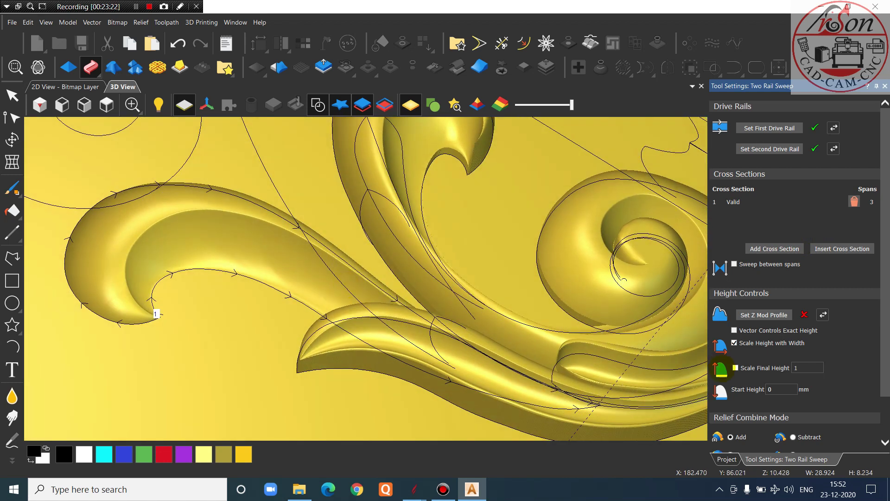
left_click(734, 342)
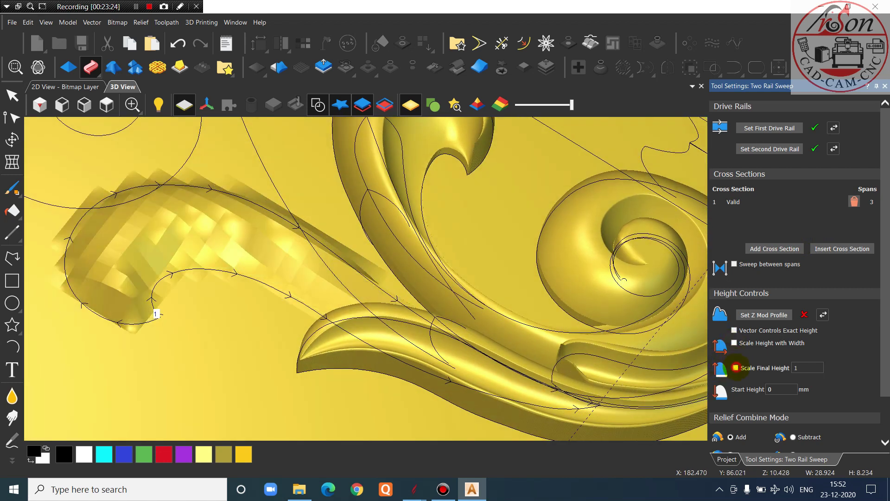
left_click(735, 367)
left_click(799, 367)
type("12")
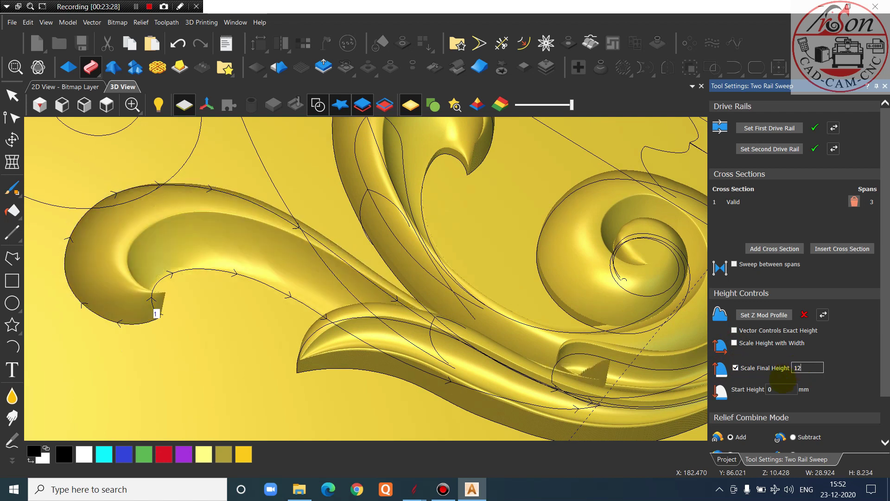
Set the sweep to Merge High with height scaled by width and a start height of 6 mm
scroll(741, 436, "down", 2)
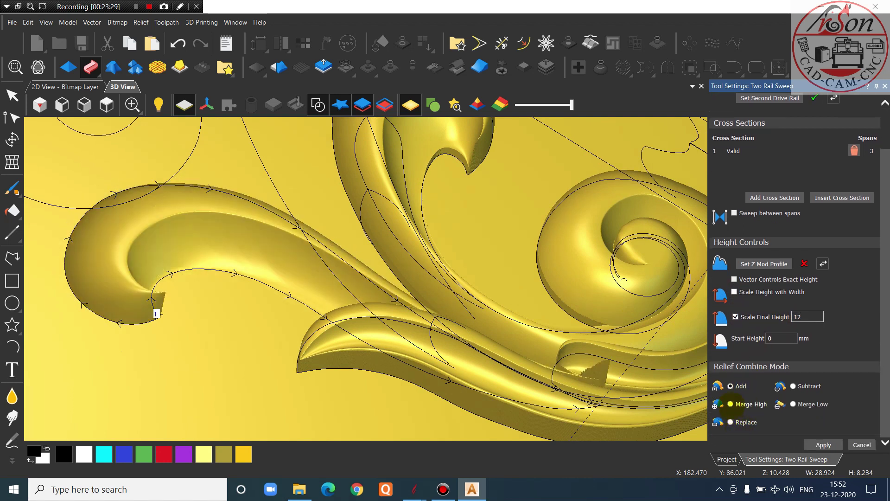
left_click(731, 404)
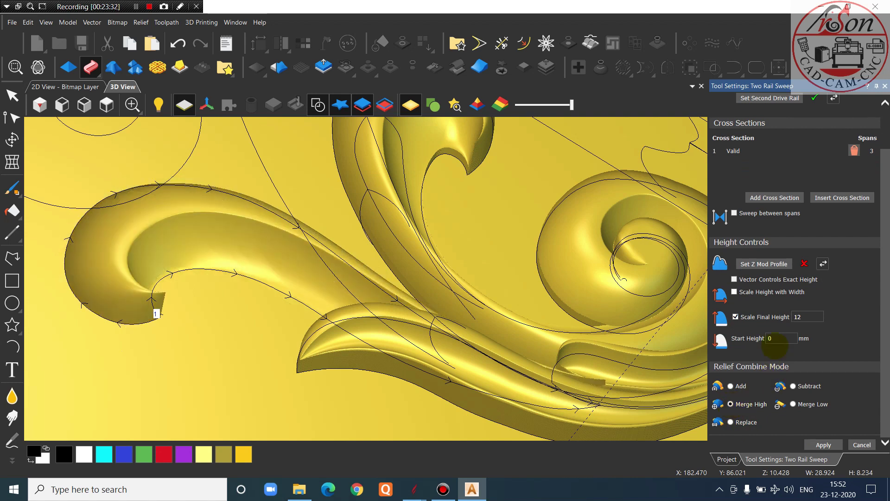
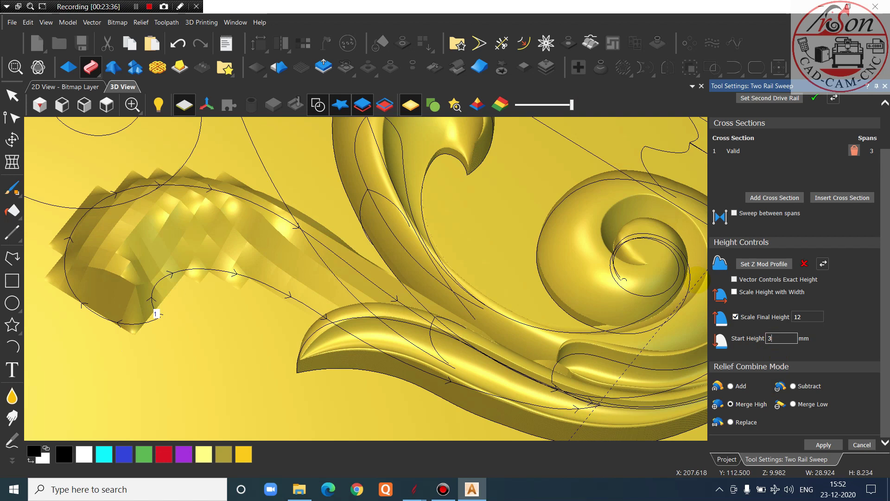
left_click(734, 291)
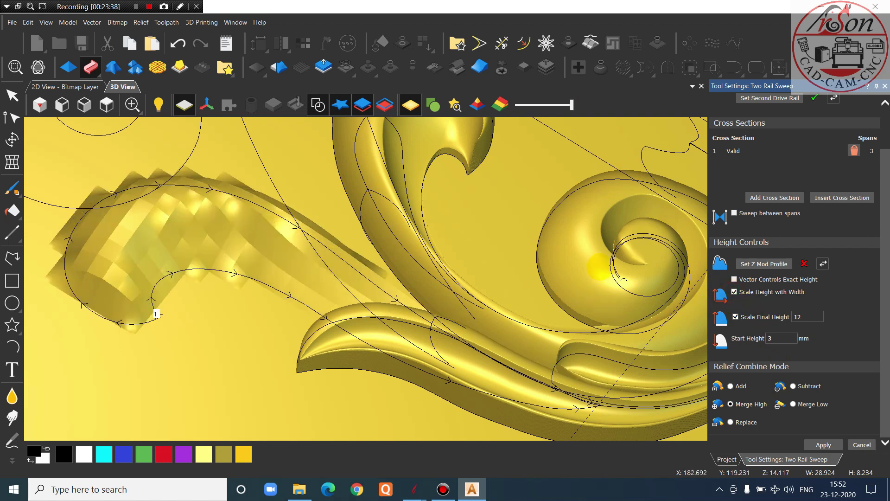
left_click_drag(594, 283, 346, 269)
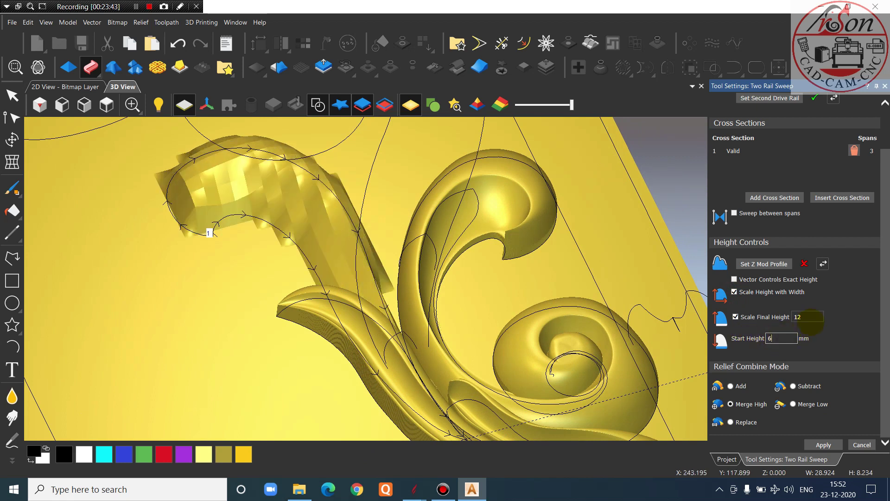
Set the curled leaf sweep's scaled final height to 9
left_click_drag(806, 316, 794, 316)
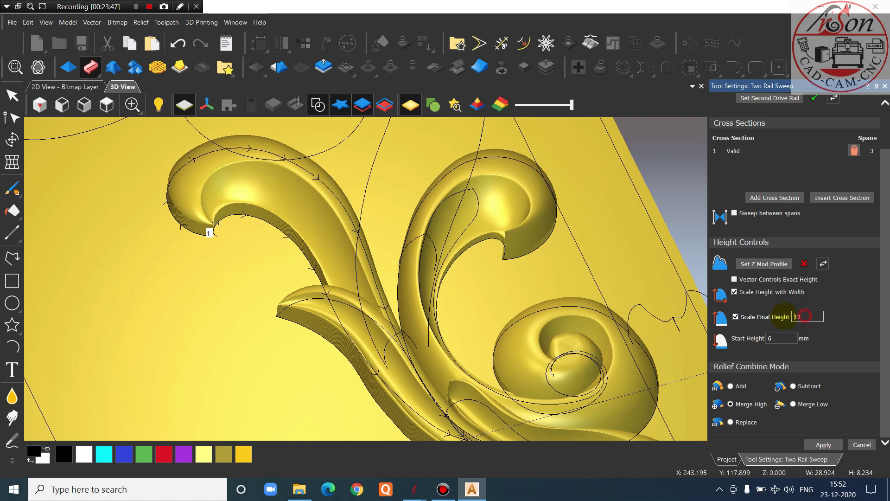
left_click(805, 316)
type("9")
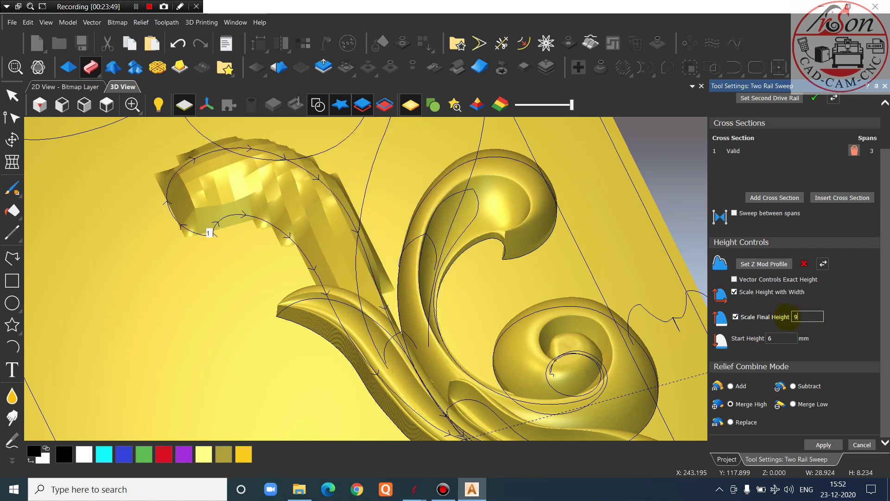
Examine the curled leaf sweep's preview and compare it with the bracket photo in Aspire, ending back in ArtCAM
left_click_drag(414, 328, 505, 292)
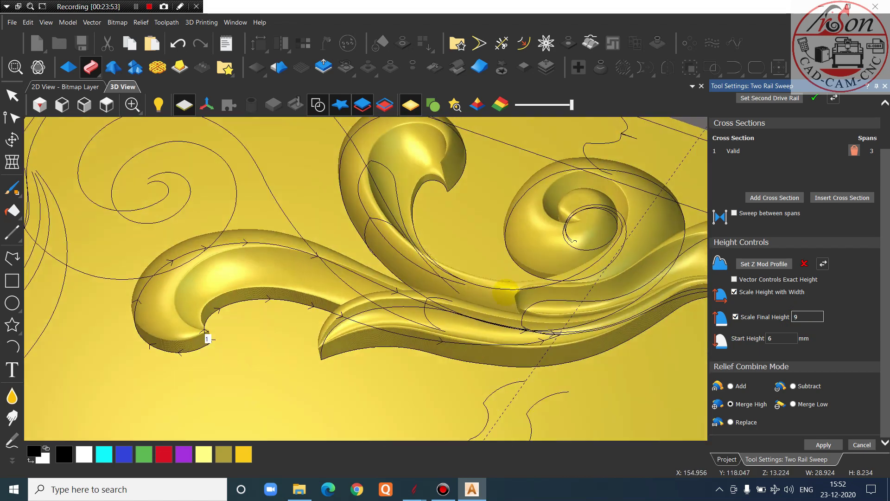
scroll(505, 296, "down", 3)
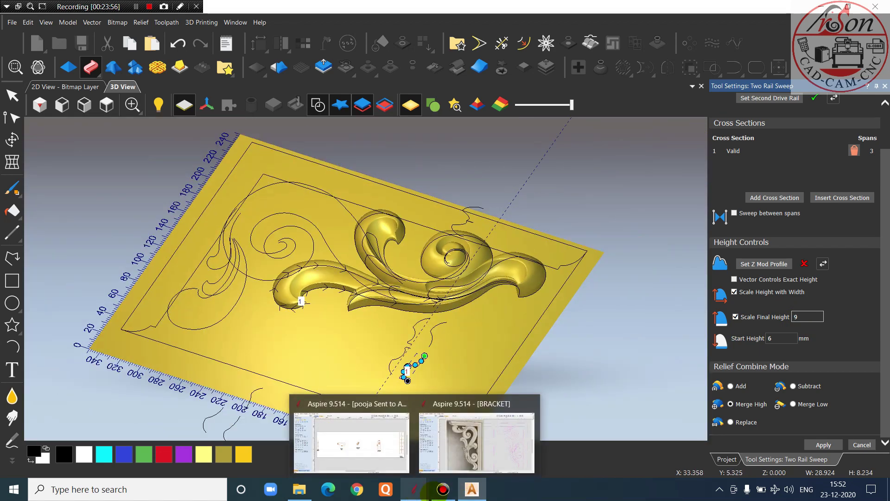
mouse_move(414, 489)
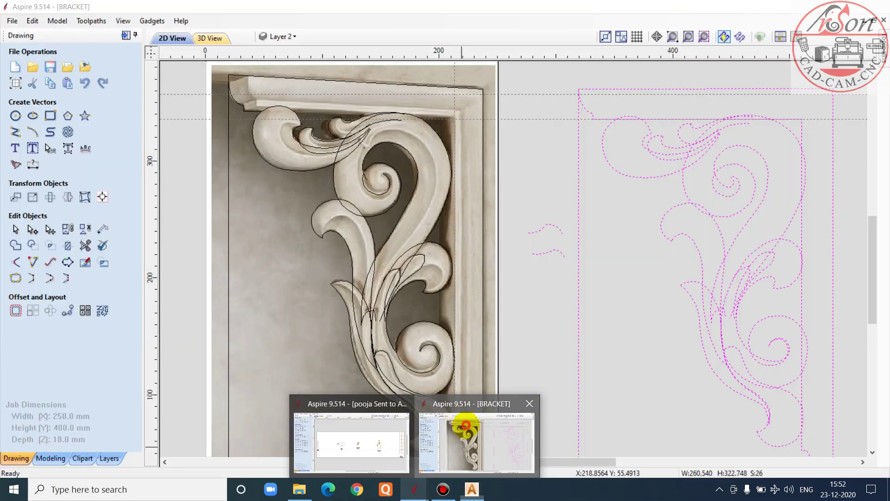
left_click(463, 431)
scroll(348, 248, "up", 5)
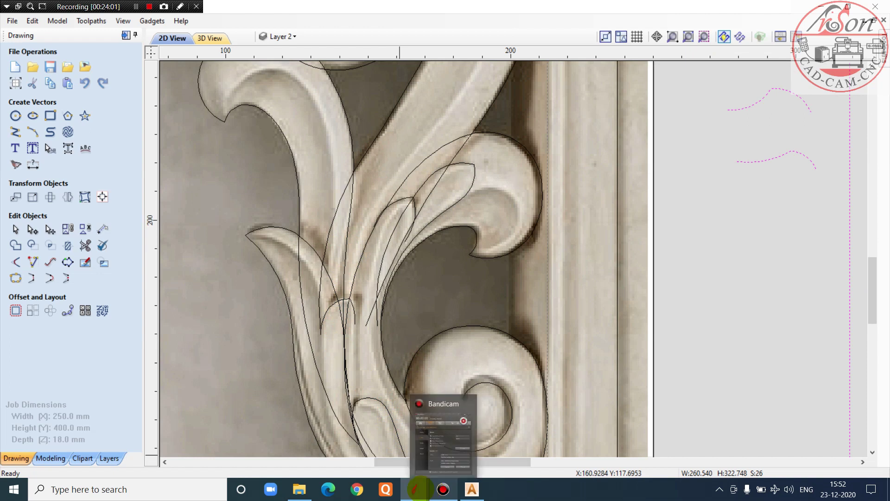
mouse_move(471, 489)
mouse_move(484, 439)
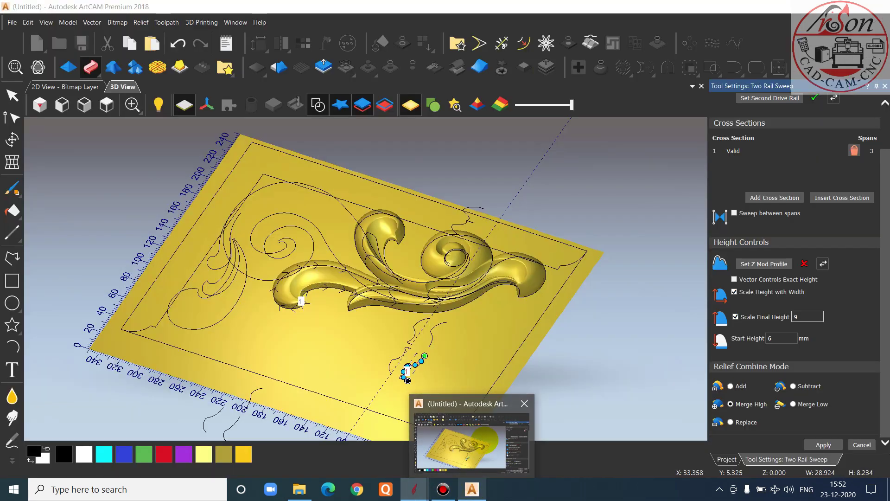
left_click(106, 105)
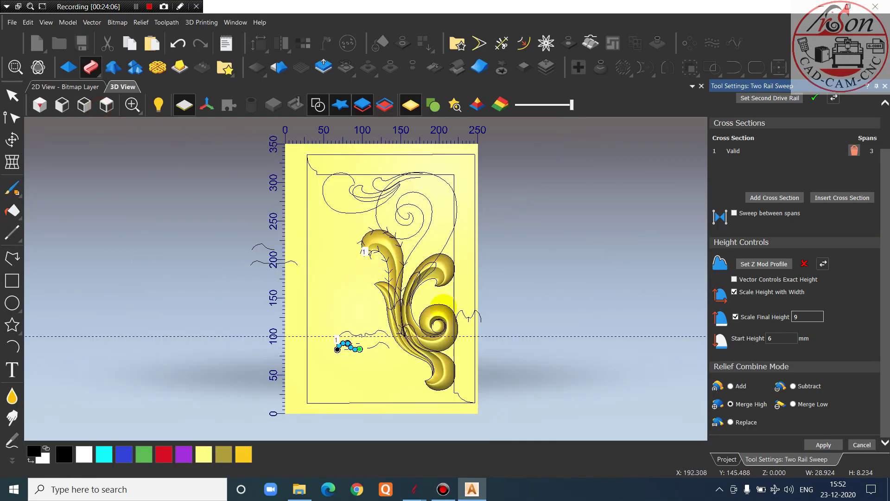
scroll(441, 305, "up", 4)
left_click_drag(502, 347, 566, 213)
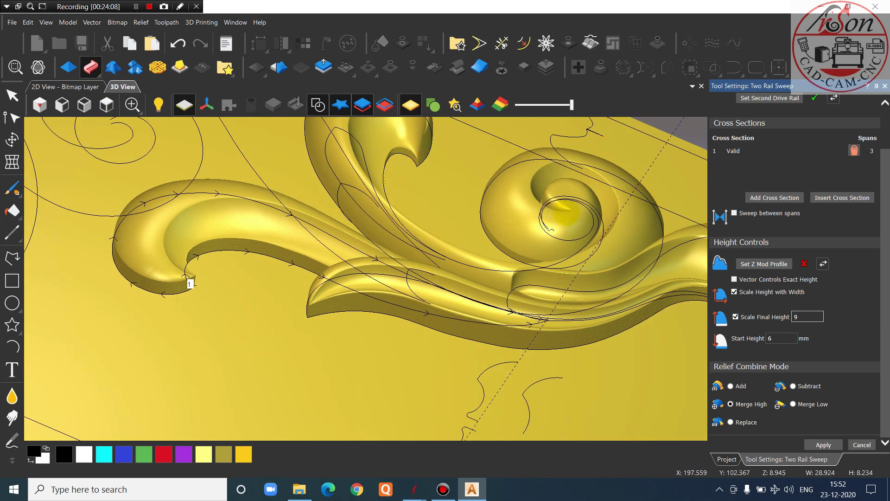
scroll(563, 213, "up", 2)
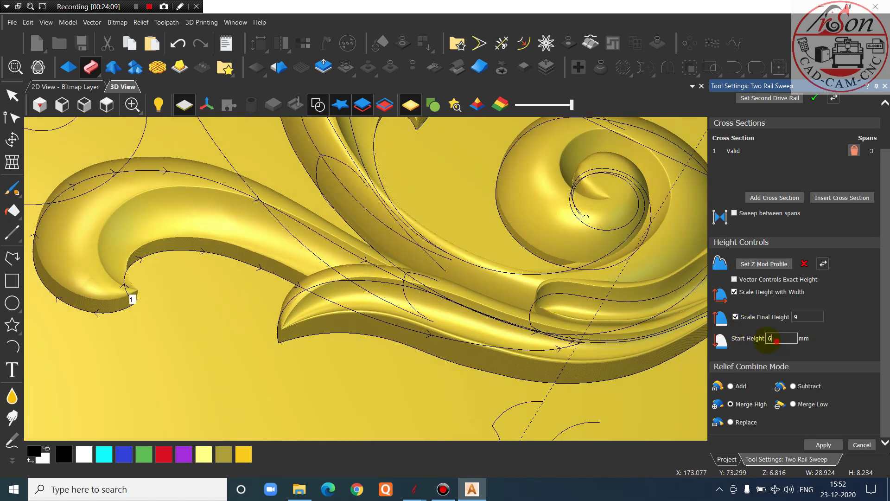
Set the leaf sweep's start height to 5 mm and its scaled final height to 10, and apply the sweep
left_click(796, 317)
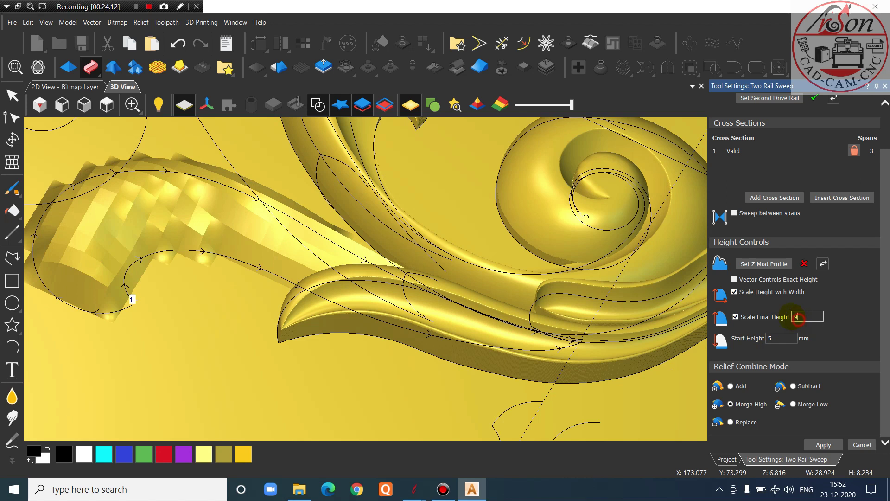
double_click(796, 317)
type("1")
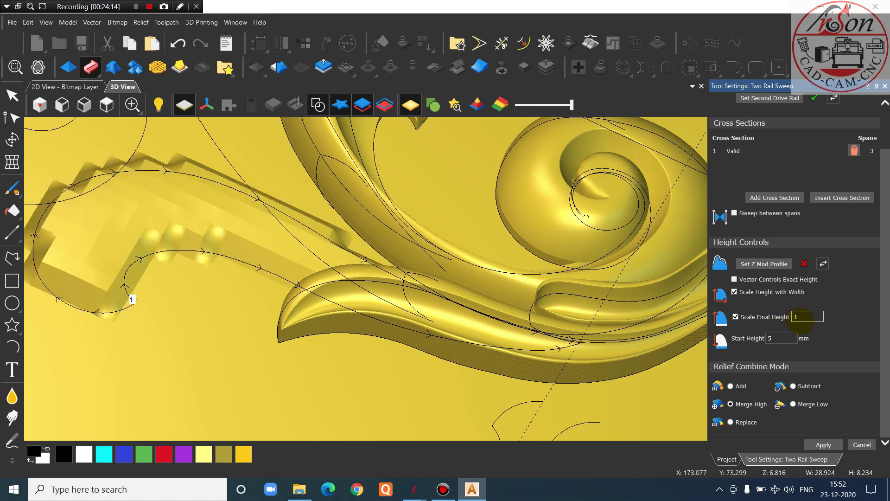
type("0")
scroll(371, 269, "down", 2)
left_click_drag(318, 235, 423, 229)
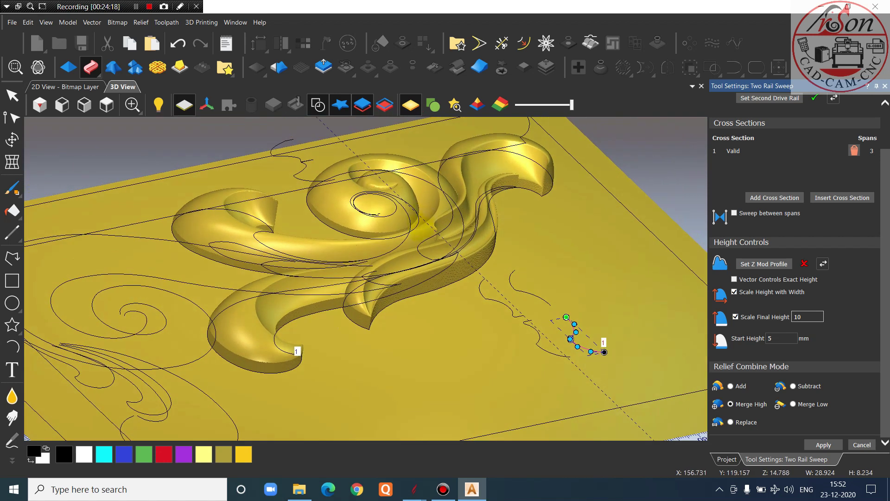
scroll(424, 230, "up", 3)
left_click_drag(497, 304, 382, 378)
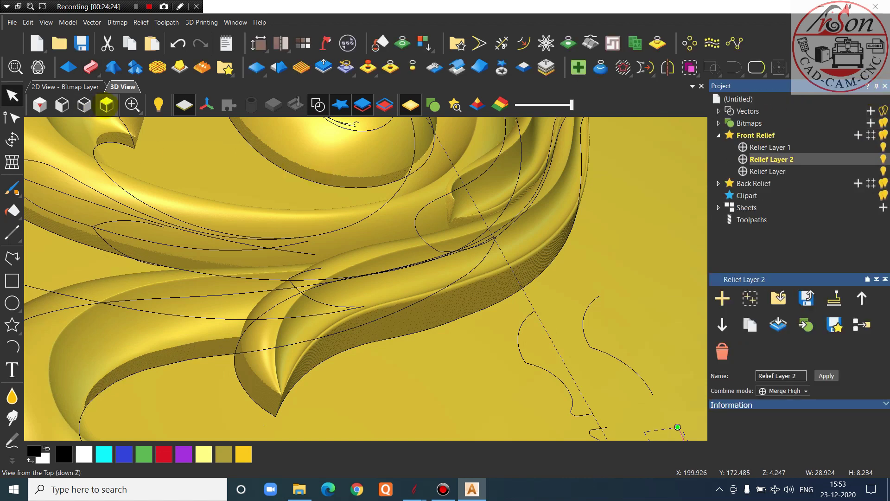
Examine the relief from above and compare the lower leaves and scroll with the traced bracket photo in Aspire
left_click(107, 105)
scroll(334, 299, "up", 4)
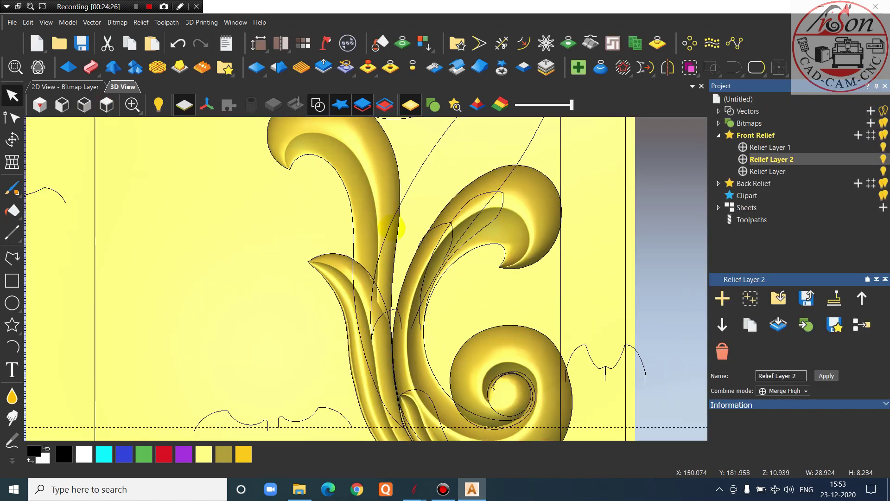
scroll(389, 229, "down", 4)
scroll(387, 357, "up", 4)
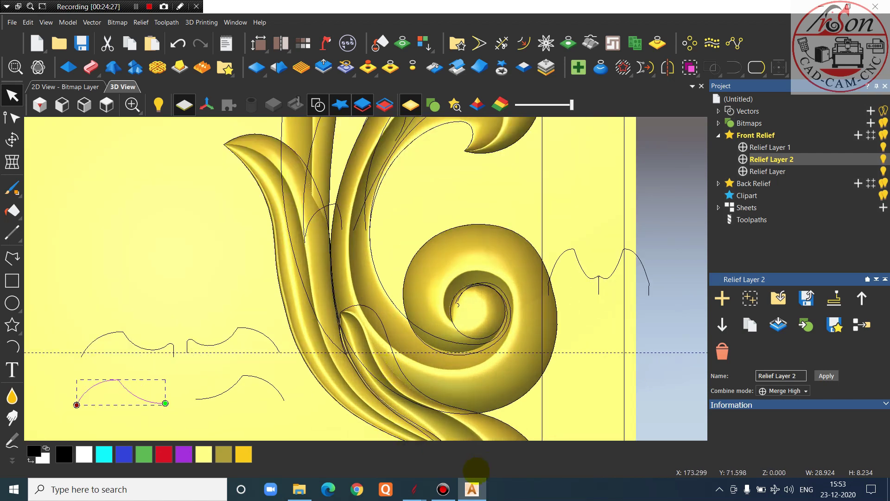
mouse_move(413, 489)
left_click(482, 457)
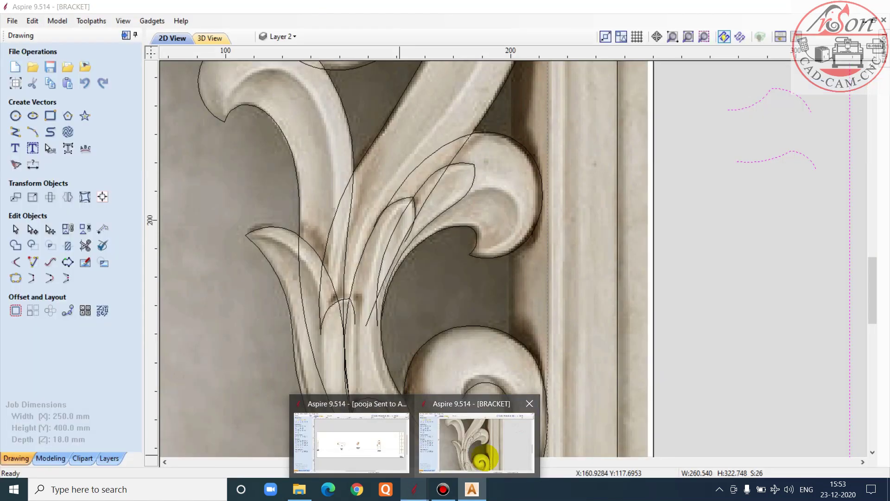
scroll(431, 320, "down", 3)
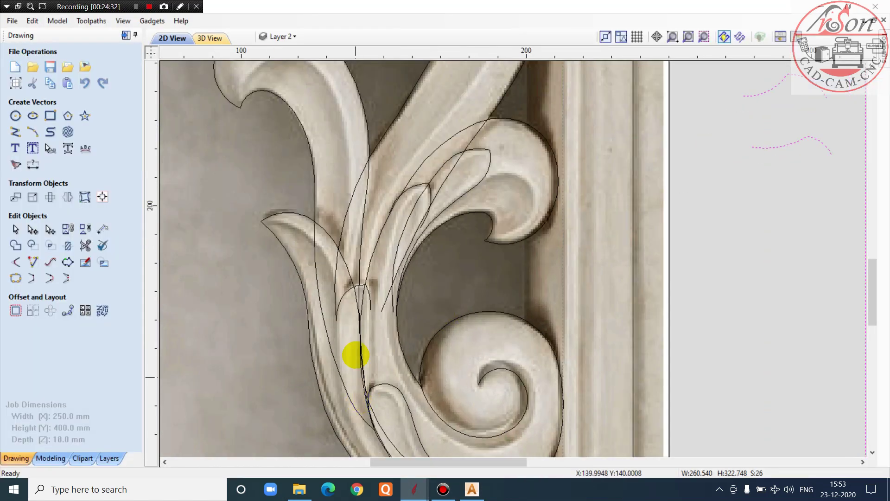
scroll(361, 371, "down", 1)
scroll(378, 302, "down", 2)
scroll(459, 361, "up", 2)
scroll(468, 324, "down", 3)
Place an untraced copy of the bracket photo left of the job area and examine its leaf and scroll details
left_click(477, 300)
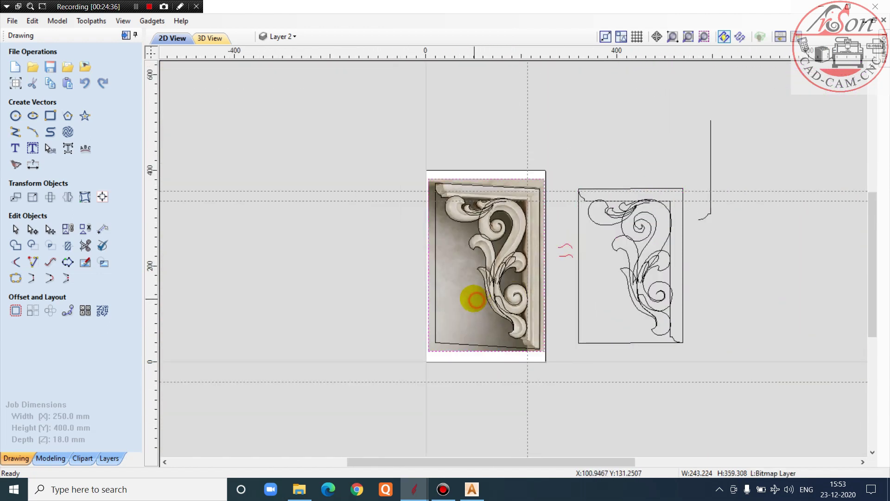
left_click_drag(471, 298, 337, 310)
left_click(467, 283)
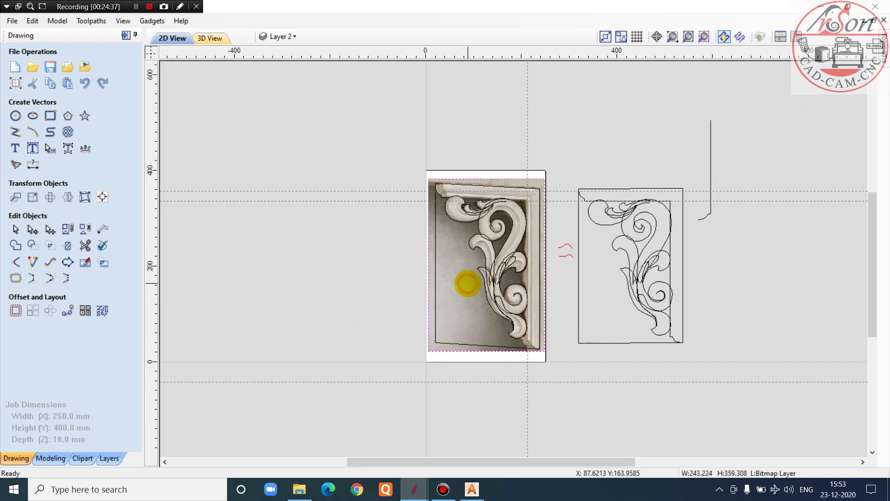
left_click_drag(464, 279, 324, 314)
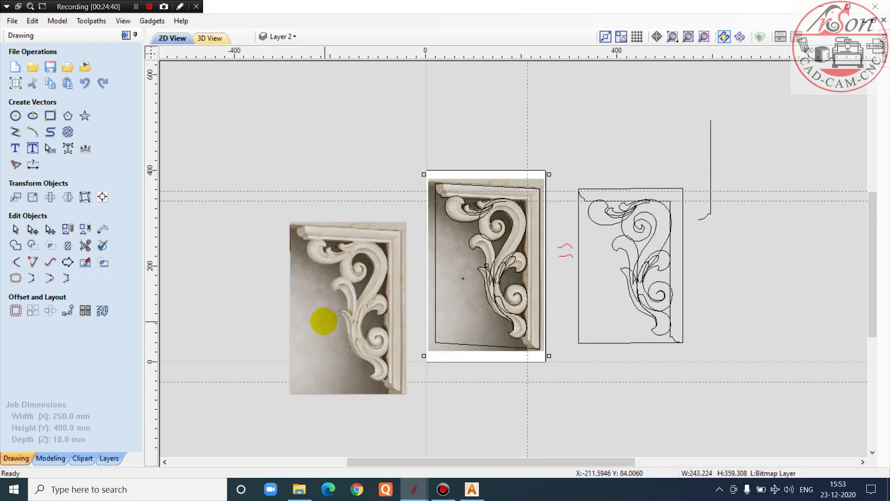
scroll(348, 329, "up", 1)
scroll(462, 308, "up", 2)
scroll(361, 324, "up", 2)
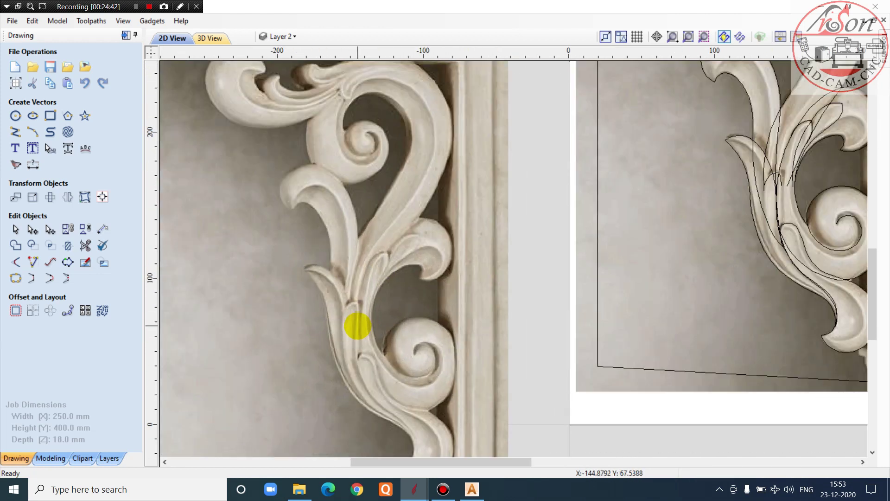
scroll(366, 352, "up", 2)
scroll(375, 329, "down", 3)
scroll(366, 278, "up", 1)
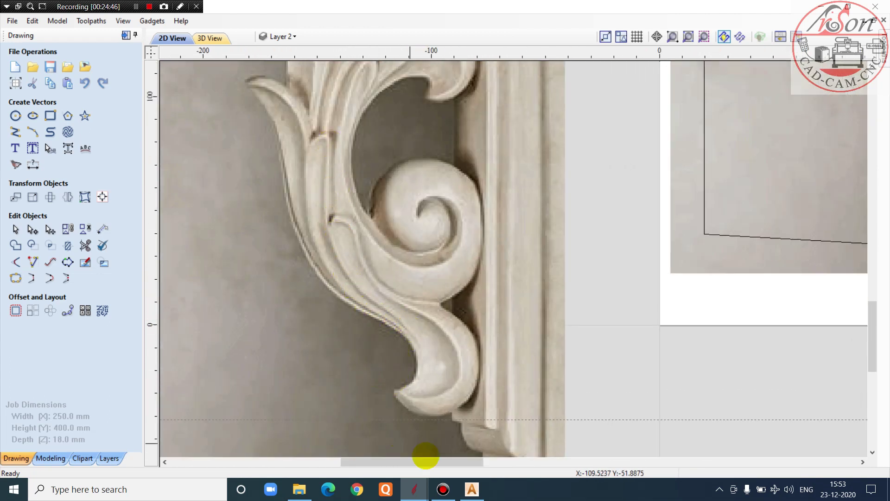
Switch to ArtCAM and cut the pointed leaf's inner curve at a node above the bottom leaf's bend
mouse_move(471, 489)
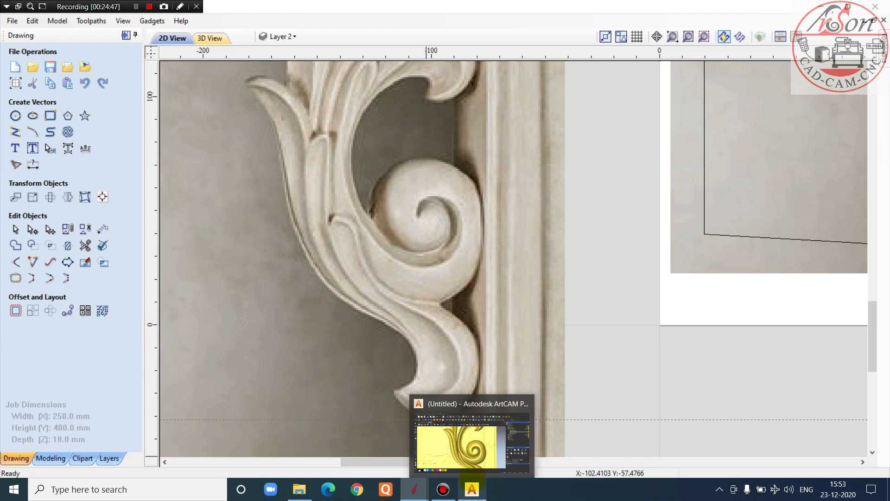
left_click(467, 455)
scroll(424, 264, "down", 2)
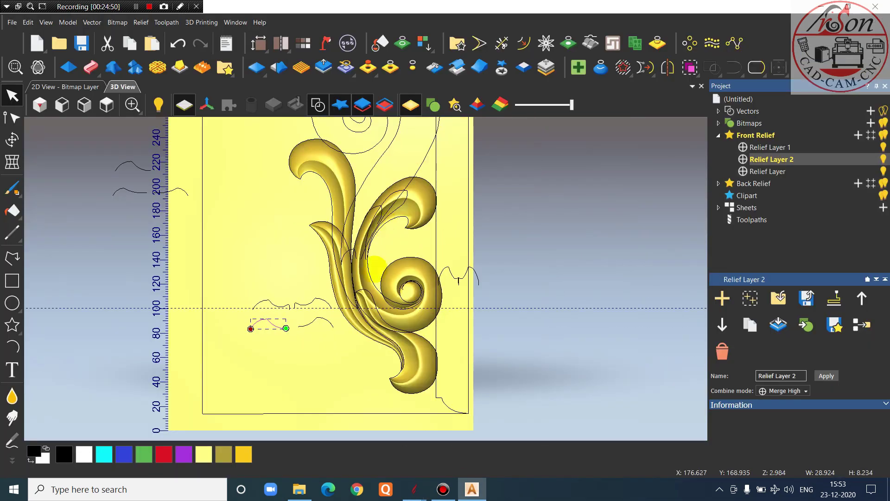
scroll(394, 287, "up", 3)
scroll(368, 271, "down", 1)
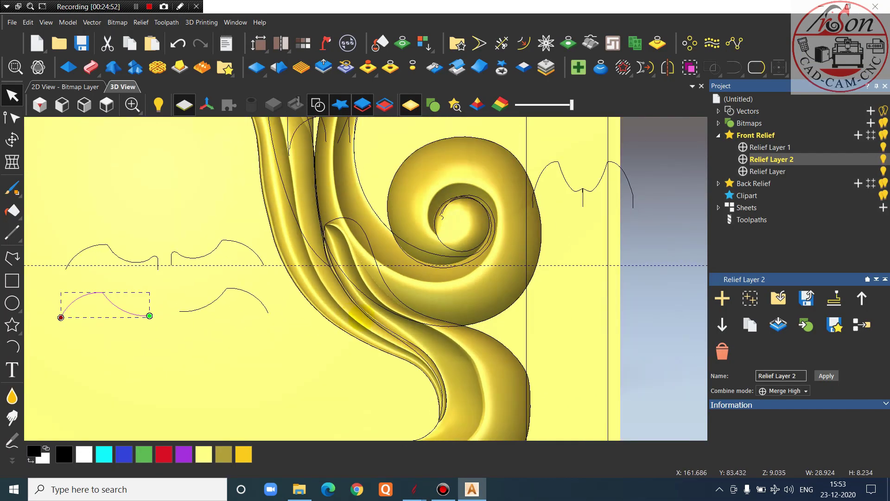
left_click(373, 318)
scroll(372, 319, "down", 2)
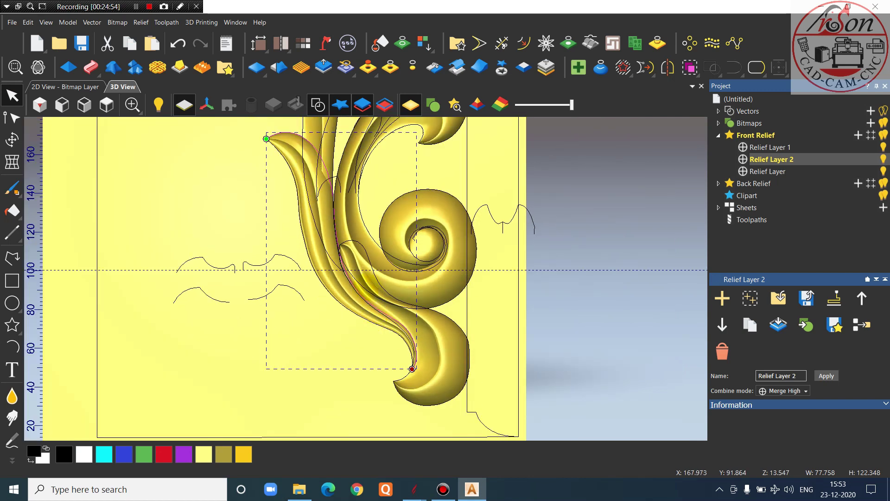
scroll(412, 357, "up", 3)
double_click(412, 355)
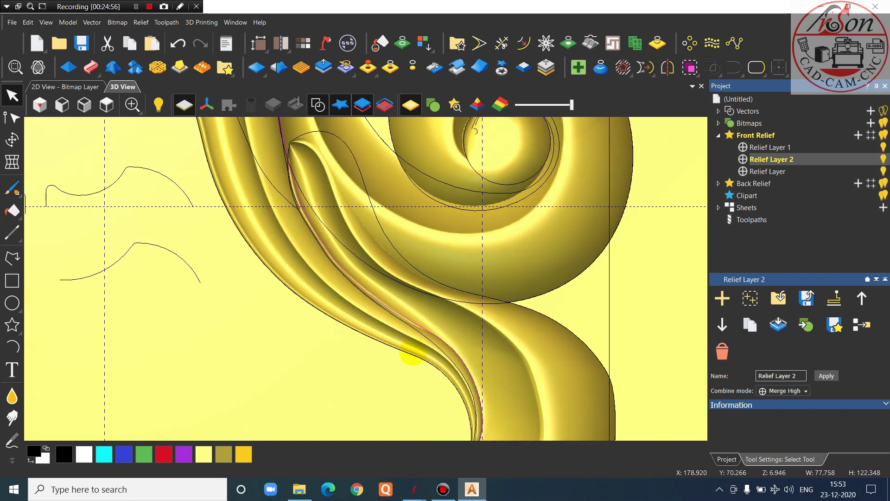
scroll(411, 343, "up", 3)
left_click(409, 317)
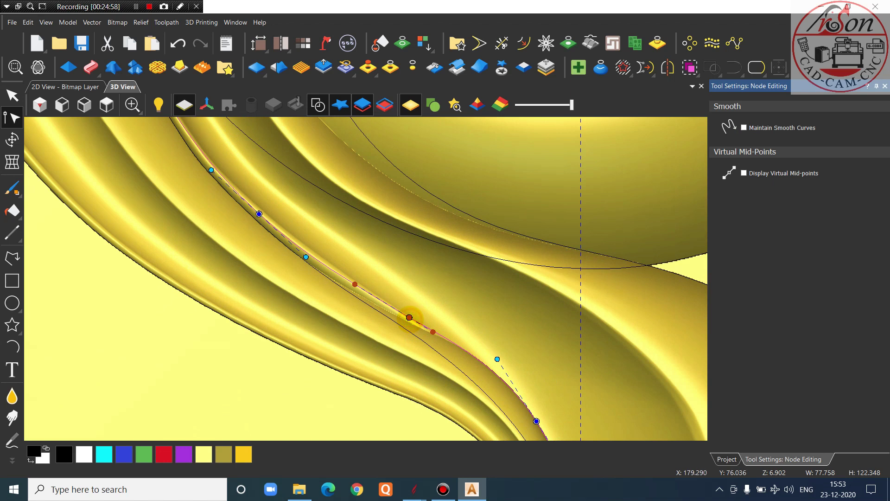
scroll(364, 278, "down", 3)
key("Escape")
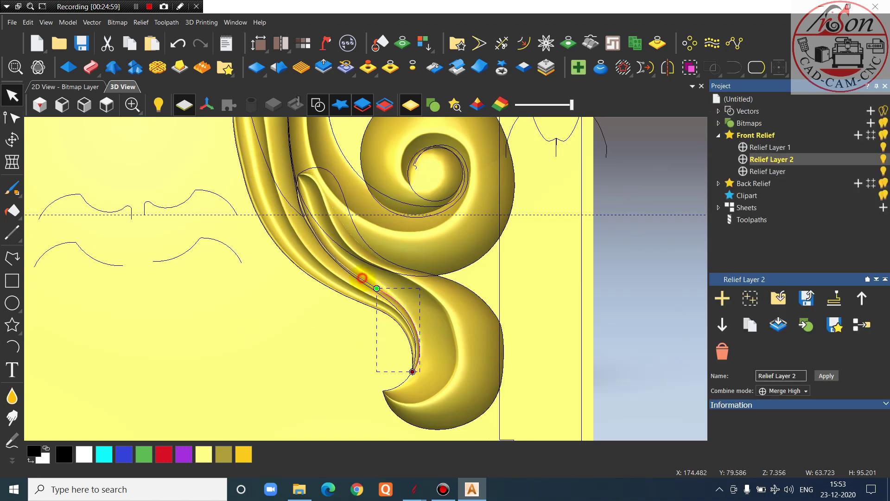
Reshape the upper part of the pointed leaf's curve so it runs farther right, over the neighbouring stem
scroll(365, 278, "down", 4)
scroll(344, 220, "up", 5)
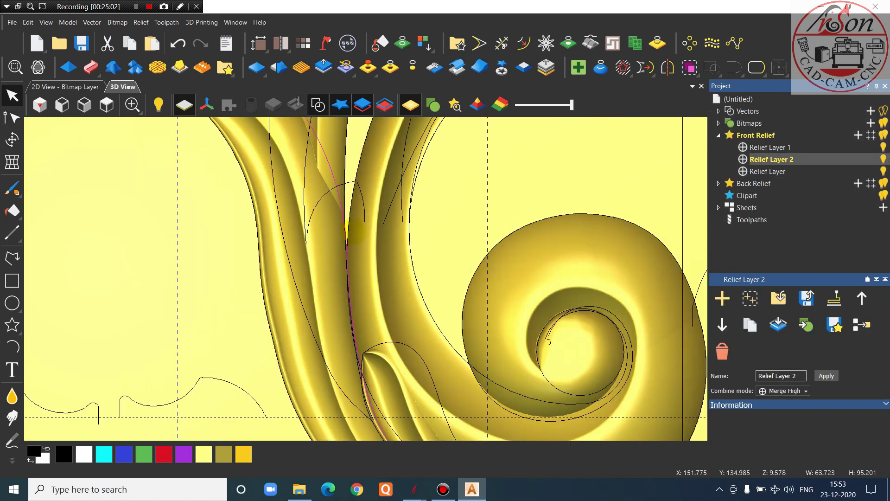
scroll(356, 271, "down", 2)
scroll(355, 330, "up", 3)
left_click(12, 162)
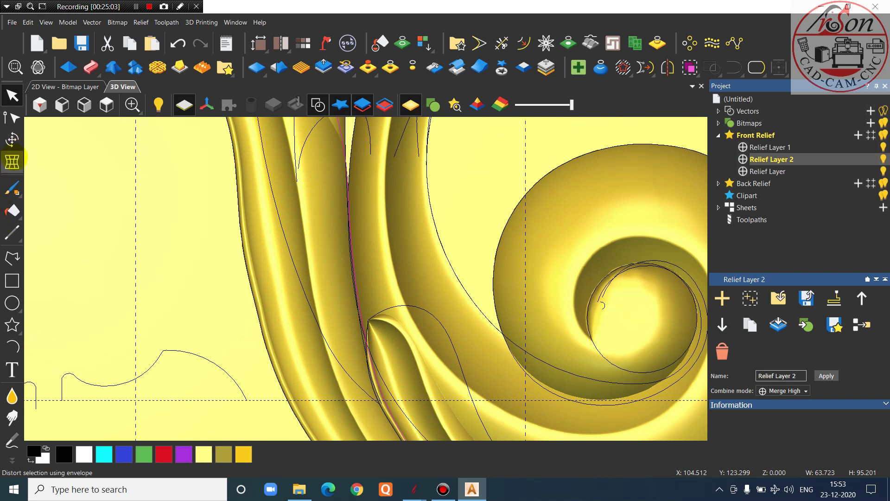
scroll(396, 277, "down", 3)
scroll(422, 159, "up", 3)
left_click(423, 158)
left_click_drag(423, 158, 453, 180)
left_click(764, 234)
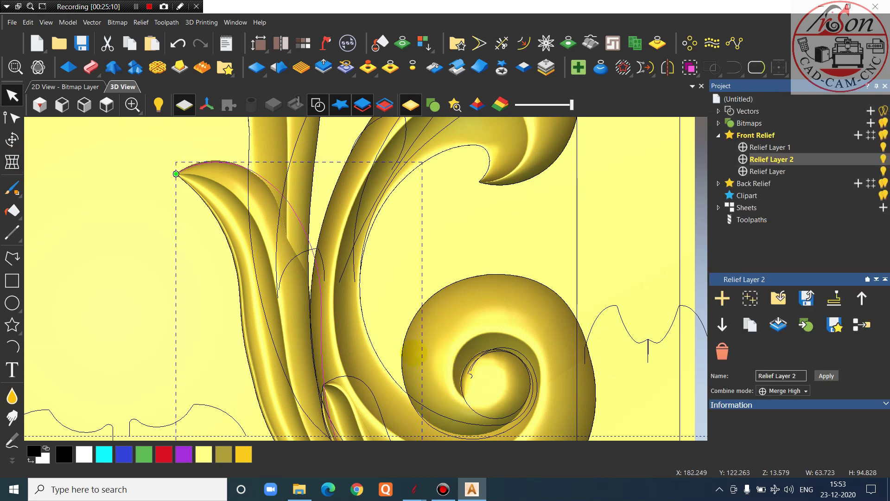
Cut the reshaped curve at the node above the small leaf's tip, and select its lower segment with the short curve above
key("n")
scroll(320, 338, "up", 4)
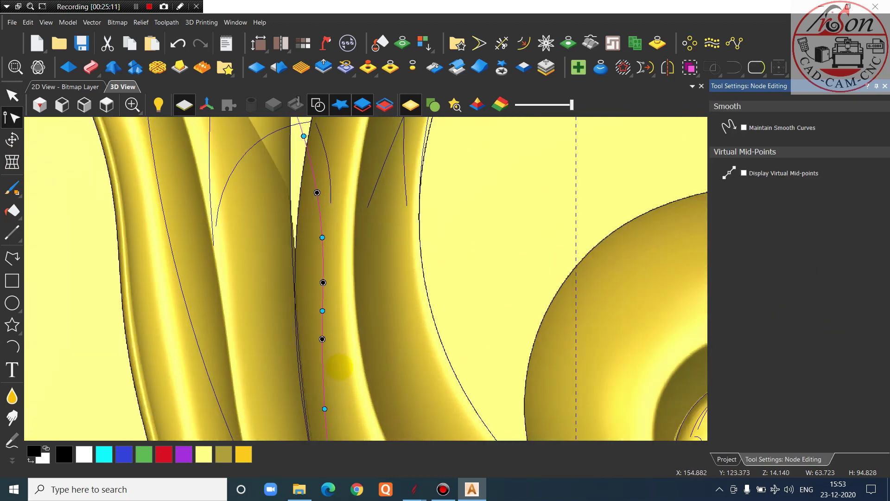
scroll(350, 365, "down", 3)
middle_click_drag(352, 355, 357, 327)
scroll(350, 279, "up", 2)
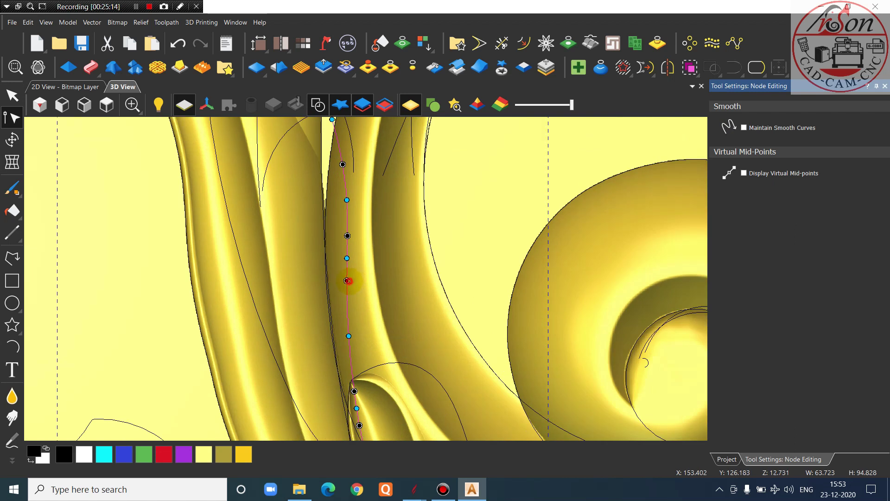
key("n")
left_click(348, 237)
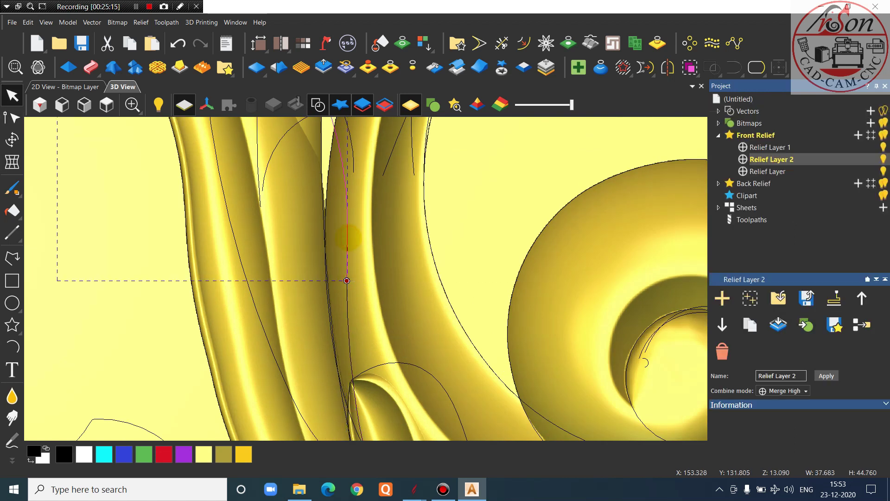
key("Escape")
left_click(354, 153)
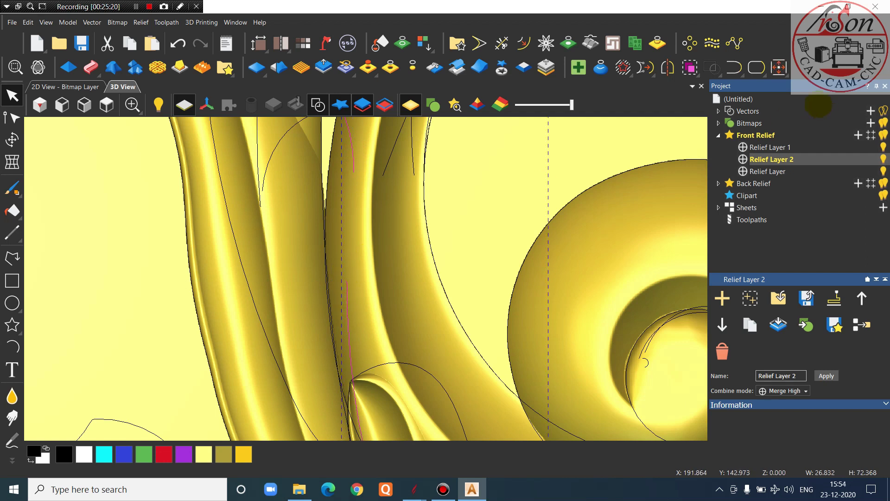
Draw a start-end-point arc of about 46 mm radius along the outer leaf groove, starting at the inner rail's lower end
scroll(529, 159, "down", 6)
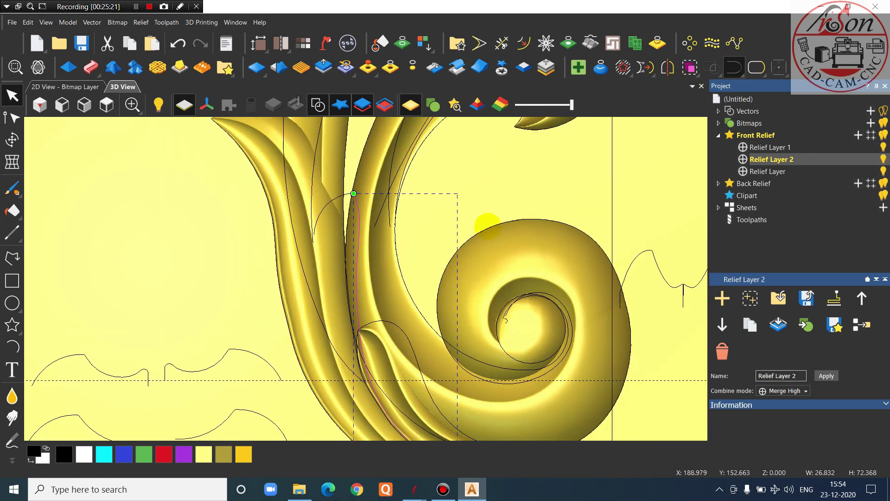
left_click(340, 235)
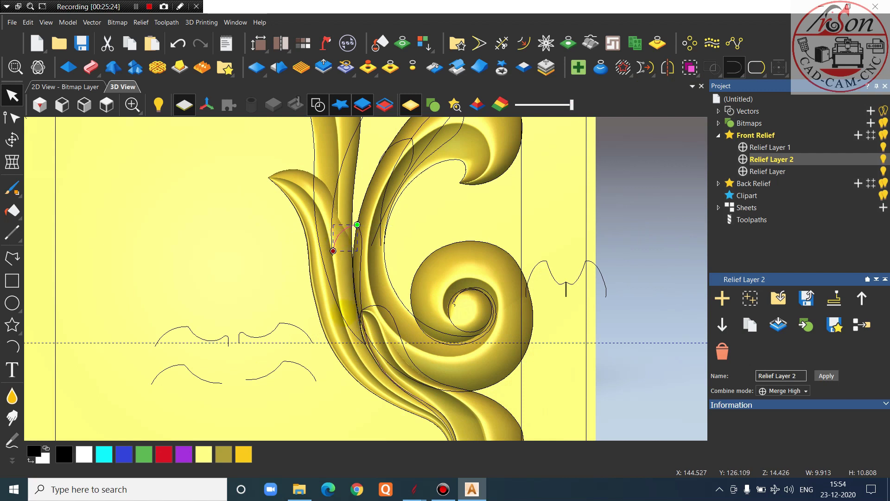
scroll(363, 385, "up", 2)
left_click(361, 239)
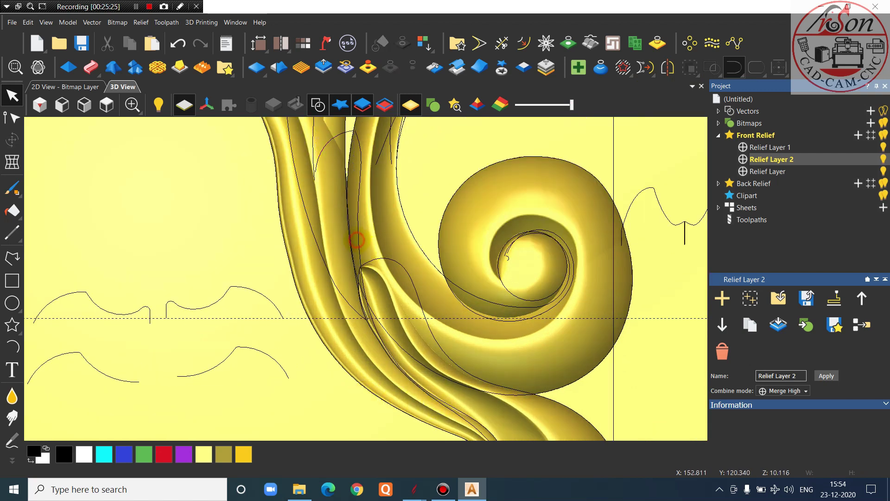
left_click(12, 347)
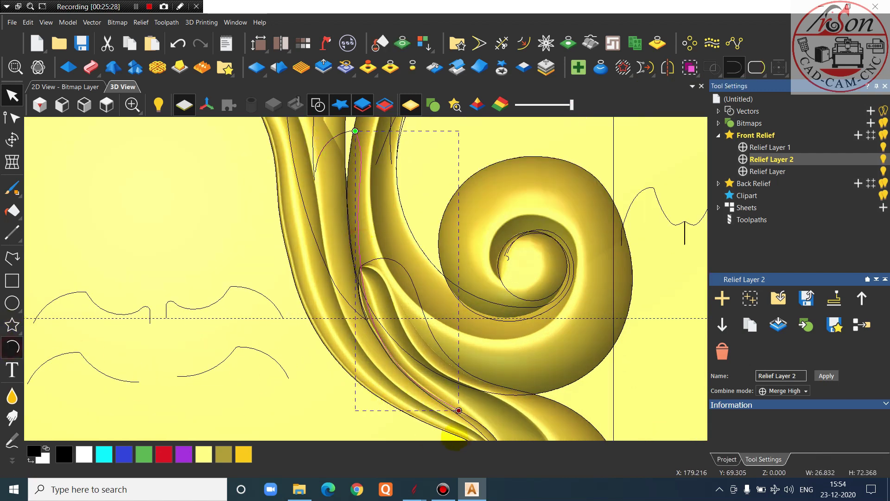
scroll(452, 434, "up", 2)
left_click(468, 405)
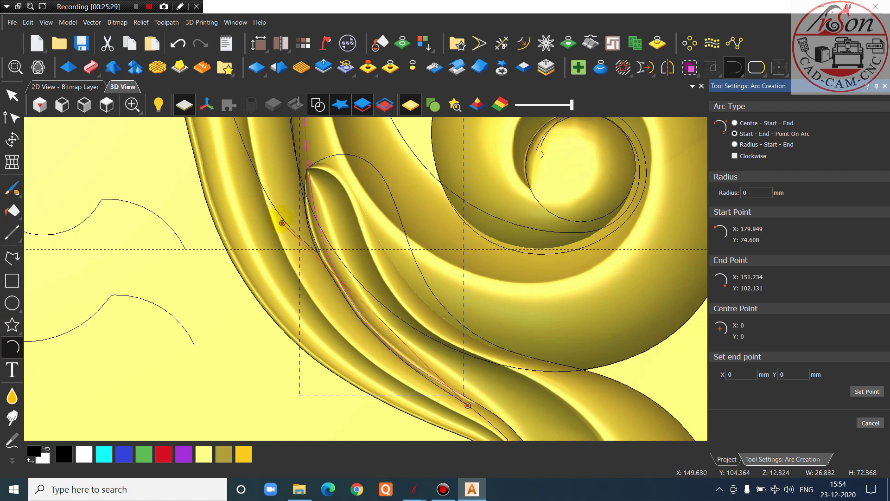
left_click(272, 215)
scroll(382, 341, "up", 2)
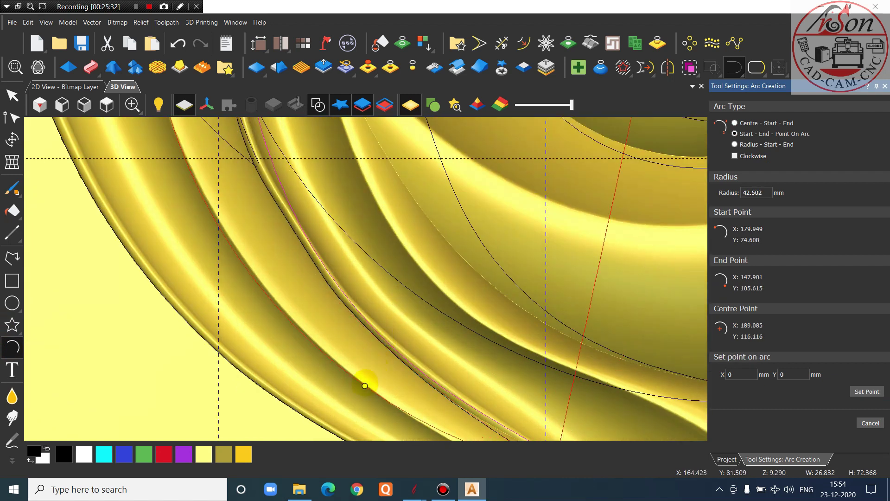
scroll(362, 374, "down", 3)
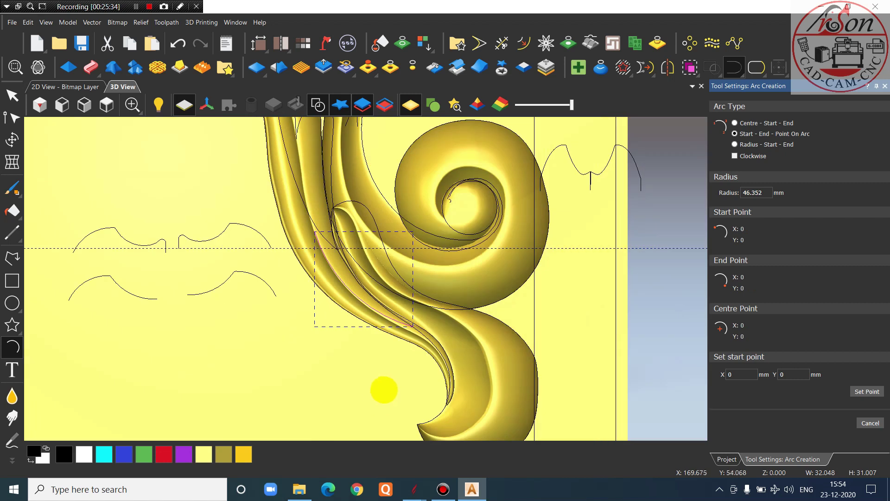
left_click(384, 341)
Join the arc's upper end to the short curved tip with a smooth curve, forming the central leaf's outer rail
scroll(361, 278, "down", 1)
scroll(307, 185, "up", 3)
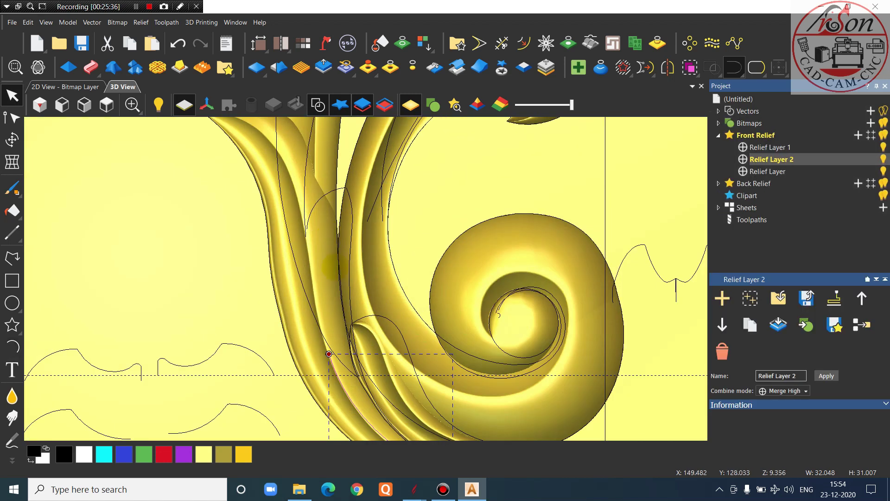
left_click(307, 185)
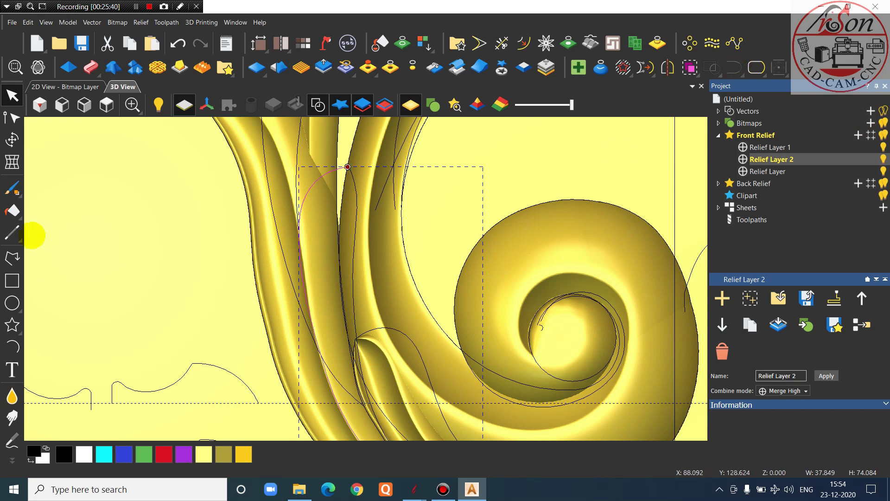
left_click(12, 118)
scroll(296, 176, "up", 1)
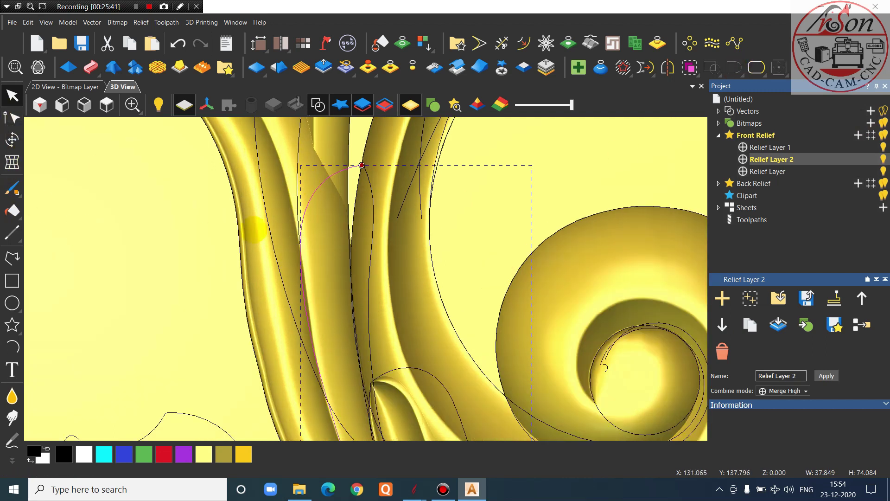
Place a copy of the upper right-hand half profile below the existing profile pairs
scroll(262, 223, "down", 4)
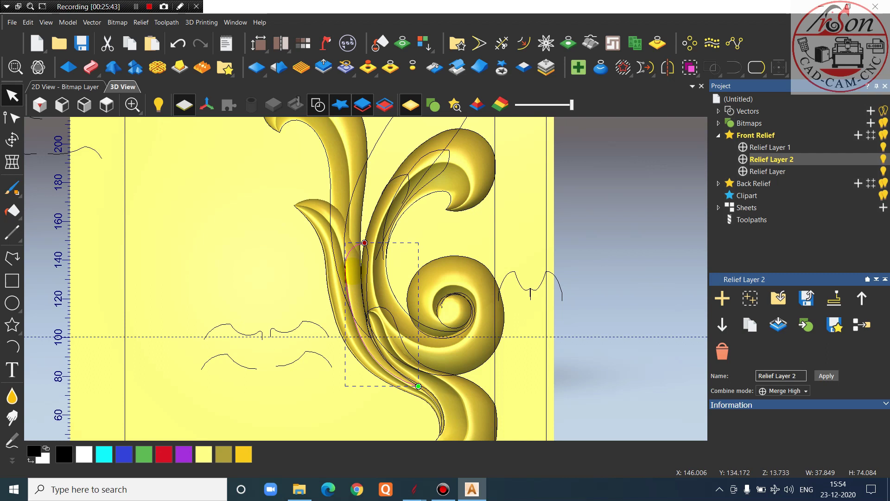
scroll(287, 316, "up", 1)
scroll(301, 331, "down", 2)
scroll(307, 335, "up", 4)
scroll(324, 328, "up", 1)
left_click(342, 322)
scroll(348, 368, "down", 4)
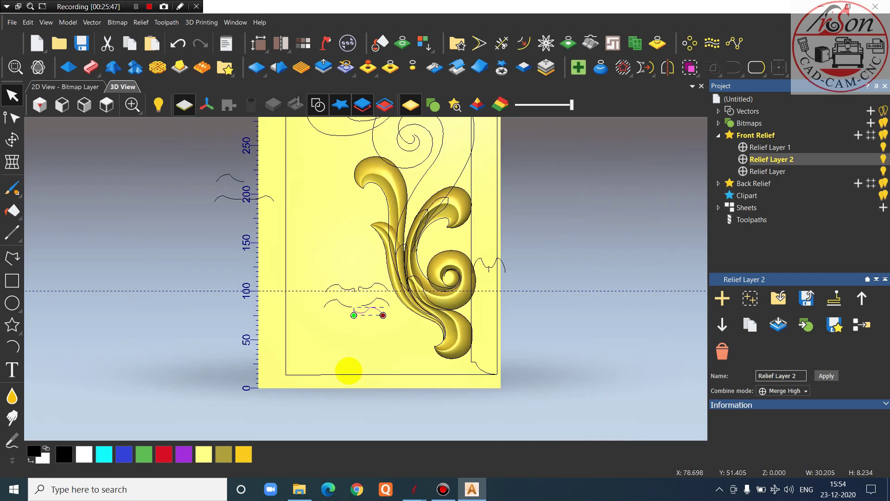
scroll(404, 276, "up", 5)
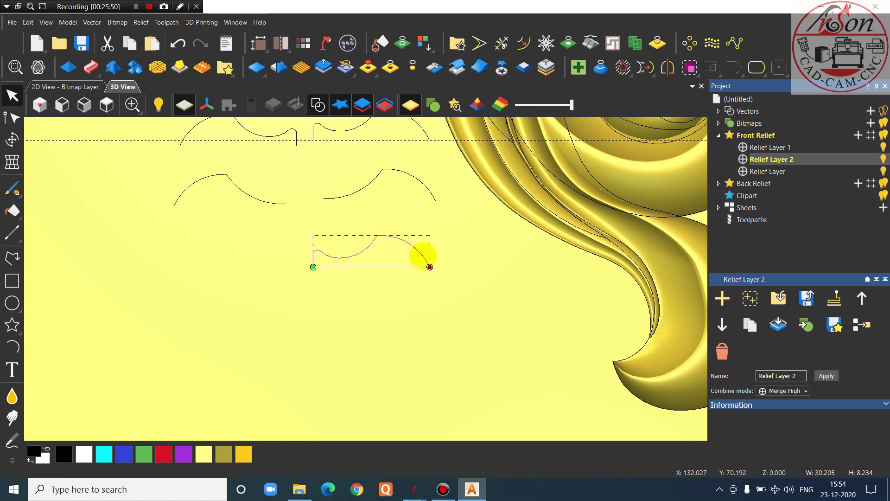
Try to narrow the copied profile by lowering its peak nodes, moving its outer end inward and steepening its side
scroll(419, 250, "up", 2)
left_click(12, 118)
scroll(371, 259, "up", 3)
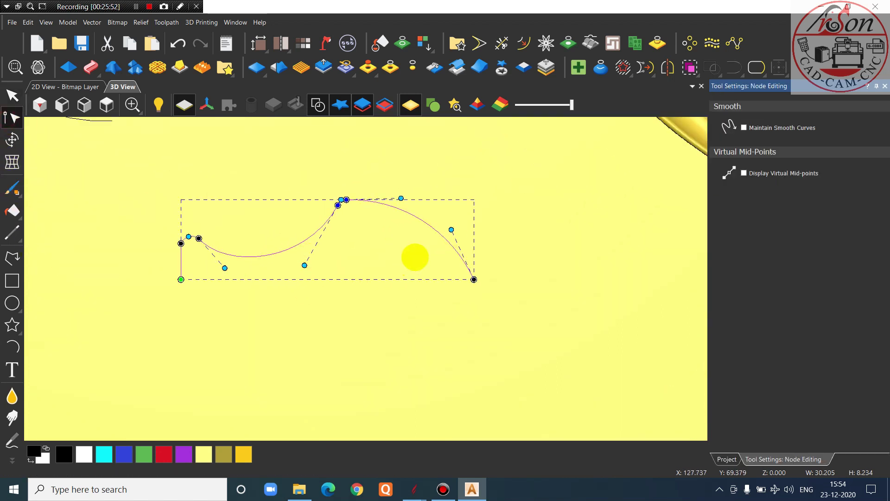
left_click_drag(329, 185, 357, 207)
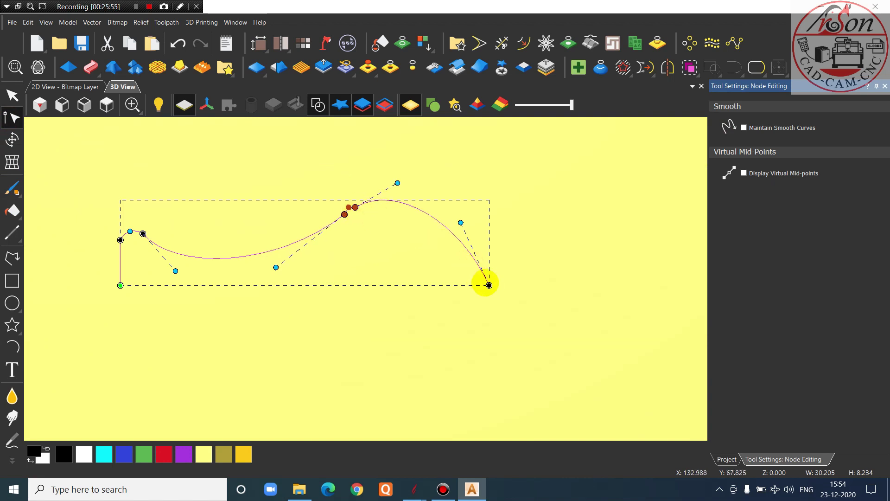
left_click_drag(490, 285, 445, 297)
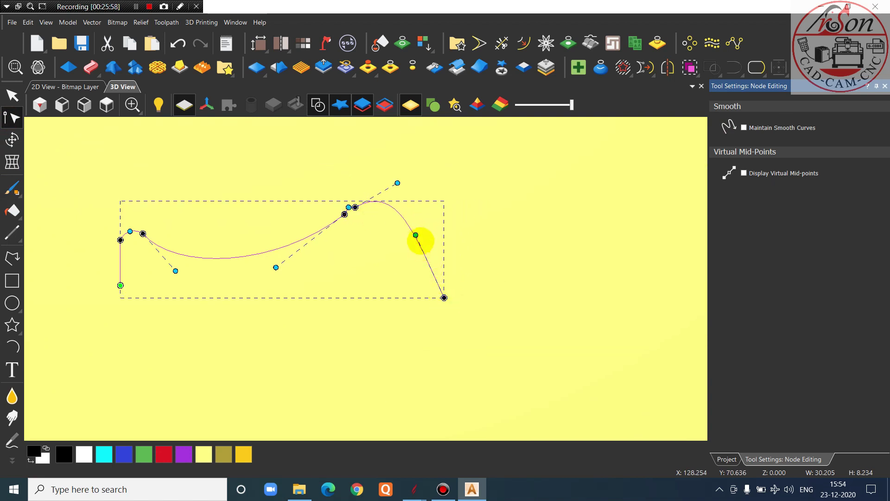
left_click_drag(416, 235, 434, 228)
left_click_drag(443, 297, 410, 297)
left_click(402, 228)
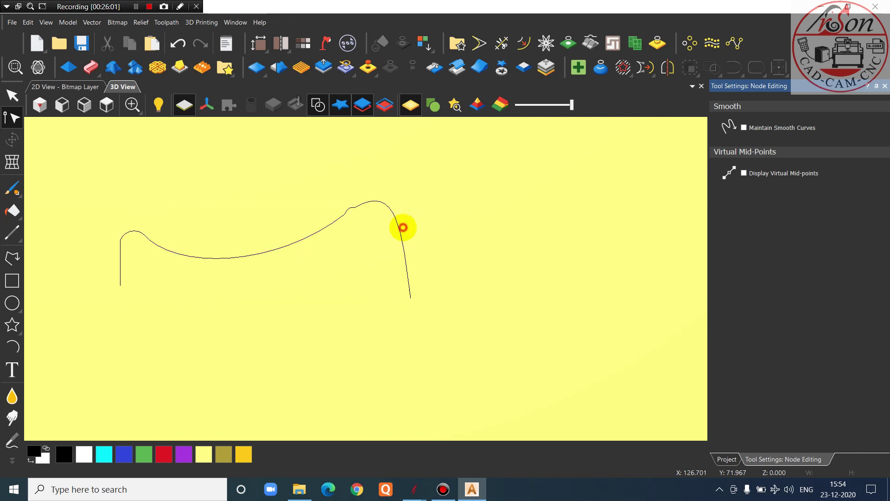
left_click(402, 233)
scroll(401, 234, "up", 3)
left_click_drag(402, 221, 410, 219)
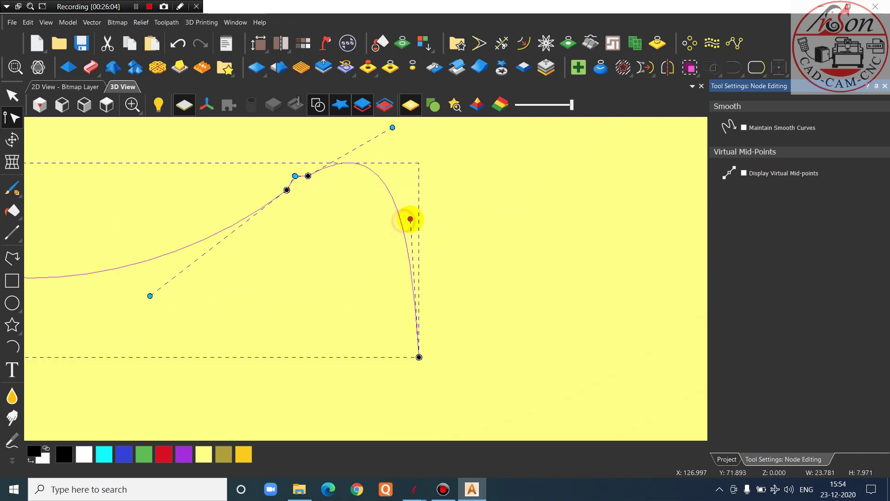
Undo the node edits on the copied profile
scroll(374, 197, "up", 2)
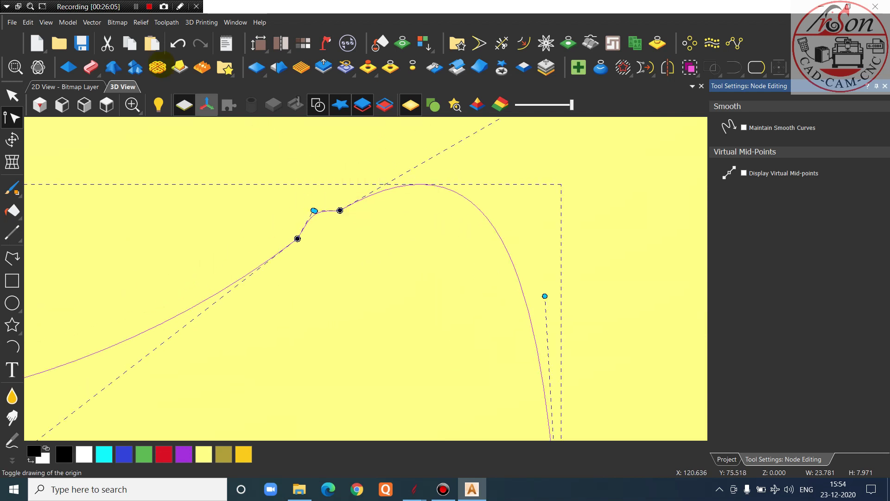
left_click(177, 43)
left_click(177, 43)
scroll(293, 145, "up", 4)
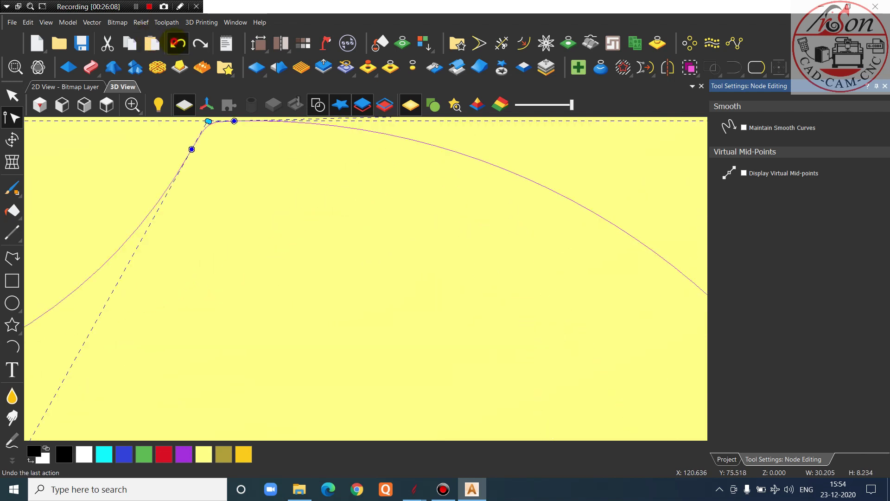
scroll(294, 145, "down", 9)
key("Escape")
scroll(322, 224, "up", 3)
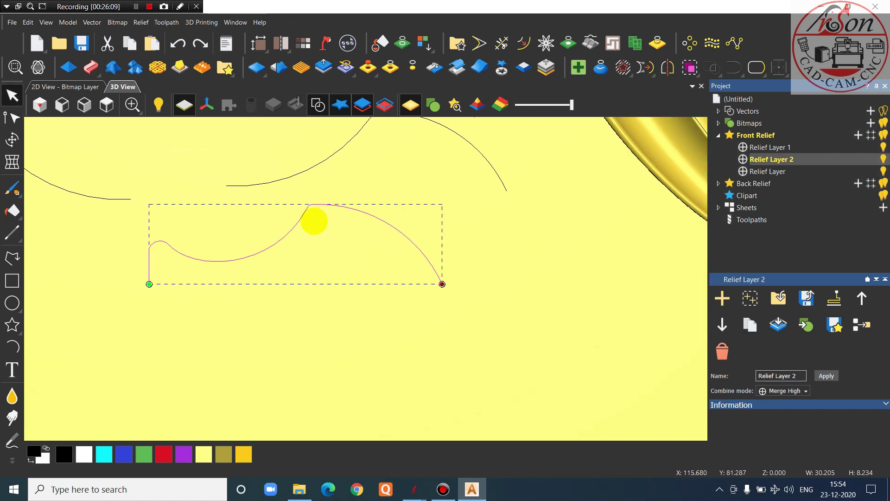
Cut the copied profile at a new node in its valley and move the peaked right-hand part away, down and right
key("n")
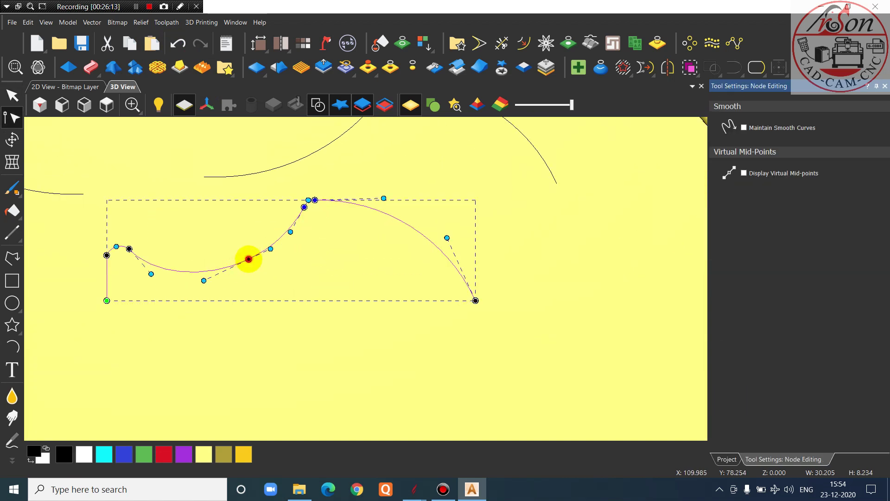
scroll(365, 277, "down", 5)
key("Escape")
left_click_drag(370, 258, 449, 306)
scroll(466, 360, "up", 1)
scroll(467, 360, "up", 2)
Narrow the separated part to about 9.7 mm wide by moving its outer end inward and rounding its outer side
key("n")
scroll(452, 290, "up", 2)
left_click_drag(511, 315, 401, 315)
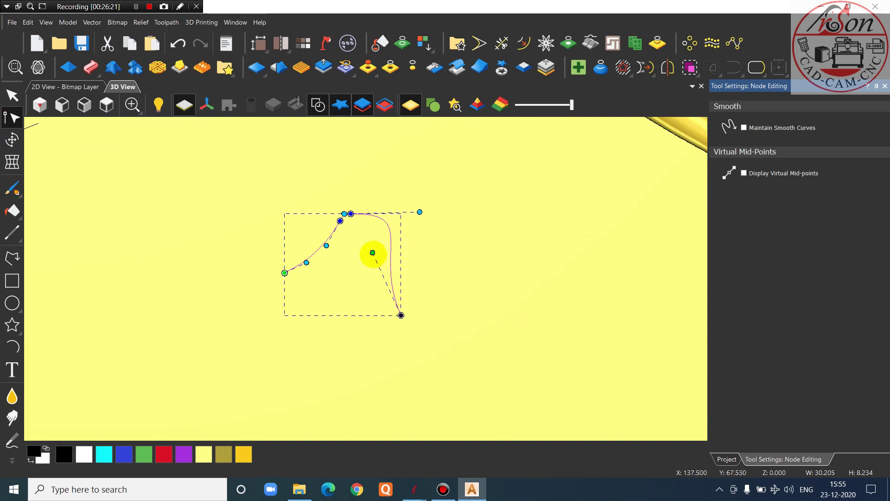
left_click_drag(384, 253, 402, 291)
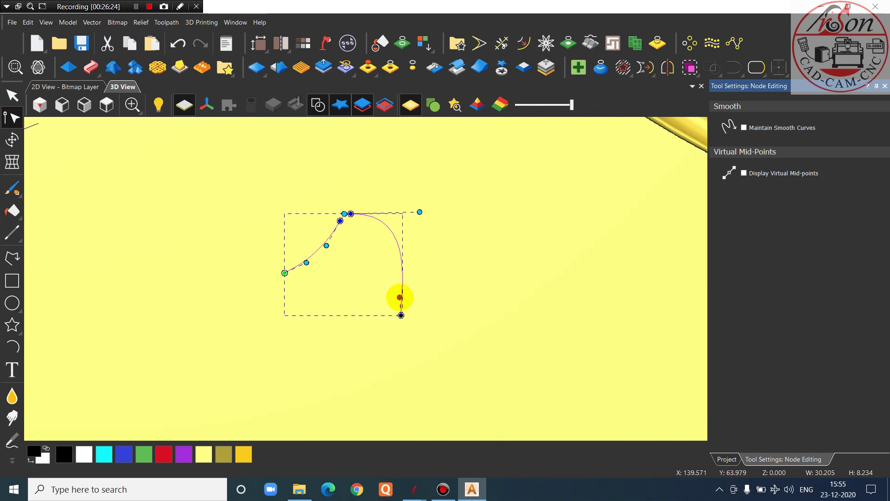
left_click(432, 304)
Mirror a copy of the narrowed half profile to its left and move the copy farther left, leaving a gap between them
left_click(391, 233)
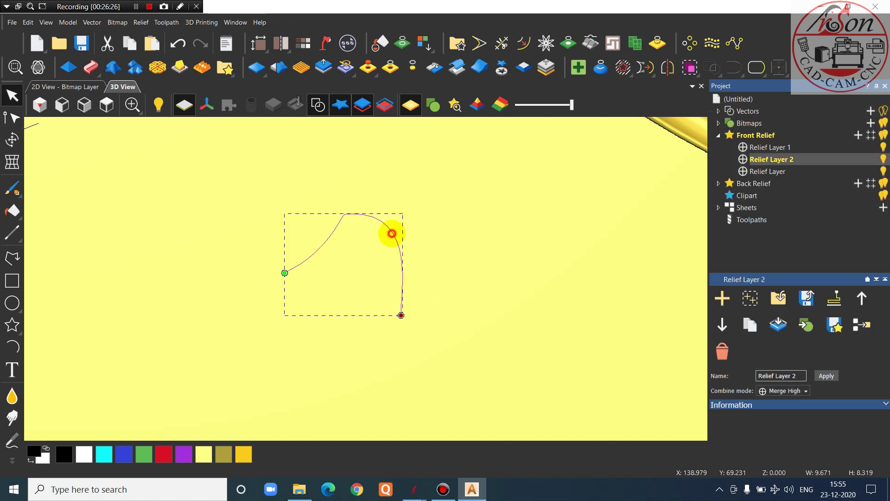
left_click(668, 68)
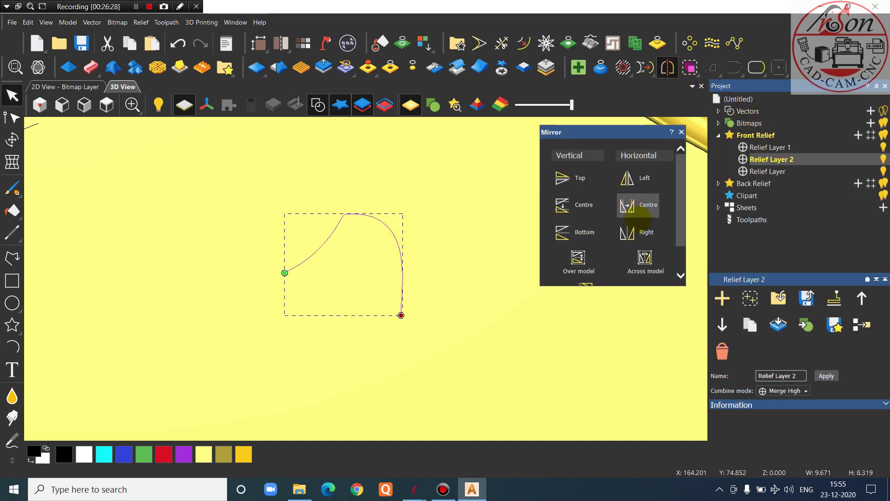
left_click(642, 175)
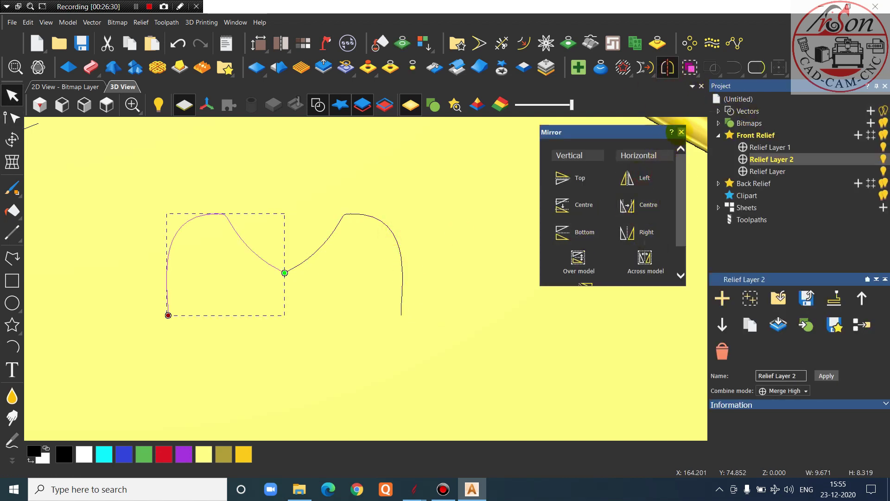
left_click(681, 132)
left_click_drag(251, 247, 159, 242)
scroll(204, 259, "up", 2)
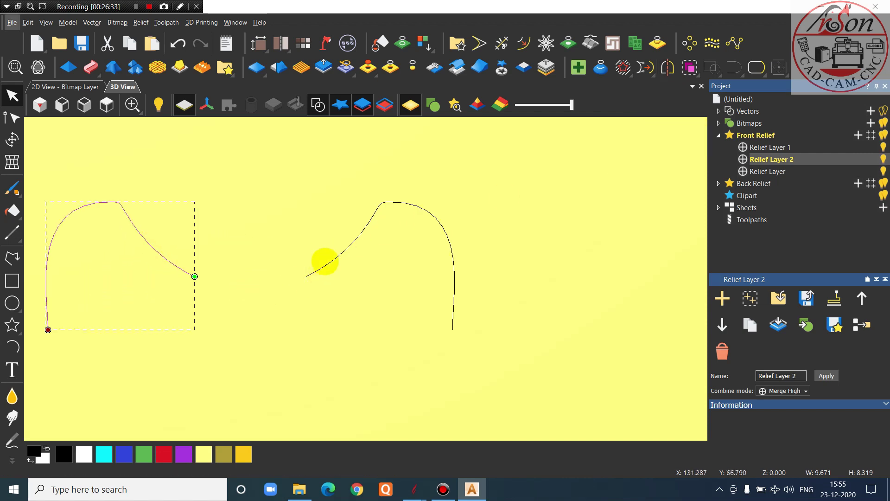
Raise the inner ends of both half profiles to flatten their tangents, and join them with a smooth curve
left_click(328, 264, "shift")
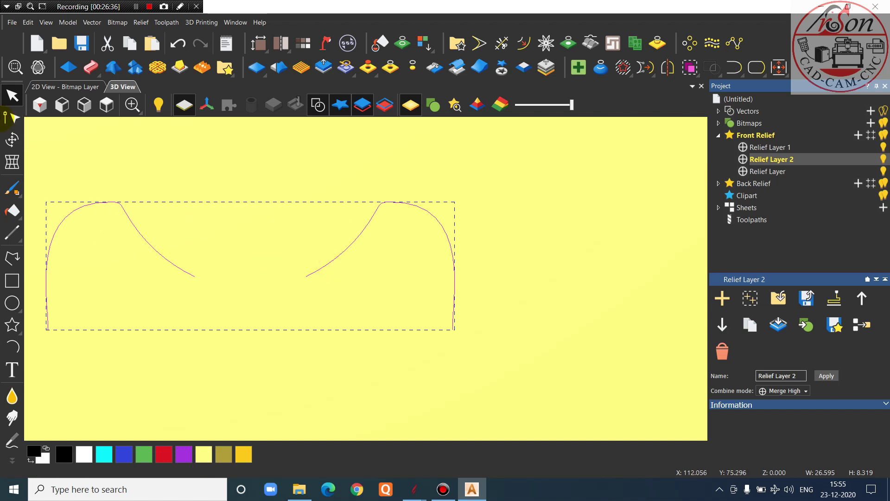
left_click(12, 117)
left_click_drag(155, 269, 327, 313)
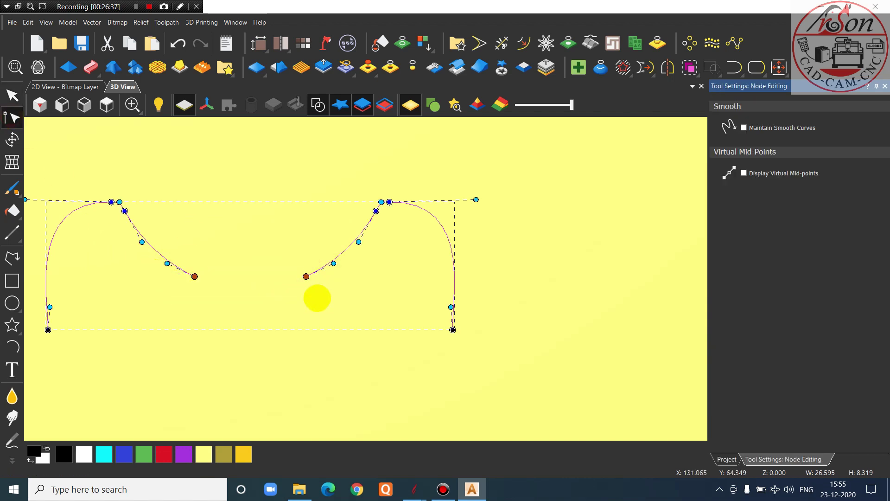
scroll(306, 277, "up", 1)
left_click_drag(304, 275, 304, 259)
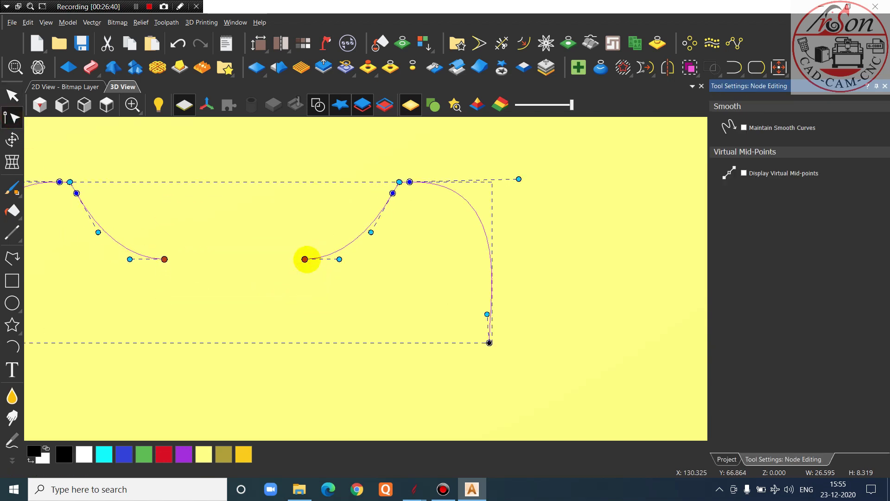
key("alt")
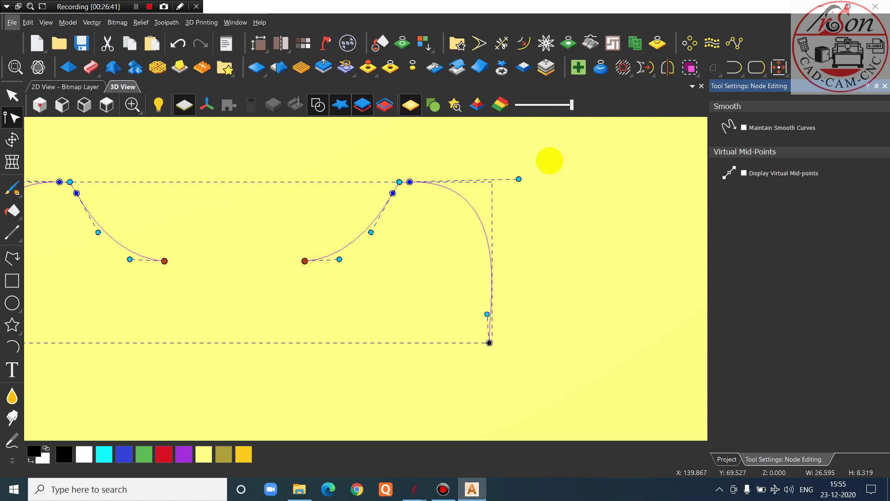
left_click(737, 67)
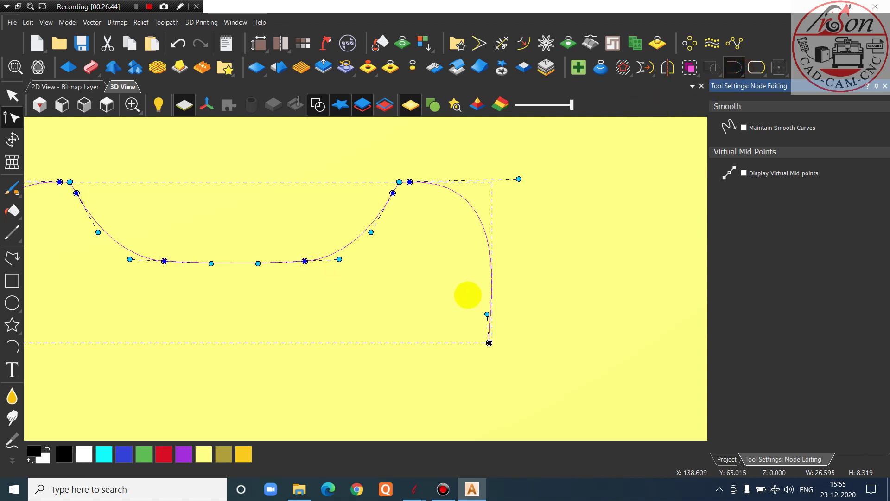
left_click(443, 295)
Examine the central leaf's outline and check what Relief Layer 2 and Relief Layer 1 contain by hiding and showing each
scroll(442, 295, "down", 5)
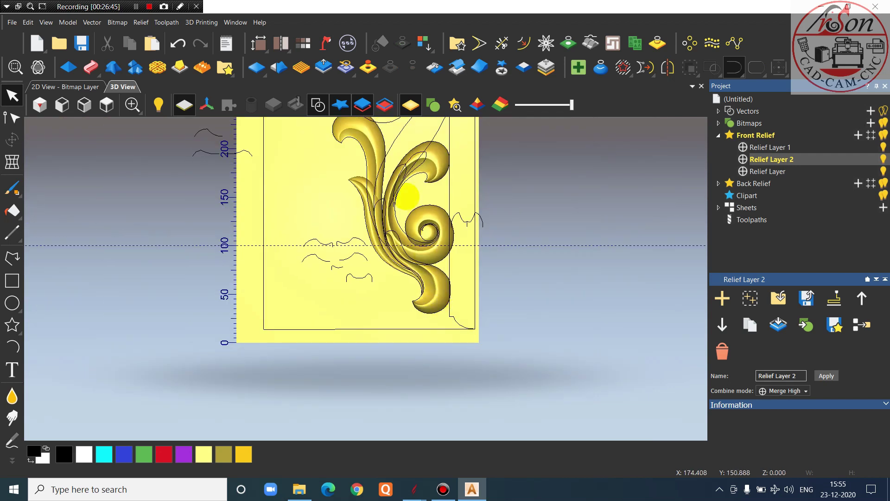
scroll(406, 196, "up", 3)
left_click(369, 197)
scroll(369, 218, "up", 2)
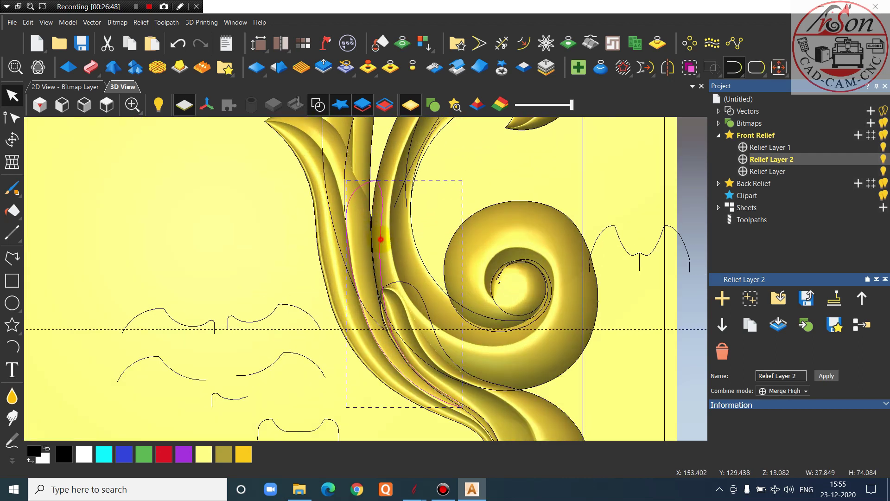
scroll(368, 274, "down", 3)
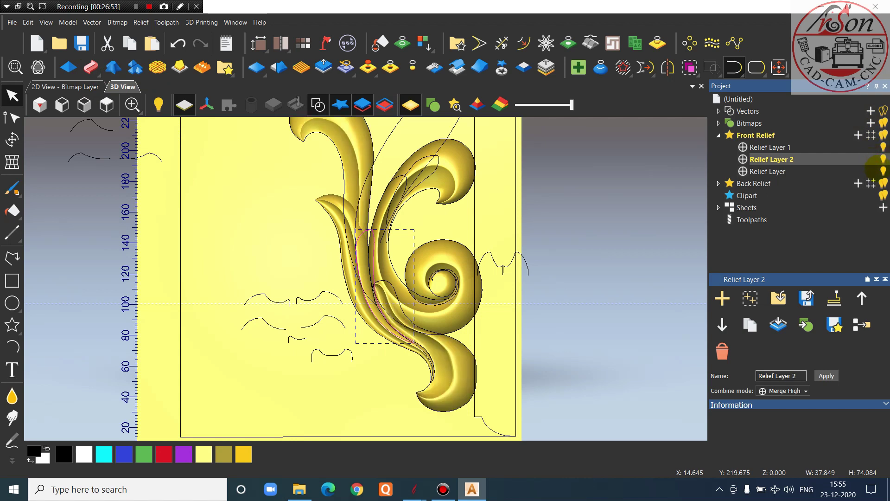
left_click(882, 159)
left_click(882, 159)
left_click(882, 147)
left_click(883, 147)
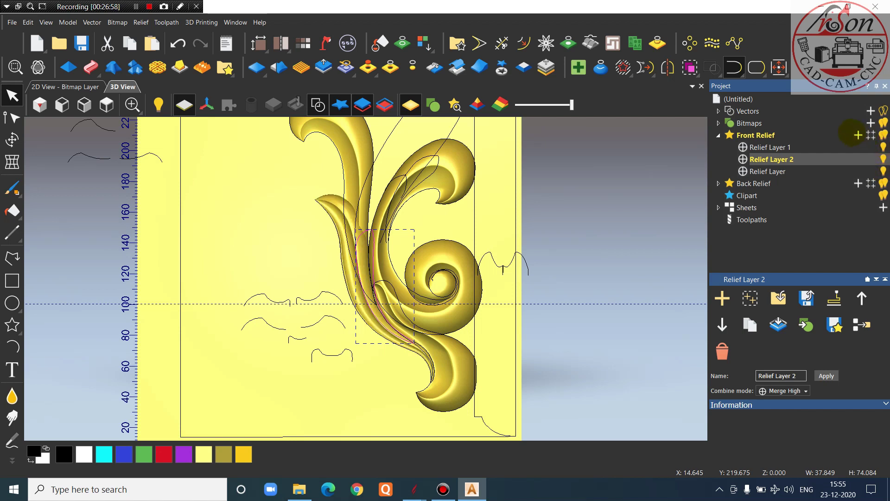
Add a new relief layer above Relief Layer 2 in Front Relief and make it the active layer
left_click(854, 134)
left_click(582, 228)
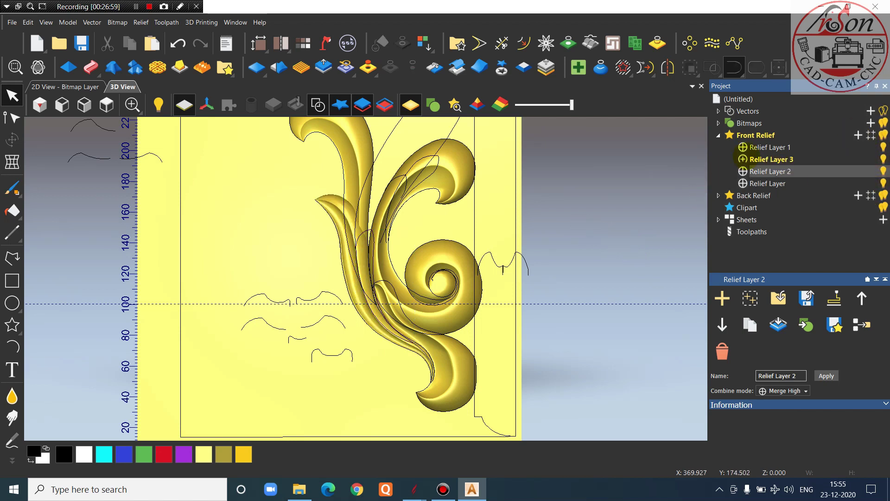
left_click(769, 159)
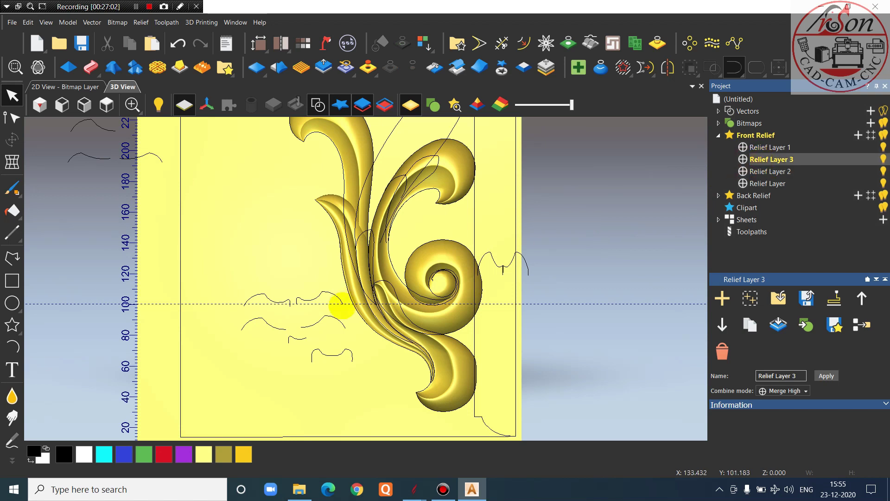
Start a Two Rail Sweep on the small central leaf's rails with the symmetrical valley profile as cross section, reversing the second drive rail
scroll(368, 231, "up", 2)
left_click(375, 177)
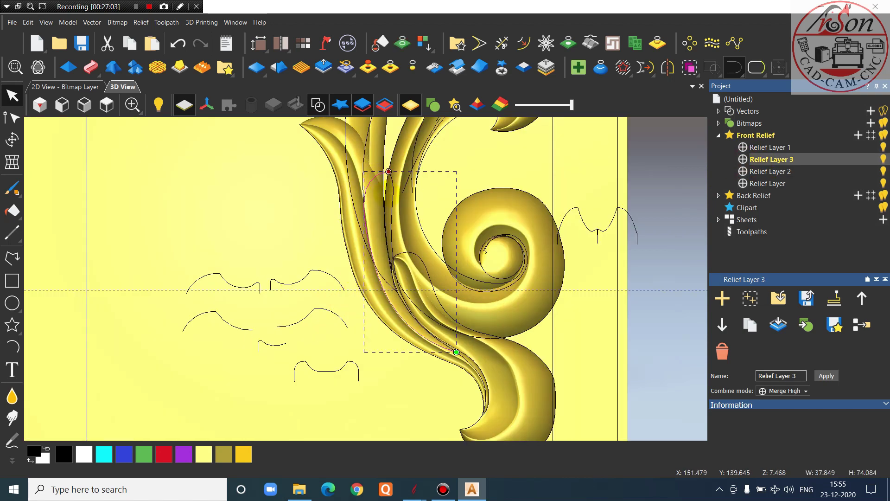
left_click(90, 67)
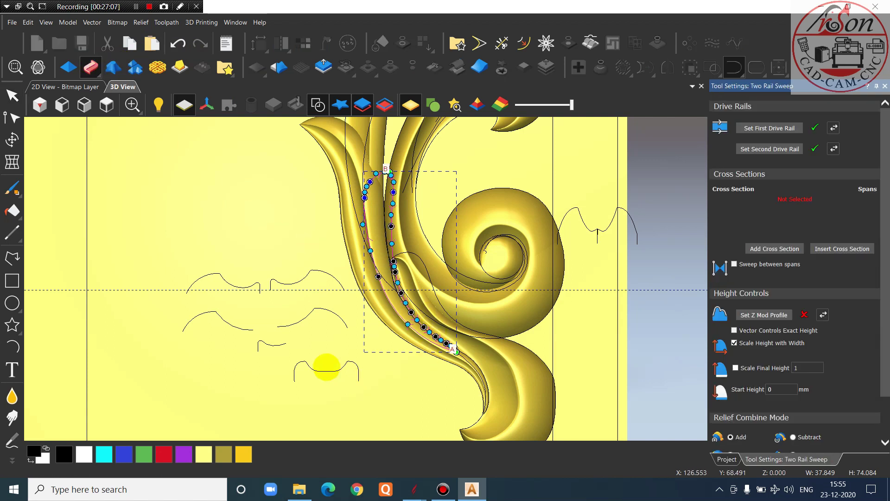
left_click(327, 369)
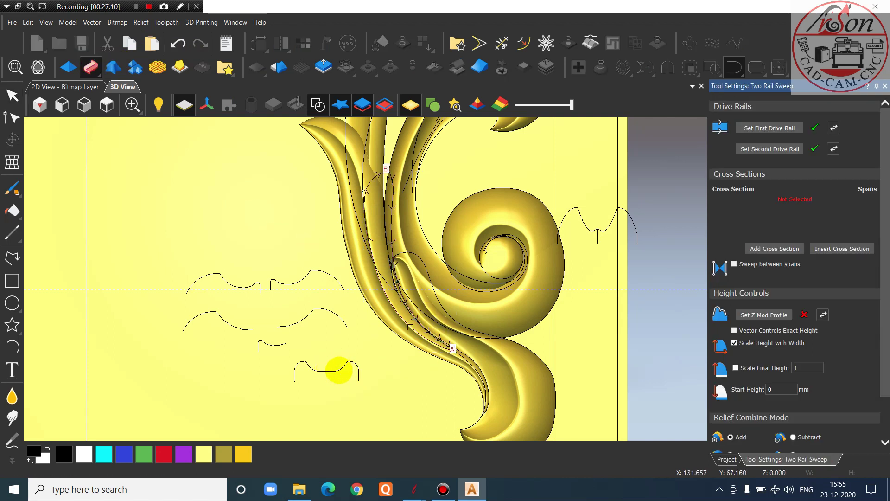
left_click(339, 371)
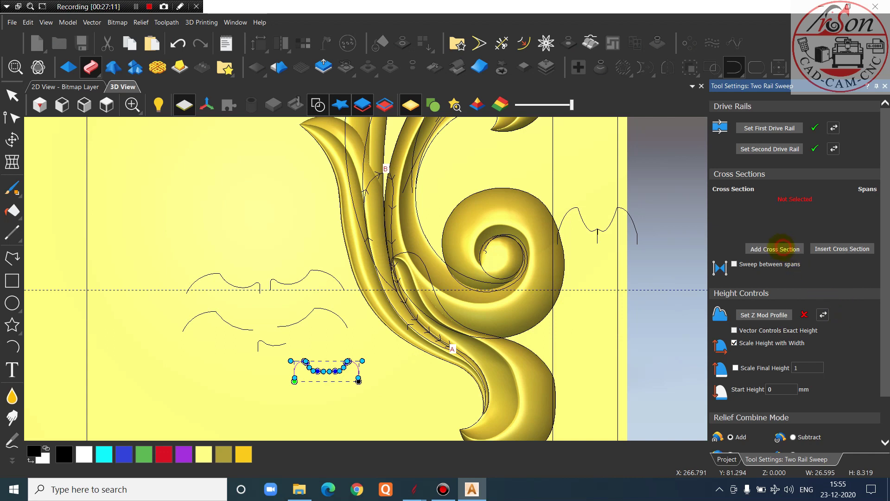
left_click(782, 248)
left_click(834, 148)
Try a final height scale of 9 with start heights of 6 and 8 mm, judging the leaf preview from several angles
scroll(420, 240, "up", 1)
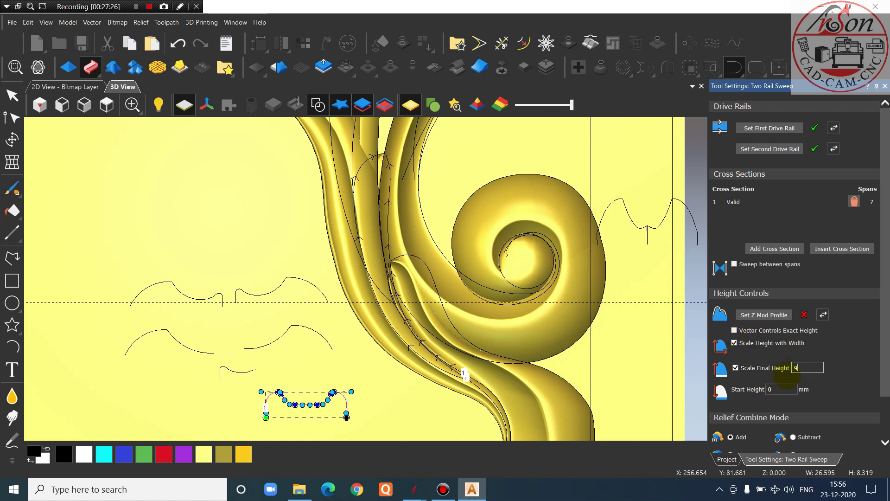
type("6")
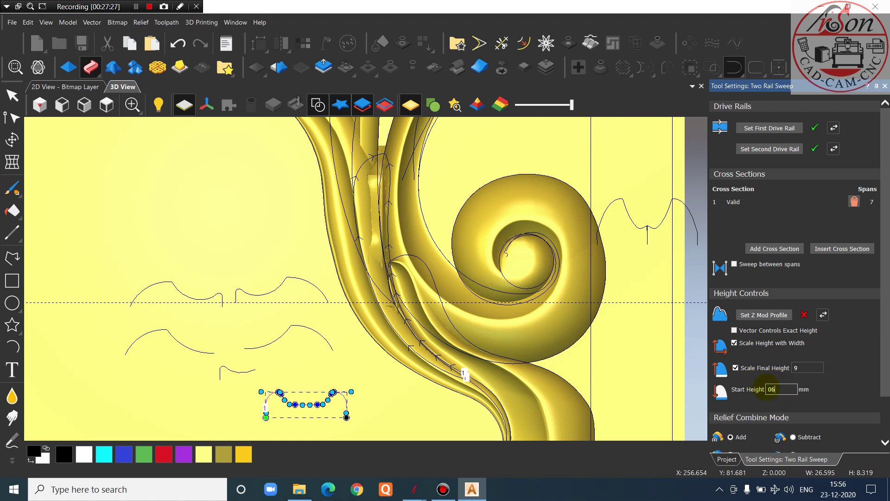
left_click_drag(456, 304, 359, 239)
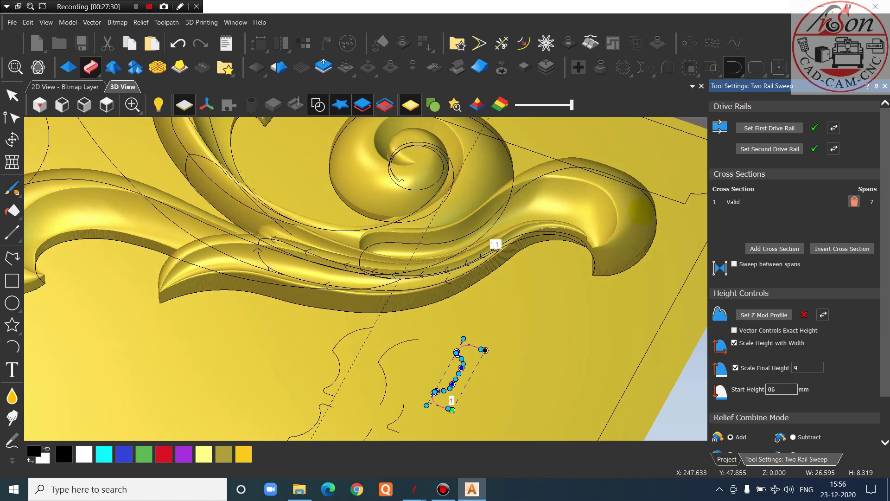
scroll(359, 238, "up", 1)
scroll(359, 239, "up", 2)
left_click_drag(288, 254, 476, 248)
scroll(476, 249, "down", 3)
left_click_drag(514, 273, 381, 288)
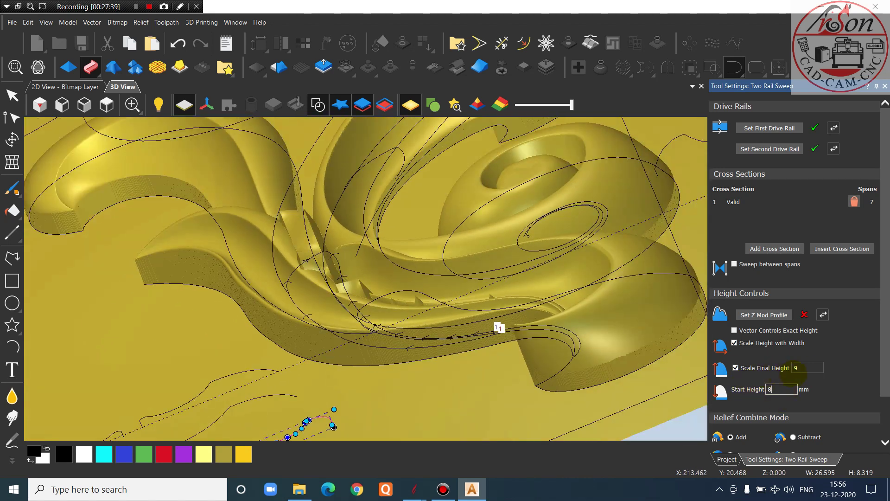
Scale the sweep's final height to 5, set its start height to 10 mm, and apply it with Merge High
left_click(807, 368)
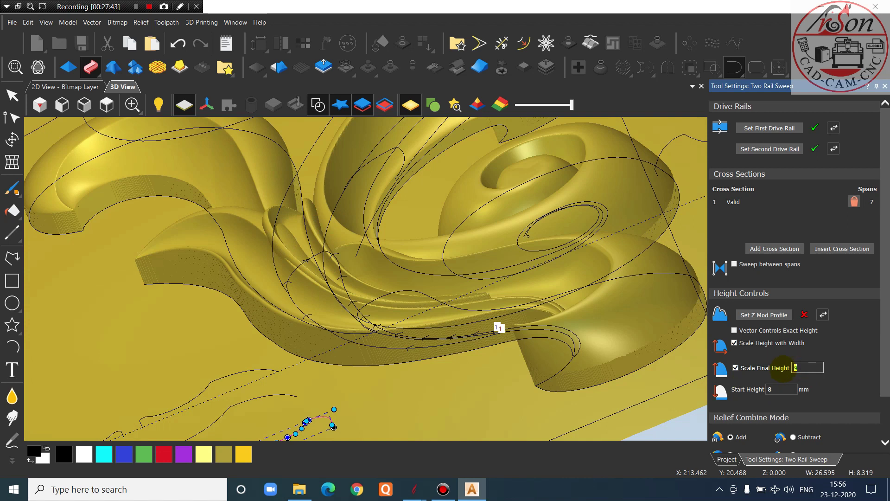
type("7")
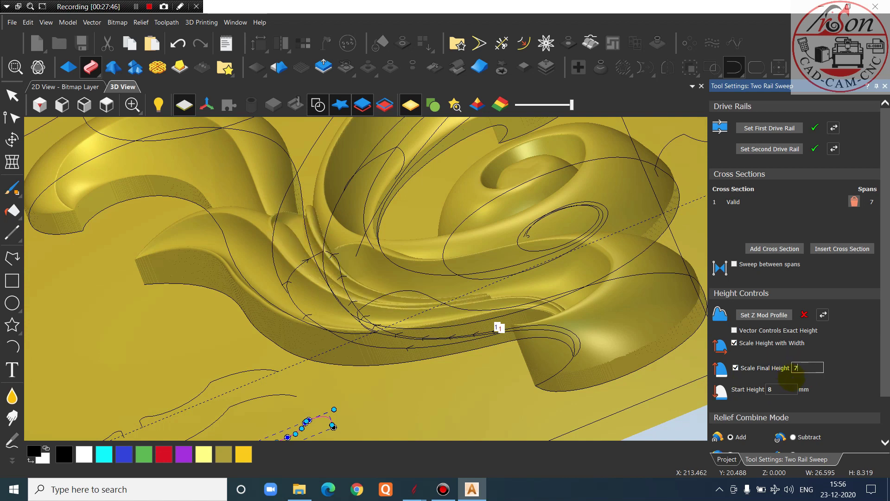
type("10")
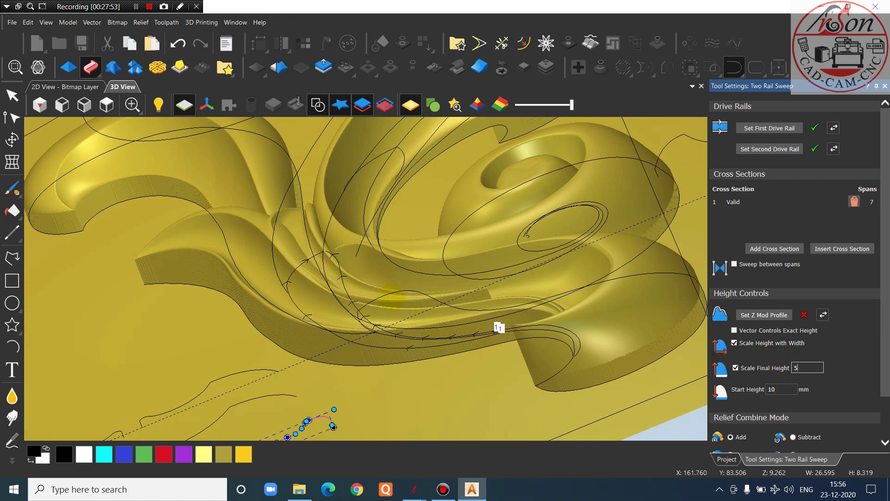
left_click_drag(339, 274, 407, 265)
scroll(581, 328, "down", 3)
scroll(782, 426, "down", 2)
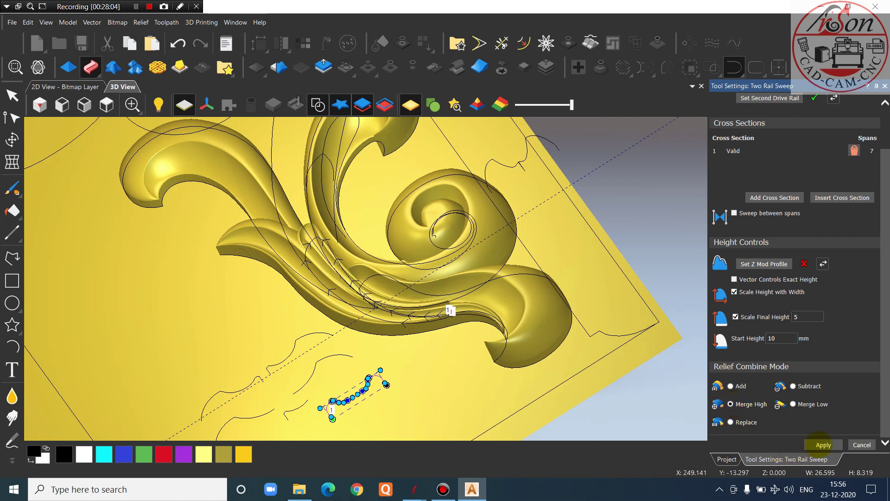
left_click(819, 444)
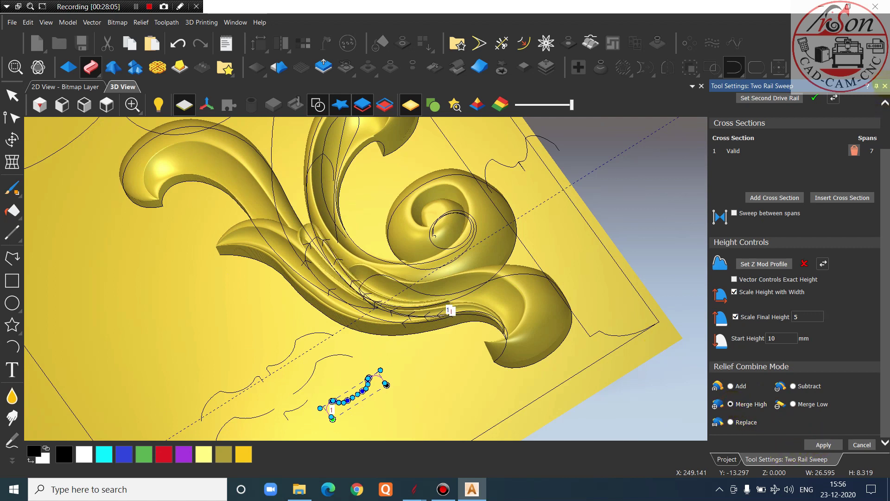
left_click(884, 86)
Hide the vectors and examine the swept central leaf and its transitions into the neighbouring leaves up close
left_click(99, 104)
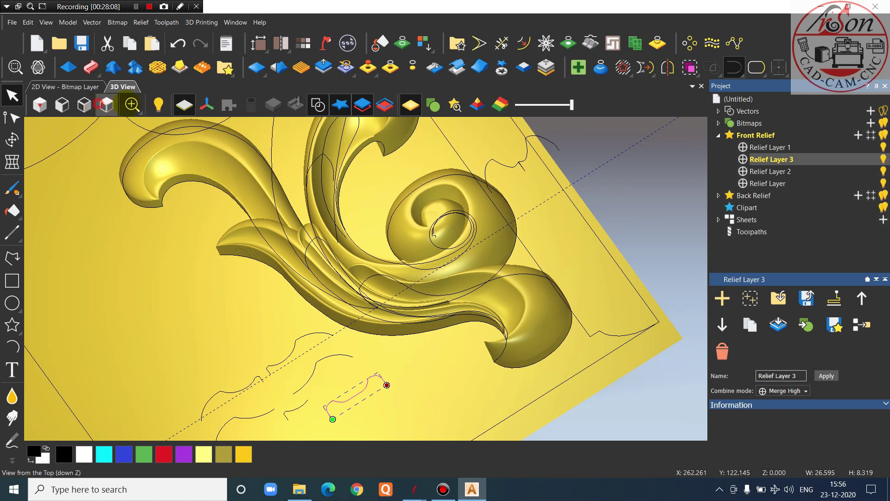
left_click(317, 105)
scroll(445, 357, "up", 3)
left_click_drag(413, 388, 507, 290)
scroll(209, 199, "up", 5)
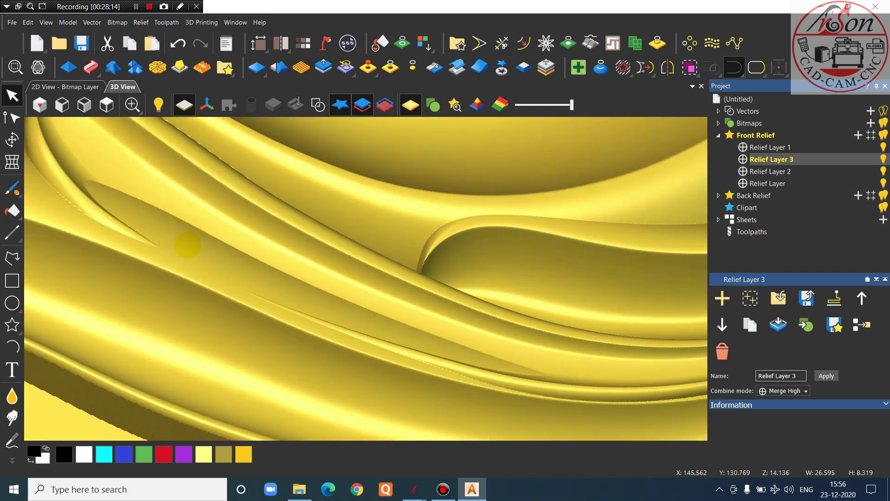
Toggle each Front Relief layer's visibility off and on to identify which part of the ornament it holds
scroll(190, 245, "down", 2)
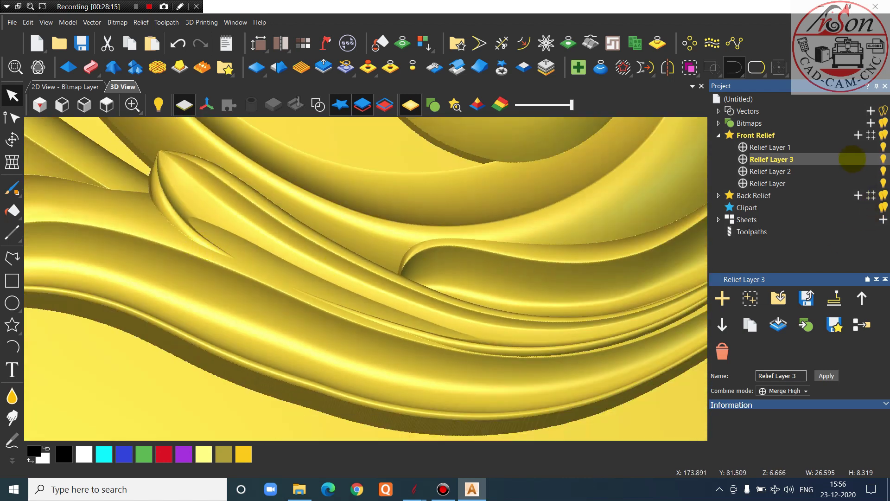
left_click(882, 158)
left_click(882, 158)
left_click(882, 170)
left_click(882, 171)
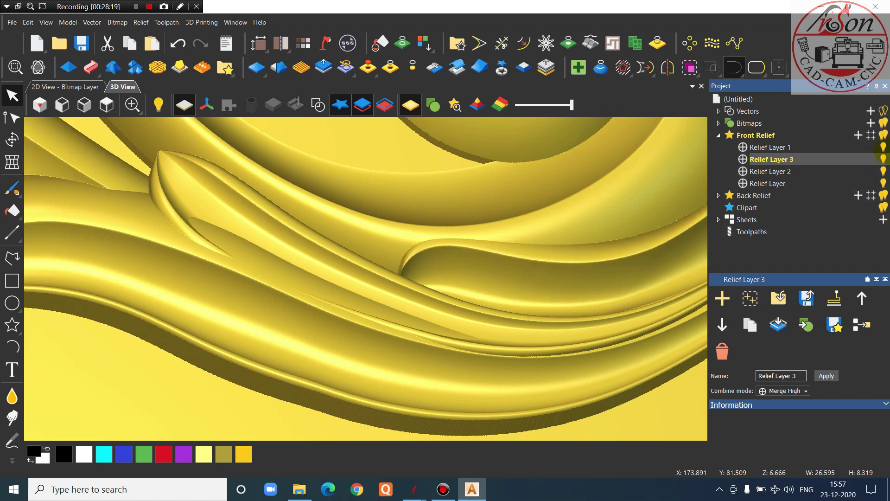
left_click(882, 182)
left_click(882, 182)
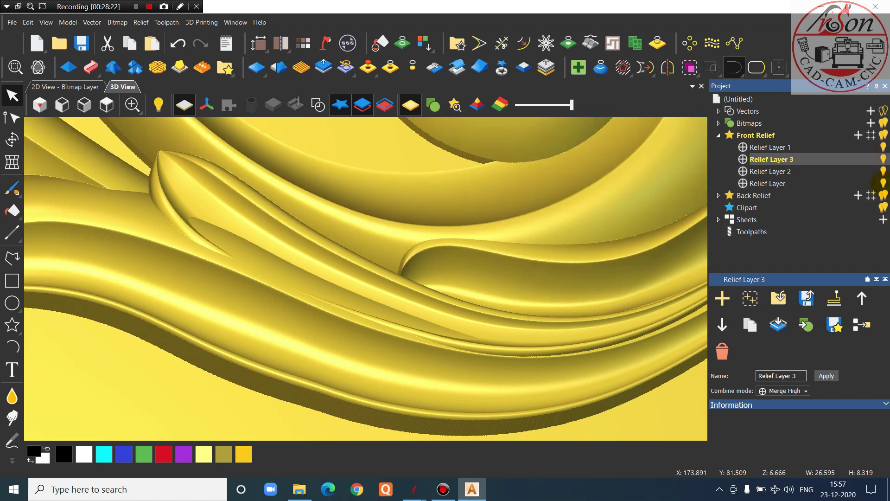
left_click(882, 147)
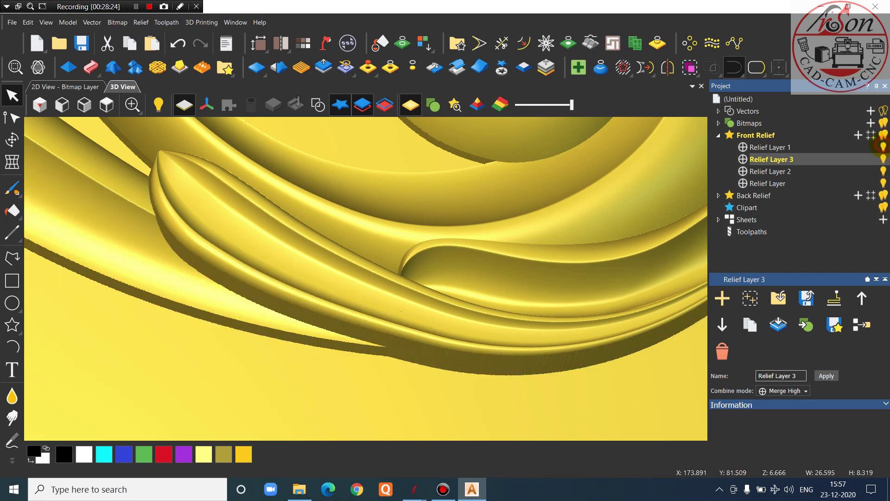
left_click(882, 147)
On Relief Layer 1, use the sculpting eraser to remove the surface overlapping the lower edge of the narrow middle leaf
left_click(865, 147)
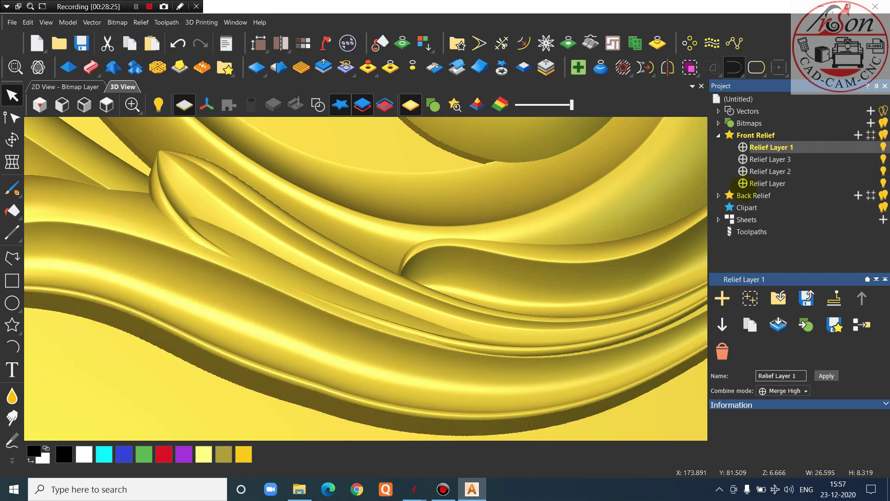
left_click(12, 460)
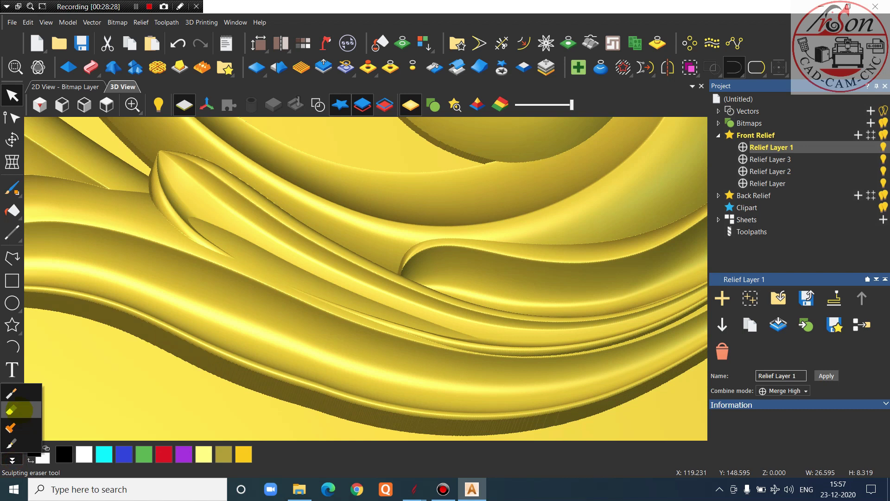
left_click(11, 410)
scroll(281, 250, "up", 5)
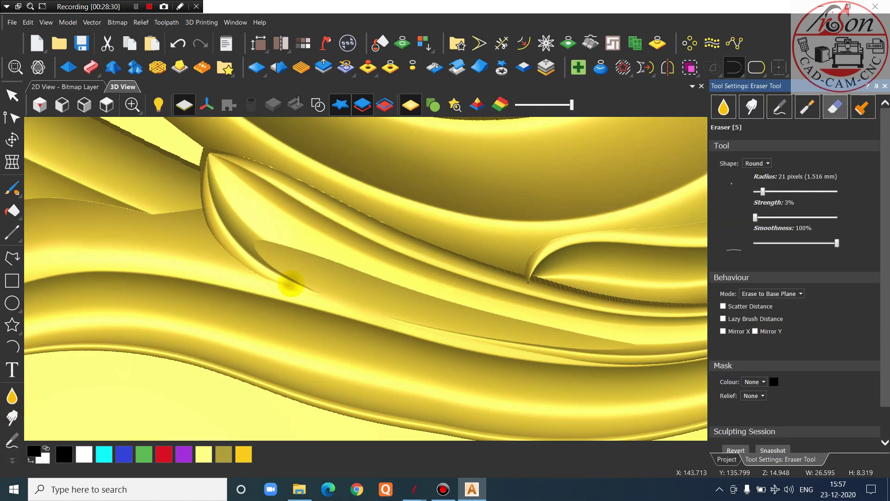
mouse_move(279, 260)
left_mouse_down()
mouse_move(229, 225)
mouse_move(255, 258)
mouse_move(357, 301)
mouse_move(374, 268)
mouse_move(384, 290)
mouse_move(308, 285)
left_mouse_up()
mouse_move(370, 309)
left_mouse_down()
mouse_move(425, 308)
mouse_move(478, 325)
mouse_move(403, 321)
mouse_move(515, 348)
mouse_move(426, 334)
left_mouse_up()
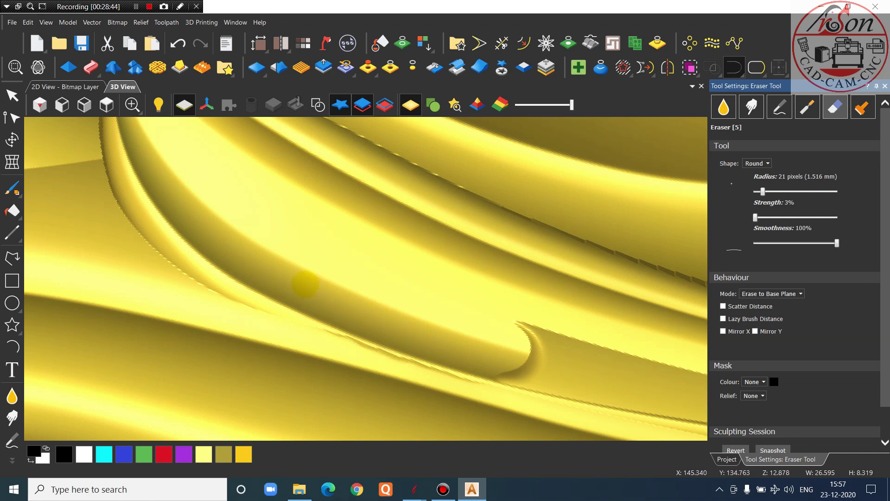
mouse_move(508, 351)
left_mouse_down()
mouse_move(513, 324)
mouse_move(407, 312)
left_mouse_up()
Erase the remaining Relief Layer 1 overlap along the rest of the narrow middle leaf's edge
scroll(521, 361, "down", 6)
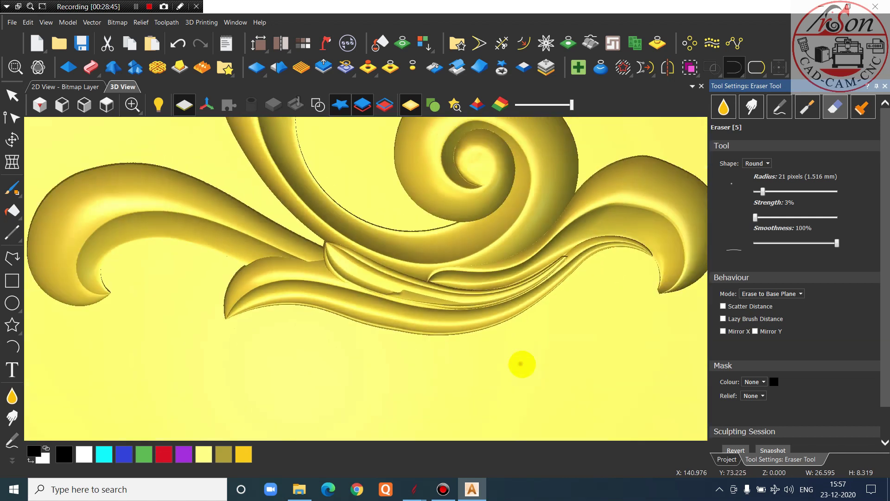
middle_click_drag(391, 394, 536, 266)
middle_click_drag(627, 250, 328, 373)
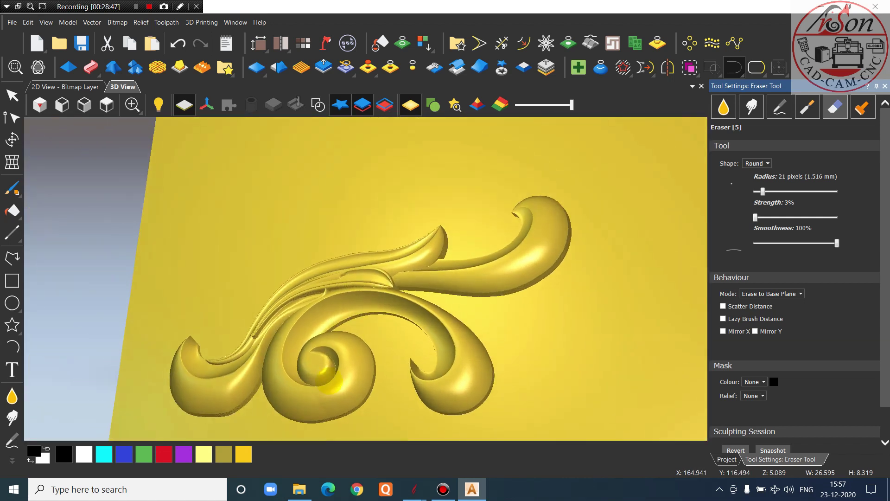
middle_click_drag(473, 200, 493, 292)
scroll(366, 306, "up", 5)
mouse_move(324, 394)
middle_mouse_down()
mouse_move(443, 357)
mouse_move(439, 367)
middle_mouse_up()
scroll(274, 248, "down", 1)
scroll(195, 232, "up", 5)
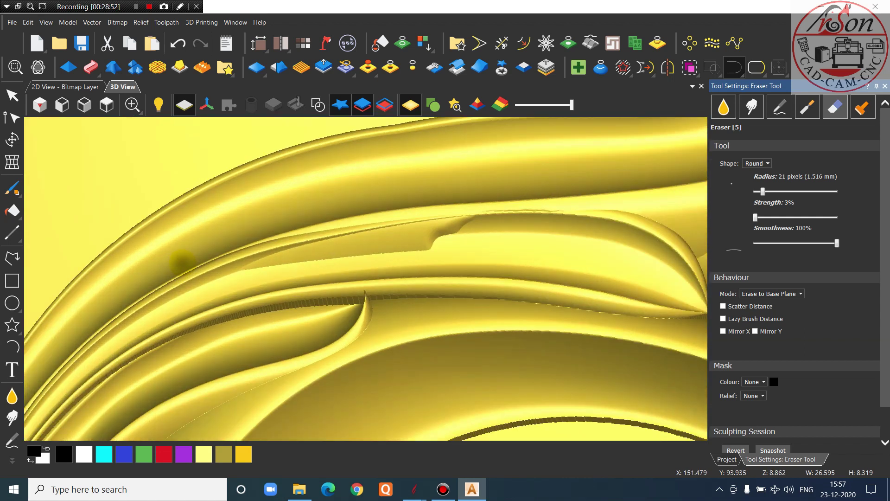
middle_click_drag(181, 262, 433, 229)
mouse_move(417, 228)
left_mouse_down()
mouse_move(167, 260)
mouse_move(417, 227)
mouse_move(328, 232)
left_mouse_up()
mouse_move(380, 224)
left_mouse_down()
mouse_move(507, 209)
mouse_move(433, 218)
left_mouse_up()
scroll(393, 302, "down", 5)
middle_click_drag(393, 302, 516, 351)
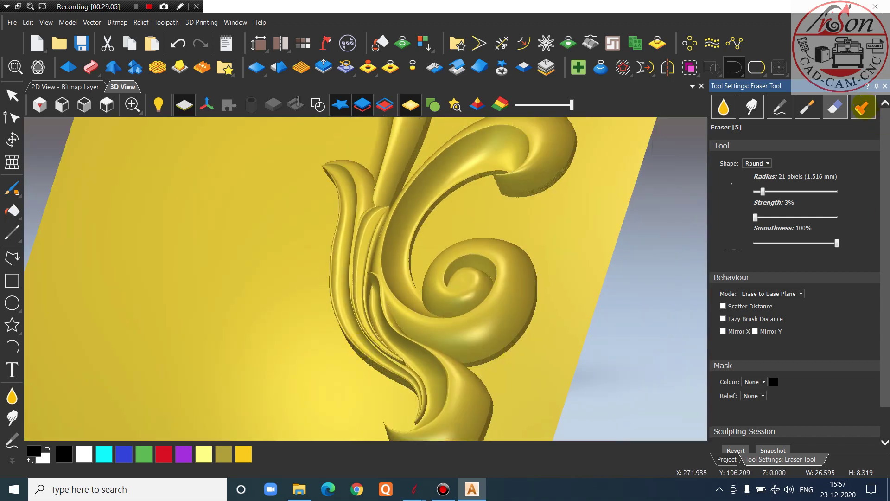
Set the eraser to 1% strength and a 57-pixel radius, and try a stroke at the narrow leaf's blunt end
middle_click_drag(381, 278, 584, 334)
left_click_drag(754, 217, 753, 217)
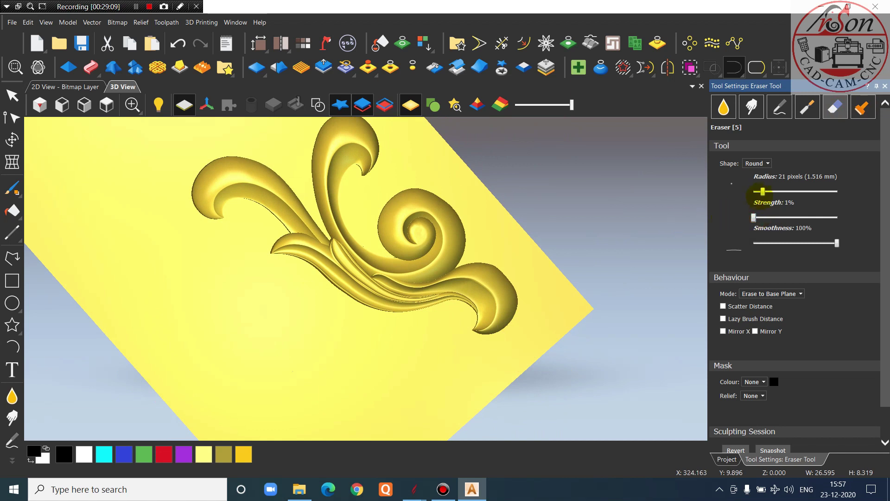
scroll(403, 355, "up", 2)
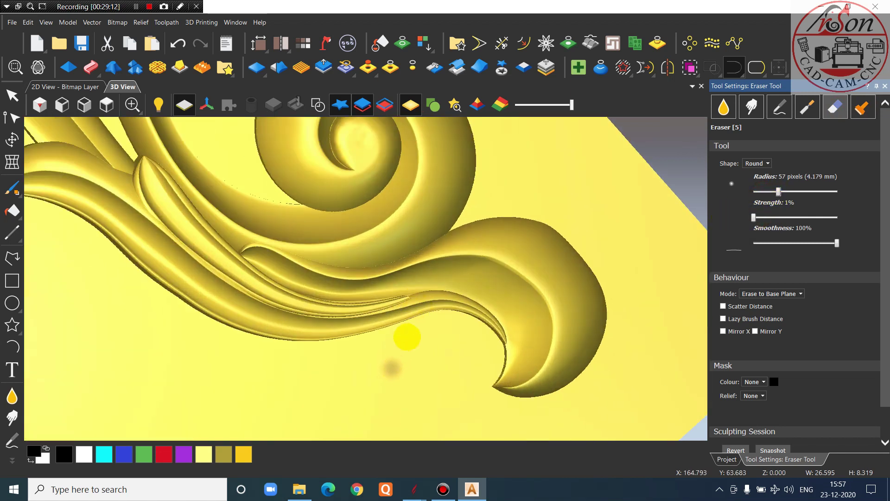
scroll(404, 338, "up", 2)
scroll(399, 301, "up", 2)
left_click_drag(373, 305, 437, 297)
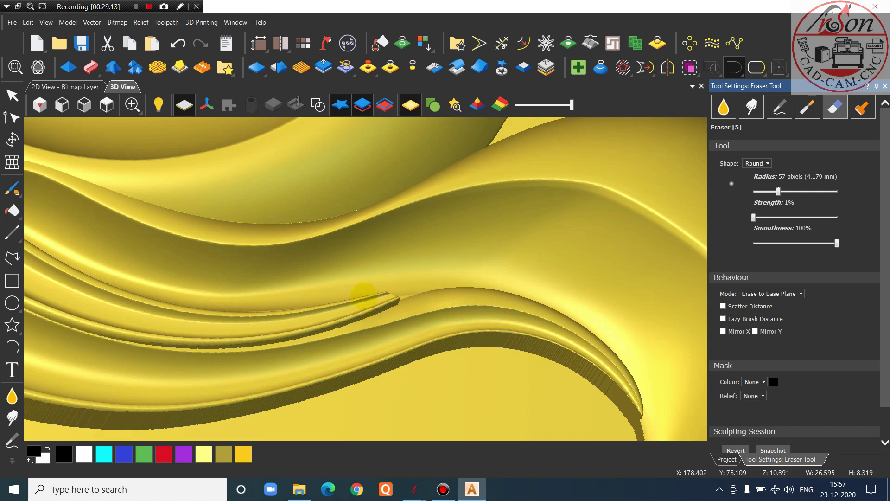
left_click(178, 44)
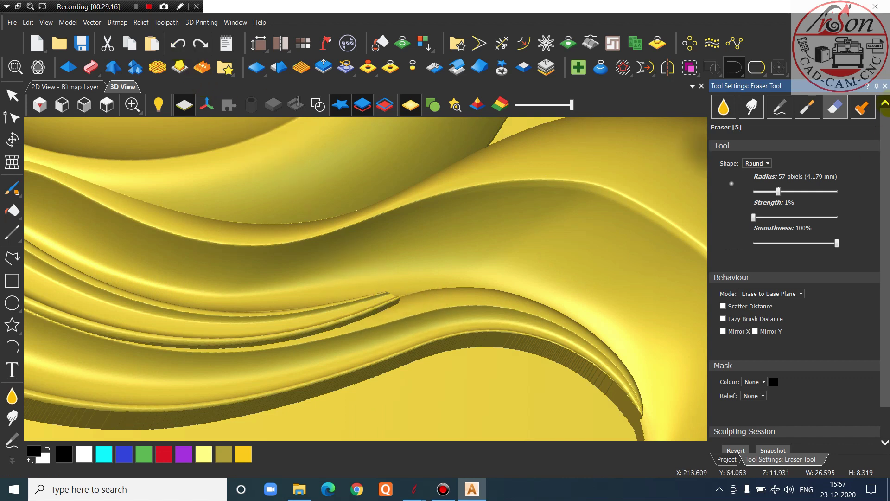
Make Relief Layer 3 the active layer and toggle its visibility off and on to check its shape
key("Escape")
left_click(864, 160)
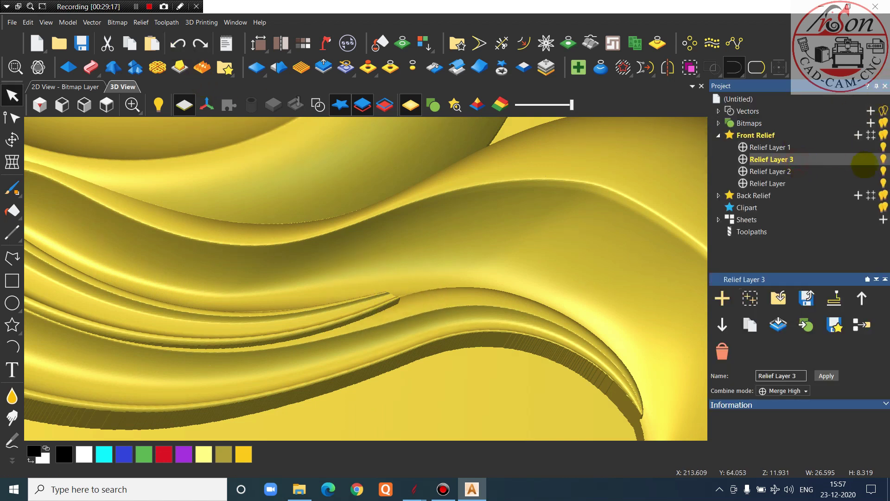
left_click(882, 159)
left_click(882, 159)
scroll(550, 262, "down", 3)
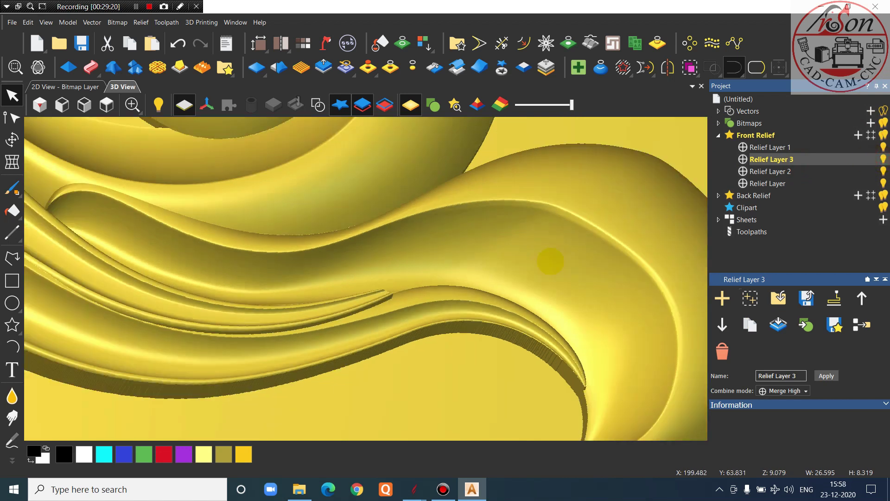
Try to fade the blunt end of the narrow leaf on Relief Layer 3 into the relief with the sculpting eraser
scroll(361, 280, "up", 3)
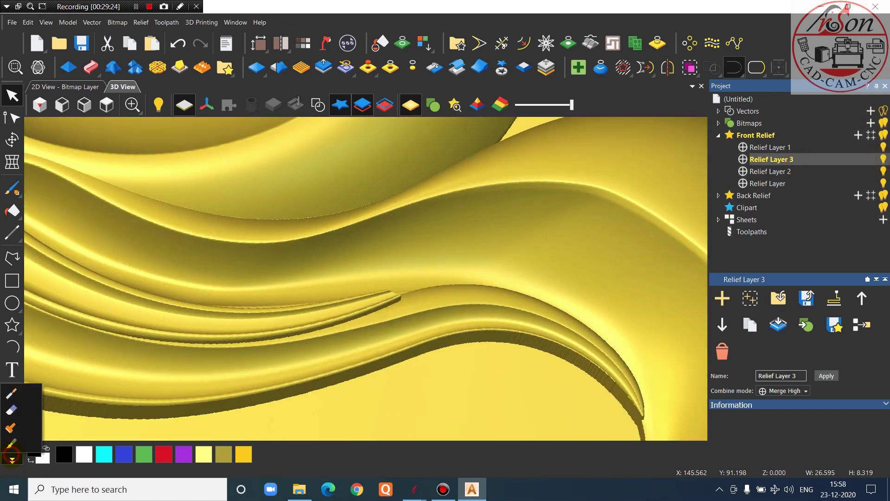
left_click(12, 409)
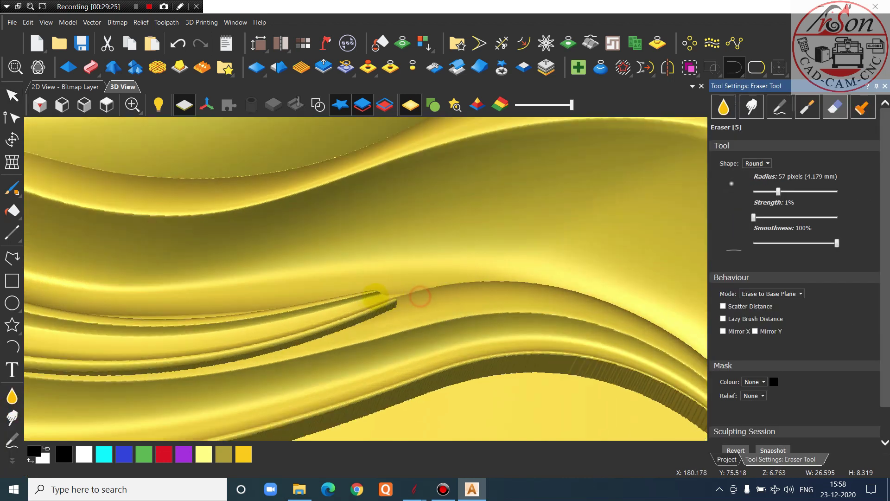
mouse_move(426, 291)
left_mouse_down()
mouse_move(191, 341)
mouse_move(361, 309)
mouse_move(54, 342)
mouse_move(291, 330)
mouse_move(407, 308)
mouse_move(272, 327)
mouse_move(394, 310)
mouse_move(413, 293)
mouse_move(312, 307)
left_mouse_up()
left_click(308, 327)
mouse_move(493, 279)
left_mouse_down()
mouse_move(175, 328)
mouse_move(292, 338)
mouse_move(199, 324)
mouse_move(429, 300)
left_mouse_up()
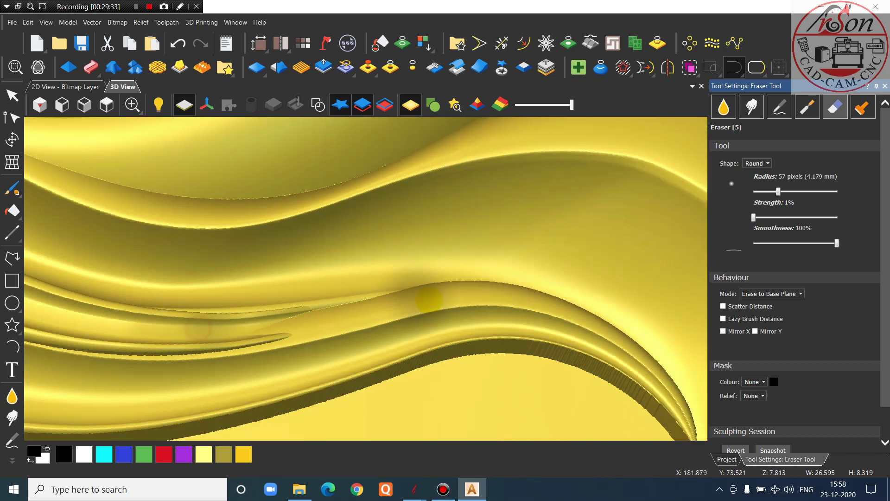
scroll(429, 300, "down", 3)
middle_click_drag(284, 417, 139, 271)
scroll(231, 325, "down", 1)
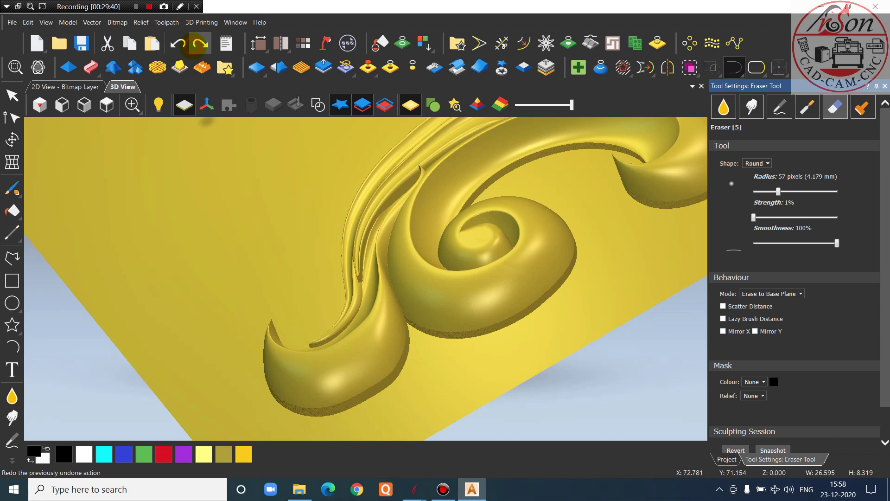
Undo the eraser strokes on the narrow leaf's blunt end
left_click(197, 45)
left_click(198, 44)
scroll(349, 312, "down", 2)
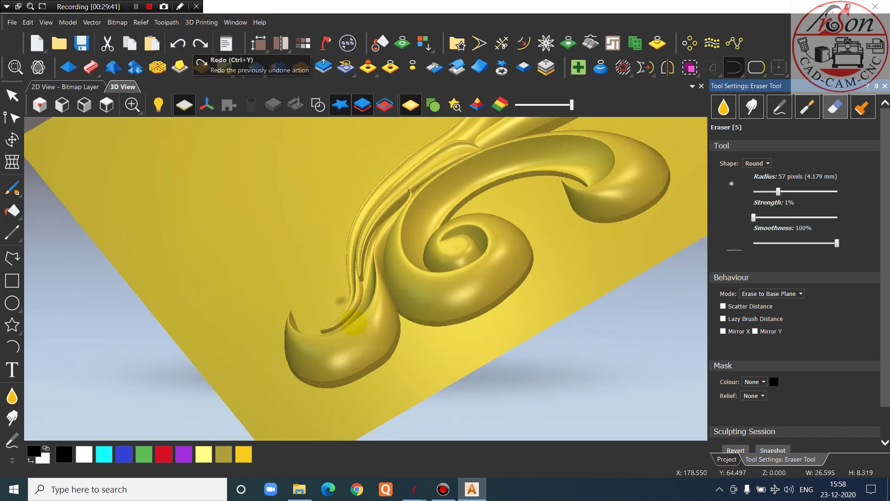
Try to pull the narrow leaf's blunt end into a tapered tip with the Smudge tool at 30-pixel radius and 28% strength
middle_click_drag(355, 318, 652, 304)
scroll(389, 270, "up", 5)
middle_click_drag(180, 355, 176, 418)
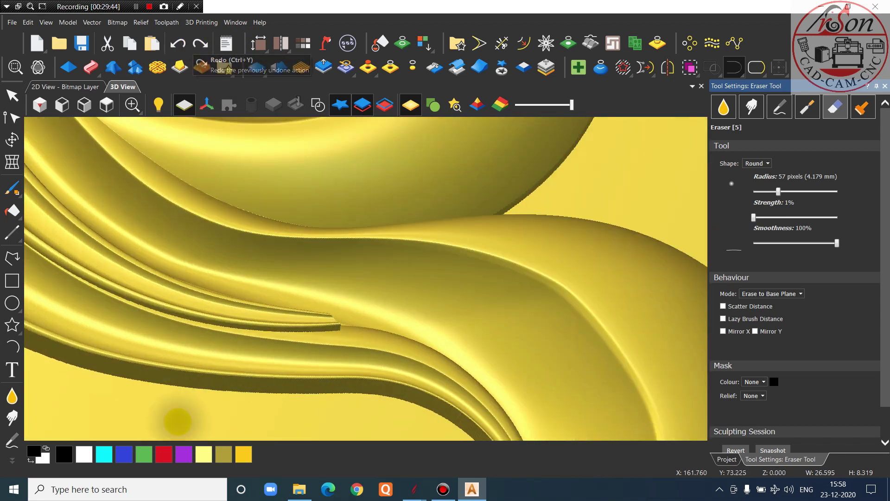
left_click(107, 104)
scroll(408, 330, "up", 5)
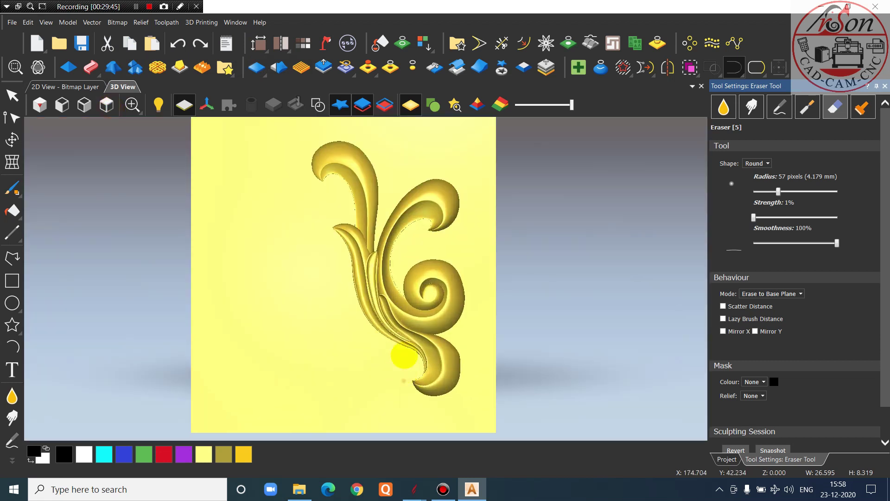
scroll(408, 329, "up", 5)
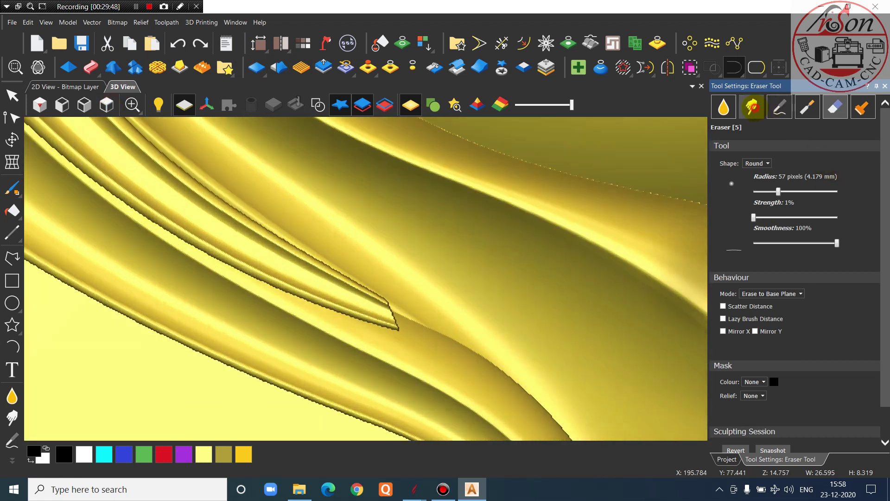
left_click(752, 107)
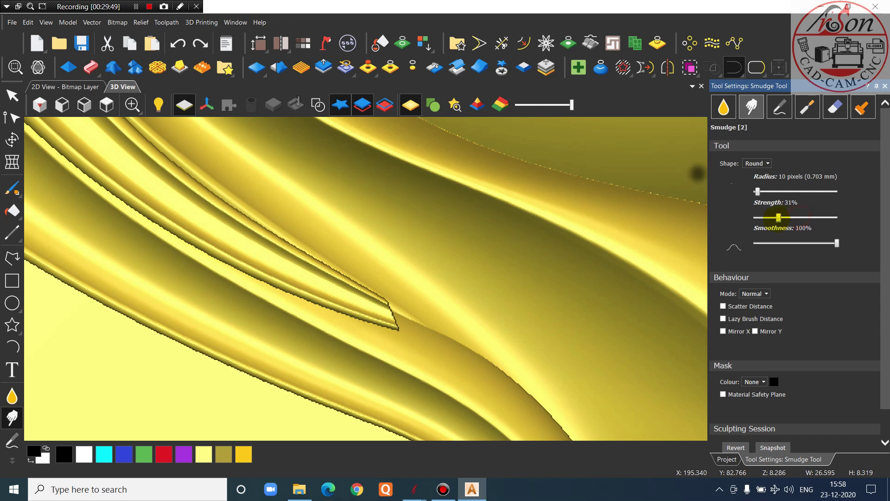
scroll(377, 318, "up", 3)
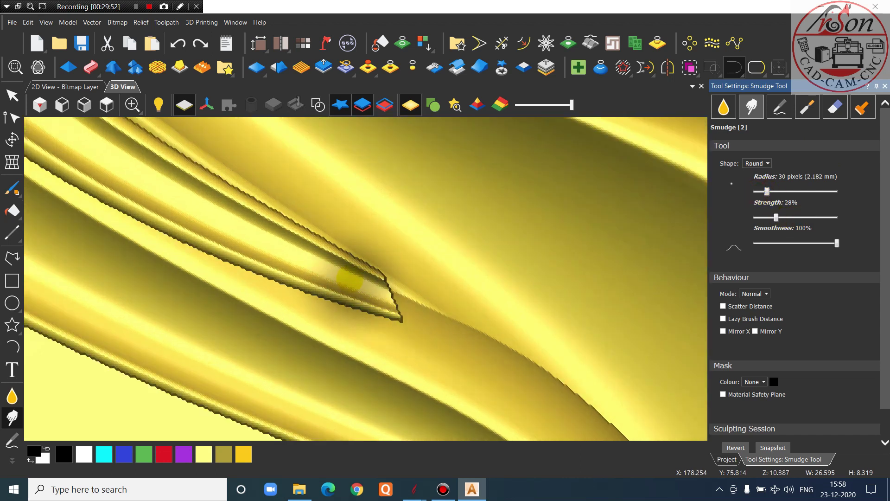
left_click_drag(419, 306, 431, 314)
left_click_drag(379, 286, 447, 322)
mouse_move(358, 290)
left_mouse_down()
mouse_move(443, 314)
mouse_move(354, 281)
mouse_move(359, 287)
left_mouse_up()
mouse_move(425, 315)
left_mouse_down()
mouse_move(494, 338)
mouse_move(597, 402)
mouse_move(416, 326)
mouse_move(536, 369)
mouse_move(543, 360)
mouse_move(620, 422)
mouse_move(520, 357)
mouse_move(514, 371)
mouse_move(433, 342)
left_mouse_up()
mouse_move(359, 290)
left_mouse_down()
mouse_move(302, 278)
mouse_move(320, 301)
mouse_move(333, 273)
mouse_move(398, 302)
mouse_move(298, 249)
mouse_move(324, 285)
mouse_move(365, 288)
mouse_move(512, 357)
left_mouse_up()
Inspect the smudged tip from another angle and undo the smudge strokes on the narrow leaf
scroll(512, 360, "down", 3)
middle_click_drag(232, 375, 259, 153)
middle_click_drag(453, 388, 91, 369)
scroll(364, 259, "up", 5)
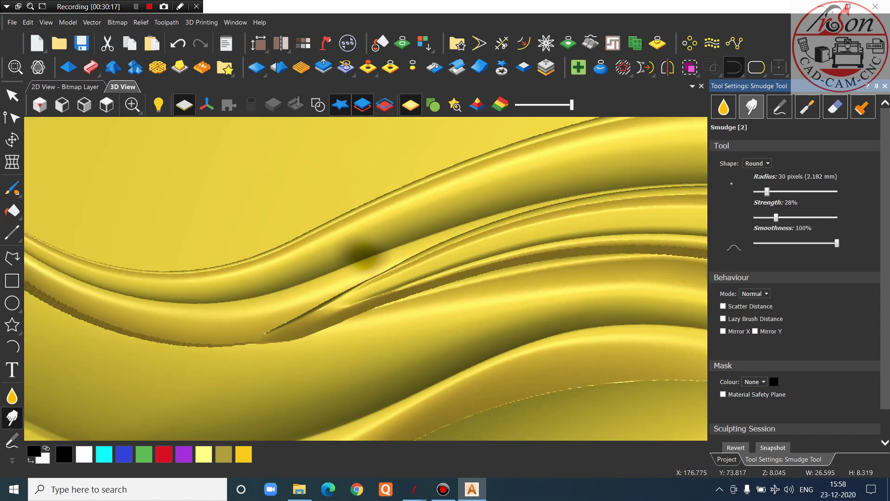
middle_click_drag(357, 378, 353, 328)
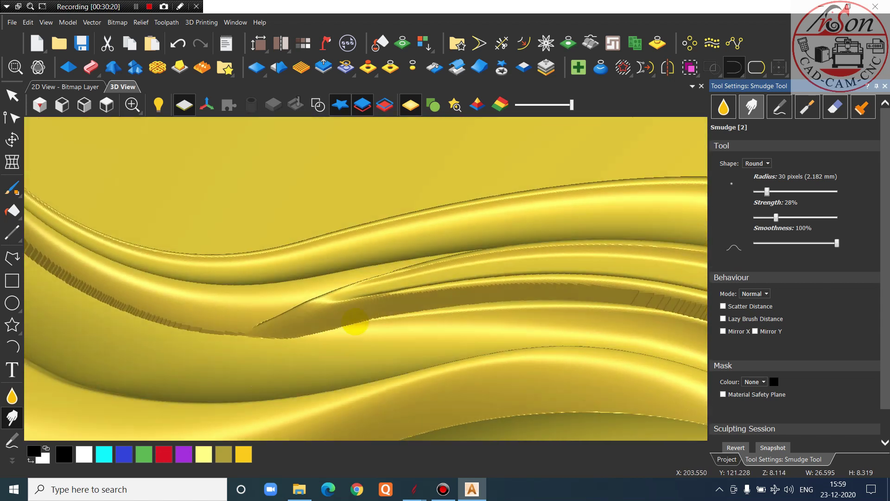
left_click(178, 42)
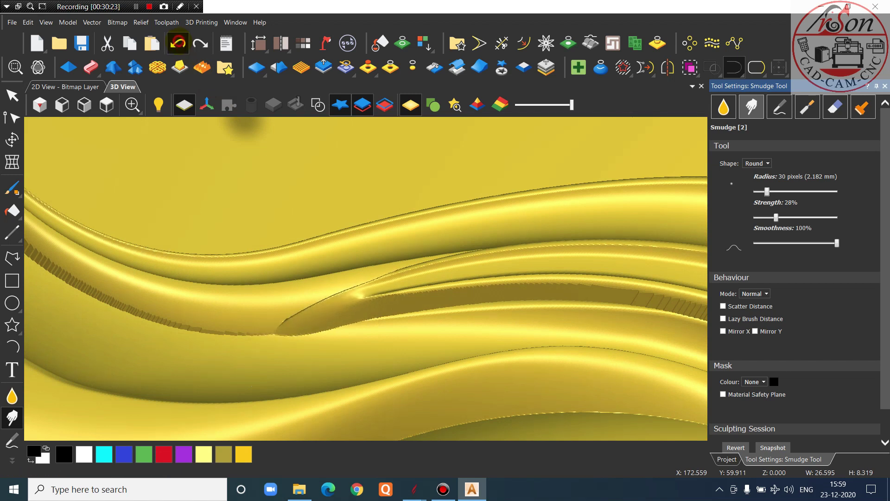
left_click(178, 42)
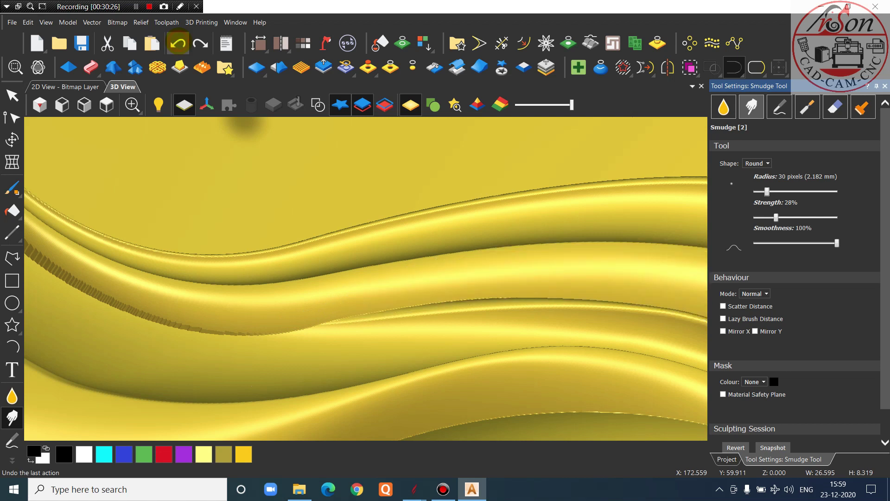
left_click(199, 43)
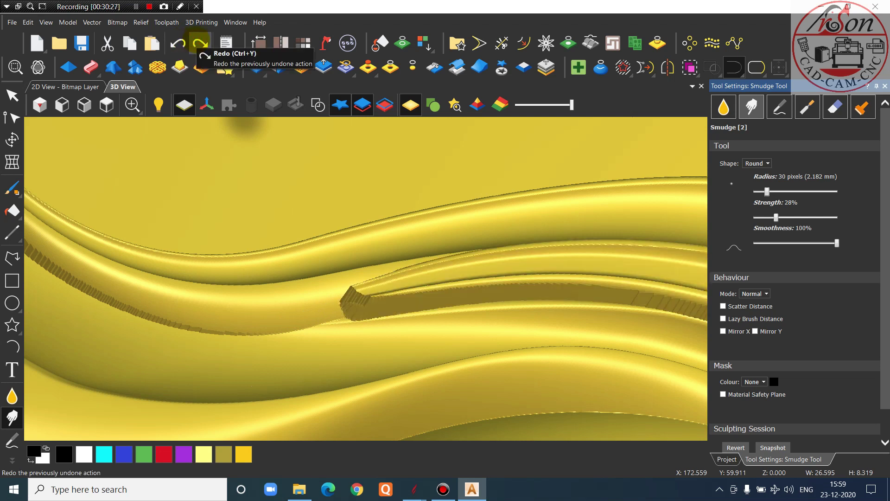
left_click(178, 43)
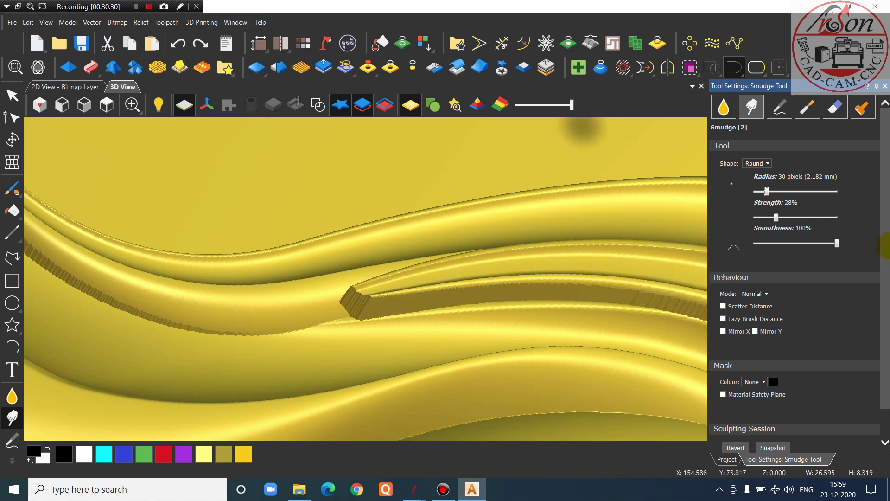
Fade the narrow leaf's blunt end into the relief with the eraser at 400-pixel radius and 1% strength, and finish sculpting
left_click(834, 106)
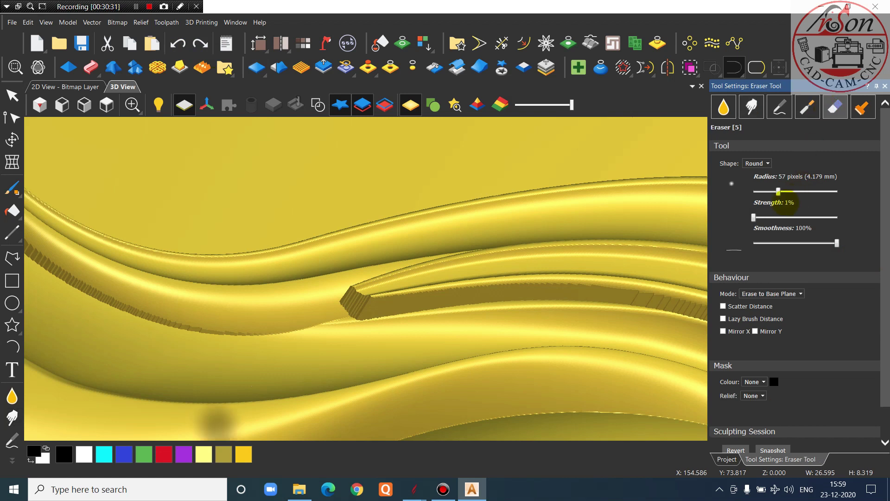
left_click_drag(886, 203, 889, 203)
scroll(213, 330, "down", 4)
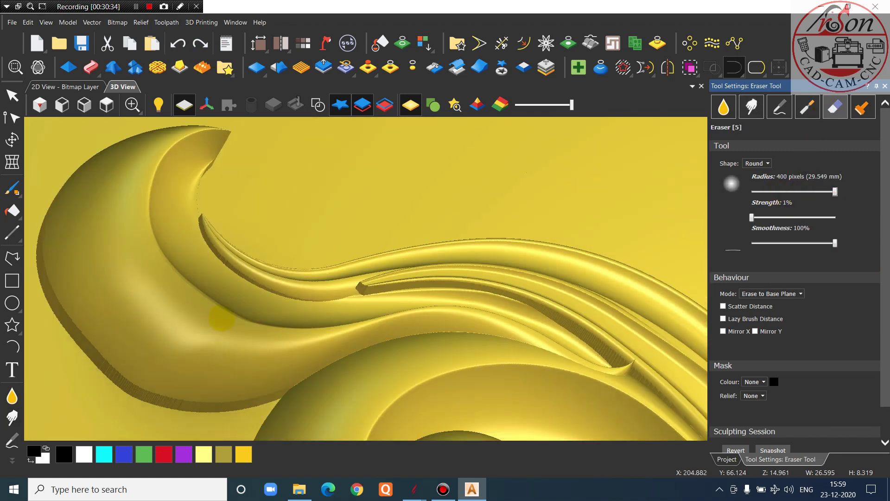
scroll(221, 319, "up", 2)
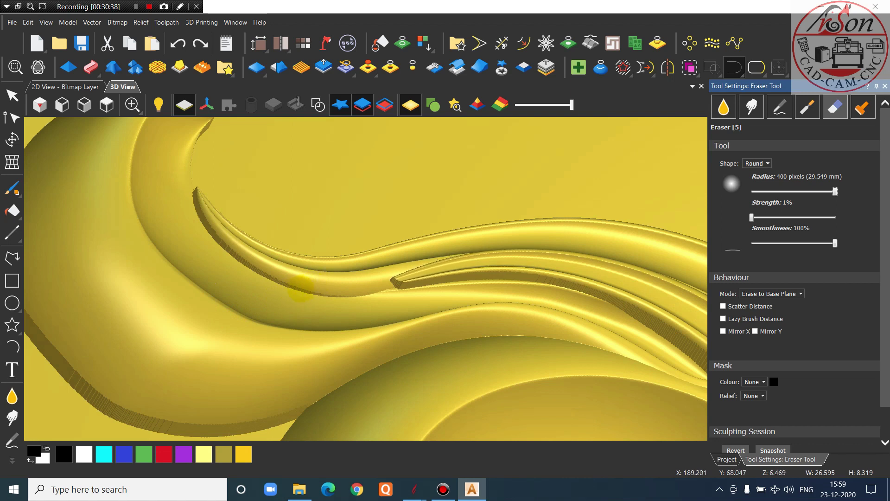
mouse_move(304, 301)
left_mouse_down()
mouse_move(361, 291)
mouse_move(307, 317)
left_mouse_up()
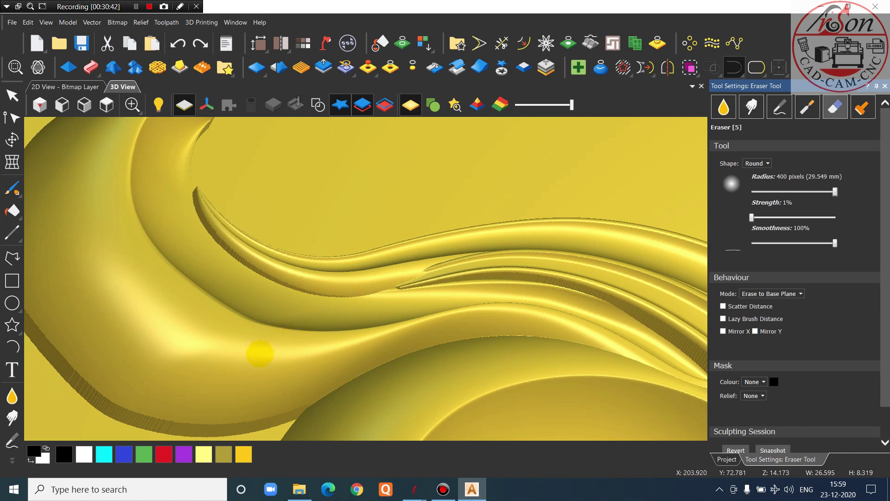
left_click_drag(350, 329, 272, 338)
scroll(272, 338, "down", 3)
middle_click_drag(273, 338, 463, 373)
key("Escape")
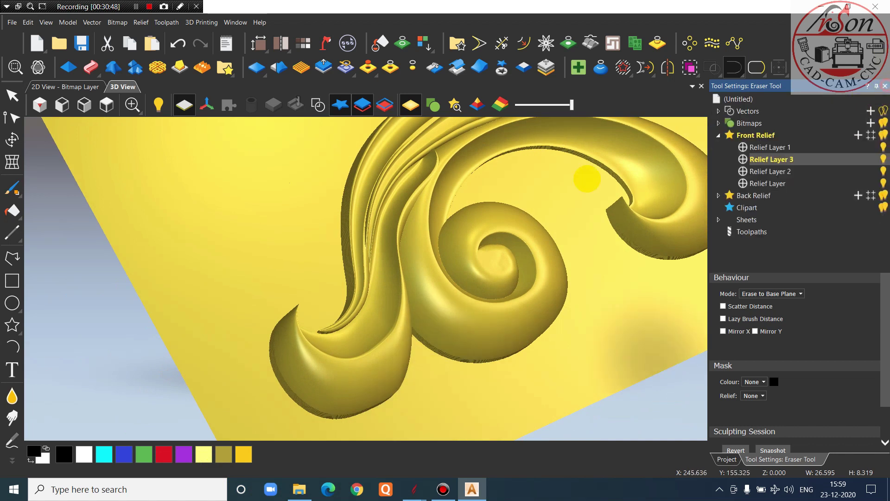
Examine the whole scroll ornament and its leaf blends from the top
left_click(107, 105)
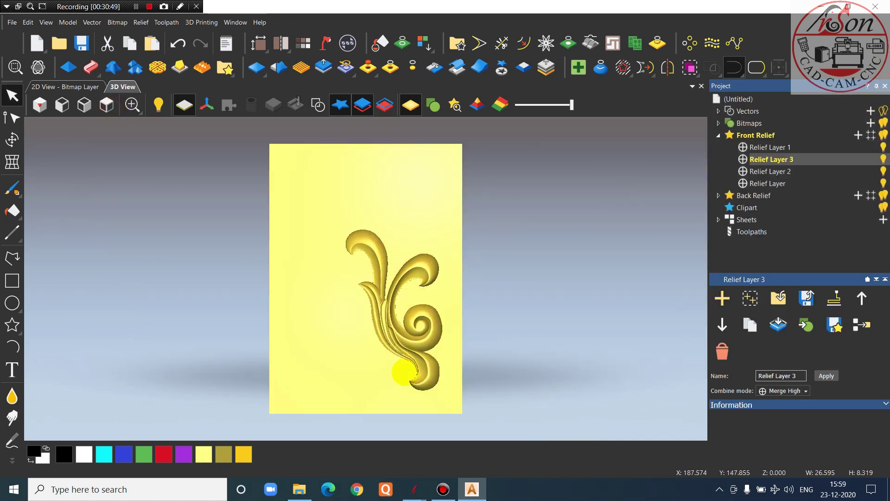
scroll(398, 369, "up", 5)
scroll(394, 370, "down", 3)
scroll(354, 194, "up", 1)
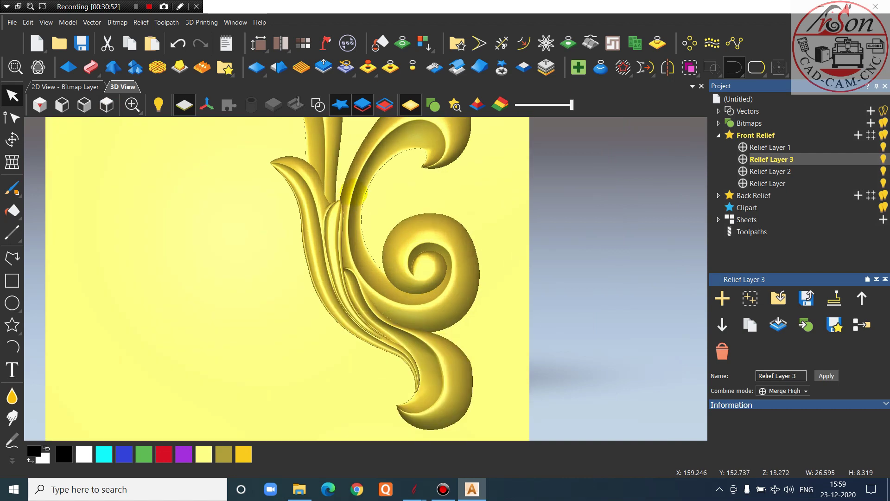
scroll(362, 185, "down", 2)
scroll(365, 161, "up", 1)
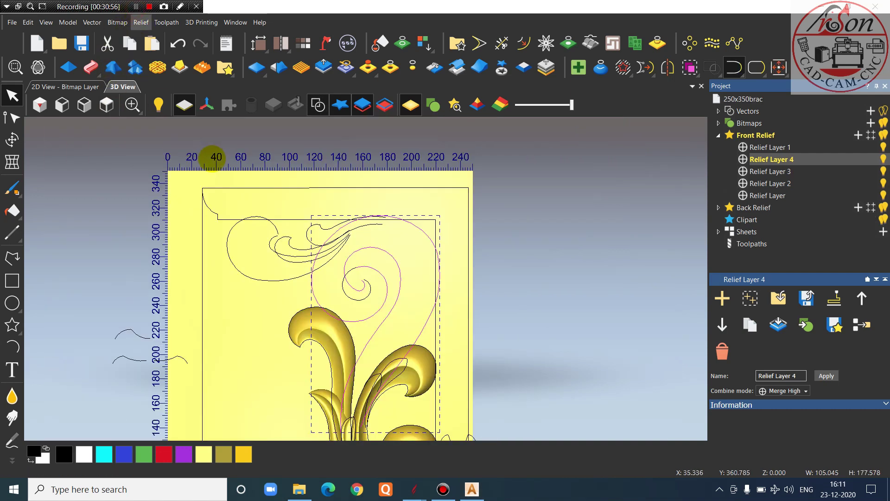
Start a Two Rail Sweep along the large upper spiral scroll's two rails and reverse the first rail's direction
left_click(90, 67)
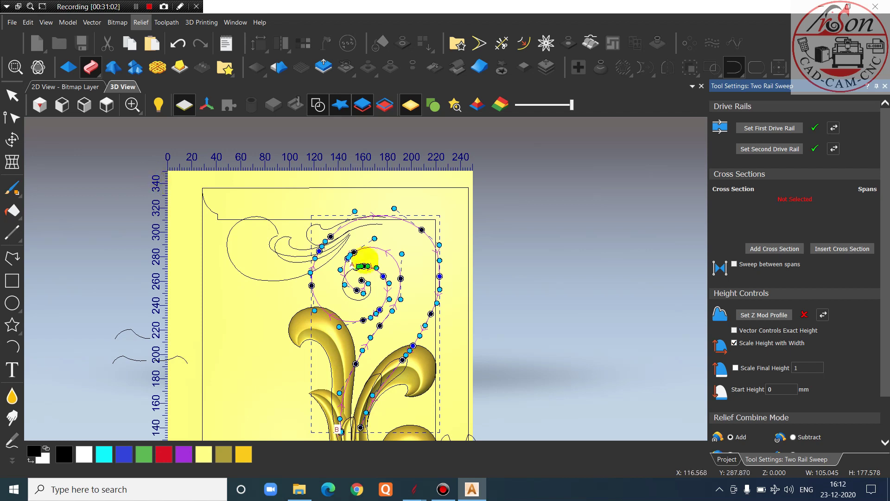
scroll(404, 355, "up", 2)
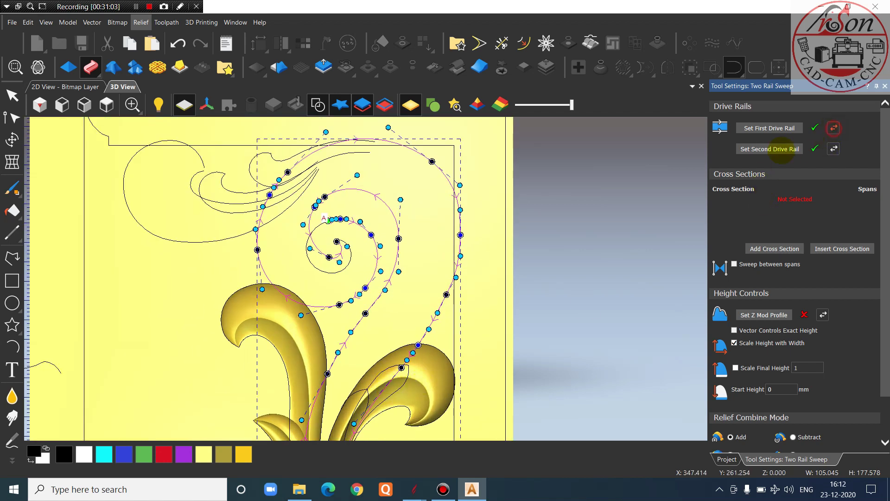
scroll(397, 244, "up", 2)
scroll(360, 252, "down", 6)
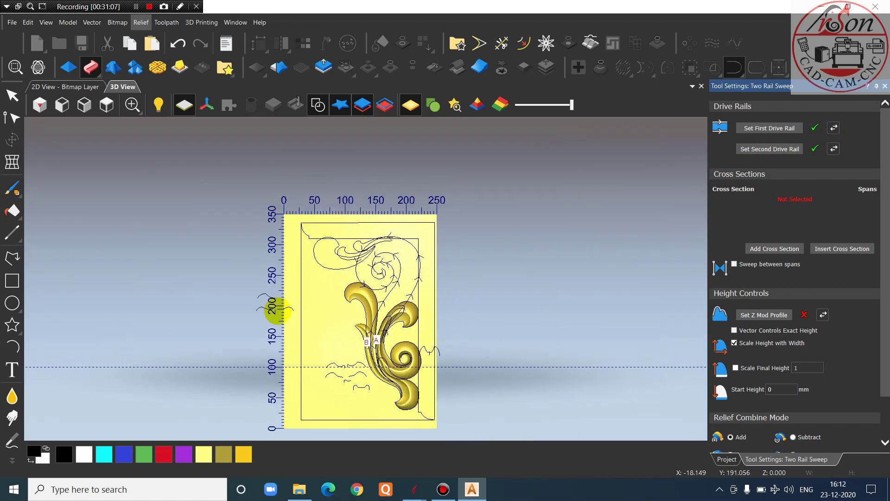
Try the right-hand curve of the upper profile pair as the sweep's cross section and remove it again
scroll(283, 304, "up", 4)
scroll(292, 301, "down", 2)
scroll(458, 400, "up", 2)
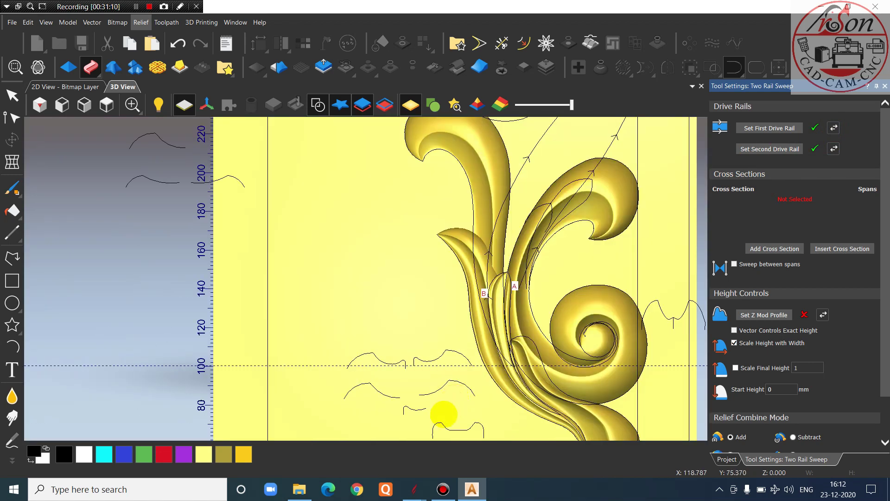
left_click(444, 351)
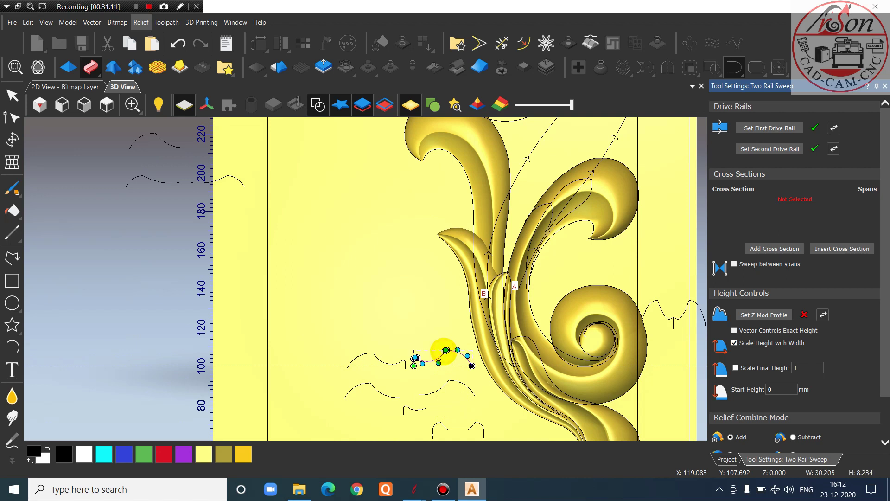
left_click(768, 244)
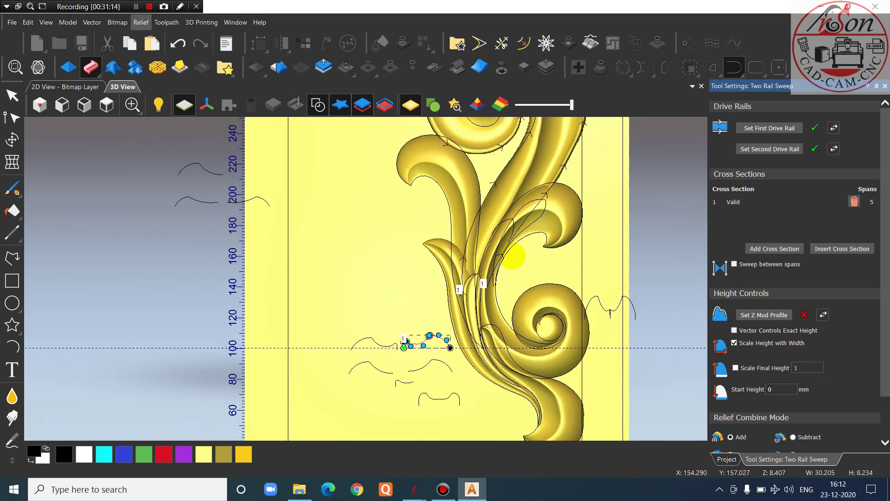
scroll(399, 326, "down", 5)
scroll(395, 346, "up", 2)
scroll(394, 347, "up", 2)
left_click(853, 201)
Add the left-hand curve of the upper profile pair as the sweep's cross section
left_click(339, 270)
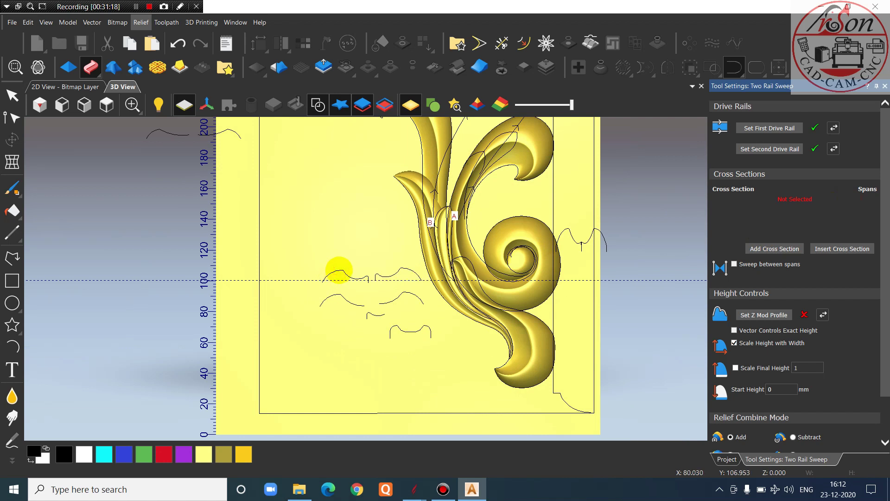
left_click(345, 272)
scroll(346, 272, "up", 1)
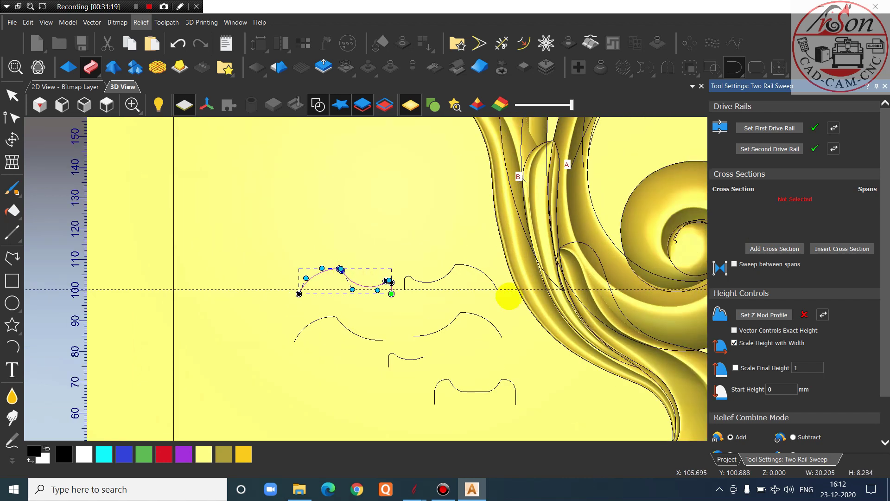
left_click(774, 249)
scroll(518, 286, "down", 4)
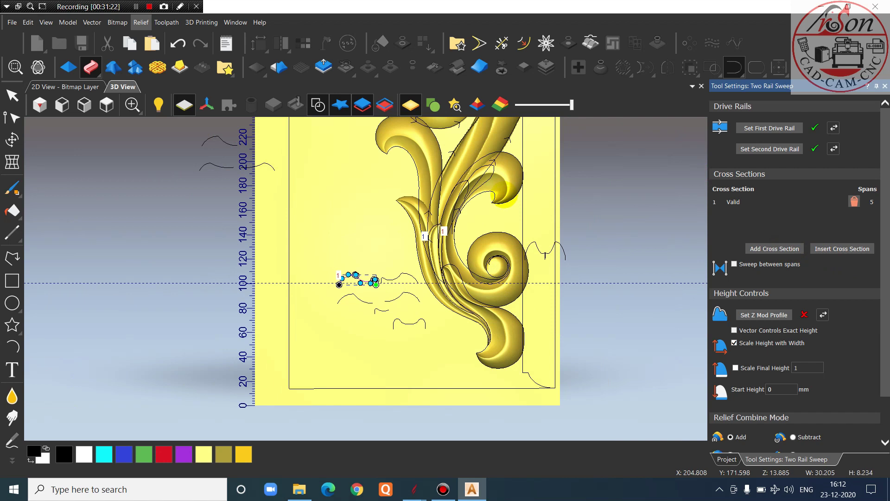
Add the same profile repeatedly until the sweep has eight cross sections along the large spiral scroll
scroll(417, 132, "up", 5)
left_click_drag(563, 255, 477, 199)
scroll(397, 249, "down", 2)
left_click_drag(397, 248, 416, 275)
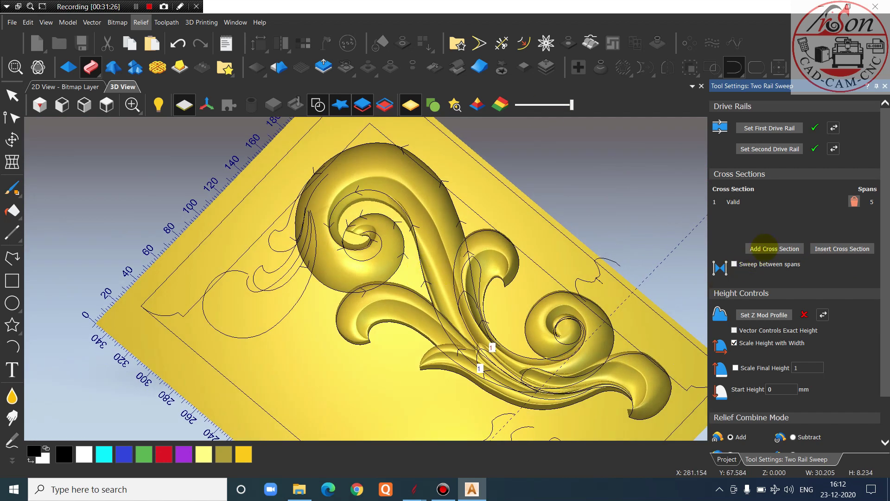
left_click(763, 247)
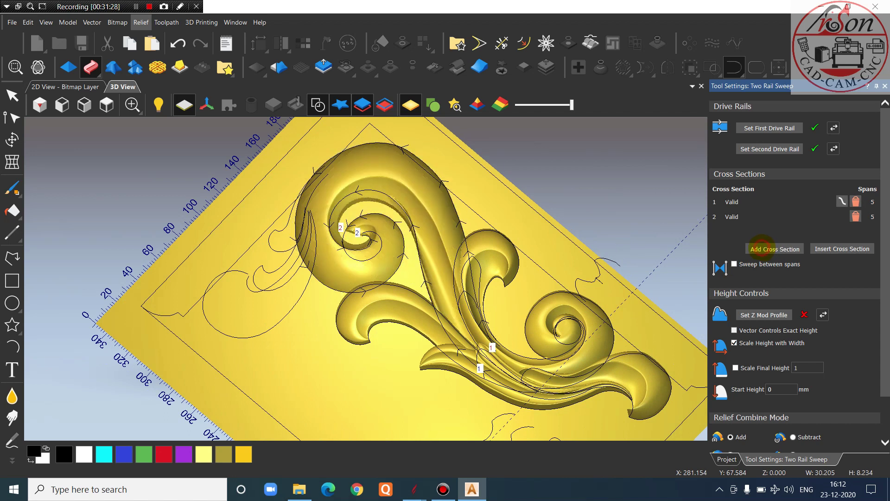
left_click(762, 247)
left_click(762, 248)
left_click(762, 248)
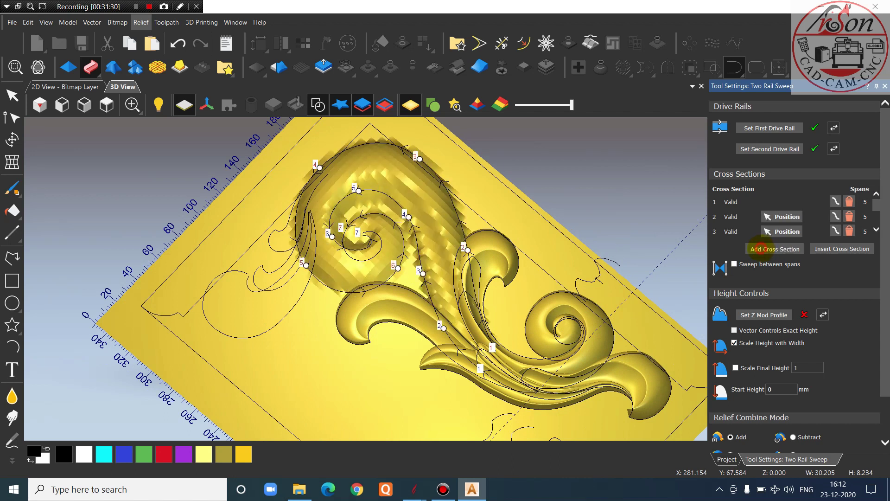
left_click(761, 248)
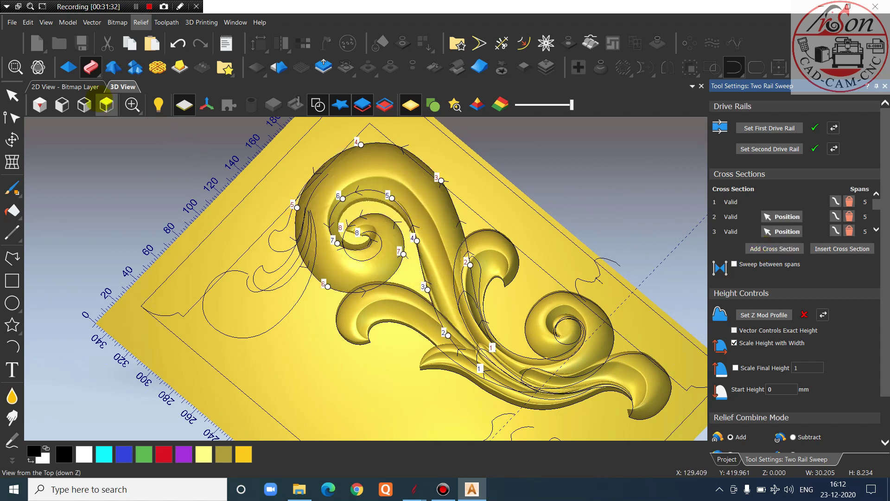
Set the sweep's height controls to start height 4 mm and scaled final height 11, without scaling height with width
left_click(106, 105)
scroll(542, 260, "up", 2)
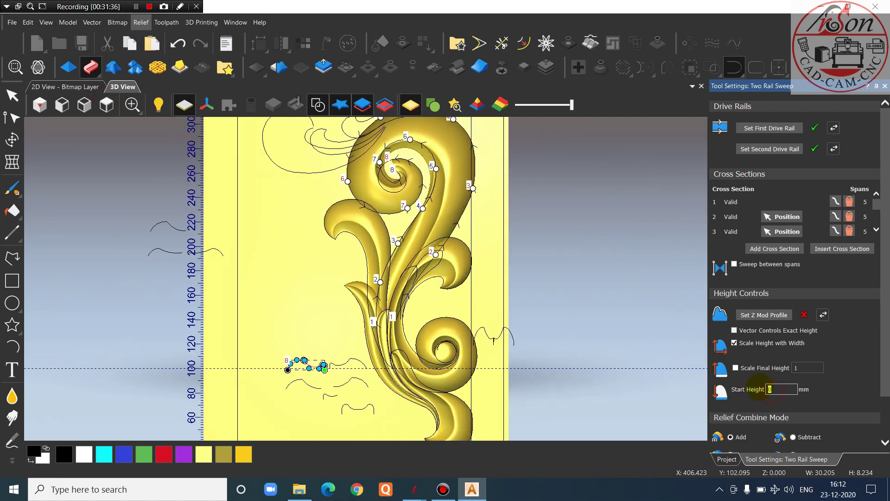
key("Return")
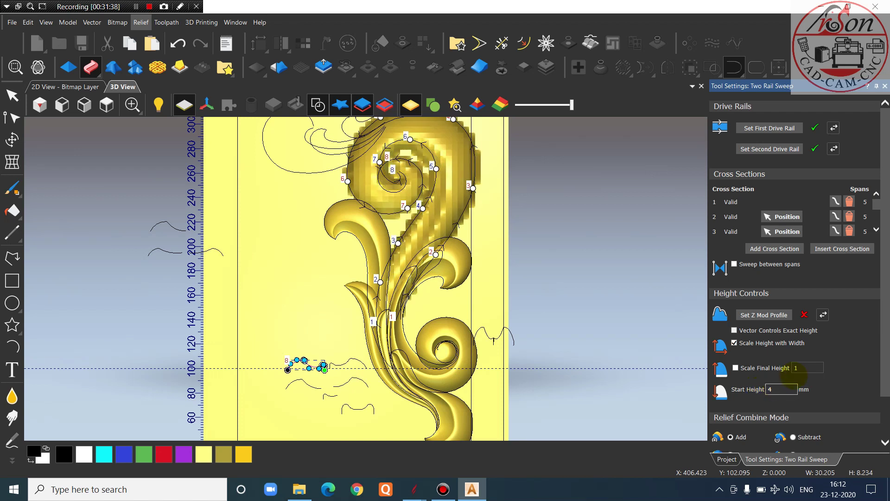
left_click(765, 367)
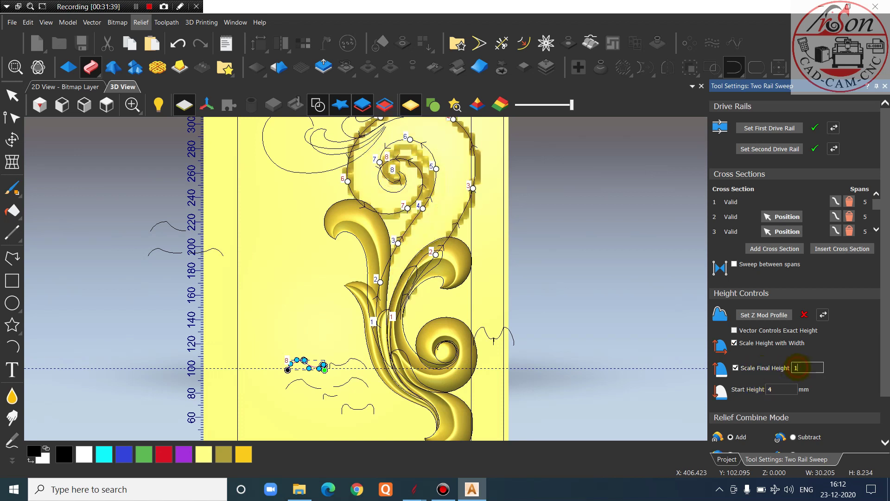
key("Return")
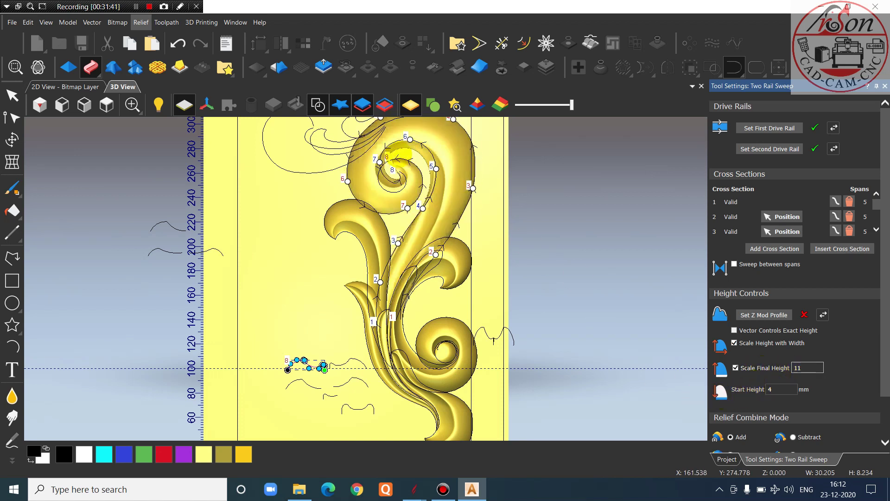
scroll(398, 154, "up", 2)
left_click(733, 342)
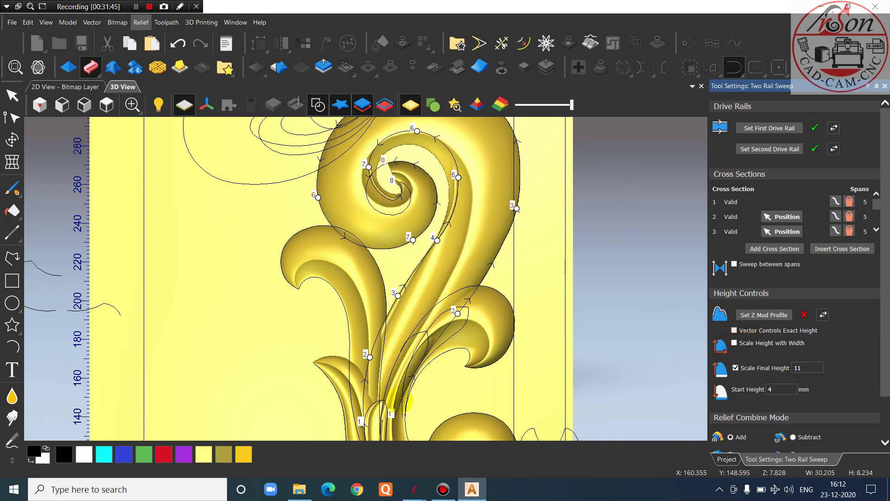
Slide cross-section points 4, 3 and 2 on the scroll's inner rail forward along the stem, placing 3 and 4 close to point 5
scroll(408, 373, "up", 1)
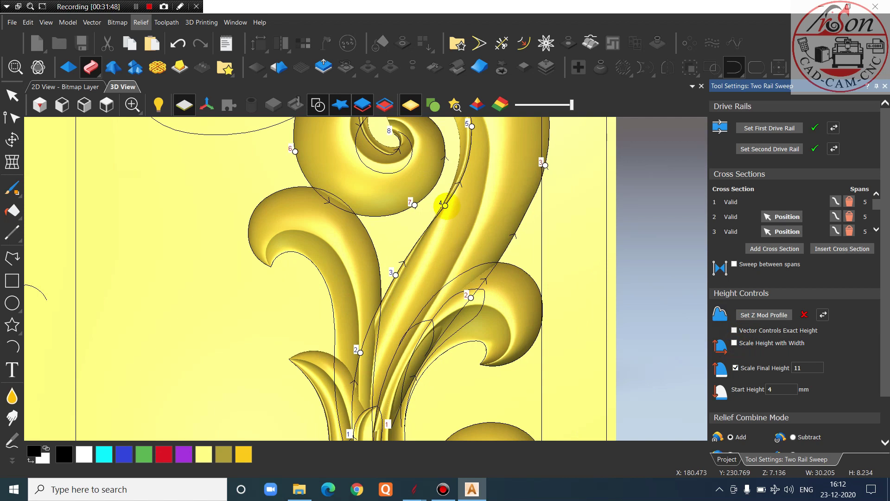
left_click_drag(445, 205, 470, 143)
left_click_drag(396, 275, 468, 163)
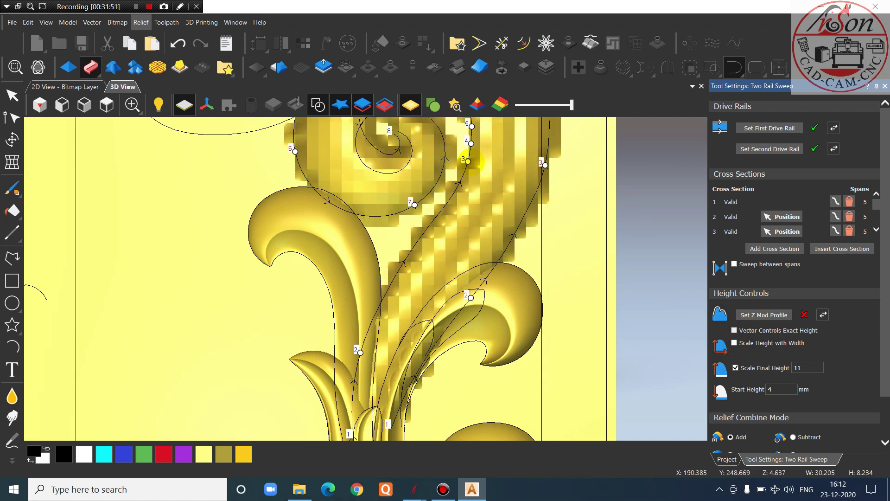
left_click_drag(360, 352, 395, 275)
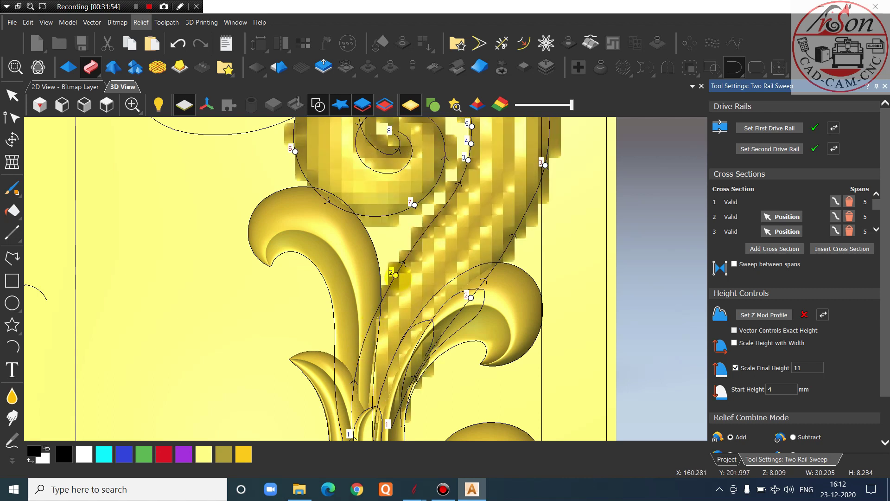
Set the sweep's scaled final height to 9 and its start height to 2 mm
scroll(408, 299, "down", 5)
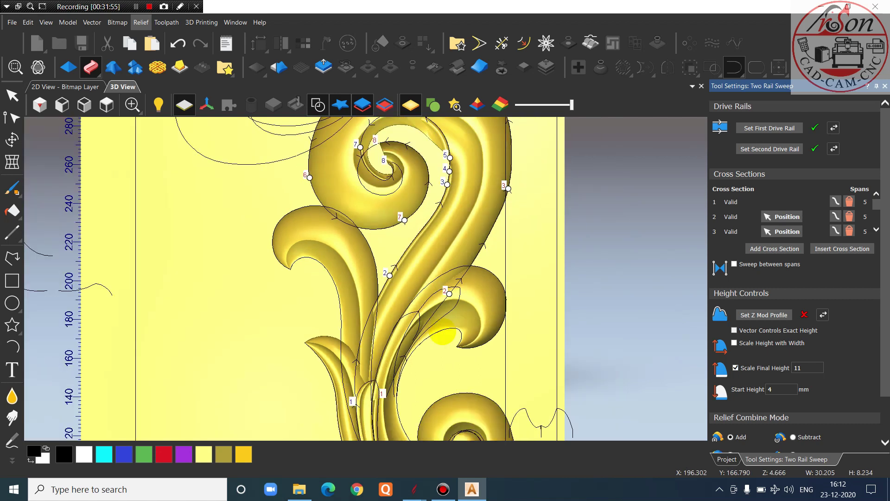
left_click_drag(496, 377, 473, 271)
scroll(445, 277, "up", 5)
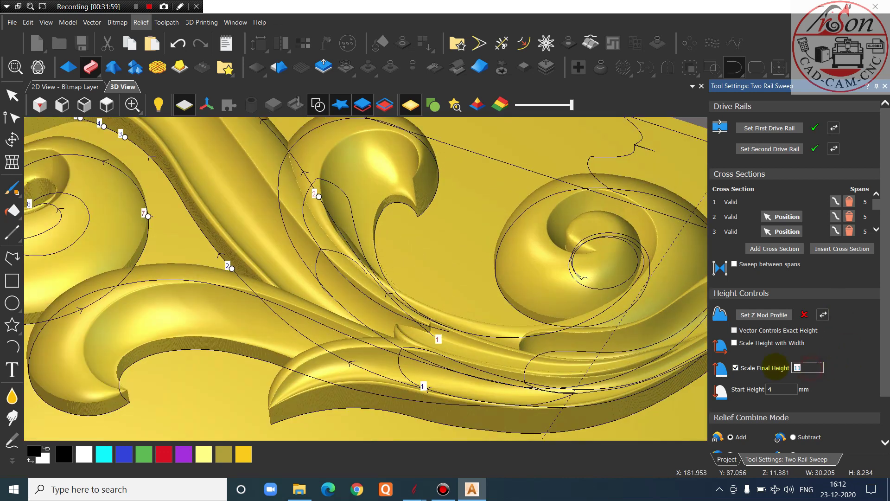
type("9")
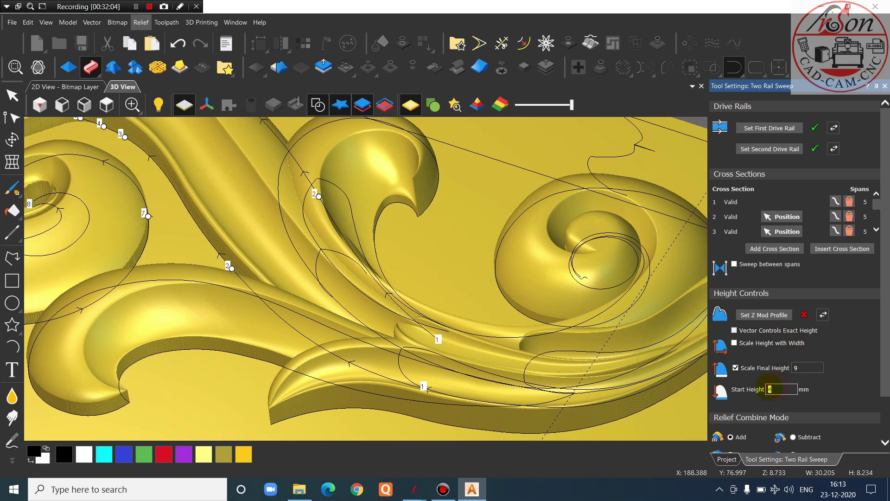
type("2")
Set the sweep's scaled final height to 11
scroll(464, 291, "down", 1)
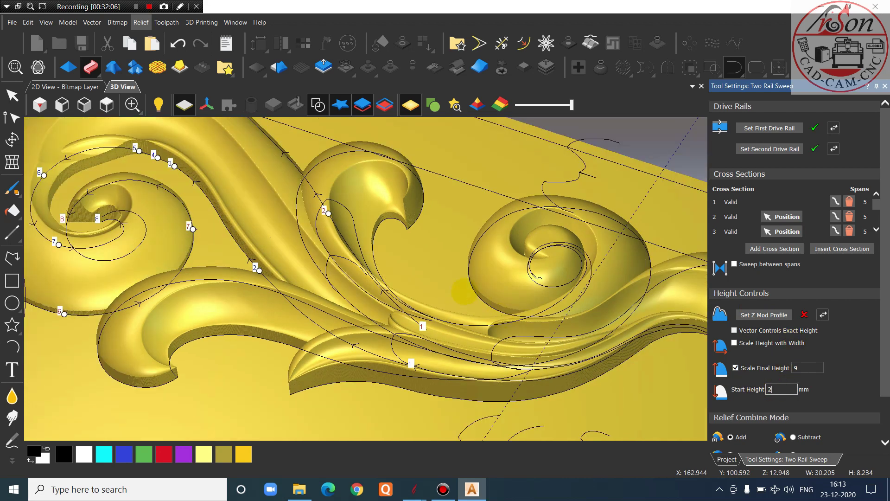
left_click_drag(371, 223, 252, 255)
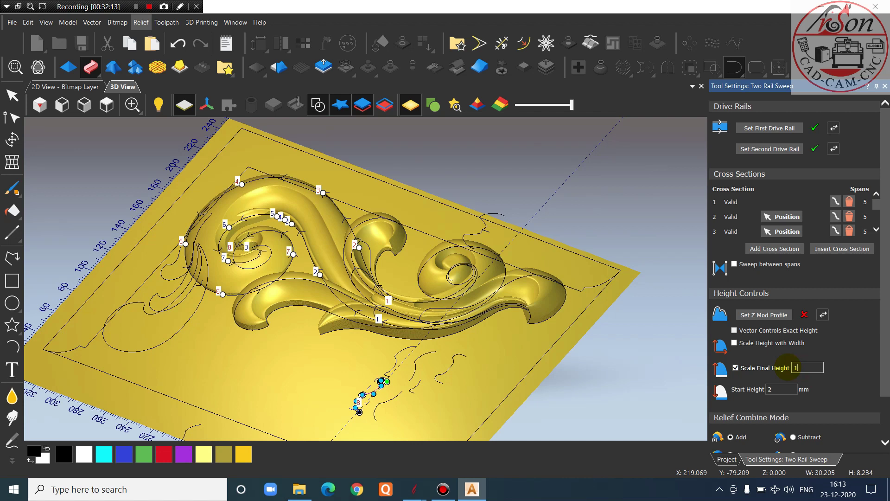
type("1")
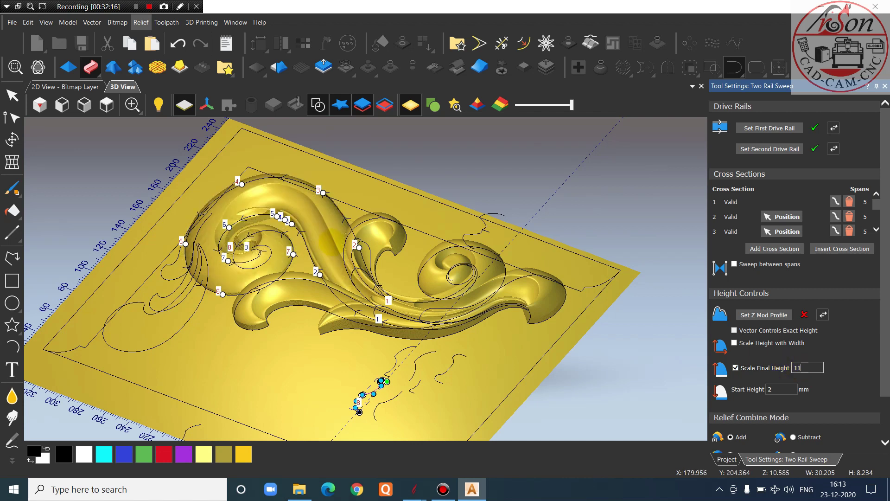
Slide cross-section points 5 and 4 on the scroll's inner rail forward around the curl, close to point 6
scroll(330, 241, "up", 3)
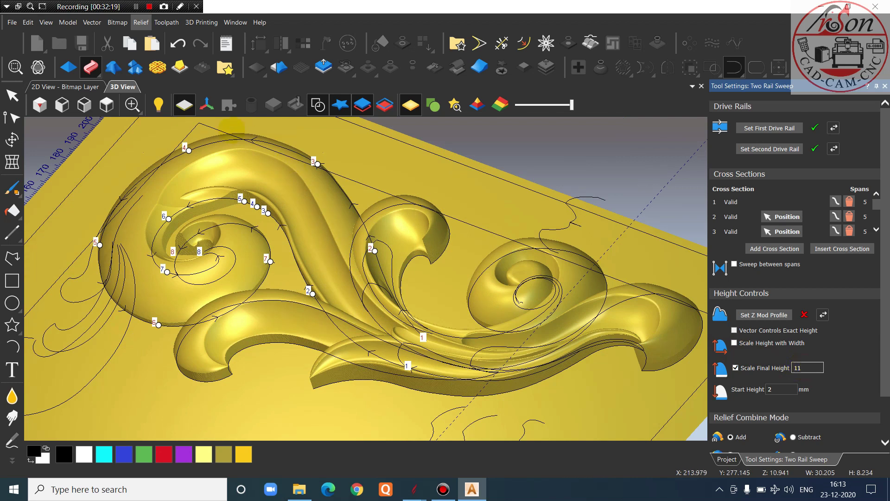
left_click(106, 105)
scroll(324, 200, "up", 4)
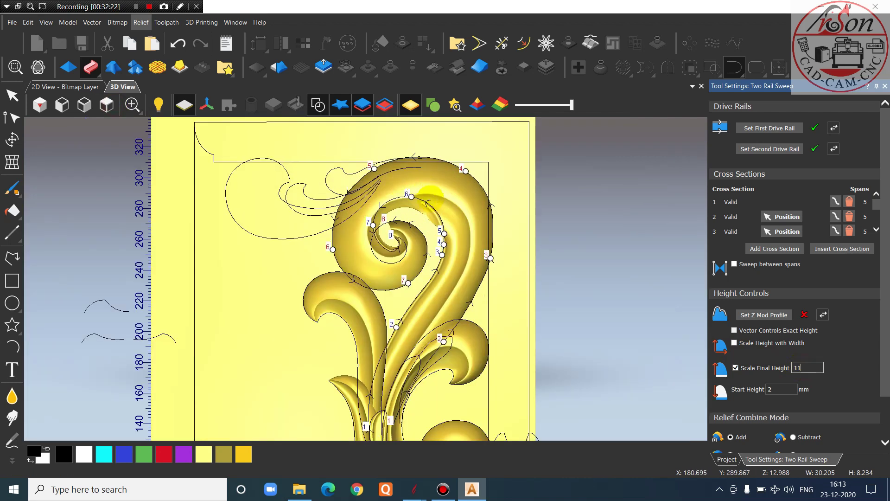
scroll(430, 195, "up", 3)
left_click_drag(430, 232, 384, 164)
left_click_drag(429, 254, 404, 186)
scroll(459, 260, "down", 6)
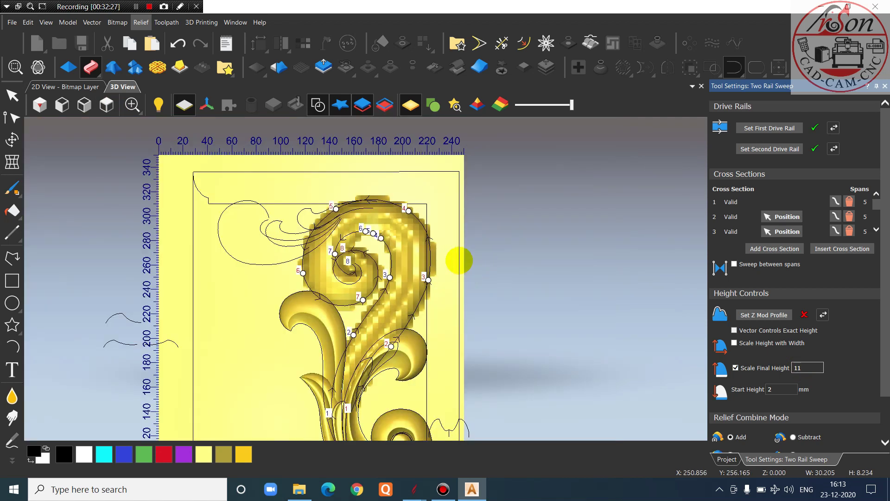
Slide cross-section points 5, 6 and 7 forward along the inner rail, placing 7 in the innermost curl and spacing 5 and 6 behind it
scroll(356, 228, "up", 7)
left_click_drag(382, 238, 304, 265)
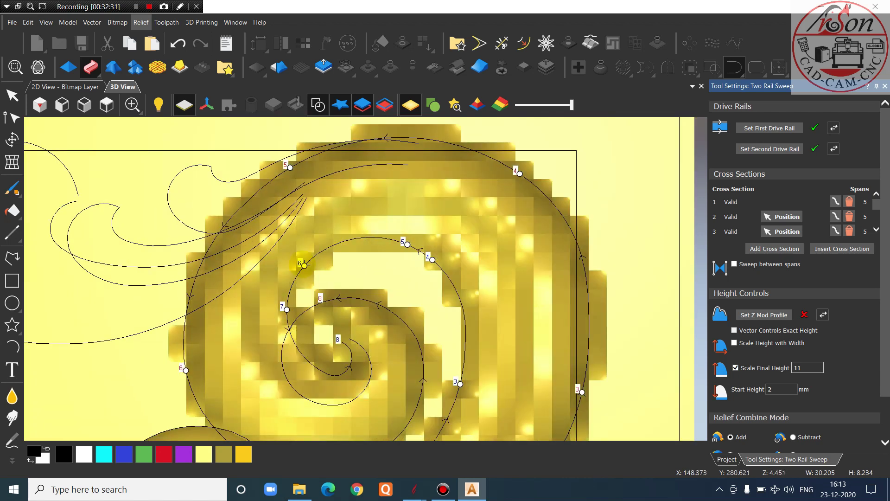
left_click_drag(407, 244, 330, 245)
scroll(330, 246, "down", 3)
scroll(365, 258, "up", 3)
left_click(364, 258)
left_click_drag(365, 258, 413, 324)
left_click_drag(383, 214, 366, 275)
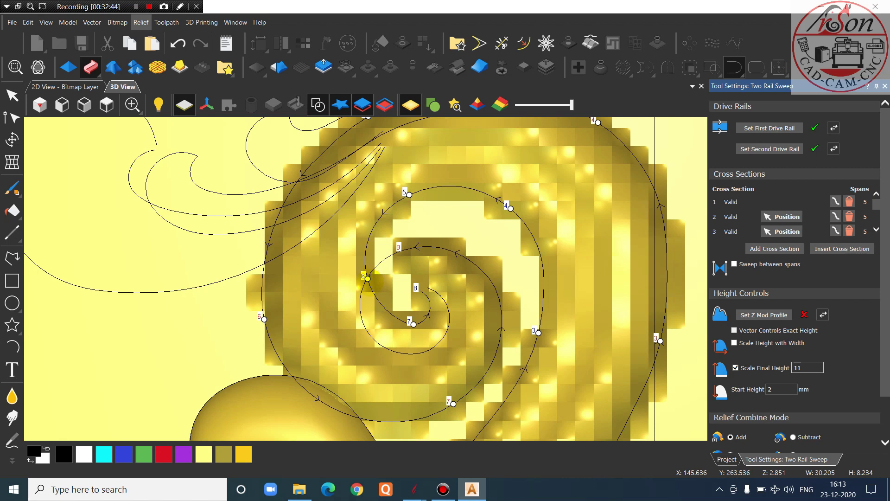
scroll(369, 278, "down", 2)
scroll(409, 304, "up", 2)
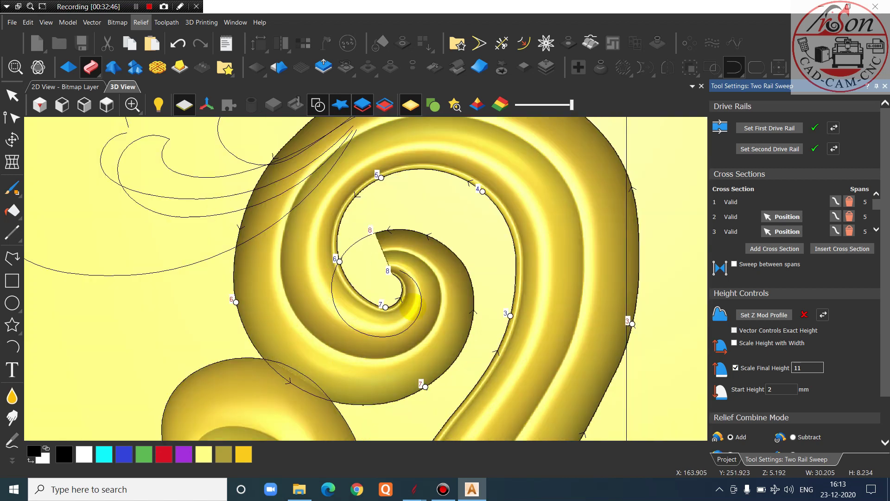
Set the sweep's scaled final height to 13 and inspect the scroll from several angles
scroll(418, 313, "down", 2)
middle_click_drag(526, 352, 445, 274)
scroll(464, 227, "down", 2)
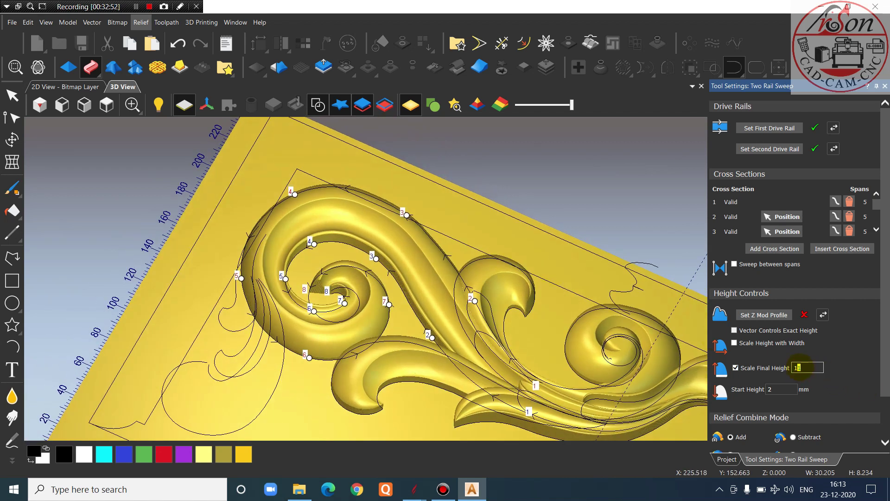
type("3")
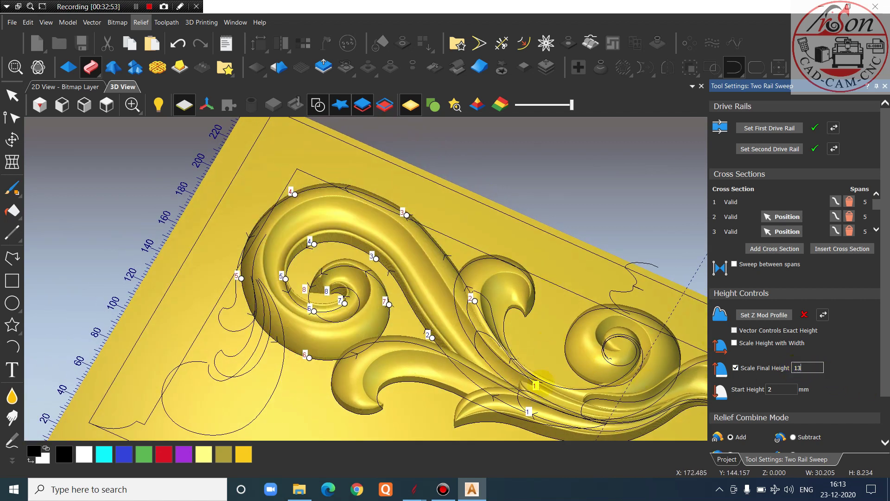
scroll(539, 378, "up", 2)
middle_click_drag(514, 371, 299, 255)
left_click_drag(299, 254, 319, 438)
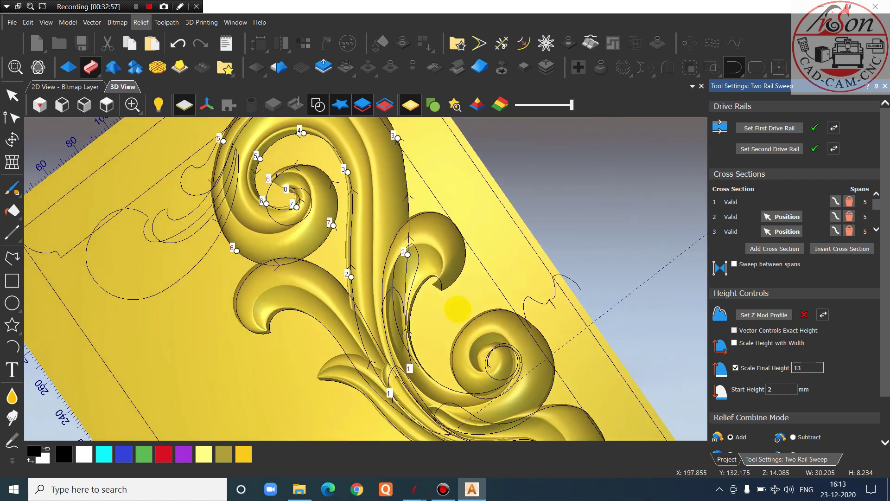
scroll(434, 287, "down", 3)
left_click_drag(429, 280, 493, 202)
scroll(492, 203, "up", 1)
scroll(883, 404, "down", 2)
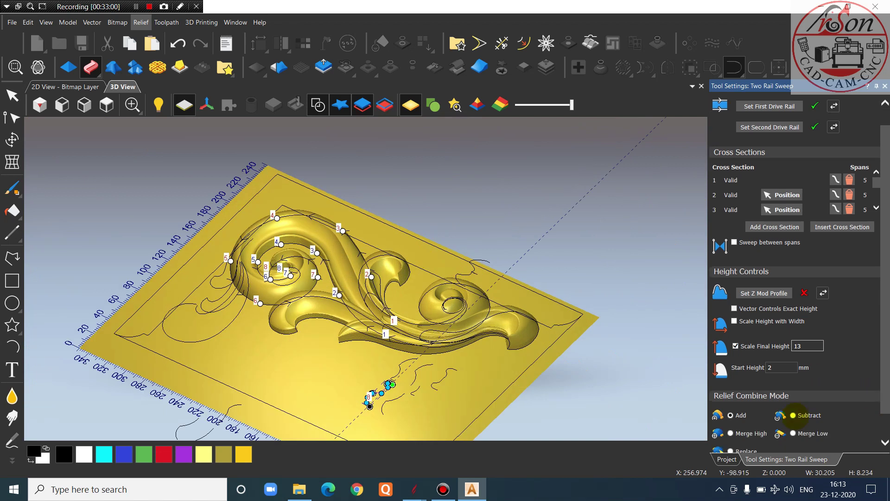
Set the sweep's relief combine mode to Merge High and apply it
left_click(730, 403)
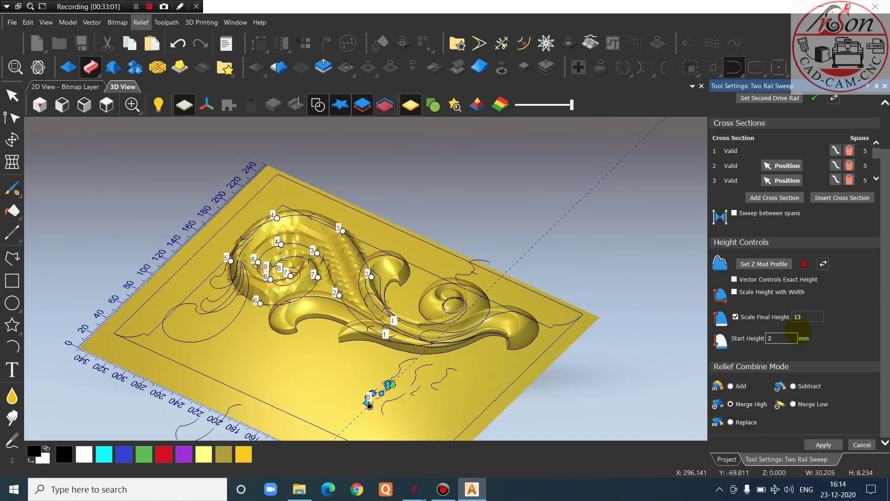
scroll(334, 259, "up", 3)
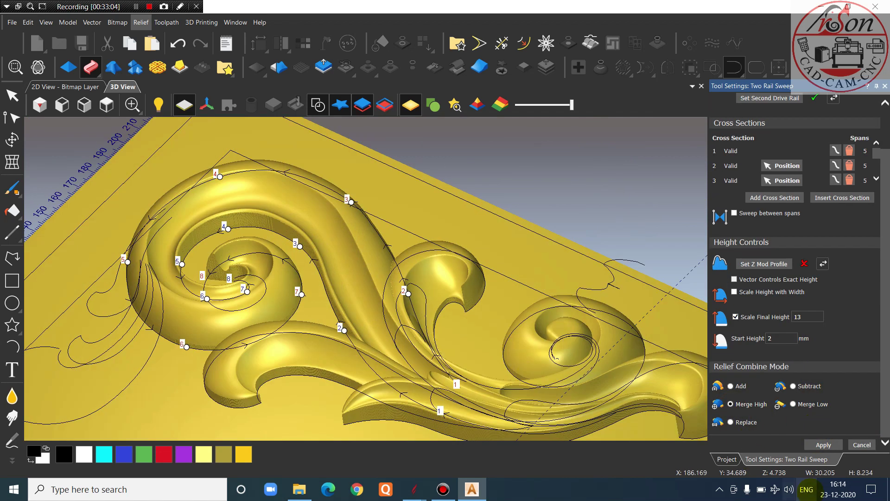
left_click(823, 445)
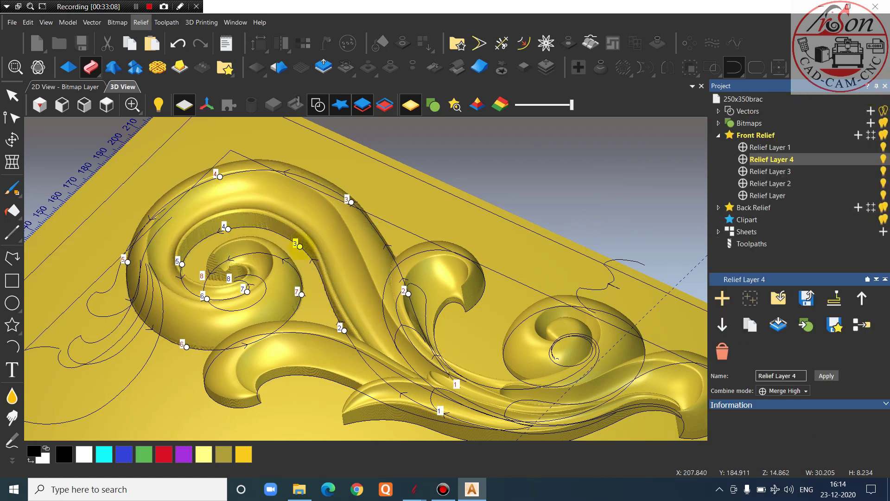
Fade the base of the scroll stem on Relief Layer 4 into the leaves with the Eraser at 400 pixels radius and 1% strength
left_click(107, 104)
scroll(312, 301, "up", 5)
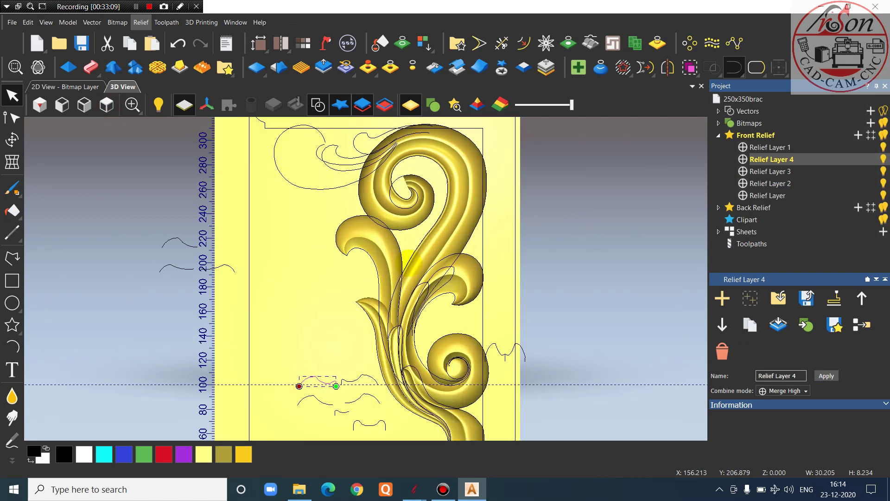
scroll(367, 381, "up", 4)
left_click_drag(367, 384, 390, 257)
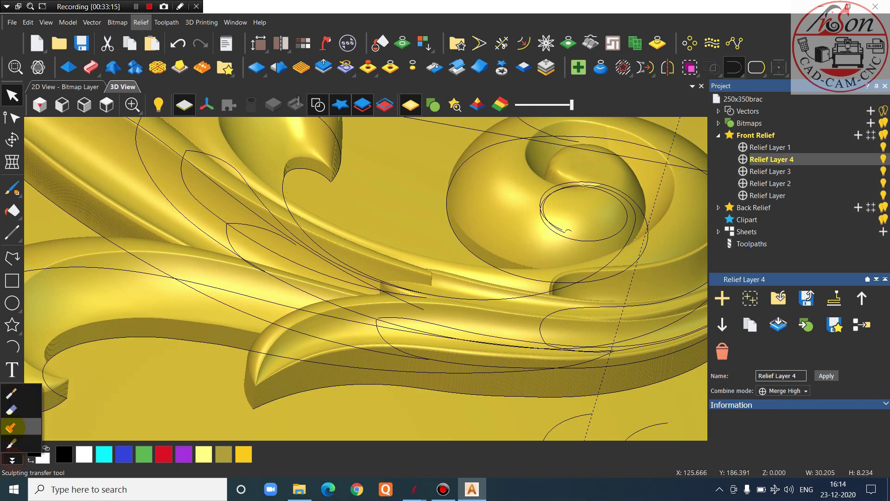
left_click(13, 416)
scroll(444, 330, "down", 4)
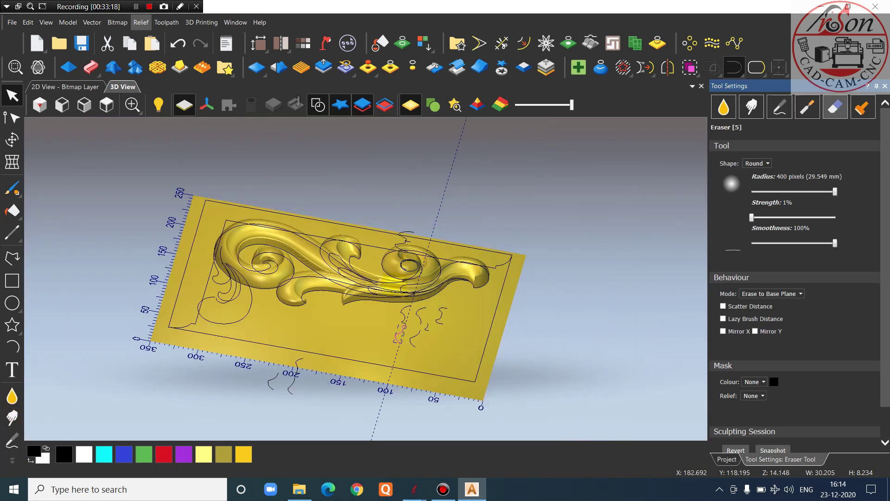
left_click_drag(395, 267, 398, 280)
scroll(398, 279, "up", 3)
scroll(397, 277, "up", 2)
left_click_drag(362, 348, 337, 336)
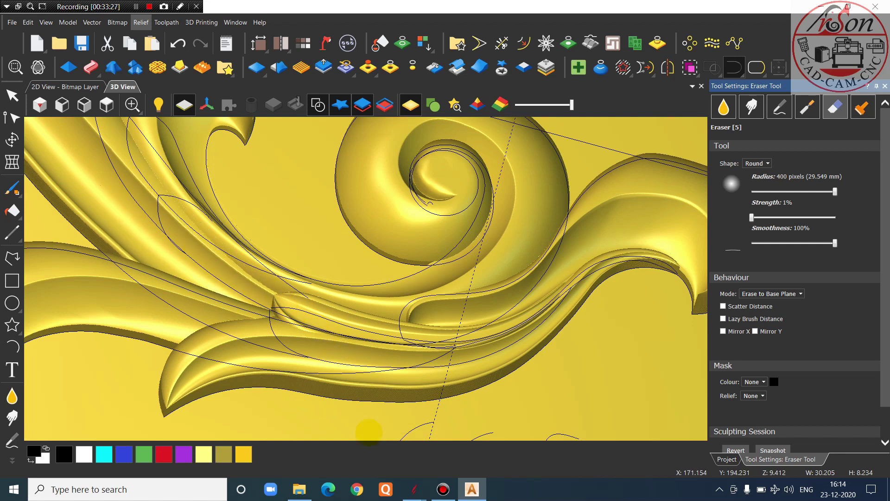
scroll(294, 302, "down", 1)
middle_click_drag(294, 302, 261, 433)
scroll(119, 294, "down", 3)
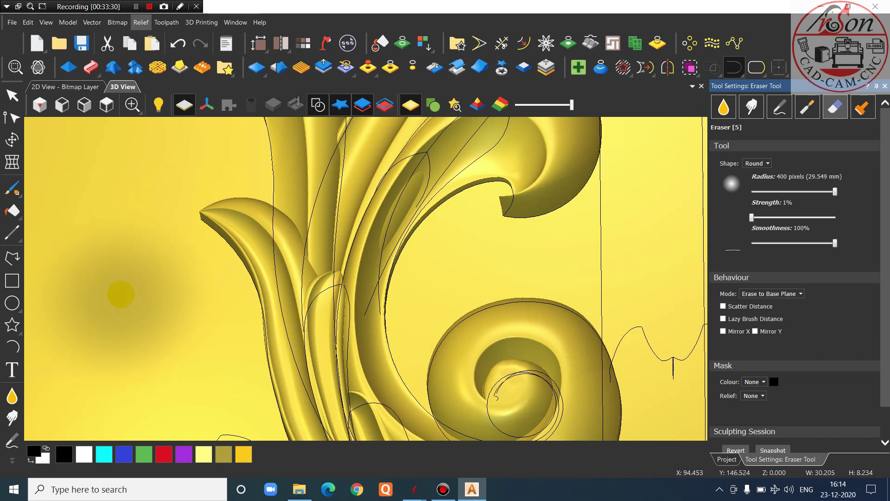
Erase the leftover bump in the hollow beside the curled leaf with the Eraser at 26 pixels radius and 3% strength, then close the tool
scroll(234, 322, "down", 3)
left_click_drag(801, 192, 767, 192)
scroll(308, 209, "up", 5)
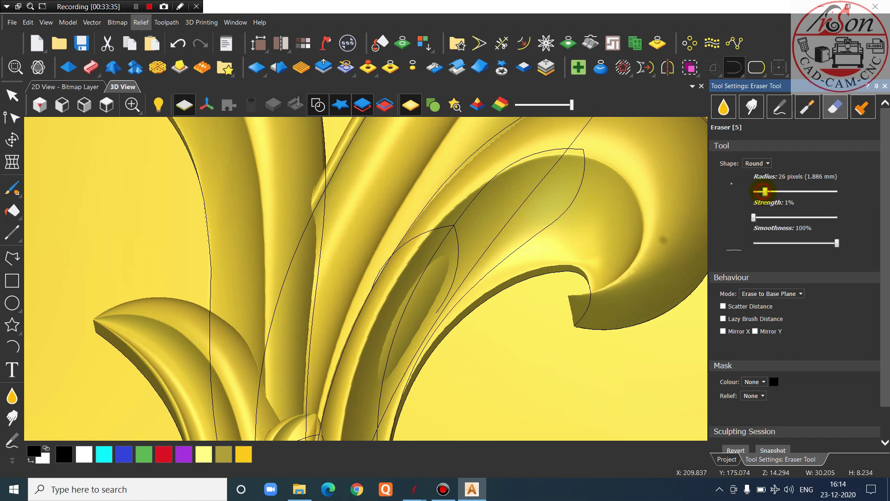
left_click_drag(758, 217, 757, 218)
scroll(553, 288, "up", 1)
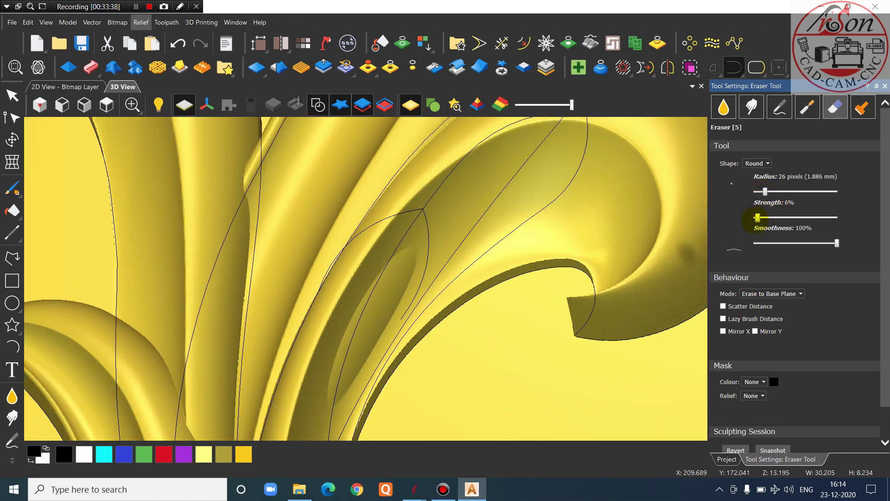
scroll(458, 321, "up", 2)
left_click_drag(401, 202, 358, 264)
scroll(358, 265, "down", 2)
scroll(366, 299, "up", 2)
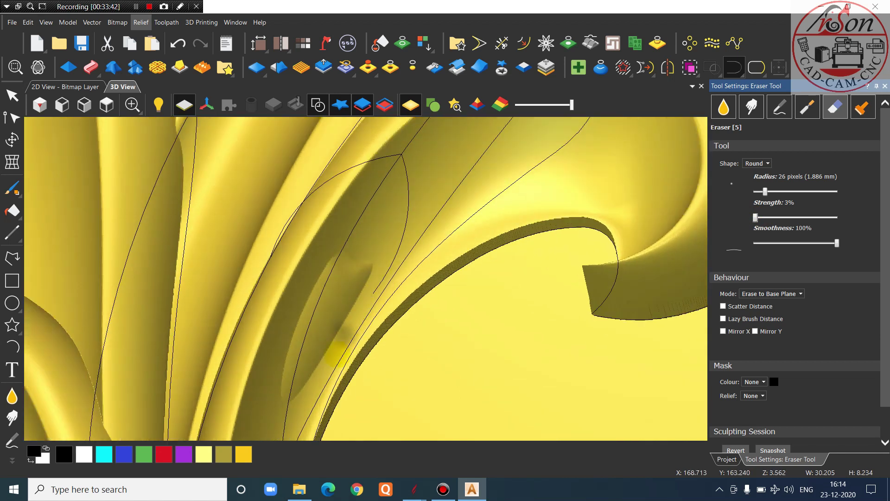
left_click_drag(282, 409, 356, 233)
left_click_drag(258, 388, 356, 258)
scroll(363, 288, "down", 3)
scroll(321, 373, "up", 2)
left_click_drag(327, 340, 341, 280)
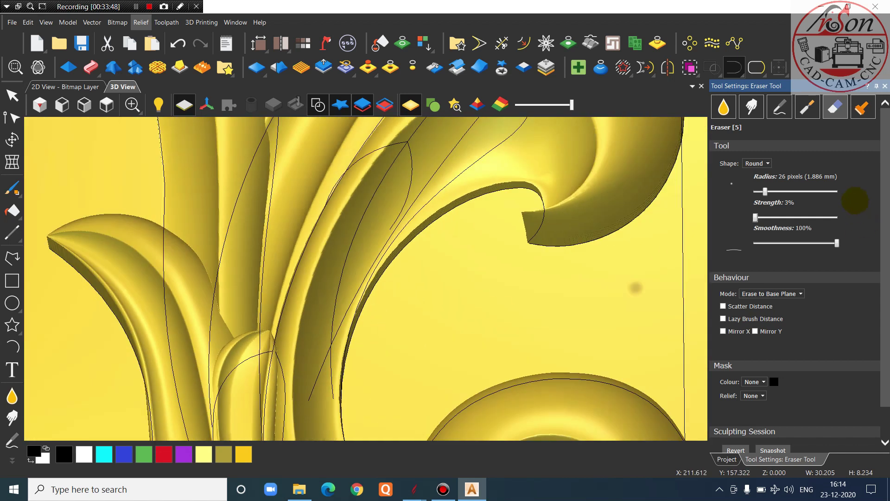
left_click(885, 86)
Edit the inner spiral vector's outer end node to meet the large scroll's cut edge, and adjust its curve handle
scroll(465, 261, "down", 3)
mouse_move(441, 355)
left_mouse_down()
mouse_move(574, 249)
mouse_move(556, 251)
left_mouse_up()
left_click_drag(407, 268, 577, 278)
scroll(577, 273, "down", 4)
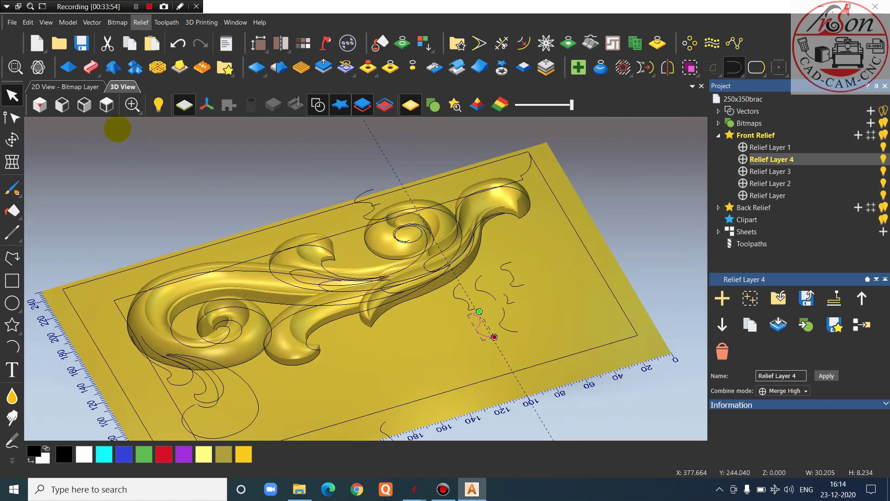
left_click(106, 105)
scroll(401, 230, "up", 8)
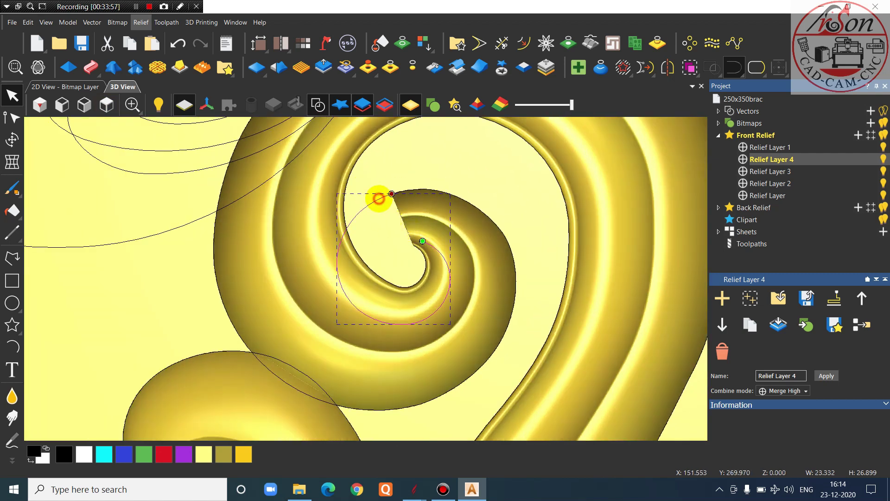
scroll(379, 199, "up", 6)
key("n")
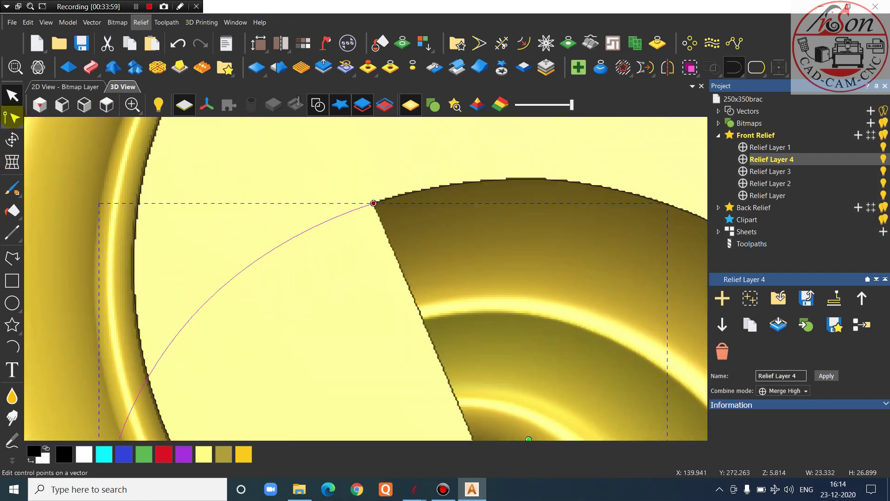
scroll(361, 204, "up", 3)
left_click_drag(396, 208, 416, 202)
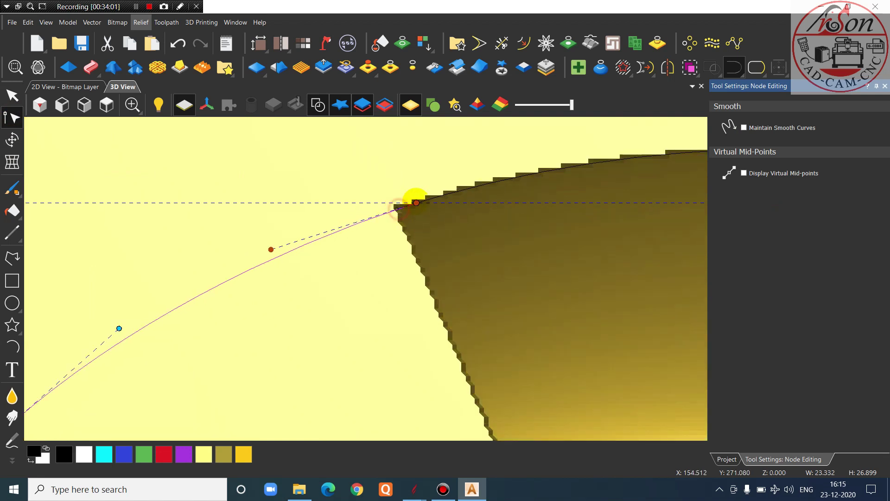
left_click_drag(273, 249, 264, 246)
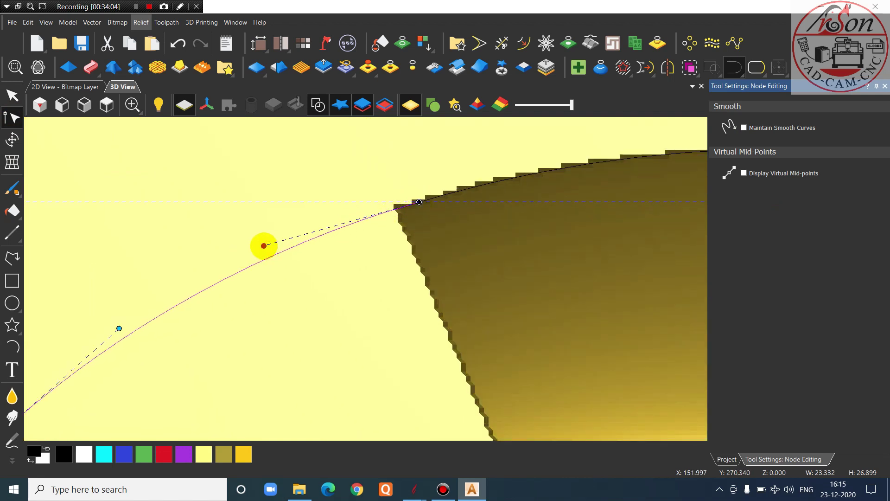
scroll(352, 320, "down", 3)
left_click(352, 320)
scroll(361, 261, "up", 2)
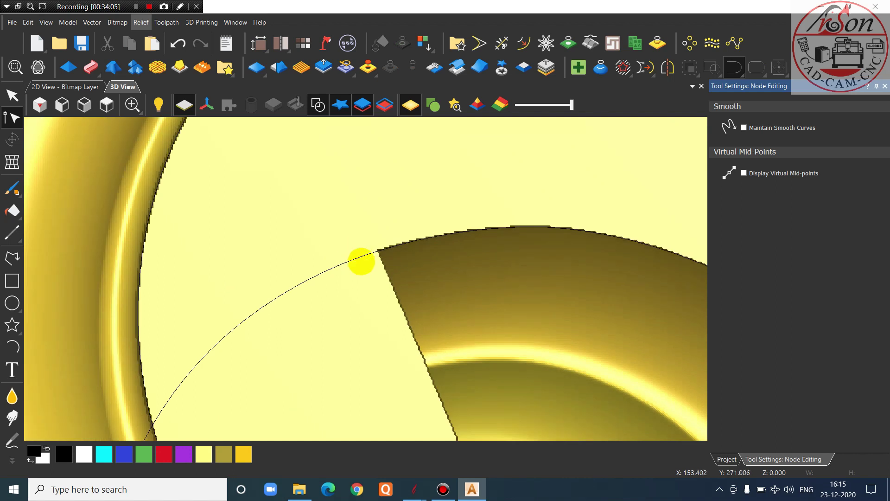
scroll(360, 257, "down", 3)
scroll(374, 305, "up", 3)
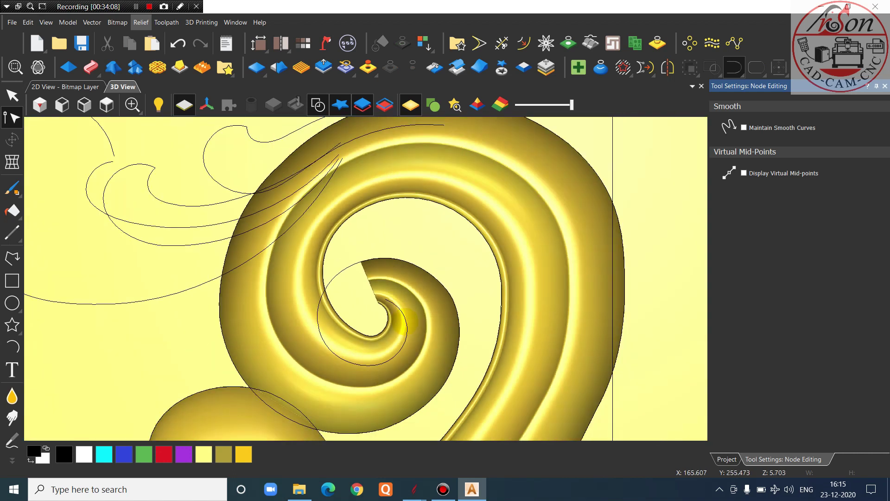
Draw a small Start - End - Point On Arc arc of about 0.63 mm radius at the spiral vector's inner end
left_click(13, 346)
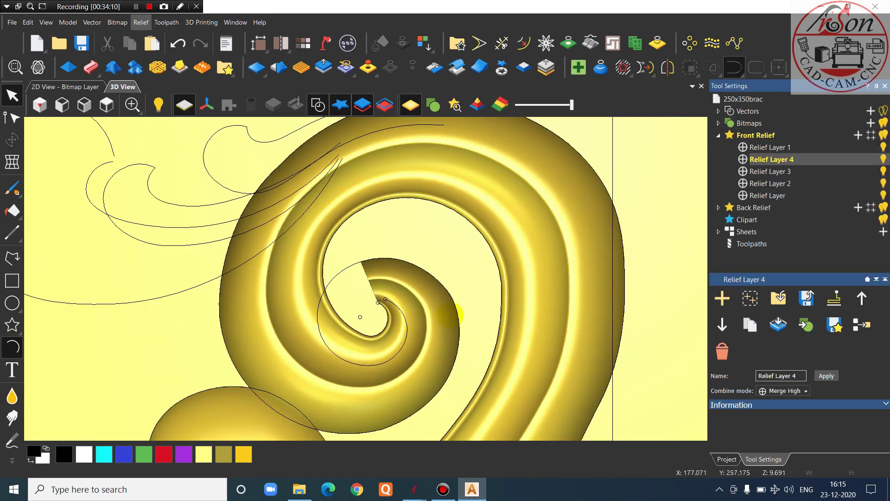
scroll(393, 306, "up", 4)
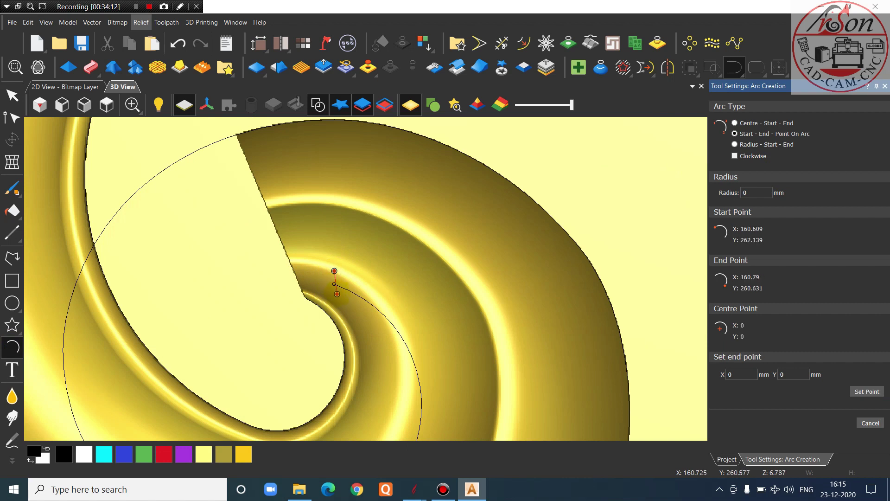
left_click(339, 295)
scroll(339, 295, "up", 2)
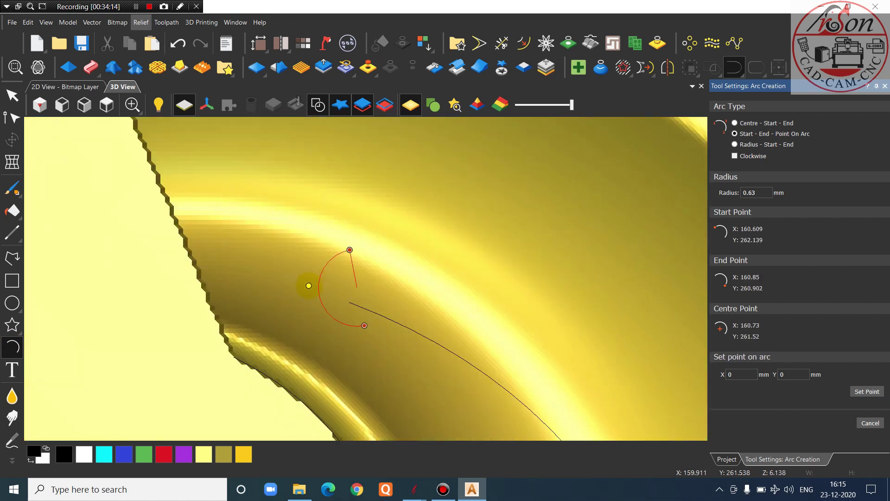
left_click(308, 285)
Move the small arc and rotate it about 52 degrees so its end meets the spiral vector's inner end
left_click(11, 137)
left_click_drag(384, 232, 357, 264)
scroll(358, 267, "up", 2)
left_click_drag(304, 352, 228, 369)
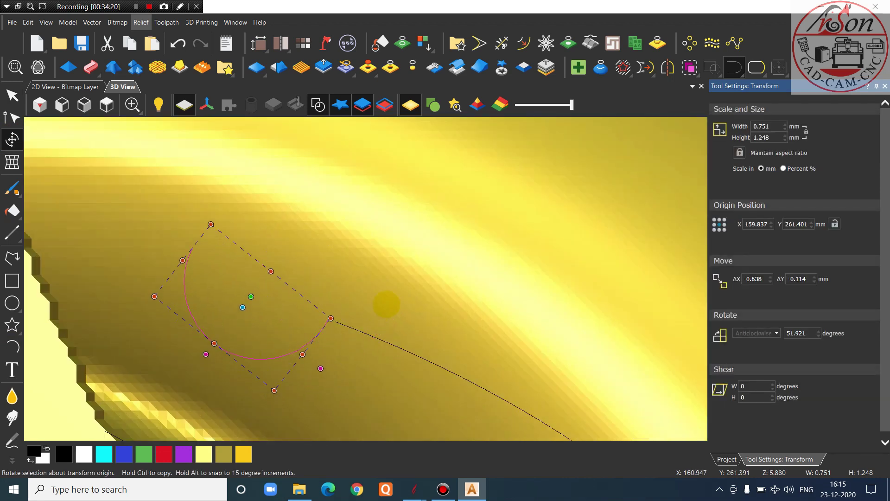
left_click(386, 304)
Extract a cross section of the scroll relief with a line drawn along the cut edge of its inner end
scroll(387, 304, "down", 4)
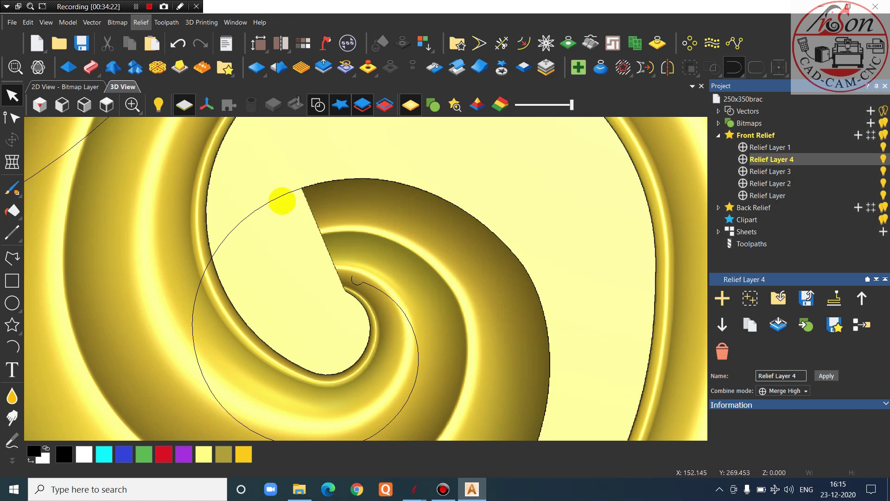
left_click(281, 197)
left_click(881, 159)
left_click(880, 159)
left_click(590, 43)
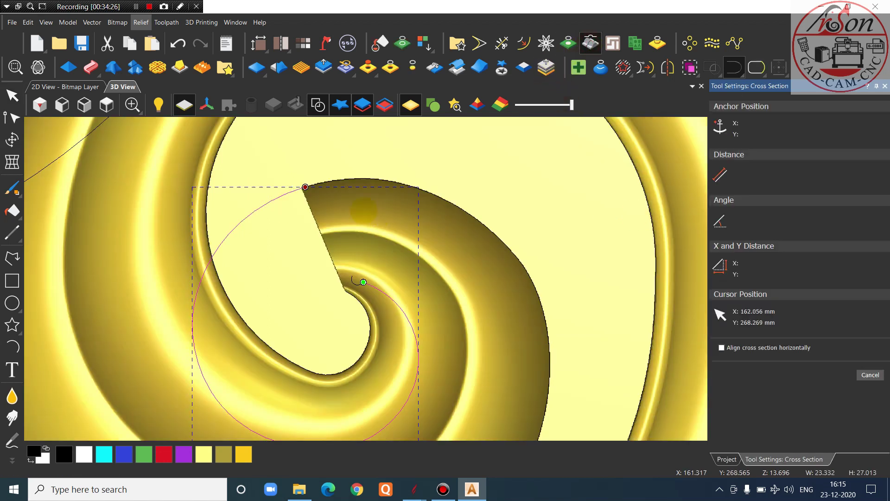
scroll(364, 212, "up", 2)
left_click_drag(246, 163, 319, 319)
left_click(258, 340)
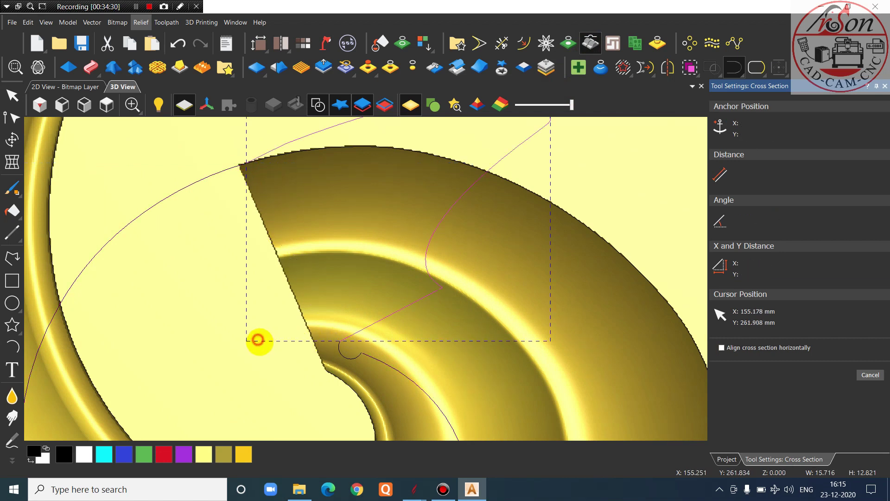
scroll(453, 301, "down", 6)
key("Escape")
Move the extracted profile into the hollow of the large scroll and rotate it about 62 degrees anticlockwise to stand upright
scroll(395, 249, "down", 3)
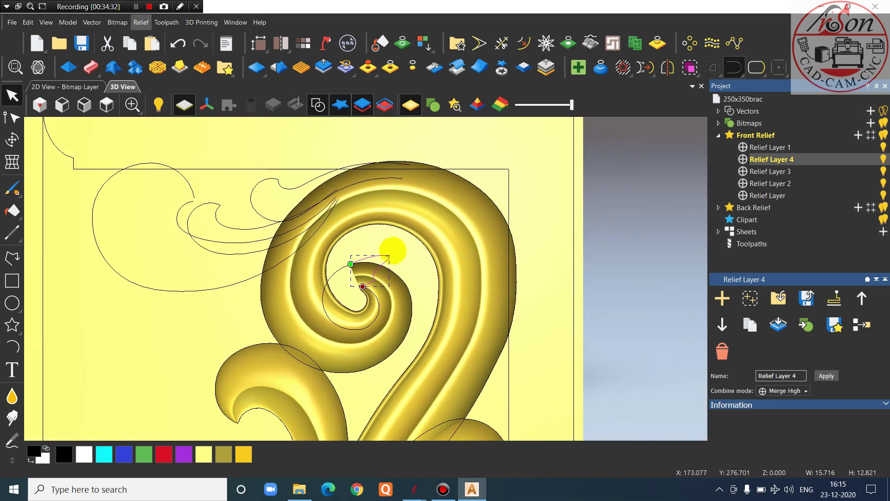
scroll(407, 235, "up", 4)
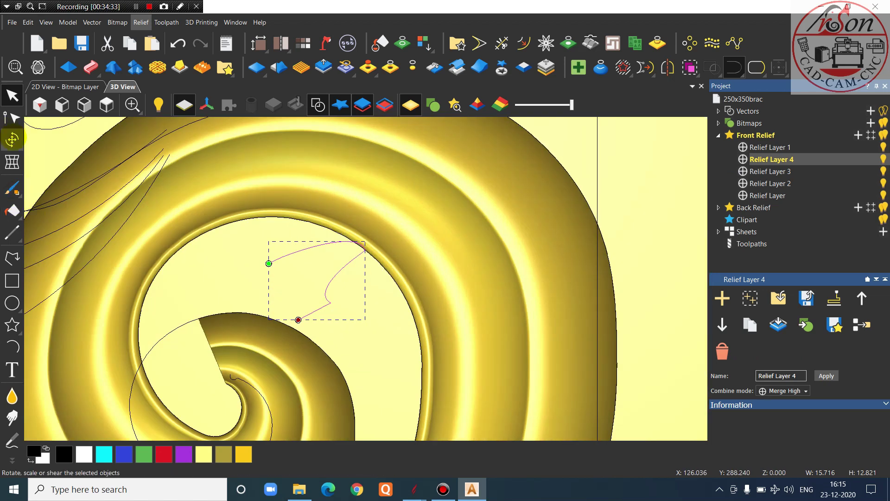
left_click(12, 140)
left_click_drag(367, 240, 379, 224)
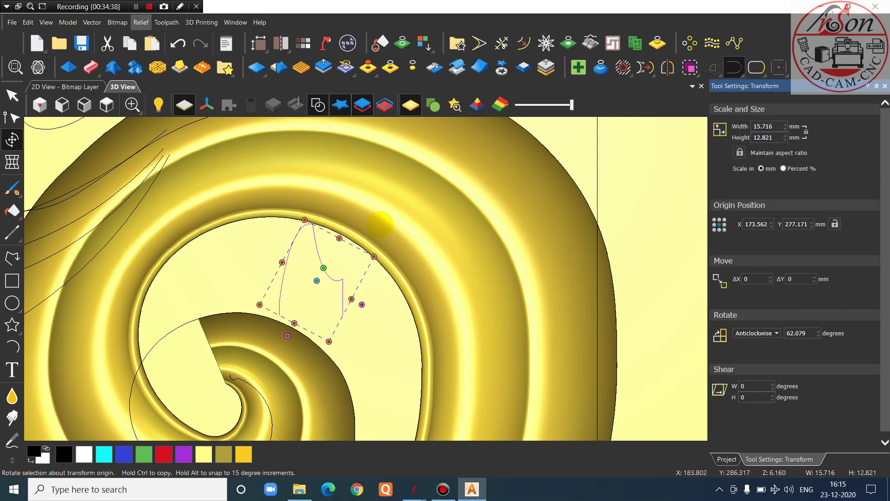
key("Escape")
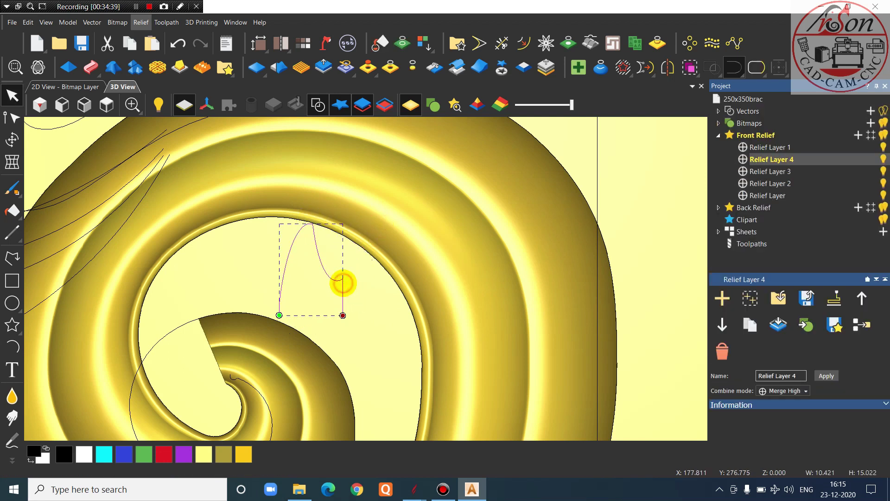
Mirror the upright profile to its right side, keeping the original half
left_click(669, 69)
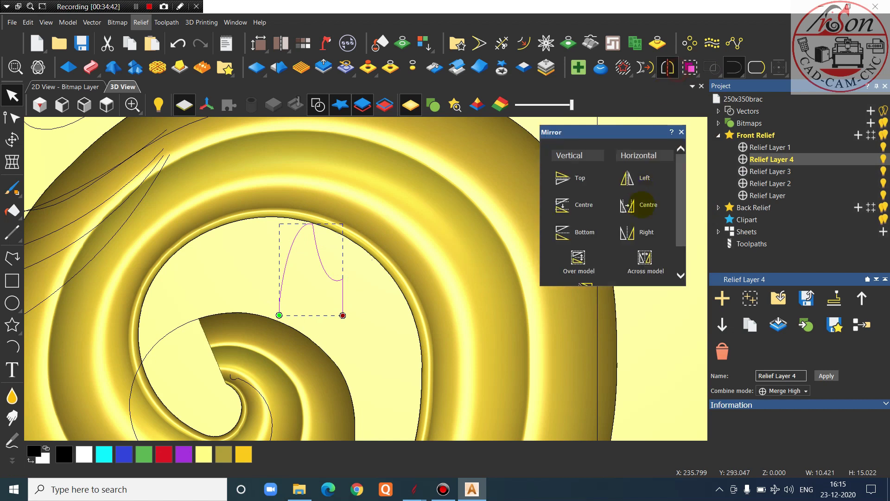
left_click(644, 232)
left_click(681, 132)
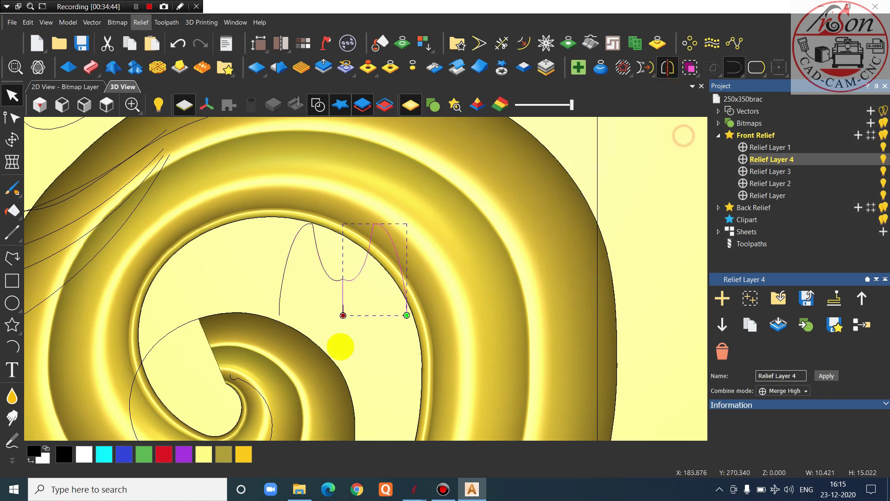
On Relief Layer 1, start a Two Rail Sweep with the inner spiral and small arc as rails, starting the spiral rail at the cut edge
scroll(325, 333, "down", 3)
scroll(328, 332, "up", 3)
scroll(337, 304, "up", 2)
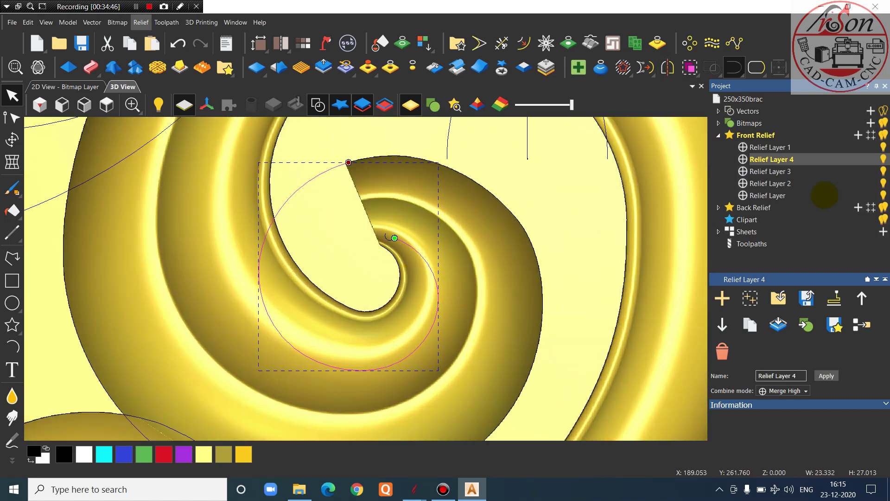
left_click(808, 147)
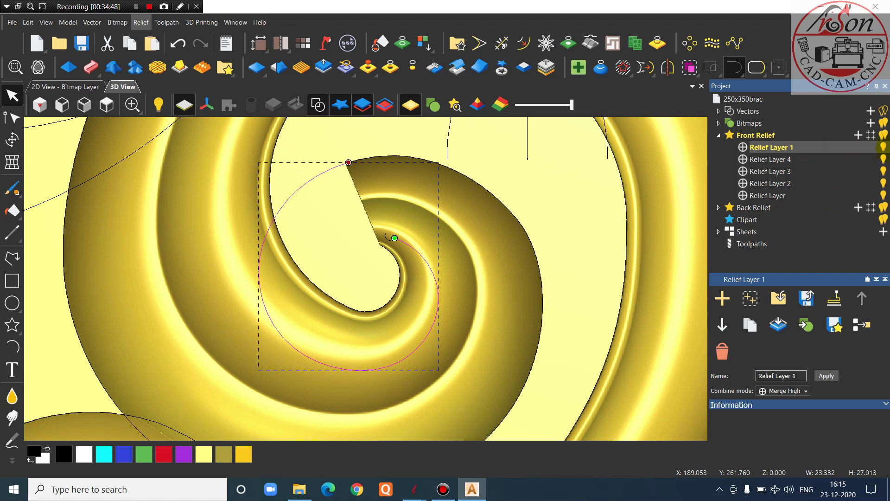
scroll(421, 237, "up", 1)
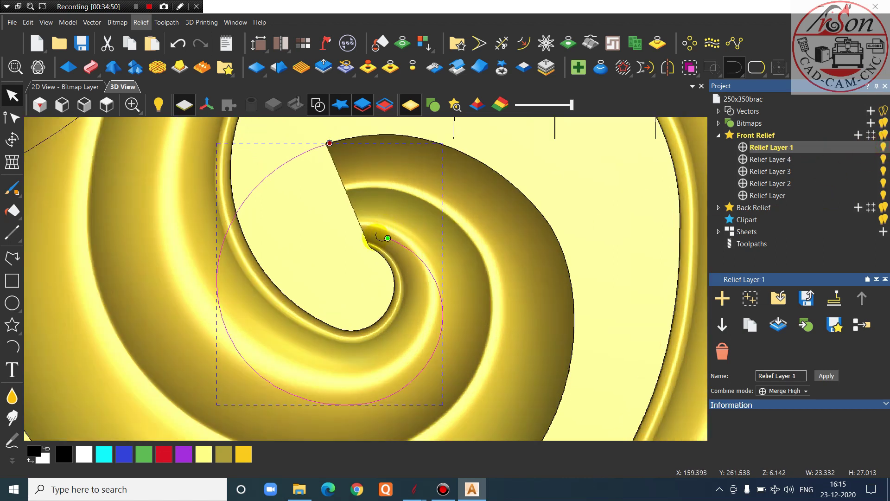
left_click(90, 67)
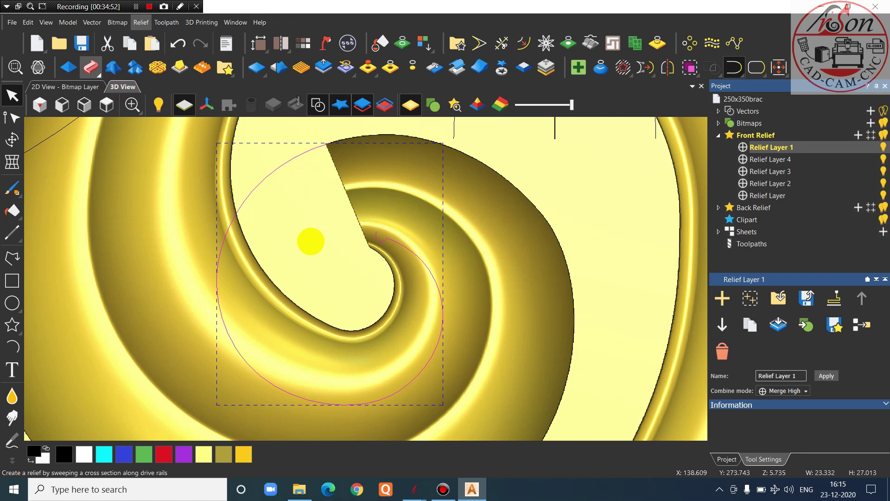
scroll(472, 278, "down", 3)
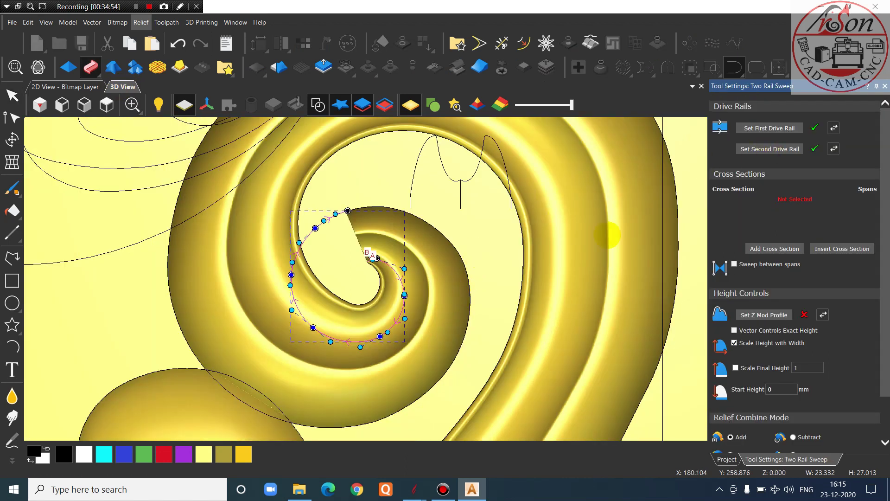
scroll(343, 255, "up", 6)
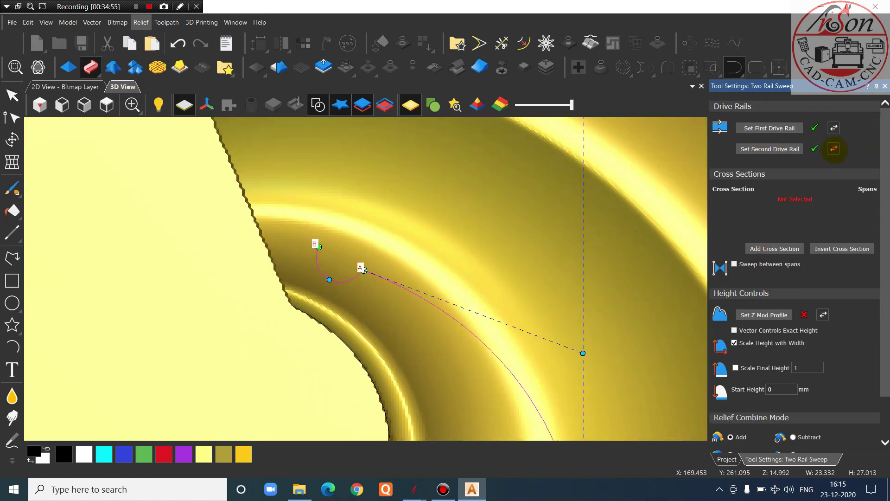
scroll(440, 305, "down", 1)
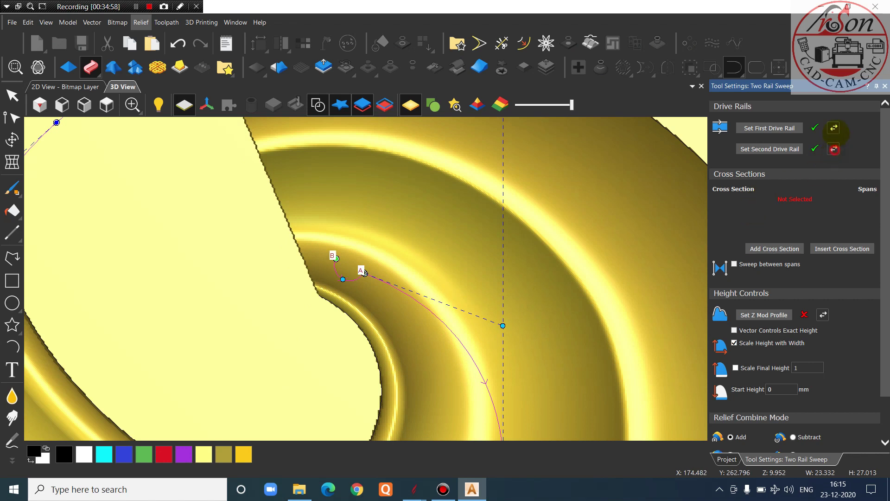
scroll(441, 279, "down", 3)
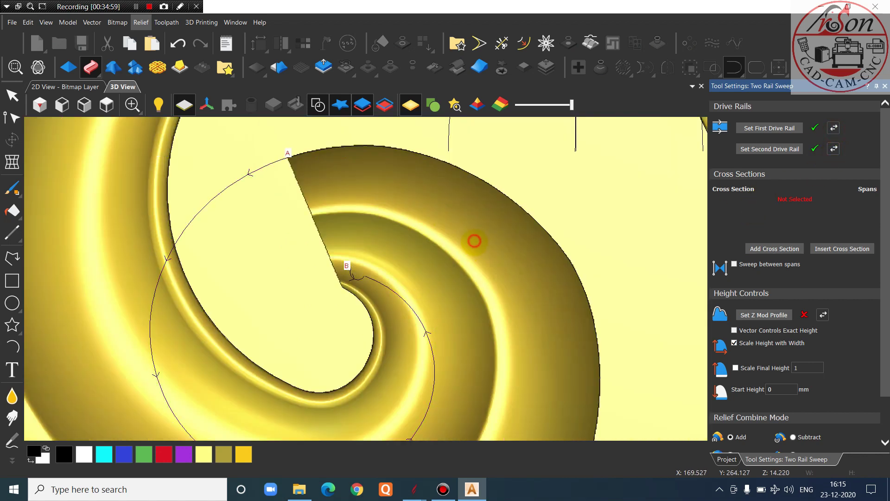
Add the original half profile as the sweep's cross section and turn off Scale Height with Width
scroll(473, 241, "up", 1)
left_click(457, 170)
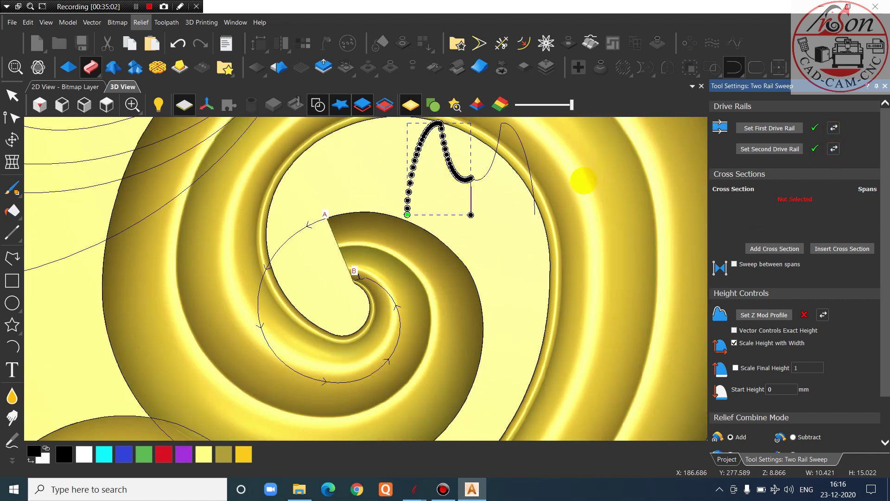
left_click(771, 246)
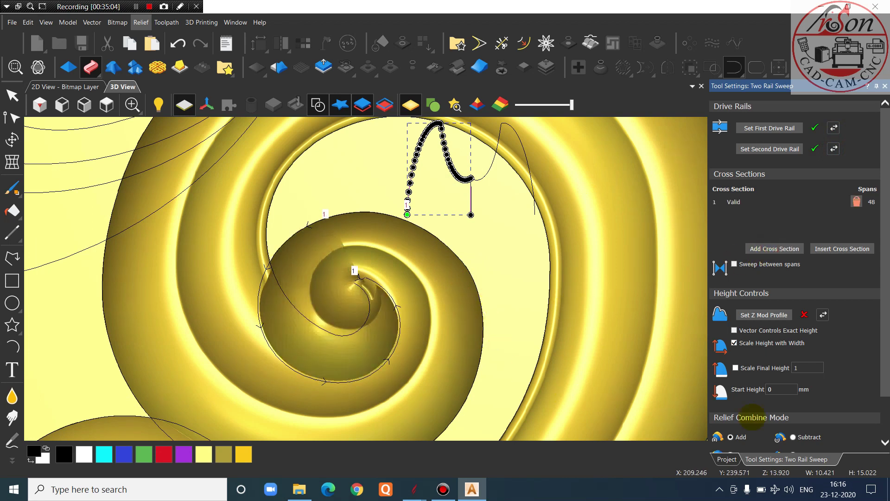
left_click(734, 343)
left_click_drag(524, 366, 644, 246)
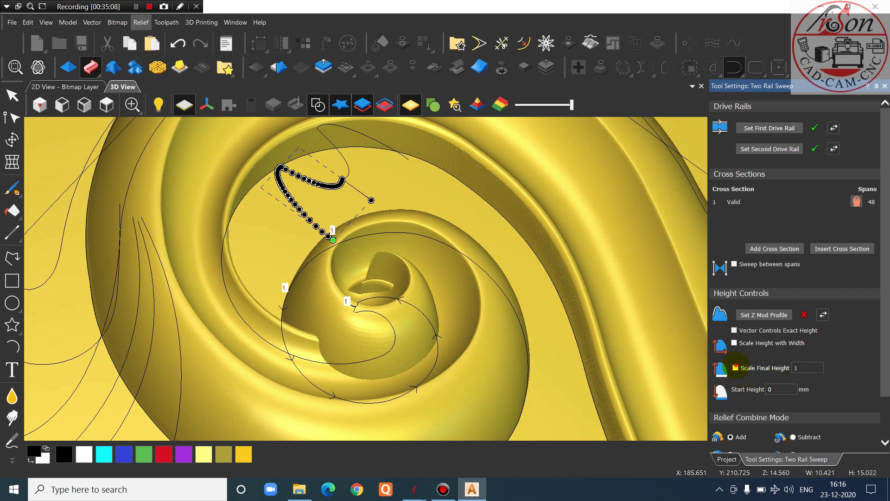
Enable Scale Final Height at 15 and apply the two rail sweep with the Merge High combine mode
left_click(735, 368)
left_click(808, 367)
type("15")
key("Return")
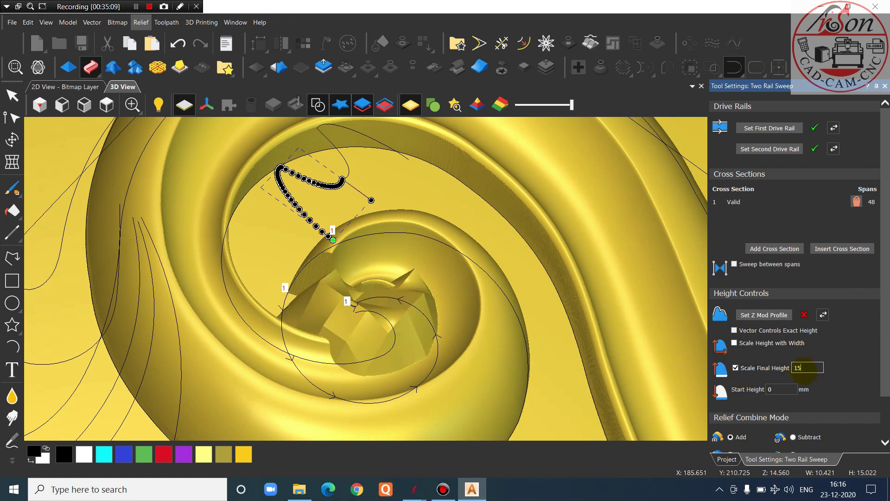
left_click_drag(465, 369, 371, 331)
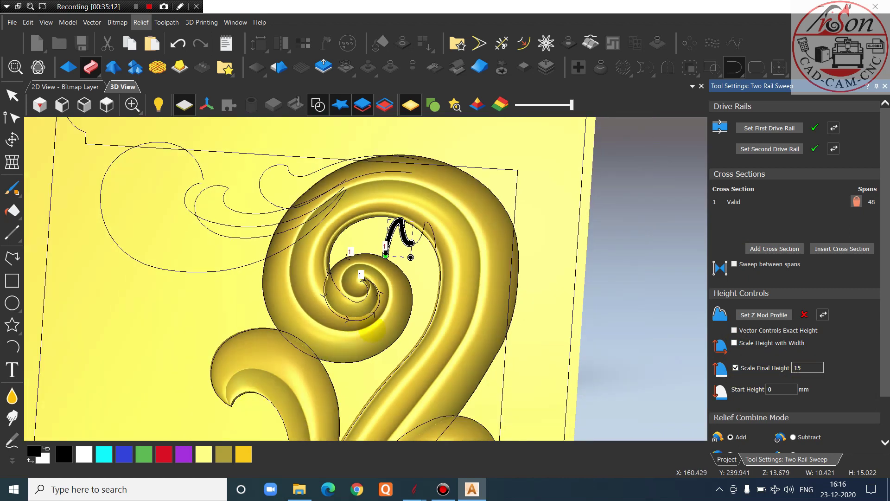
scroll(775, 386, "down", 2)
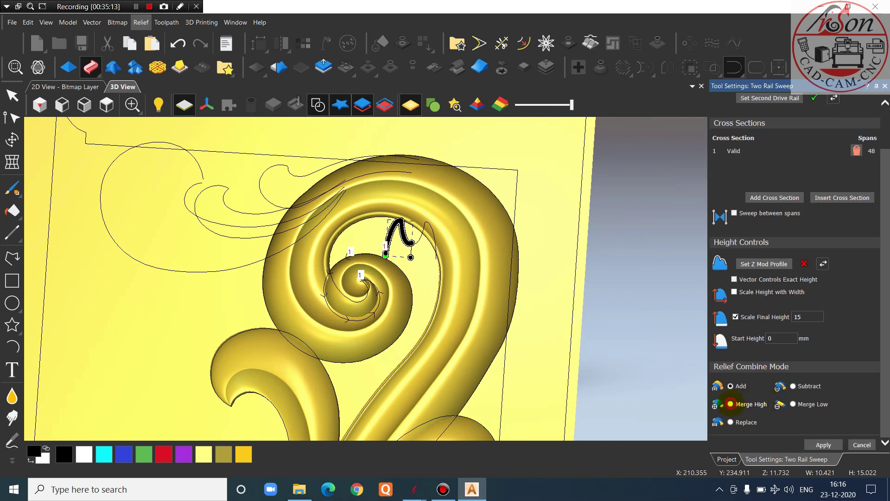
left_click(822, 443)
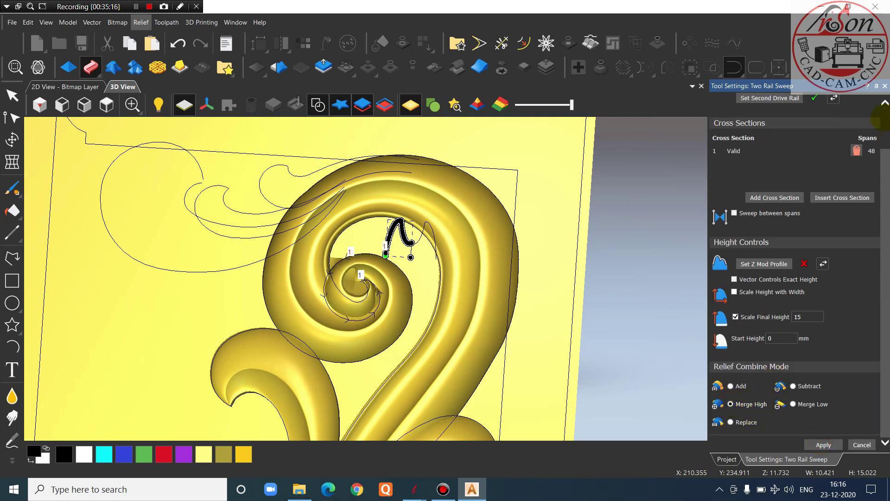
Hide the vectors and inspect the swept inner spiral up close and from above
scroll(357, 248, "down", 4)
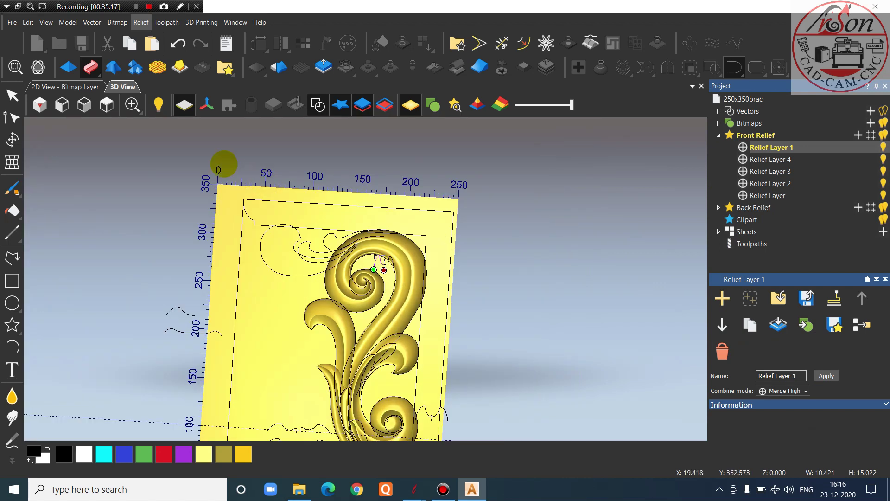
left_click(106, 105)
scroll(417, 176, "up", 5)
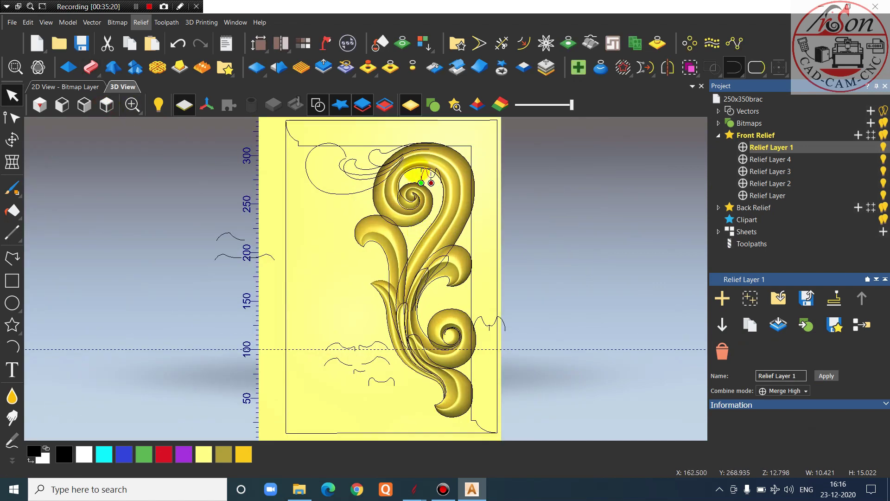
left_click(318, 106)
scroll(426, 248, "up", 4)
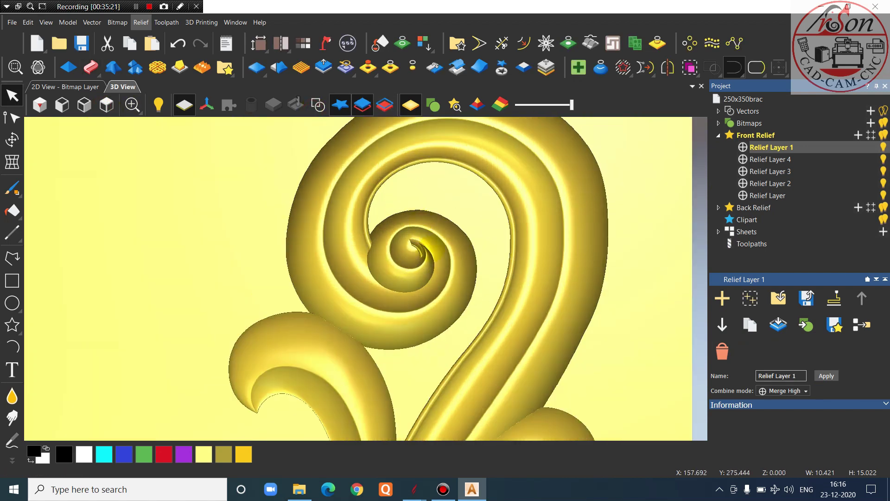
left_click_drag(524, 305, 208, 127)
left_click(112, 106)
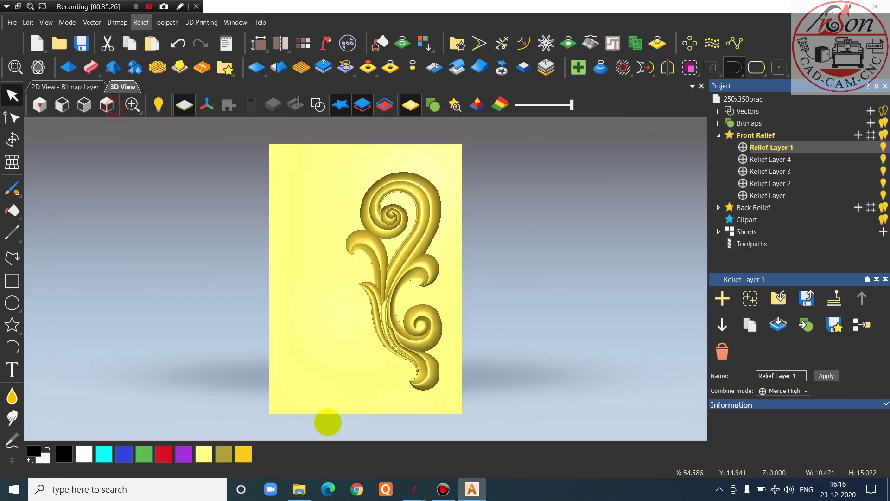
Switch to the BRACKET file in Aspire, examine the scroll's centre in the reference photo, and return to ArtCAM
mouse_move(413, 482)
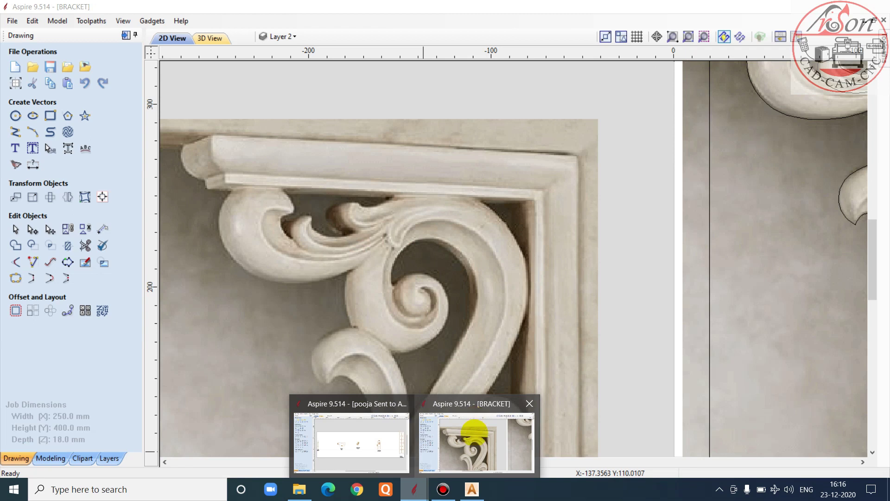
left_click(472, 429)
scroll(458, 324, "up", 2)
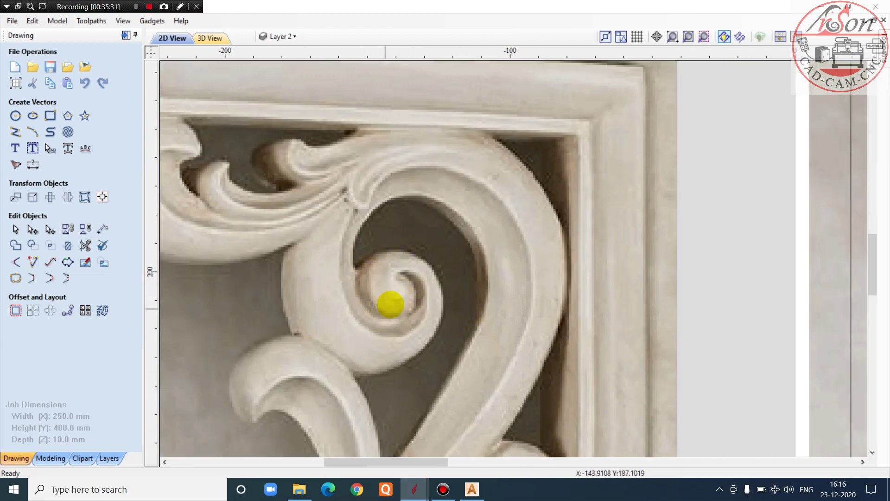
left_click(472, 489)
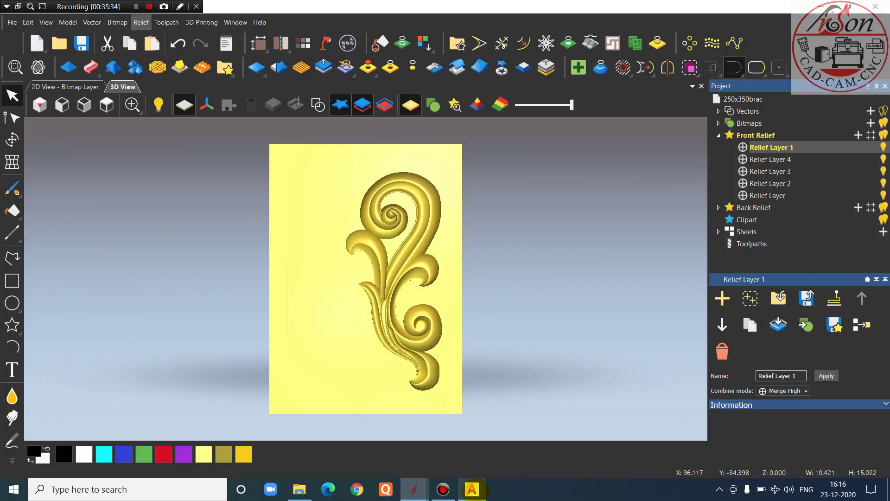
Draw an ellipse about 14.6 mm wide and 13.5 mm high around the centre of the inner spiral
scroll(399, 227, "up", 5)
scroll(398, 227, "up", 2)
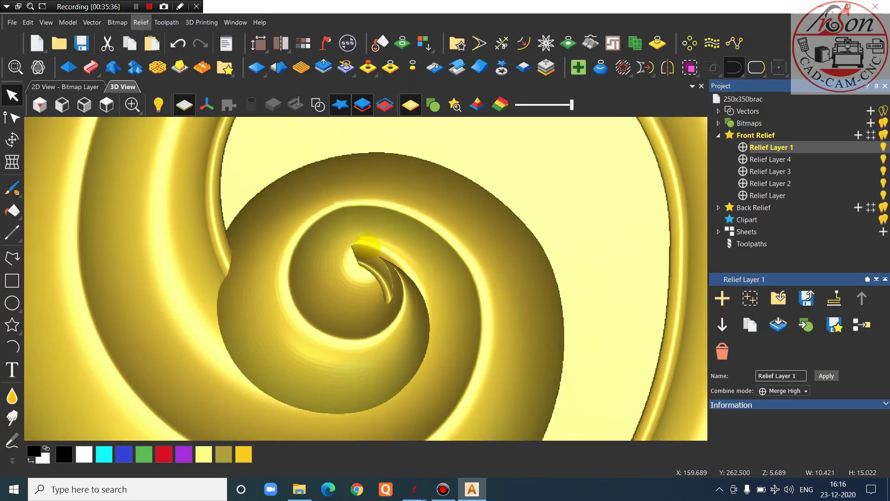
mouse_move(12, 302)
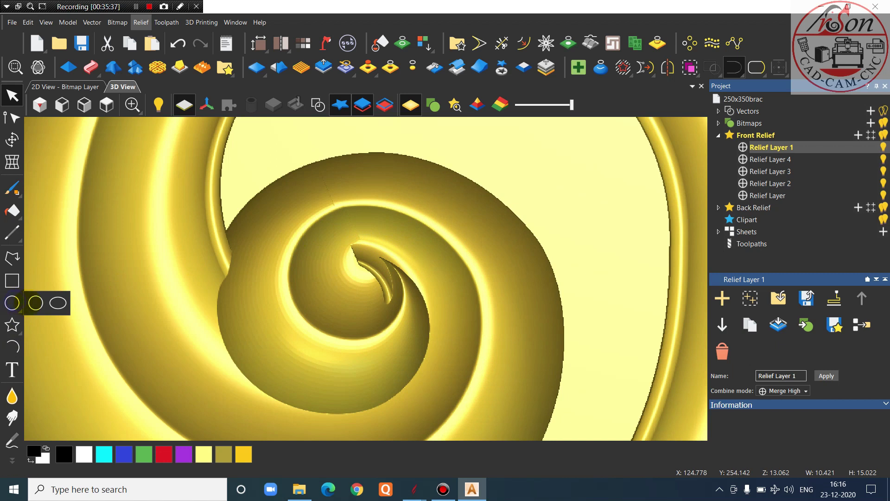
left_click(58, 303)
left_click_drag(360, 277, 335, 314)
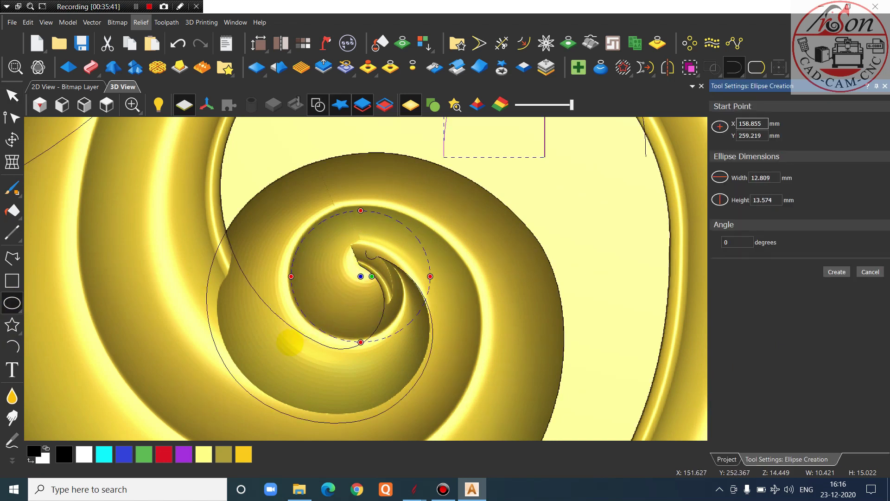
key("Escape")
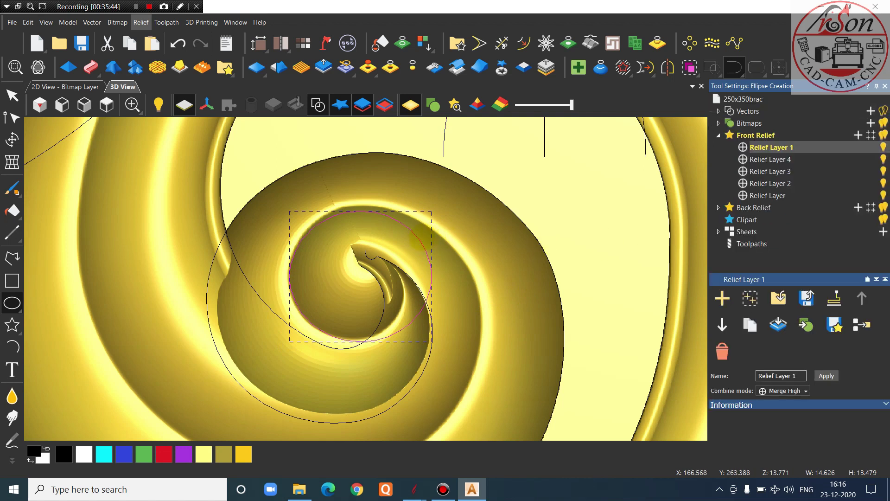
Move the ellipse over the inner spiral's end and stretch it to about 15.6 mm wide and 15.9 mm high
left_click_drag(416, 238, 408, 264)
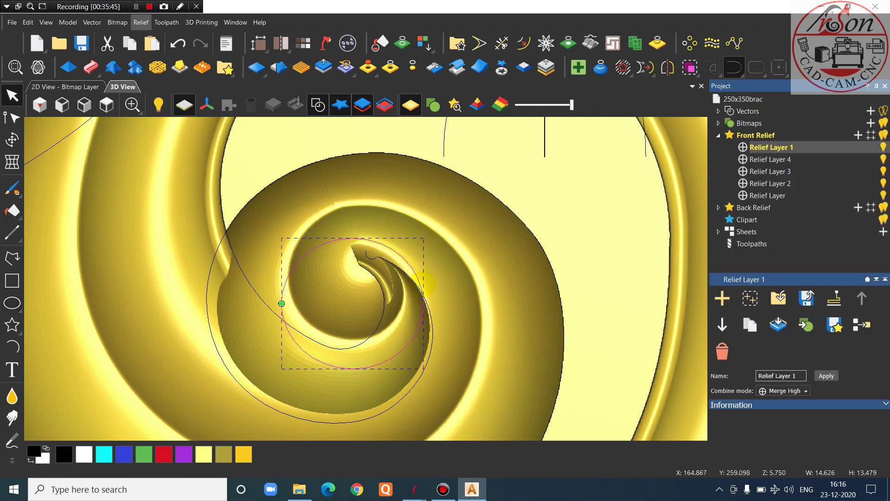
scroll(425, 286, "up", 2)
scroll(369, 278, "down", 3)
left_click(13, 139)
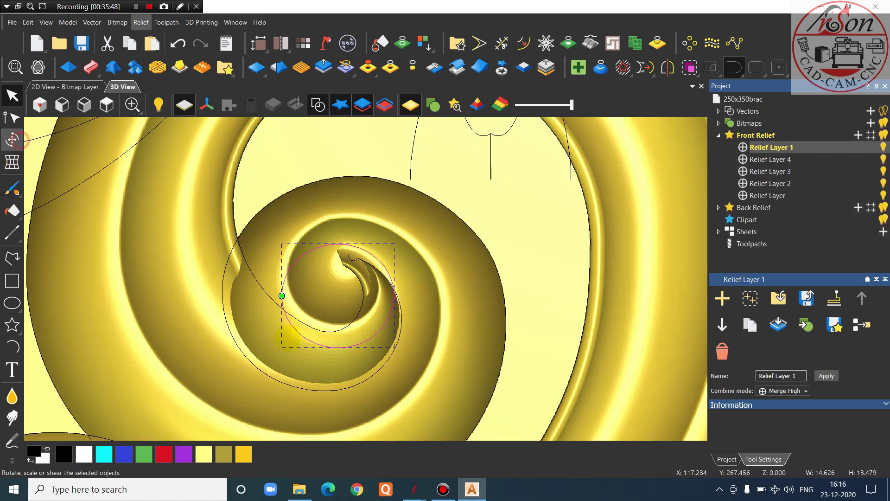
left_click_drag(338, 347, 338, 364)
scroll(397, 319, "up", 3)
left_click_drag(388, 287, 398, 287)
left_click_drag(164, 287, 158, 287)
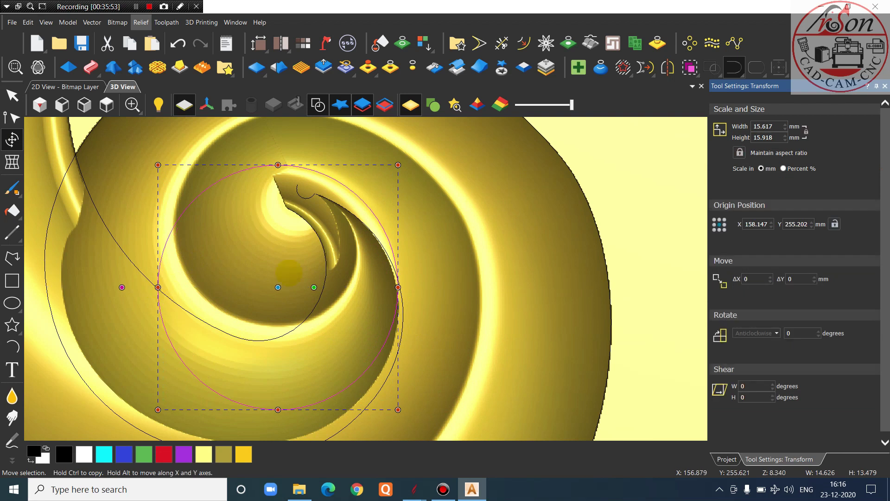
Shift the ellipse about 0.08 mm in X and -0.88 mm in Y, widen it slightly and stretch its height to about 16.1 mm
scroll(368, 297, "up", 2)
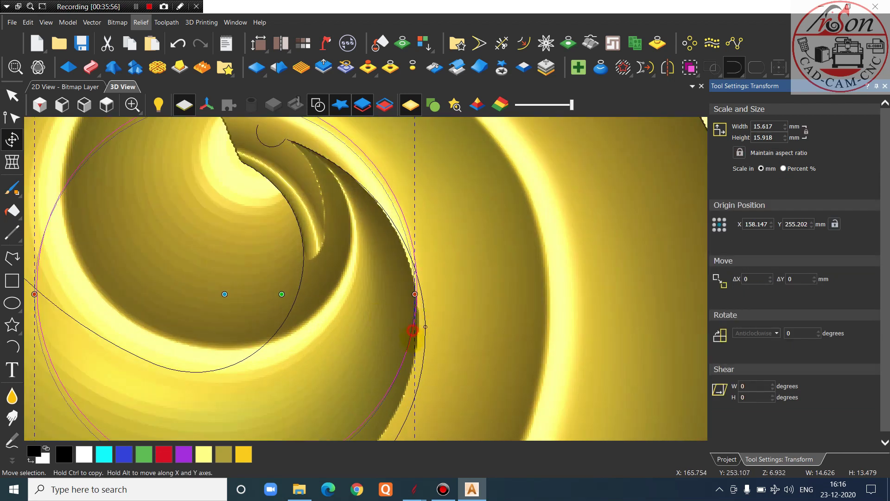
left_click_drag(412, 330, 414, 351)
scroll(473, 321, "down", 2)
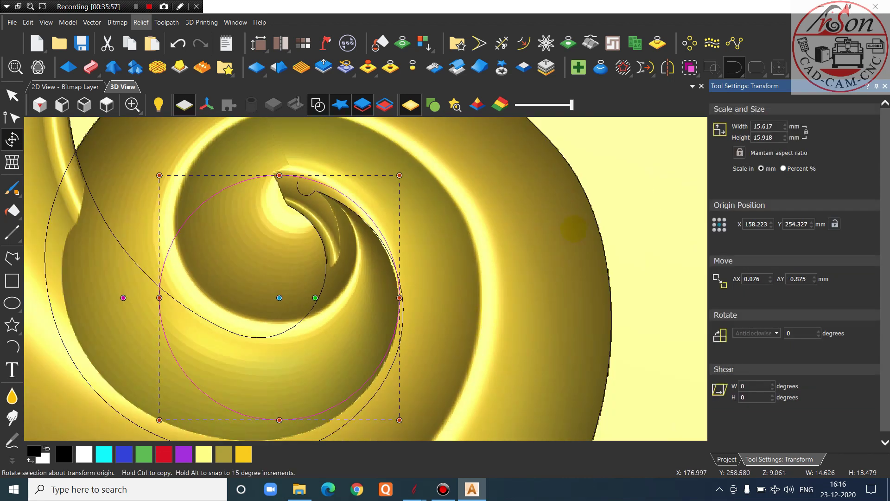
scroll(290, 173, "up", 2)
left_click_drag(273, 175, 273, 170)
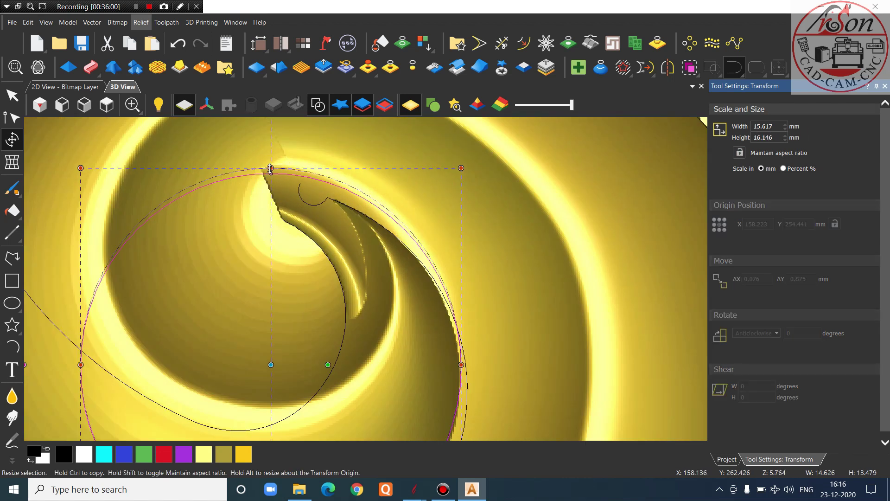
scroll(259, 275, "down", 2)
scroll(257, 276, "up", 2)
left_click_drag(249, 327, 240, 327)
scroll(246, 329, "down", 4)
left_click(503, 226)
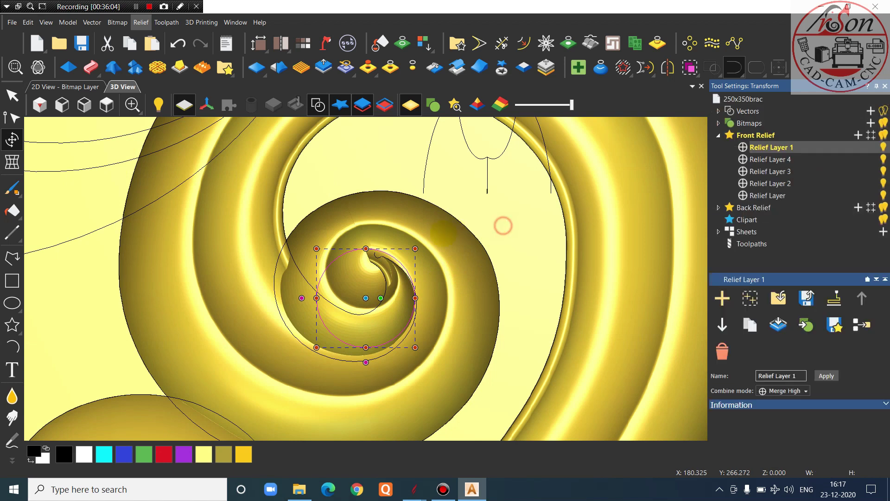
Smudge the lower ridge of the spiral centre inward with the Smudge tool at 60% strength
scroll(346, 280, "up", 2)
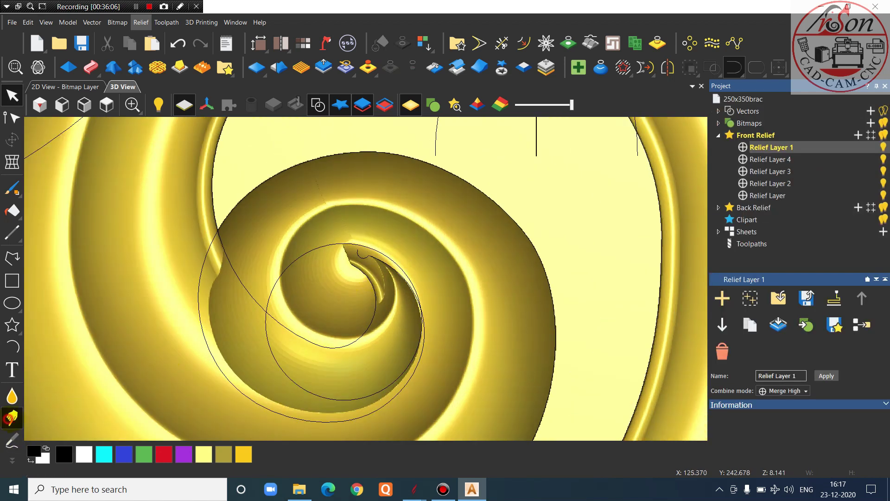
left_click(10, 417)
scroll(294, 321, "up", 3)
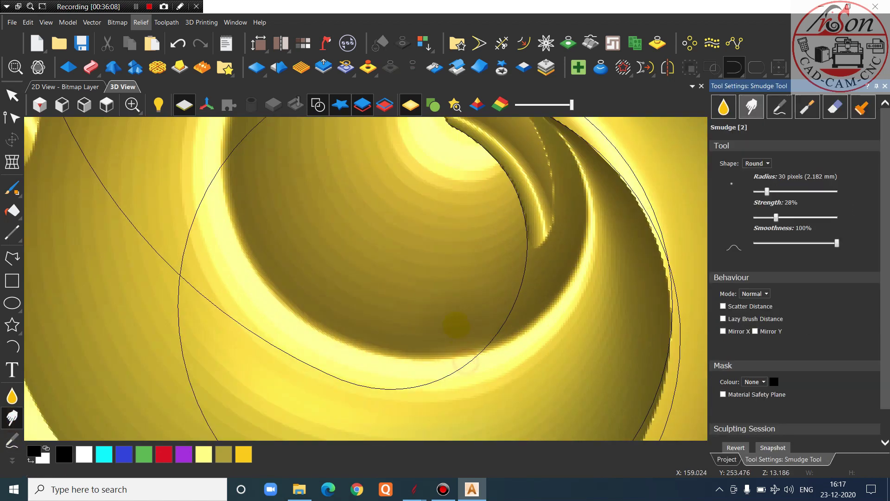
left_click_drag(457, 325, 442, 250)
left_click_drag(428, 344, 425, 261)
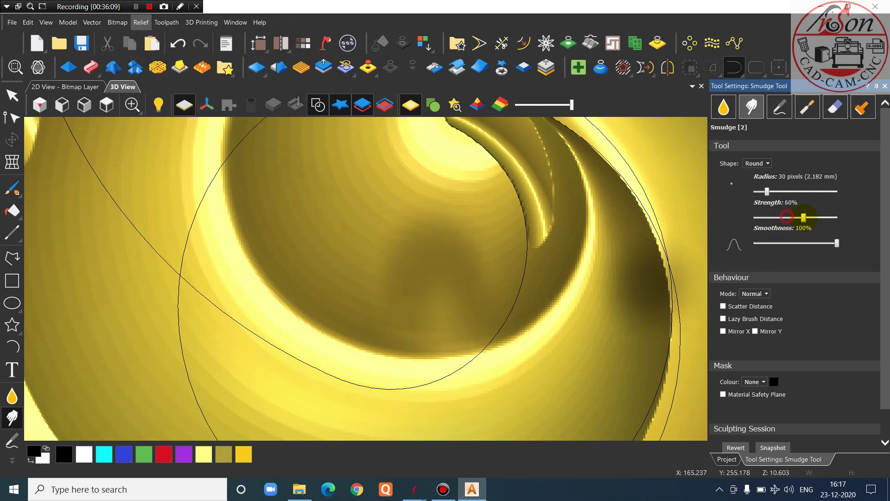
left_click_drag(437, 353, 429, 267)
mouse_move(400, 356)
left_mouse_down()
mouse_move(363, 359)
mouse_move(318, 333)
mouse_move(314, 314)
mouse_move(264, 294)
mouse_move(238, 246)
mouse_move(245, 207)
mouse_move(358, 298)
mouse_move(412, 315)
mouse_move(318, 312)
mouse_move(383, 344)
mouse_move(421, 350)
mouse_move(530, 324)
mouse_move(468, 306)
mouse_move(516, 324)
mouse_move(479, 334)
mouse_move(463, 278)
mouse_move(532, 298)
mouse_move(490, 237)
mouse_move(566, 292)
mouse_move(536, 298)
mouse_move(533, 341)
mouse_move(453, 363)
mouse_move(401, 310)
mouse_move(412, 262)
left_mouse_up()
Smudge long strokes across the remaining hollow of the spiral centre from a rotated view, and restore the top view
scroll(461, 341, "down", 4)
mouse_move(460, 341)
middle_mouse_down()
mouse_move(589, 342)
mouse_move(366, 177)
mouse_move(278, 204)
mouse_move(337, 302)
middle_mouse_up()
scroll(278, 205, "down", 3)
scroll(338, 302, "up", 7)
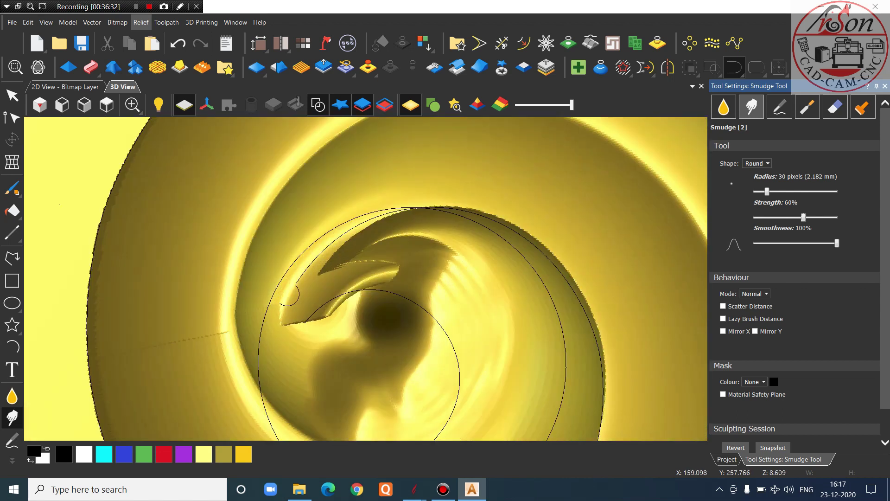
mouse_move(461, 271)
left_mouse_down()
mouse_move(461, 255)
mouse_move(445, 241)
mouse_move(459, 228)
mouse_move(313, 278)
mouse_move(433, 228)
mouse_move(278, 287)
mouse_move(269, 351)
mouse_move(423, 226)
mouse_move(384, 242)
mouse_move(370, 230)
mouse_move(449, 241)
mouse_move(307, 291)
mouse_move(369, 232)
mouse_move(333, 241)
mouse_move(274, 280)
mouse_move(306, 297)
mouse_move(407, 278)
mouse_move(433, 312)
mouse_move(373, 309)
mouse_move(264, 334)
left_mouse_up()
scroll(372, 309, "down", 2)
mouse_move(403, 294)
left_mouse_down()
mouse_move(294, 306)
mouse_move(241, 333)
left_mouse_up()
mouse_move(385, 240)
left_mouse_down()
mouse_move(304, 272)
mouse_move(222, 325)
left_mouse_up()
mouse_move(513, 241)
left_mouse_down()
mouse_move(351, 286)
mouse_move(320, 306)
left_mouse_up()
mouse_move(506, 301)
left_mouse_down()
mouse_move(360, 321)
mouse_move(471, 344)
mouse_move(377, 383)
mouse_move(282, 345)
left_mouse_up()
scroll(282, 345, "down", 3)
left_click(106, 105)
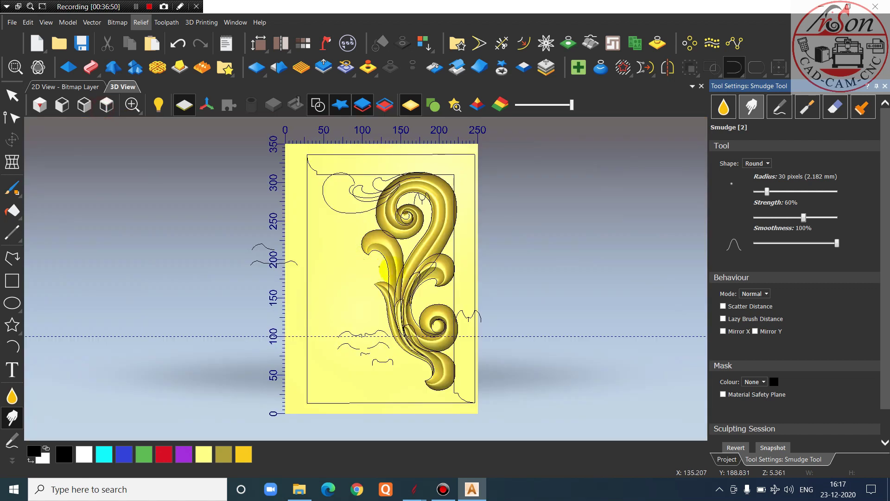
Smudge the raised centre outward along its right and upper-right edges toward the surrounding groove
scroll(448, 343, "up", 3)
scroll(448, 308, "up", 2)
scroll(437, 318, "down", 6)
scroll(327, 248, "up", 4)
scroll(333, 237, "up", 6)
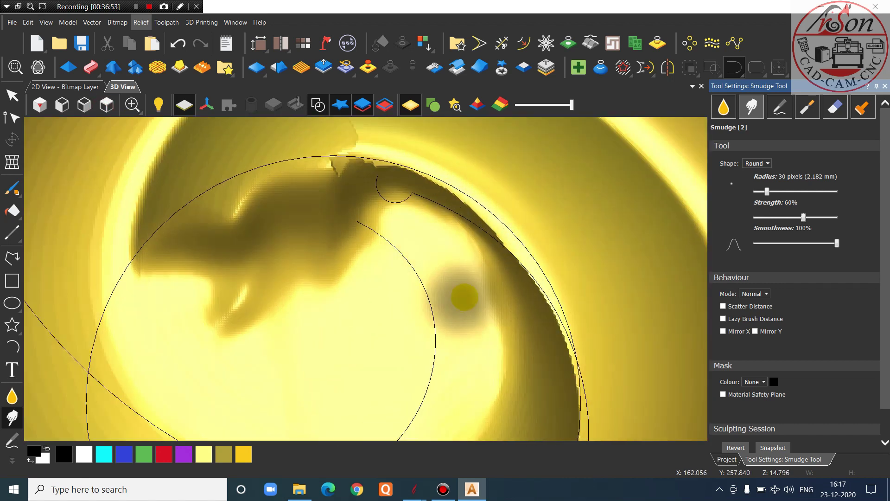
mouse_move(474, 286)
left_mouse_down()
mouse_move(503, 306)
mouse_move(512, 328)
mouse_move(509, 291)
left_mouse_up()
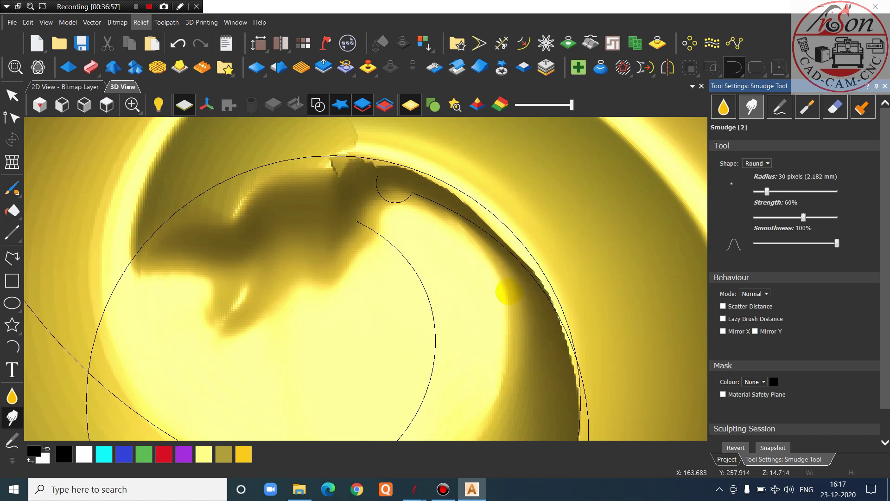
left_click_drag(479, 240, 463, 226)
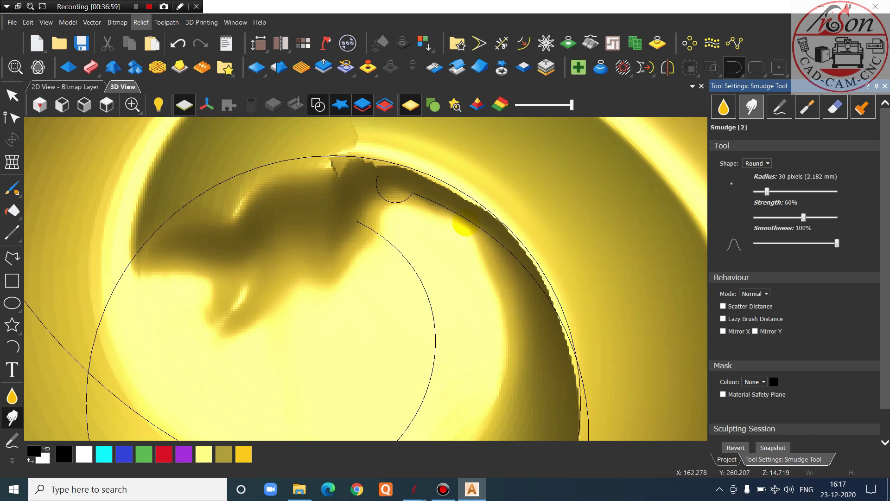
left_click_drag(394, 188, 399, 198)
Smudge out the ragged hollow on the centre's upper-left side to form an even, rounded upper edge
scroll(412, 209, "down", 2)
scroll(334, 245, "up", 2)
left_click_drag(419, 254, 342, 221)
mouse_move(361, 240)
left_mouse_down()
mouse_move(353, 302)
mouse_move(363, 306)
mouse_move(294, 249)
mouse_move(266, 232)
mouse_move(246, 236)
mouse_move(273, 320)
mouse_move(193, 341)
mouse_move(246, 330)
mouse_move(313, 338)
mouse_move(288, 338)
left_mouse_up()
left_click_drag(194, 383, 216, 372)
scroll(429, 268, "down", 3)
scroll(335, 275, "up", 3)
mouse_move(366, 257)
left_mouse_down()
mouse_move(397, 288)
mouse_move(346, 250)
mouse_move(354, 283)
mouse_move(354, 266)
mouse_move(345, 266)
mouse_move(397, 218)
mouse_move(463, 201)
mouse_move(552, 200)
mouse_move(500, 204)
left_mouse_up()
Smooth the upper and upper-right rim of the raised centre with further smudge strokes
scroll(500, 209, "down", 4)
scroll(501, 219, "up", 4)
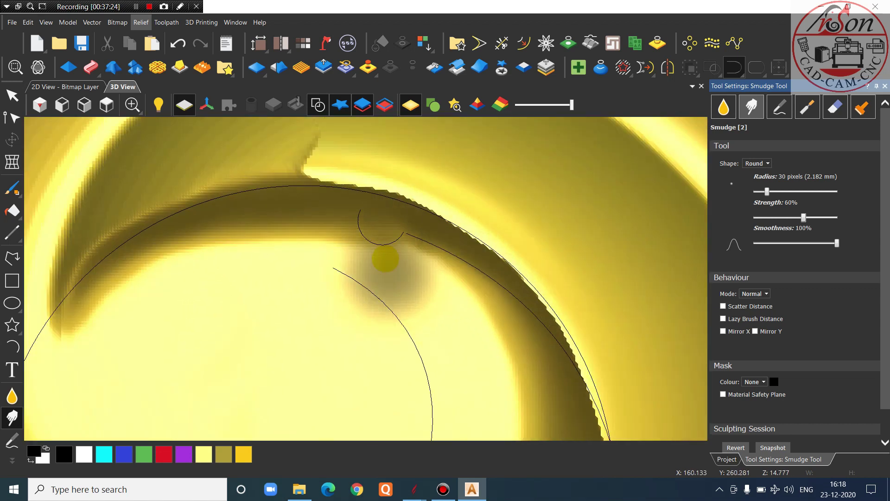
scroll(385, 259, "up", 1)
left_click_drag(364, 239, 393, 249)
mouse_move(442, 271)
left_mouse_down()
mouse_move(459, 310)
mouse_move(451, 335)
mouse_move(478, 251)
left_mouse_up()
scroll(408, 292, "down", 4)
scroll(452, 312, "up", 4)
mouse_move(426, 288)
left_mouse_down()
mouse_move(405, 267)
mouse_move(238, 219)
left_mouse_up()
scroll(371, 285, "down", 3)
scroll(397, 306, "up", 4)
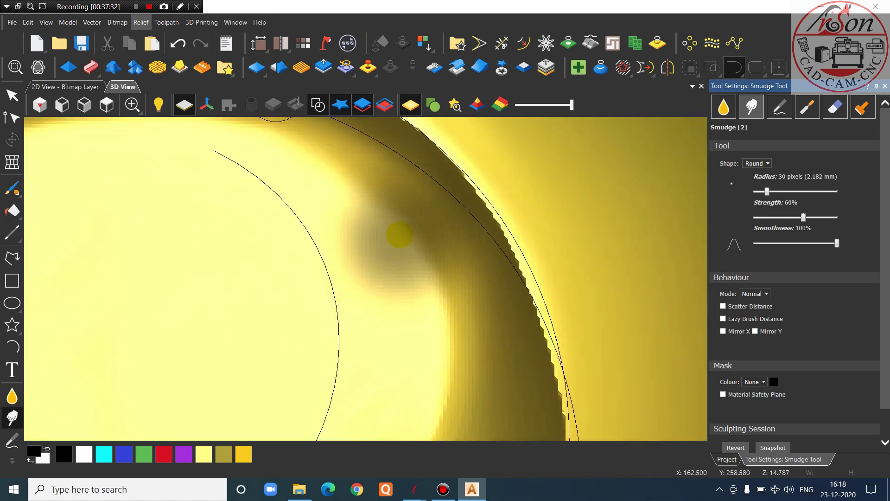
mouse_move(416, 263)
left_mouse_down()
mouse_move(443, 300)
mouse_move(453, 351)
mouse_move(420, 264)
mouse_move(431, 280)
left_mouse_up()
scroll(431, 281, "down", 4)
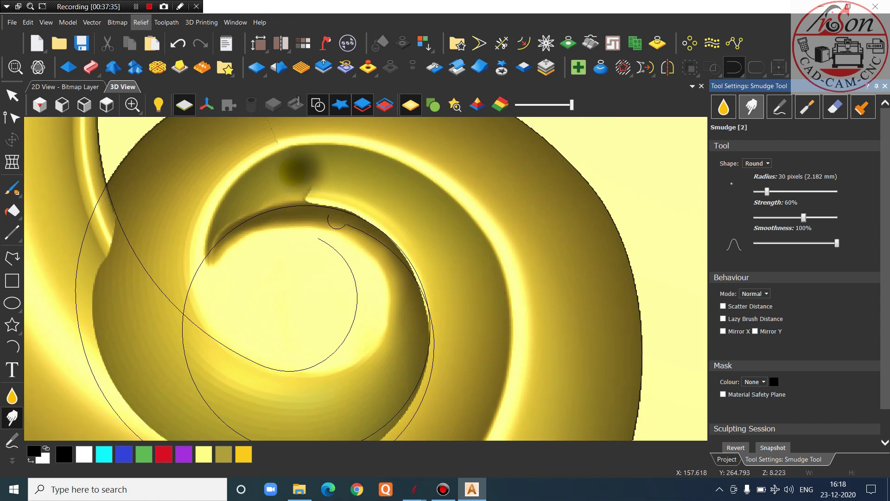
Try to smudge the step above the raised centre where the spiral's inner end meets the band
scroll(299, 170, "up", 3)
scroll(312, 192, "up", 1)
left_click_drag(315, 192, 345, 191)
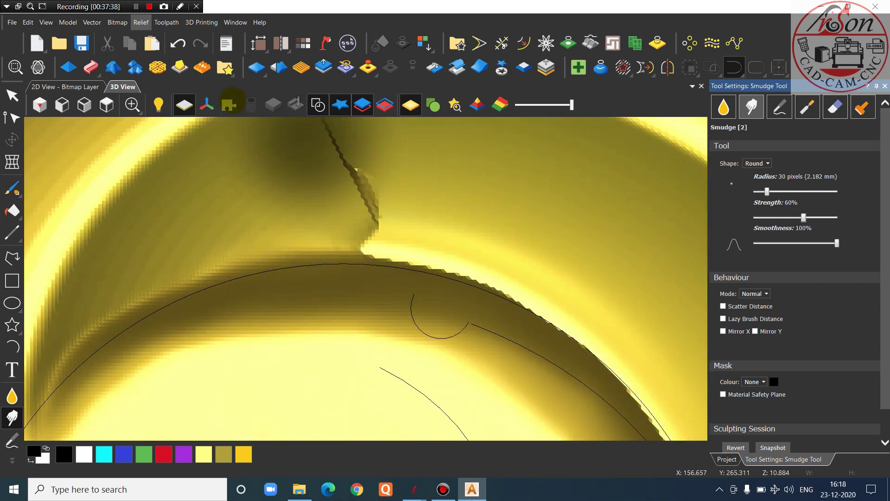
left_click(177, 43)
scroll(387, 242, "down", 4)
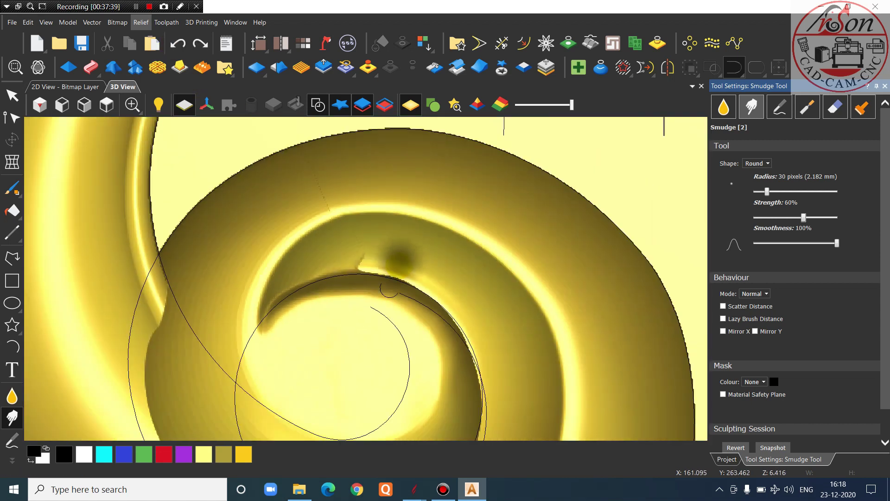
Smudge the right and lower-right edge of the raised centre outward, and undo the last strokes
scroll(582, 292, "down", 3)
middle_click_drag(497, 283, 883, 125)
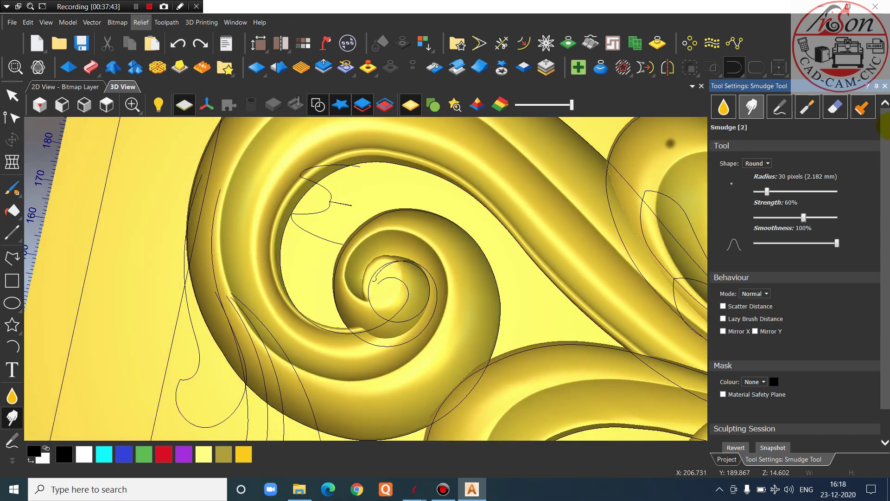
left_click(106, 105)
scroll(387, 153, "up", 8)
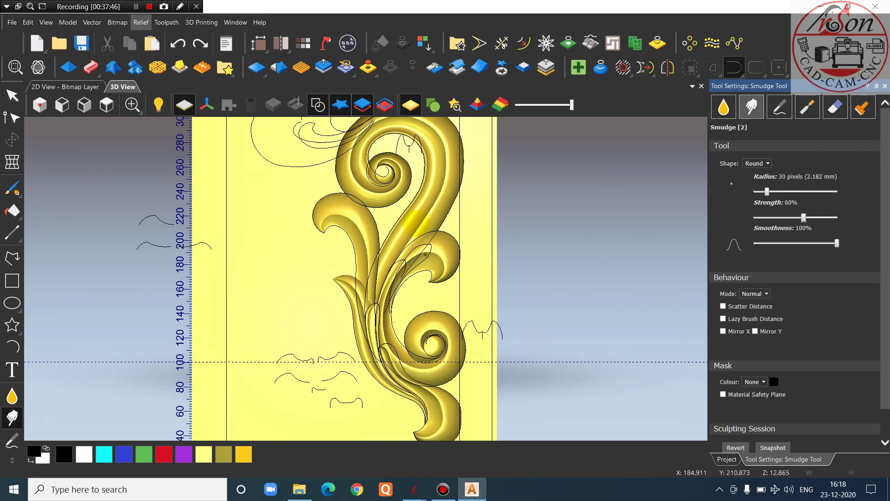
scroll(387, 153, "up", 2)
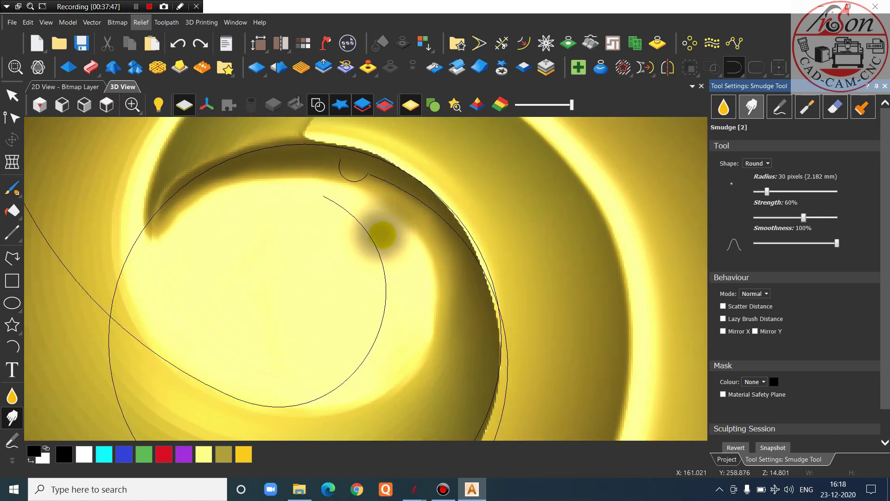
left_click(367, 218)
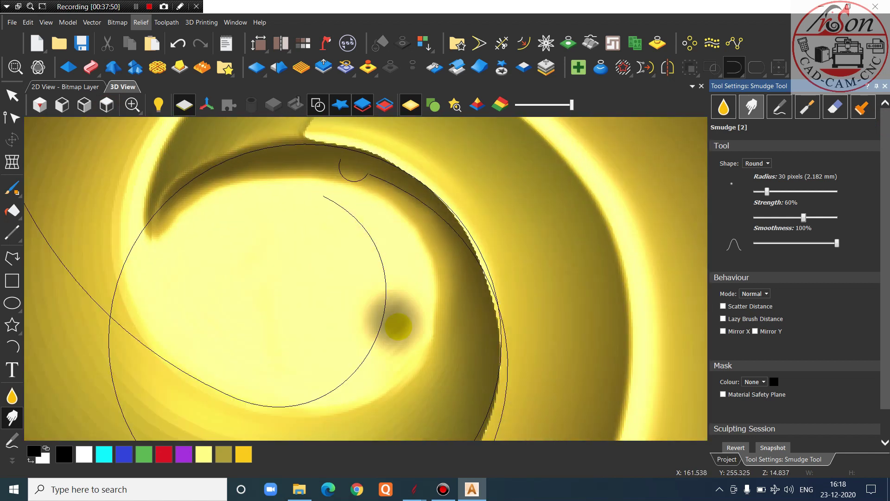
left_click(408, 312)
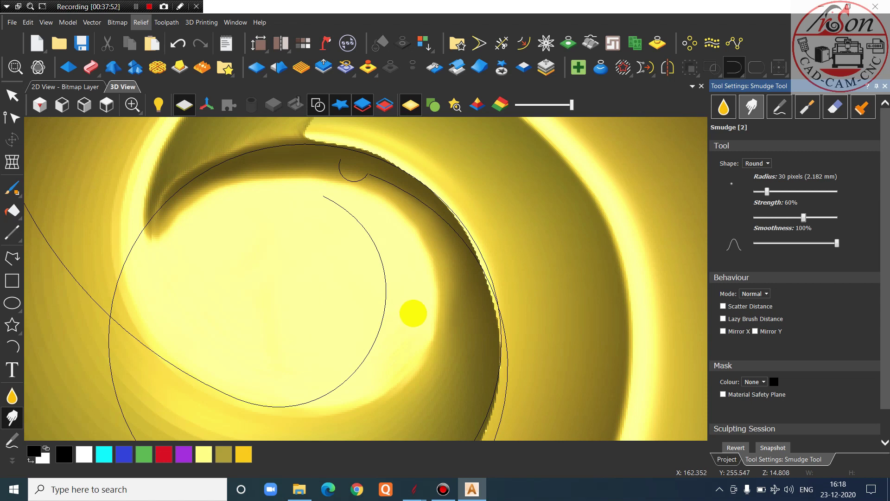
left_click_drag(404, 344, 380, 339)
left_click(346, 342)
left_click(378, 324)
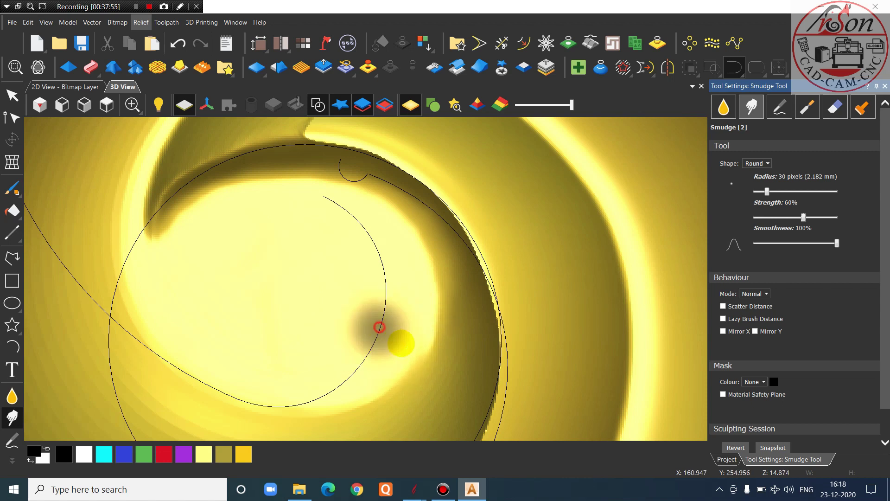
left_click(178, 43)
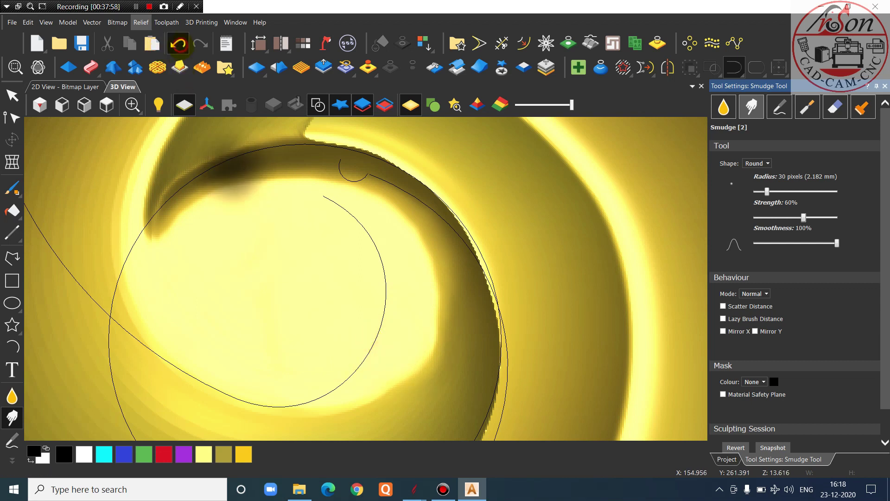
left_click(177, 43)
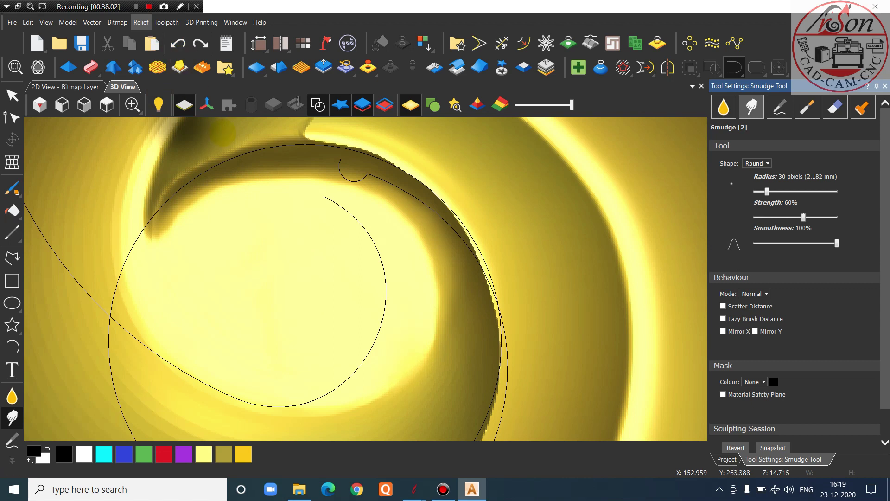
Smudge back and forth across the interior of the raised centre to even out its surface
scroll(360, 366, "up", 2)
scroll(362, 296, "down", 4)
scroll(353, 299, "up", 2)
left_click_drag(342, 289, 232, 264)
left_click_drag(306, 234, 243, 277)
mouse_move(241, 277)
left_mouse_down()
mouse_move(258, 289)
mouse_move(333, 288)
left_mouse_up()
mouse_move(346, 297)
left_mouse_down()
mouse_move(339, 315)
mouse_move(284, 337)
mouse_move(322, 320)
mouse_move(245, 331)
mouse_move(272, 315)
left_mouse_up()
left_click_drag(226, 288, 171, 290)
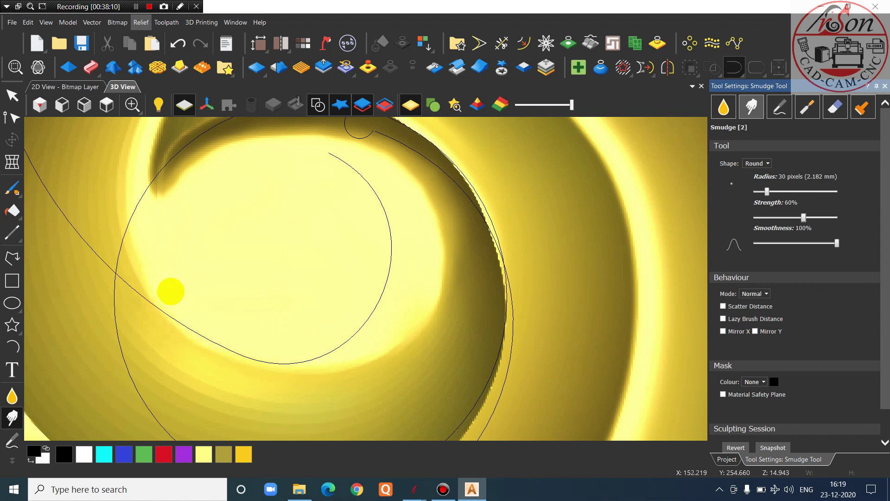
Smudge the raised centre's left, lower-left and bottom rim outward in short strokes to round its outline
mouse_move(169, 240)
left_mouse_down()
mouse_move(157, 250)
mouse_move(174, 288)
mouse_move(189, 294)
left_mouse_up()
left_click(213, 313)
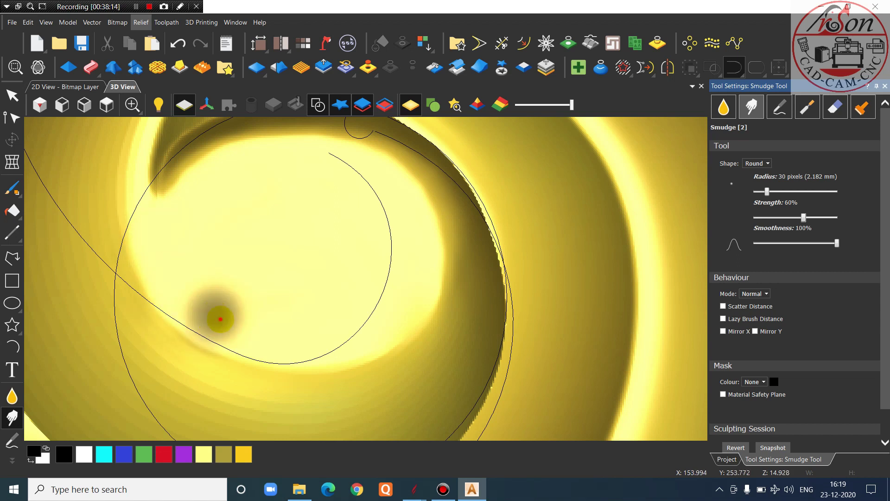
left_click(239, 325)
left_click_drag(241, 328, 272, 366)
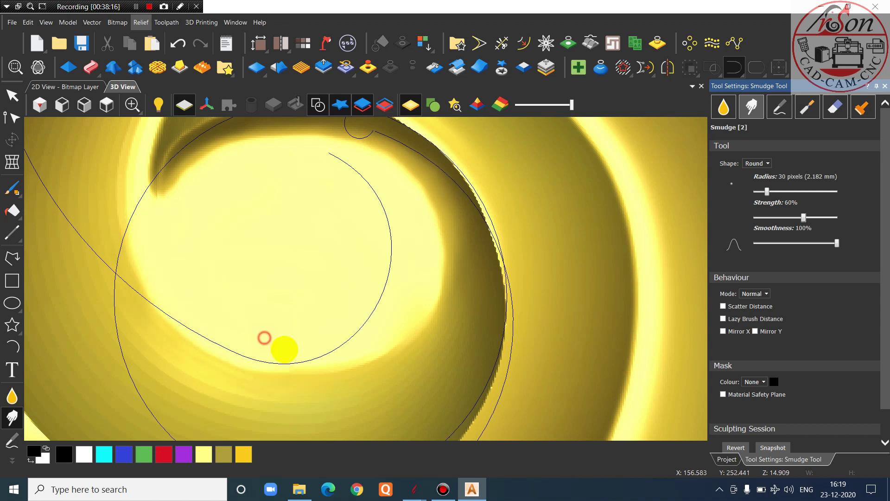
left_click(302, 354)
left_click(349, 347)
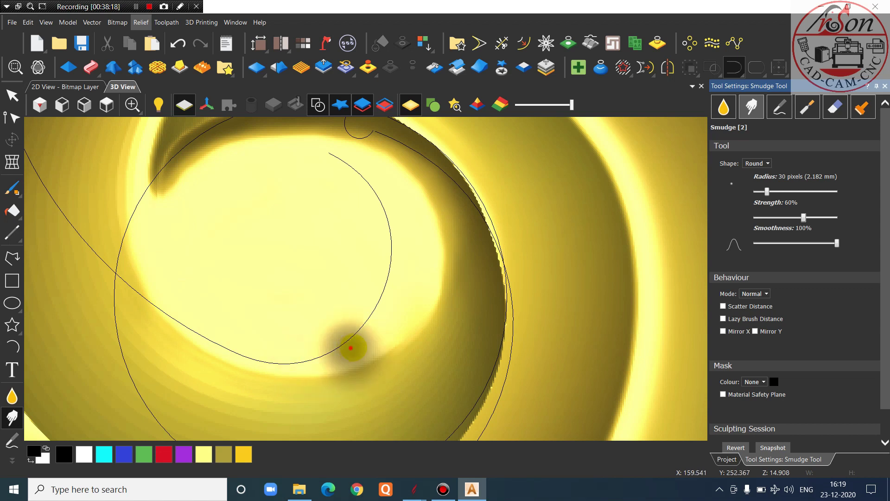
Smudge the right and lower-right rim of the raised centre in short strokes to even out its outline
left_click(377, 326)
left_click(392, 315)
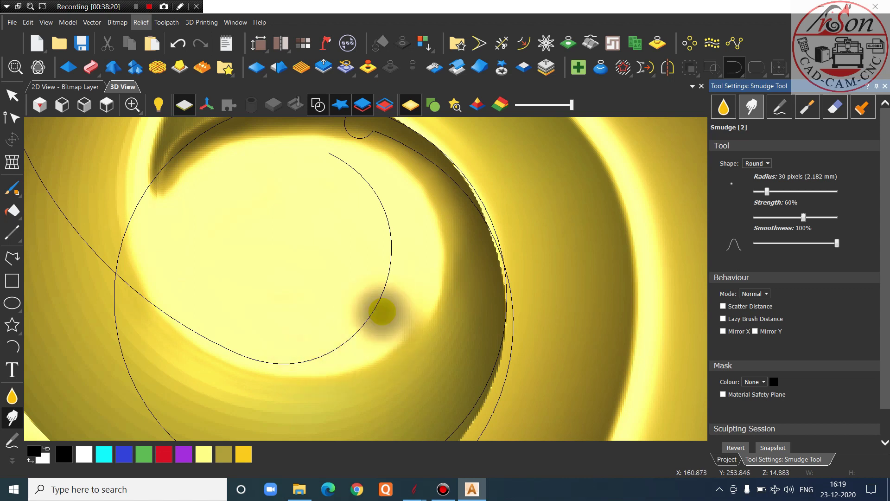
left_click(401, 296)
mouse_move(412, 306)
left_mouse_down()
mouse_move(435, 321)
mouse_move(404, 294)
left_mouse_up()
left_click(411, 294)
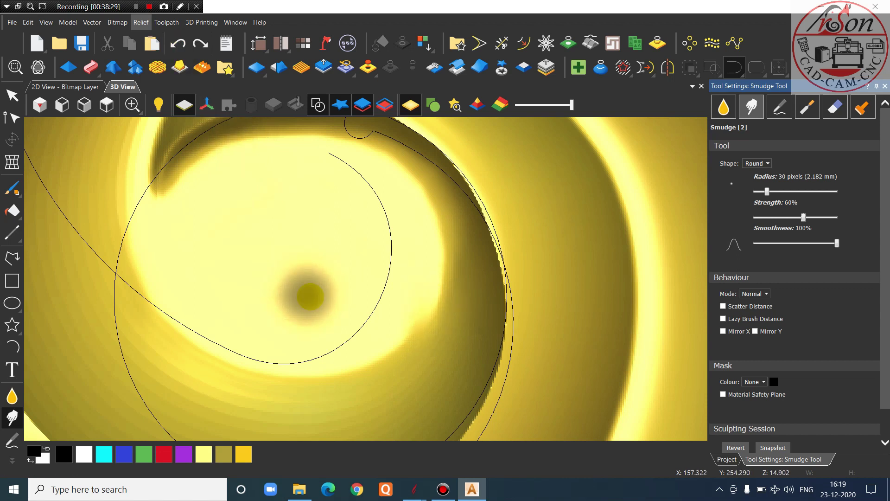
scroll(343, 297, "up", 3)
left_click(397, 234)
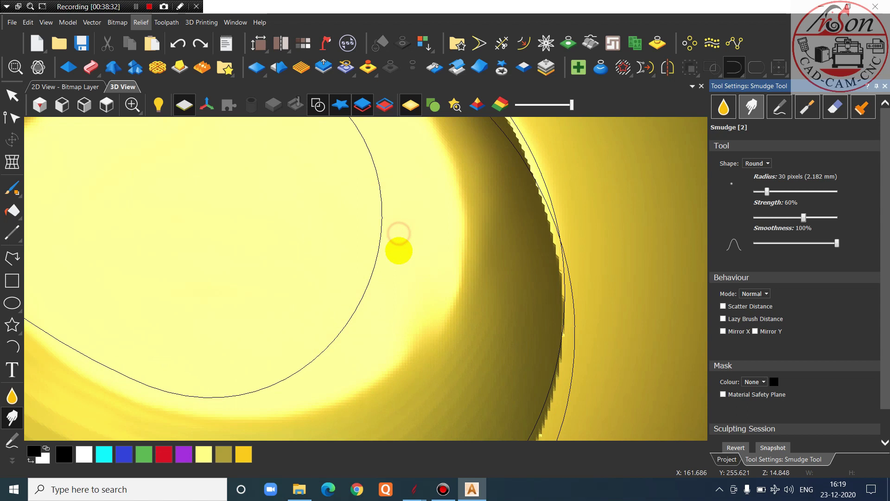
left_click(350, 315)
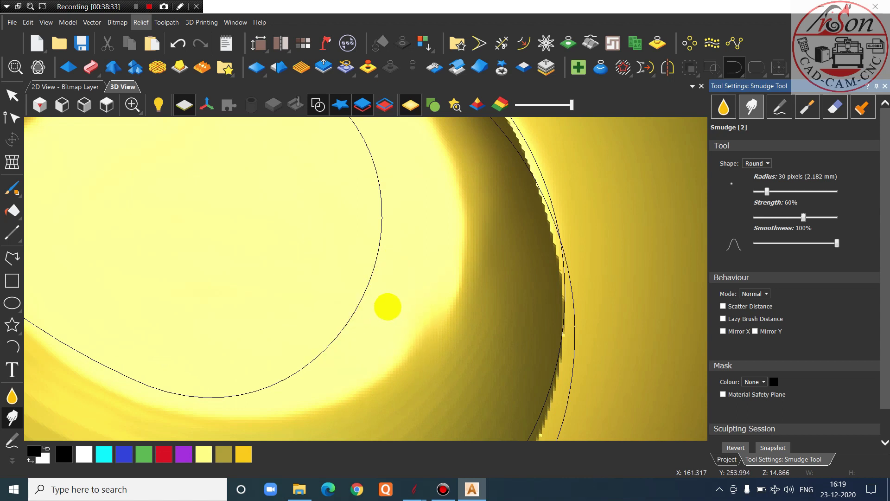
left_click(413, 254)
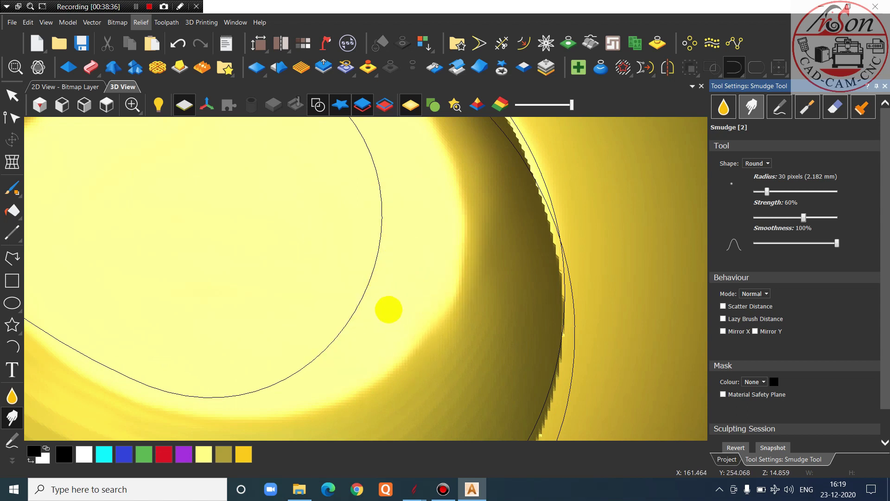
Smudge the top and upper-left rim of the raised centre, and undo the last stroke
scroll(443, 343, "down", 5)
scroll(318, 211, "up", 3)
scroll(348, 264, "down", 3)
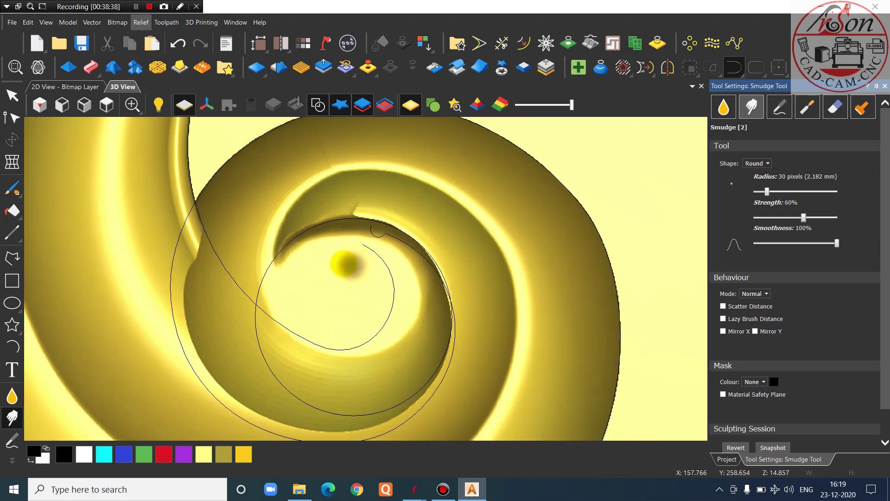
scroll(329, 266, "up", 4)
left_click(347, 256)
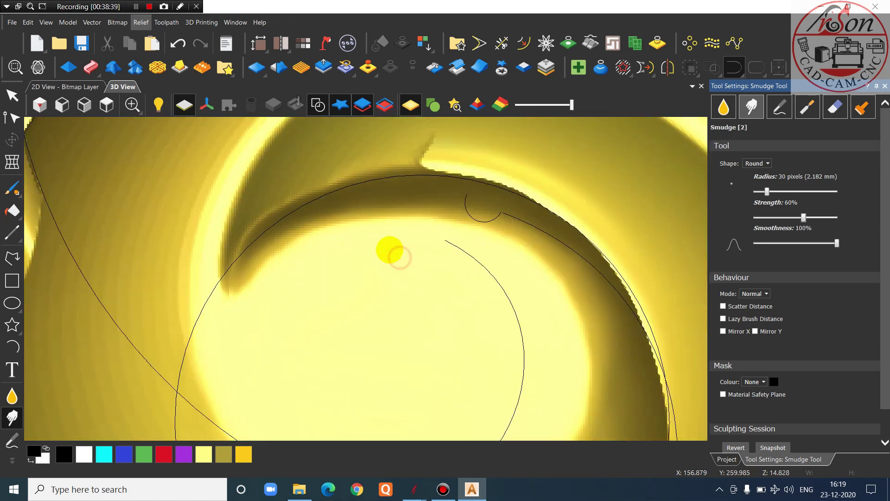
left_click(368, 254)
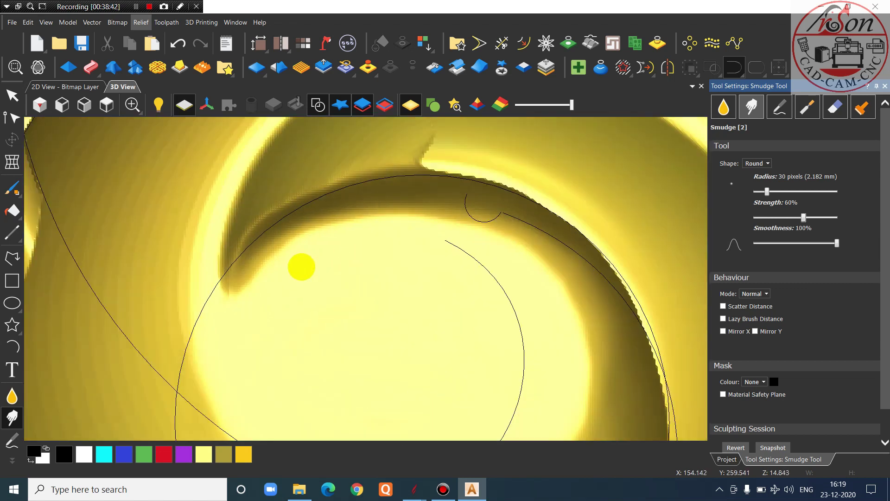
left_click_drag(251, 338, 260, 354)
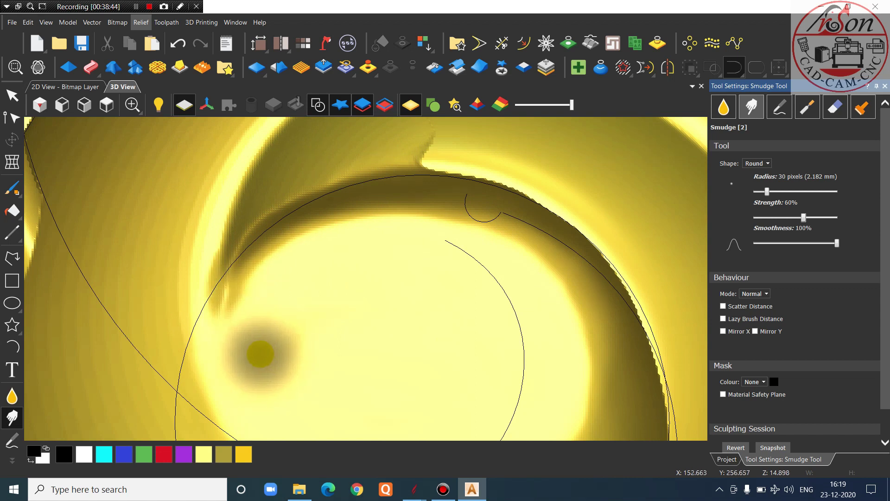
scroll(260, 354, "down", 3)
left_click(178, 43)
Smudge along the left and top rim of the raised centre, including where the band's dark groove meets it
scroll(314, 312, "up", 5)
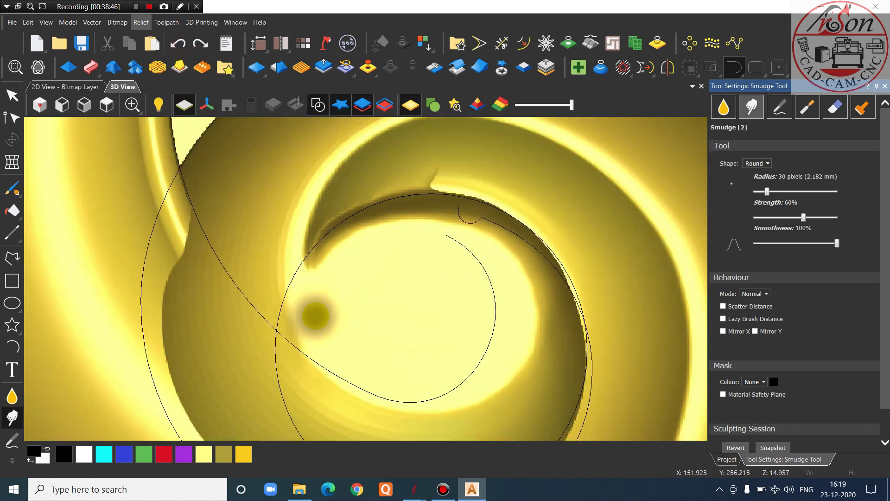
left_click_drag(338, 305, 346, 258)
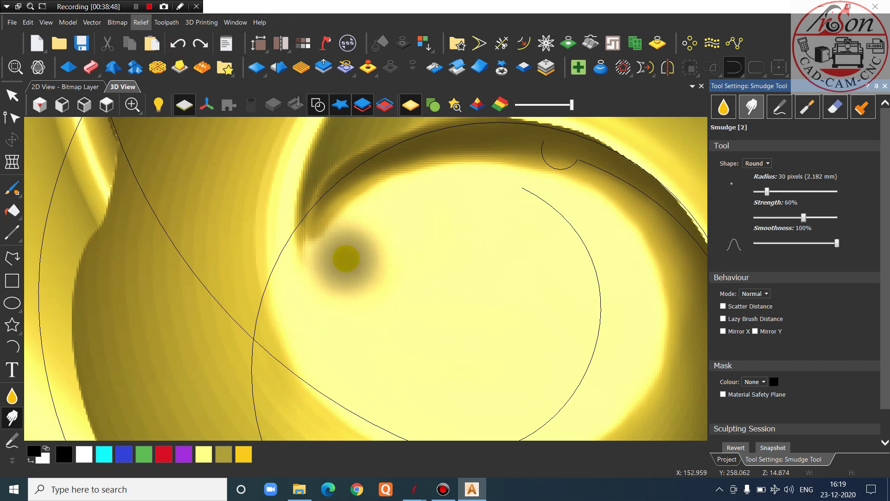
mouse_move(344, 302)
left_mouse_down()
mouse_move(369, 236)
mouse_move(416, 185)
mouse_move(459, 184)
mouse_move(472, 161)
left_mouse_up()
left_click_drag(510, 186, 533, 185)
left_click_drag(527, 190, 532, 171)
mouse_move(517, 205)
left_mouse_down()
mouse_move(512, 193)
mouse_move(588, 241)
mouse_move(493, 249)
left_mouse_up()
scroll(482, 242, "down", 3)
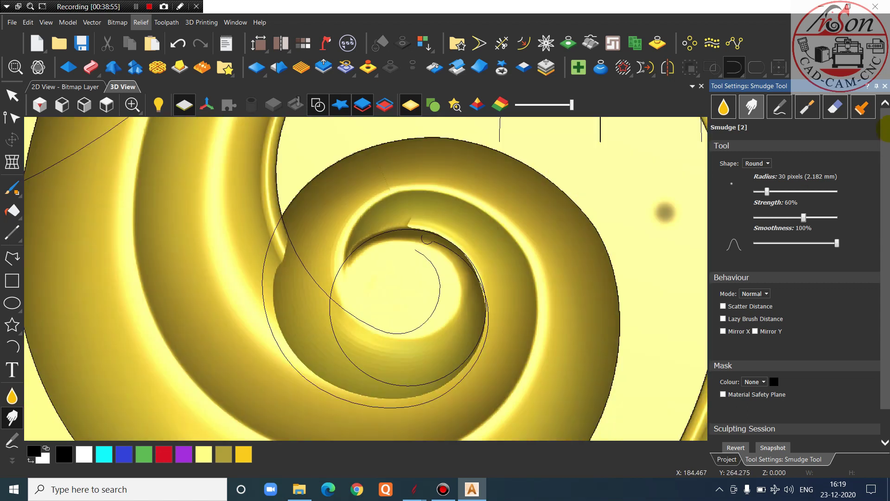
Leave the Smudge tool and draw a rectangle vector around the large scroll's spiral centre in the top view
left_click(13, 95)
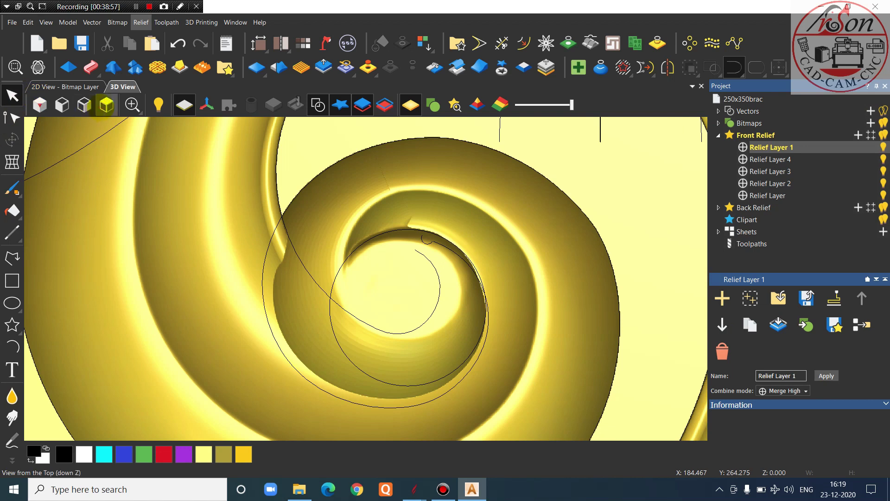
left_click(106, 105)
scroll(439, 241, "up", 5)
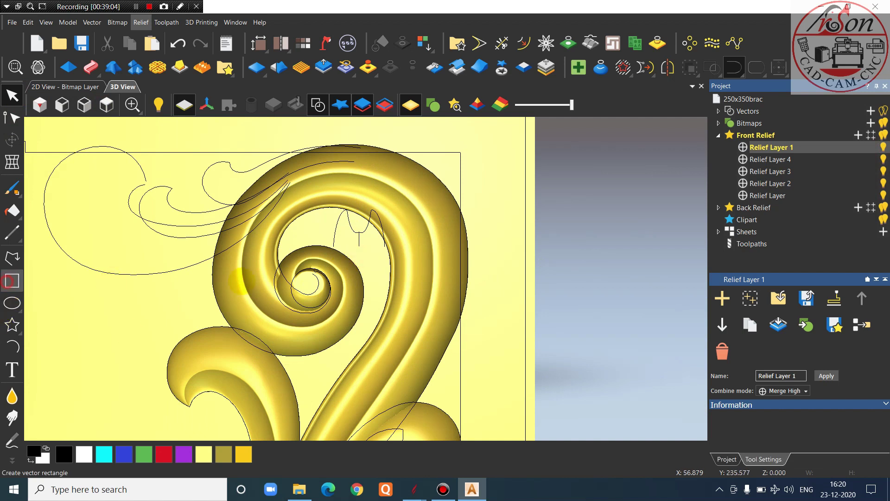
left_click(8, 280)
scroll(280, 256, "up", 2)
left_click_drag(248, 222, 386, 378)
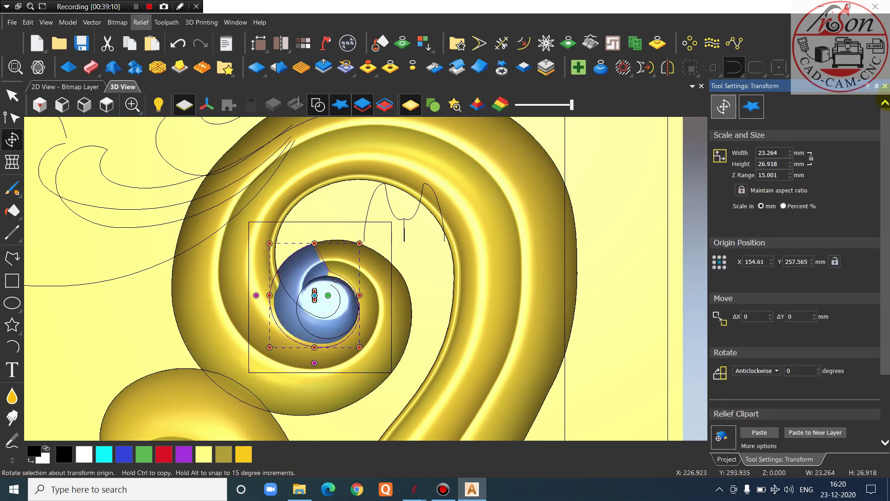
Make Relief Layer 4 the active layer and clear the selection of the spiral's inner end
left_click(884, 86)
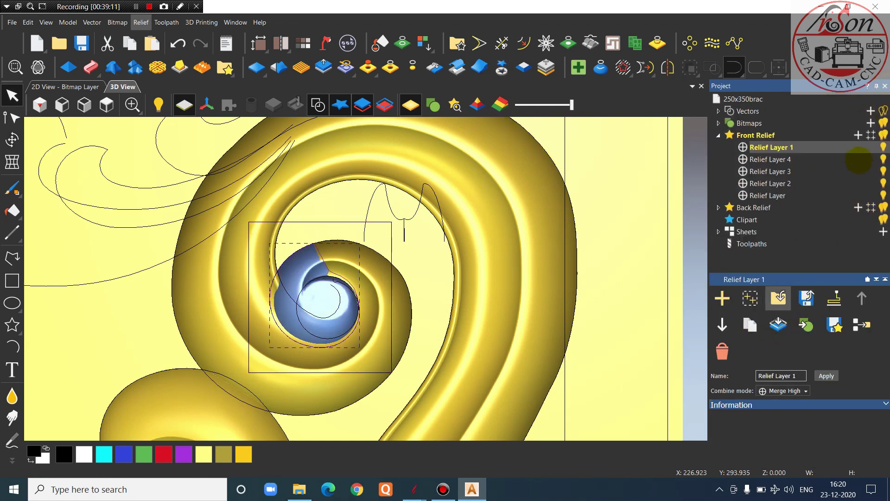
left_click(881, 158)
left_click(880, 158)
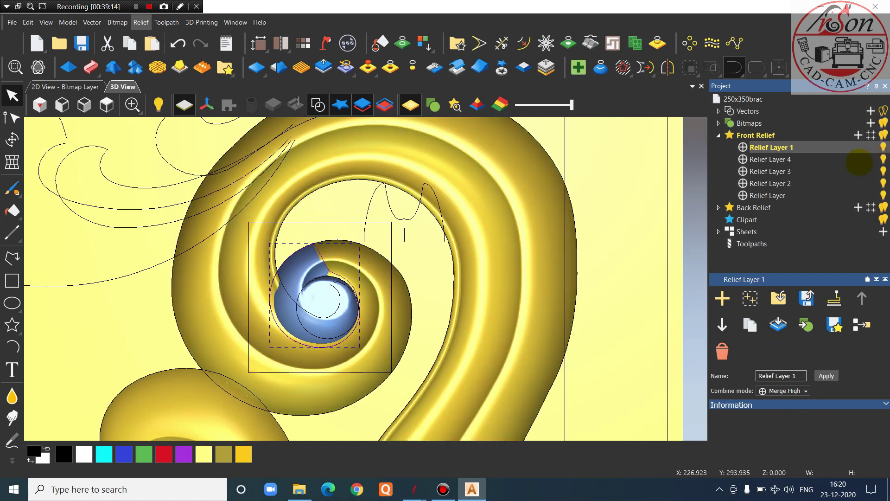
left_click(859, 161)
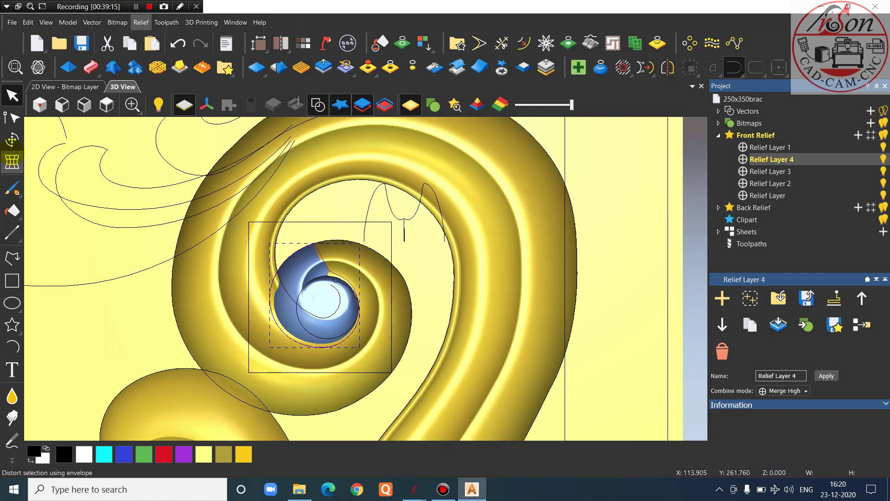
left_click(12, 139)
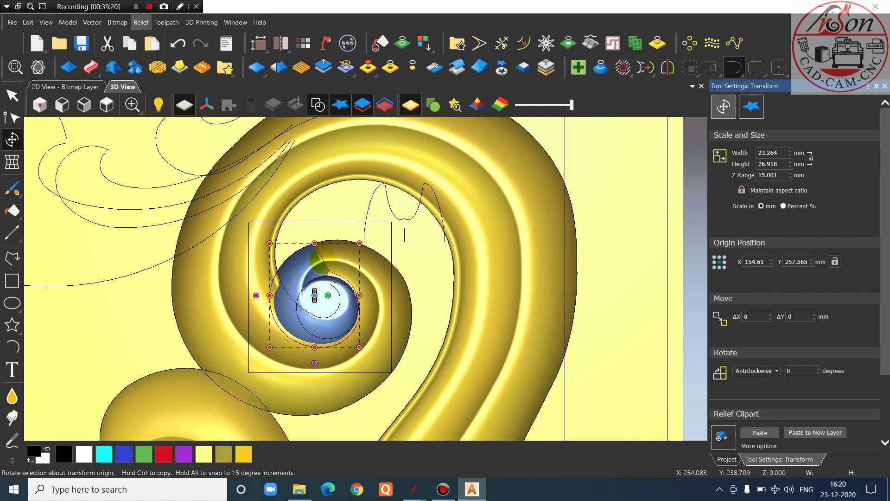
key("Escape")
Try smudging the step above the raised centre with an 11-pixel radius, and undo the strokes
scroll(327, 264, "up", 6)
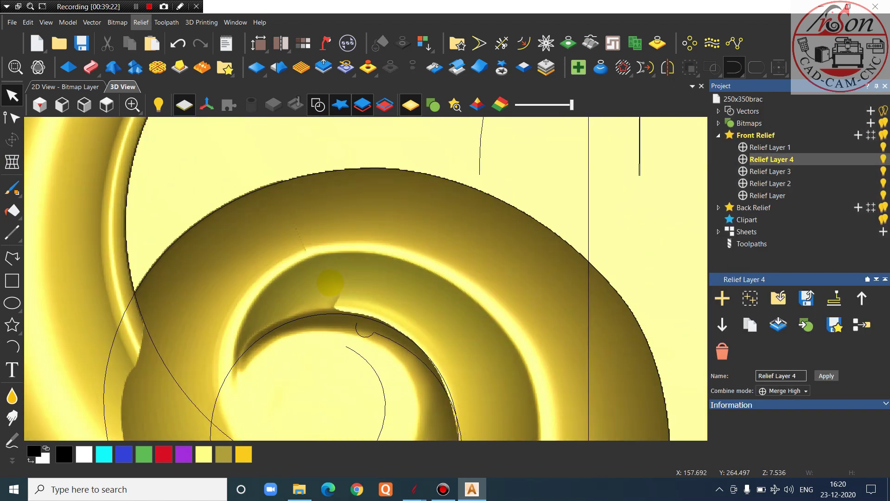
scroll(330, 282, "up", 3)
left_click(12, 418)
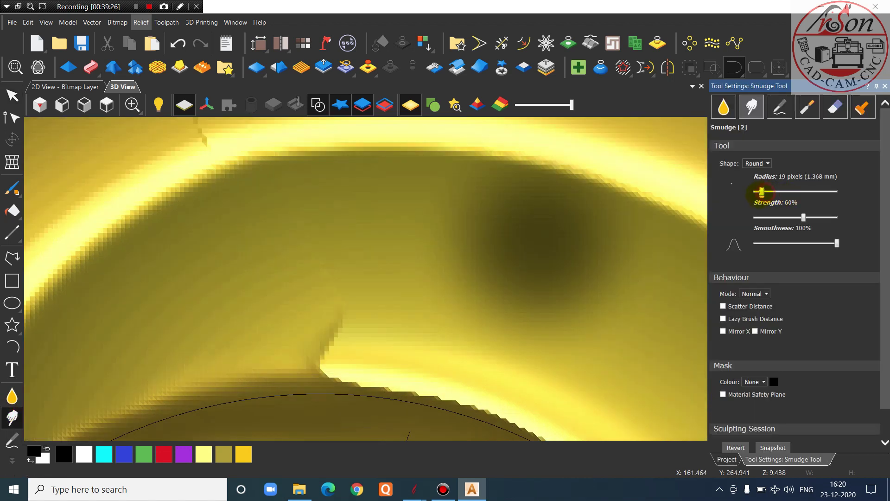
scroll(371, 327, "up", 3)
mouse_move(246, 334)
left_mouse_down()
mouse_move(312, 343)
mouse_move(296, 361)
mouse_move(269, 368)
left_mouse_up()
scroll(364, 313, "down", 3)
scroll(371, 313, "up", 2)
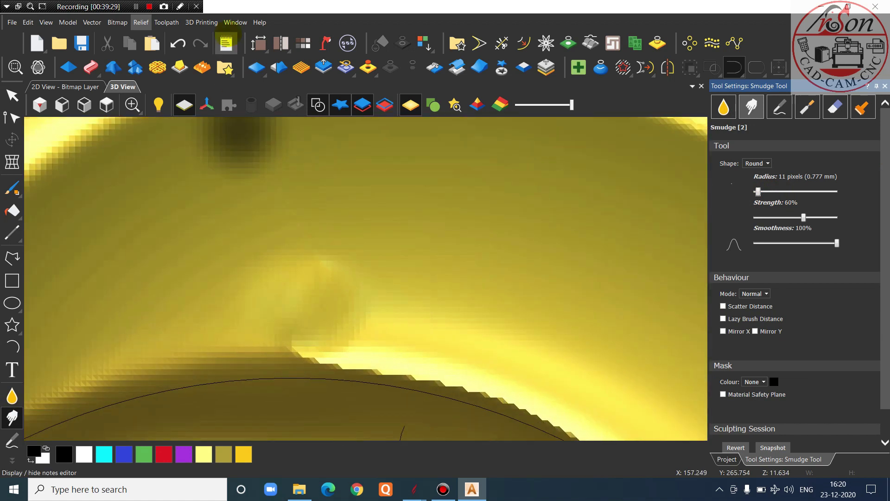
left_click(182, 38)
left_click(179, 43)
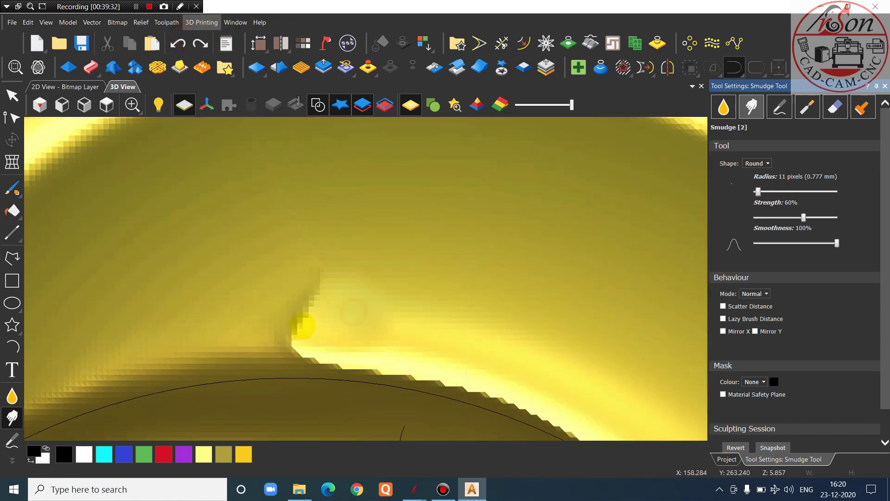
Smudge back and forth across the step above the raised centre to blend it into the surrounding band
mouse_move(233, 343)
left_mouse_down()
mouse_move(208, 322)
mouse_move(368, 334)
mouse_move(374, 323)
left_mouse_up()
mouse_move(317, 319)
left_mouse_down()
mouse_move(288, 309)
mouse_move(359, 308)
mouse_move(332, 306)
left_mouse_up()
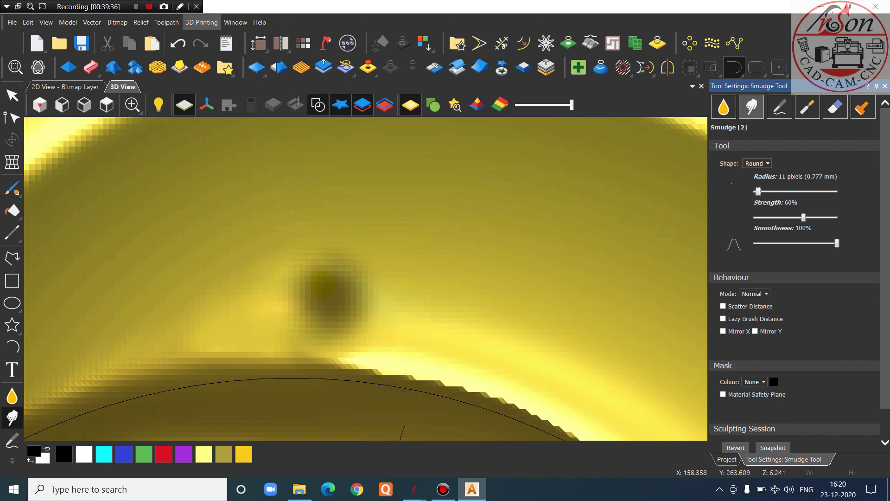
scroll(313, 271, "down", 5)
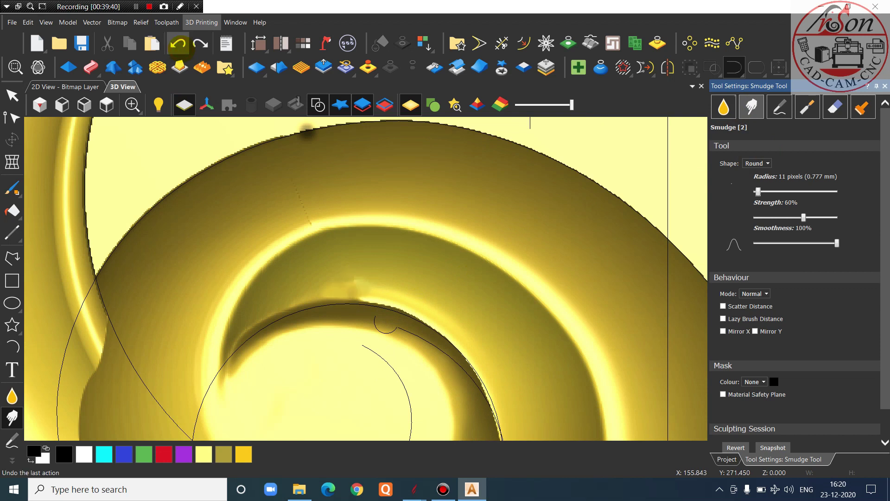
Smooth the blended step and the seam across the band's ridge with a 12-pixel radius and 41% strength
scroll(417, 316, "up", 5)
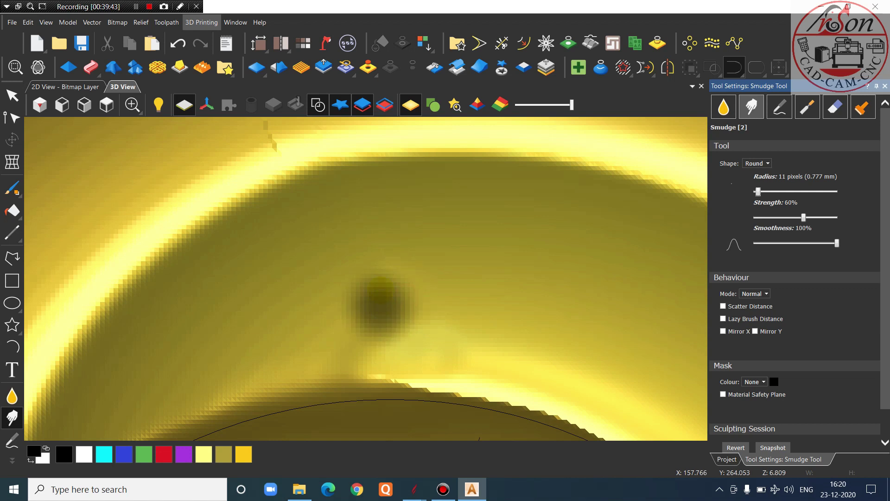
left_click(723, 107)
scroll(339, 283, "up", 1)
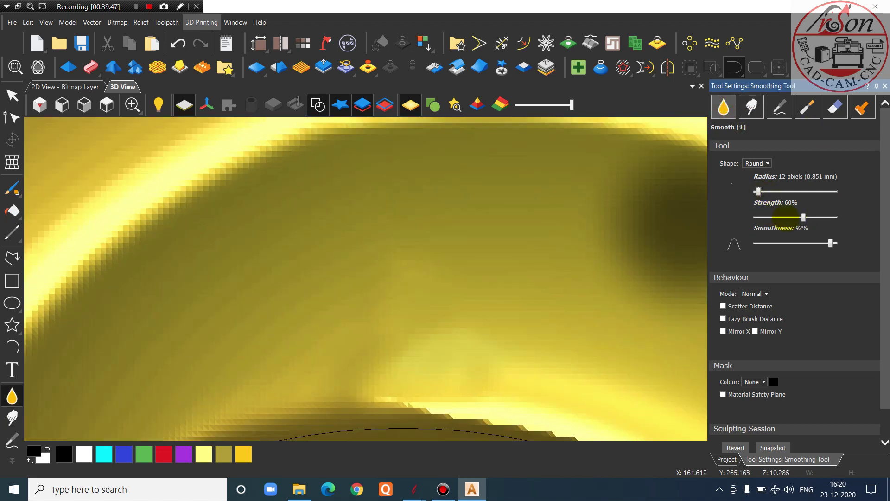
scroll(328, 288, "down", 3)
scroll(362, 288, "up", 3)
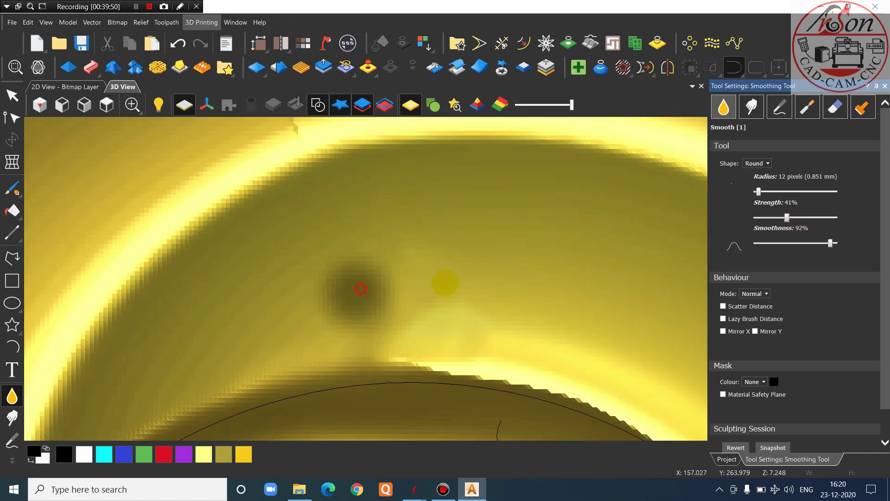
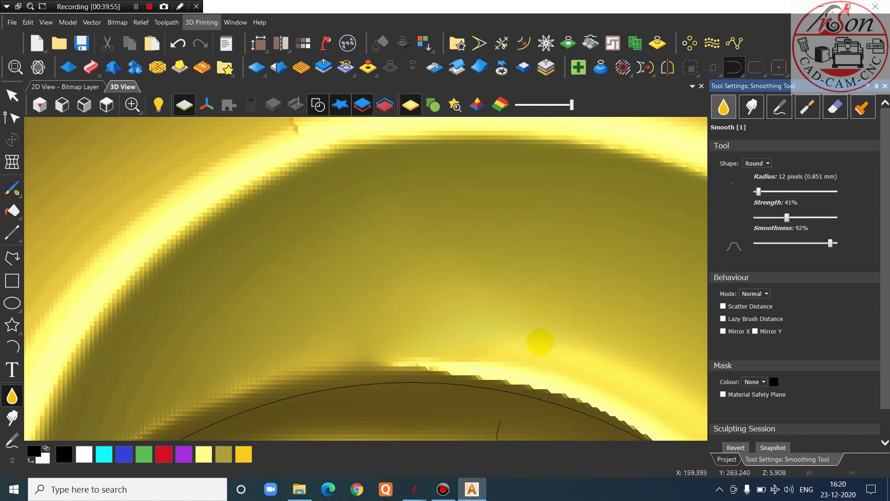
scroll(319, 289, "down", 3)
scroll(306, 292, "up", 4)
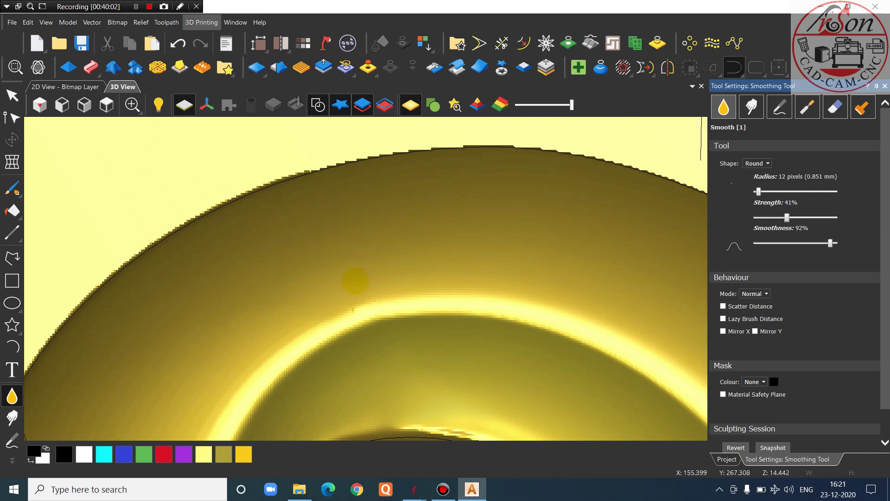
Leave the Smooth tool and examine the large scroll at an angle and the ornament's middle leaves from the top
scroll(380, 238, "down", 5)
middle_click_drag(403, 377, 546, 241)
scroll(545, 239, "down", 2)
left_click(885, 87)
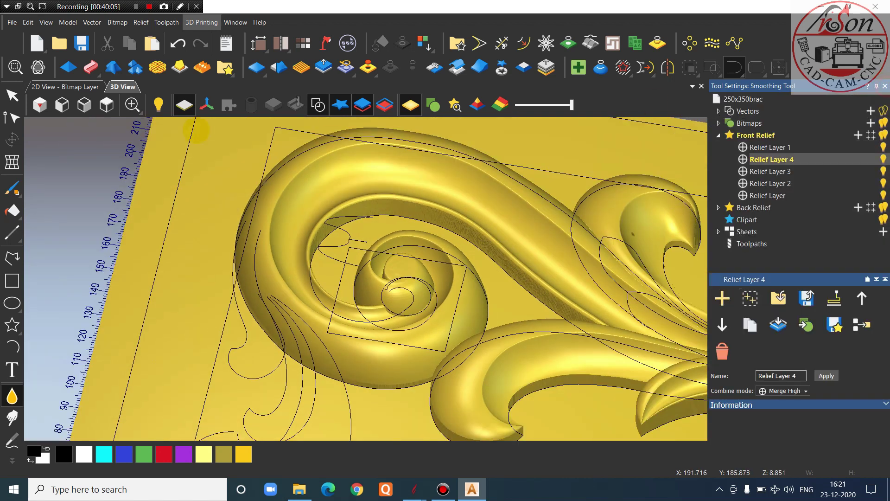
left_click(107, 105)
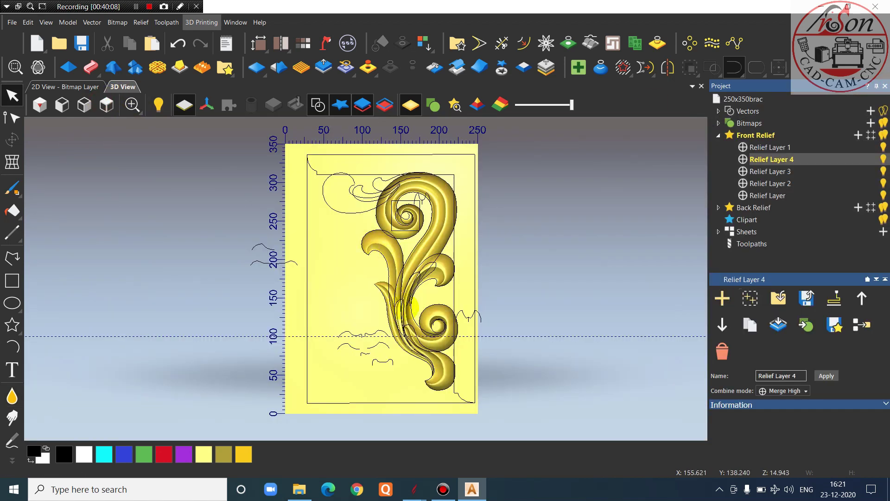
scroll(408, 307, "up", 1)
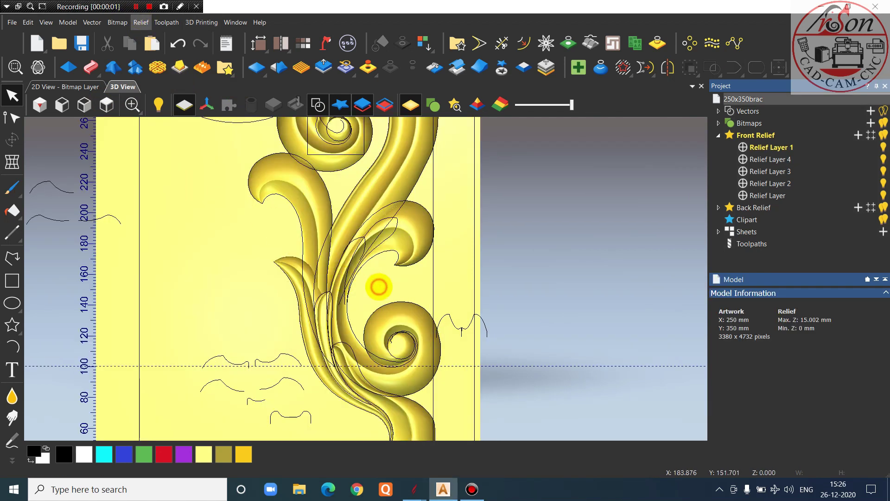
scroll(379, 286, "up", 4)
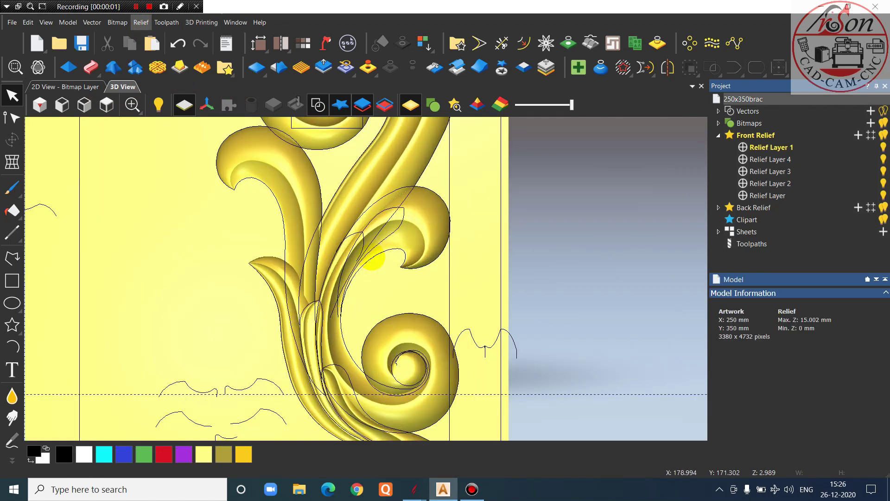
scroll(349, 221, "up", 1)
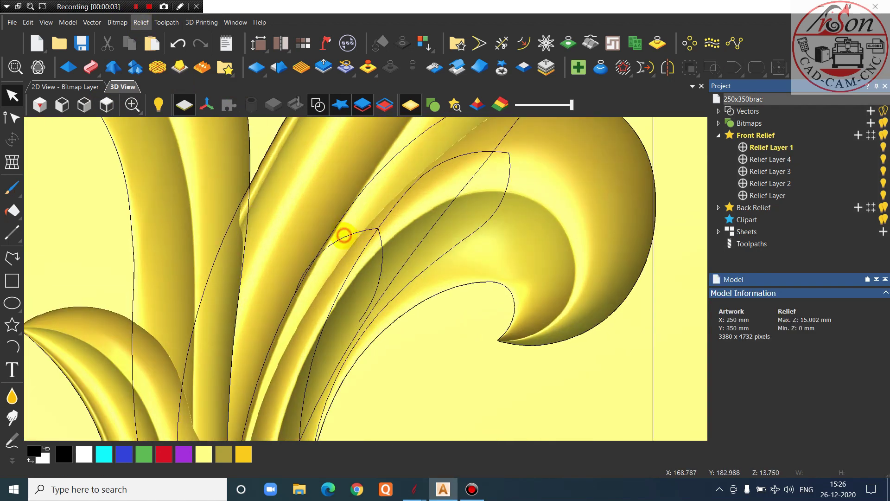
Start the Arc tool for the small middle leaf, and examine the middle leaves' outlines in the bracket reference photo in the other program
left_click(344, 235)
scroll(306, 224, "down", 3)
scroll(346, 352, "up", 3)
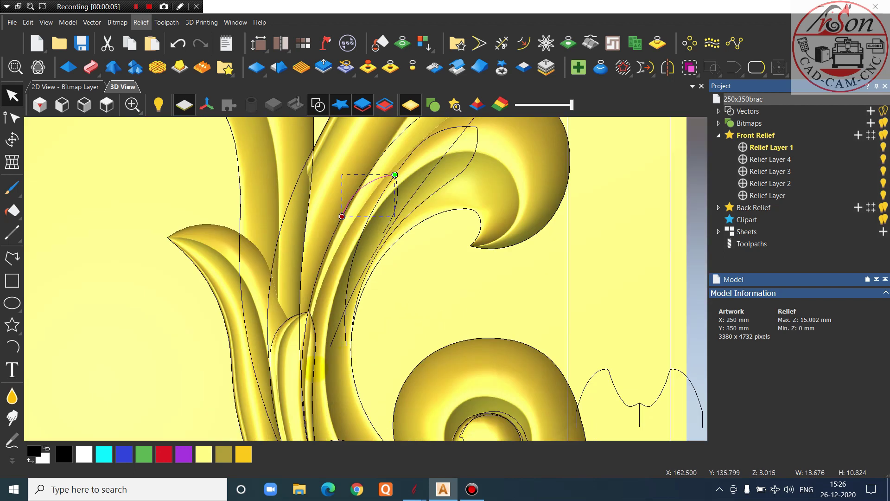
left_click(12, 346)
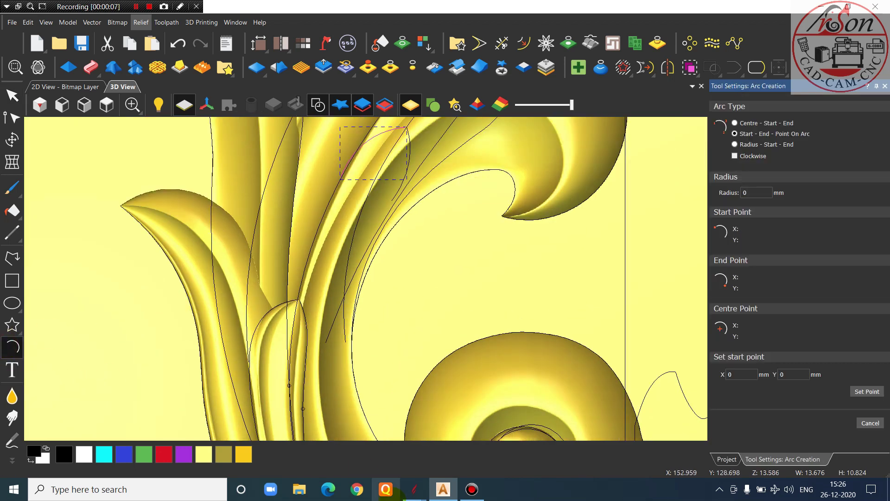
mouse_move(413, 489)
left_click(598, 422)
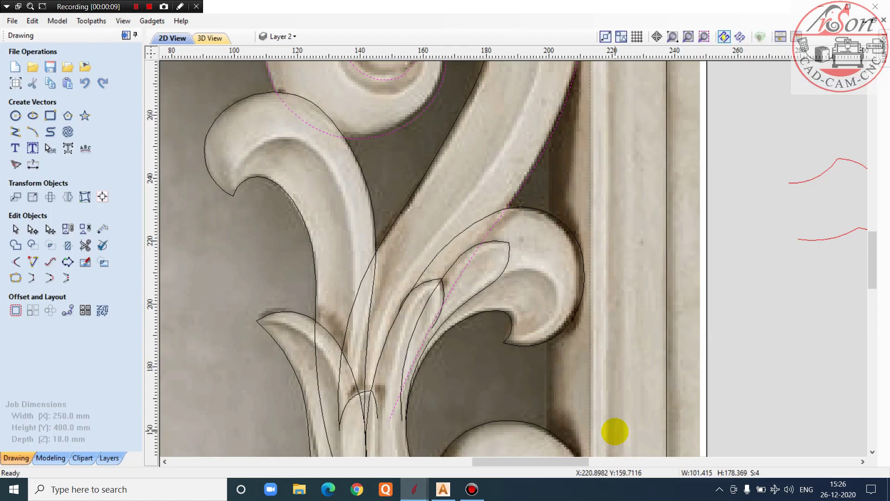
scroll(391, 263, "up", 2)
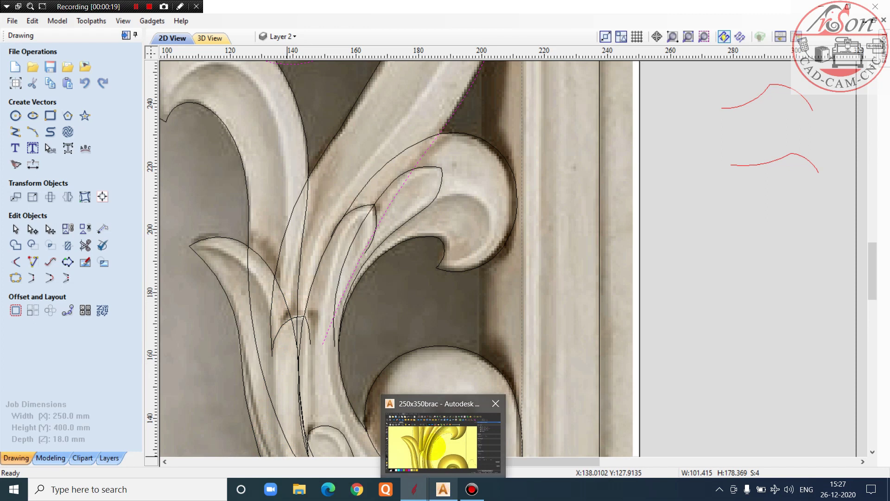
left_click(438, 490)
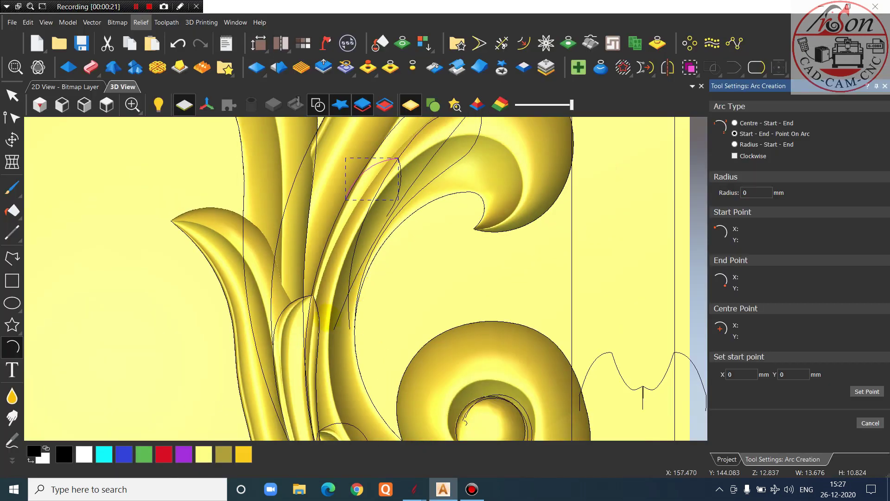
Draw a start-end-point arc with a radius of about 89 mm from the leaf's base up to the end of its left outline
scroll(328, 319, "up", 1)
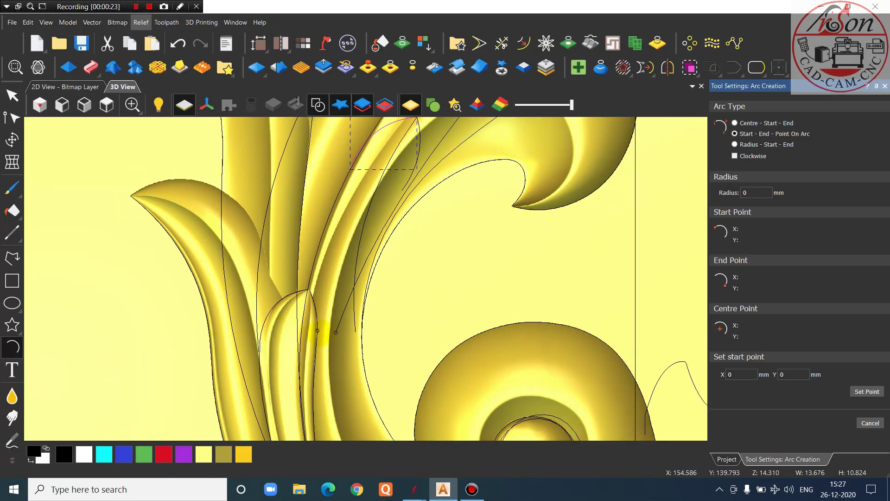
scroll(322, 334, "down", 1)
left_click(329, 322)
scroll(353, 191, "up", 3)
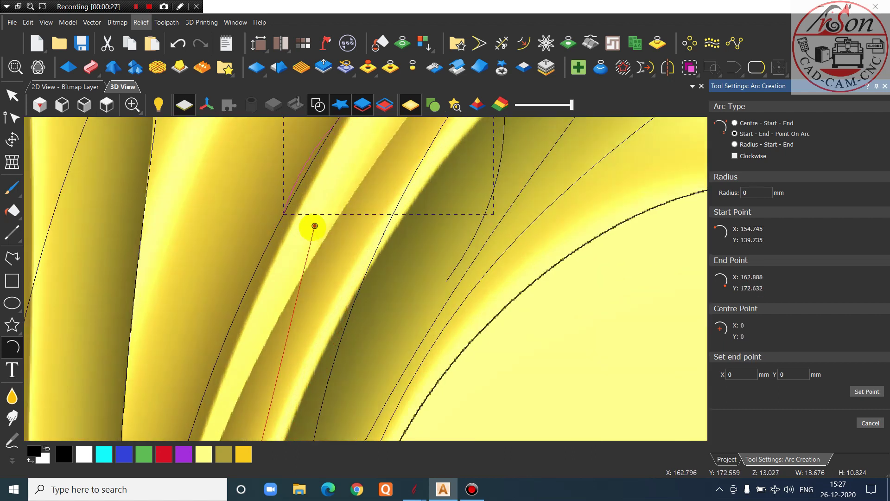
left_click(256, 201)
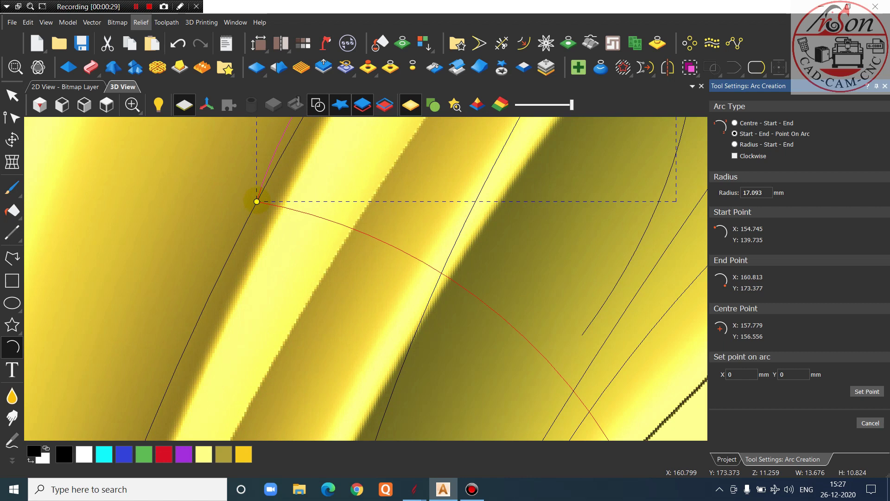
scroll(258, 199, "down", 2)
scroll(288, 278, "up", 3)
scroll(415, 287, "up", 2)
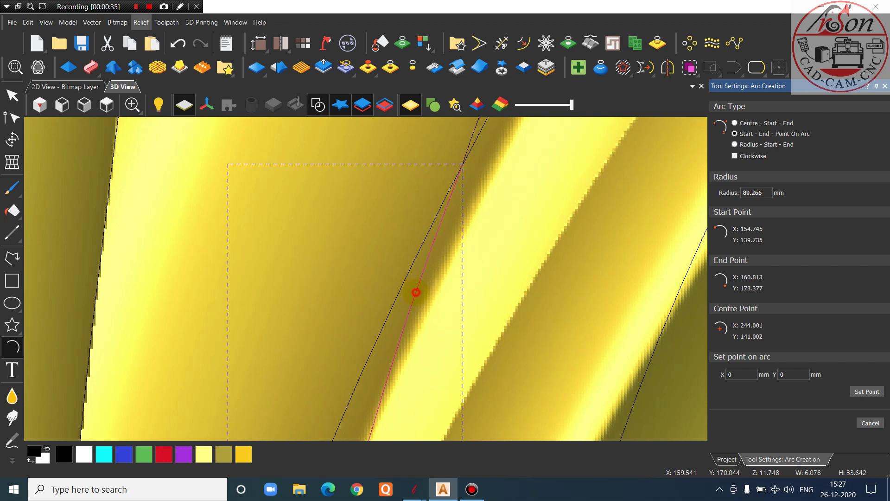
left_click(415, 292)
scroll(410, 278, "down", 3)
key("Escape")
scroll(492, 158, "up", 2)
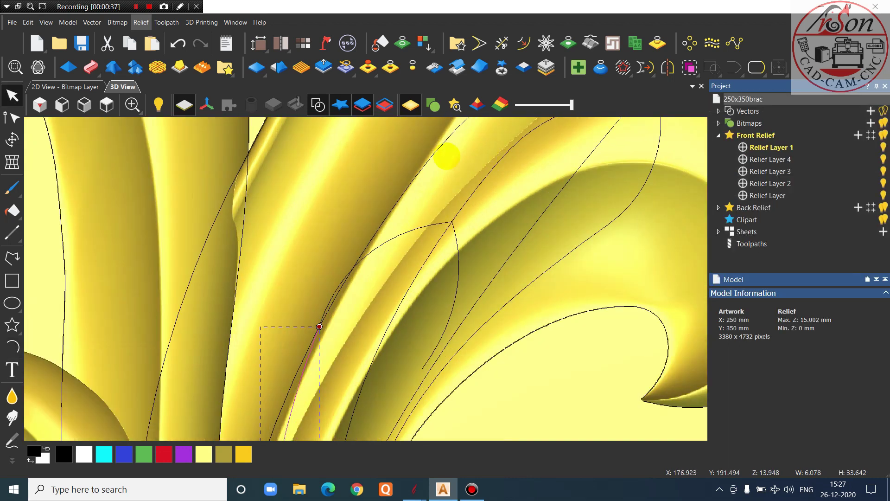
Join the new arc to the small middle leaf's left outline as one continuous vector
left_click(426, 167)
scroll(381, 251, "down", 4)
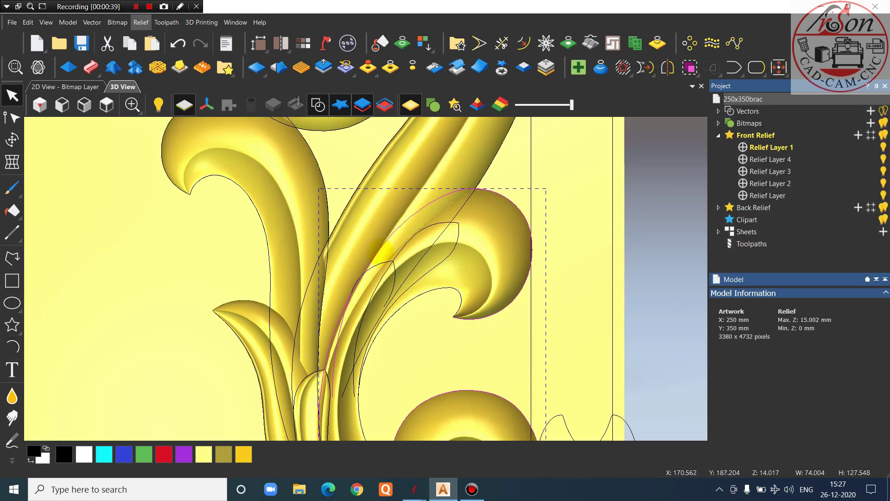
left_click(405, 338)
scroll(341, 347, "up", 2)
left_click(342, 346)
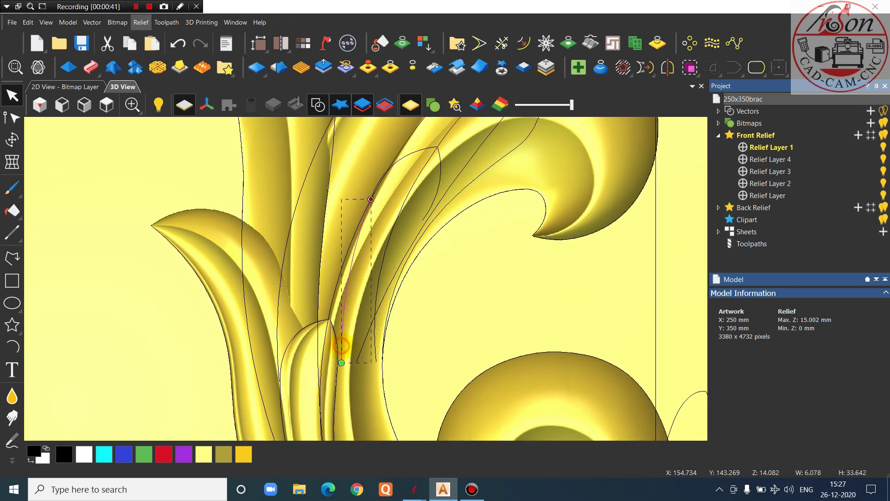
scroll(387, 180, "up", 3)
left_click(420, 138)
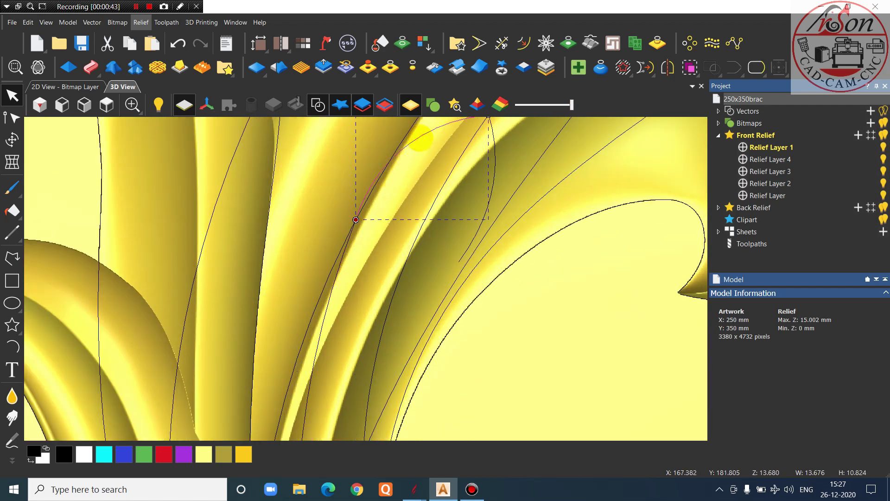
left_click(336, 284)
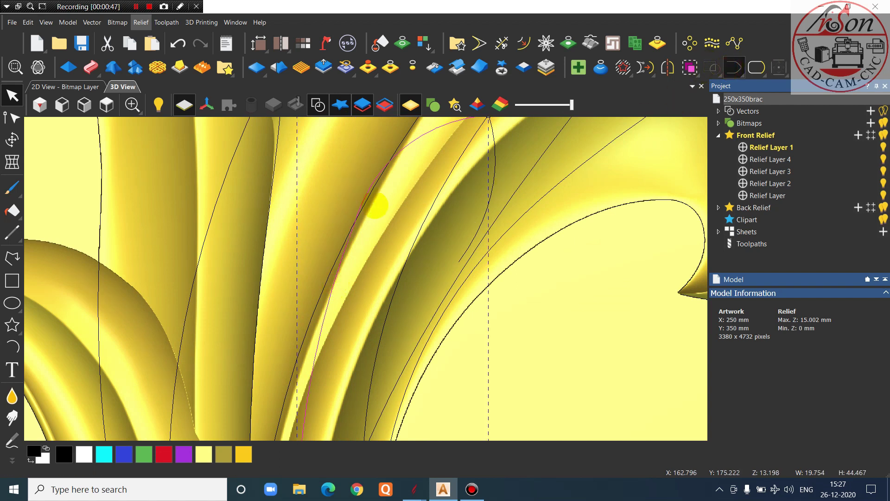
scroll(424, 298, "down", 5)
left_click(423, 298)
scroll(394, 293, "up", 6)
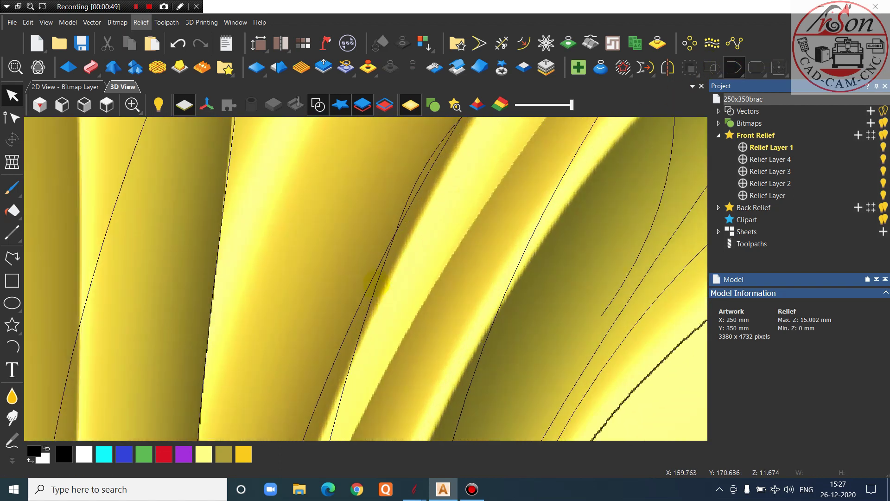
left_click(377, 274)
Draw an arc of about 45 mm radius from the leaf's base to its short right outline and join the two vectors
scroll(377, 273, "down", 4)
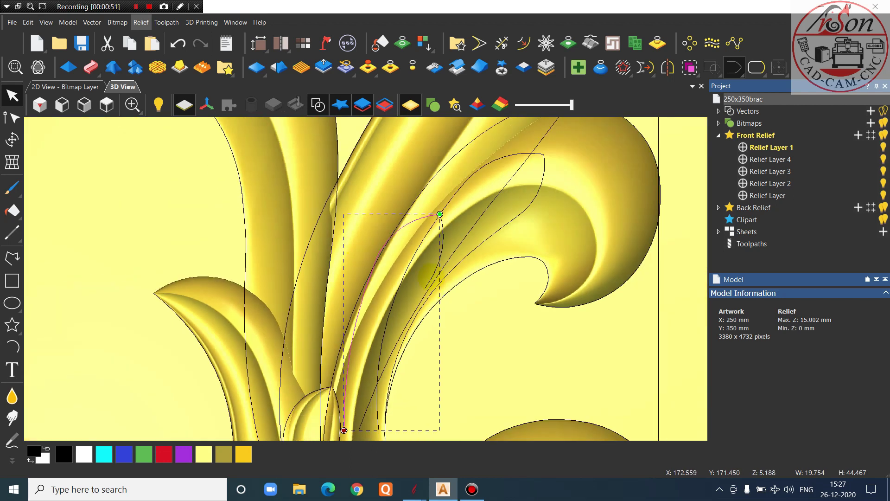
scroll(422, 301, "down", 2)
scroll(394, 336, "up", 1)
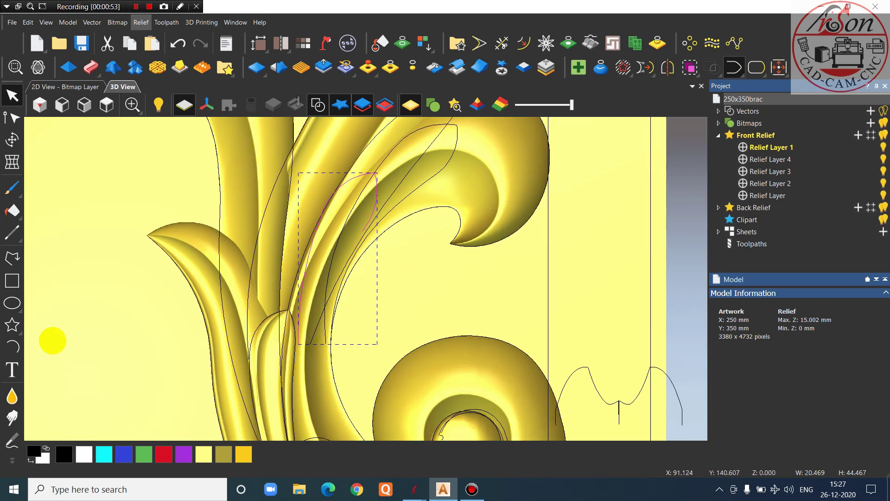
left_click(12, 347)
scroll(336, 319, "up", 2)
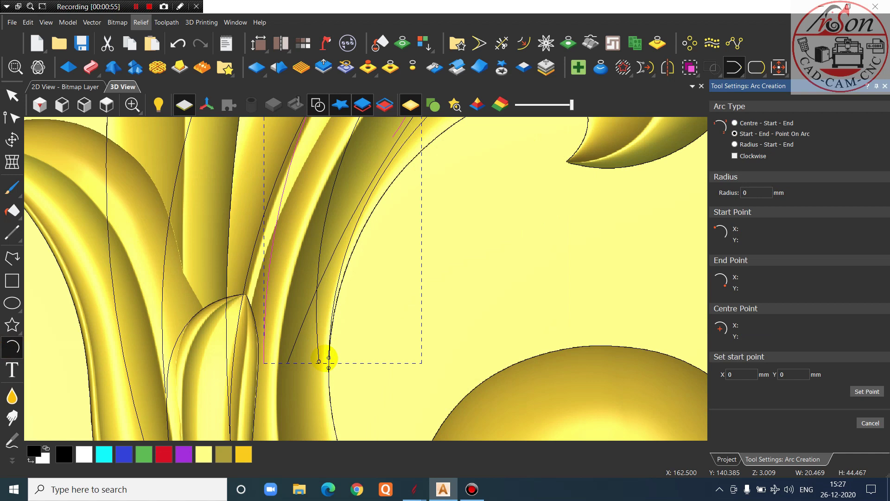
scroll(366, 251, "down", 2)
scroll(335, 321, "up", 2)
left_click(346, 328)
scroll(343, 325, "down", 2)
scroll(396, 214, "up", 2)
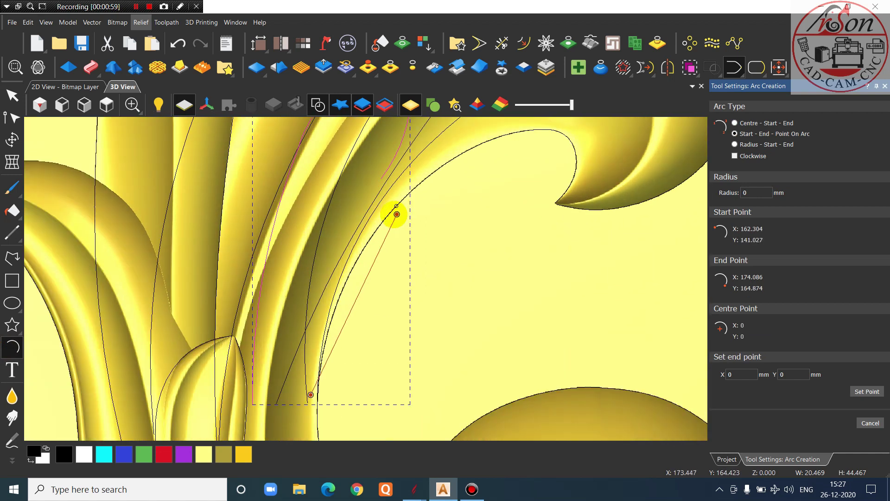
left_click(380, 179)
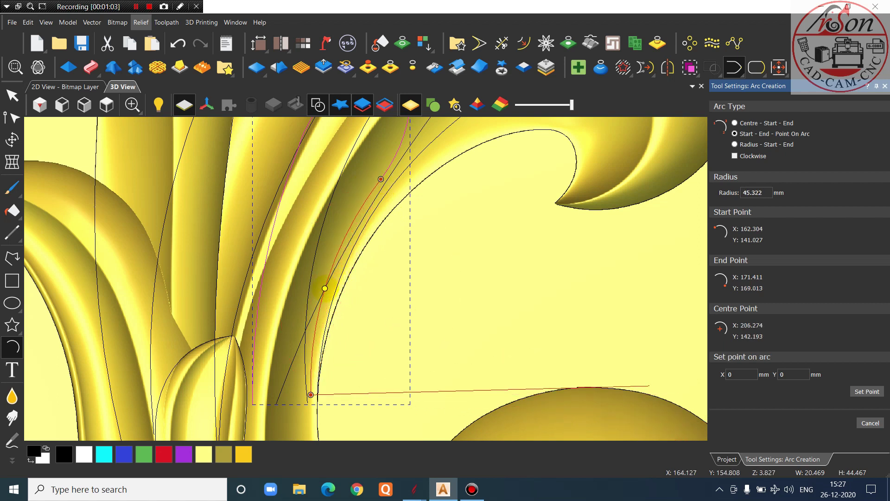
left_click(325, 288)
key("Escape")
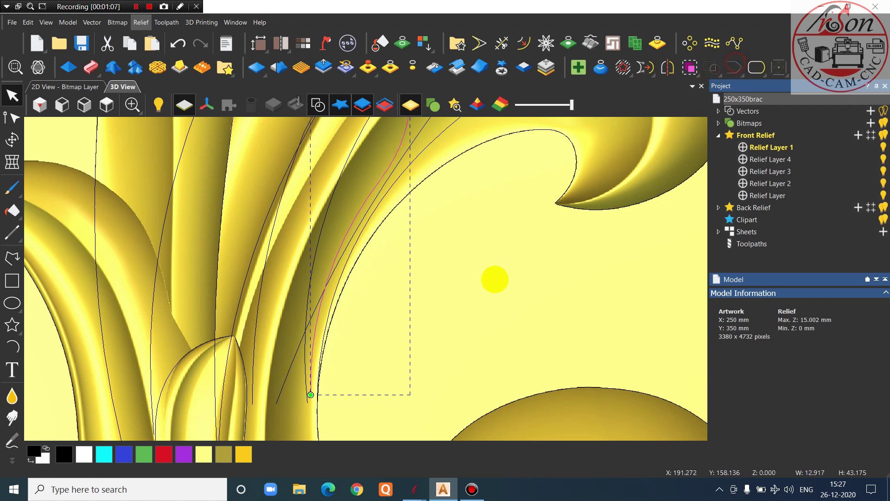
Clear the selection, toggle each front relief layer's visibility to check it, and make Relief Layer the active layer
scroll(493, 280, "down", 5)
left_click(448, 313)
scroll(418, 310, "up", 5)
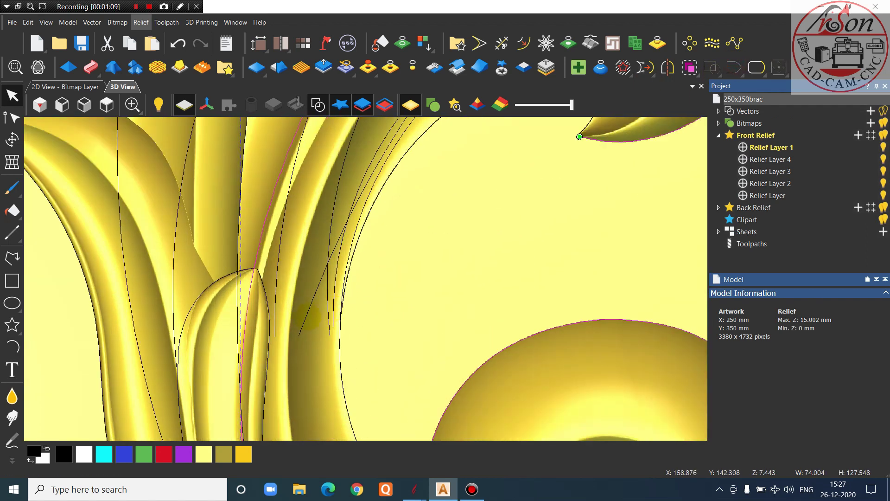
left_click(288, 356)
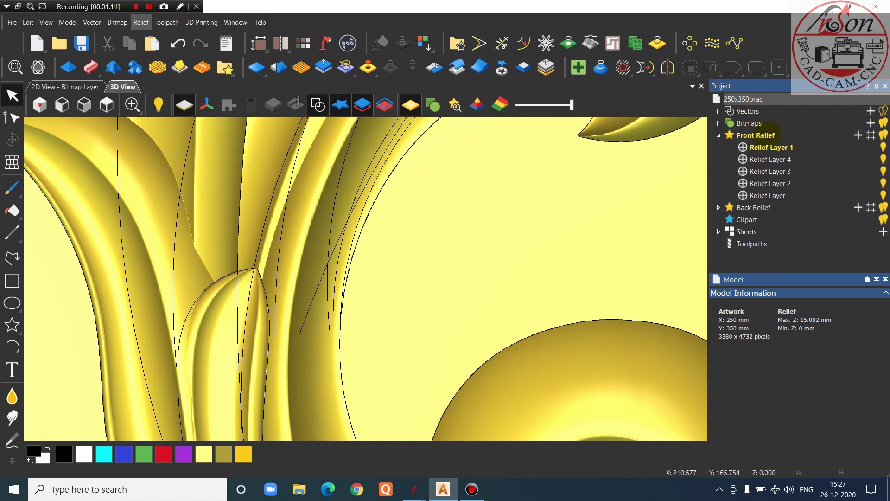
left_click(883, 146)
left_click(882, 147)
left_click(883, 158)
left_click(883, 158)
left_click(882, 171)
left_click(882, 171)
left_click(882, 182)
left_click(882, 182)
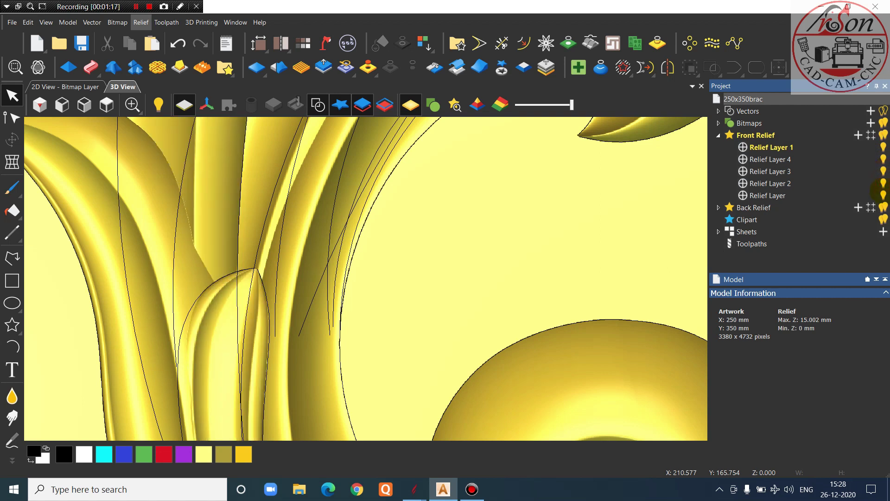
left_click(882, 194)
left_click(882, 194)
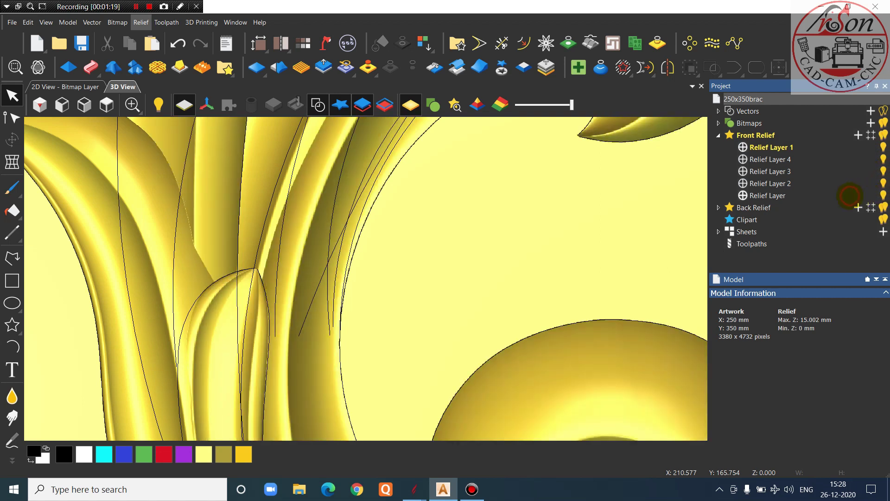
left_click(850, 195)
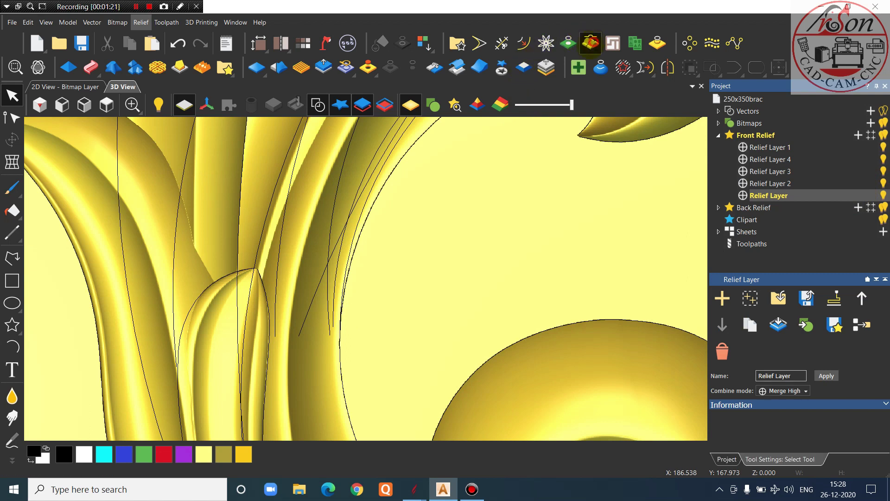
left_click(590, 42)
scroll(350, 293, "down", 3)
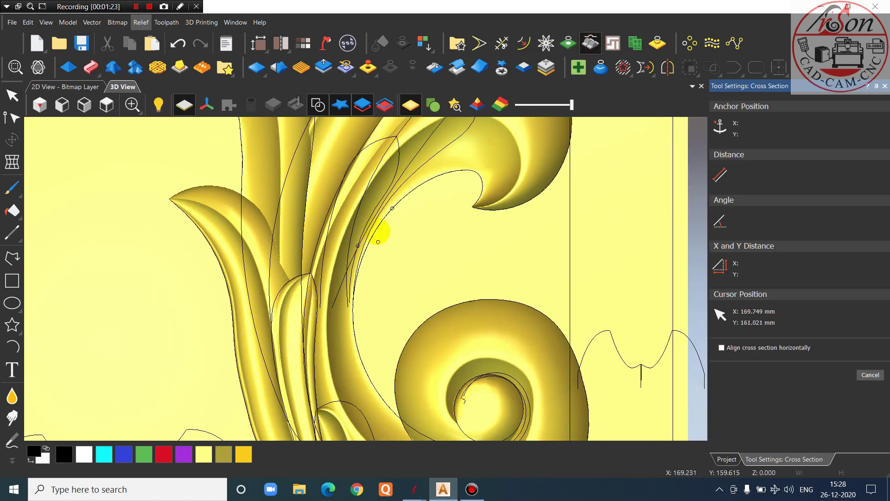
scroll(379, 232, "up", 1)
key("Escape")
Create a cross-section about 7.7 mm wide between the lower ends of the small leaf's right and left outlines
left_click(394, 175)
scroll(355, 283, "up", 4)
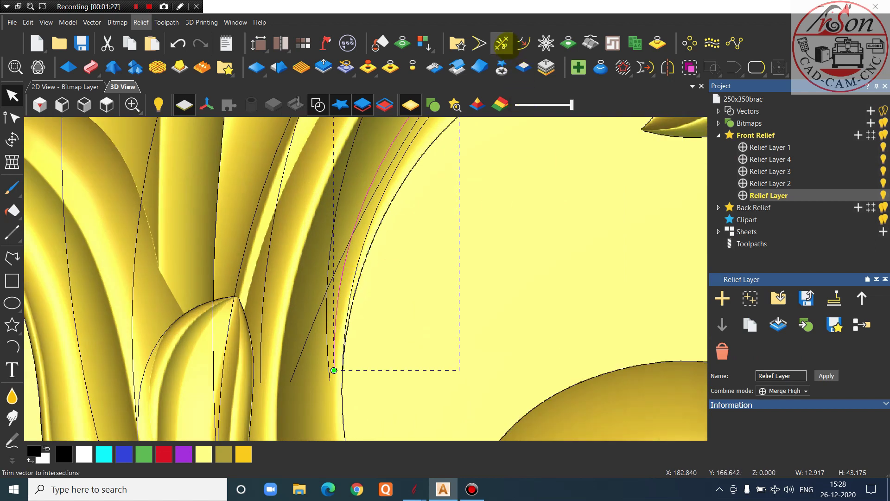
left_click(501, 43)
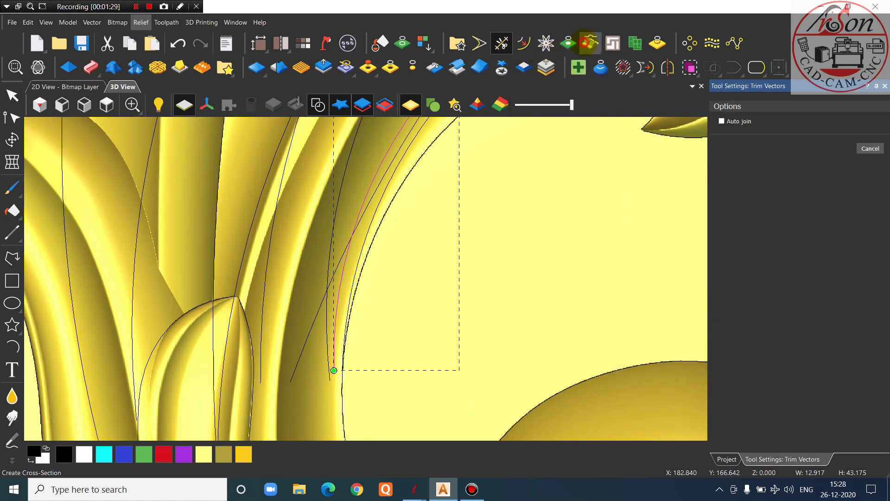
left_click(590, 44)
scroll(296, 394, "up", 2)
scroll(308, 398, "up", 1)
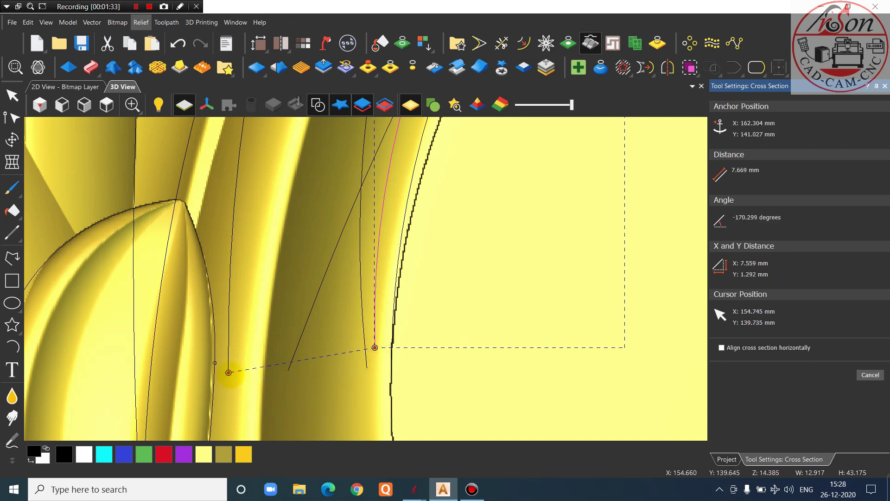
left_click(313, 406)
key("Escape")
scroll(320, 403, "down", 3)
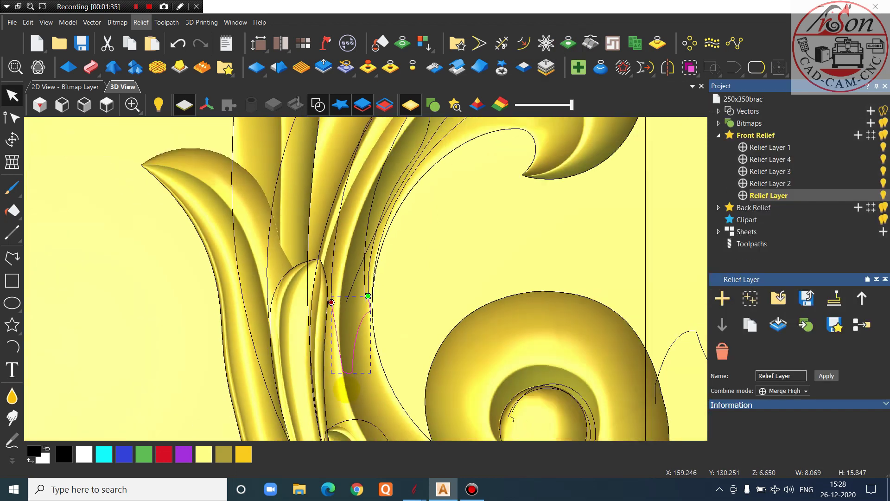
Move the cross-section profile onto the flat background beside the leaf and rotate it until its side edges stand vertical
left_click_drag(353, 369, 436, 310)
left_click(104, 105)
left_click(106, 106)
left_click(12, 139)
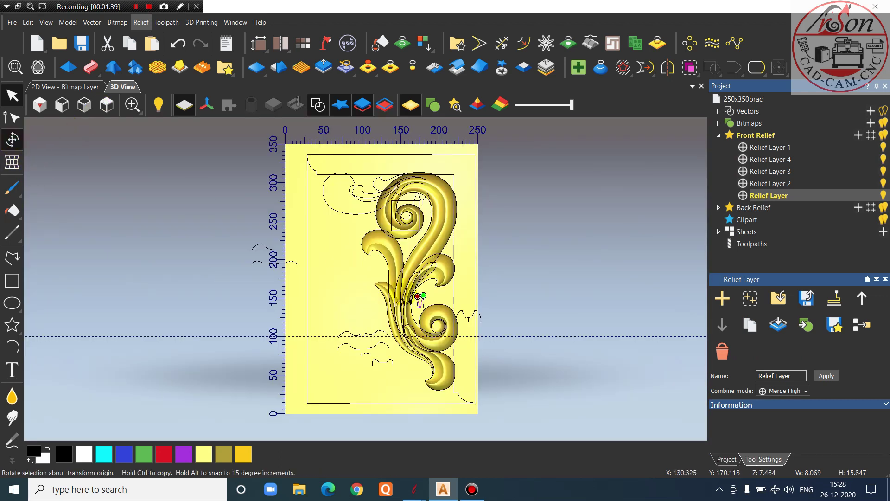
scroll(452, 305, "up", 3)
scroll(453, 308, "up", 3)
left_click_drag(463, 282, 394, 334)
scroll(440, 329, "up", 3)
left_click_drag(457, 312, 470, 292)
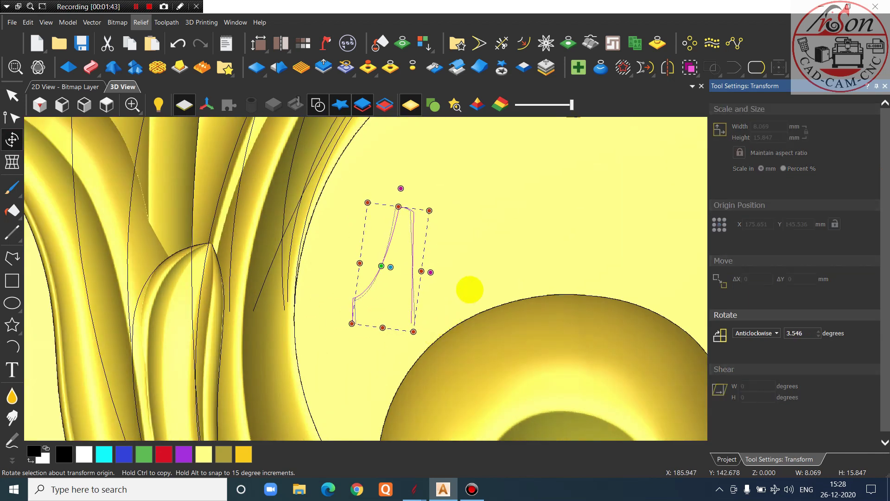
scroll(470, 290, "up", 3)
left_click_drag(441, 348, 439, 350)
left_click(439, 340)
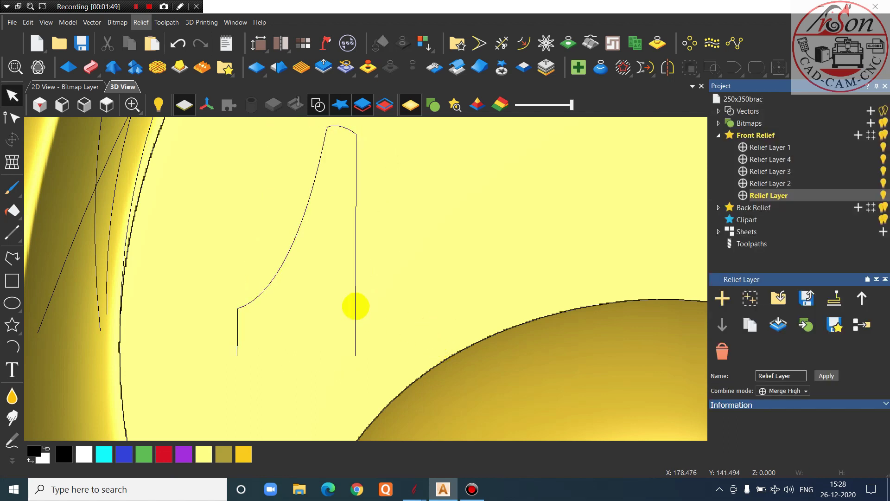
Mirror the small leaf's cross-section profile horizontally over its right edge and cut the mirrored vector to the clipboard
left_click(356, 306)
scroll(355, 305, "down", 2)
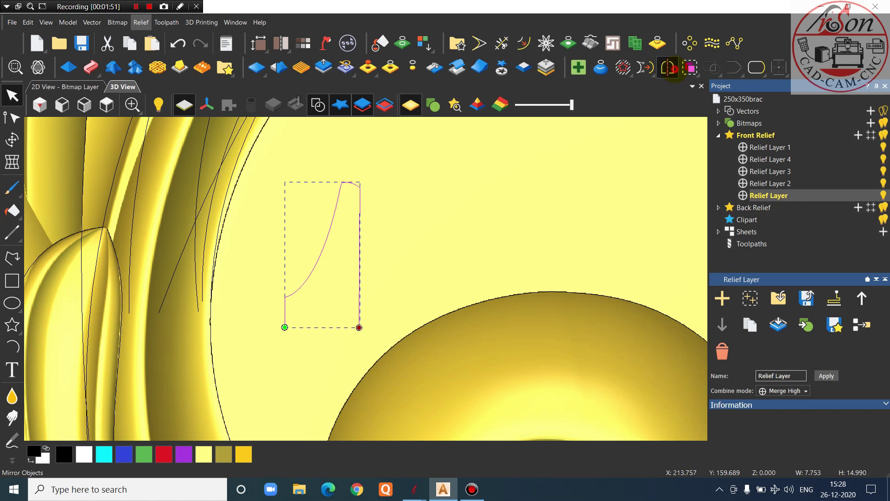
left_click(668, 68)
left_click(642, 239)
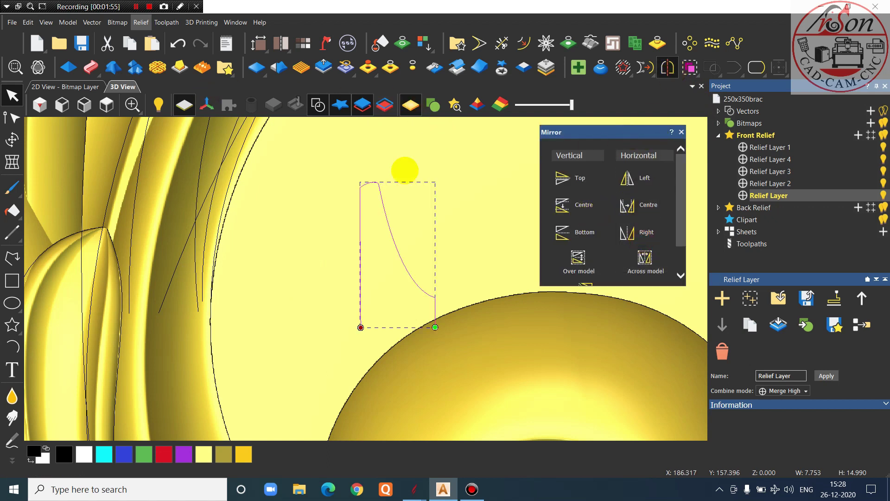
right_click(371, 197)
left_click(402, 214)
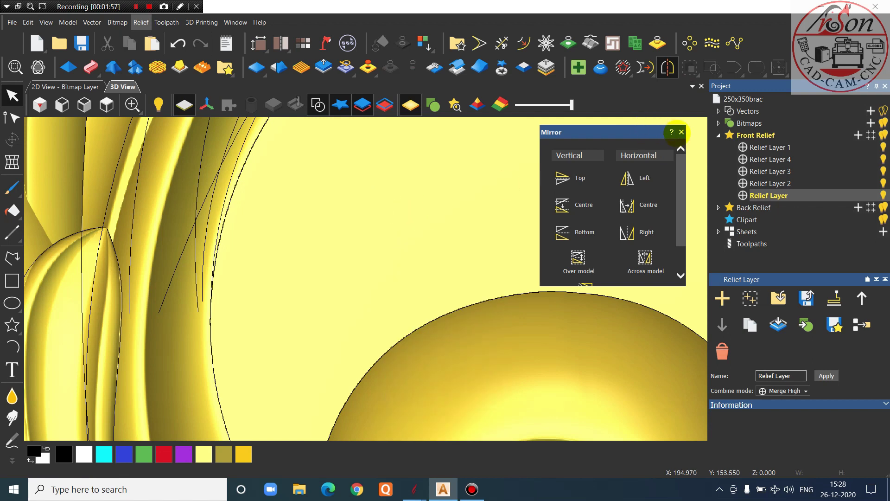
Restore the original half profile with an undo and paste the mirrored half beside it to form a symmetric cross-section
left_click(682, 132)
left_click(178, 43)
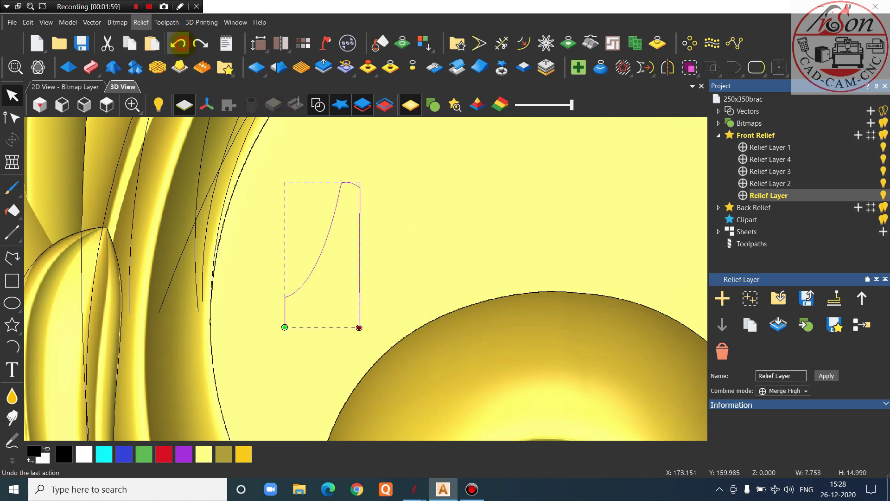
right_click(407, 172)
mouse_move(449, 215)
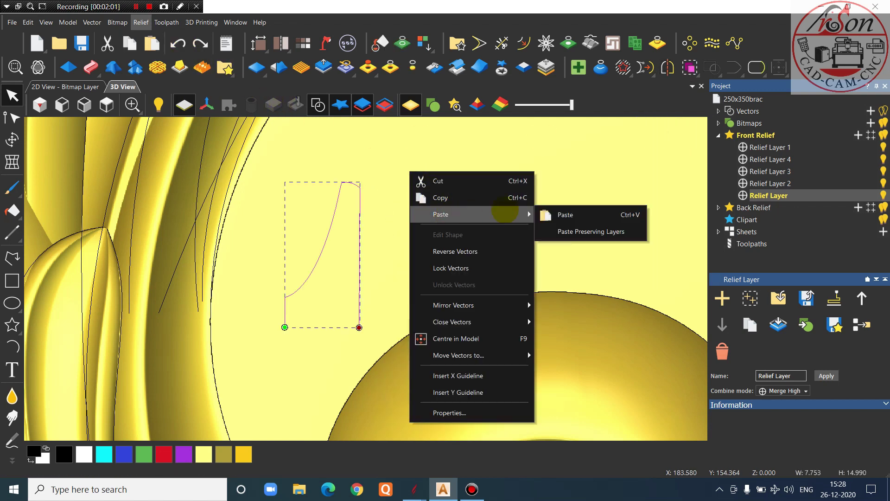
left_click(569, 210)
left_click(533, 192)
Examine the existing cross-section profiles around the ornament for one suitable for reuse on the small leaf
scroll(422, 226, "down", 2)
scroll(422, 226, "down", 3)
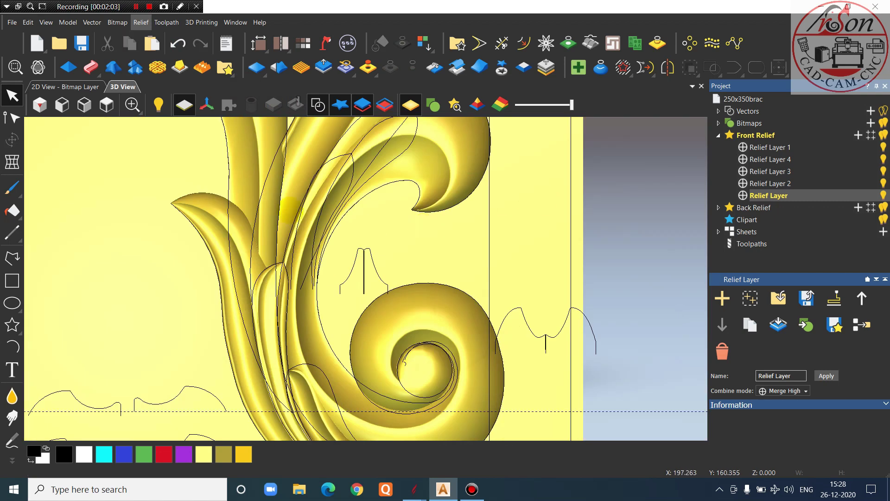
scroll(288, 211, "up", 1)
scroll(398, 341, "up", 2)
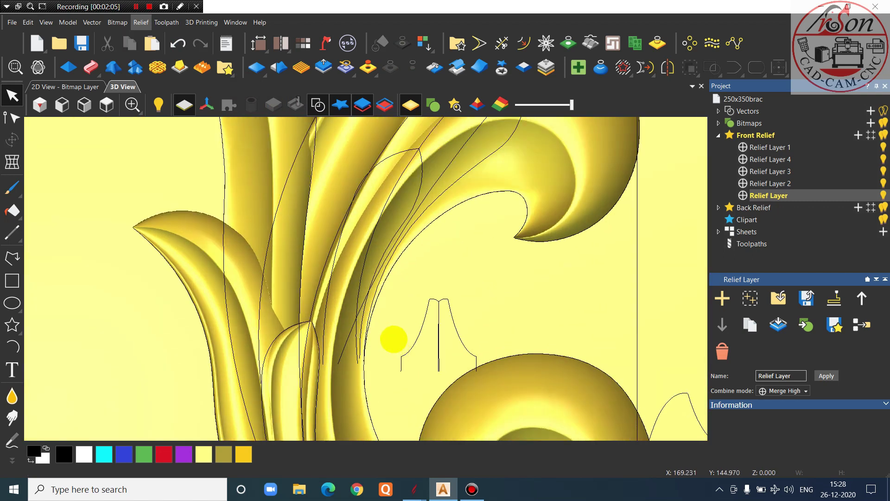
scroll(397, 340, "down", 2)
scroll(383, 293, "down", 2)
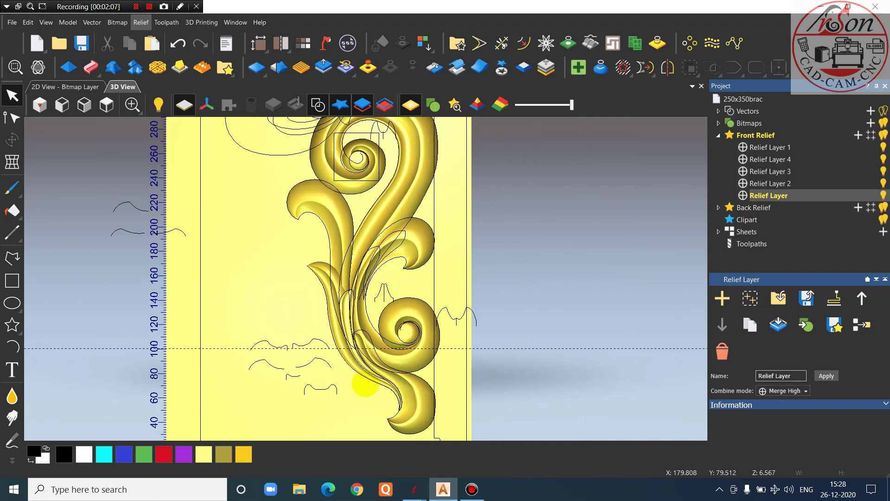
scroll(365, 384, "up", 1)
scroll(298, 318, "up", 3)
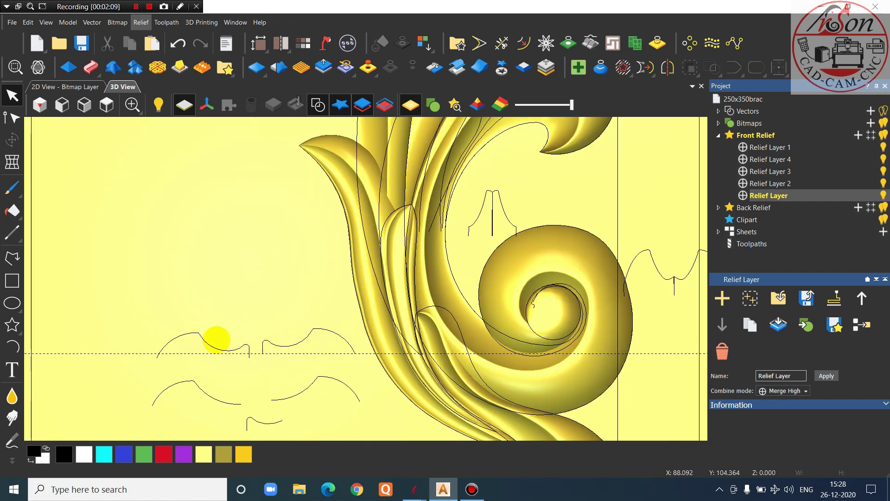
scroll(246, 329, "down", 5)
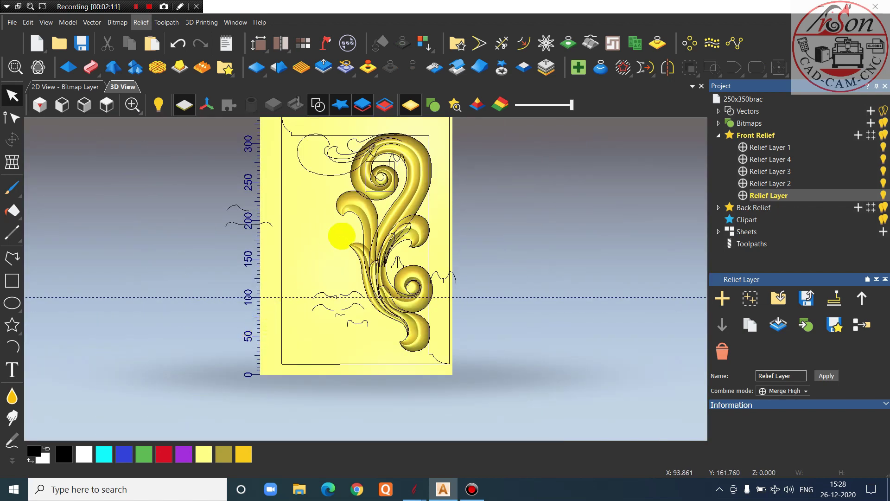
scroll(394, 167, "up", 3)
left_click(408, 146)
scroll(407, 145, "down", 2)
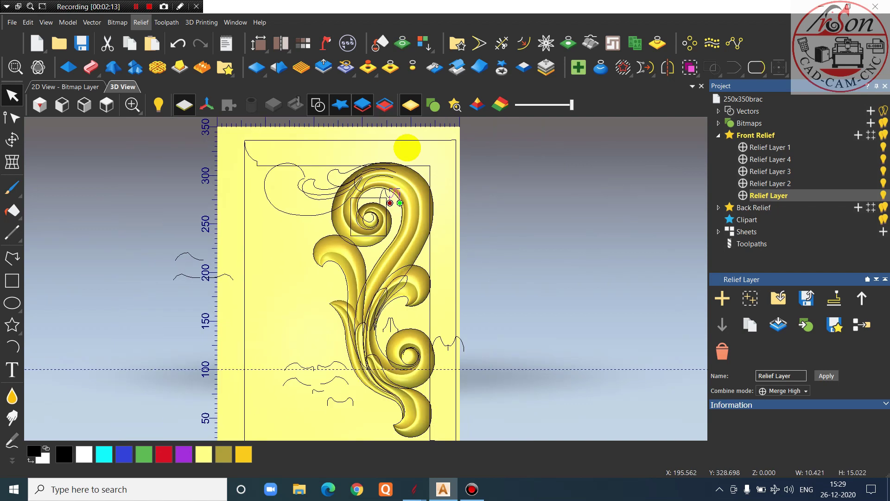
Copy both halves of the double-humped profile at the panel's right edge onto the flat background beside the small leaf profile
scroll(421, 327, "up", 2)
scroll(424, 331, "up", 2)
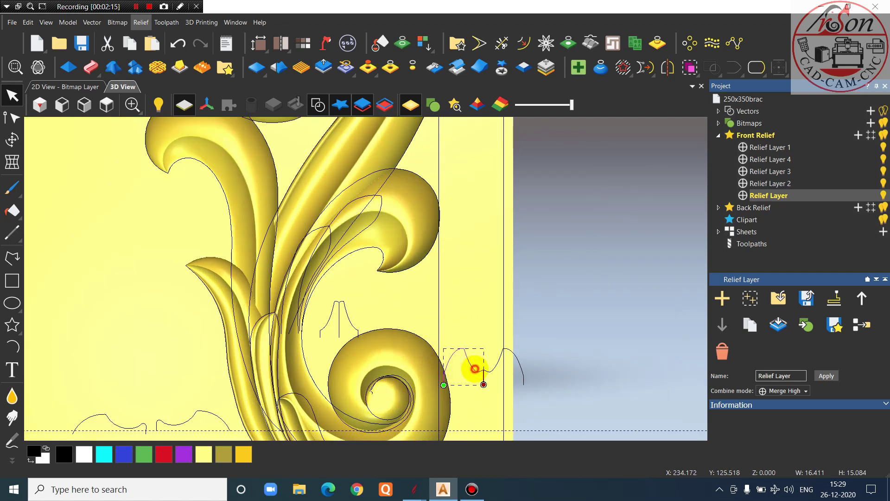
scroll(484, 370, "up", 1)
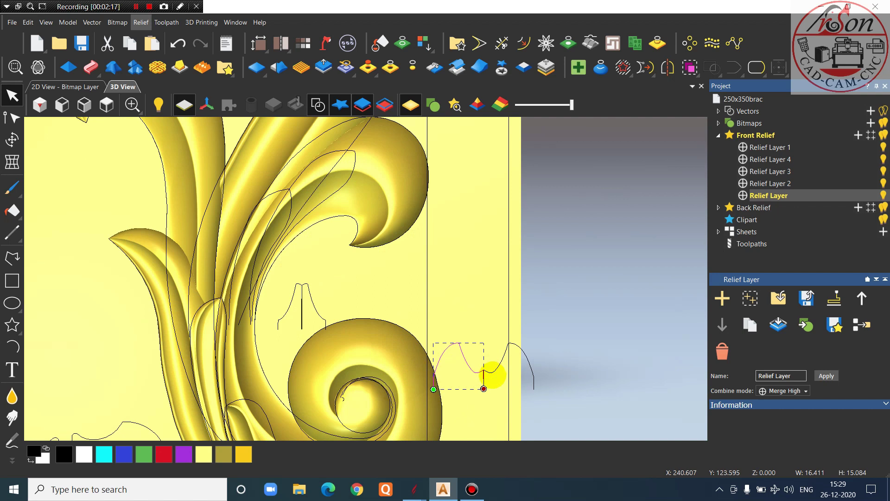
left_click(491, 372, "shift")
left_click_drag(491, 373, 397, 293)
scroll(399, 265, "up", 3)
left_click(388, 272)
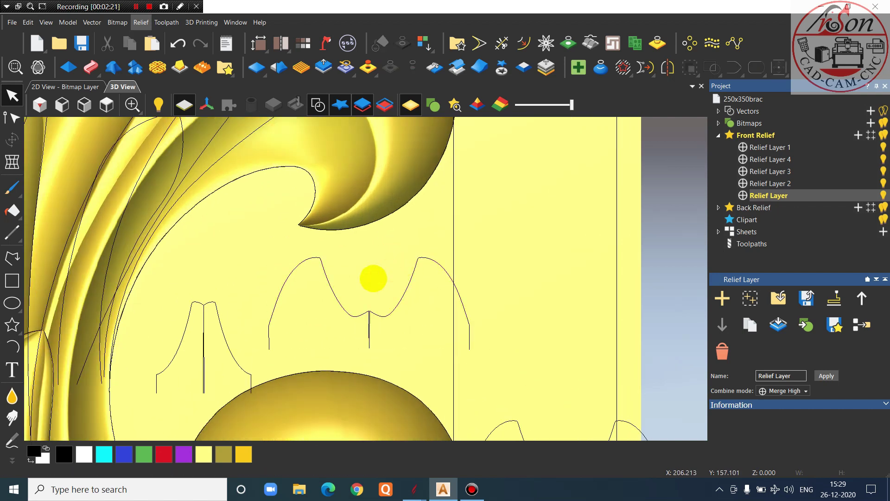
Cut both halves of the copied double-humped profile at nodes on their inner slopes
scroll(363, 280, "down", 2)
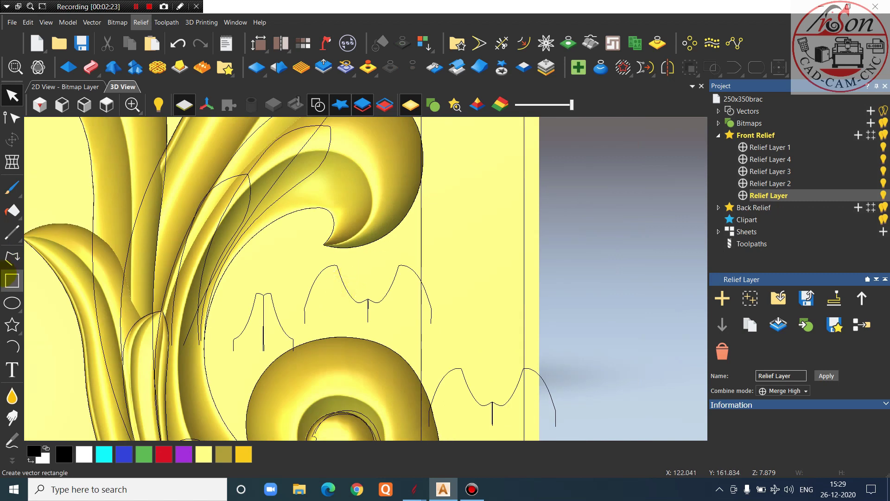
scroll(325, 302, "up", 1)
scroll(402, 273, "up", 1)
left_click(320, 282)
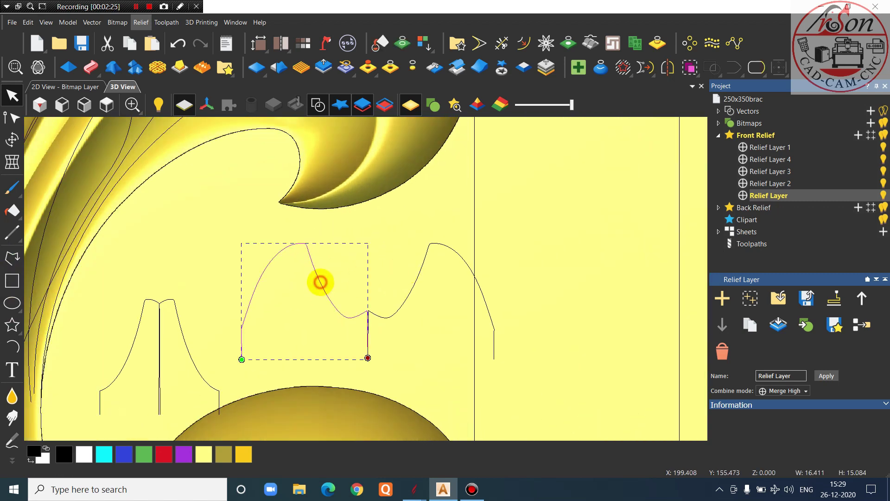
key("n")
scroll(319, 278, "up", 2)
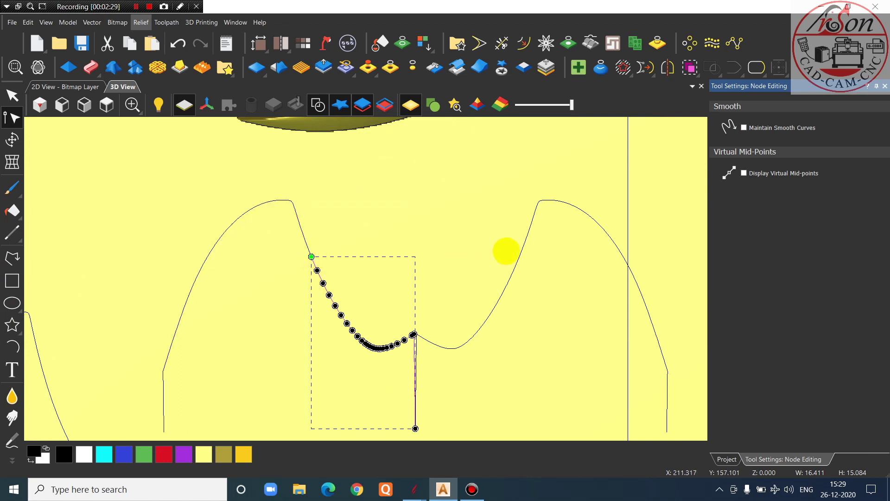
left_click(519, 247)
key("c")
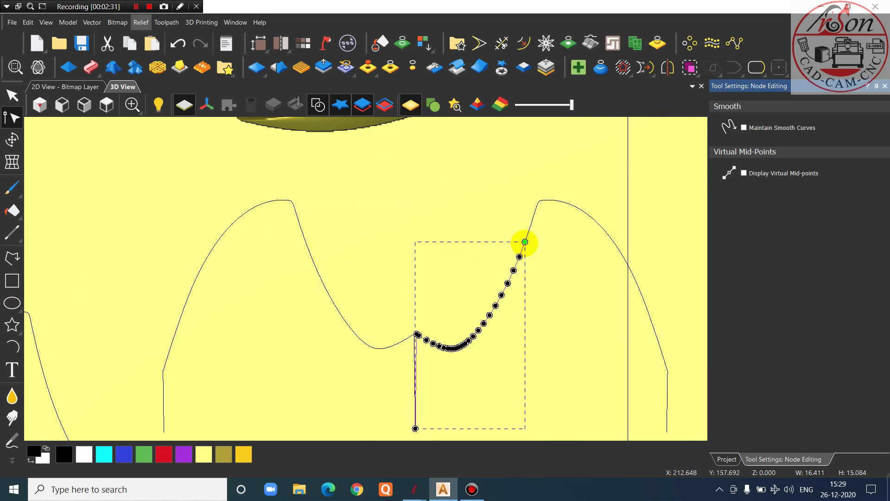
key("Escape")
Join the two outer humps with a smooth curve and place a copy of the joined profile up to the right
left_click(294, 205)
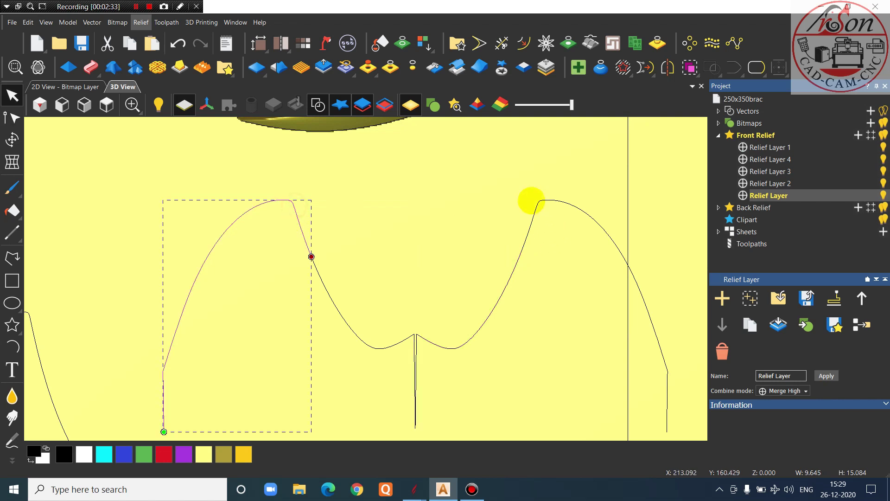
left_click(536, 205, "shift")
left_click(726, 66)
left_click(734, 113)
scroll(453, 208, "down", 4)
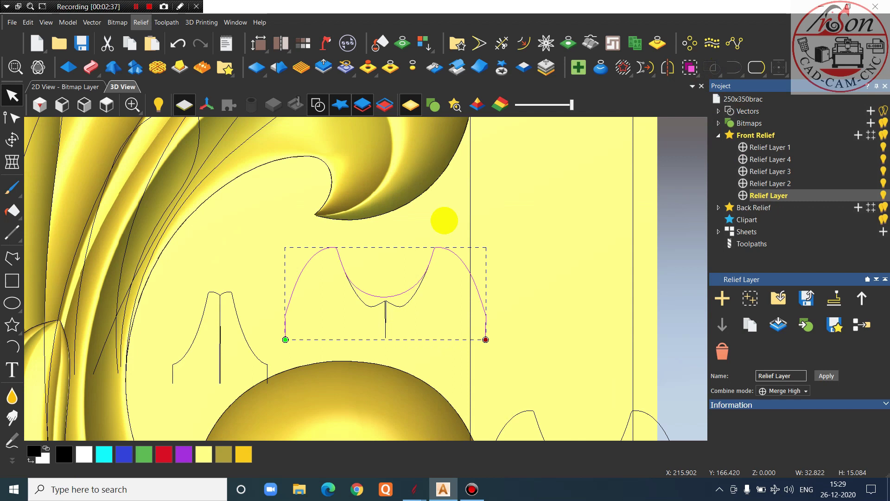
left_click_drag(394, 293, 523, 238)
Reshape the copied profile's middle curve into a shallower, flatter dip by adjusting its two control handles
left_click(5, 117)
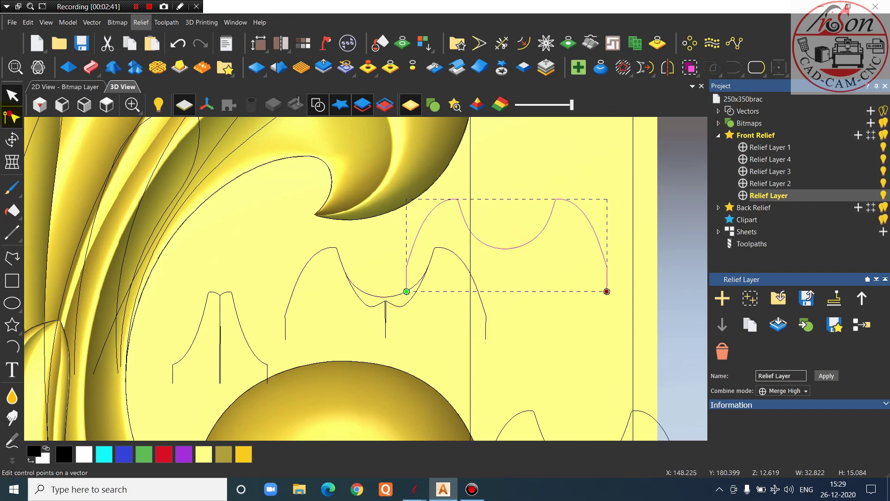
scroll(507, 211, "up", 3)
left_click_drag(462, 288, 443, 258)
left_click_drag(551, 284, 565, 263)
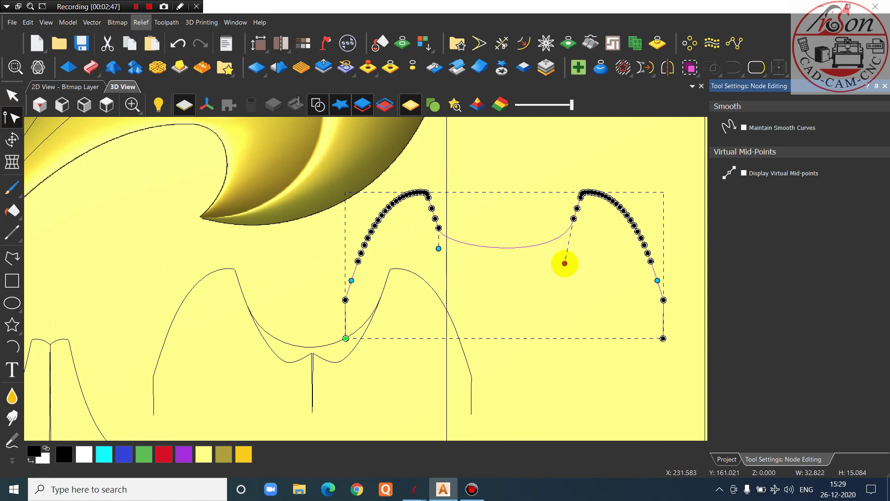
left_click(600, 281)
scroll(579, 288, "down", 3)
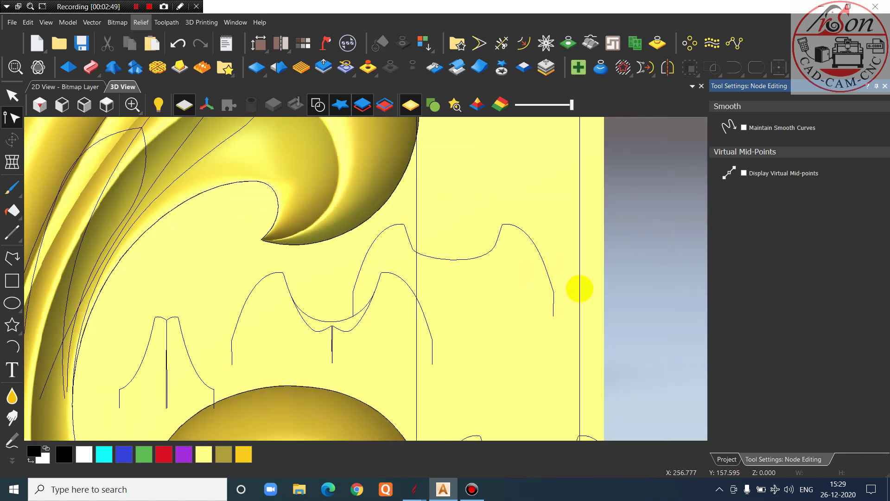
key("Escape")
Add a new front relief layer above Relief Layer 2 and make it the active layer
scroll(279, 296, "down", 2)
scroll(285, 278, "up", 3)
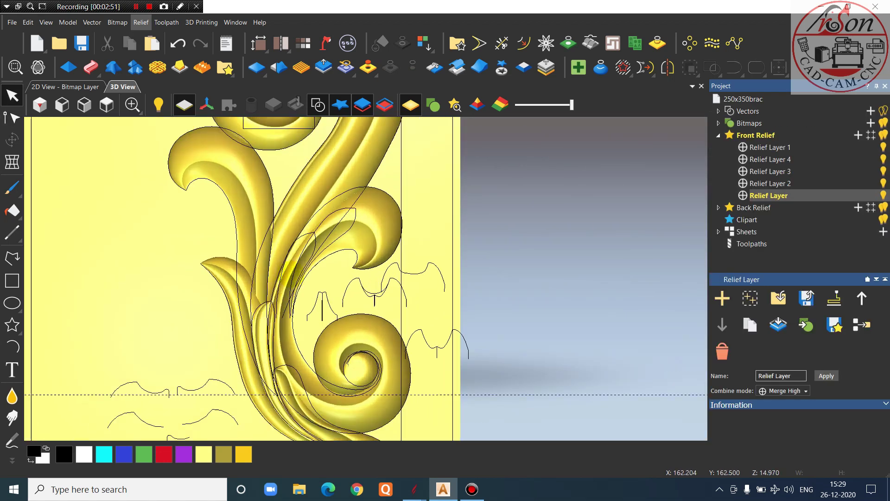
left_click(275, 282)
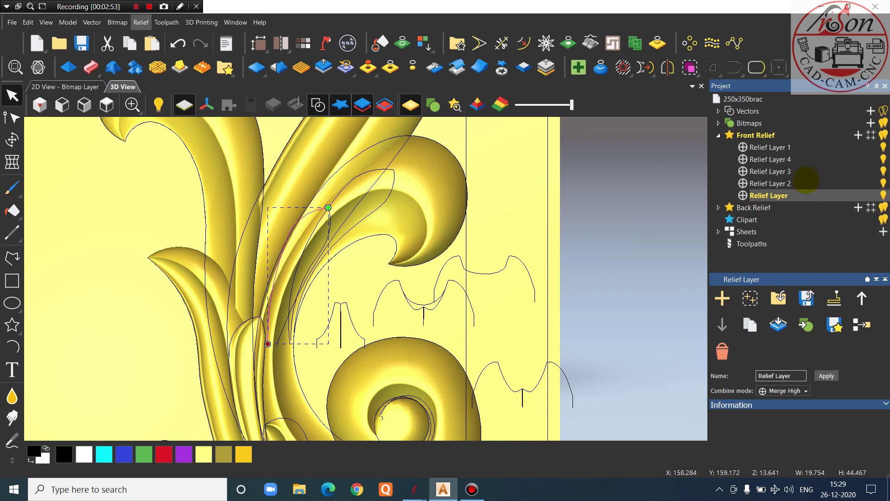
left_click(807, 183)
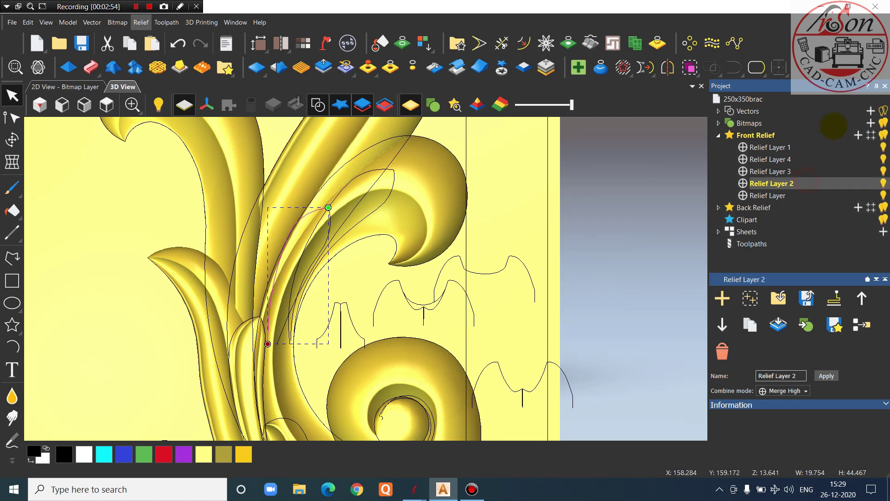
left_click(858, 135)
left_click(644, 256)
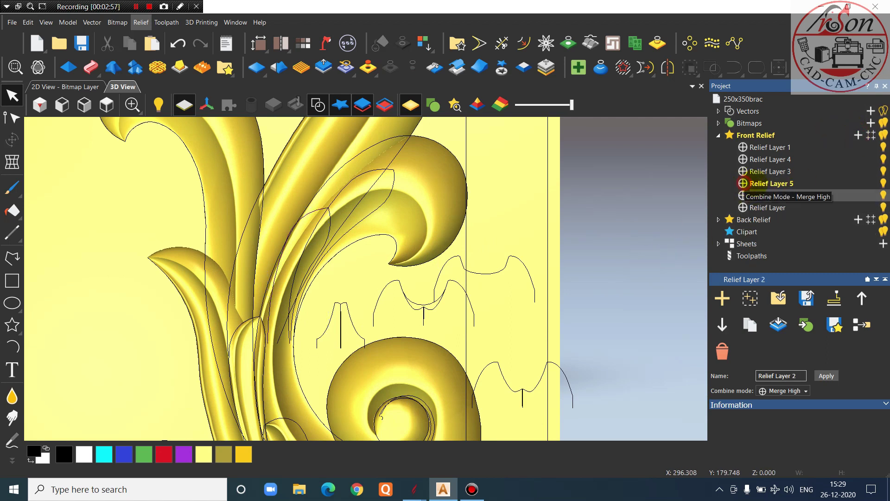
left_click(769, 183)
Check the width and height of the small leaf profile's right half in the transform settings
scroll(475, 250, "down", 1)
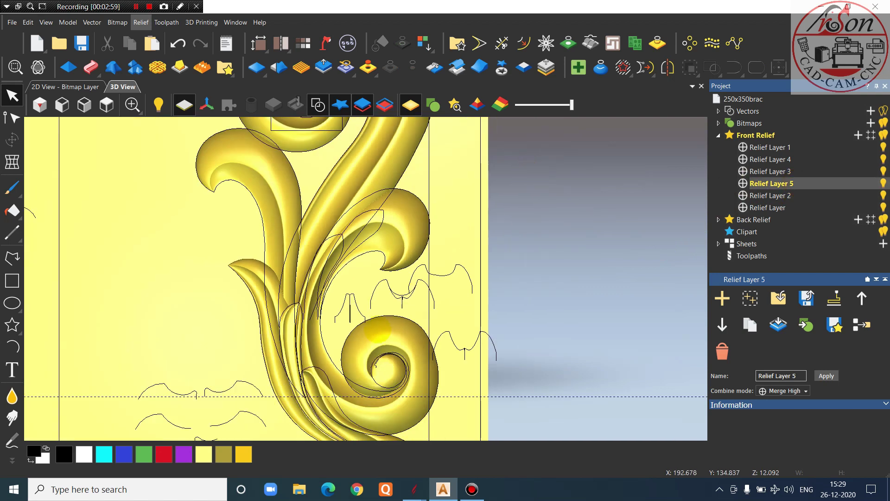
scroll(395, 304, "up", 2)
left_click(378, 263)
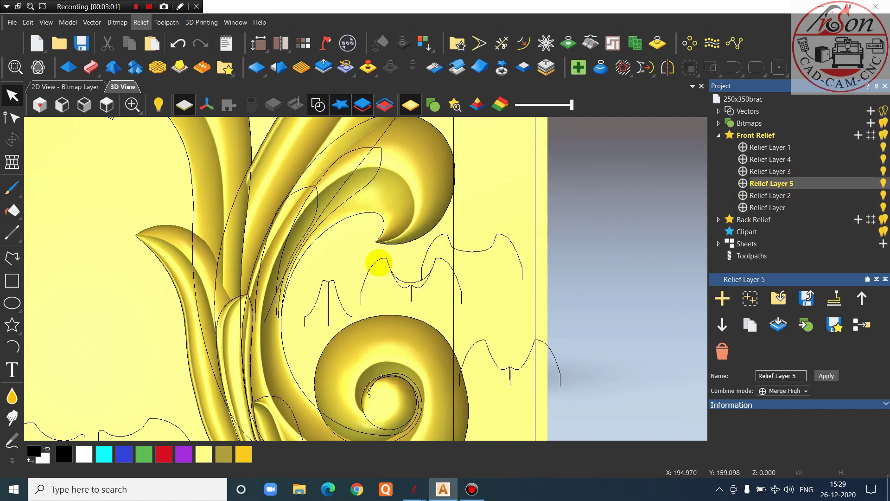
scroll(348, 288, "down", 1)
scroll(348, 284, "up", 1)
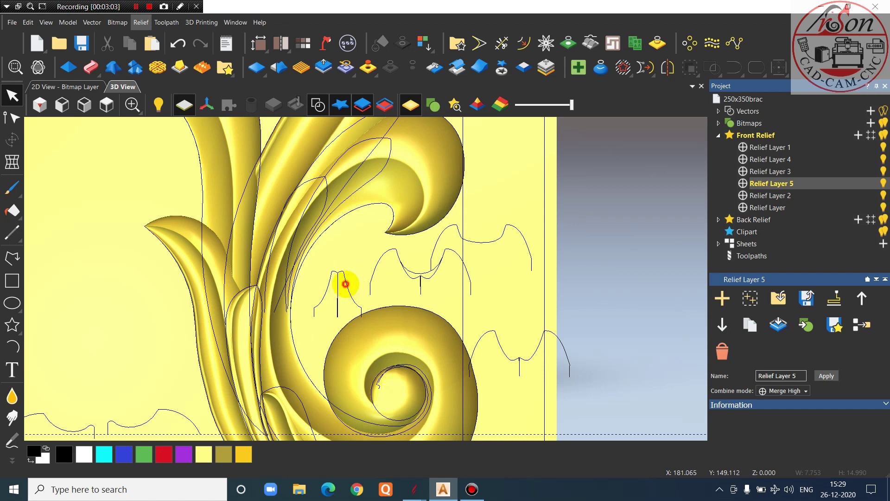
left_click(345, 284)
left_click(12, 139)
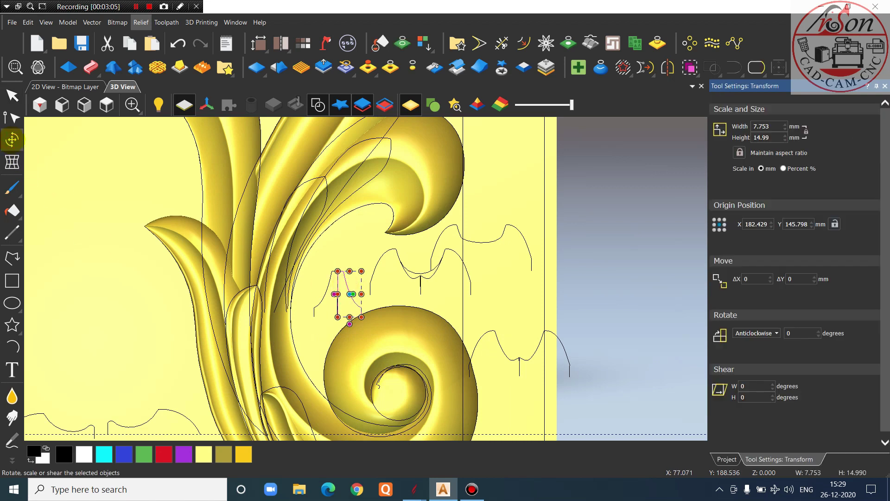
left_click(884, 86)
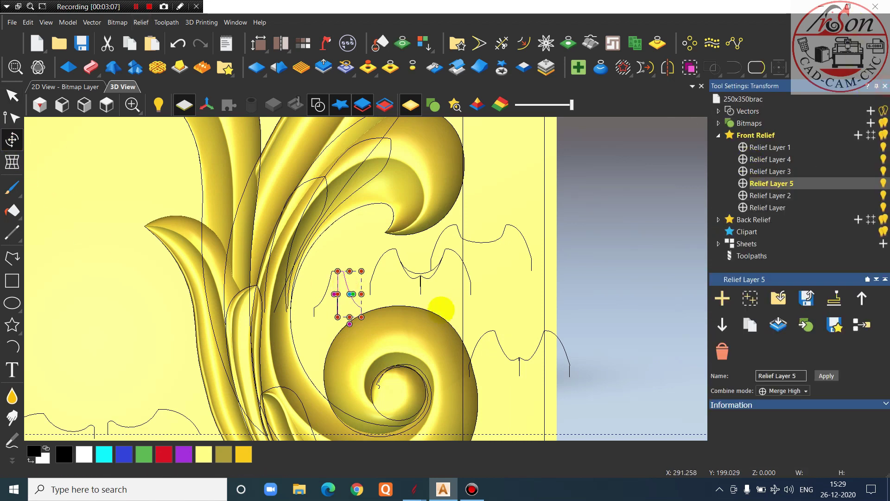
Measure the height of the vertical edge at the outer end of the small profile's right half
scroll(387, 331, "up", 8)
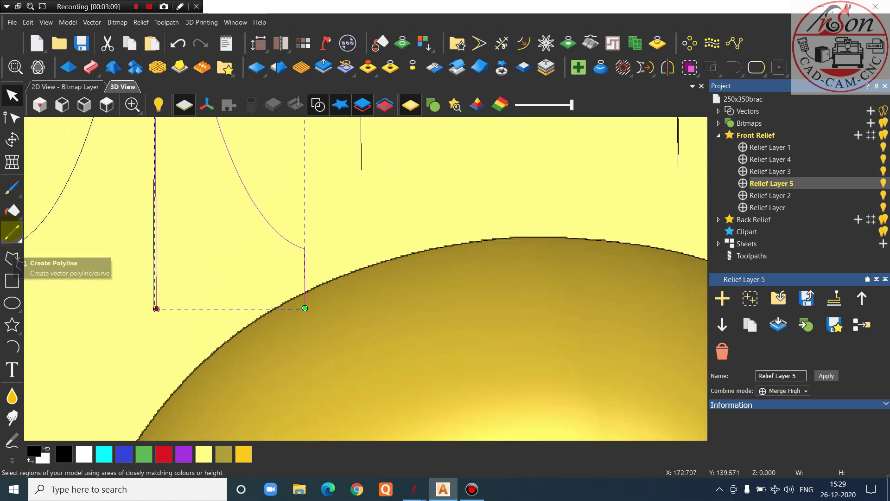
left_click(32, 232)
scroll(325, 287, "up", 4)
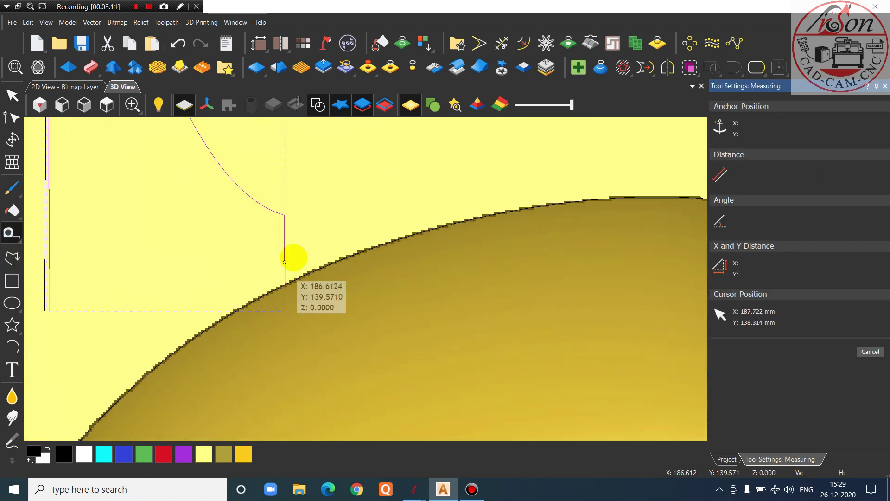
left_click_drag(282, 200, 283, 319)
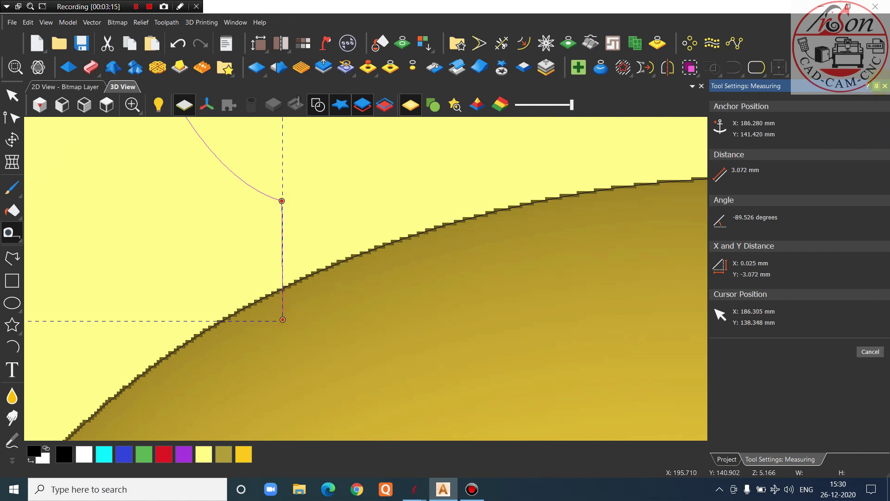
Start a Two Rail Sweep using the small middle leaf's two long edge curves as drive rails
key("Escape")
scroll(319, 234, "down", 5)
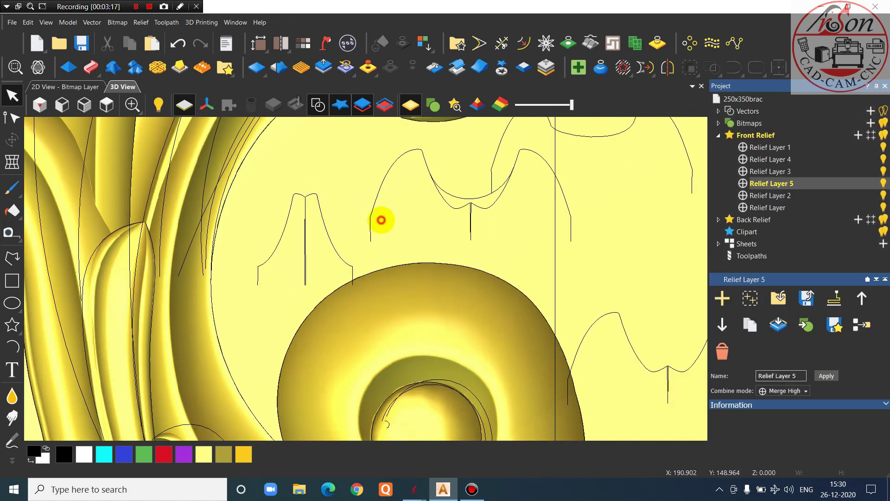
scroll(381, 220, "down", 3)
scroll(387, 255, "up", 2)
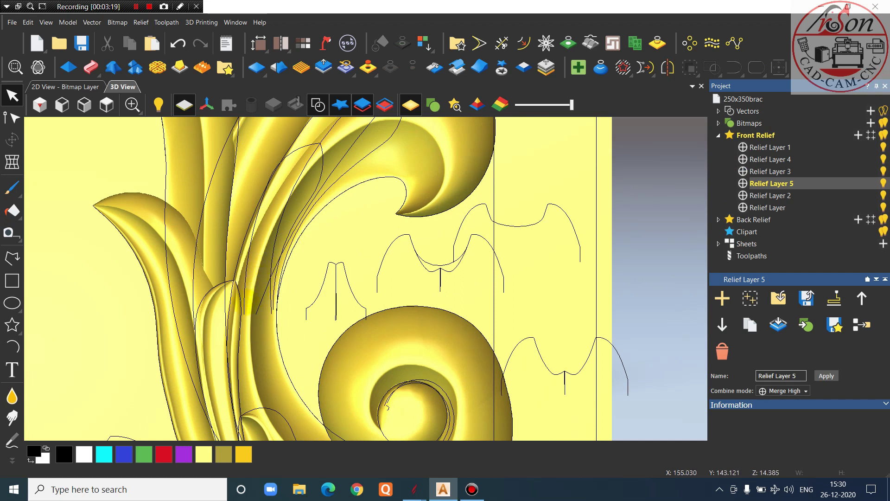
left_click(246, 299)
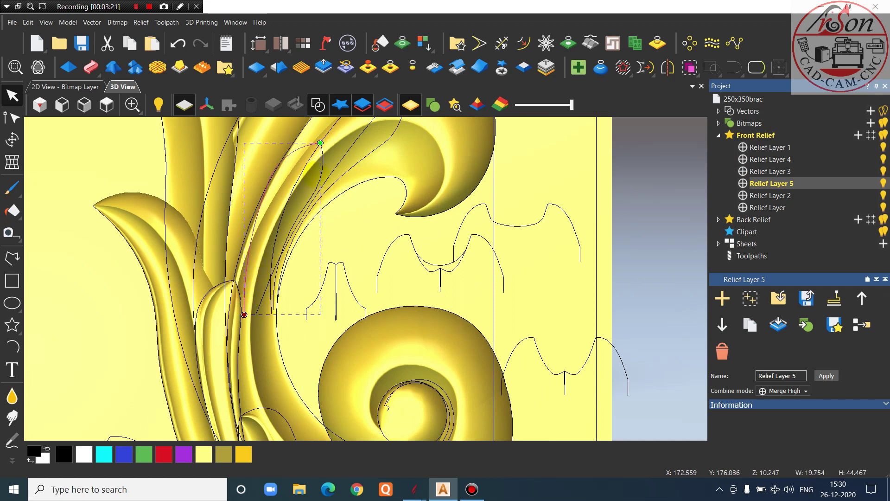
left_click(315, 181)
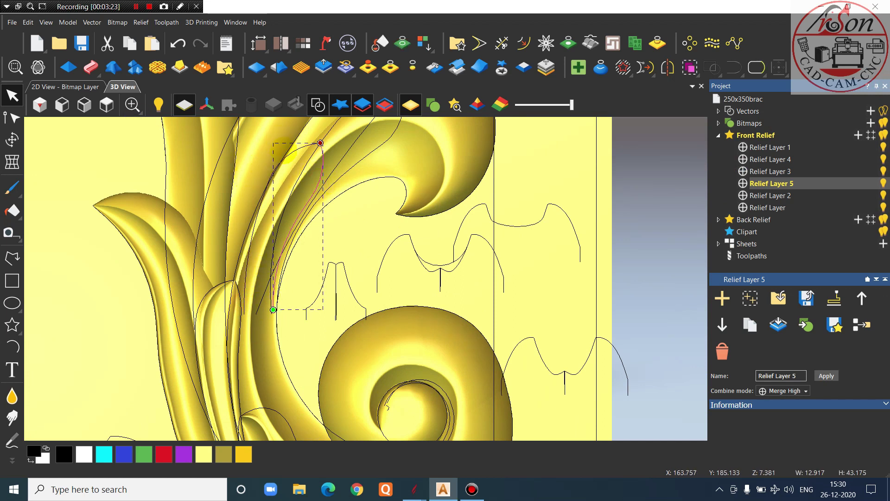
left_click(291, 155, "shift")
left_click(91, 68)
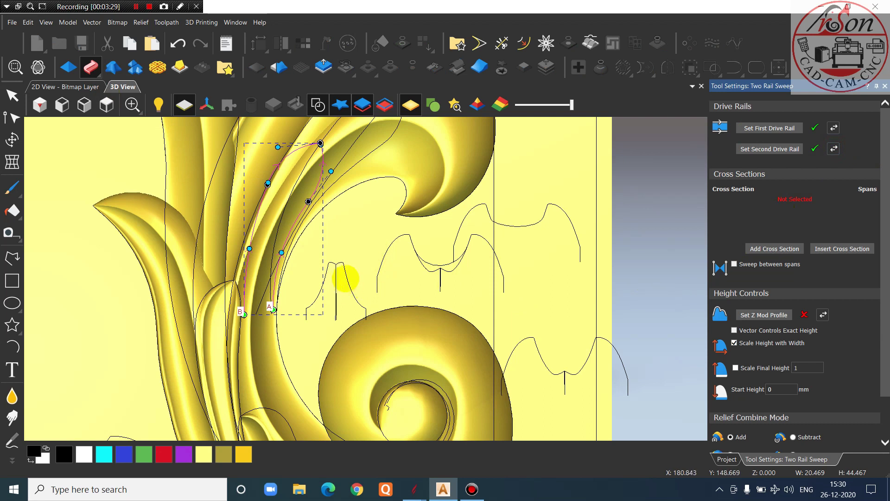
Try the small leaf profile's right half, the deeper wide profile and the shallower wide profile as the sweep's cross sections
left_click(345, 279)
left_click(761, 248)
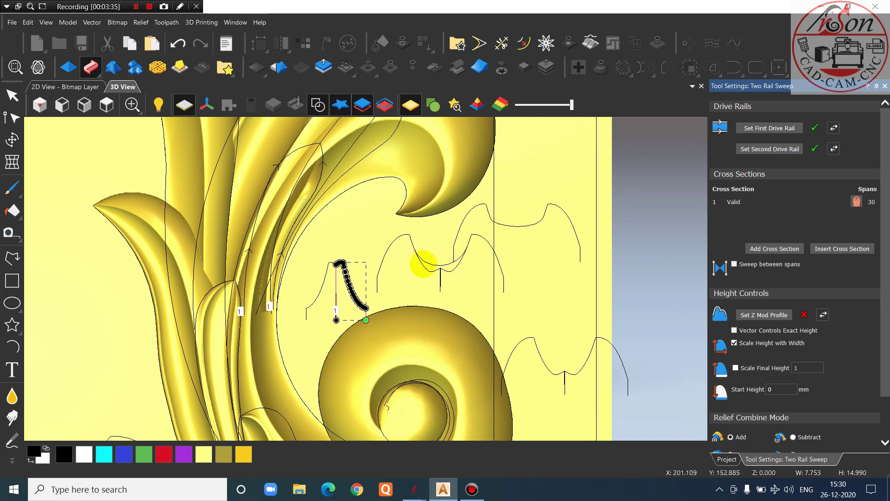
left_click(426, 262)
left_click(783, 247)
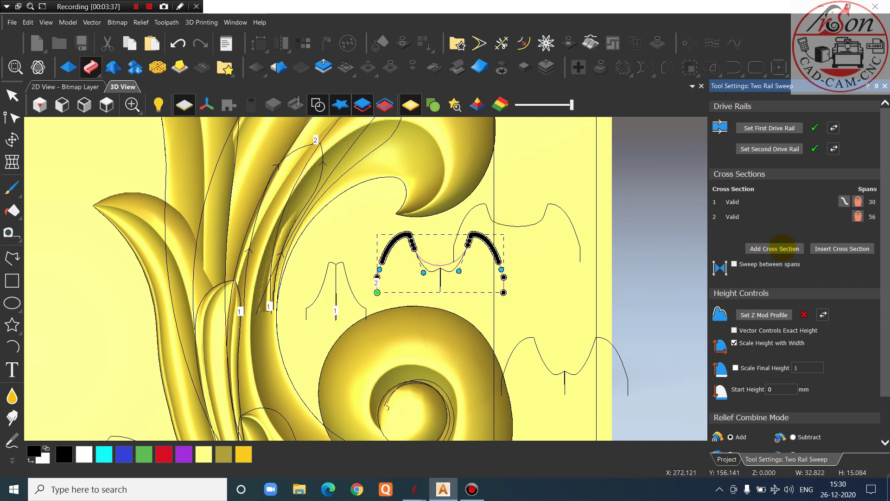
left_click(527, 225)
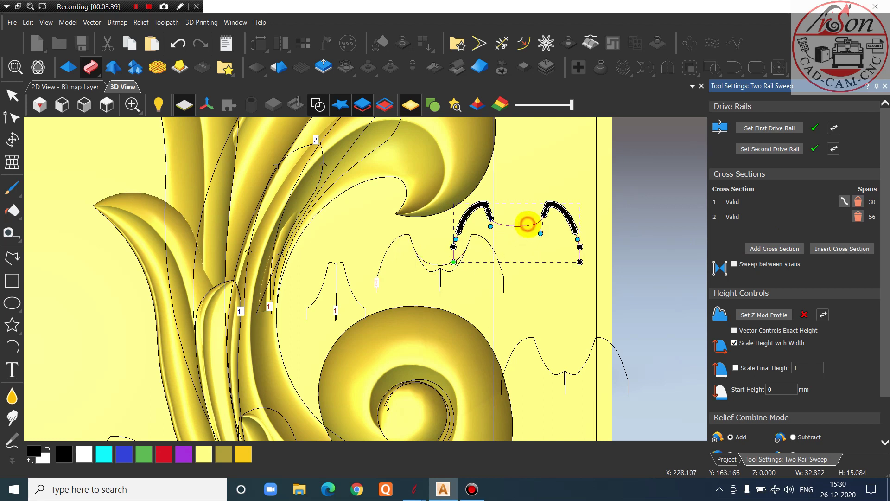
left_click(775, 248)
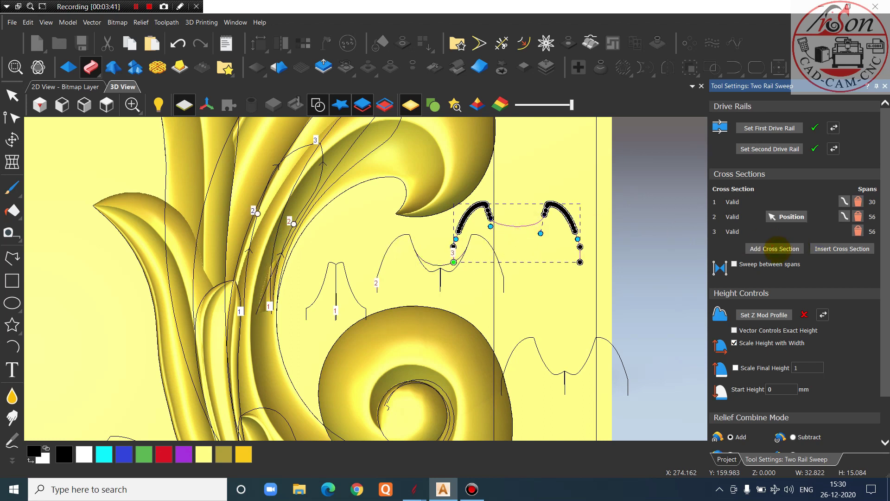
scroll(396, 272, "up", 5)
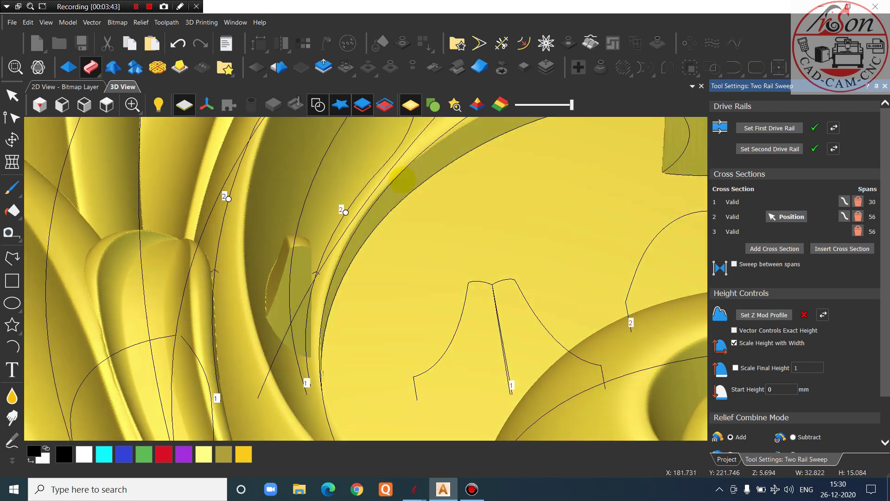
mouse_move(402, 179)
left_mouse_down()
mouse_move(407, 155)
mouse_move(410, 263)
left_mouse_up()
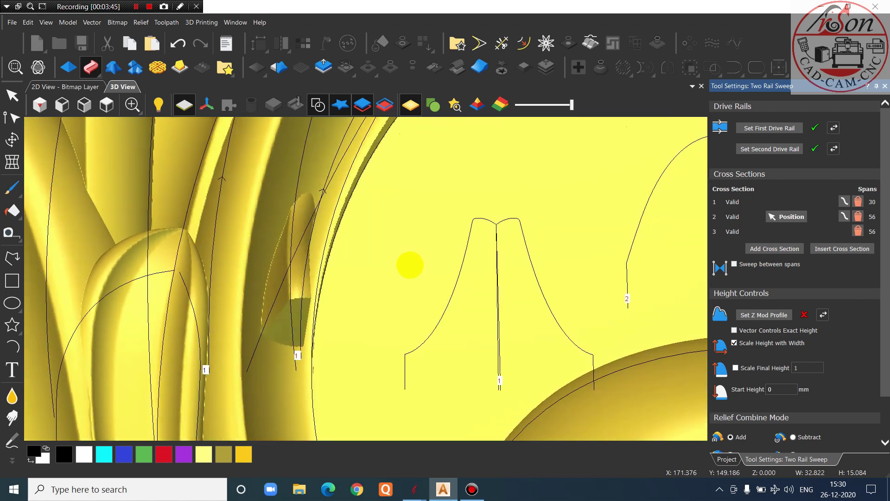
scroll(409, 265, "down", 2)
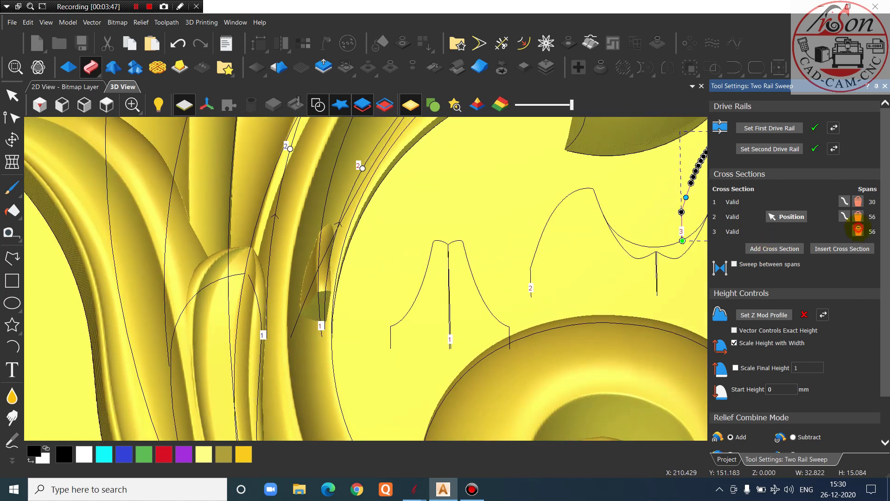
Remove all three cross sections and try the small leaf profile's right half again as the only one
left_click(858, 229)
left_click(858, 216)
left_click(858, 201)
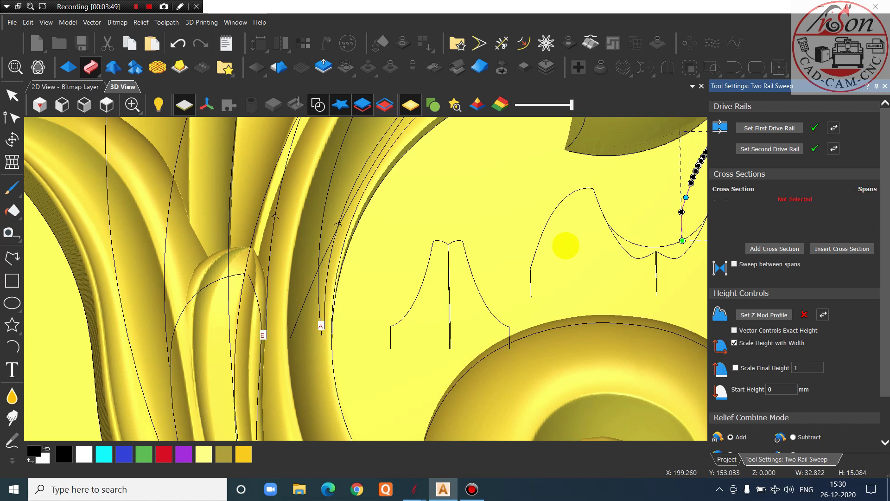
left_click(463, 242)
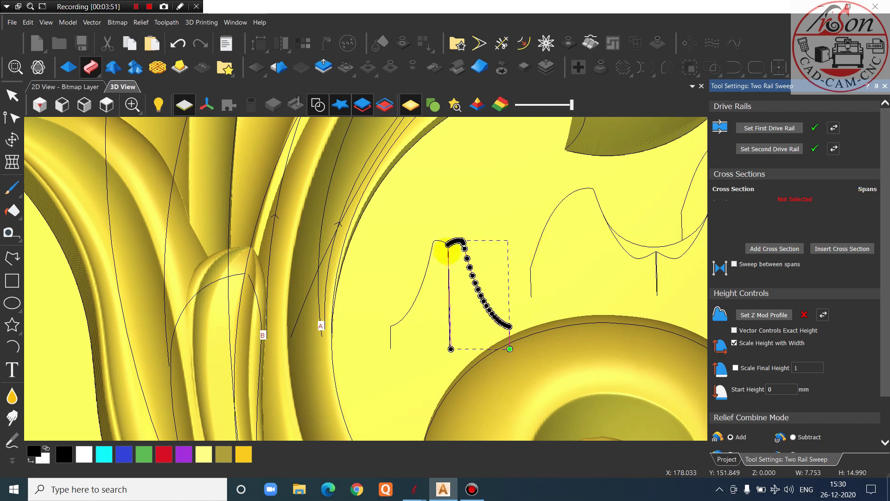
left_click(774, 248)
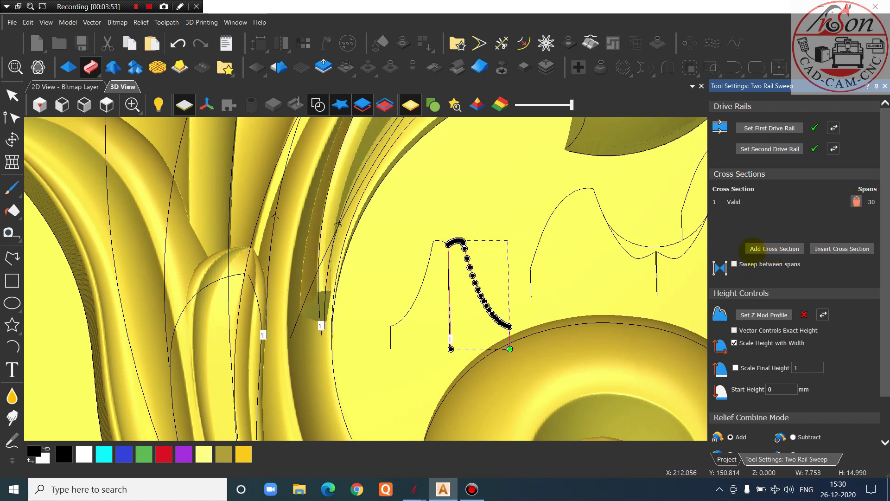
Replace the sweep's cross section with the small leaf profile's left half
left_click(434, 246)
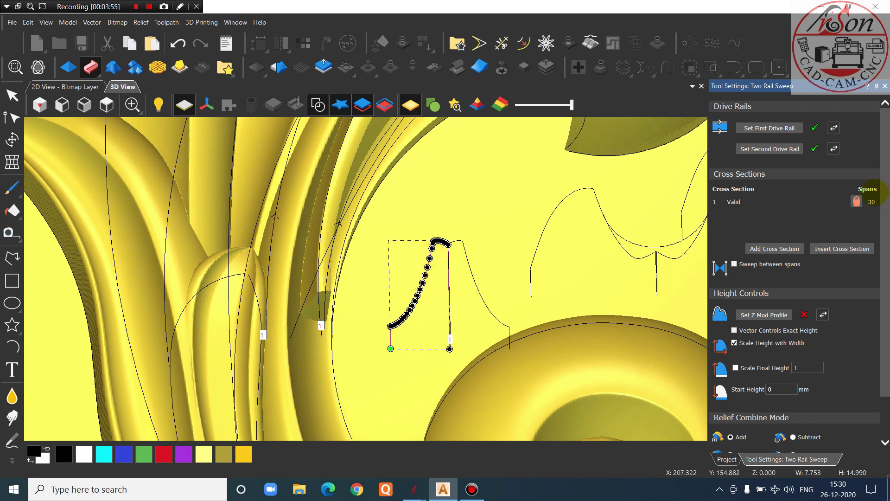
left_click(856, 201)
left_click(792, 248)
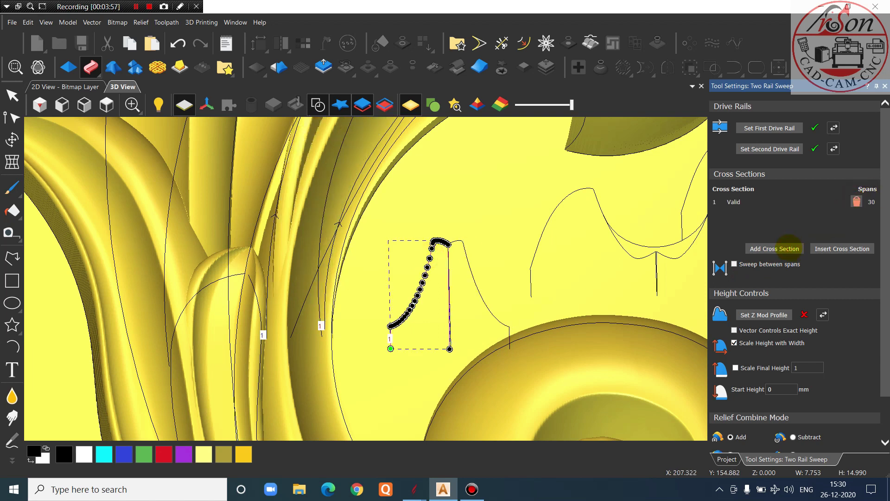
Add the deeper wide arched profile as the second cross section and its shallower copy as the third
scroll(371, 271, "down", 3)
scroll(400, 211, "up", 1)
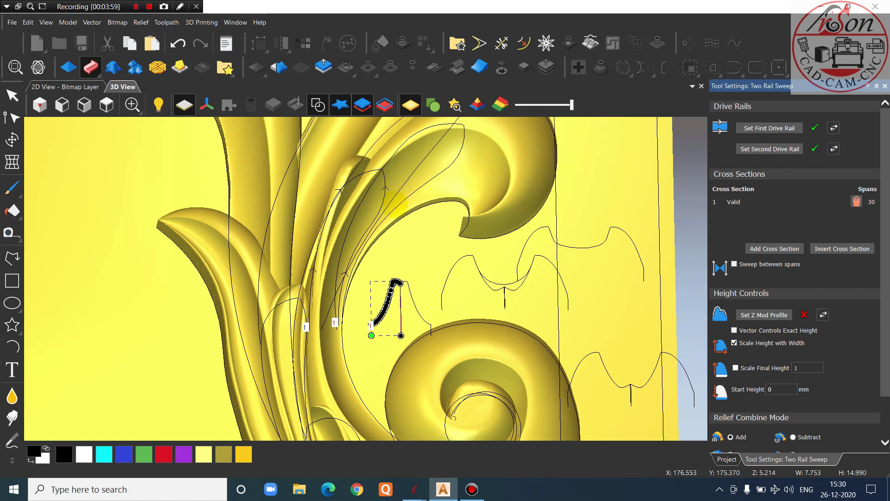
left_click(492, 284)
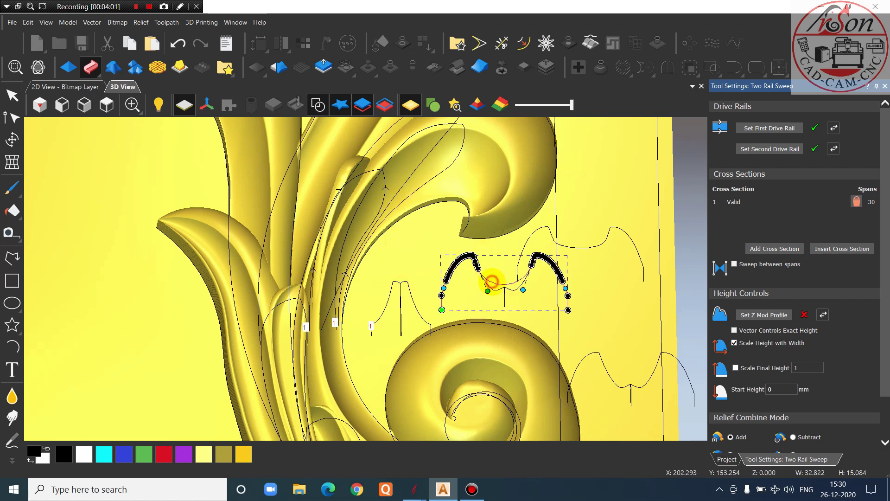
left_click(791, 248)
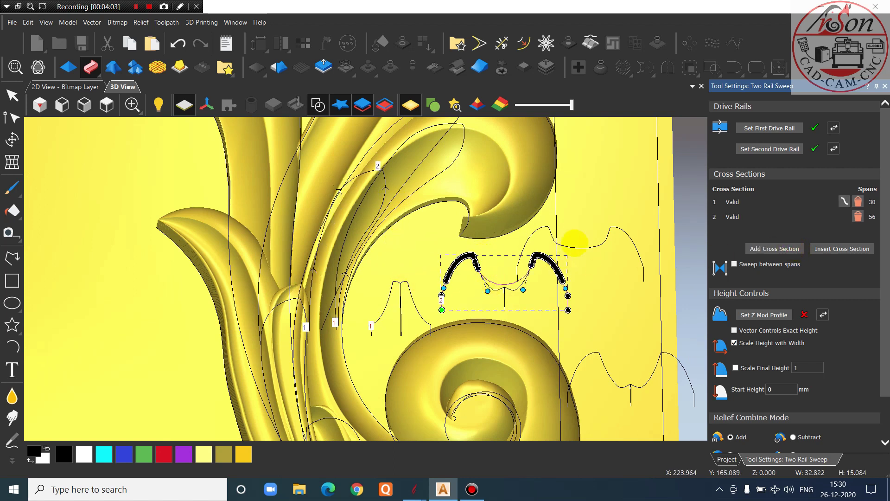
left_click(575, 249)
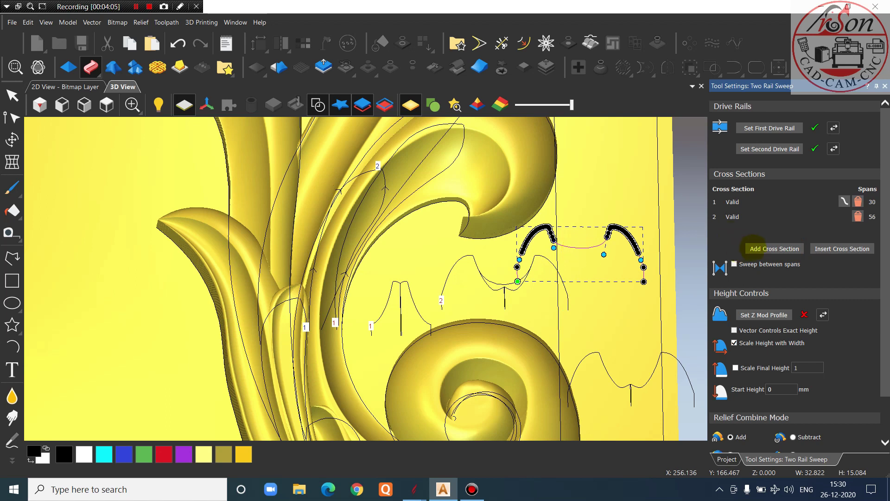
left_click(756, 248)
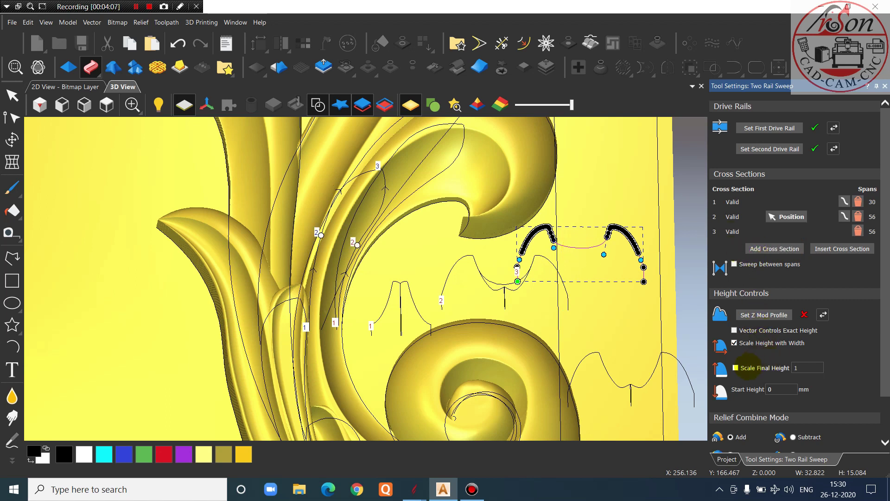
Turn off Scale Height with Width, set the start height to 3 mm and scale the final height to 12
left_click(734, 343)
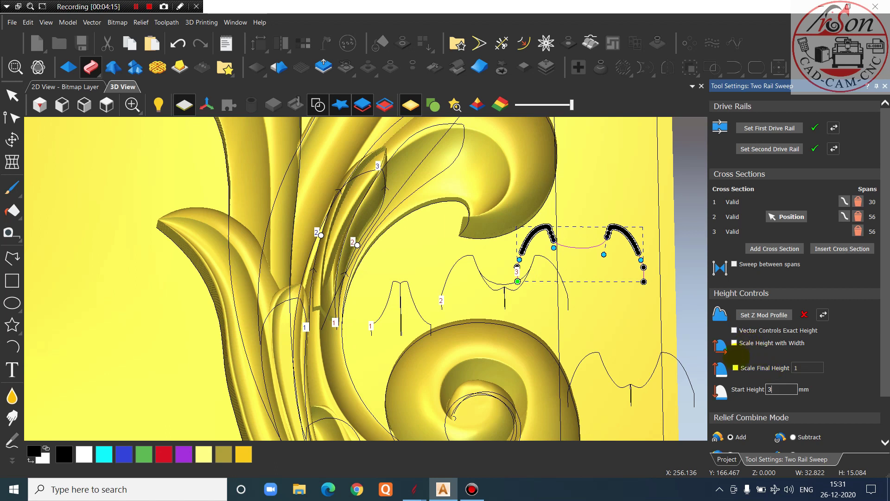
left_click(735, 367)
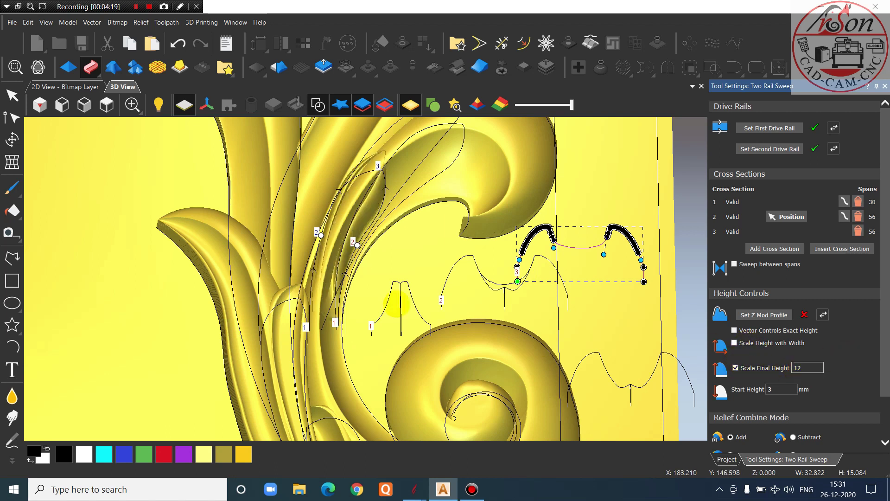
scroll(328, 294, "up", 4)
scroll(328, 316, "down", 4)
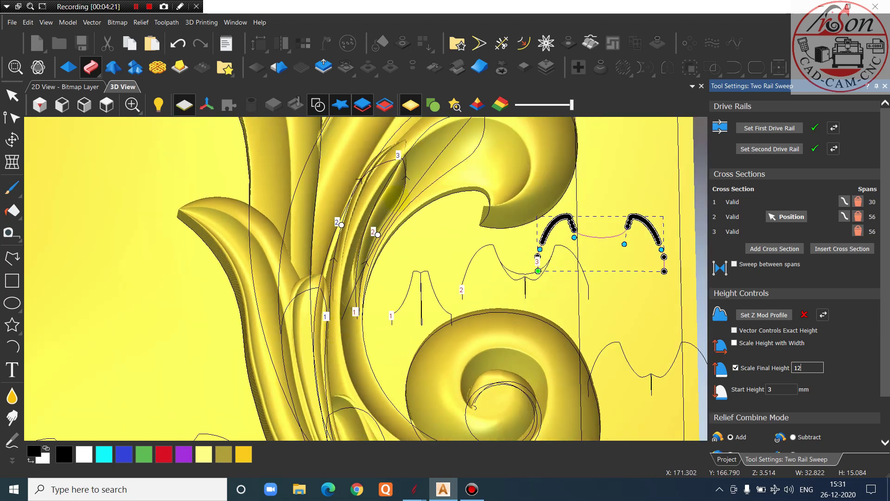
scroll(401, 172, "up", 2)
scroll(407, 329, "down", 4)
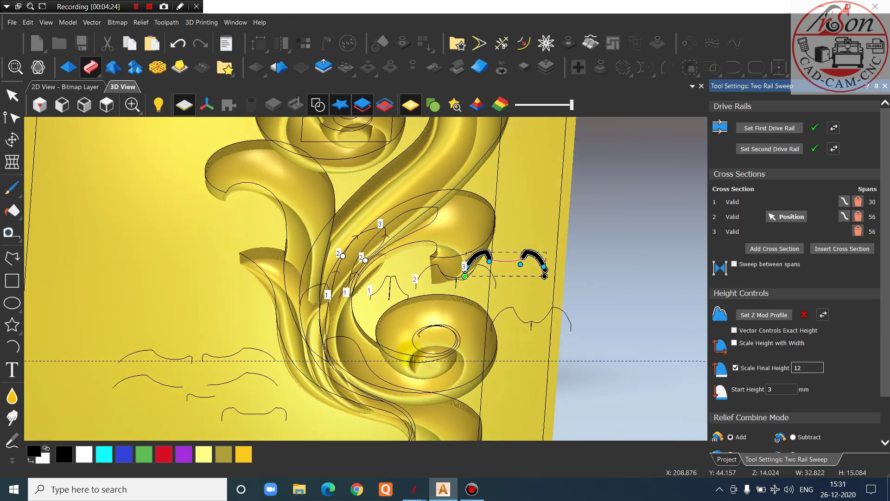
Check the small middle leaf's sweep preview from other angles and apply the sweep to the active relief layer
middle_click_drag(410, 353, 302, 209)
scroll(368, 276, "up", 2)
scroll(395, 297, "up", 4)
scroll(399, 308, "down", 1)
middle_click_drag(471, 338, 570, 227)
left_click_drag(570, 228, 510, 311)
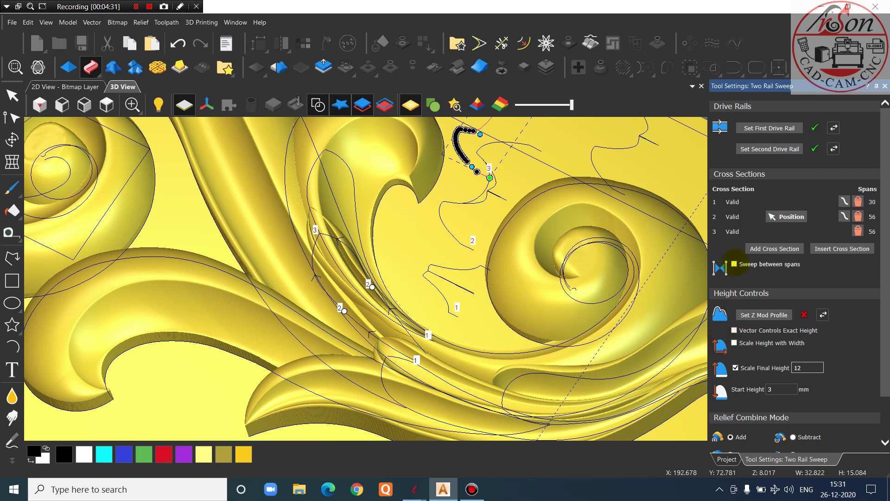
scroll(820, 381, "down", 2)
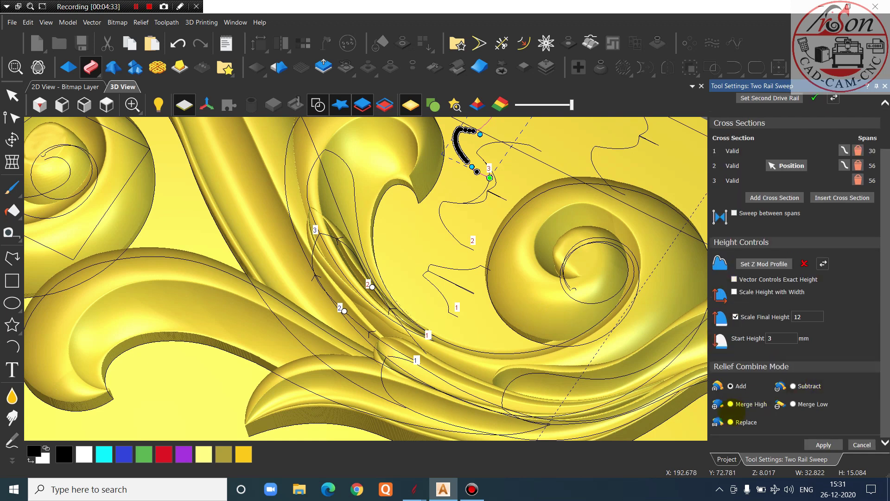
left_click(824, 446)
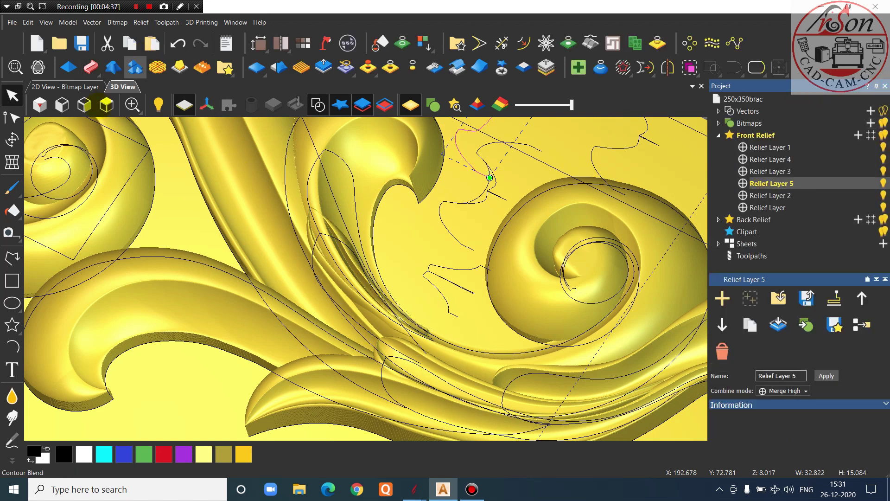
Hide the vectors and examine the swept small leaf's edges and tip up close from several angles
left_click(106, 104)
scroll(370, 274, "up", 5)
left_click_drag(279, 318, 447, 193)
left_click_drag(524, 235, 433, 175)
left_click(318, 104)
left_click_drag(361, 175, 452, 222)
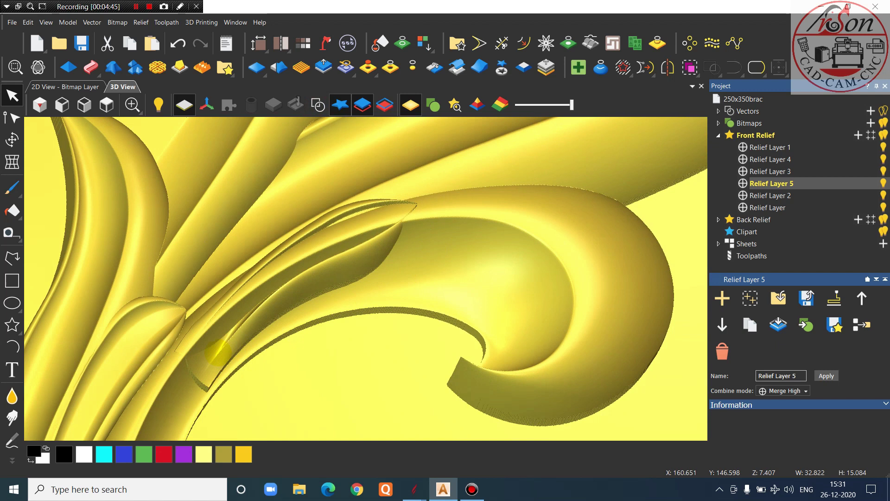
scroll(218, 353, "up", 2)
scroll(316, 314, "down", 3)
left_click_drag(488, 151, 466, 183)
scroll(453, 210, "up", 3)
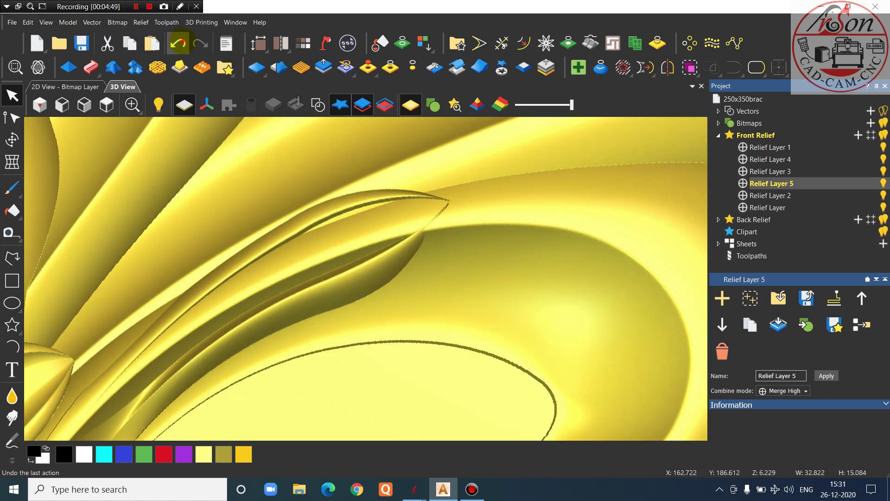
Undo the applied leaf sweep and scale its final height to 15 in the reopened Two Rail Sweep settings
left_click(178, 44)
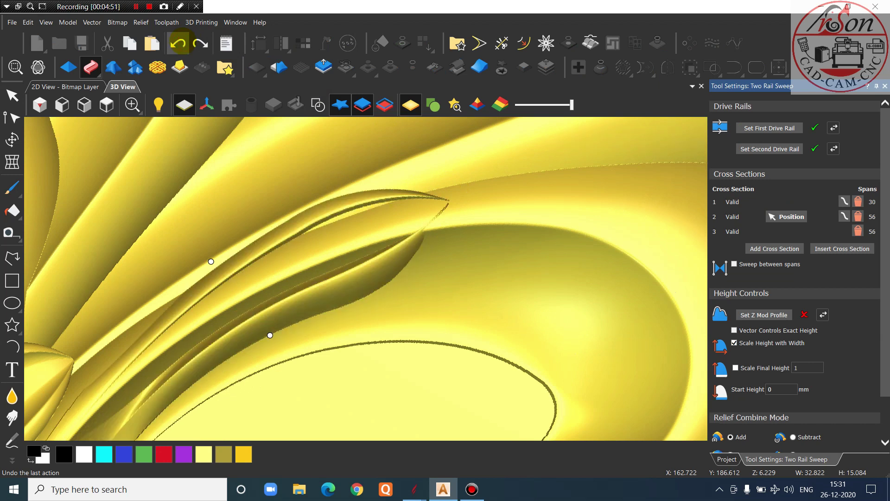
left_click(735, 367)
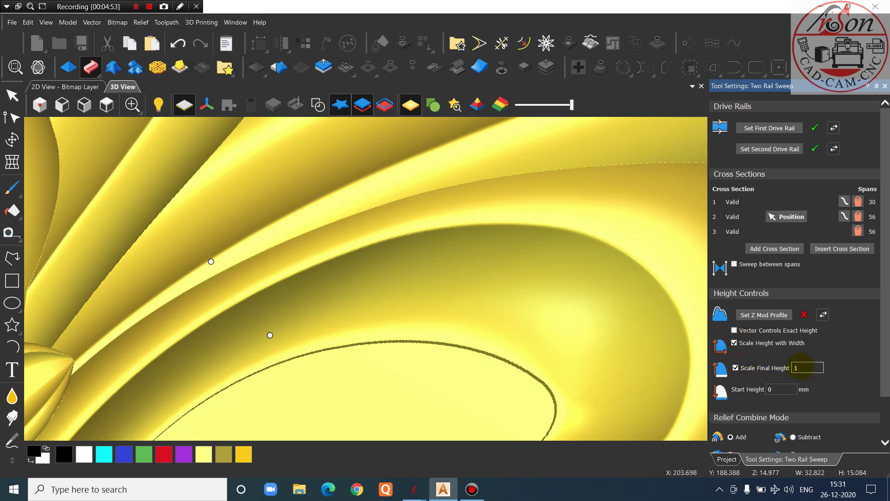
type("5")
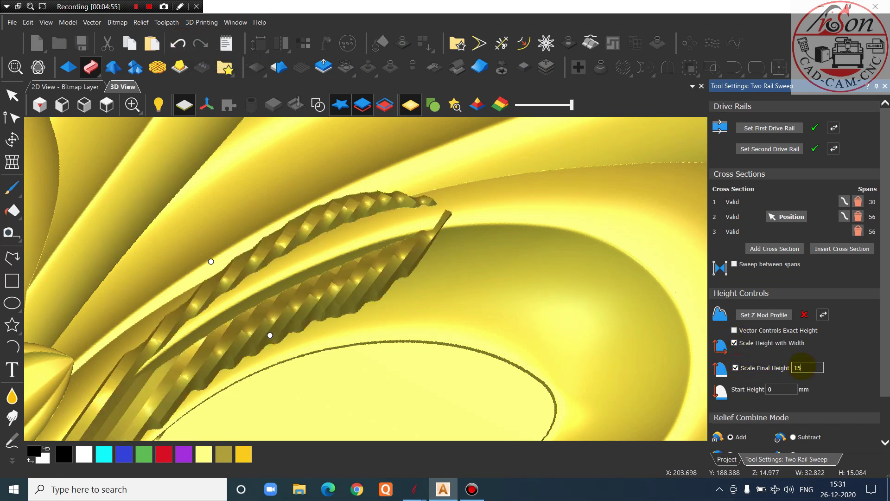
right_click_drag(526, 278, 567, 343)
left_click_drag(567, 343, 588, 262)
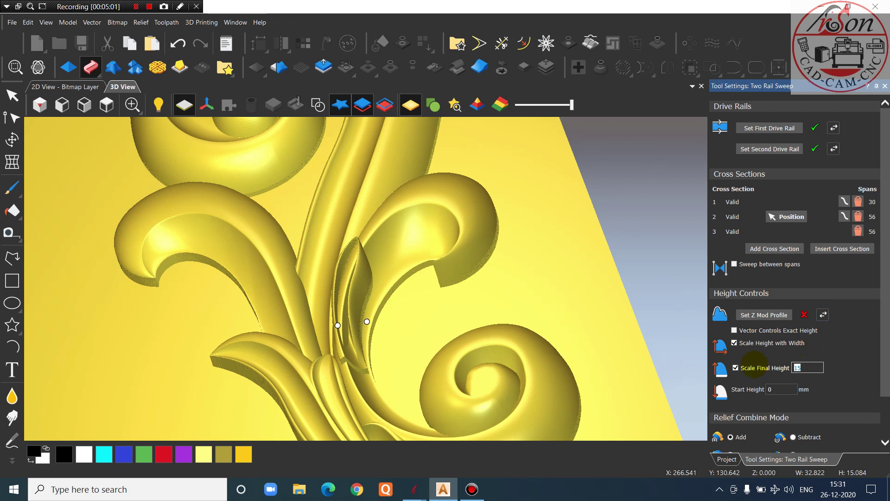
Scale the sweep's final height to 10 and set its start height to 5 mm
type("0")
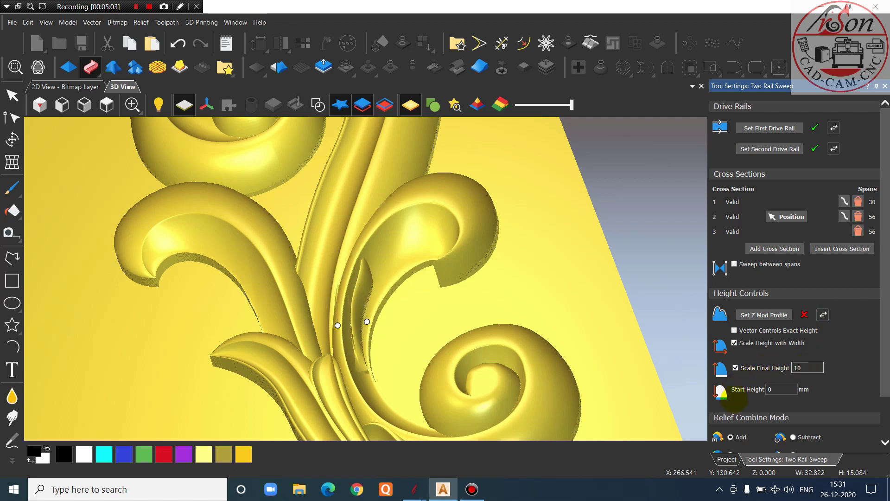
type("5")
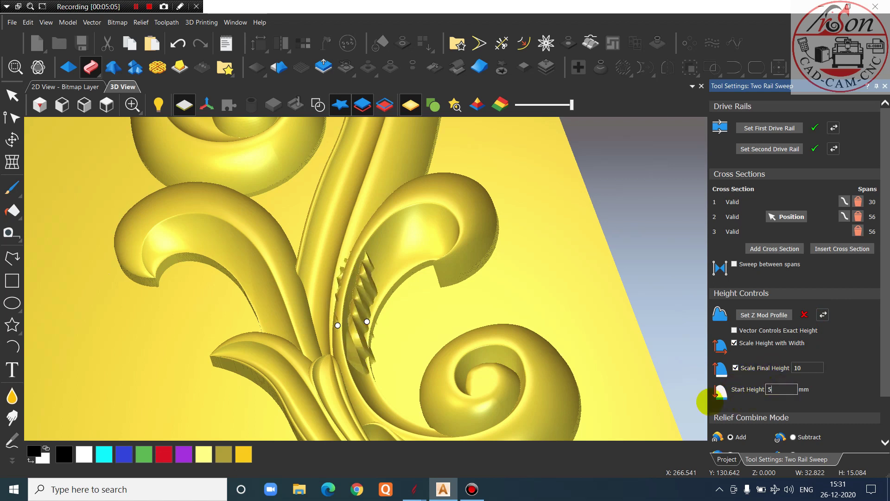
scroll(397, 371, "up", 3)
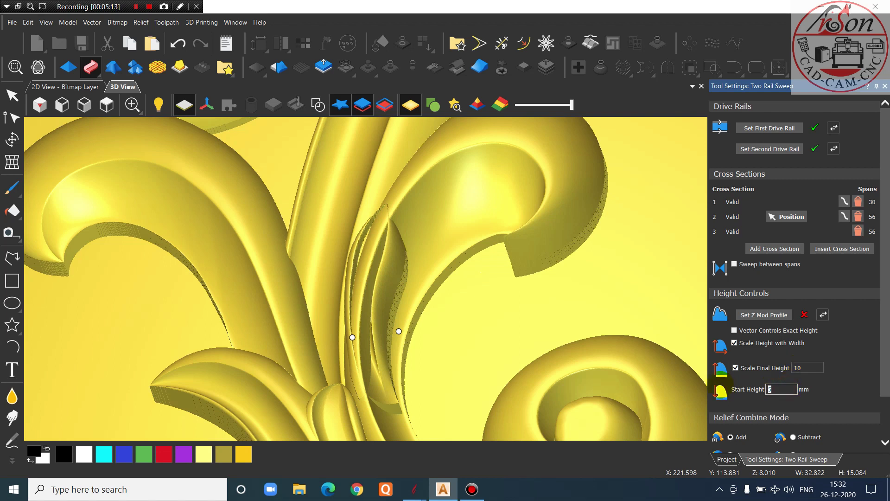
Try a start height of 7 mm and inspect the small leaf's sweep preview from other angles
scroll(320, 254, "down", 2)
left_click_drag(320, 254, 406, 267)
scroll(404, 273, "up", 3)
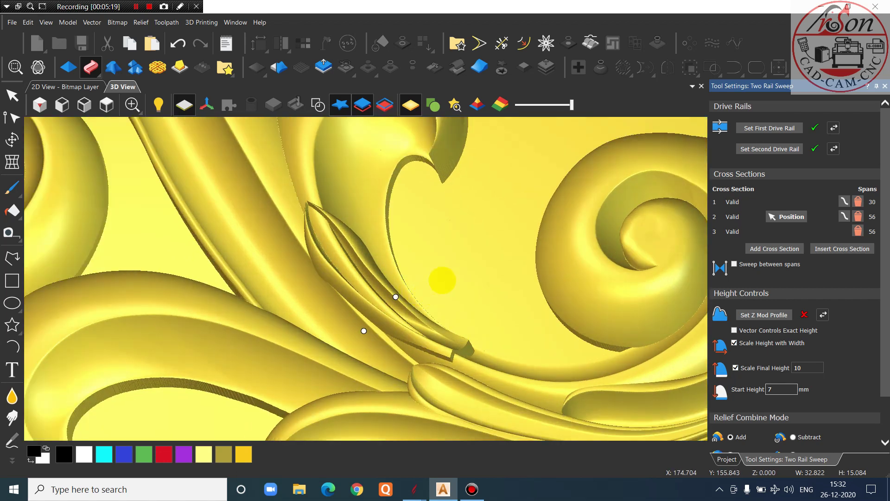
left_click_drag(477, 274, 473, 325)
scroll(744, 404, "down", 3)
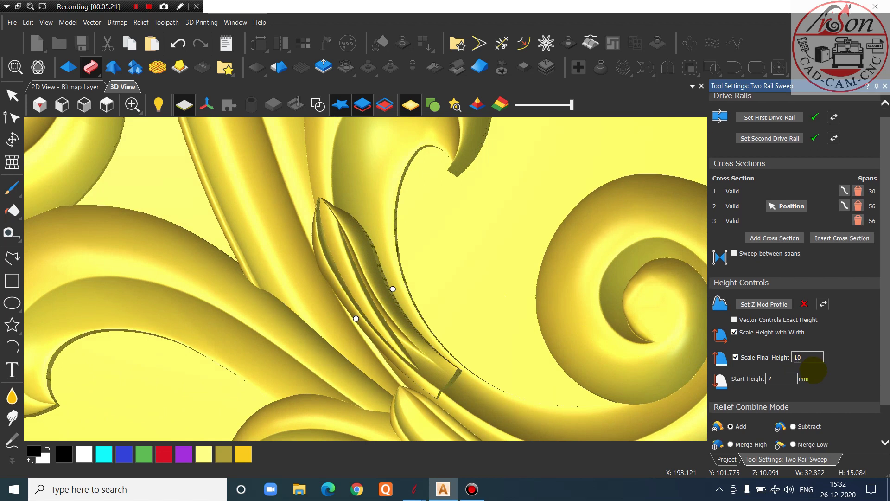
Set the relief combine mode to Merge High with a start height of 5 mm and apply the leaf sweep
left_click(730, 404)
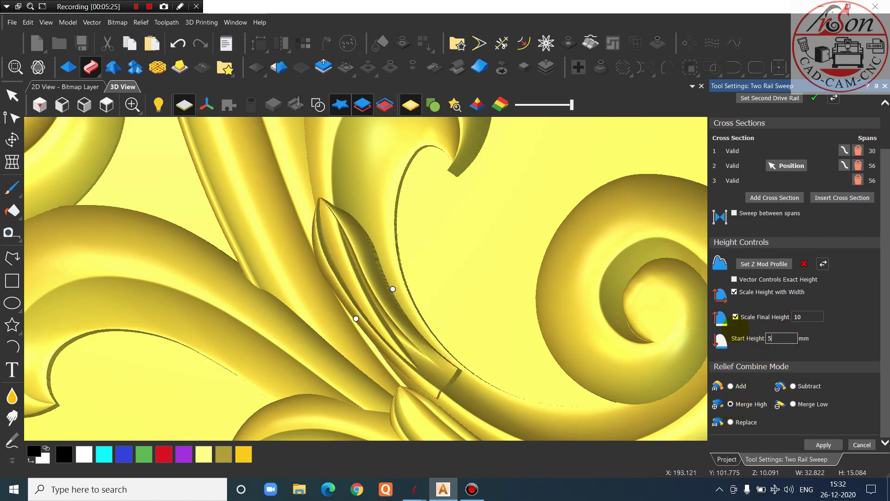
type("5")
key("Return")
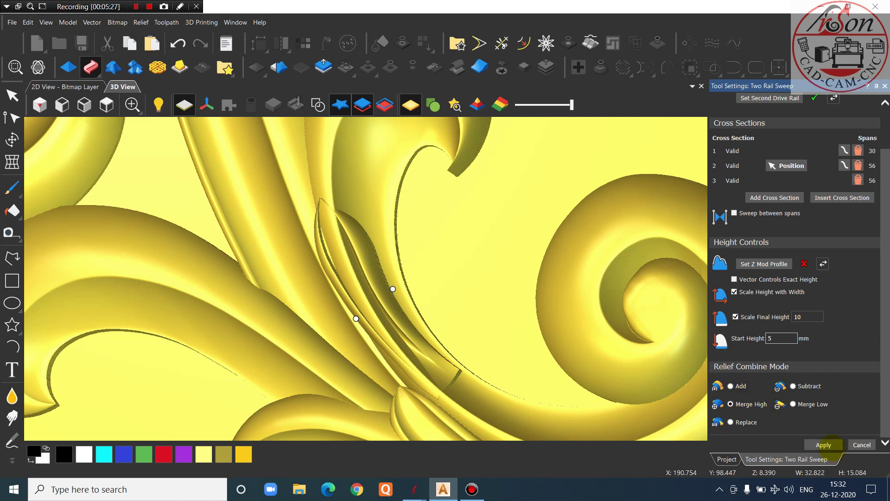
left_click(830, 445)
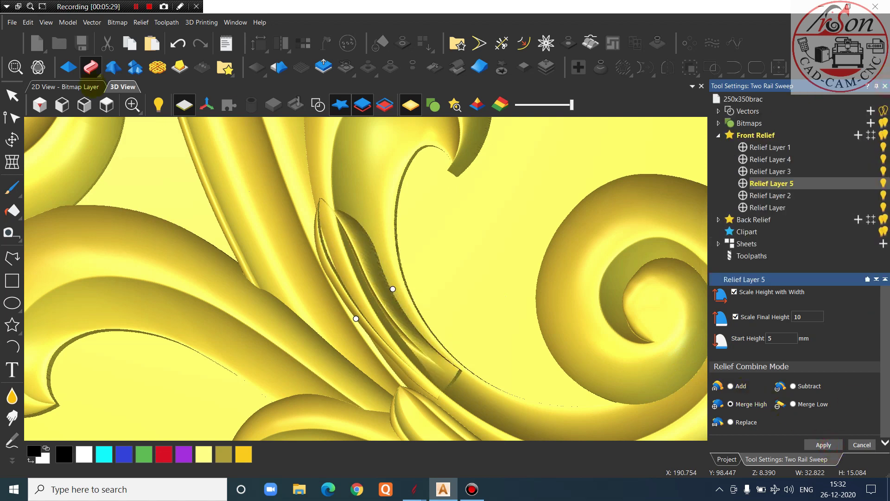
Examine the applied small leaf from directly above, up close at its lower end
left_click(106, 105)
scroll(378, 269, "up", 5)
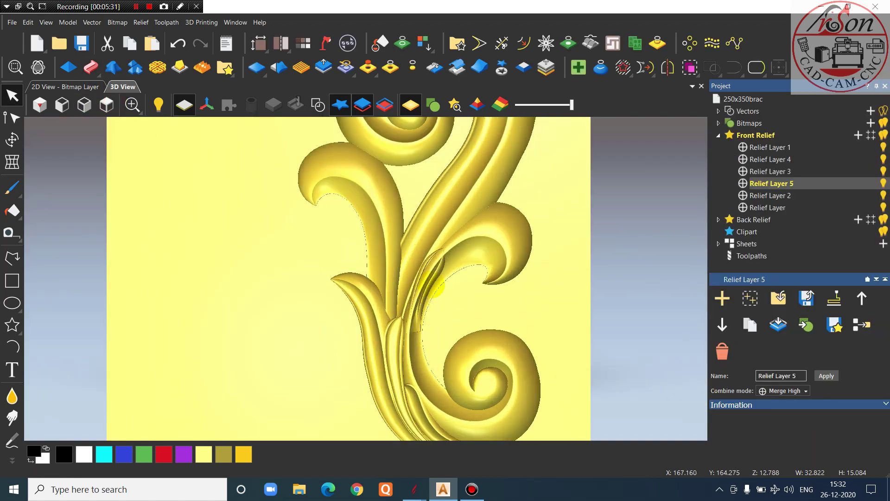
scroll(434, 375, "up", 2)
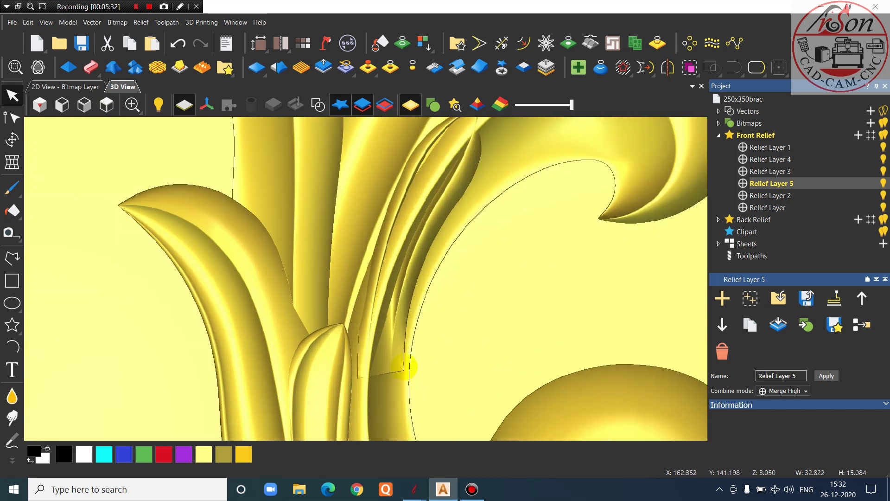
Make the base layer named Relief Layer active, toggle its visibility off and on, and deselect the vectors
left_click(797, 207)
left_click(882, 207)
left_click(882, 207)
scroll(533, 300, "down", 2)
left_click(526, 290)
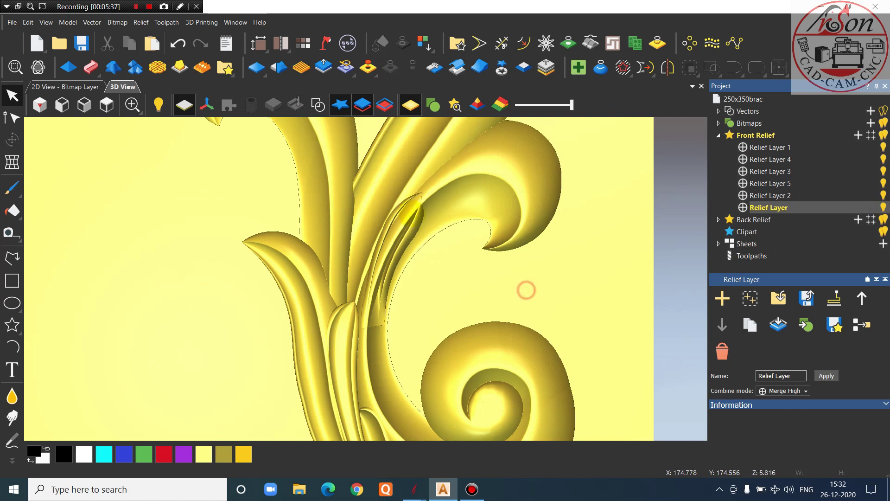
Erase a stroke inside the small pointed leaf near its tip on Relief Layer, using a round Eraser with an 11-pixel radius
scroll(526, 290, "up", 2)
left_click(12, 444)
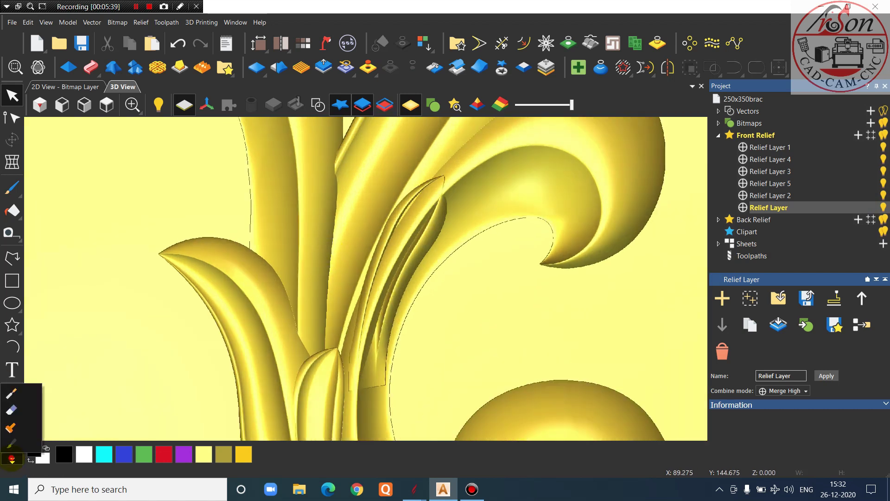
left_click(11, 409)
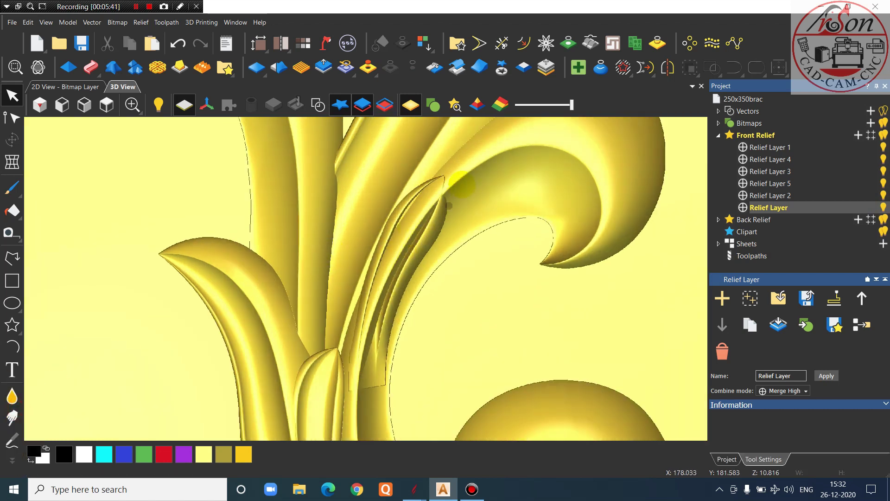
scroll(453, 183, "up", 4)
left_click_drag(404, 191, 367, 278)
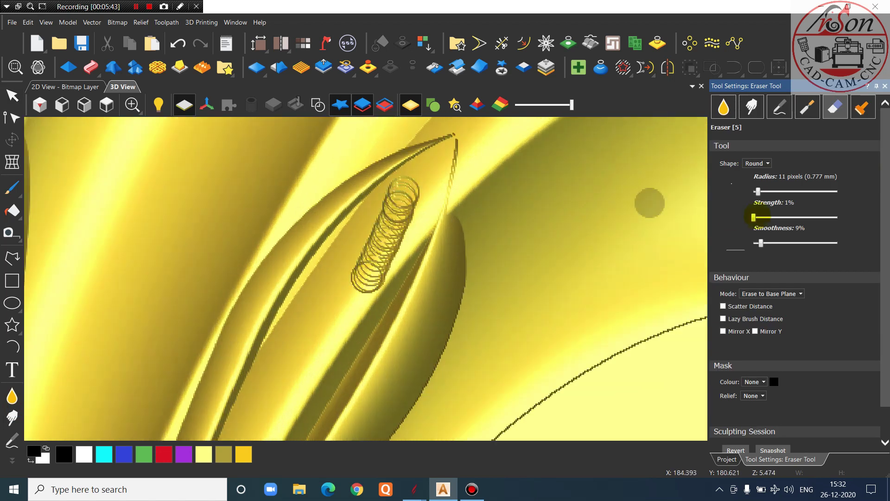
Try erasing the inside of the small leaf's tip at 13% strength, and undo that stroke
mouse_move(390, 245)
left_mouse_down()
mouse_move(336, 273)
mouse_move(416, 171)
left_mouse_up()
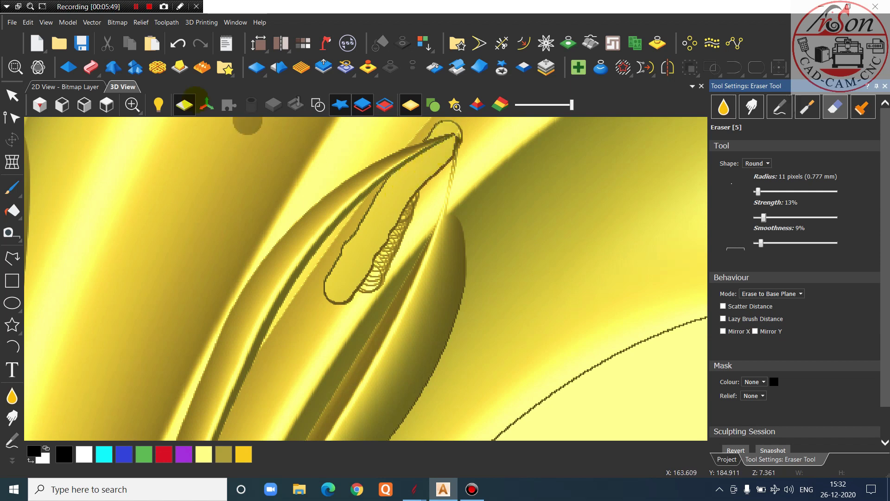
left_click(178, 43)
scroll(683, 247, "down", 3)
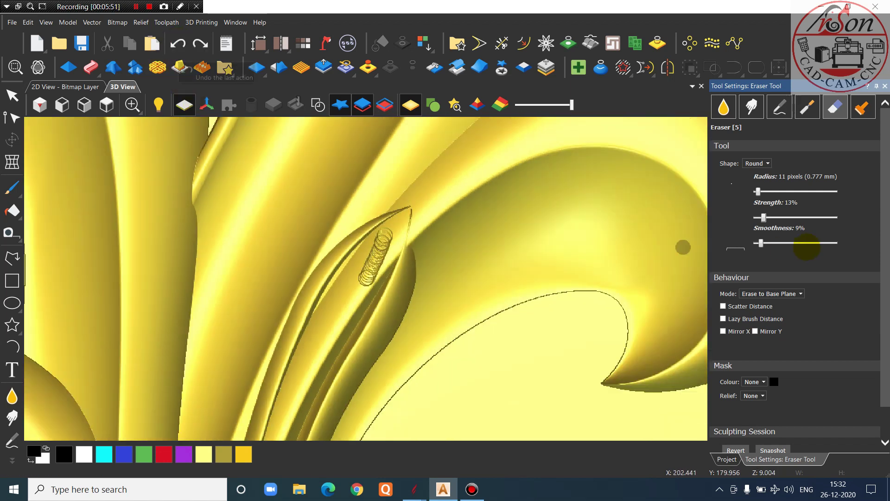
Leave the Eraser and toggle the visibility of Relief Layer to check which part of the carving it holds
key("Escape")
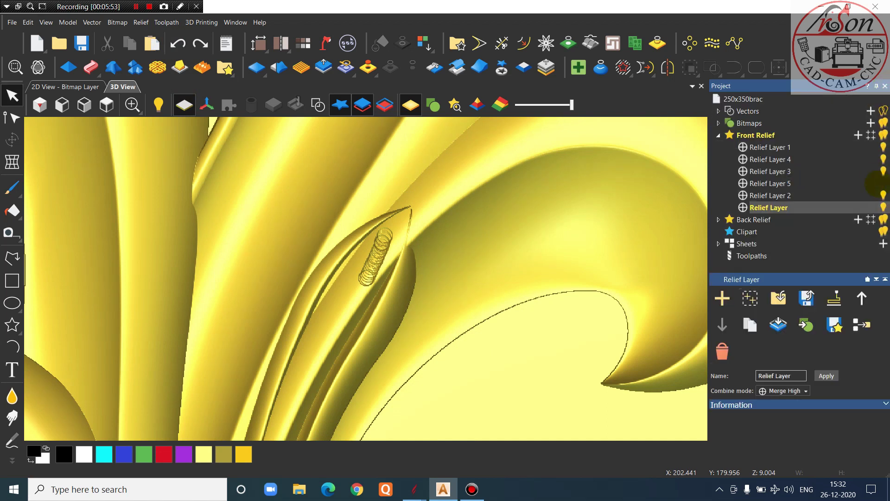
left_click(882, 208)
left_click(882, 207)
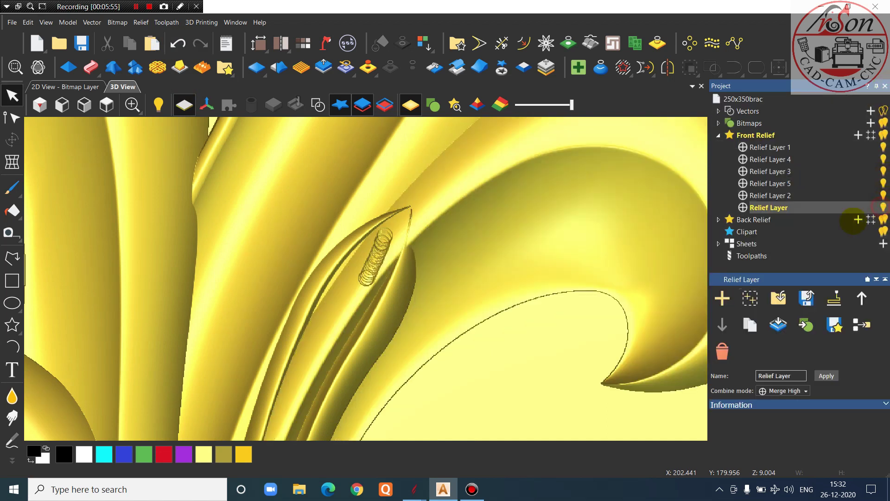
Erase the inner surface of the small leaf's tip on Relief Layer with the Eraser at 8% strength and 100% smoothness
scroll(515, 224, "up", 4)
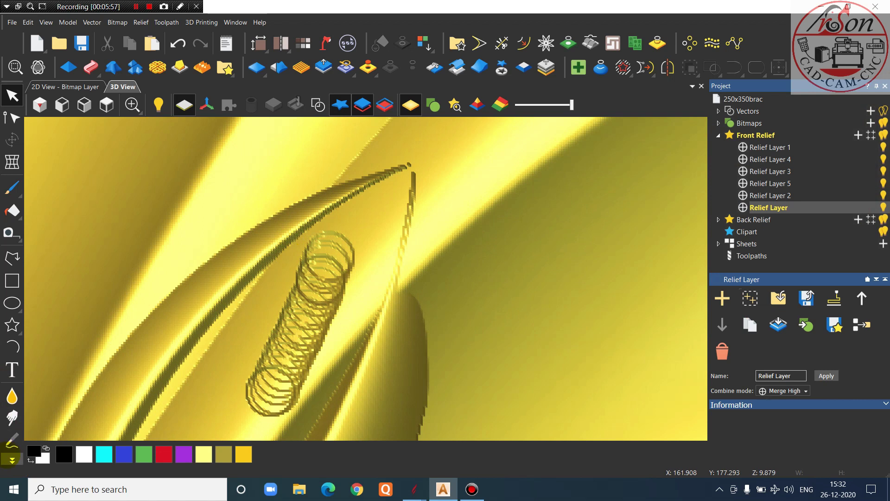
left_click(11, 409)
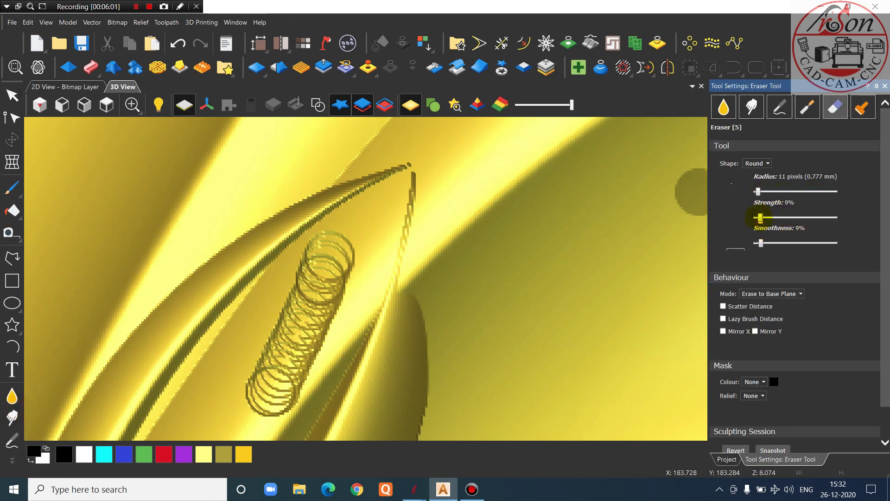
scroll(358, 265, "up", 2)
mouse_move(382, 237)
left_mouse_down()
mouse_move(348, 304)
mouse_move(388, 174)
mouse_move(414, 154)
mouse_move(389, 267)
mouse_move(325, 384)
mouse_move(371, 171)
mouse_move(254, 274)
mouse_move(204, 334)
mouse_move(275, 246)
mouse_move(381, 156)
left_mouse_up()
scroll(427, 171, "down", 2)
scroll(429, 168, "up", 1)
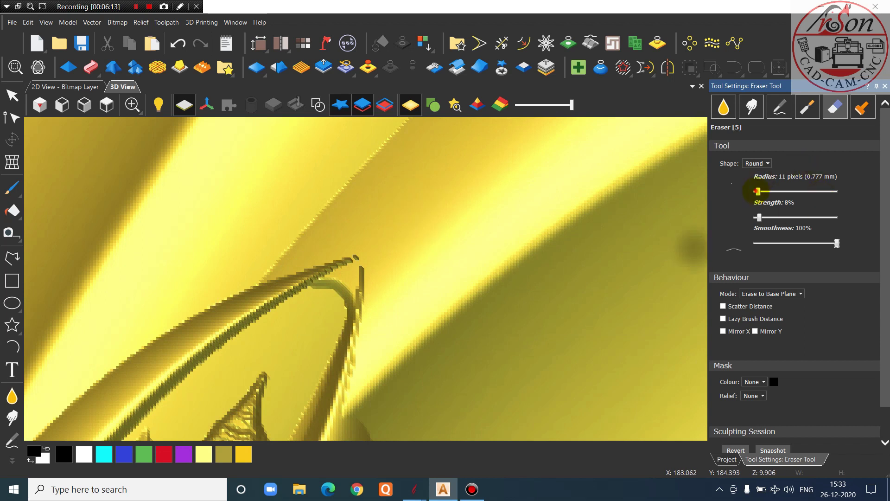
Reduce the Eraser radius to 5 pixels and erase the leftover material along the inside edge of the small leaf's tip
scroll(464, 264, "up", 5)
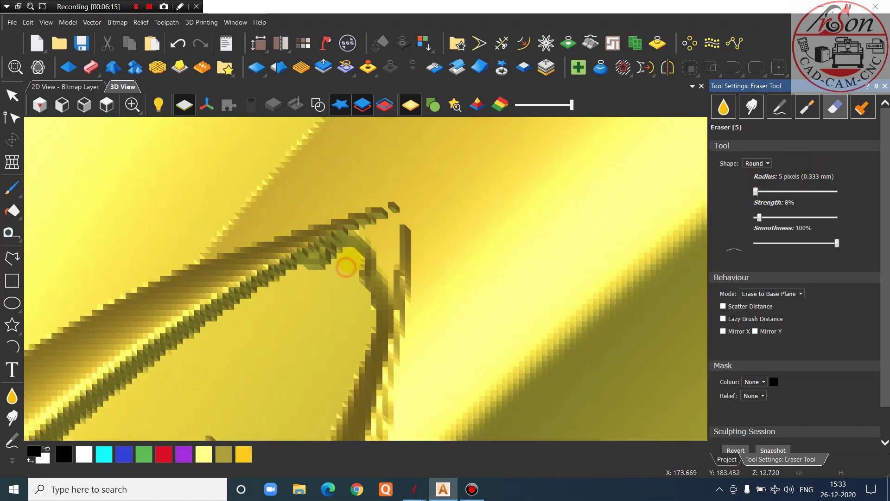
mouse_move(362, 250)
left_mouse_down()
mouse_move(379, 232)
mouse_move(370, 328)
left_mouse_up()
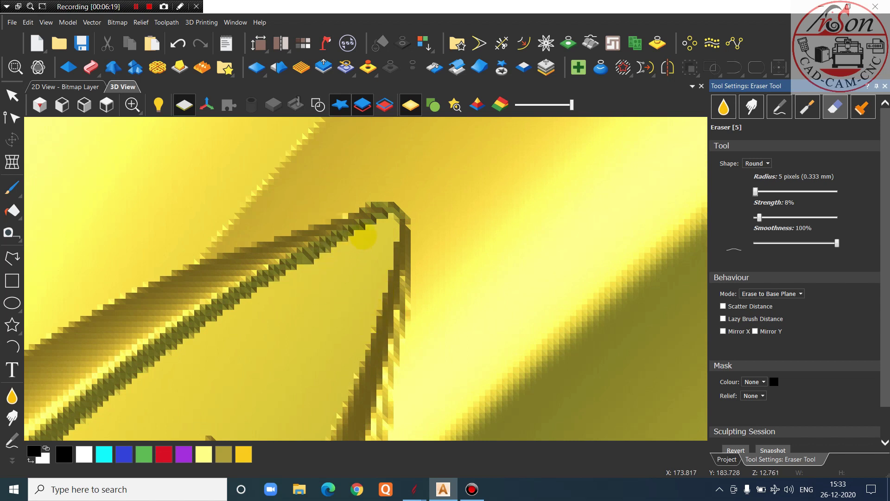
scroll(371, 250, "down", 5)
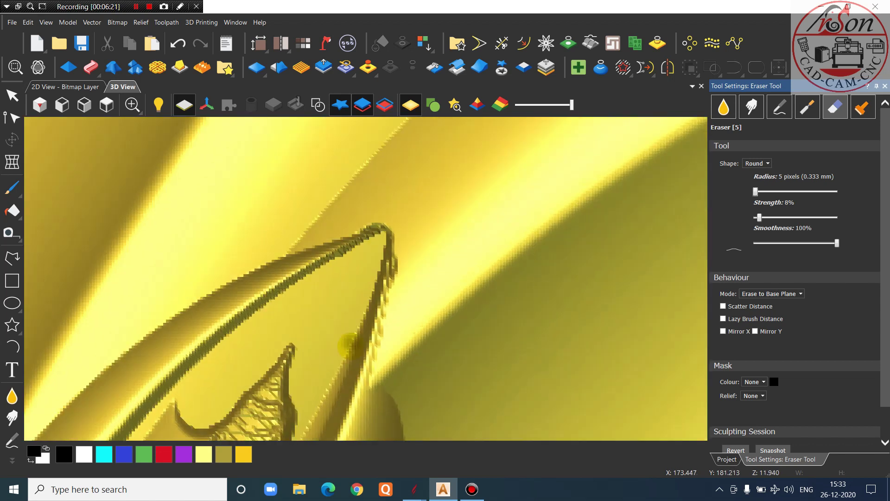
scroll(382, 247, "up", 5)
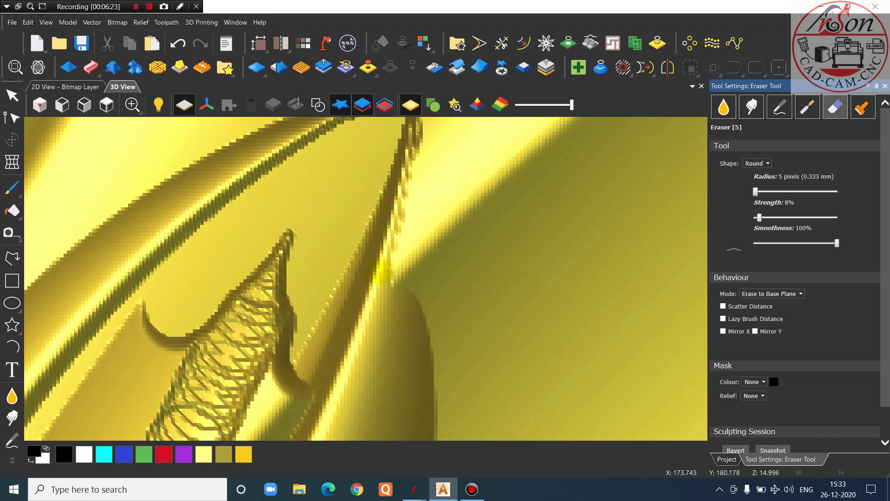
scroll(394, 221, "down", 5)
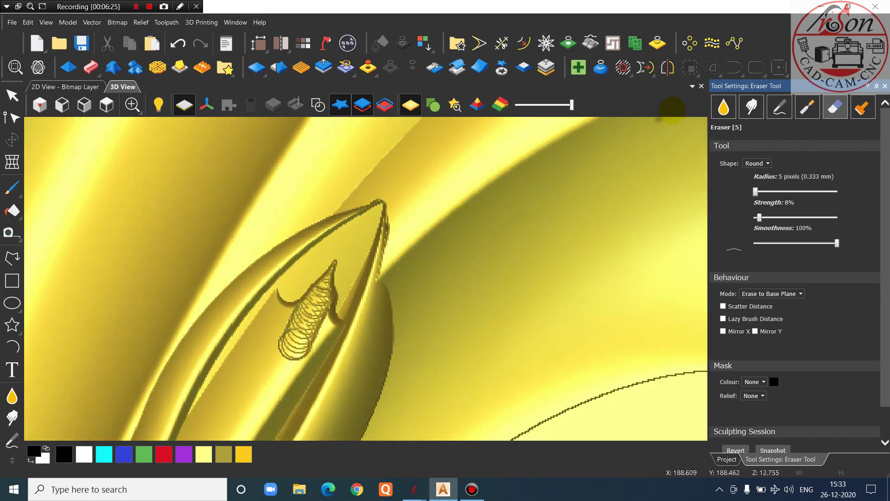
Smooth the relief surface around the outside of the small leaf's tip with the Smoothing tool
left_click(723, 107)
scroll(389, 268, "up", 1)
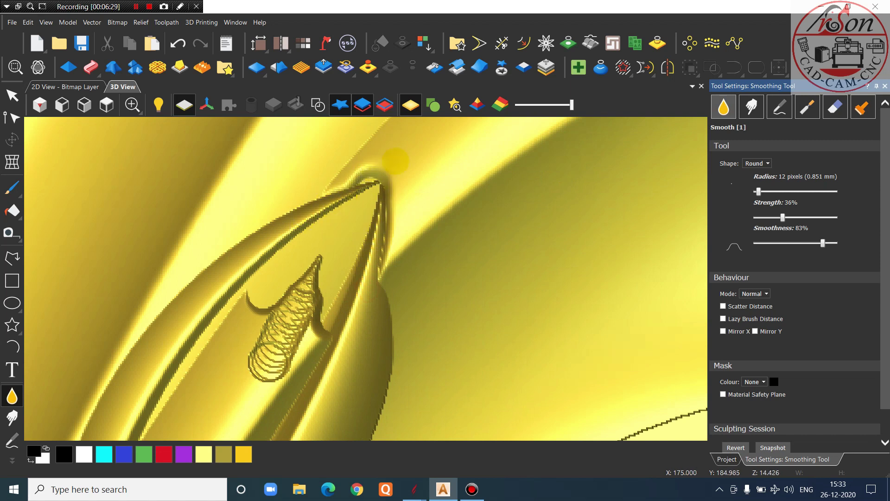
mouse_move(392, 225)
left_mouse_down()
mouse_move(394, 300)
mouse_move(376, 292)
left_mouse_up()
scroll(359, 283, "down", 3)
scroll(369, 214, "up", 4)
left_click_drag(374, 261, 308, 273)
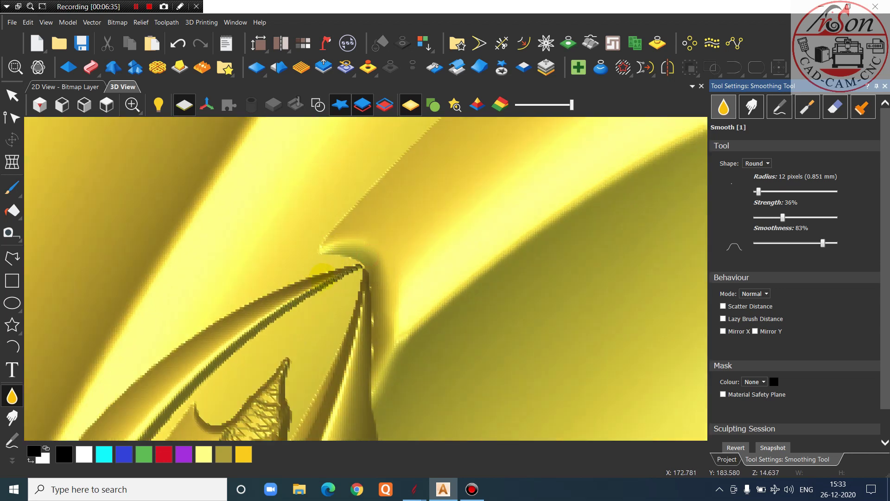
scroll(412, 248, "down", 3)
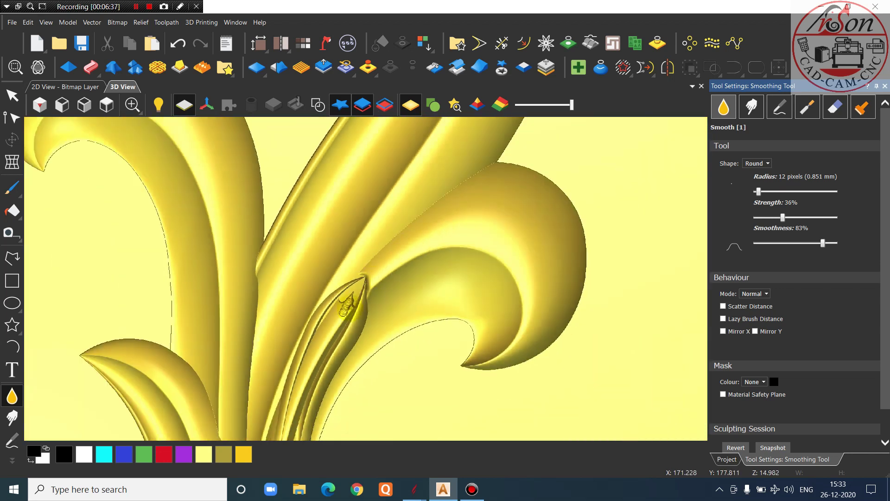
Erase part of the ribbed marks inside the small leaf with the 5-pixel Eraser
scroll(354, 309, "up", 2)
left_click(834, 106)
scroll(370, 249, "up", 5)
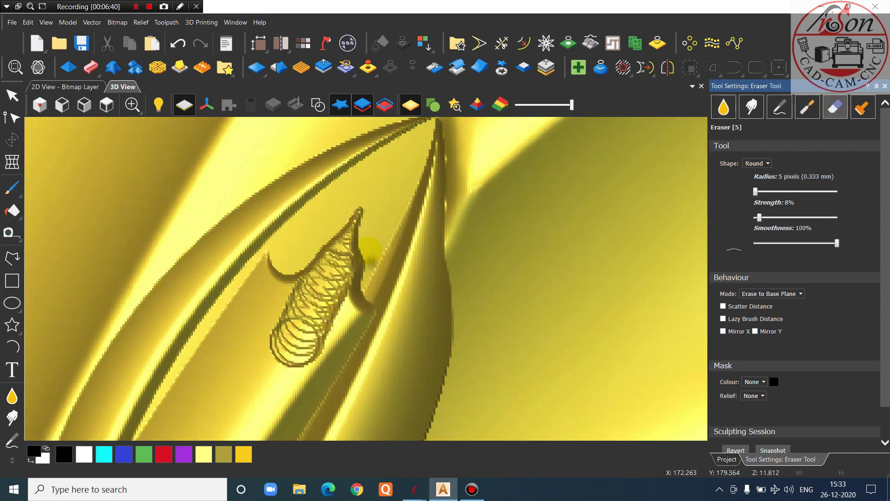
left_click_drag(370, 192, 320, 352)
Set the Eraser radius to 15 pixels and erase the remaining ribbed marks inside the upper part of the small leaf
left_click_drag(758, 191, 760, 191)
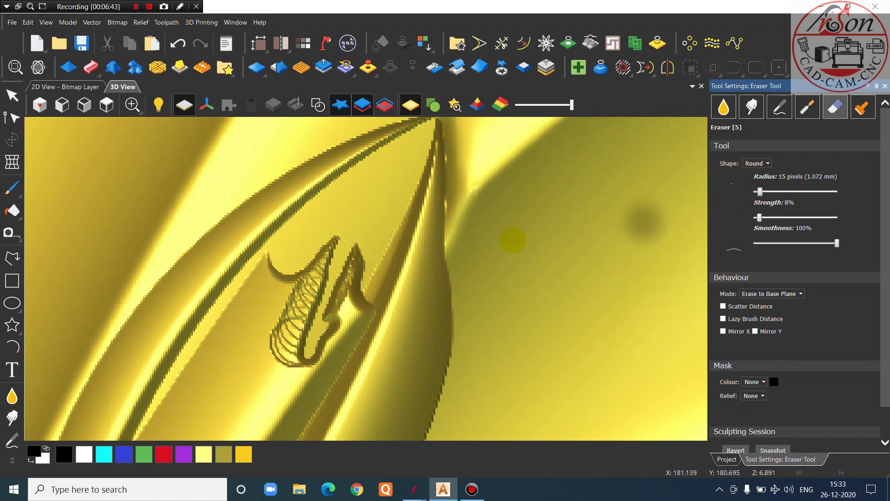
scroll(390, 248, "down", 2)
scroll(332, 295, "up", 2)
left_click_drag(366, 216, 280, 346)
mouse_move(317, 262)
left_mouse_down()
mouse_move(278, 291)
mouse_move(268, 366)
mouse_move(397, 219)
mouse_move(381, 297)
mouse_move(324, 324)
mouse_move(343, 210)
left_mouse_up()
scroll(344, 210, "down", 3)
Extend the erased area across the small leaf's width and down toward its middle
scroll(296, 320, "up", 2)
mouse_move(354, 305)
left_mouse_down()
mouse_move(381, 252)
mouse_move(378, 232)
mouse_move(326, 332)
mouse_move(345, 288)
mouse_move(412, 254)
mouse_move(417, 297)
mouse_move(399, 298)
mouse_move(367, 353)
mouse_move(375, 319)
mouse_move(416, 273)
left_mouse_up()
mouse_move(379, 347)
left_mouse_down()
mouse_move(397, 271)
mouse_move(344, 378)
mouse_move(317, 389)
left_mouse_up()
scroll(359, 275, "down", 4)
scroll(357, 332, "up", 4)
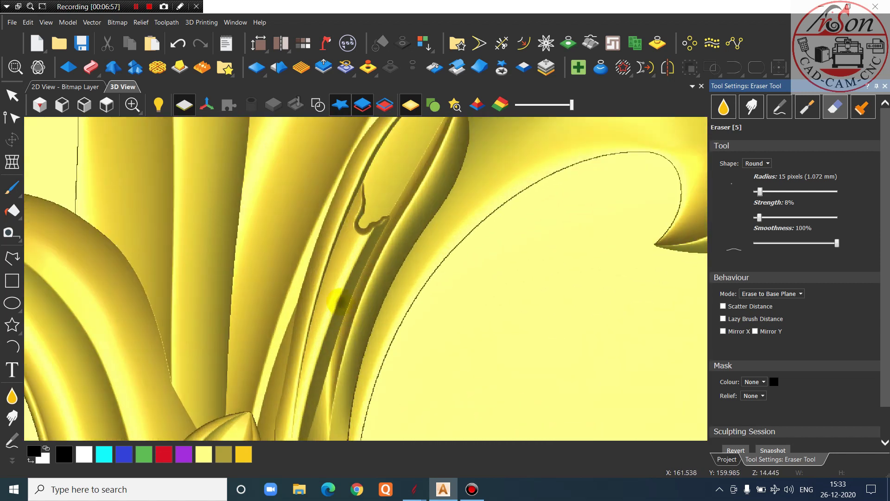
Erase the raised material and ridges along the middle section of the small leaf between its two rims
mouse_move(351, 208)
left_mouse_down()
mouse_move(354, 218)
mouse_move(374, 157)
left_mouse_up()
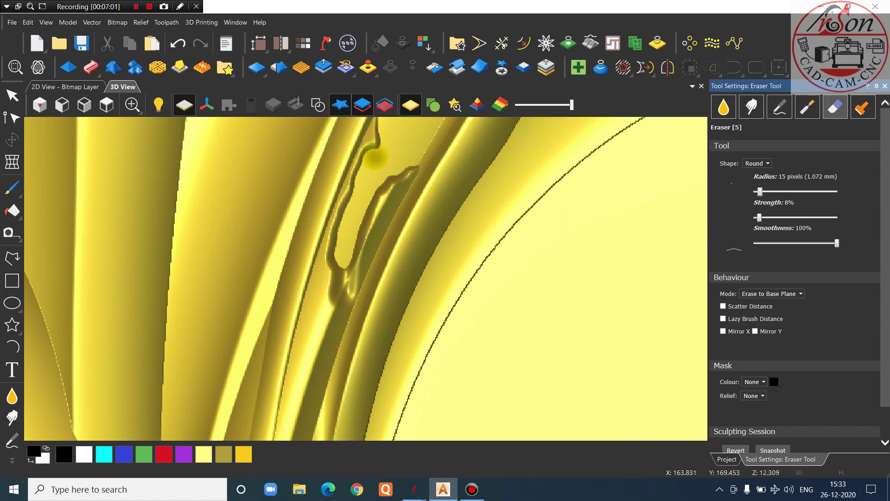
scroll(375, 204, "down", 3)
scroll(387, 167, "up", 4)
left_click_drag(372, 153, 350, 185)
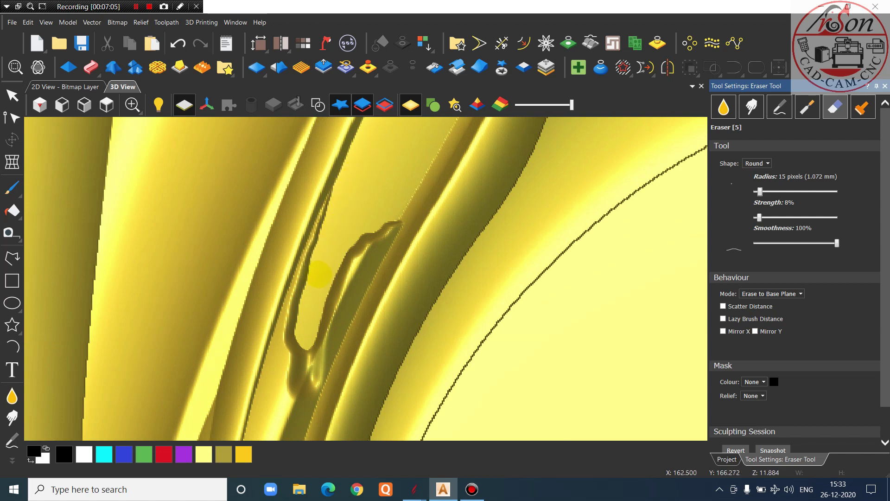
mouse_move(312, 275)
left_mouse_down()
mouse_move(300, 323)
mouse_move(389, 227)
mouse_move(378, 223)
mouse_move(326, 352)
mouse_move(333, 349)
left_mouse_up()
scroll(388, 248, "down", 3)
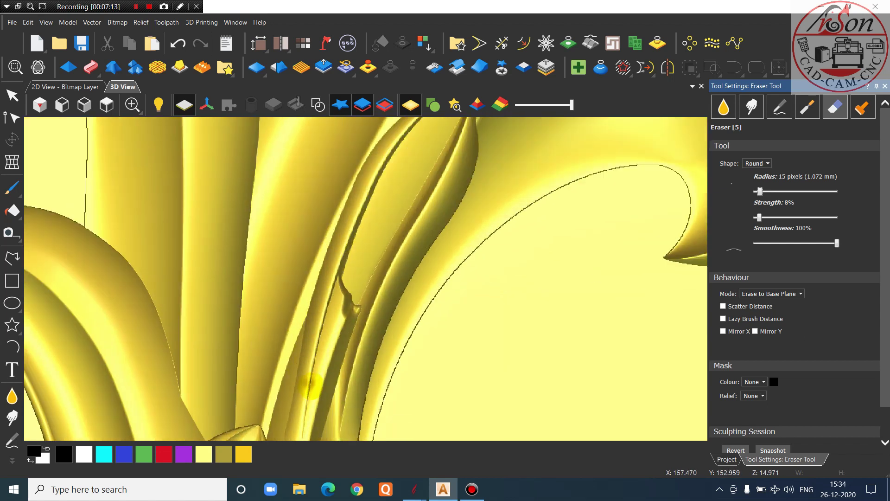
Erase the remaining ridge where the small leaf's hollow narrows toward its stem
scroll(312, 387, "up", 4)
mouse_move(377, 257)
left_mouse_down()
mouse_move(358, 296)
mouse_move(364, 201)
mouse_move(343, 273)
mouse_move(359, 324)
mouse_move(338, 355)
mouse_move(320, 355)
mouse_move(327, 371)
mouse_move(417, 193)
mouse_move(370, 282)
left_mouse_up()
scroll(369, 282, "down", 3)
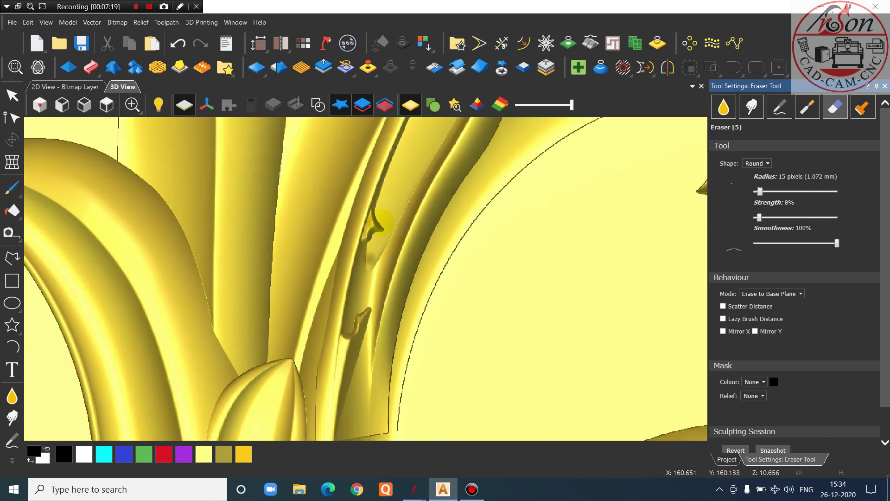
scroll(387, 199, "up", 3)
left_click_drag(388, 198, 376, 215)
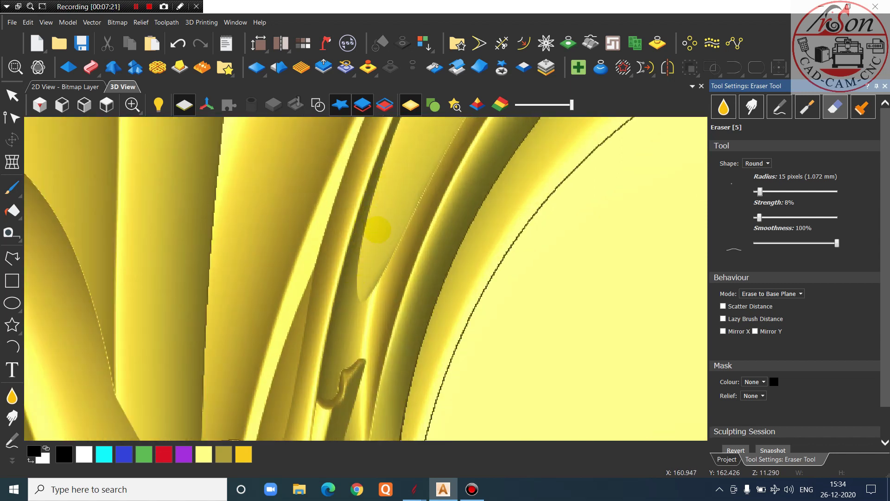
Erase the last leftover ridge and pit in the small leaf's lower stem, just above its base edge
scroll(377, 229, "down", 3)
scroll(342, 294, "up", 3)
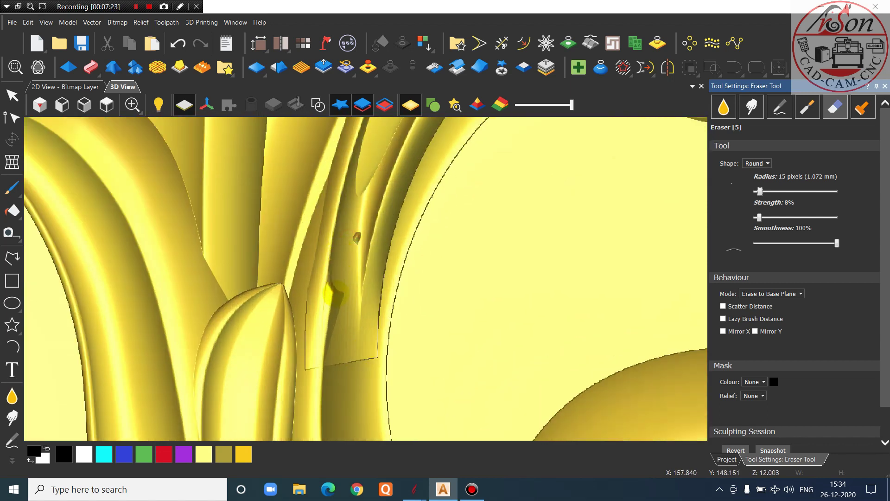
scroll(334, 320, "up", 2)
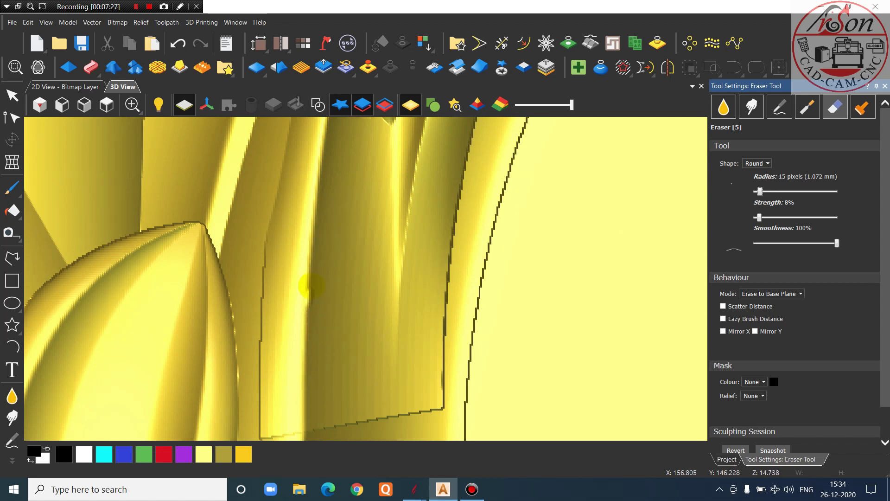
scroll(324, 301, "down", 2)
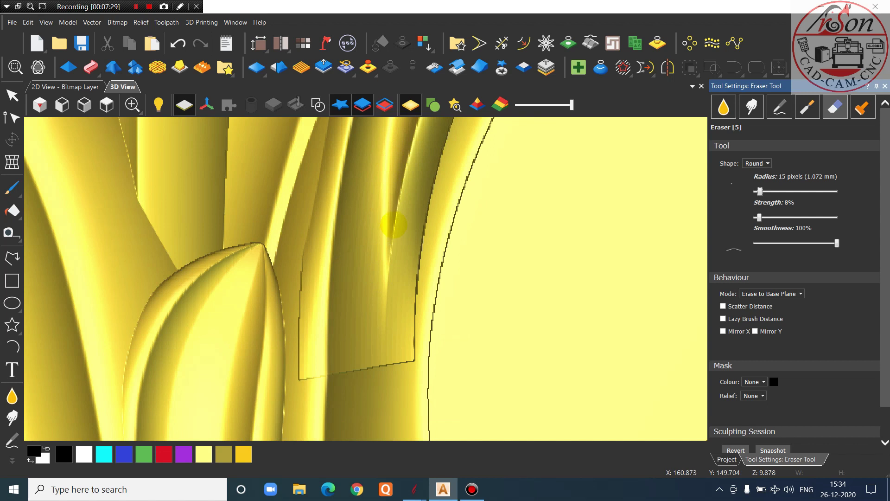
scroll(393, 225, "down", 3)
scroll(408, 193, "up", 3)
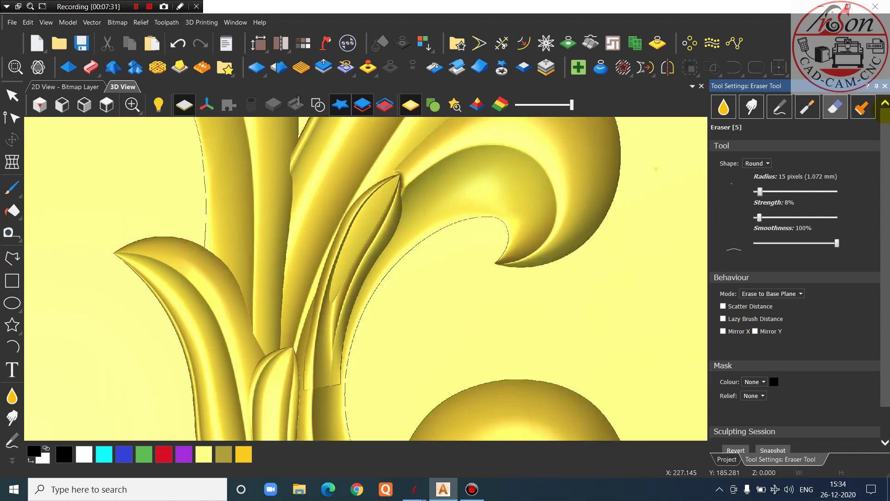
Close the Eraser and toggle Relief Layers 2, 5, 3 and 4 off and on to check what each one contains
left_click(885, 86)
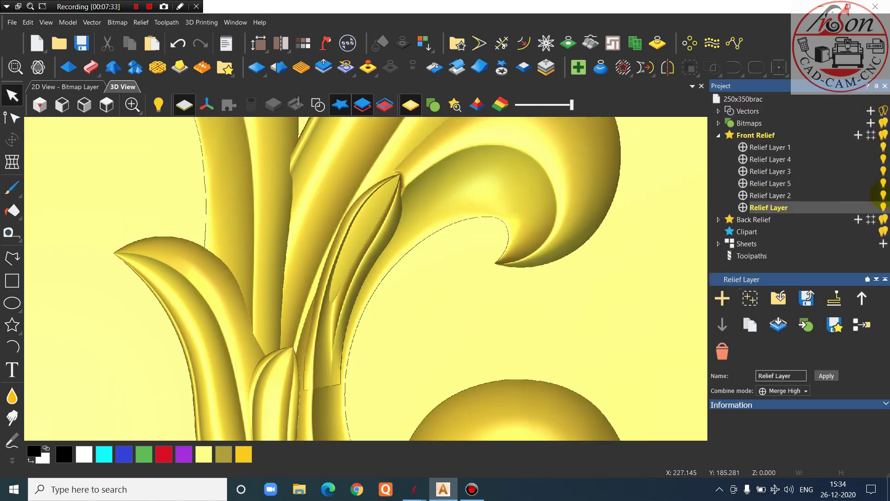
left_click(883, 195)
left_click(883, 195)
left_click(883, 183)
left_click(883, 184)
left_click(883, 171)
left_click(883, 171)
left_click(883, 159)
left_click(883, 159)
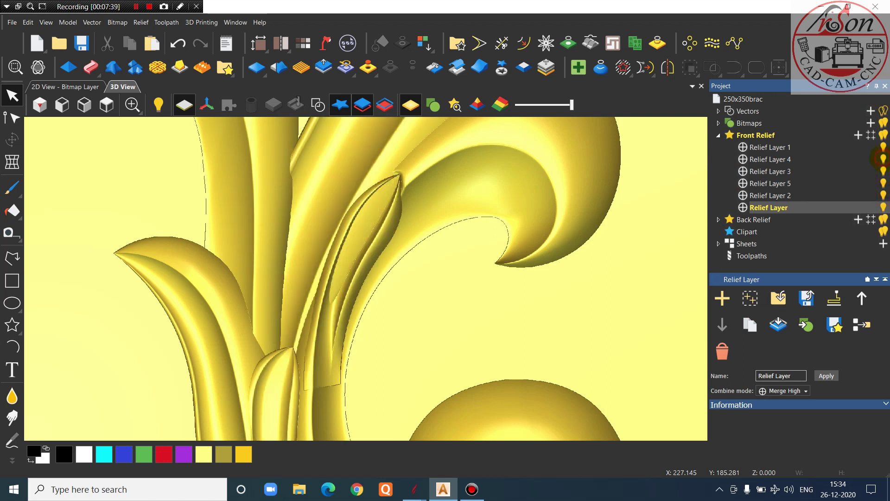
Toggle the visibility of Relief Layer 4 to check its shapes and make it the active layer
left_click(883, 159)
left_click(882, 159)
left_click(882, 159)
left_click(882, 159)
left_click(866, 158)
left_click(883, 159)
left_click(883, 159)
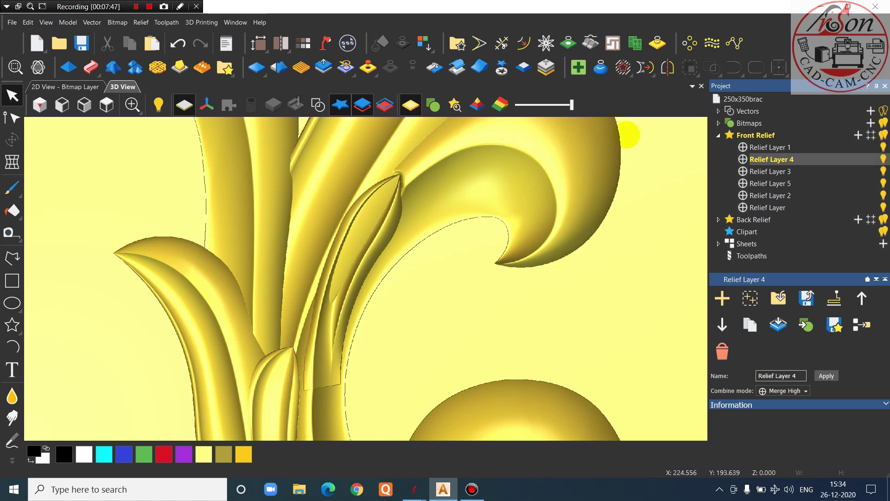
Erase the flat overlapping material inside the small pointed leaf on Relief Layer 4 with a 15-pixel round Eraser at 8% strength
scroll(408, 158, "up", 2)
scroll(440, 278, "up", 2)
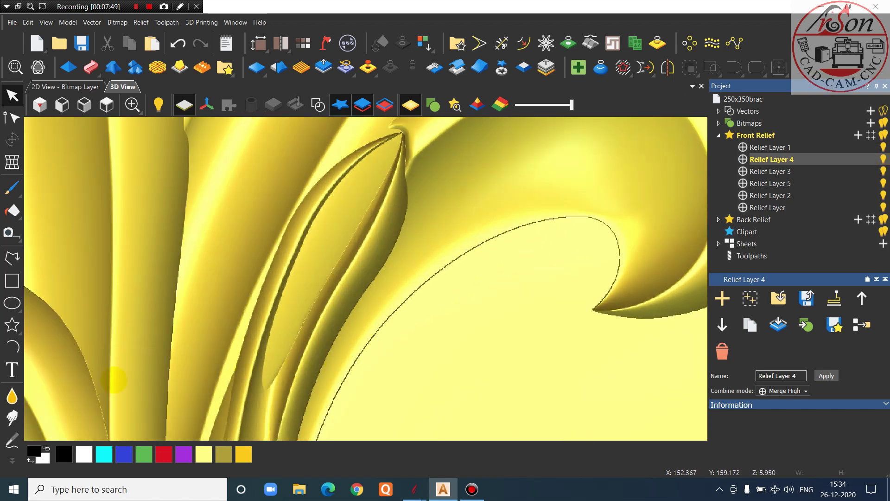
left_click(12, 459)
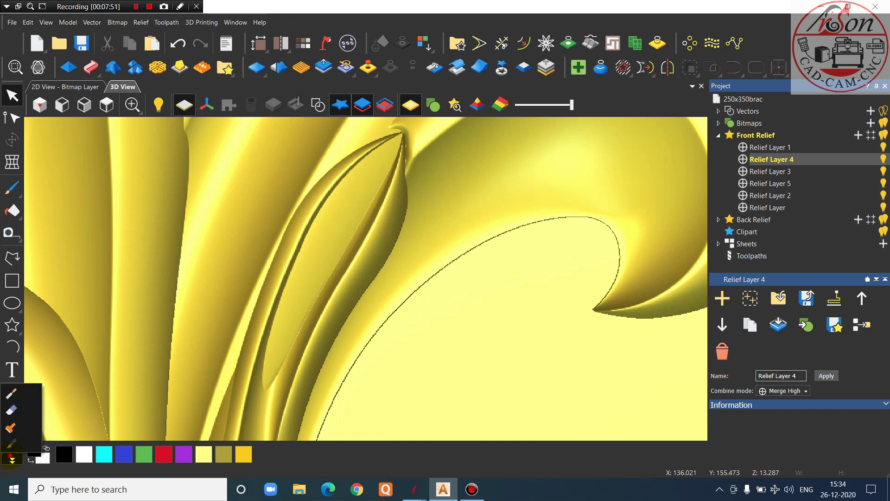
left_click(11, 409)
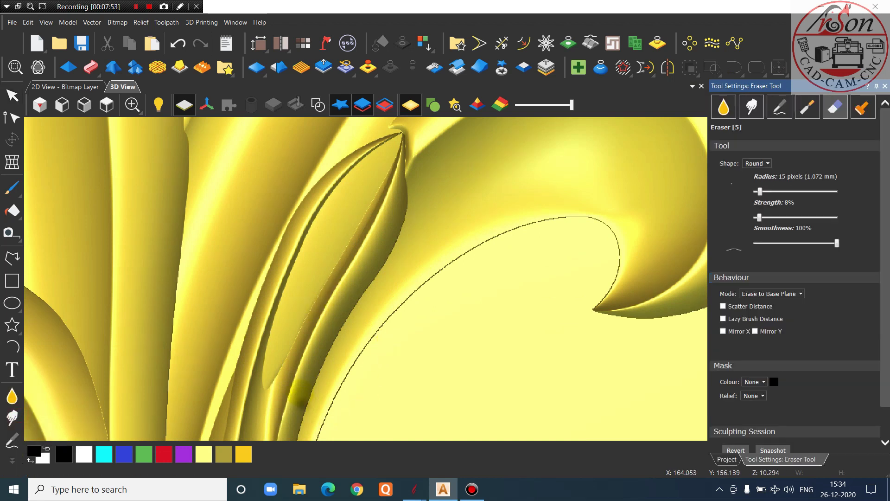
scroll(300, 393, "up", 2)
mouse_move(241, 398)
left_mouse_down()
mouse_move(314, 215)
mouse_move(255, 345)
mouse_move(290, 199)
mouse_move(244, 323)
left_mouse_up()
mouse_move(309, 221)
left_mouse_down()
mouse_move(334, 181)
mouse_move(382, 144)
mouse_move(331, 245)
mouse_move(343, 293)
mouse_move(359, 222)
mouse_move(347, 249)
left_mouse_up()
scroll(327, 225, "down", 2)
scroll(328, 221, "up", 2)
scroll(347, 249, "down", 3)
scroll(395, 170, "up", 2)
mouse_move(405, 231)
left_mouse_down()
mouse_move(399, 205)
mouse_move(407, 199)
mouse_move(368, 245)
mouse_move(366, 234)
mouse_move(329, 315)
left_mouse_up()
mouse_move(387, 291)
left_mouse_down()
mouse_move(388, 260)
mouse_move(348, 309)
mouse_move(410, 211)
left_mouse_up()
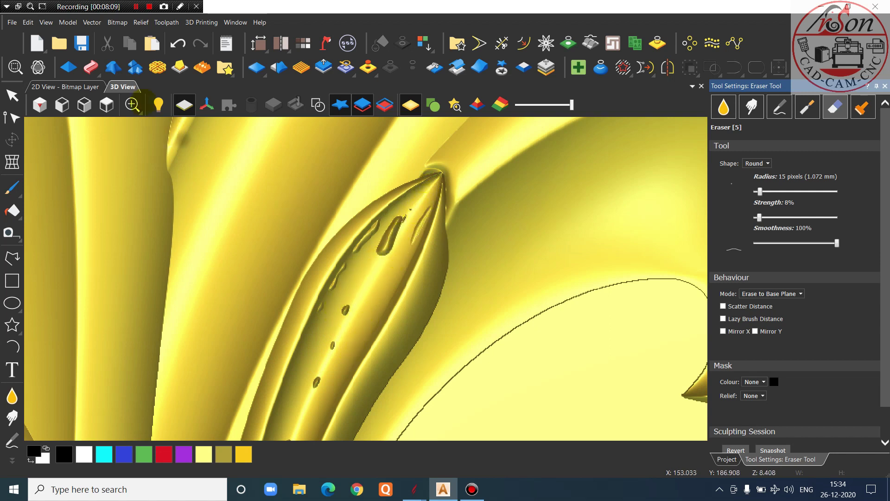
Undo the last eraser stroke and erase the flat fill again from the leaf's middle toward its tip
left_click(177, 43)
scroll(336, 364, "up", 2)
mouse_move(337, 364)
left_mouse_down()
mouse_move(405, 258)
mouse_move(360, 195)
mouse_move(392, 169)
mouse_move(381, 278)
mouse_move(437, 183)
mouse_move(397, 221)
left_mouse_up()
scroll(380, 257, "down", 5)
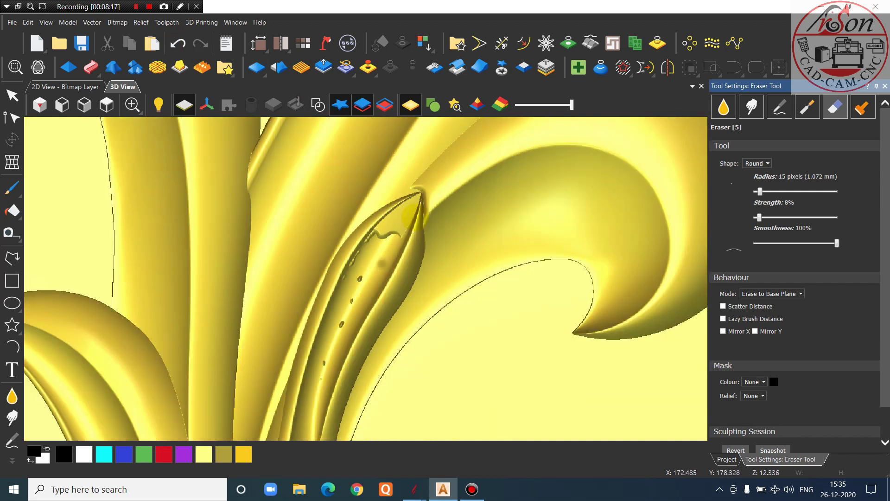
Lower the Eraser strength to 3% and erase the wavy ledge in the upper part of the small leaf
scroll(424, 177, "up", 4)
scroll(381, 278, "up", 2)
scroll(681, 226, "up", 2)
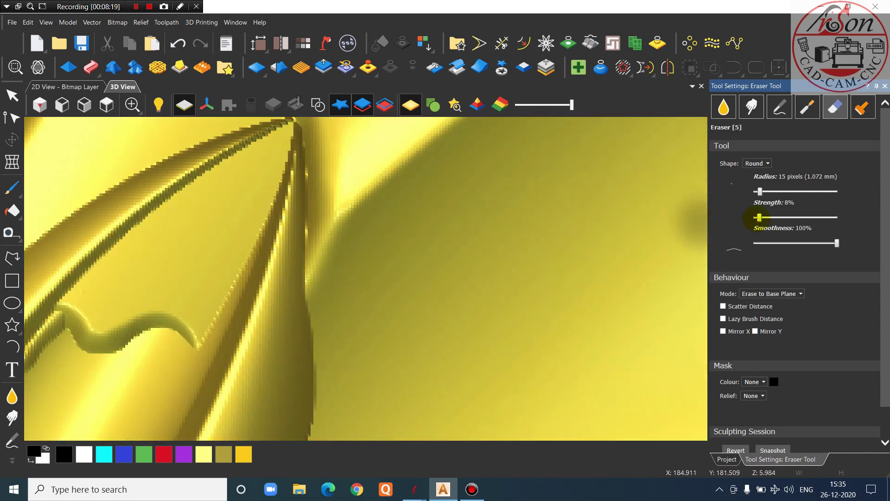
left_click_drag(758, 216, 755, 217)
scroll(732, 227, "down", 1)
scroll(371, 279, "down", 2)
scroll(158, 333, "up", 2)
mouse_move(153, 334)
left_mouse_down()
mouse_move(215, 270)
mouse_move(240, 262)
mouse_move(252, 318)
mouse_move(333, 269)
mouse_move(292, 281)
mouse_move(242, 261)
mouse_move(235, 246)
left_mouse_up()
mouse_move(284, 221)
left_mouse_down()
mouse_move(303, 188)
mouse_move(294, 178)
mouse_move(343, 220)
left_mouse_up()
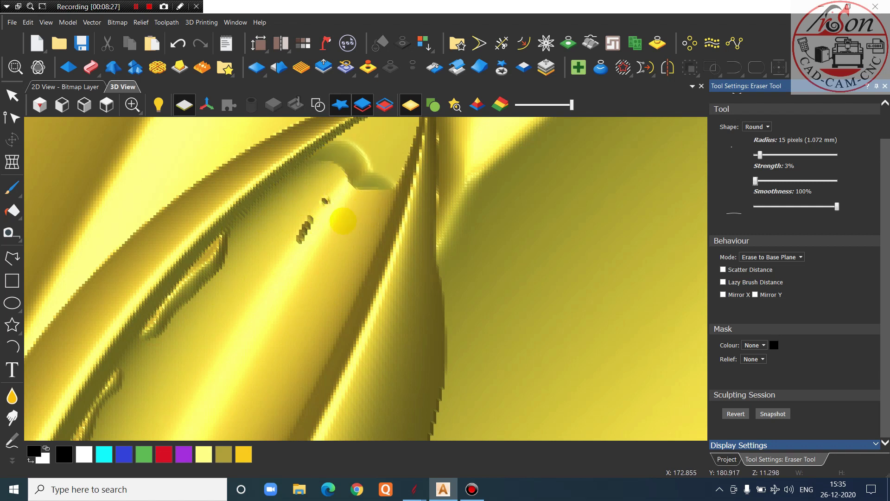
left_click(329, 191)
Erase the remaining flat fill along the small leaf's centre ridge up to just below the tip
scroll(318, 259, "down", 3)
middle_click_drag(318, 258, 324, 351)
scroll(389, 315, "up", 4)
mouse_move(347, 348)
left_mouse_down()
mouse_move(377, 259)
mouse_move(341, 298)
mouse_move(333, 294)
mouse_move(386, 252)
left_mouse_up()
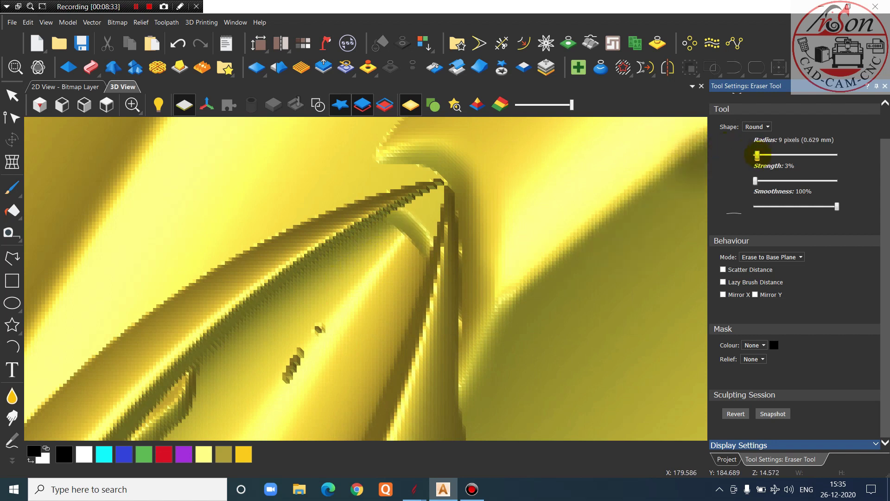
Erase the last fill in the small leaf's narrow tip, reducing the Eraser radius to 9 and finally 2 pixels
scroll(533, 179, "up", 3)
left_click_drag(286, 337, 345, 235)
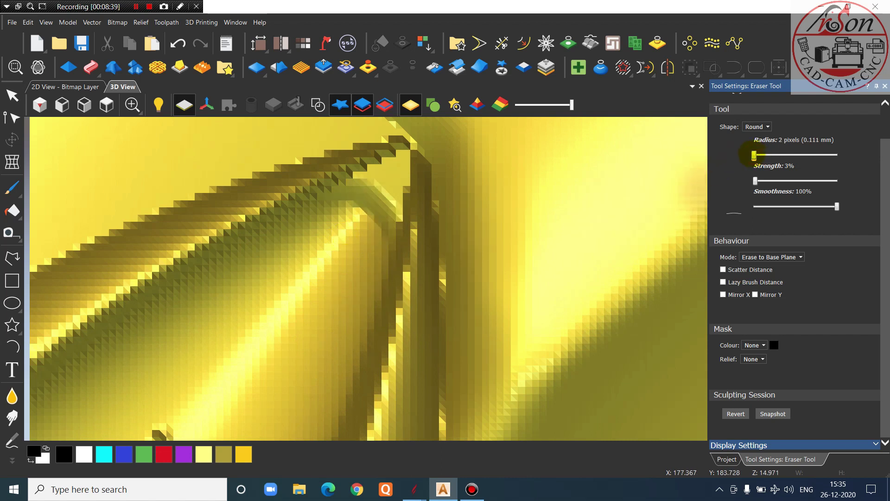
scroll(400, 246, "up", 1)
left_click_drag(375, 233, 356, 167)
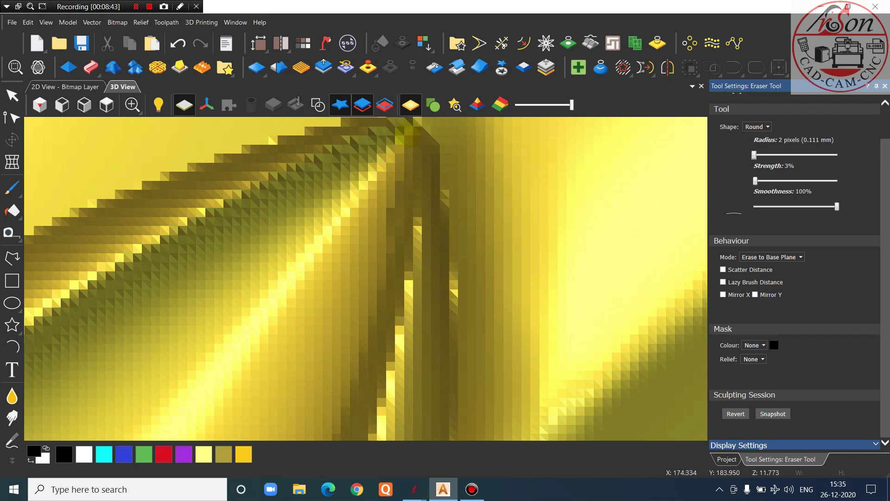
scroll(278, 269, "down", 3)
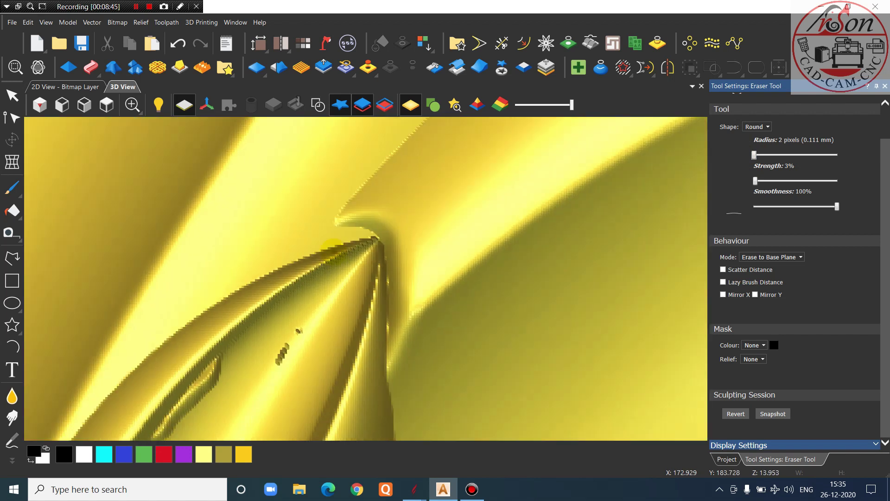
Close the Eraser and toggle Relief Layers 1, 4, 5, 2 and the bottom Relief Layer to find which contains the leftover specks
left_click(885, 85)
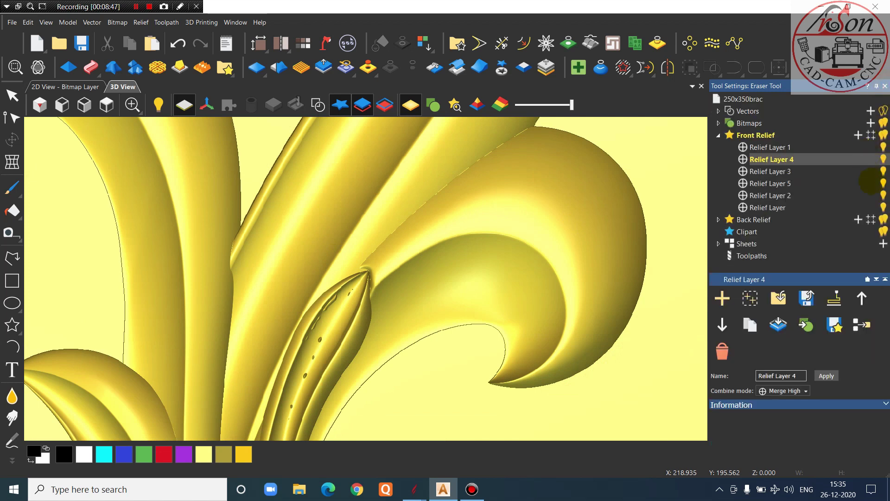
left_click(882, 147)
left_click(883, 147)
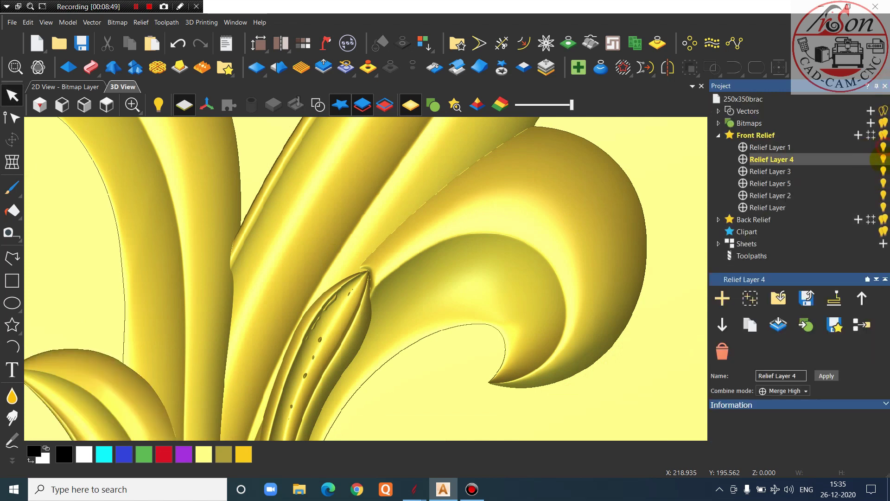
left_click(883, 159)
left_click(883, 159)
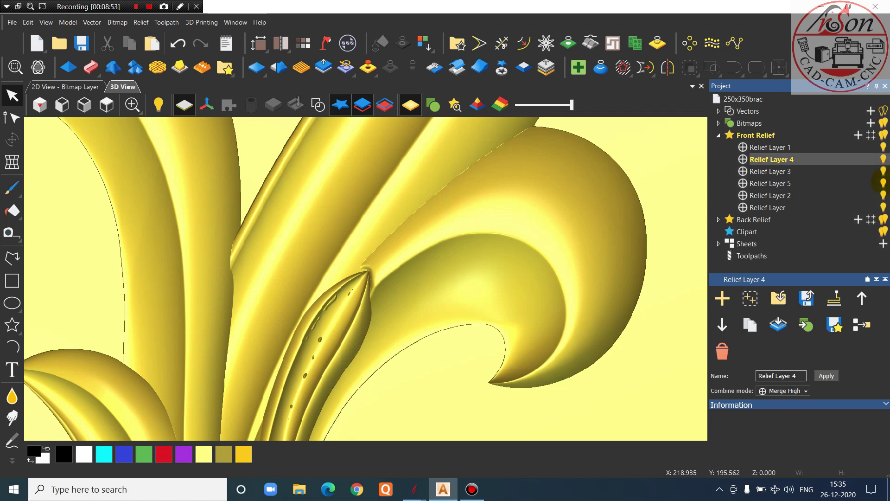
left_click(883, 183)
left_click(883, 183)
left_click(883, 183)
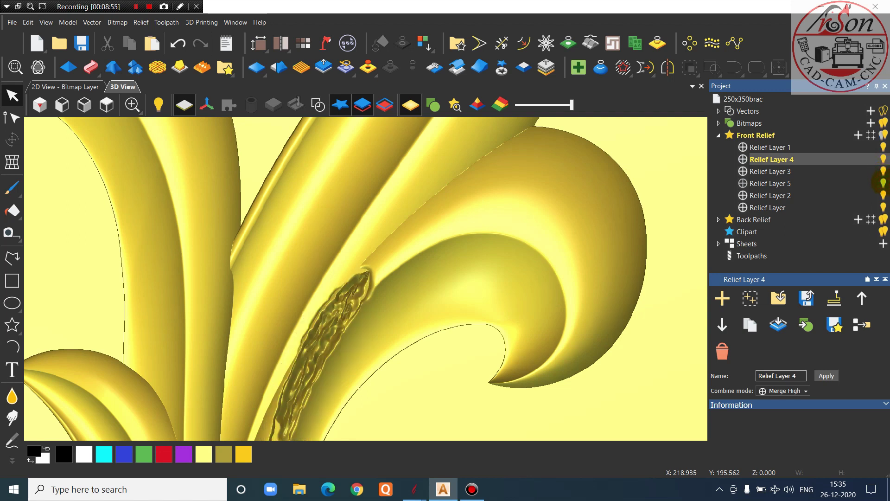
left_click(883, 183)
left_click(883, 196)
left_click(883, 195)
left_click(883, 183)
left_click(883, 183)
left_click(882, 205)
left_click(883, 205)
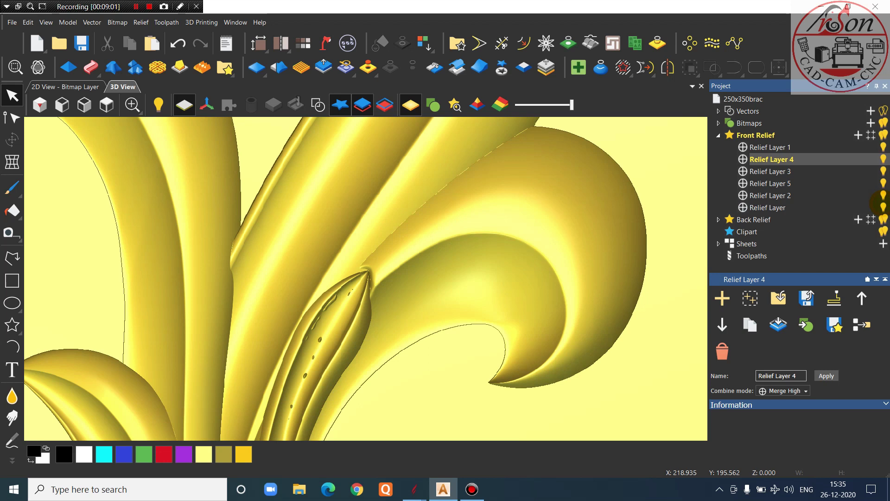
Toggle the bottom Relief Layer's visibility again and make it the active layer
left_click(883, 204)
left_click(872, 206)
left_click(882, 207)
left_click(883, 207)
left_click(883, 206)
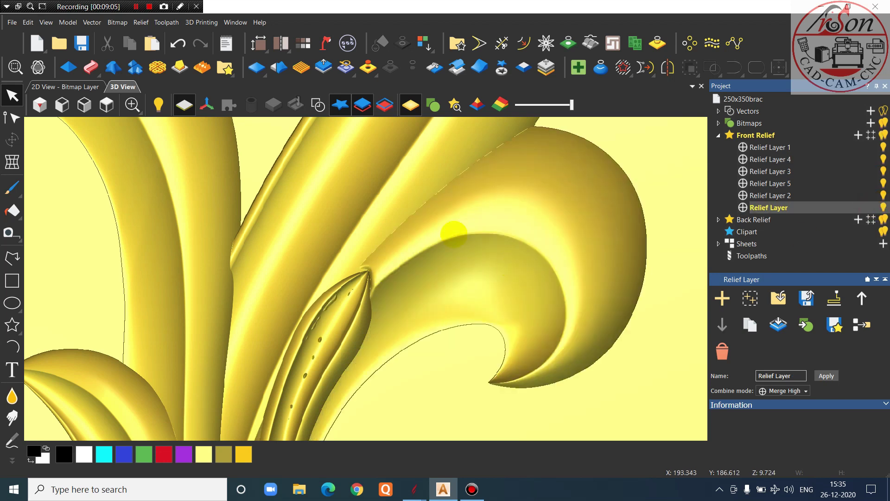
Erase the specks in the small leaf's lower part on Relief Layer, using the Eraser with a 6-pixel radius at 3% strength
scroll(367, 275, "down", 4)
scroll(324, 354, "up", 6)
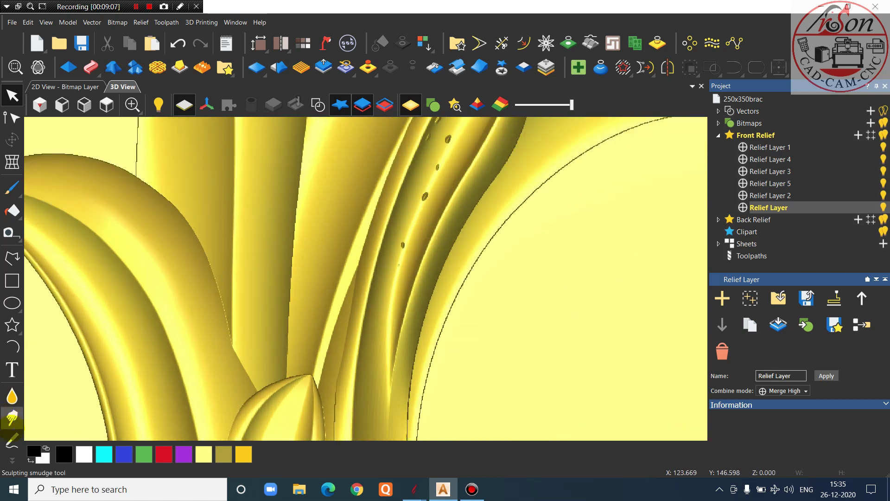
left_click(13, 459)
left_click(14, 411)
scroll(391, 270, "up", 2)
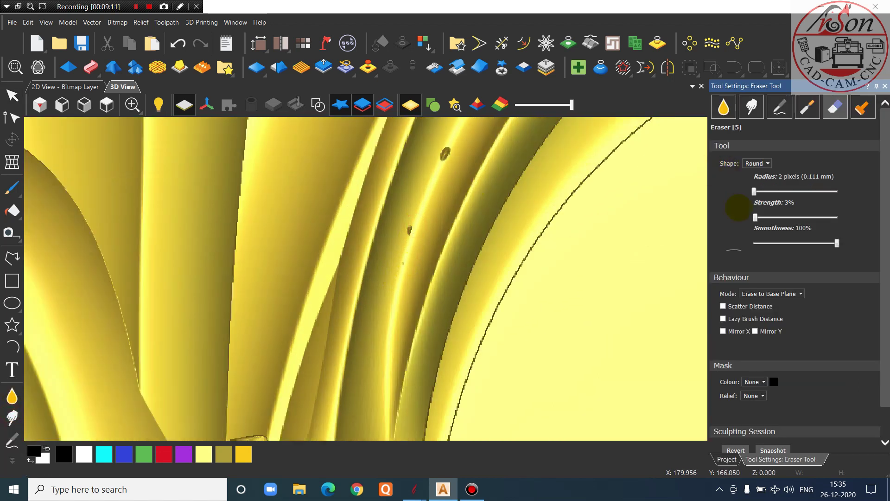
scroll(419, 262, "up", 2)
mouse_move(395, 246)
left_mouse_down()
mouse_move(406, 197)
mouse_move(424, 185)
left_mouse_up()
scroll(368, 284, "down", 1)
scroll(360, 326, "down", 2)
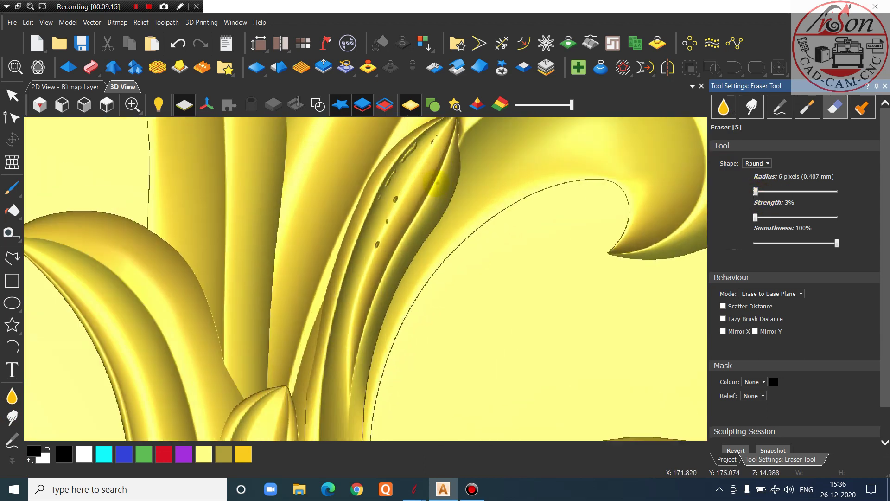
Erase the remaining specks and pits from the small leaf's middle up to its tip
scroll(348, 194, "up", 3)
left_click_drag(319, 298, 304, 331)
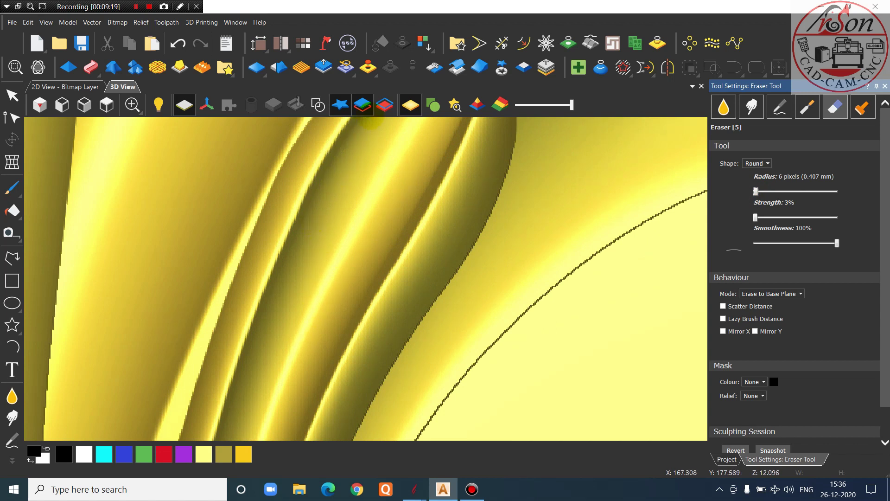
scroll(328, 209, "down", 2)
scroll(348, 205, "up", 3)
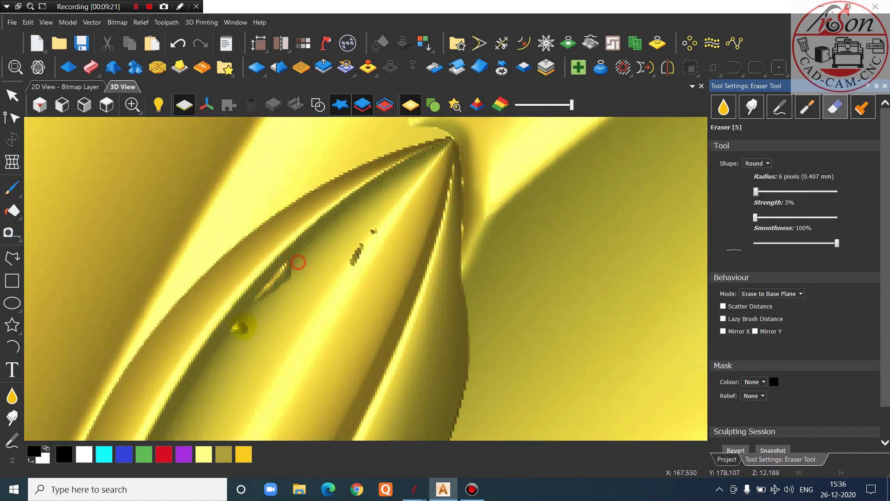
left_click_drag(369, 250, 378, 215)
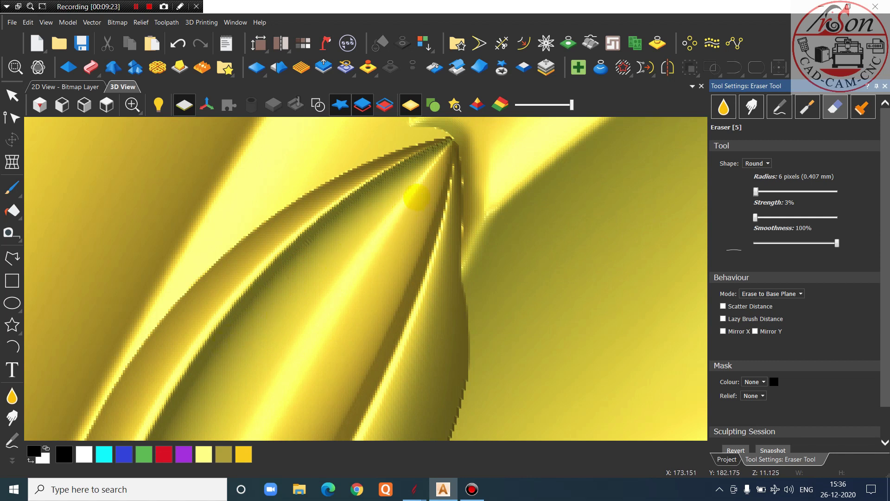
scroll(205, 371, "down", 4)
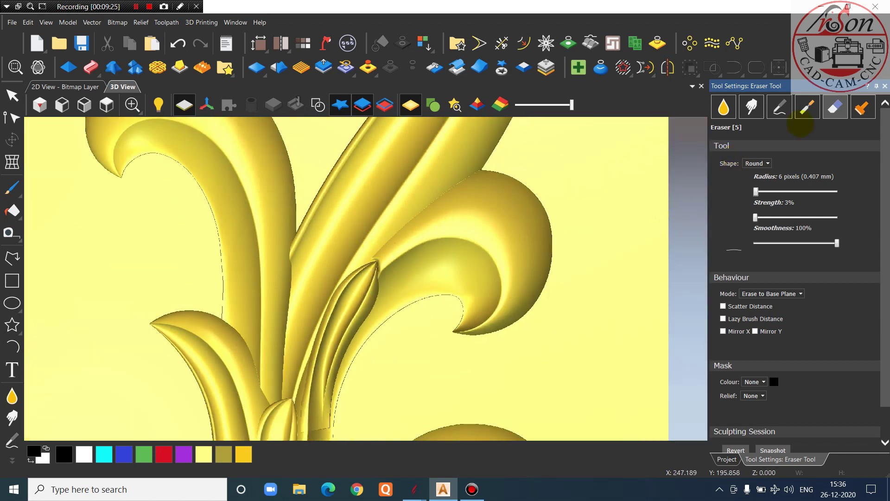
Close the Eraser and examine the cleaned leaf and the whole bracket from several angles and from above
left_click(884, 86)
scroll(386, 318, "down", 3)
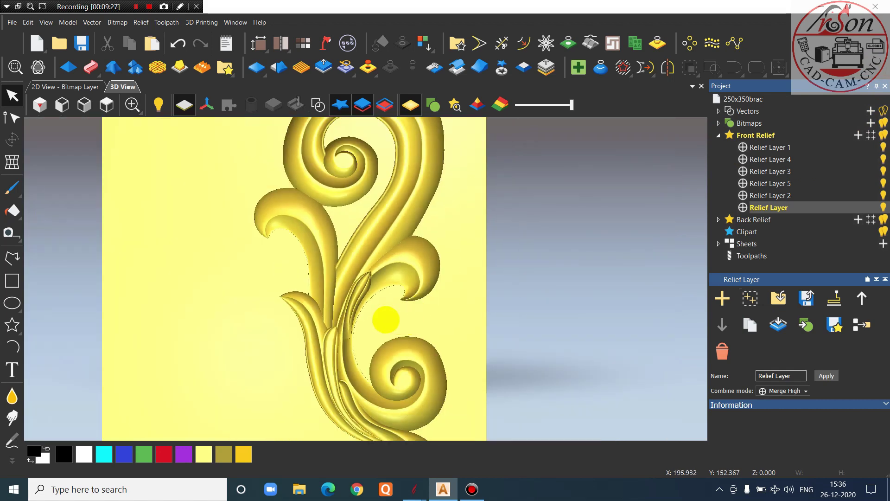
left_click_drag(305, 281, 304, 228)
scroll(398, 284, "up", 3)
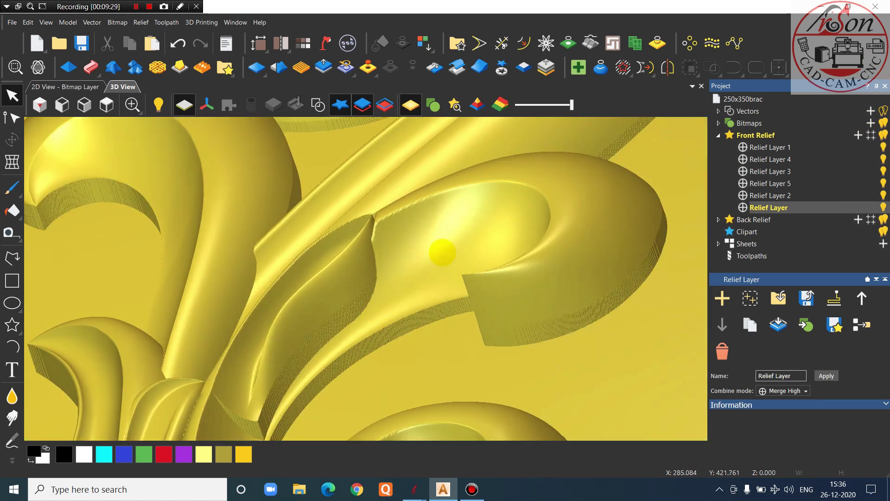
scroll(510, 237, "up", 2)
left_click_drag(562, 229, 296, 344)
scroll(296, 344, "up", 2)
scroll(272, 307, "down", 5)
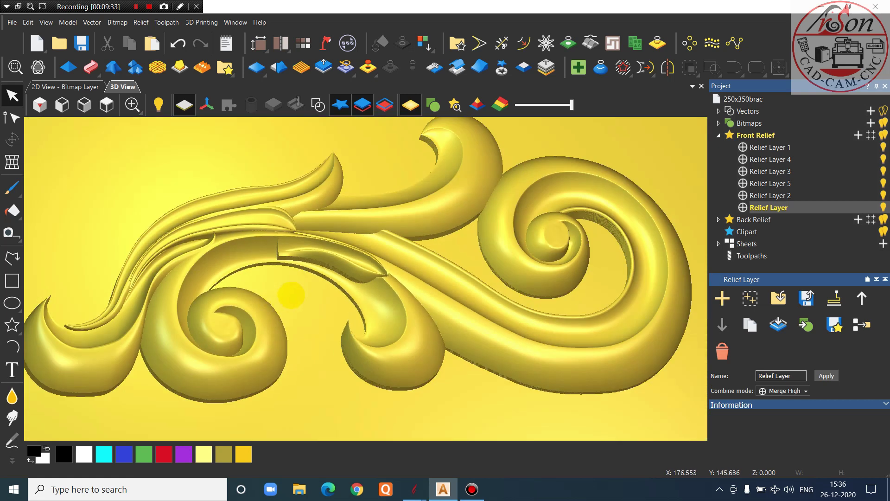
left_click(106, 105)
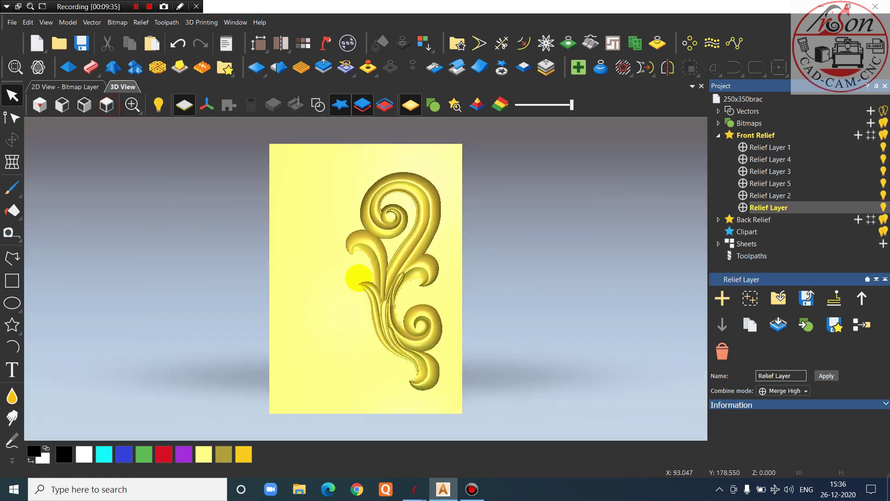
scroll(429, 270, "up", 4)
scroll(376, 281, "up", 3)
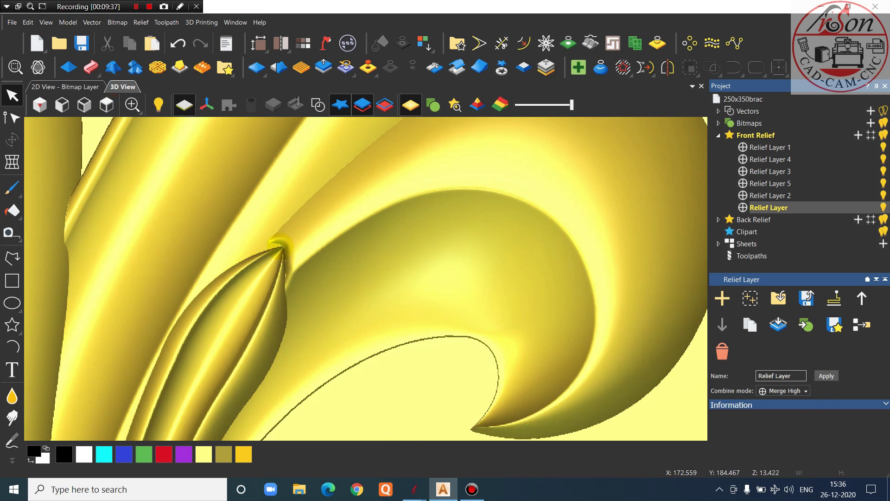
scroll(370, 291, "down", 3)
scroll(448, 215, "up", 1)
left_click_drag(387, 262, 353, 247)
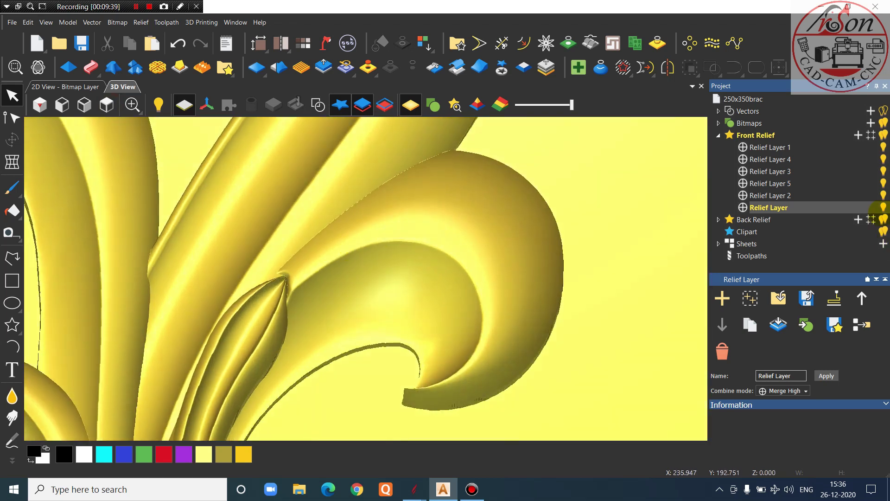
Erase the raised lip around the small leaf's tip on Relief Layer with a 189-pixel Eraser at 1% strength and inspect the relief
left_click(883, 208)
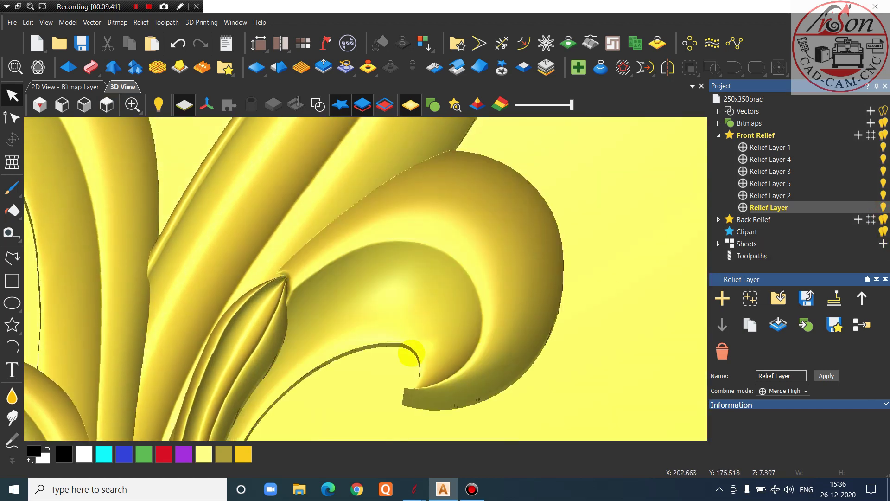
left_click(12, 458)
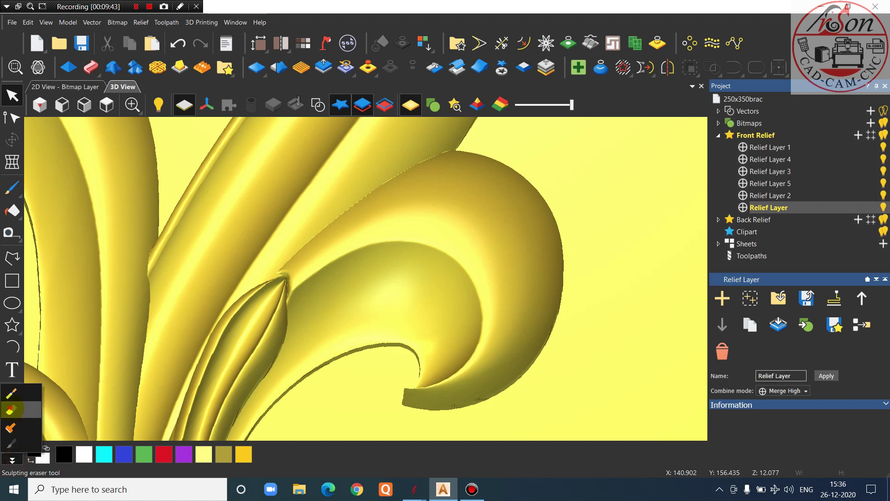
left_click(11, 409)
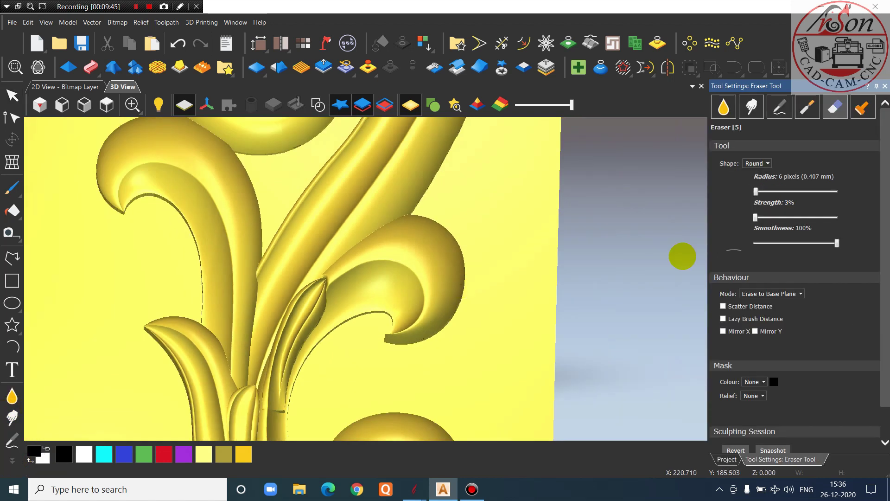
left_click_drag(787, 191, 804, 192)
scroll(353, 273, "up", 5)
left_click_drag(343, 278, 308, 318)
left_click_drag(344, 276, 331, 330)
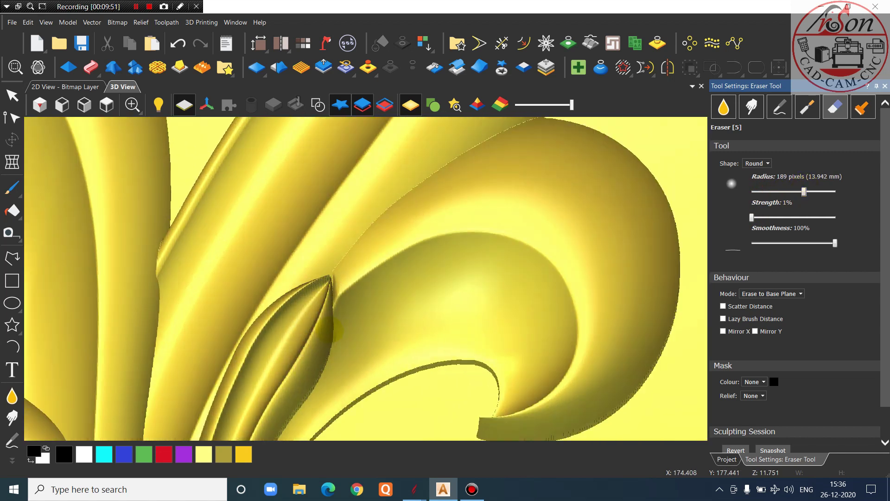
scroll(331, 330, "down", 5)
middle_click_drag(417, 408, 410, 278)
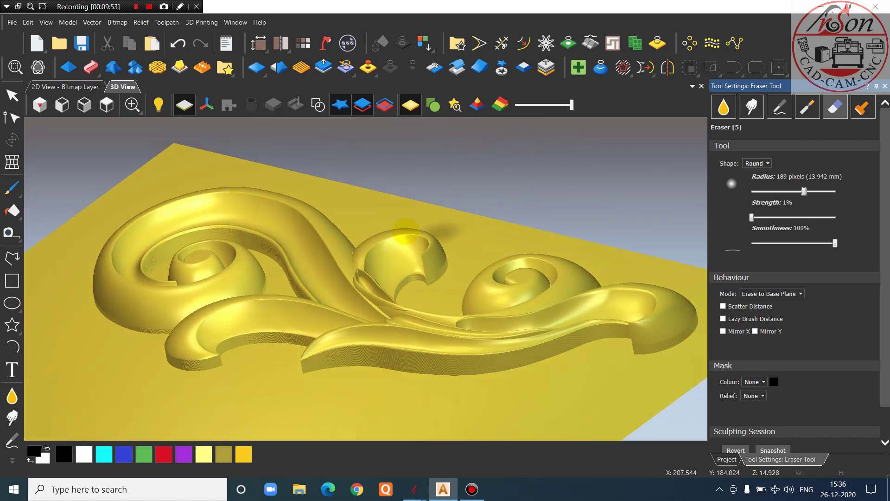
Examine the small leaf's tip and the neighbouring scroll from several angles and from above, and close the Eraser
scroll(405, 230, "up", 6)
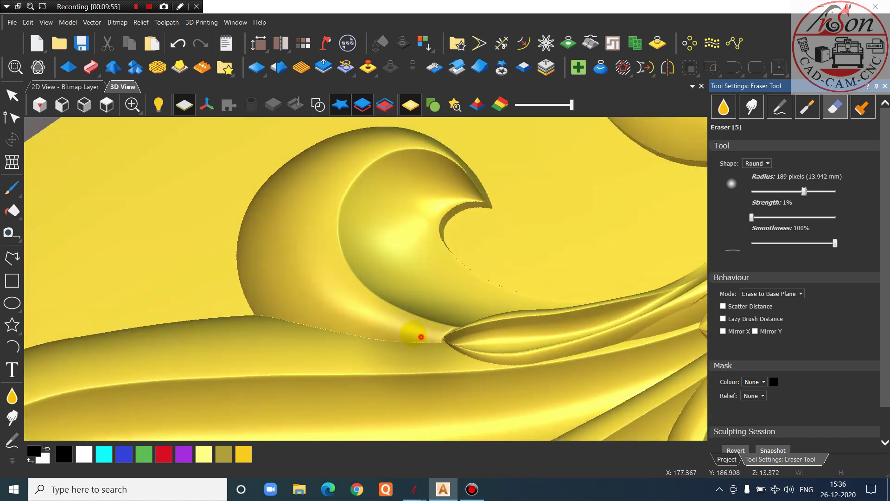
scroll(521, 330, "down", 5)
middle_click_drag(521, 330, 492, 353)
scroll(417, 321, "up", 6)
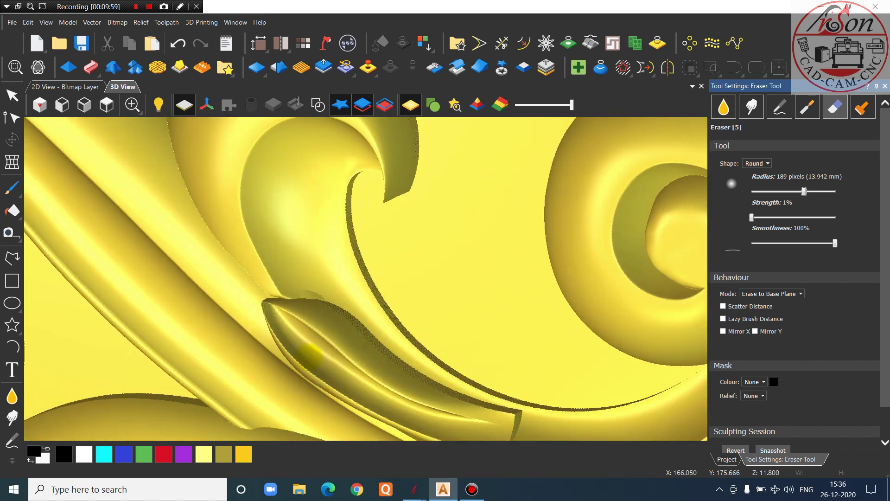
scroll(309, 356, "down", 1)
left_click(107, 104)
scroll(412, 290, "up", 5)
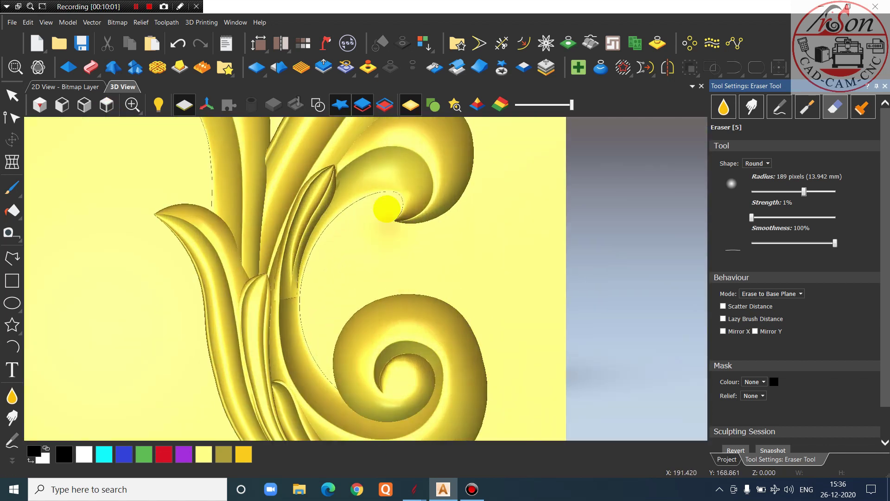
scroll(387, 208, "up", 5)
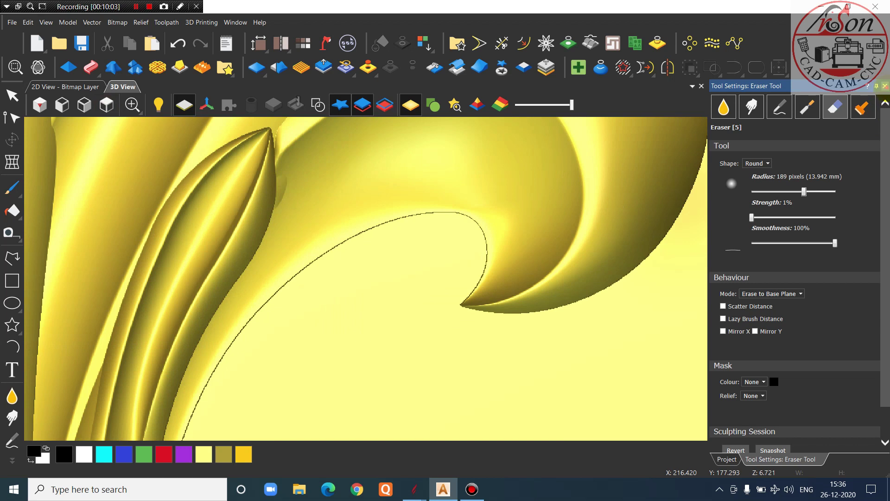
left_click(884, 86)
scroll(489, 357, "down", 3)
scroll(425, 236, "up", 4)
scroll(357, 239, "down", 4)
scroll(292, 253, "up", 2)
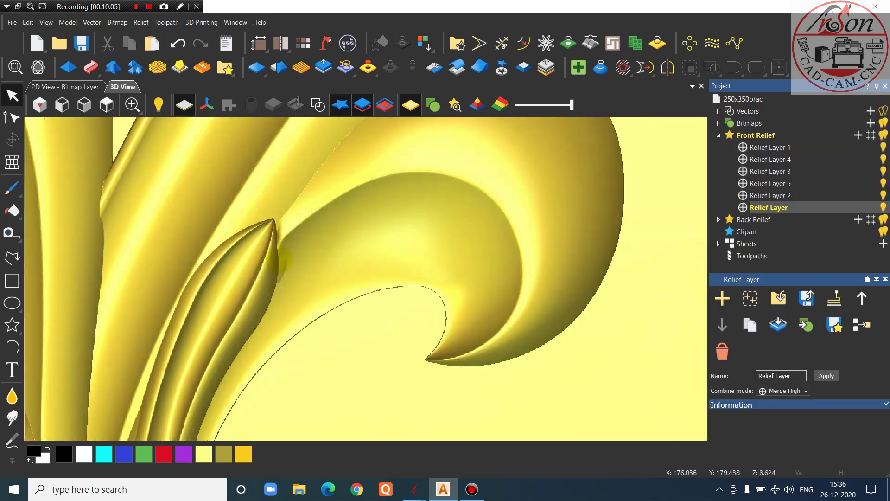
Smudge away the raised patch beside the small leaf's tip on Relief Layer, using a 33-pixel radius at 25% strength
scroll(283, 259, "up", 2)
left_click(12, 418)
scroll(320, 260, "up", 3)
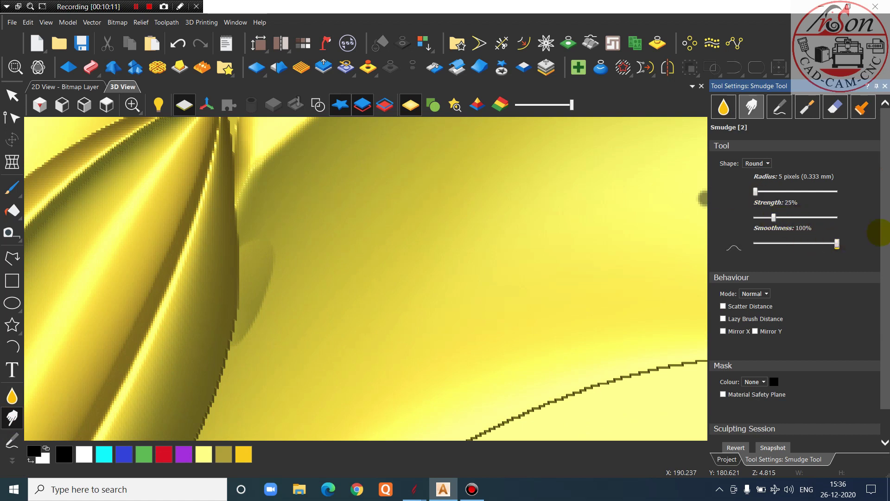
left_click_drag(755, 191, 768, 191)
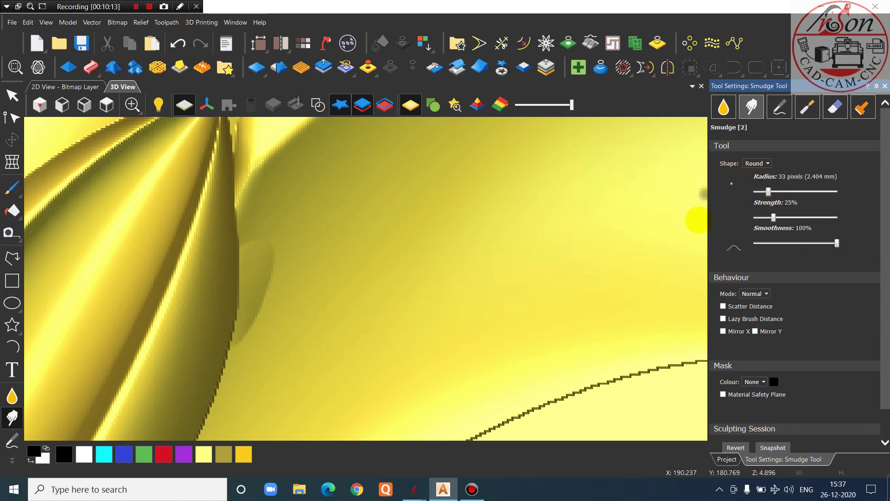
scroll(404, 262, "down", 2)
scroll(296, 262, "up", 2)
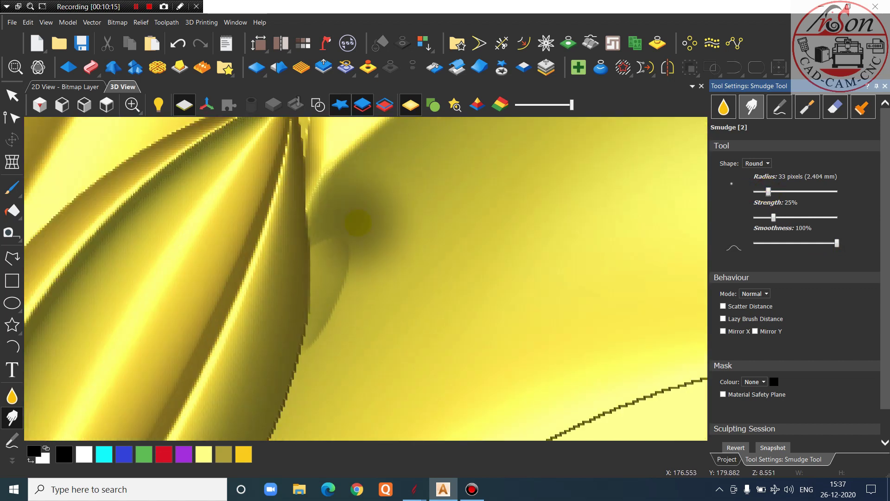
left_click_drag(352, 236, 334, 293)
left_click_drag(350, 263, 337, 282)
left_click_drag(344, 255, 310, 324)
scroll(369, 278, "down", 5)
scroll(359, 200, "up", 1)
scroll(353, 200, "up", 3)
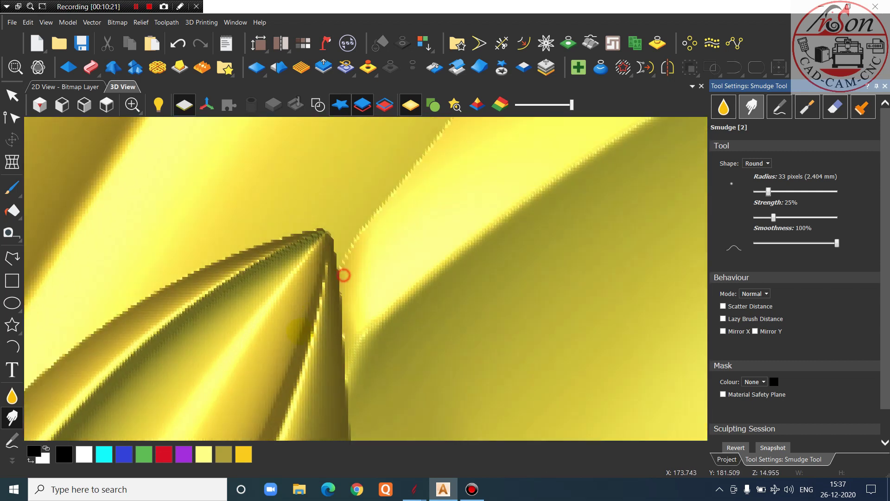
From the top view, smudge the surface around the small leaf's tip and down along its outer side
scroll(342, 273, "down", 3)
left_click(106, 105)
scroll(352, 254, "up", 5)
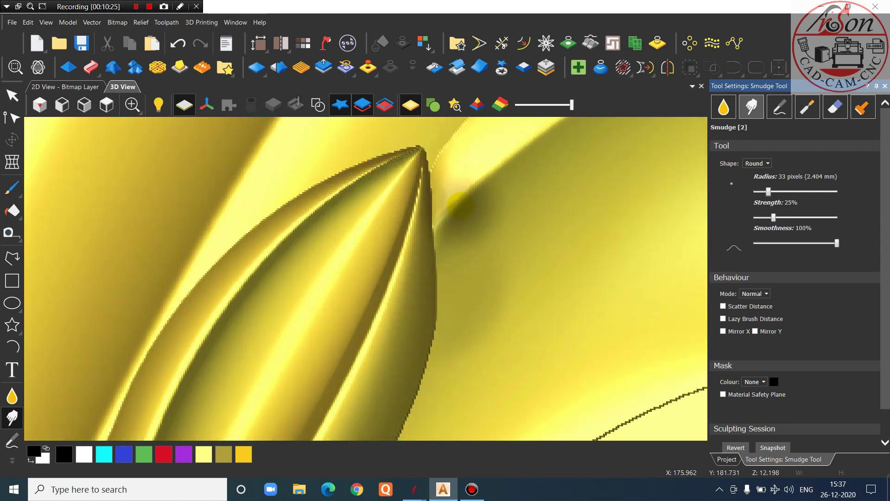
left_click_drag(396, 225, 385, 232)
left_click_drag(451, 139, 380, 202)
left_click_drag(453, 171, 431, 230)
left_click_drag(489, 248, 464, 345)
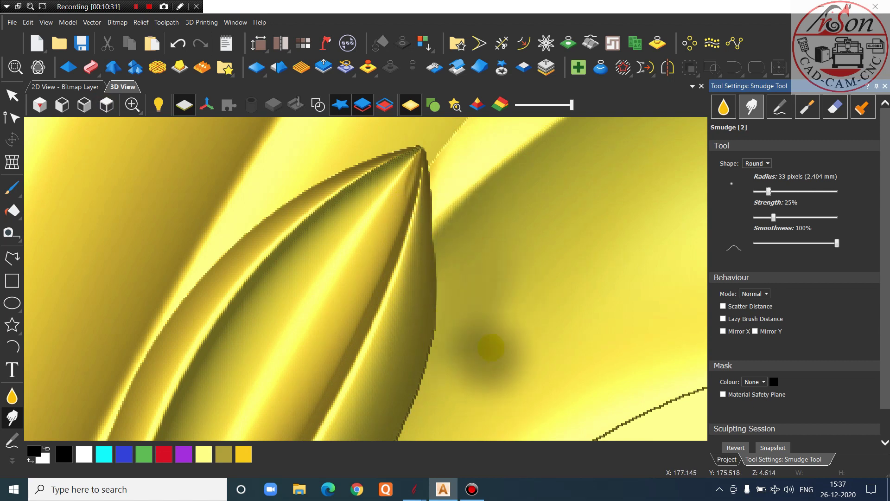
Smooth the smudged surface beside the small leaf's tip with a 12-pixel radius at 36% strength, and close the sculpting tools
scroll(635, 339, "down", 3)
left_click(723, 107)
scroll(464, 232, "up", 5)
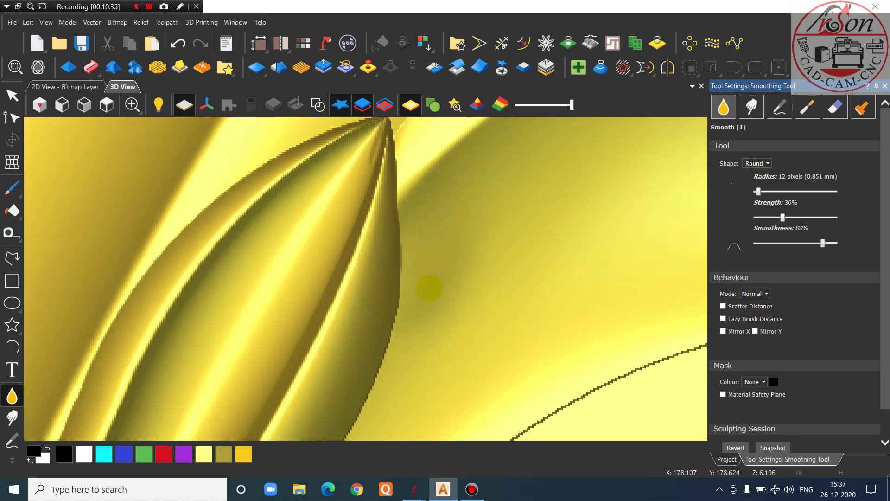
scroll(404, 326, "down", 1)
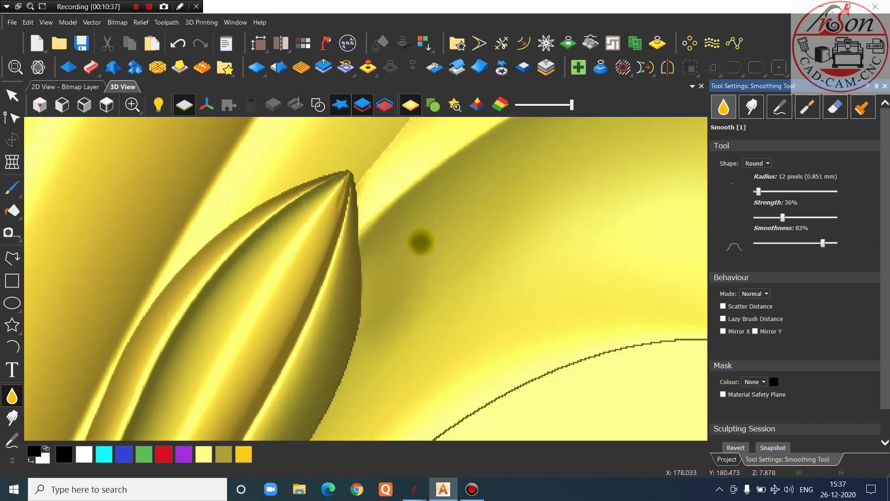
scroll(420, 243, "up", 1)
left_click_drag(396, 221, 365, 234)
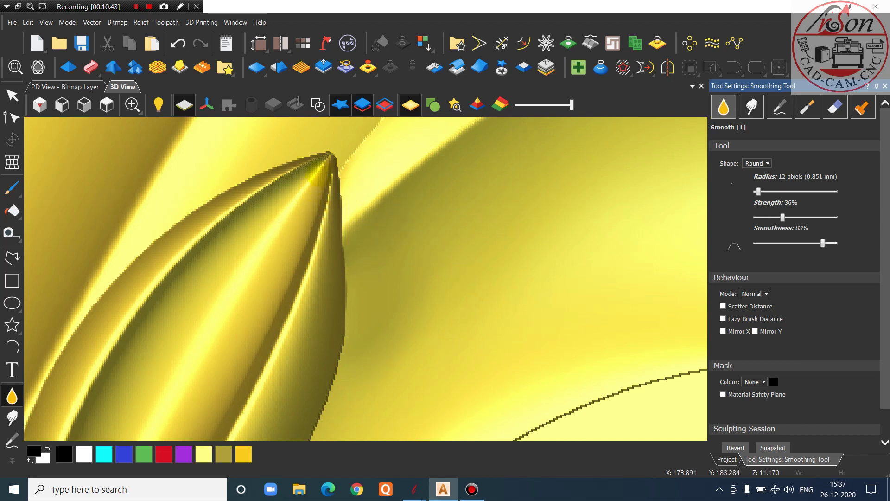
scroll(306, 278, "down", 3)
key("Escape")
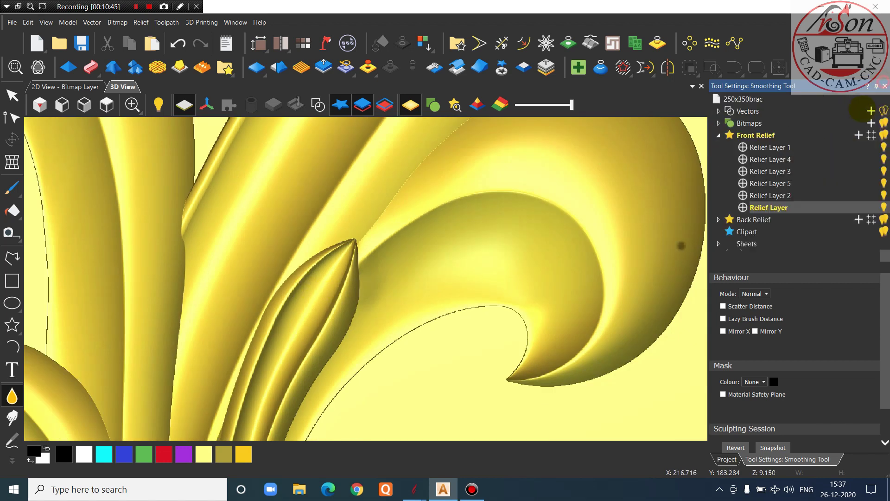
Inspect the small leaf's cut-off base, make Relief Layer 5 active and toggle its visibility off and on
scroll(453, 327, "down", 5)
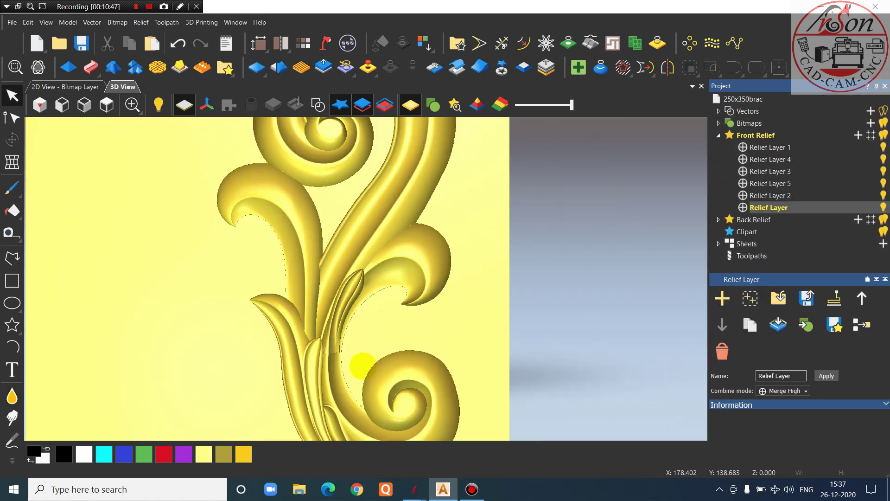
scroll(335, 364, "up", 4)
left_click_drag(311, 358, 304, 264)
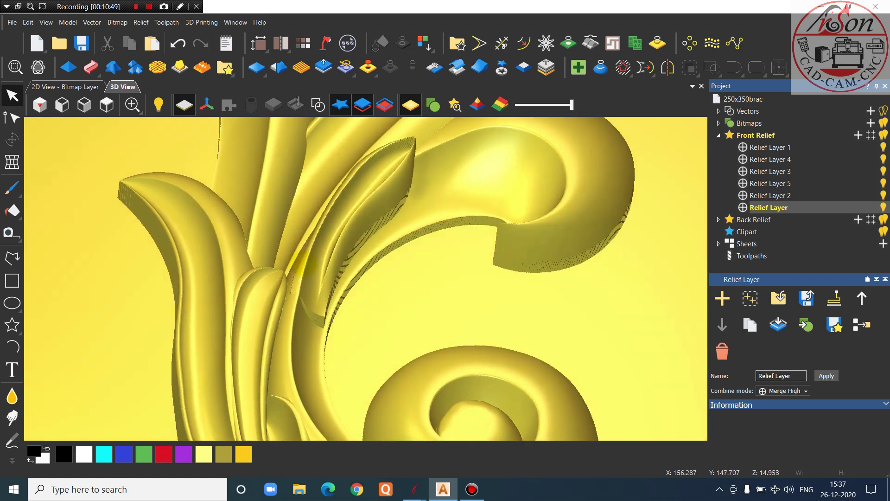
left_click(830, 183)
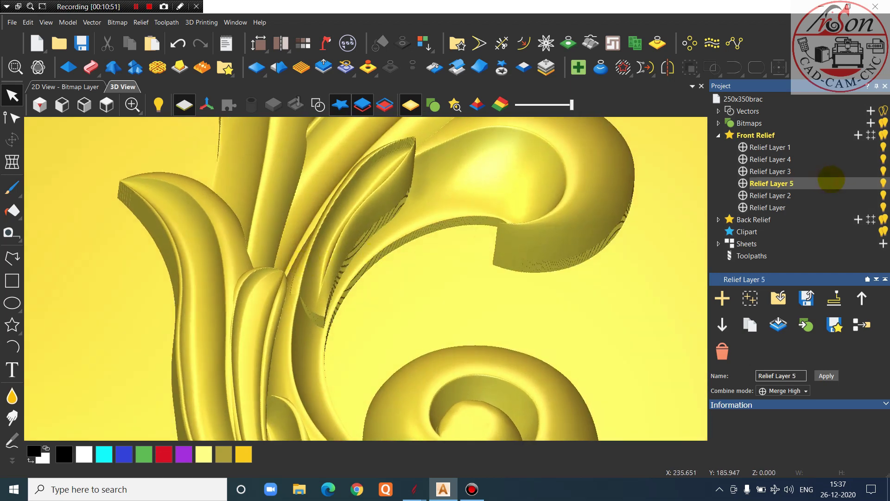
left_click(882, 183)
left_click(882, 182)
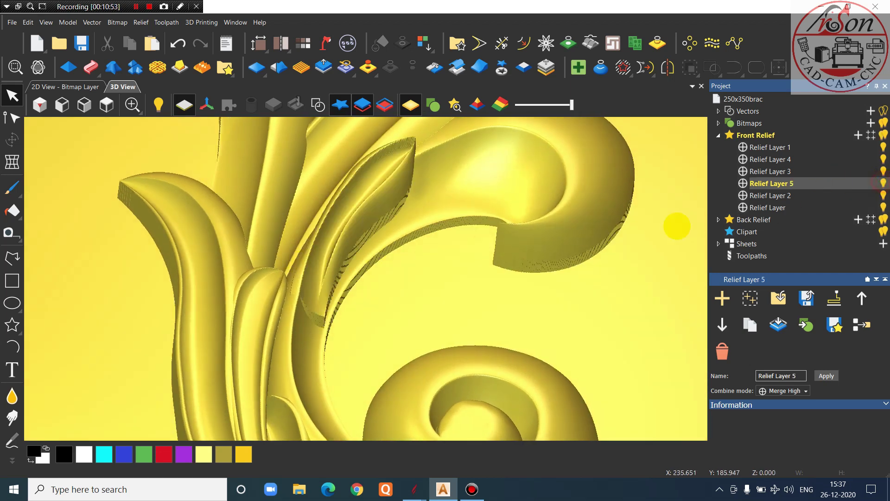
Try to smudge the inner corner of the small leaf's base with a 33-pixel radius at 25% strength, and undo it
left_click(105, 107)
scroll(321, 205, "up", 4)
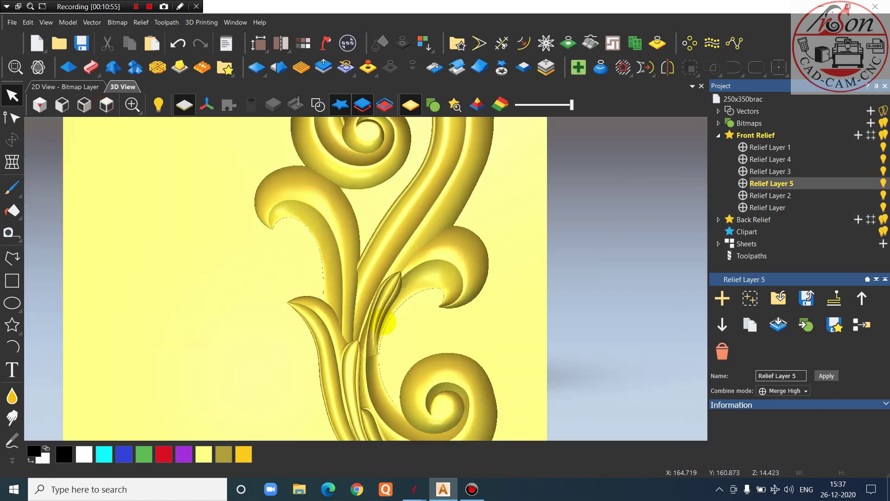
scroll(369, 372, "up", 2)
scroll(369, 372, "up", 1)
scroll(331, 324, "down", 1)
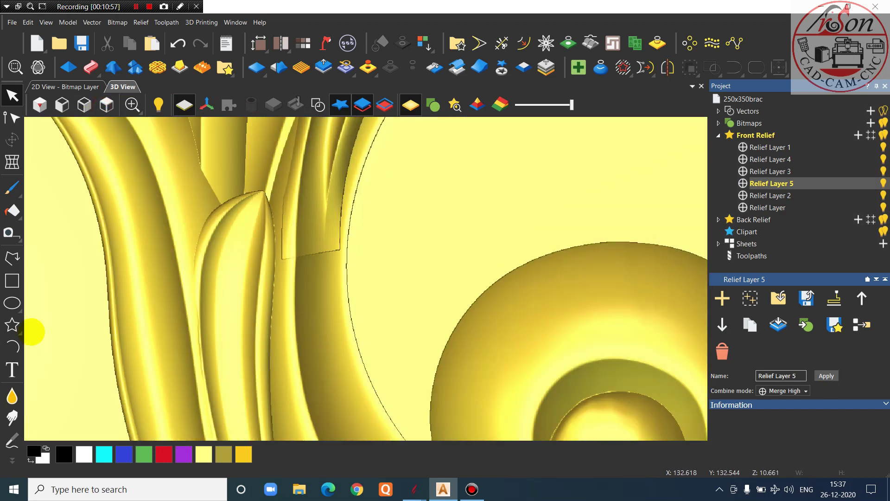
left_click(12, 417)
scroll(273, 222, "up", 3)
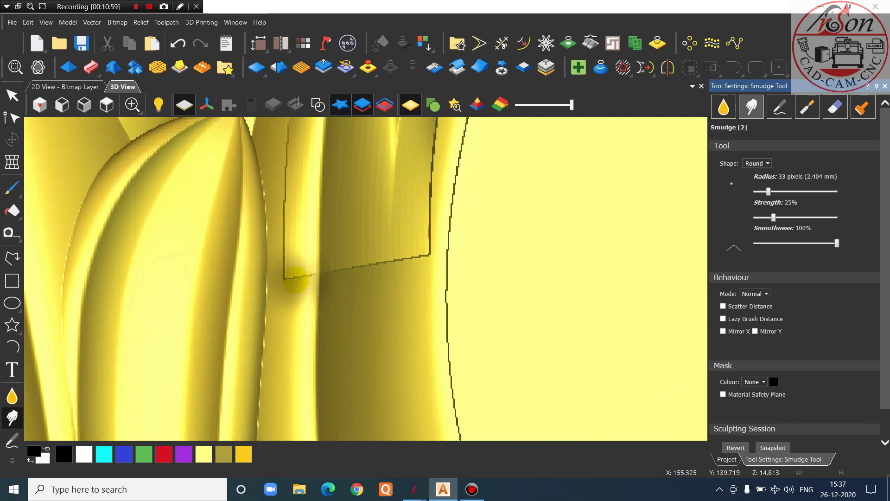
mouse_move(278, 283)
left_mouse_down()
mouse_move(286, 217)
mouse_move(298, 237)
left_mouse_up()
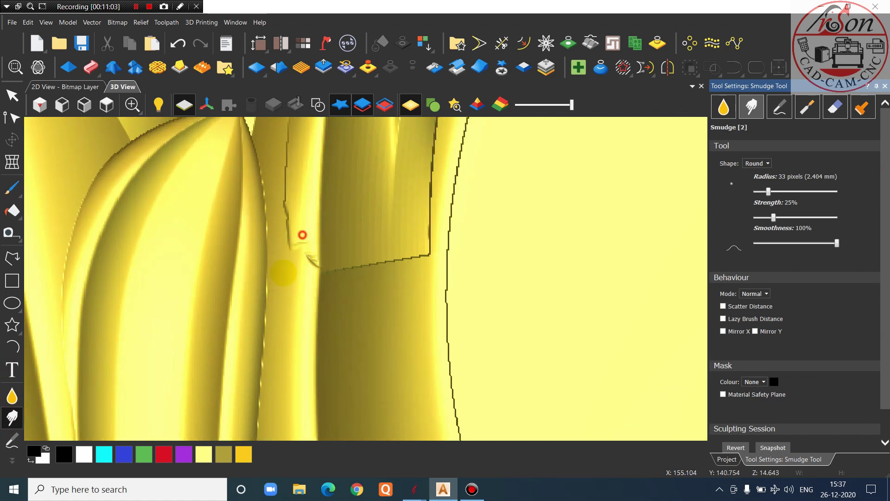
left_click(179, 44)
left_click(184, 46)
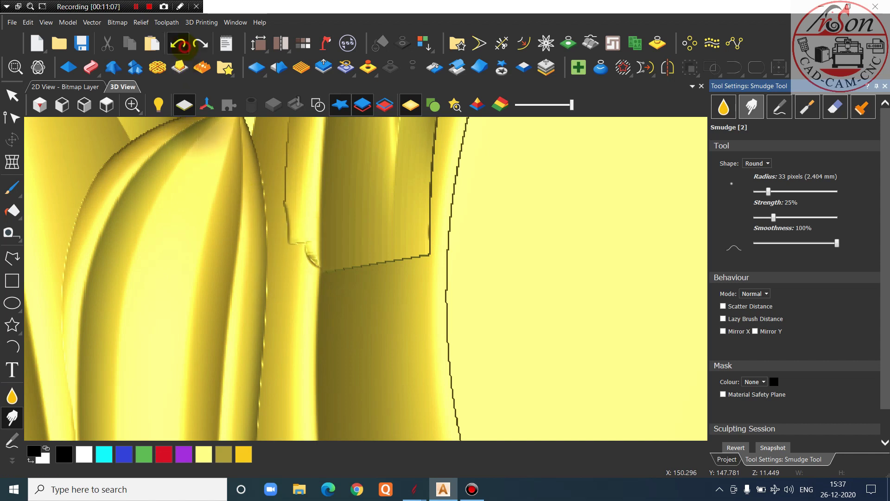
Smudge the inner edge of the small leaf's base on Relief Layer 5 at a low viewing angle, using 15 pixels at 52% strength
scroll(232, 177, "down", 4)
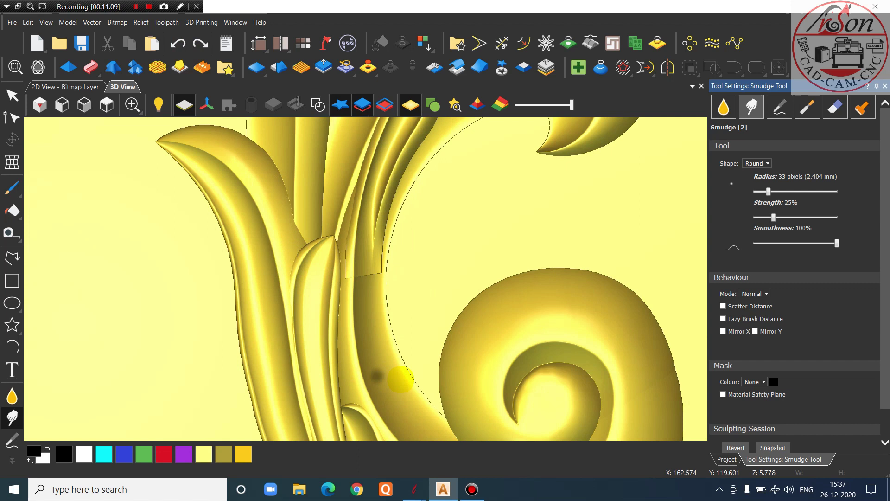
middle_click_drag(401, 379, 732, 183)
middle_click_drag(417, 220, 411, 288)
scroll(308, 282, "up", 4)
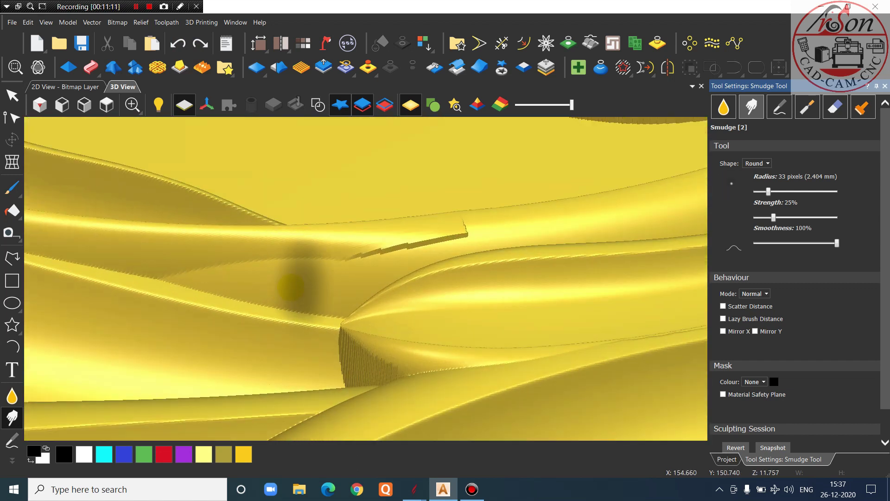
scroll(313, 267, "down", 3)
scroll(373, 250, "up", 6)
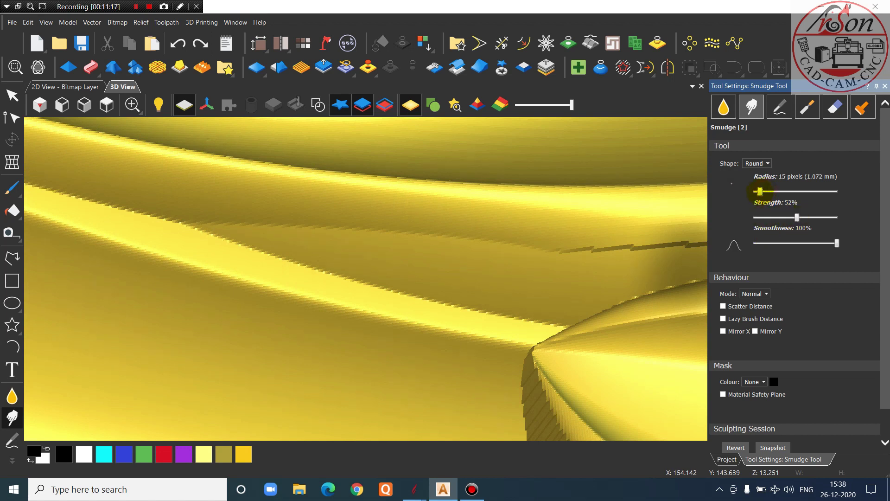
scroll(357, 285, "down", 3)
scroll(337, 247, "up", 2)
mouse_move(252, 250)
left_mouse_down()
mouse_move(294, 265)
mouse_move(345, 264)
mouse_move(361, 284)
left_mouse_up()
left_click(256, 257)
mouse_move(294, 274)
left_mouse_down()
mouse_move(361, 306)
mouse_move(374, 258)
mouse_move(404, 277)
mouse_move(452, 279)
mouse_move(474, 302)
mouse_move(525, 307)
left_mouse_up()
From the top view, smudge the inner corner of the small leaf's base inward and up along its side edge
left_click(106, 105)
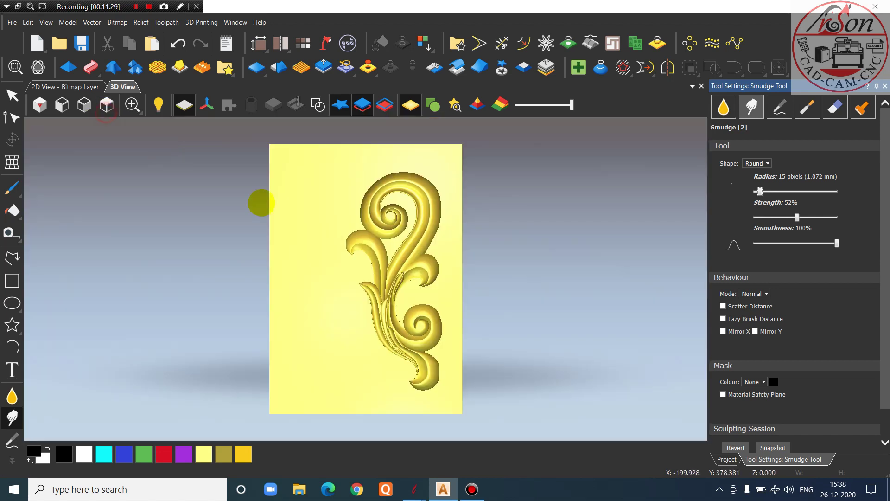
scroll(366, 294, "up", 10)
scroll(413, 381, "up", 10)
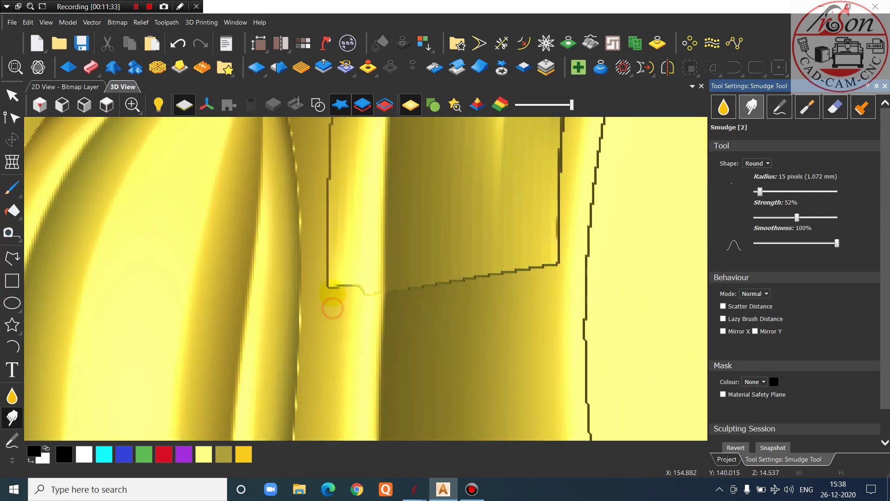
left_click_drag(331, 292, 333, 149)
mouse_move(323, 253)
left_mouse_down()
mouse_move(330, 271)
mouse_move(344, 255)
mouse_move(367, 272)
left_mouse_up()
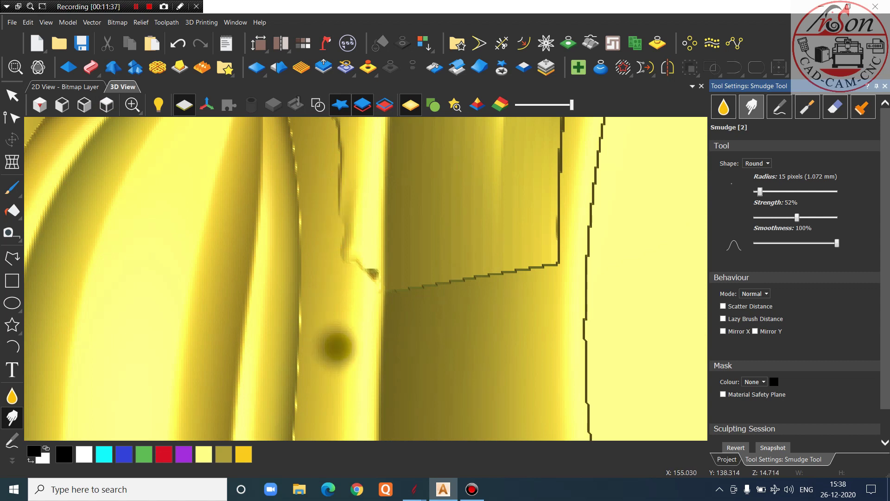
Smooth the roughened inner edge of the small leaf's base with a 12-pixel radius at 36% strength and inspect it
scroll(338, 347, "down", 4)
left_click(723, 107)
scroll(349, 246, "up", 3)
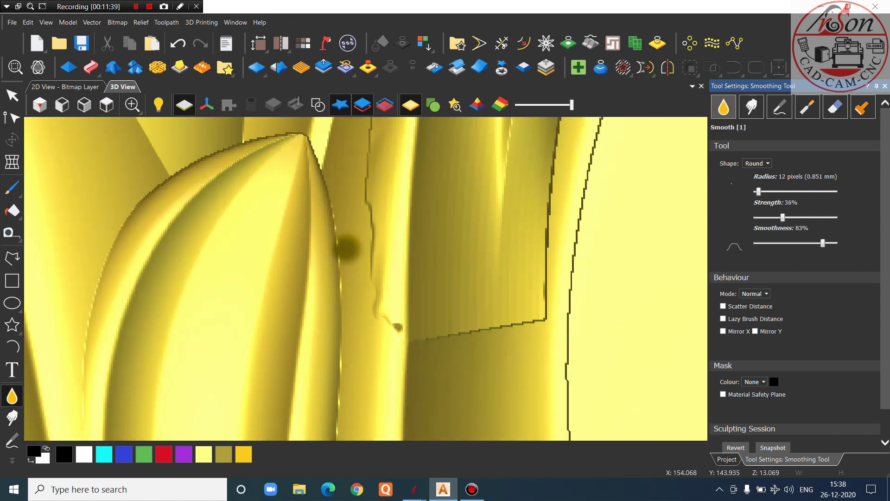
scroll(358, 275, "down", 4)
scroll(364, 163, "up", 1)
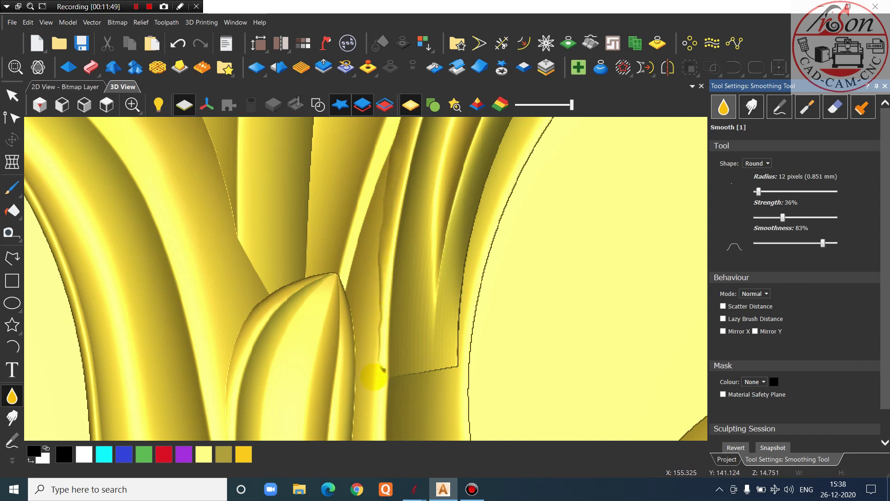
scroll(371, 285, "down", 4)
scroll(423, 333, "up", 2)
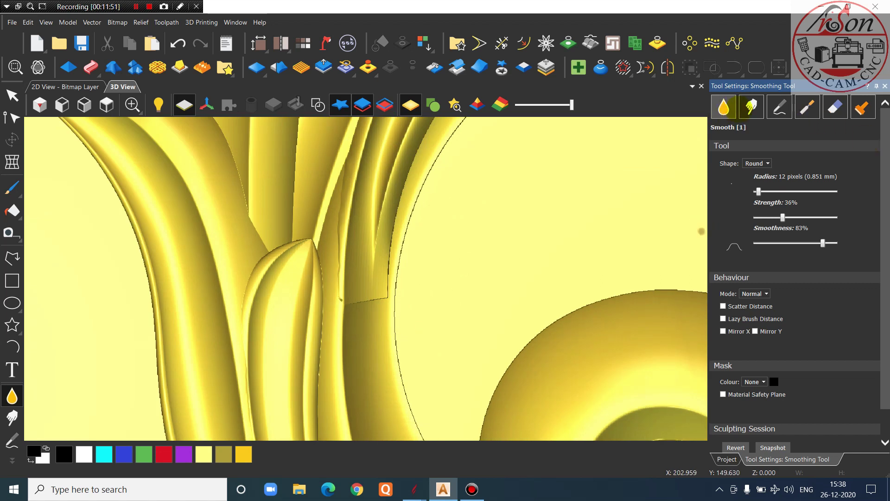
Smudge the small leaf's cut-off base into a rounded end with a 33-pixel radius at 52% strength, undoing the last stroke at its inner corner
left_click(751, 107)
scroll(377, 313, "up", 3)
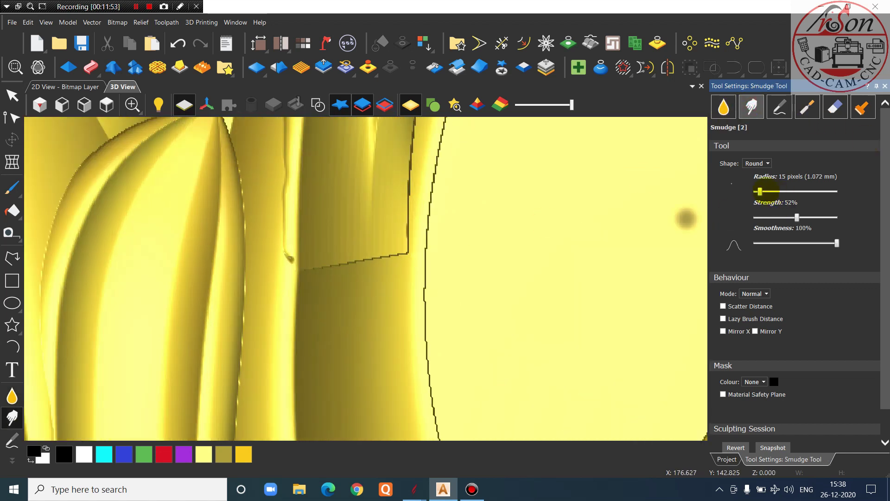
scroll(371, 269, "up", 1)
mouse_move(373, 277)
left_mouse_down()
mouse_move(378, 177)
mouse_move(365, 318)
mouse_move(372, 204)
mouse_move(364, 313)
mouse_move(369, 280)
mouse_move(347, 200)
mouse_move(338, 195)
mouse_move(333, 238)
mouse_move(320, 253)
mouse_move(333, 218)
mouse_move(311, 264)
mouse_move(290, 208)
mouse_move(278, 248)
mouse_move(273, 218)
mouse_move(275, 261)
left_mouse_up()
mouse_move(302, 365)
left_mouse_down()
mouse_move(319, 274)
mouse_move(308, 324)
mouse_move(354, 196)
mouse_move(363, 269)
mouse_move(353, 306)
mouse_move(376, 142)
mouse_move(350, 274)
mouse_move(334, 234)
mouse_move(324, 366)
mouse_move(299, 260)
mouse_move(278, 218)
mouse_move(274, 230)
mouse_move(252, 212)
mouse_move(257, 274)
left_mouse_up()
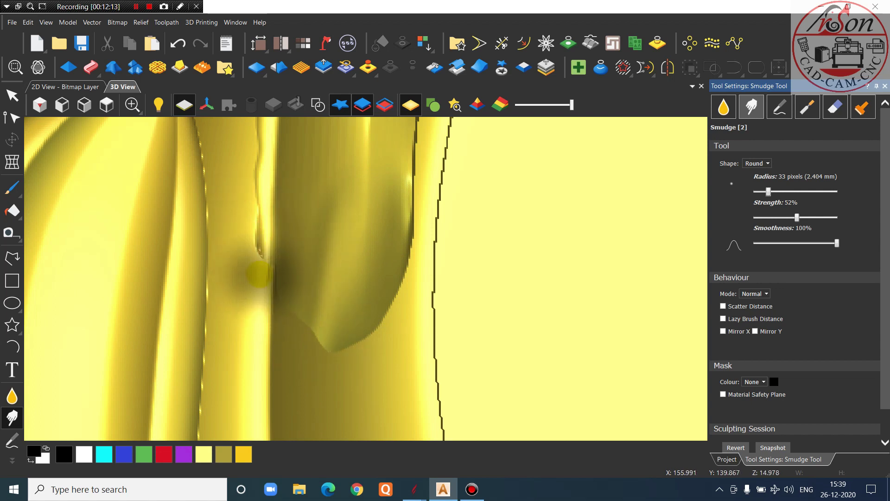
left_click(177, 44)
Check the rounded base of the small leaf from several angles and smudge its outer side downward into a point
scroll(298, 328, "down", 3)
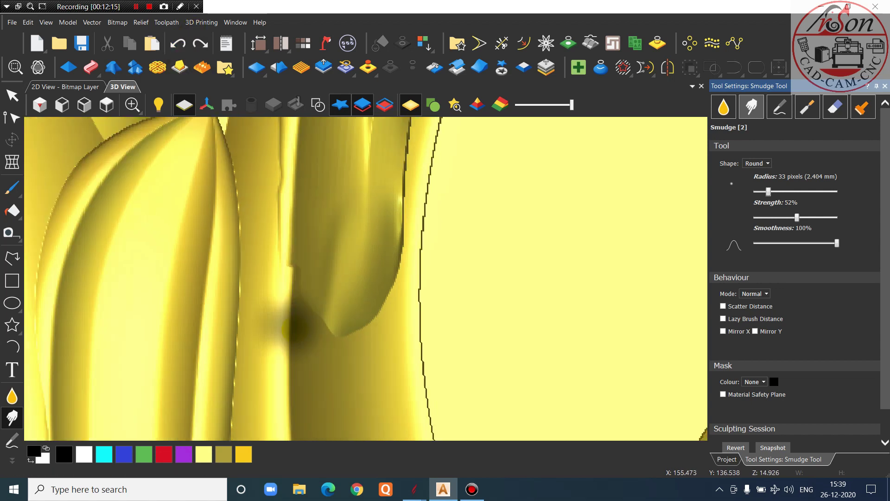
mouse_move(329, 402)
middle_mouse_down()
mouse_move(138, 265)
mouse_move(277, 256)
middle_mouse_up()
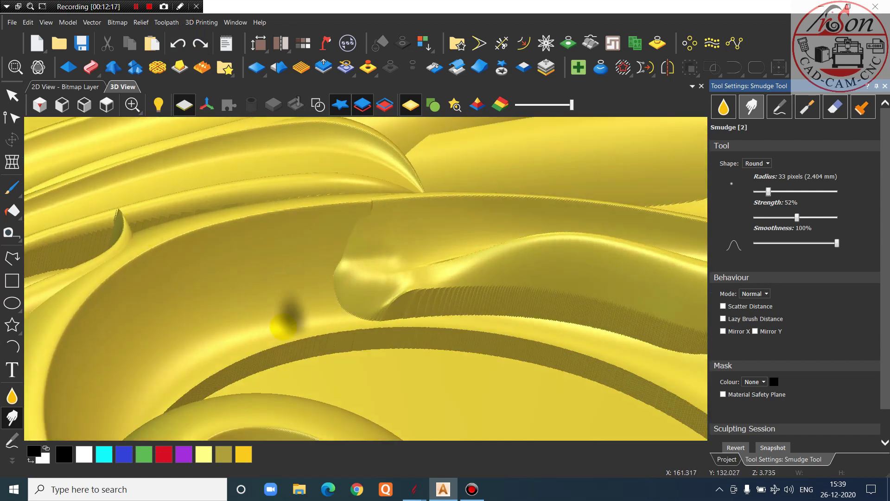
scroll(290, 316, "down", 5)
scroll(313, 273, "up", 8)
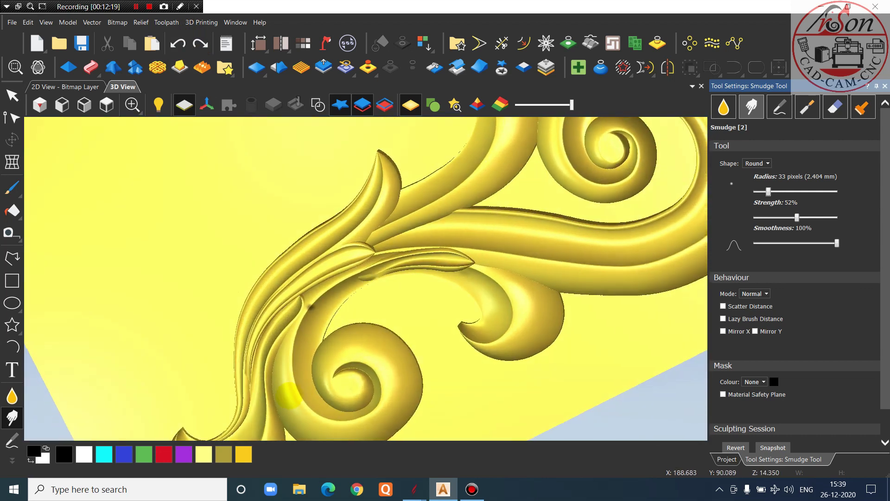
scroll(470, 360, "down", 10)
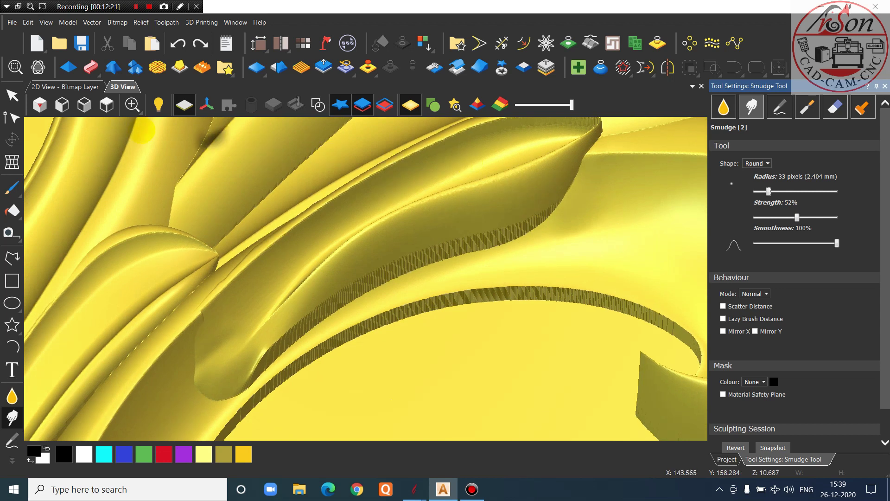
scroll(377, 292, "up", 8)
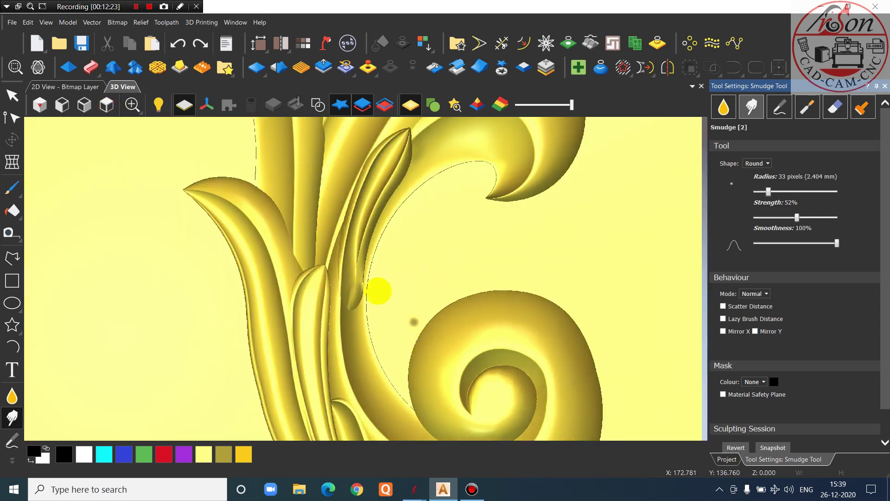
mouse_move(356, 284)
left_mouse_down()
mouse_move(348, 314)
mouse_move(375, 403)
left_mouse_up()
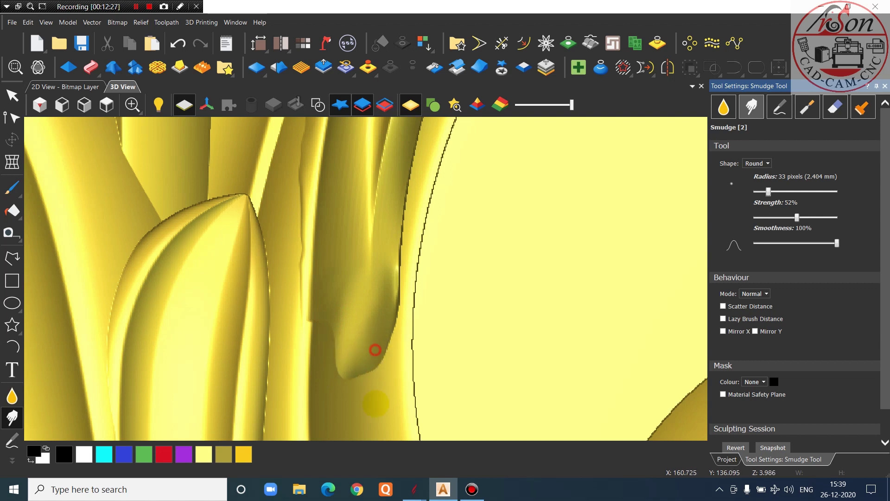
mouse_move(389, 320)
left_mouse_down()
mouse_move(398, 237)
mouse_move(396, 330)
left_mouse_up()
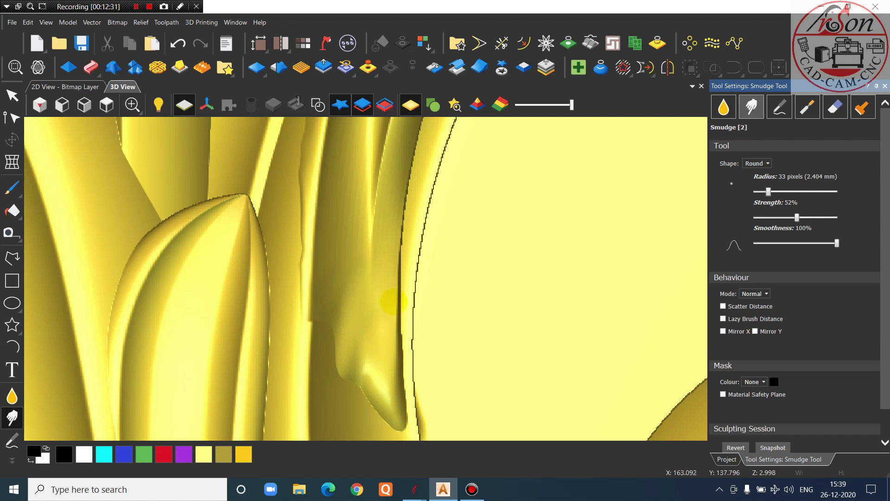
Smudge the outer edge of the small leaf's pointed base further down along the scroll's edge and inspect it at a low angle
middle_click_drag(435, 390, 398, 329)
scroll(397, 330, "up", 2)
left_click_drag(336, 237, 345, 281)
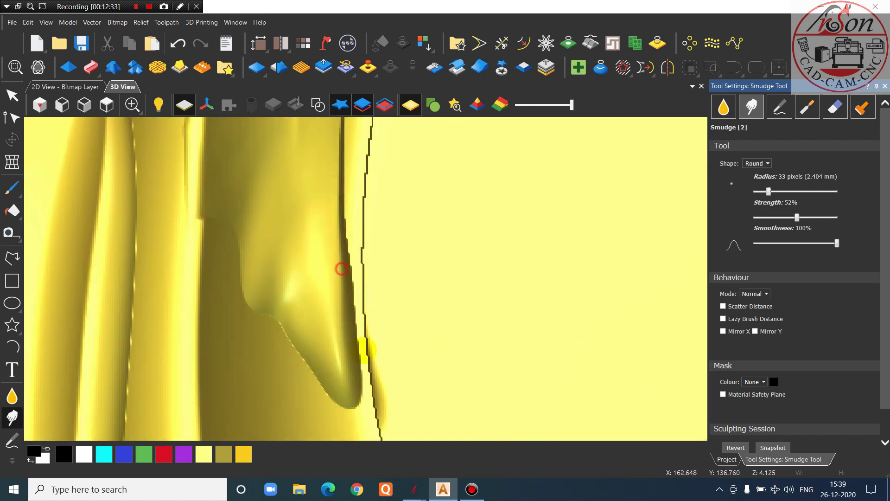
scroll(412, 320, "down", 3)
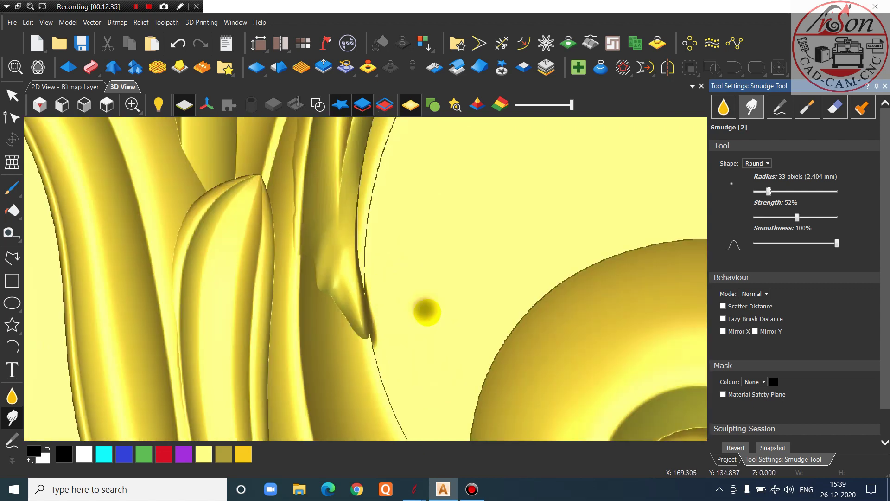
middle_click_drag(240, 368, 397, 358)
scroll(327, 224, "down", 2)
scroll(389, 296, "up", 3)
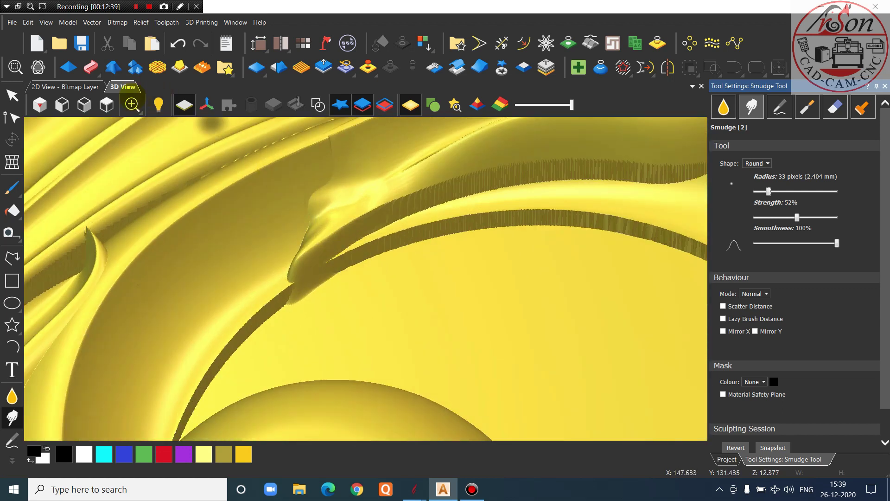
From the top view, stretch the small leaf's pointed base further along the scroll, and smudge its inner side at a low viewing angle
left_click(106, 105)
scroll(384, 298, "up", 5)
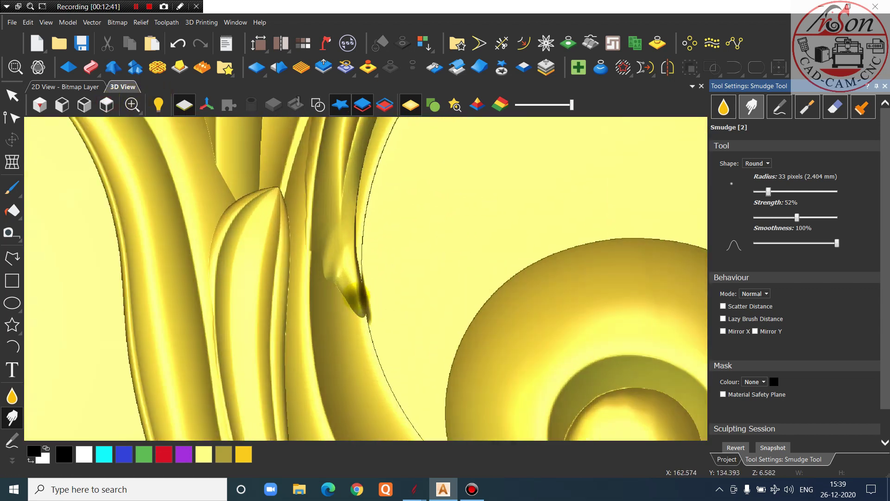
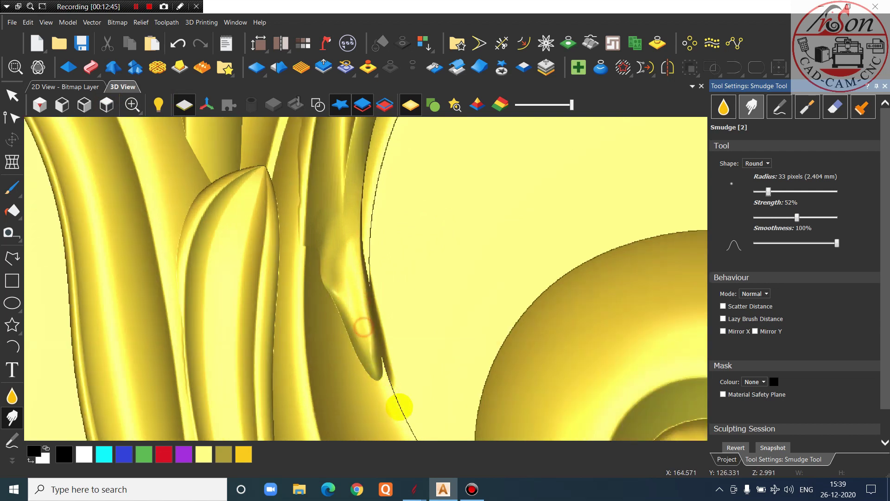
scroll(408, 324, "down", 3)
middle_click_drag(411, 284, 357, 218)
scroll(367, 259, "up", 6)
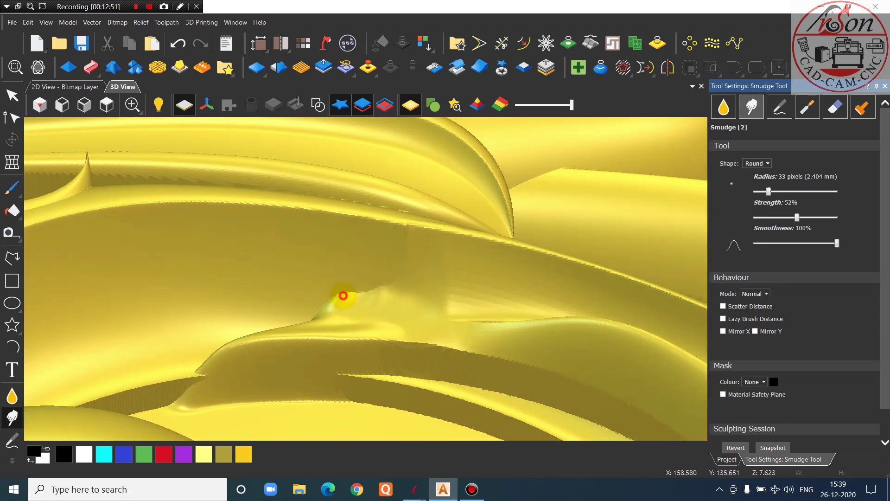
left_click_drag(304, 303, 293, 299)
scroll(243, 325, "down", 3)
middle_click_drag(250, 320, 249, 402)
Trim the stretched tip of the small leaf's base with the Eraser in Erase to Base Plane mode at 189 pixels, undoing the unwanted strokes
left_click(12, 460)
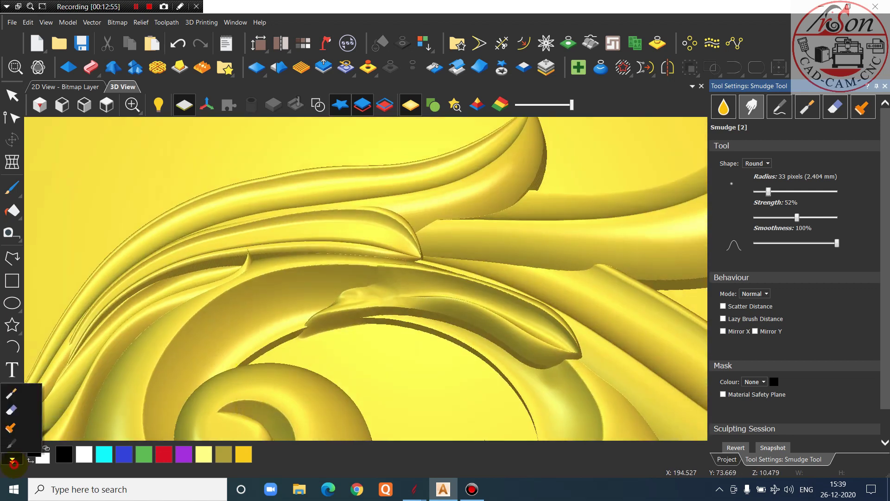
left_click(17, 409)
scroll(289, 302, "down", 5)
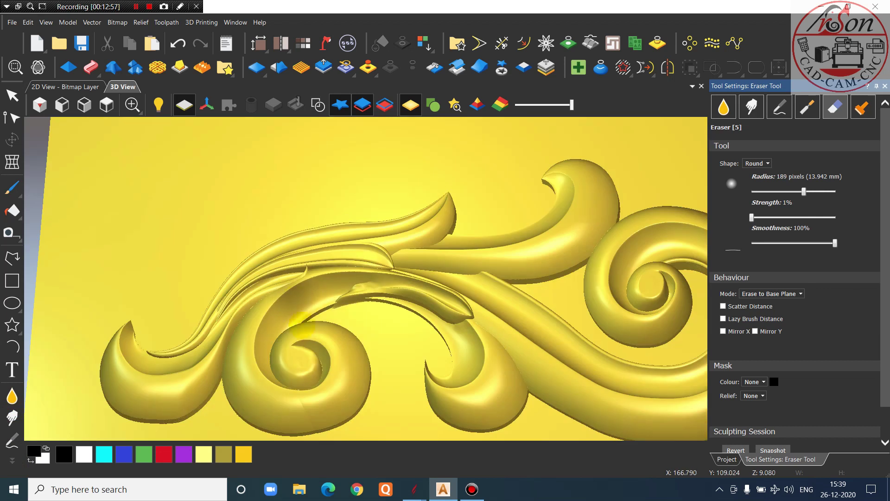
scroll(328, 288, "up", 8)
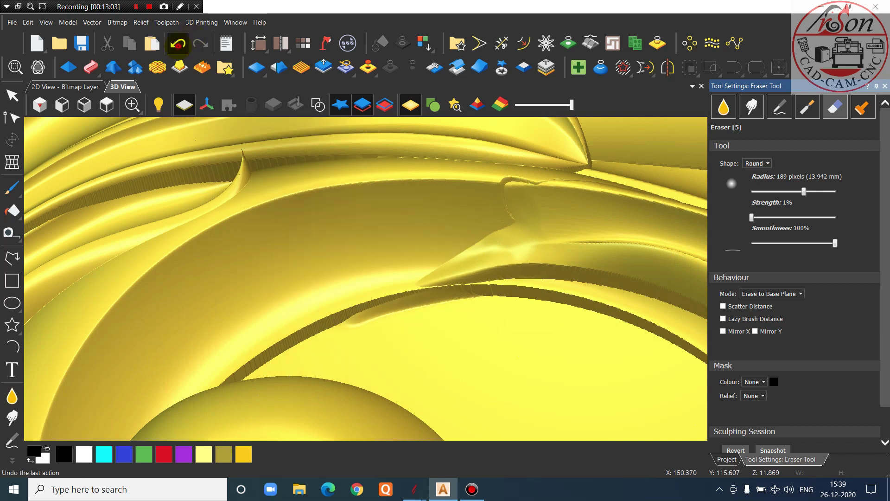
left_click(178, 43)
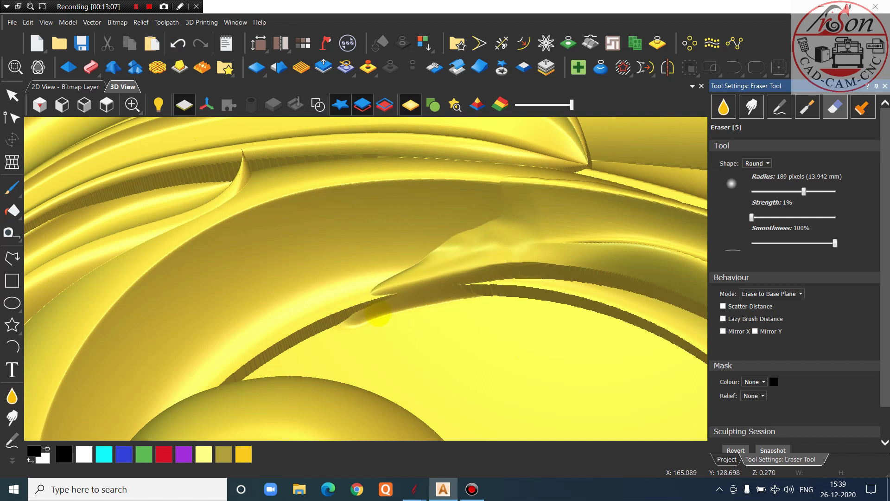
left_click_drag(348, 344, 360, 334)
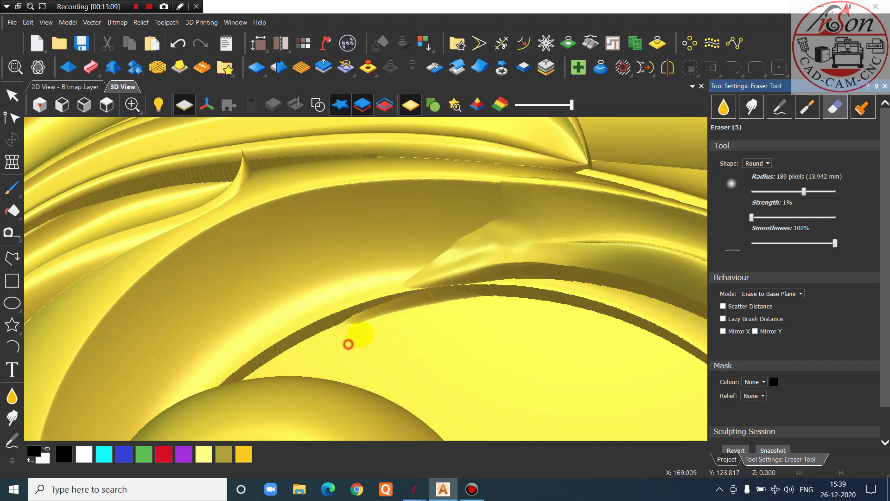
left_click(178, 43)
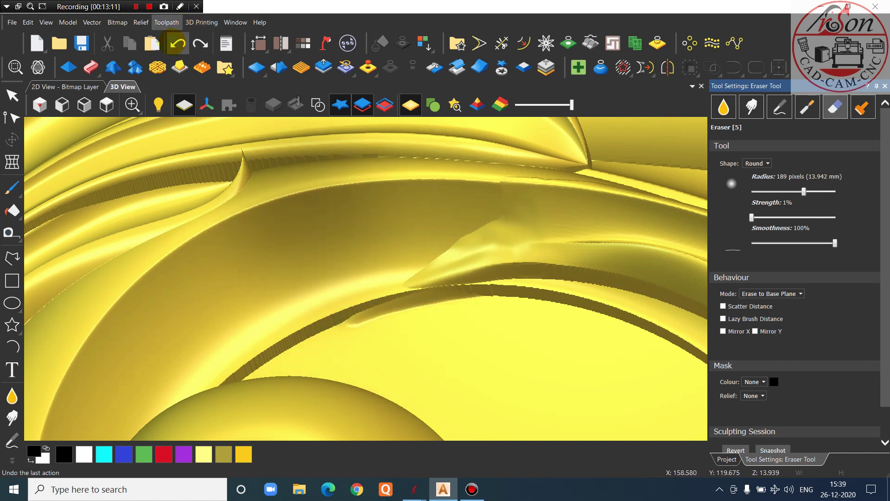
scroll(338, 292, "down", 5)
middle_click_drag(305, 346, 518, 277)
scroll(427, 314, "down", 3)
middle_click_drag(425, 360, 497, 355)
scroll(405, 249, "up", 4)
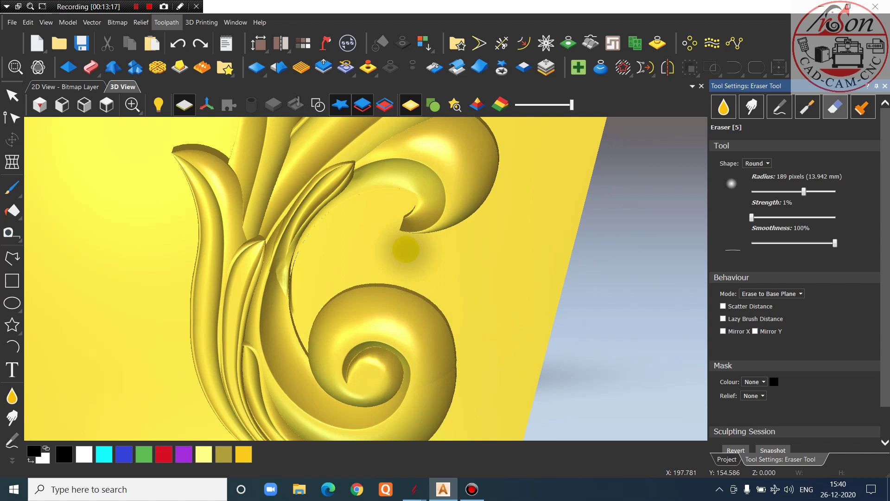
key("Escape")
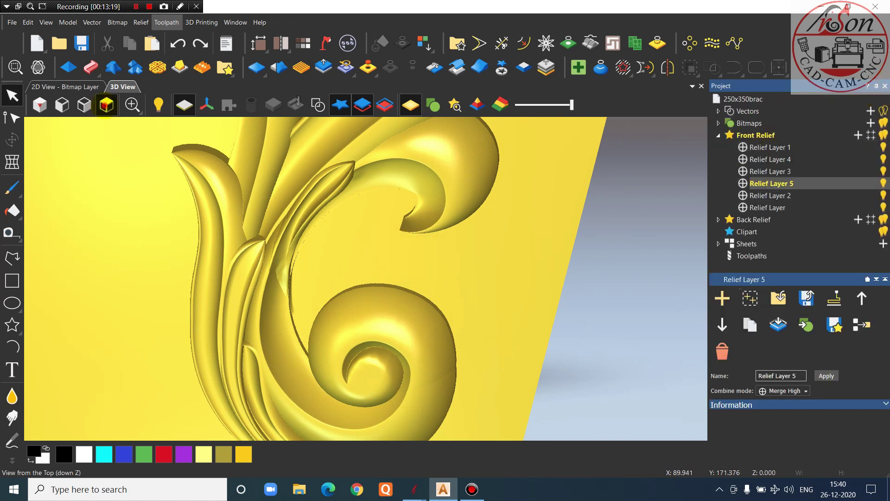
Show the vectors over the relief in the top view and add a new layer to the Front Relief
left_click(107, 105)
scroll(411, 289, "up", 3)
scroll(425, 302, "up", 3)
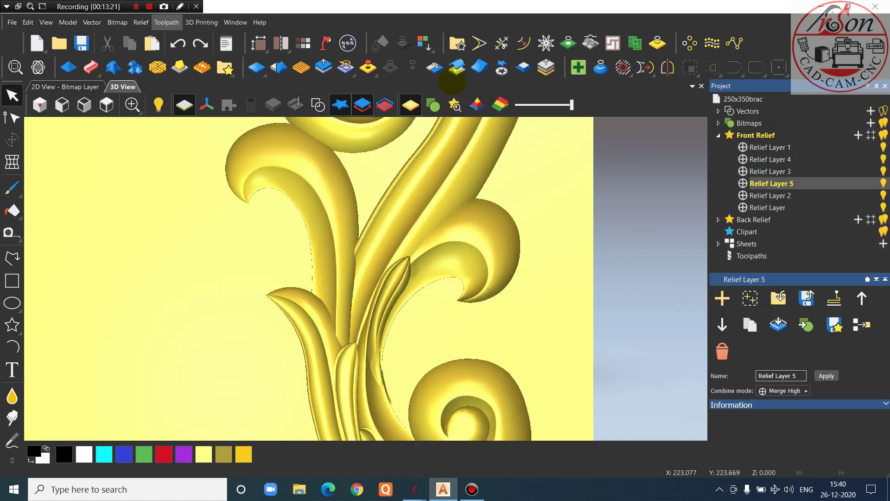
left_click(318, 105)
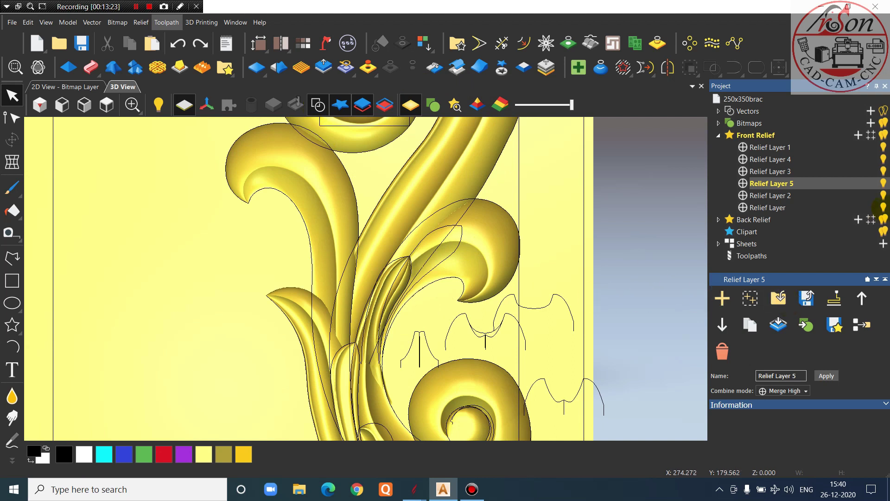
left_click(858, 135)
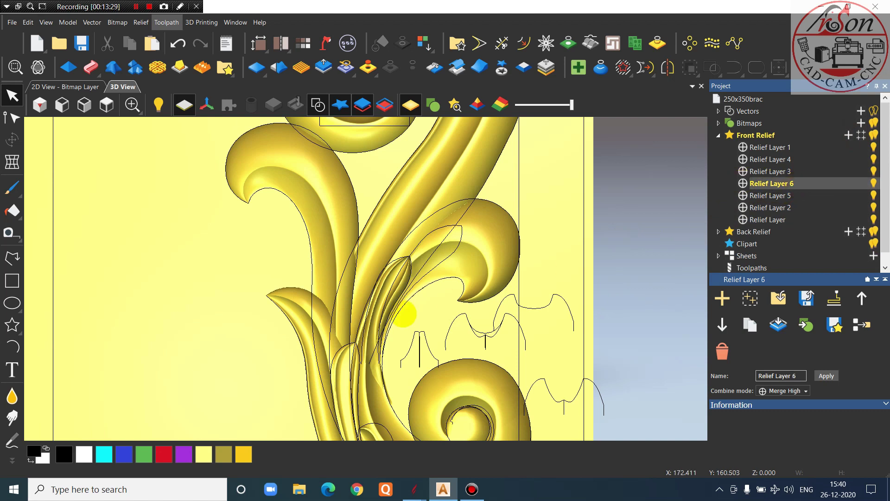
scroll(422, 220, "up", 3)
left_click(424, 202)
scroll(424, 206, "down", 2)
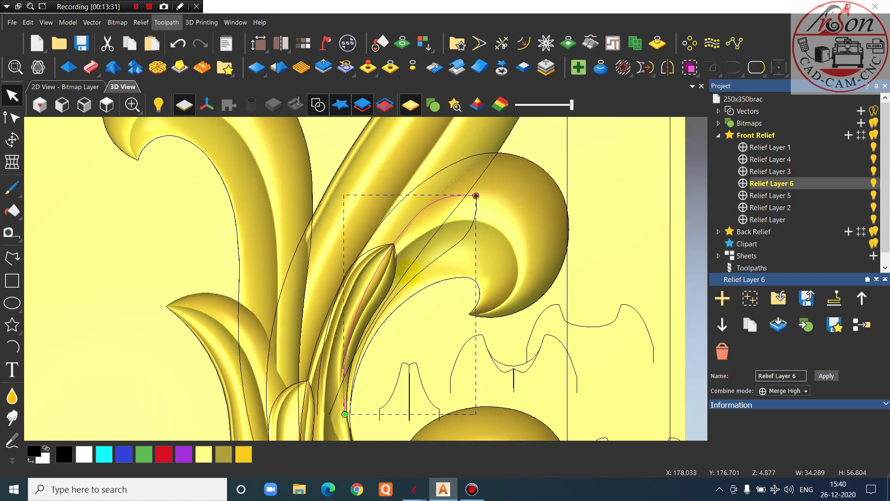
scroll(412, 271, "up", 3)
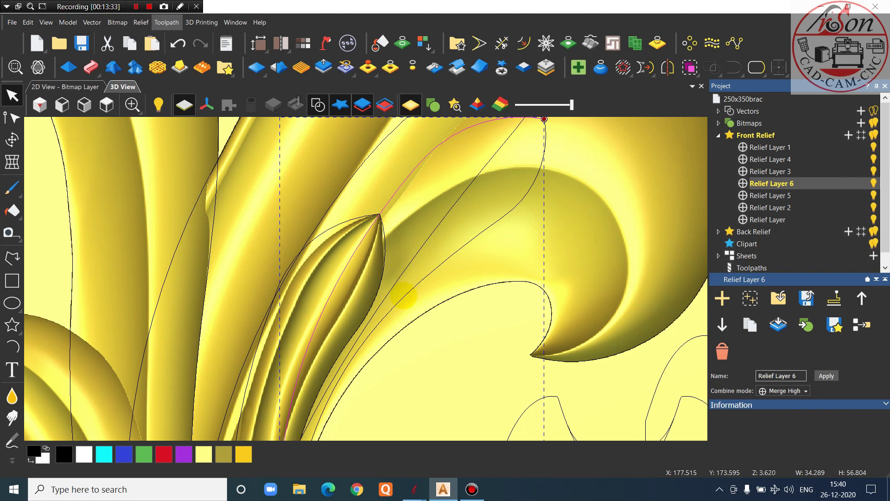
scroll(404, 295, "down", 2)
left_click(403, 322)
scroll(391, 294, "up", 3)
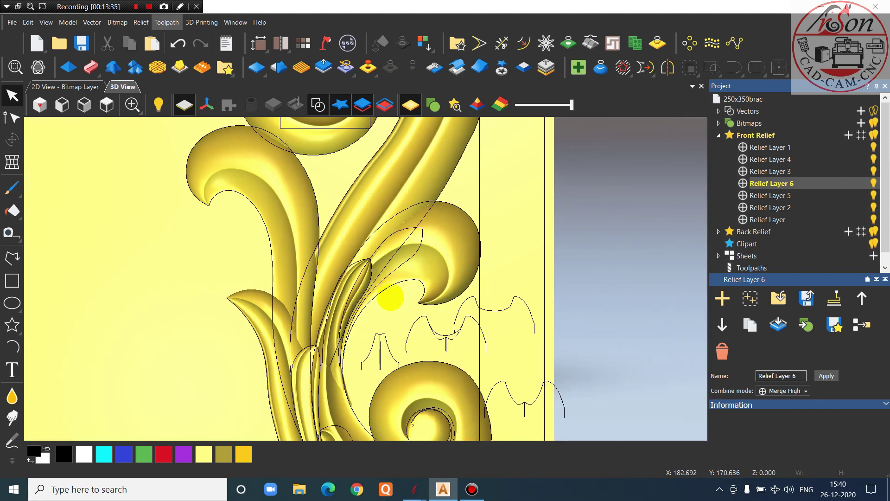
left_click(379, 305)
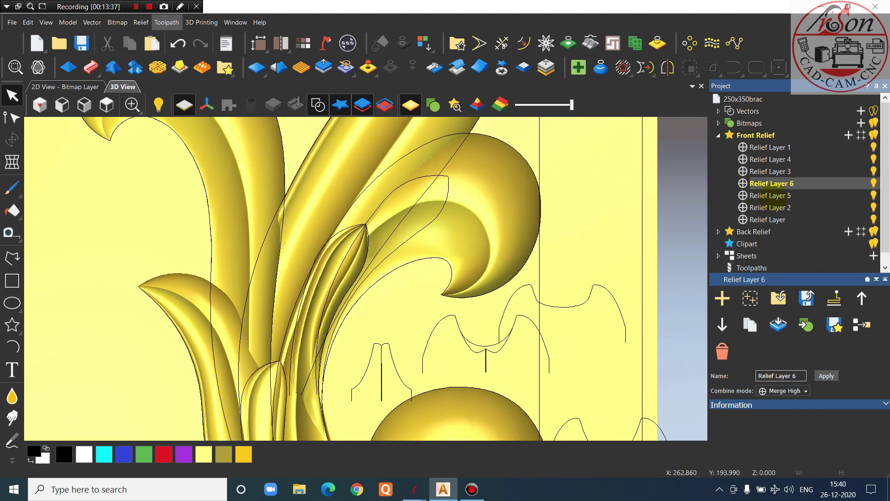
Pick the small leaf on Relief Layer 5 as relief clipart and place a copy on the empty background beside the ornament
left_click(769, 195)
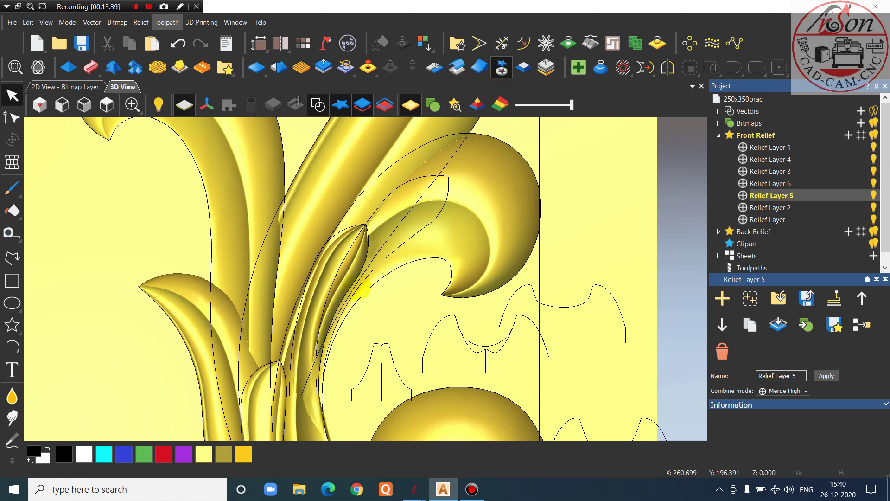
left_click(501, 67)
left_click_drag(340, 287, 122, 253)
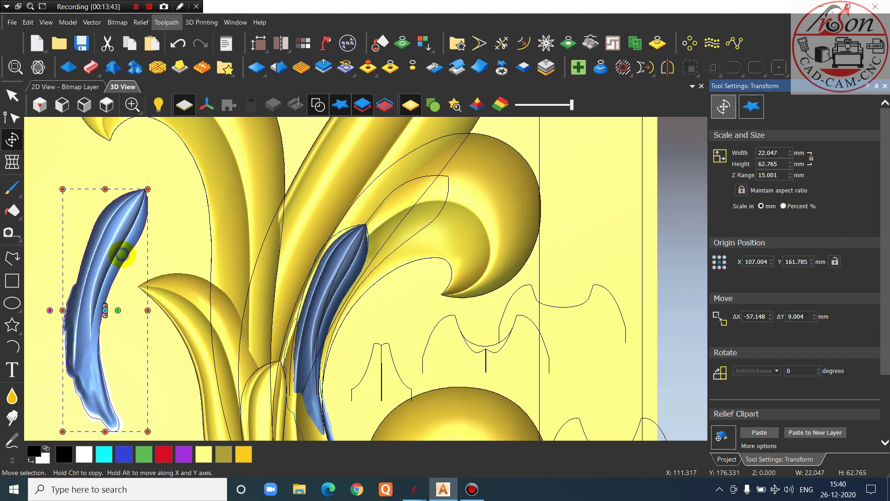
right_click(122, 254)
left_click(153, 27)
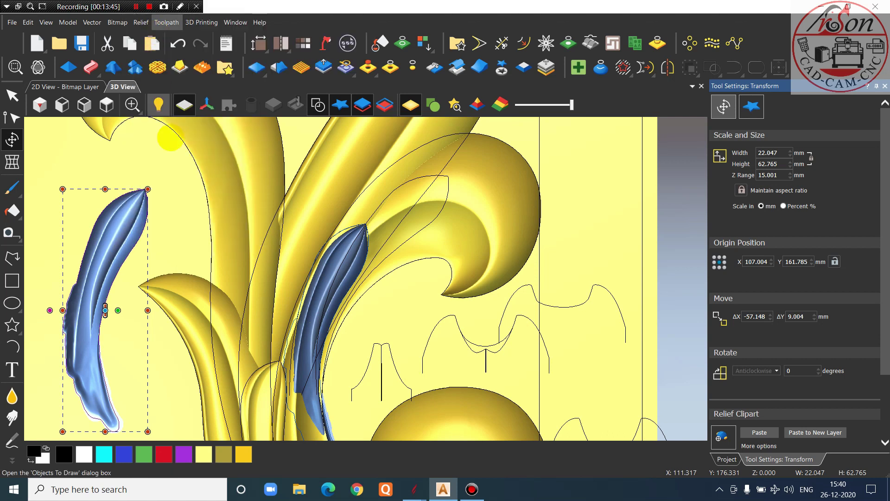
left_click(389, 307)
left_click(178, 44)
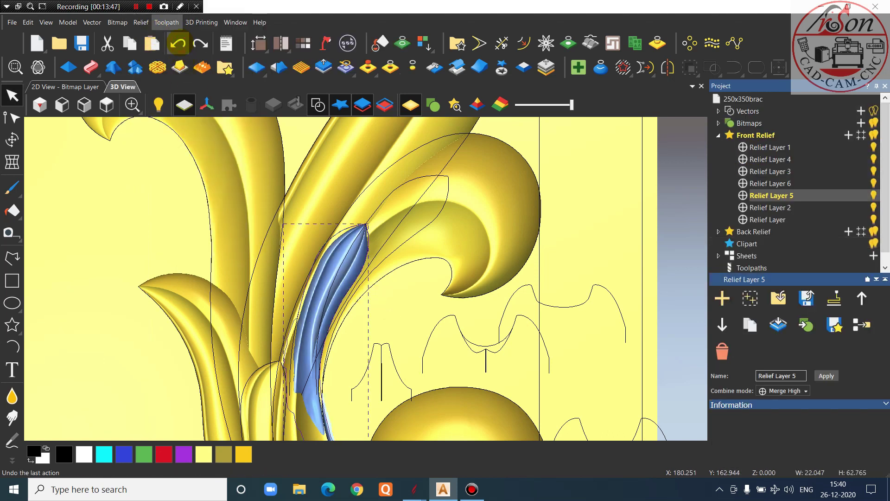
right_click(125, 165)
mouse_move(157, 174)
left_click(269, 173)
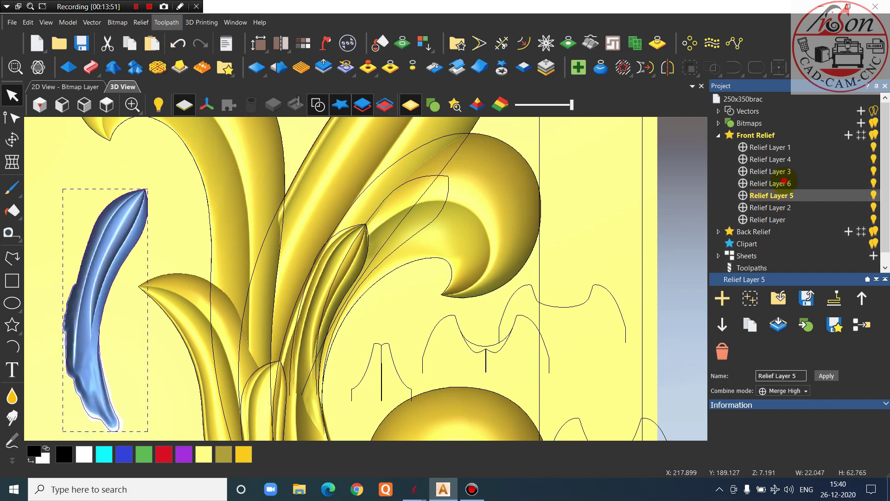
Make Relief Layer 6 active, move the leaf clipart copy over the scroll's right curl, and rotate it along the leaf outline
left_click(776, 183)
left_click_drag(114, 215, 368, 207)
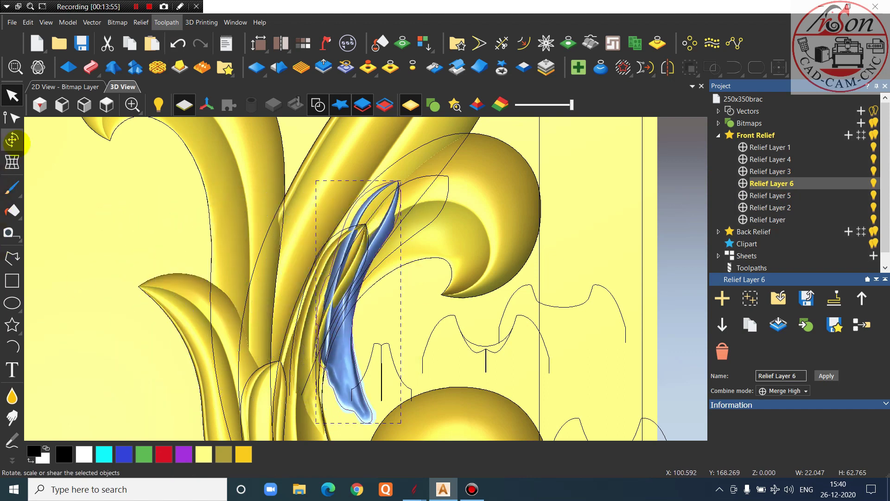
left_click(12, 139)
left_click_drag(416, 334, 401, 385)
scroll(379, 257, "up", 2)
left_click_drag(388, 249, 379, 191)
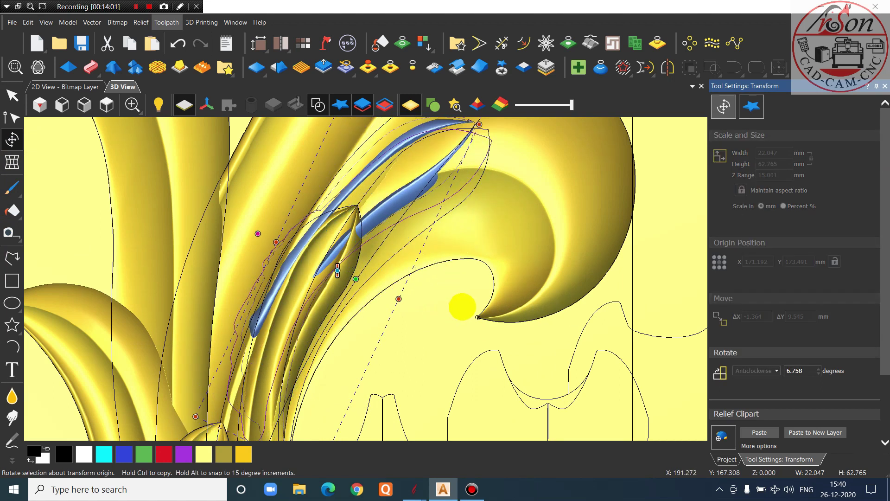
left_click_drag(461, 304, 407, 209)
left_click_drag(401, 178, 413, 216)
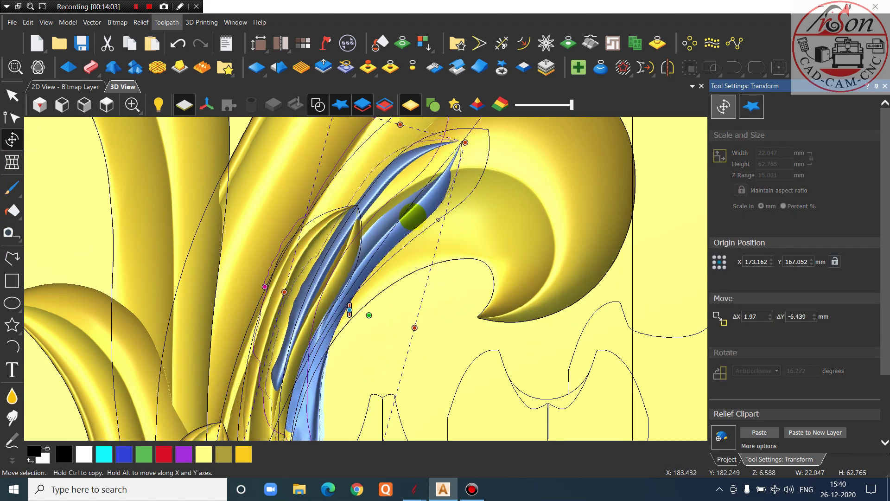
Try to align the clipart leaf's tip and edges with the pointed outline vector on the right curl
left_click_drag(507, 159, 518, 172)
scroll(482, 153, "up", 3)
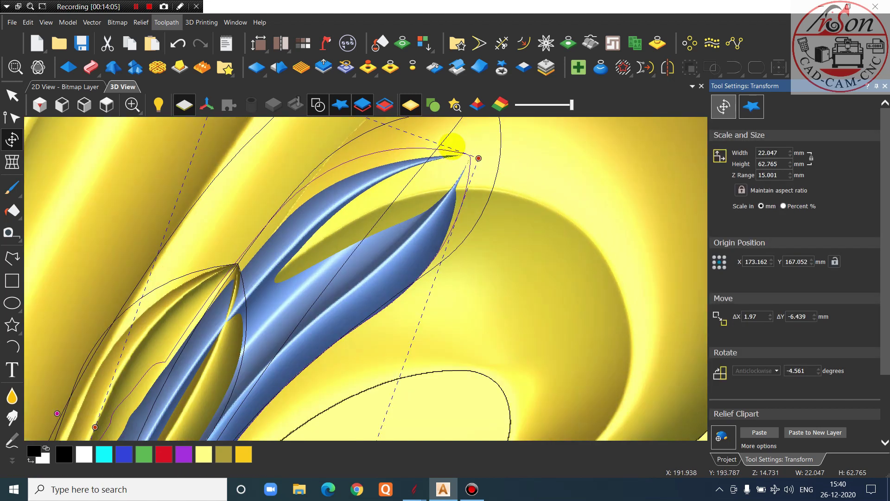
left_click_drag(452, 151, 474, 123)
scroll(449, 174, "down", 4)
scroll(408, 231, "up", 5)
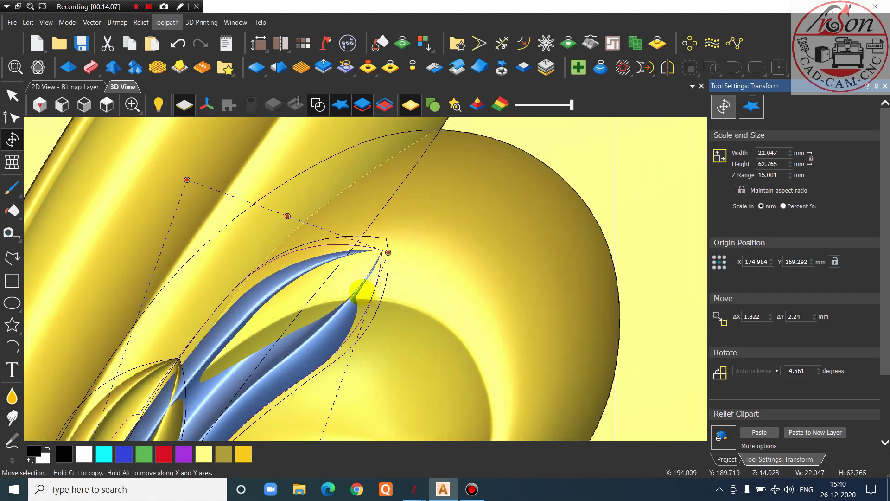
left_click_drag(376, 223, 387, 201)
scroll(366, 280, "down", 5)
scroll(302, 363, "up", 2)
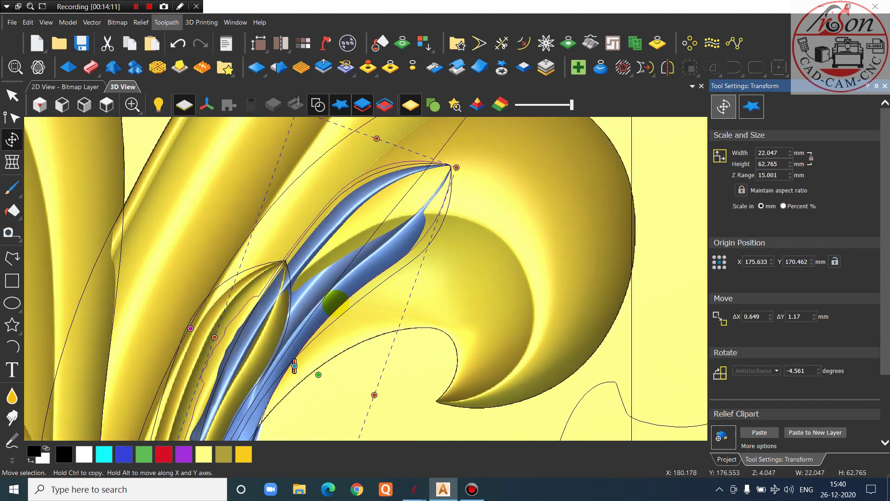
left_click_drag(349, 287, 364, 296)
scroll(369, 298, "up", 2)
scroll(364, 298, "down", 5)
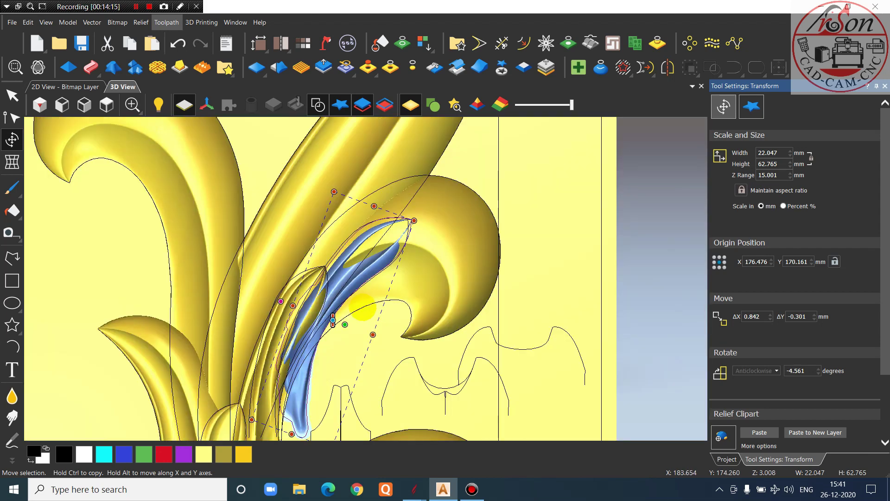
Check the clipart leaf's fit from low viewing angles and delete the copy
middle_click_drag(357, 361, 437, 256)
scroll(345, 301, "down", 2)
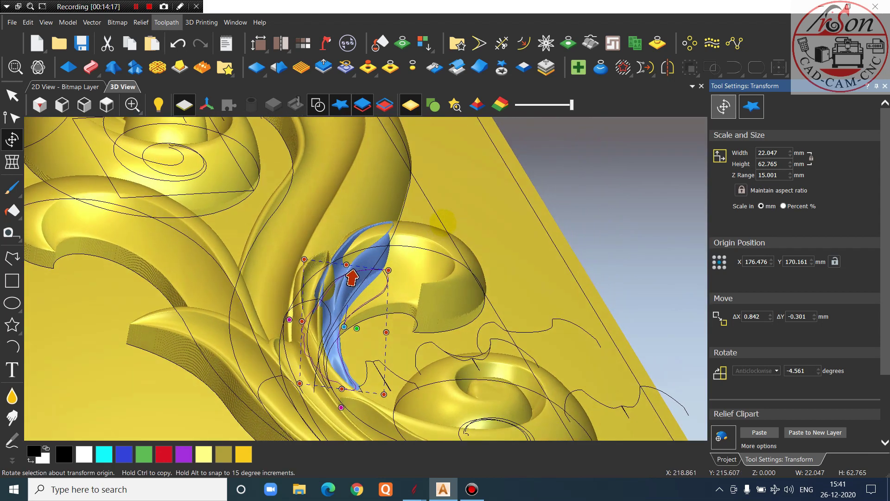
scroll(336, 301, "up", 3)
middle_click_drag(312, 301, 510, 277)
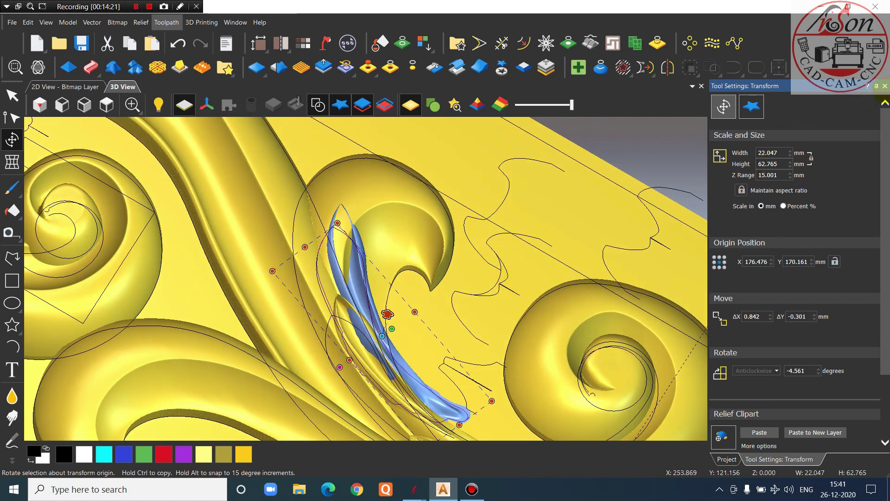
left_click(884, 86)
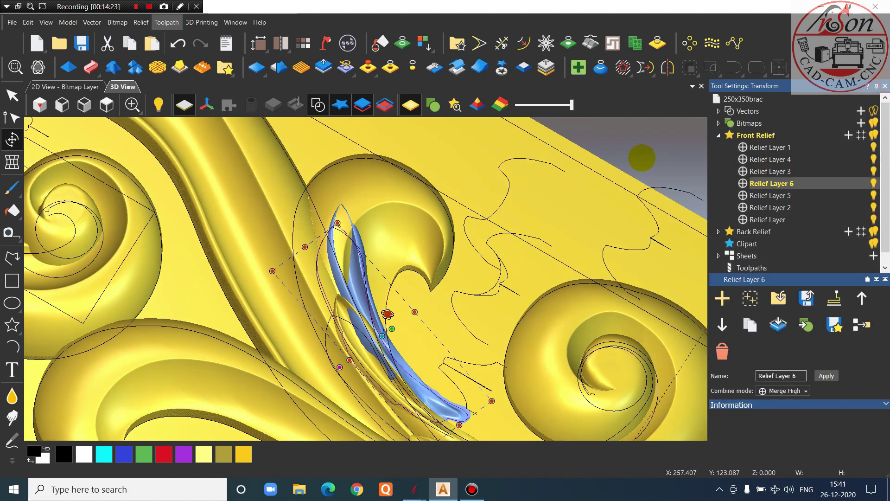
key("Delete")
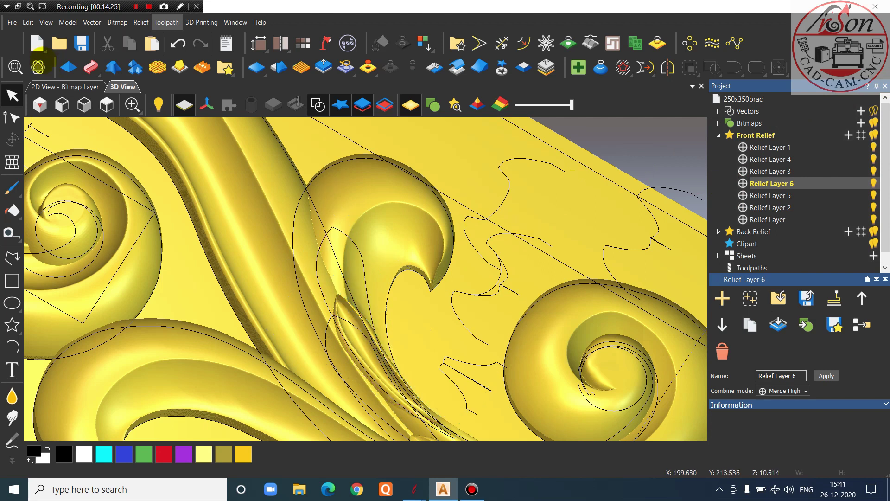
Inspect the leaf outline on the right curl from the top view, toggle Relief Layer's visibility, and make that layer active
left_click(106, 105)
scroll(377, 254, "up", 3)
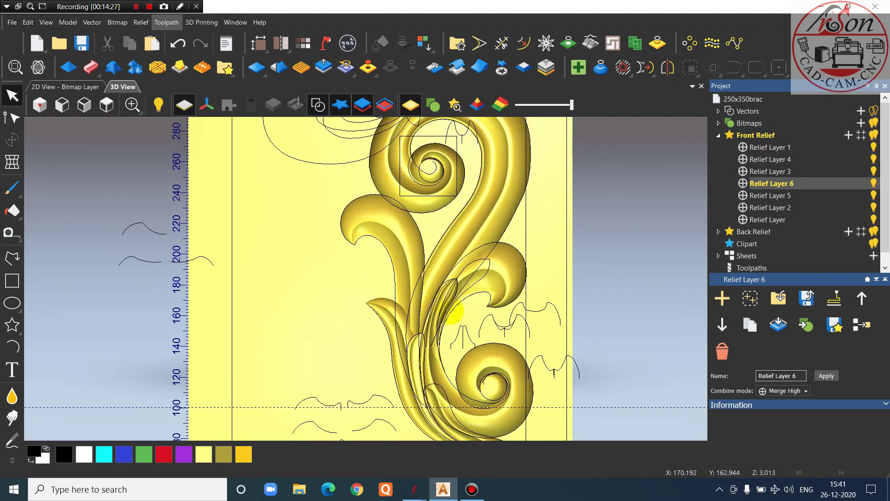
scroll(454, 313, "up", 2)
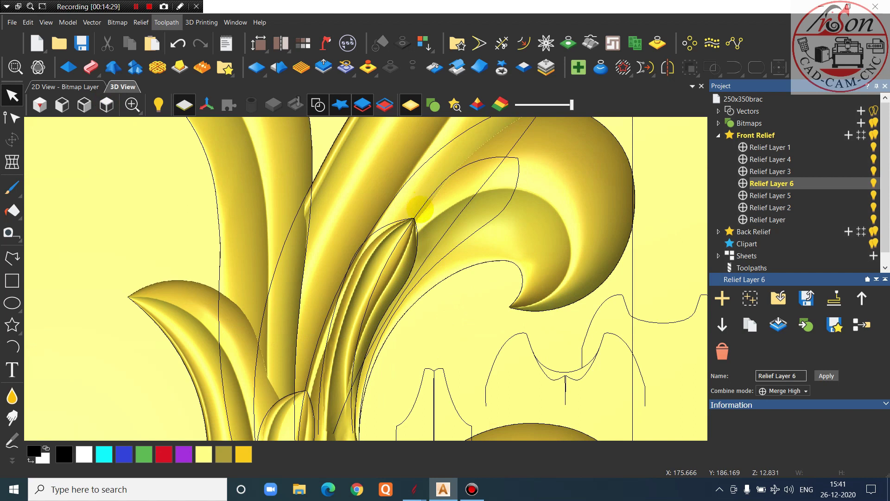
left_click(417, 208)
scroll(414, 203, "down", 1)
scroll(429, 313, "up", 1)
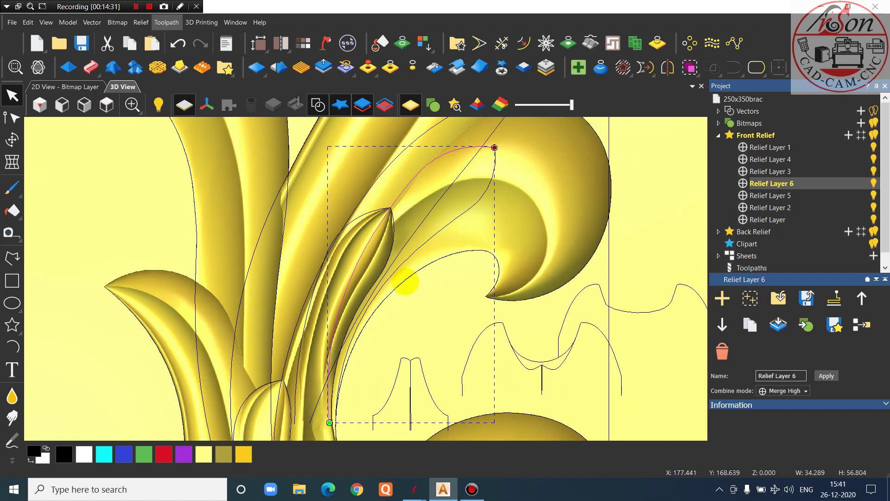
scroll(406, 278, "down", 1)
scroll(433, 216, "up", 2)
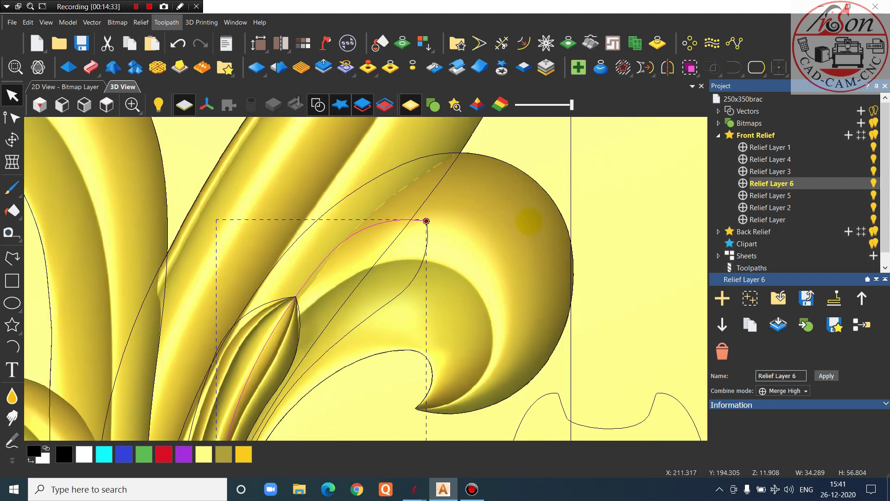
left_click(598, 186)
left_click(873, 220)
left_click(872, 220)
left_click(832, 220)
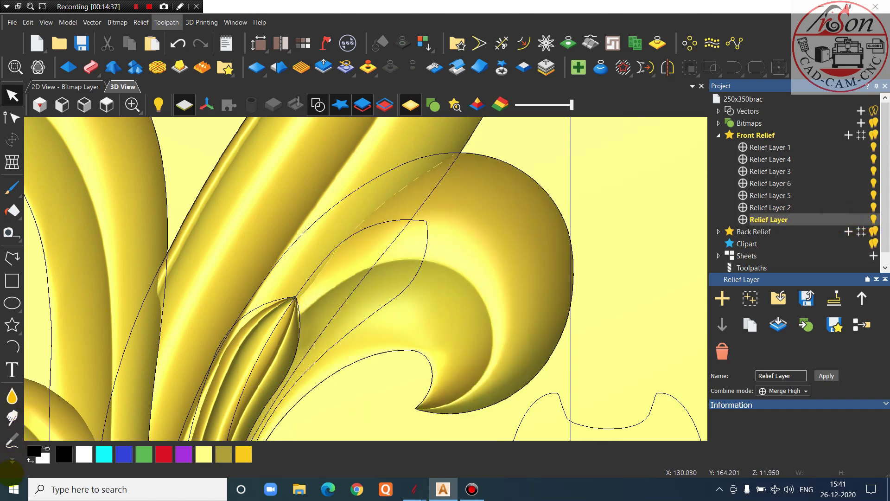
Lower the right curl's surface inside and around the leaf outline with the Eraser in Erase to Base Plane mode at 1% strength
left_click(13, 412)
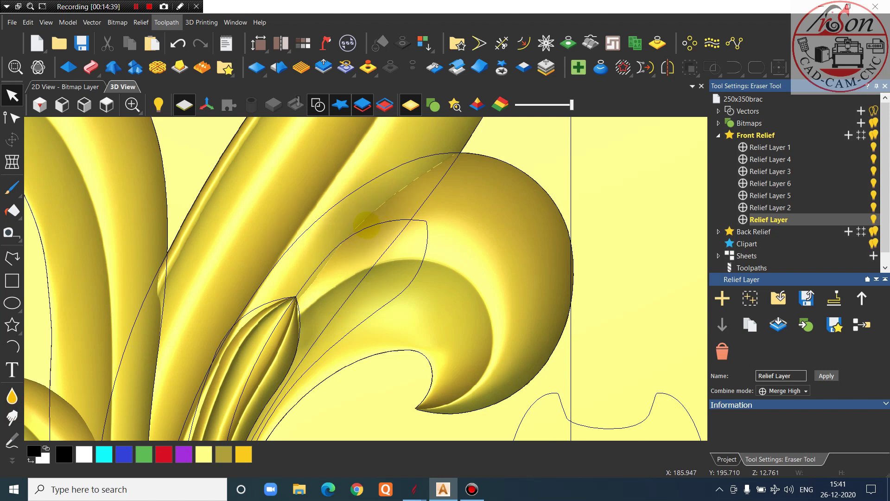
left_click(319, 286)
mouse_move(342, 273)
left_mouse_down()
mouse_move(413, 199)
mouse_move(327, 272)
mouse_move(441, 171)
mouse_move(417, 222)
left_mouse_up()
scroll(402, 360, "down", 4)
middle_click_drag(402, 360, 459, 200)
middle_click_drag(373, 214, 414, 307)
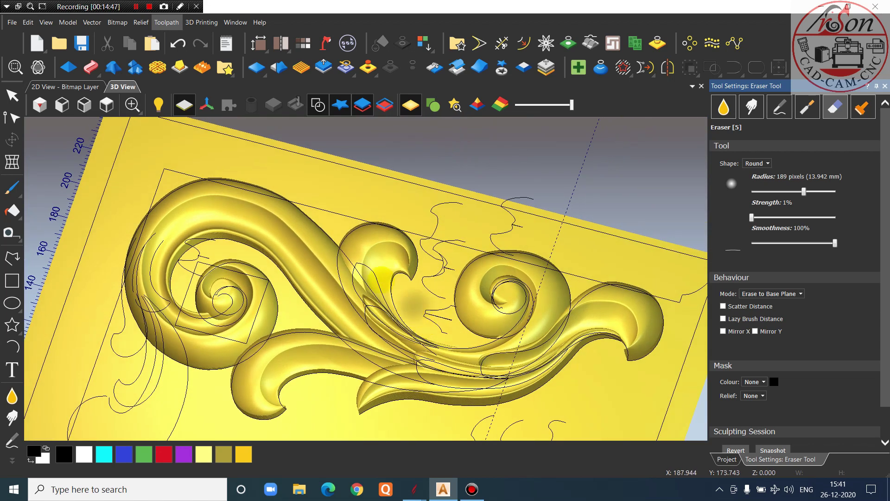
scroll(373, 278, "up", 4)
left_click_drag(351, 197, 349, 226)
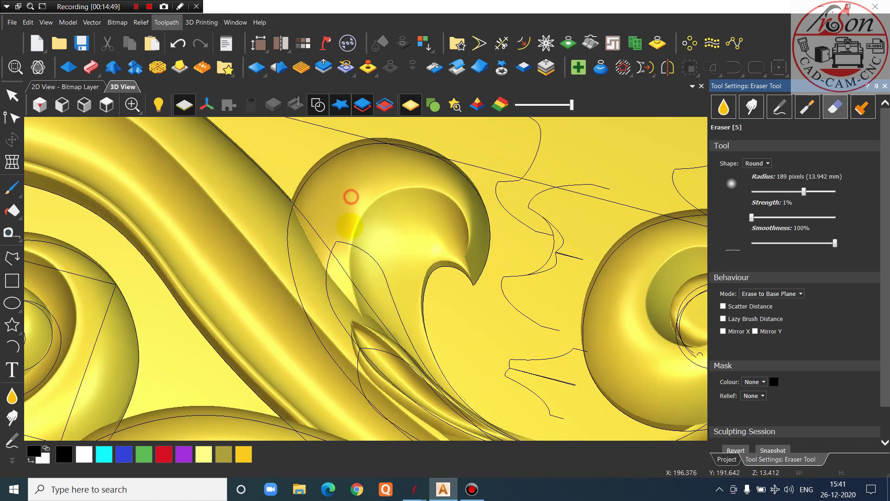
left_click(377, 276)
scroll(374, 283, "down", 4)
mouse_move(389, 362)
middle_mouse_down()
mouse_move(459, 320)
mouse_move(271, 283)
mouse_move(256, 255)
mouse_move(363, 271)
mouse_move(370, 369)
middle_mouse_up()
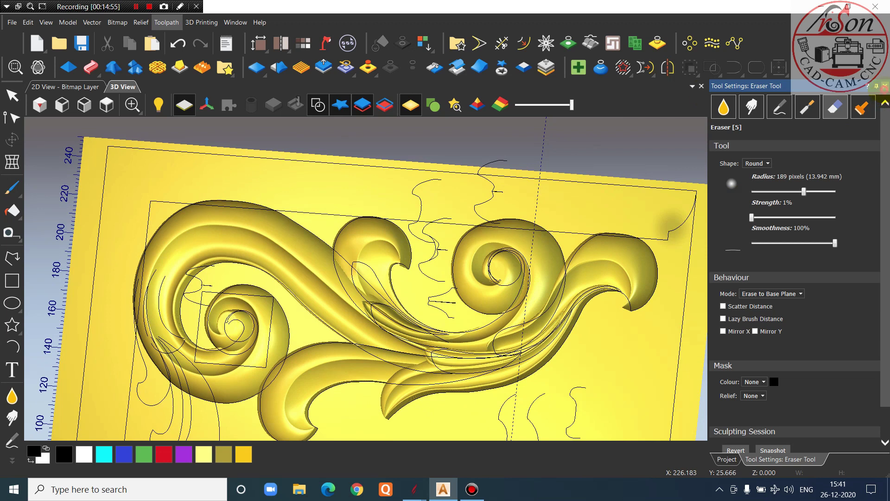
Start a Two Rail Sweep with the two edge vectors of the leaf outline on the right curl as drive rails
left_click(106, 105)
scroll(487, 278, "up", 6)
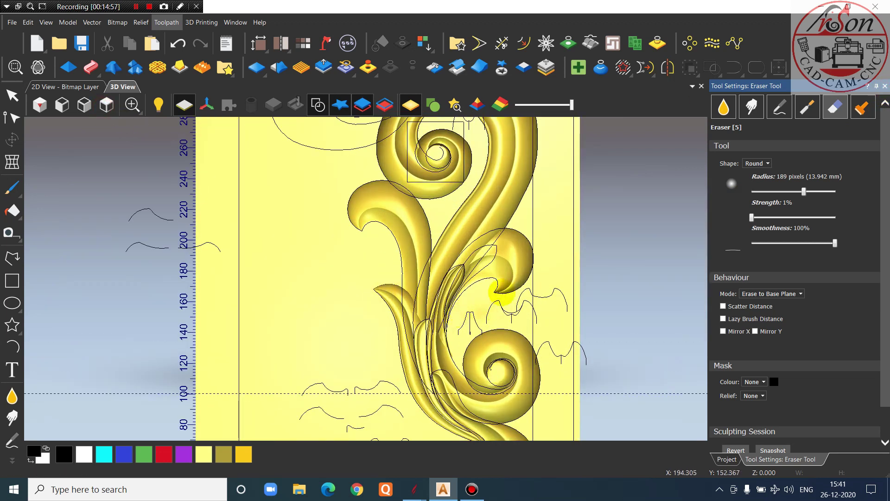
left_click(884, 86)
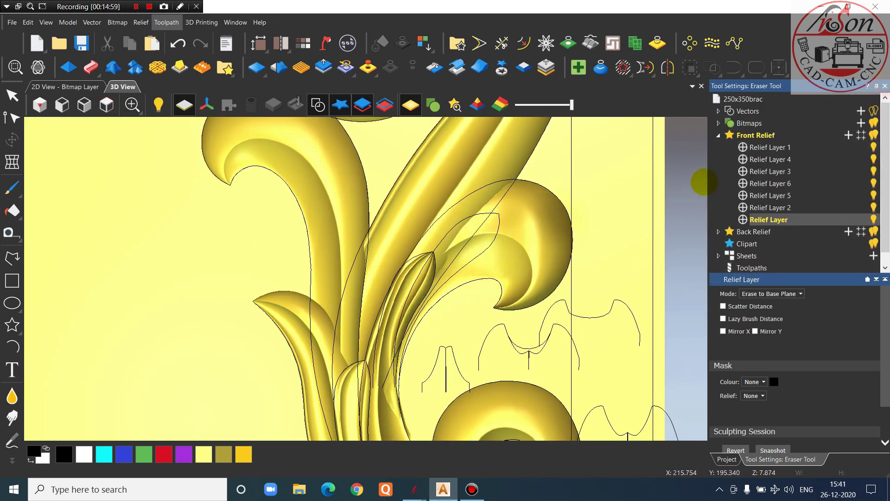
left_click(459, 222)
scroll(443, 261, "up", 3)
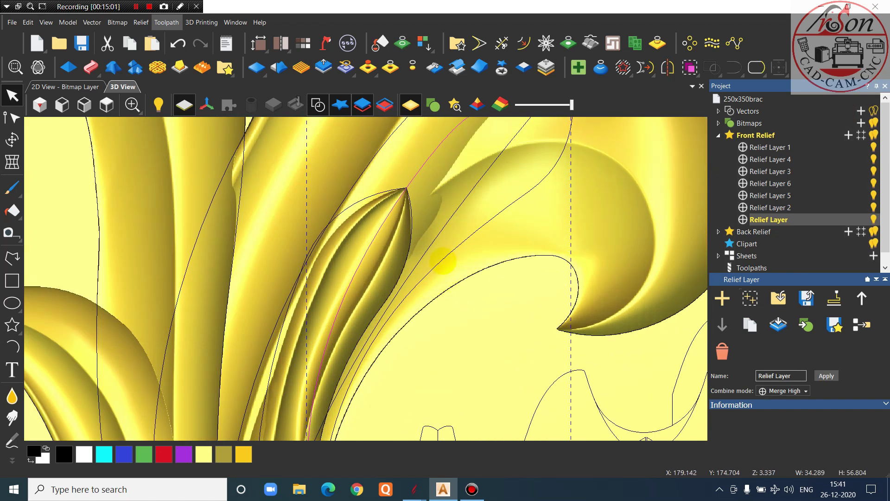
scroll(443, 259, "down", 3)
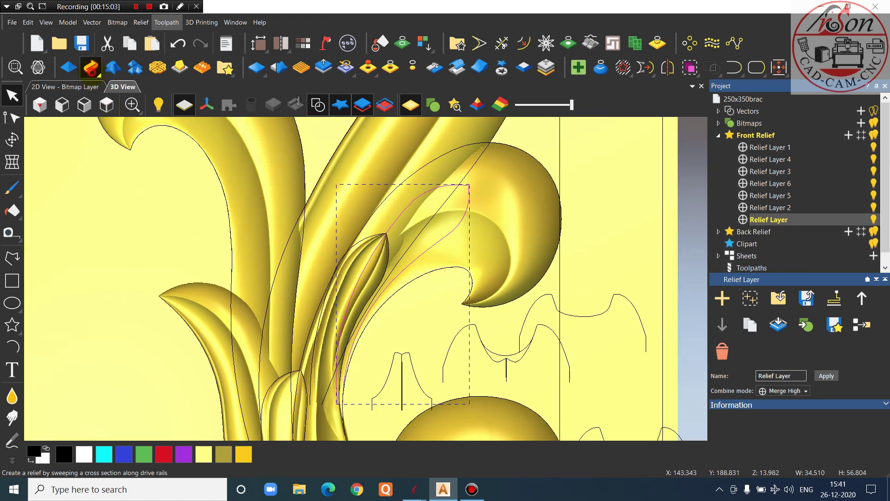
left_click(91, 69)
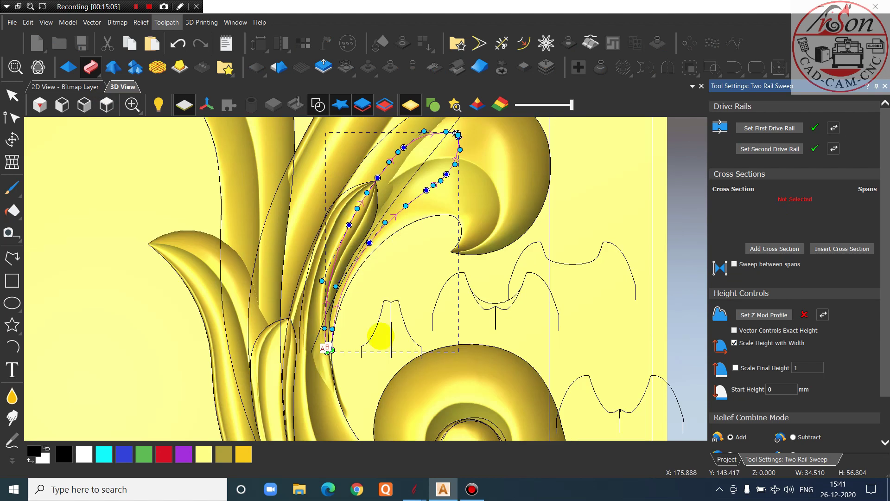
Assign the left half of the narrow profile as the first cross section, then try its right half instead
left_click(387, 303)
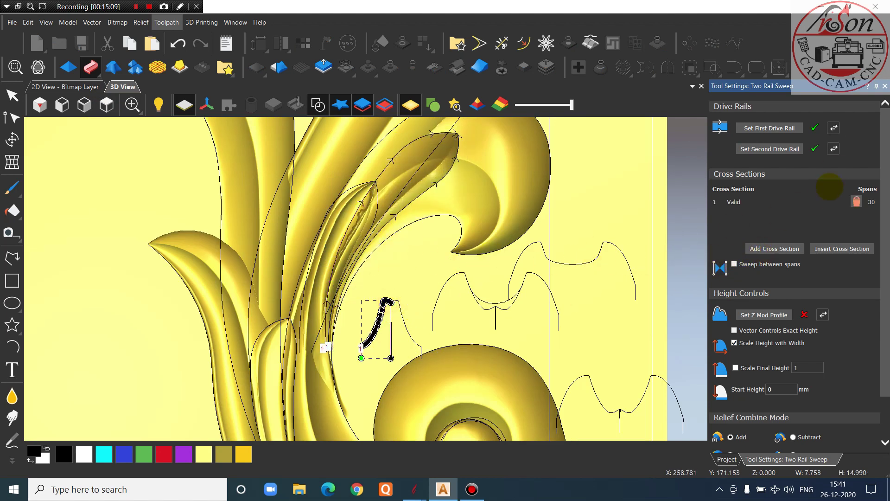
left_click_drag(411, 328, 407, 254)
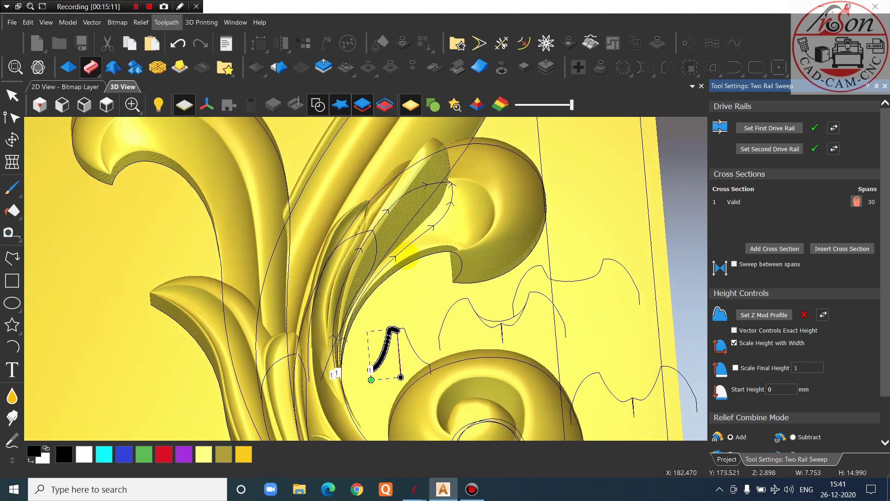
left_click(407, 334)
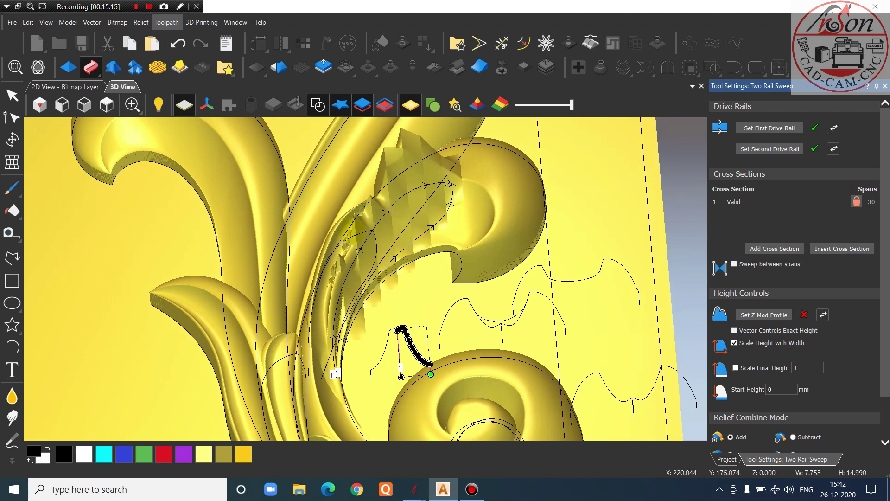
scroll(342, 260, "down", 5)
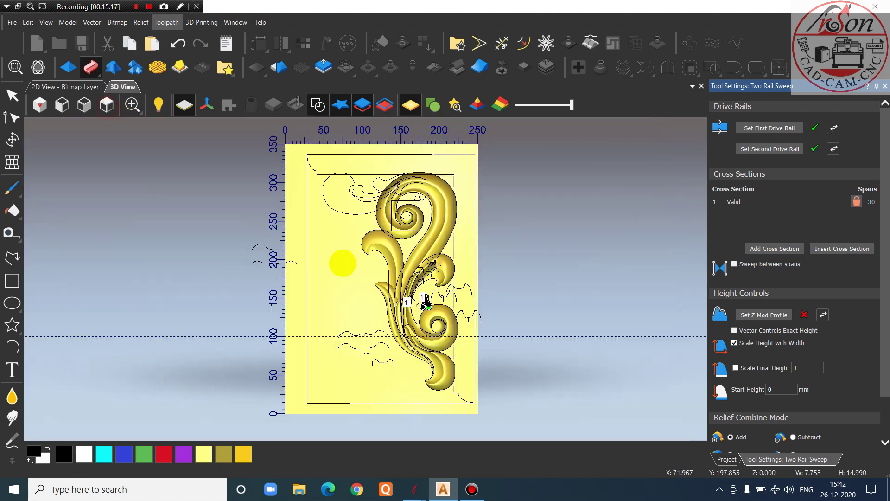
scroll(441, 308, "up", 5)
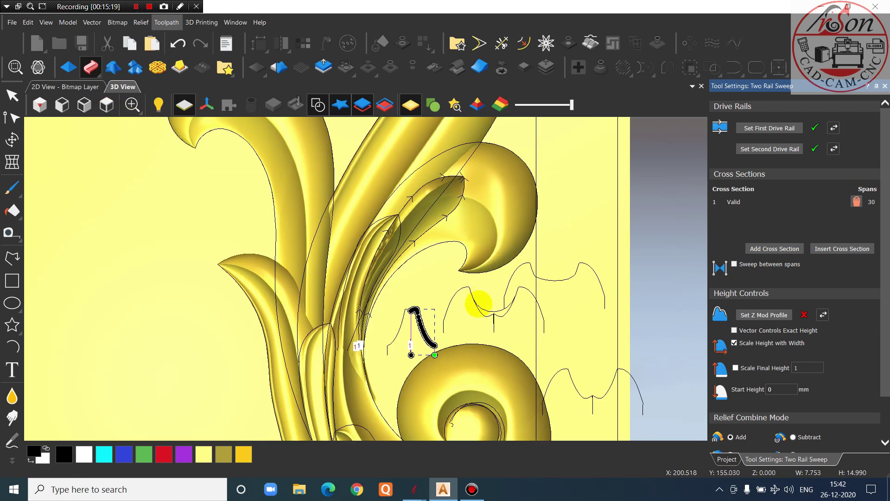
Add the wide double-humped profile with the deep dip as second cross section and the shallower-dipped one as third
left_click(478, 305)
left_click(788, 249)
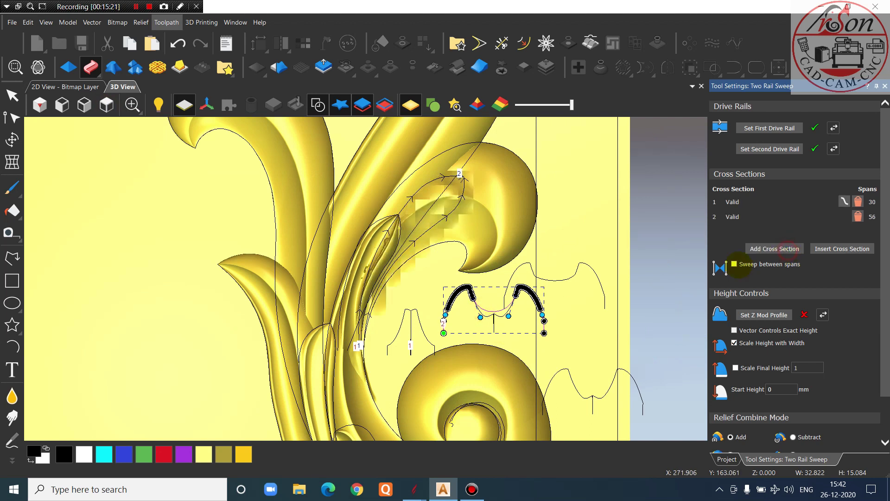
left_click(550, 280)
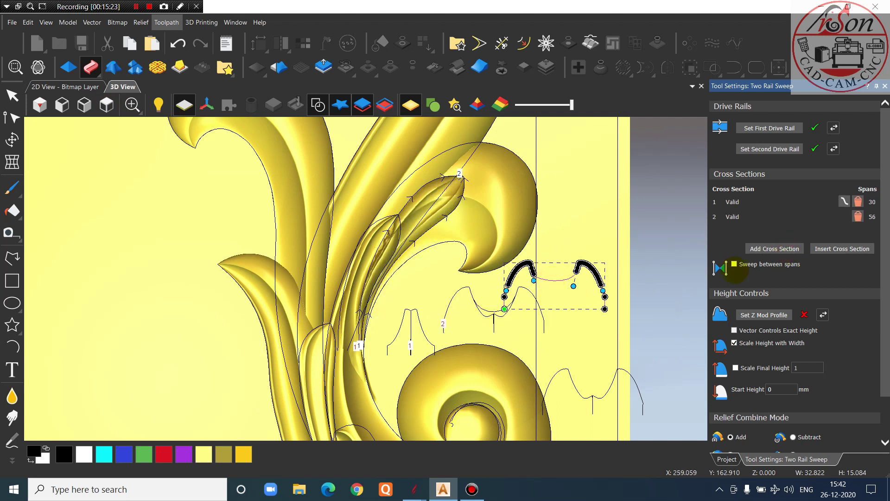
left_click(783, 249)
Set the sweep's relief combine mode to Merge High
scroll(779, 317, "down", 2)
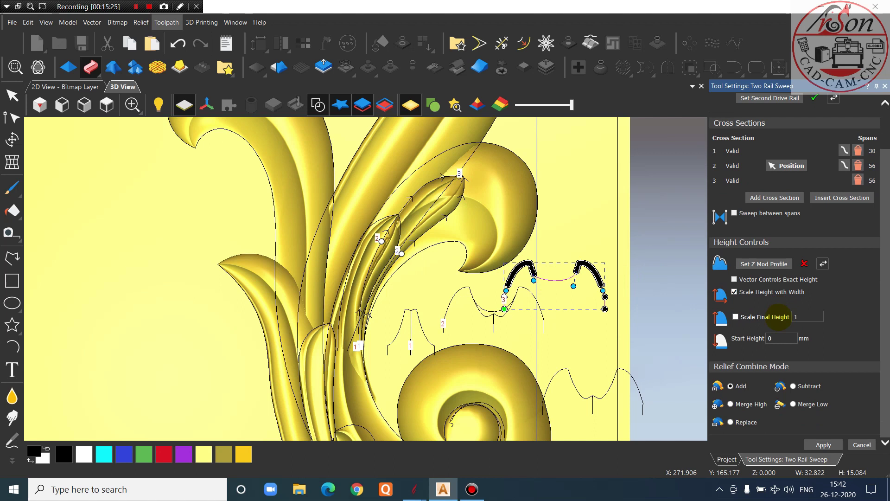
left_click(730, 386)
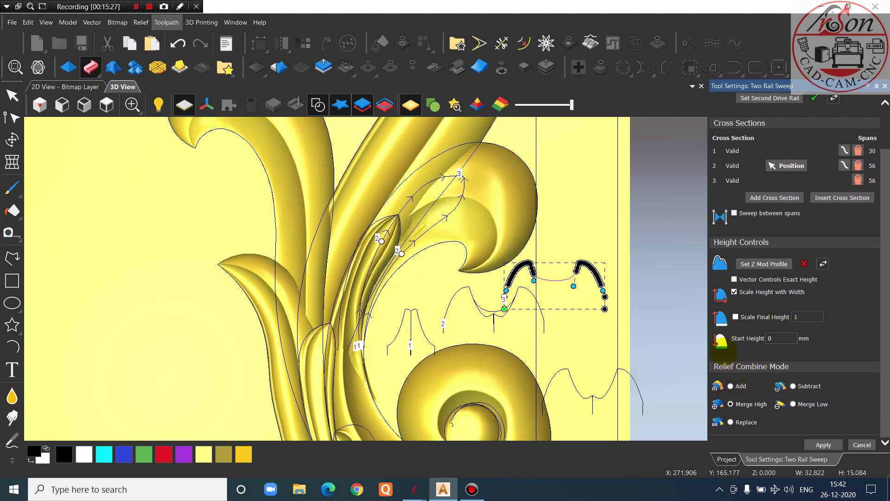
left_click_drag(844, 86, 815, 86)
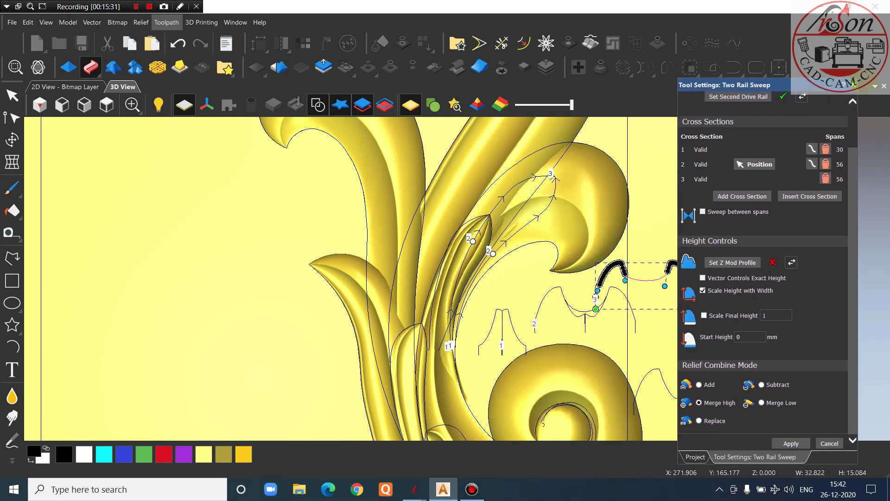
Close the sweep settings, restore the docked project panel and make Relief Layer 6 the active layer
left_click(854, 85)
left_click(227, 24)
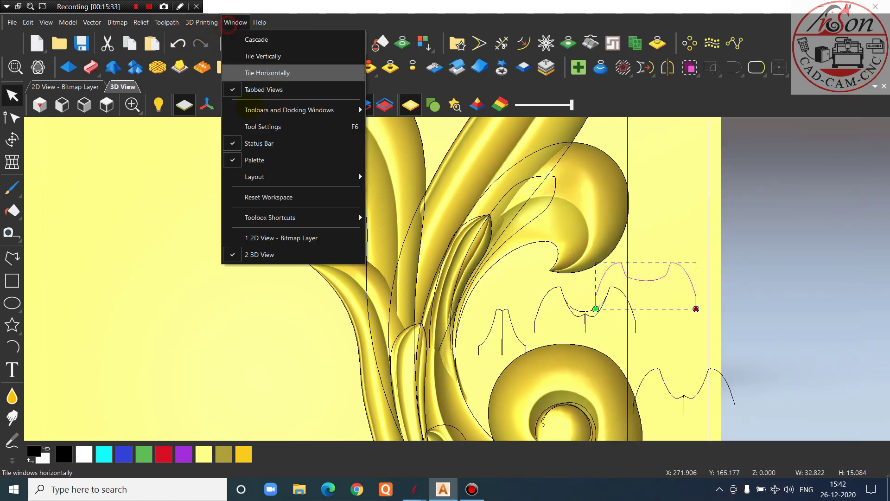
mouse_move(287, 176)
left_click(408, 211)
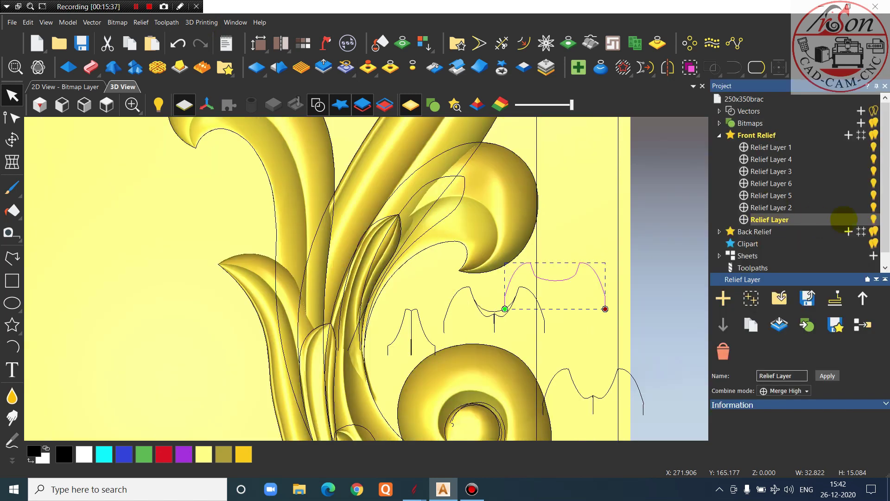
left_click(795, 184)
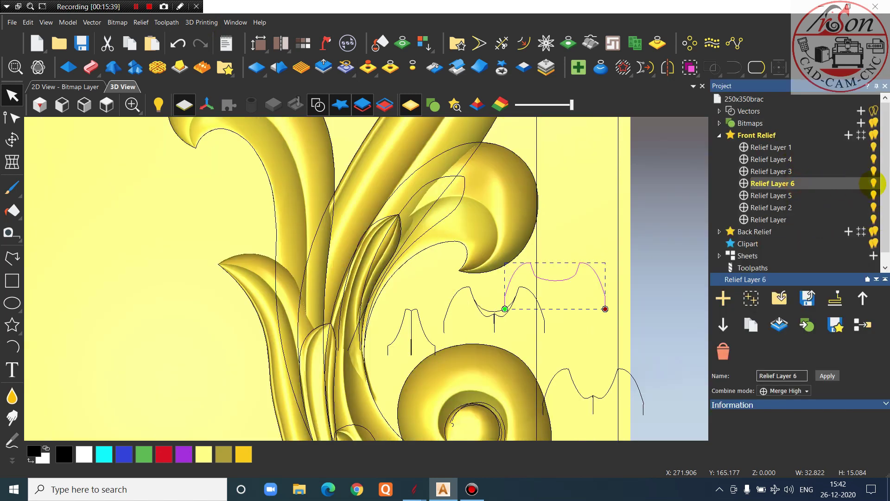
Start a Two Rail Sweep along the leaf outline's edges with the right half of the narrow profile as first cross section
left_click(429, 186)
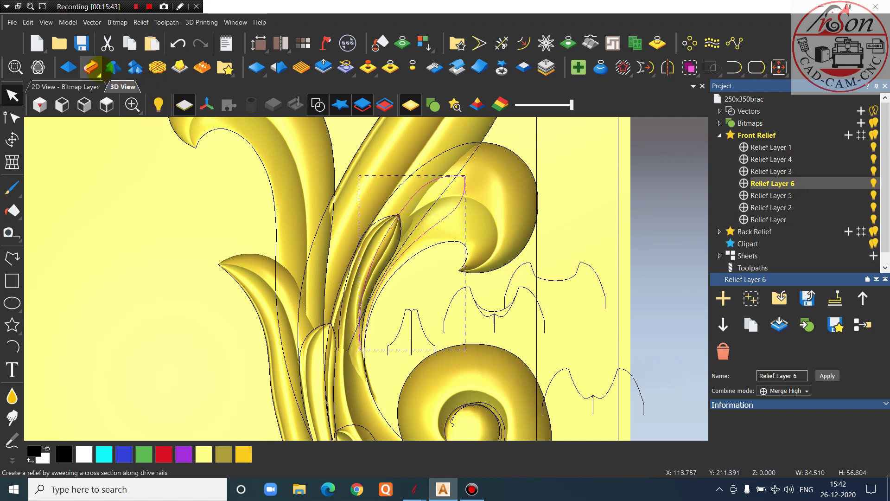
left_click(90, 67)
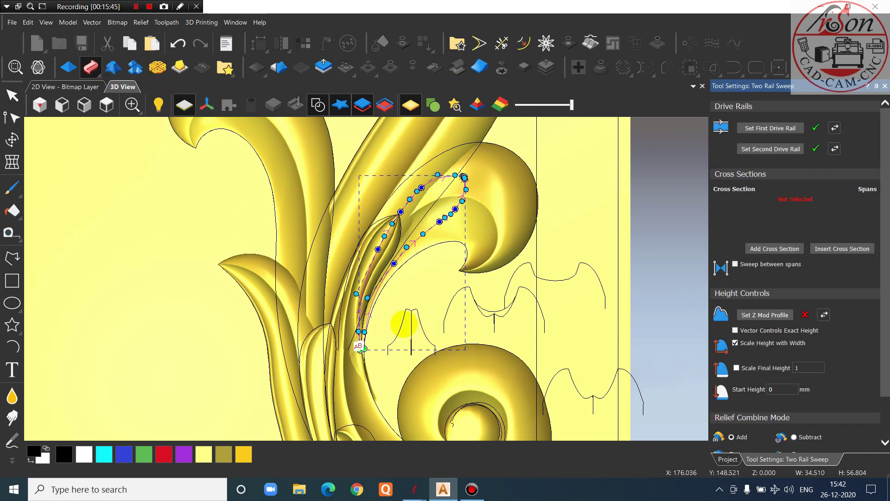
left_click(415, 310)
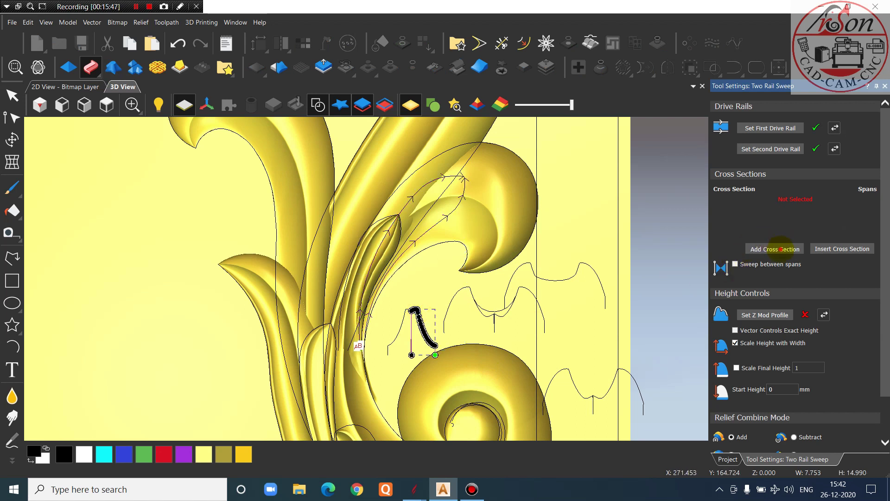
left_click(781, 249)
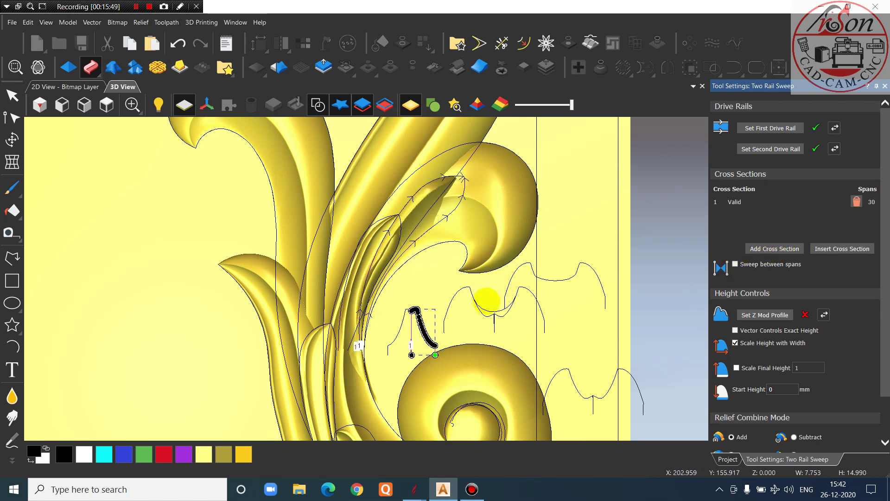
Add the double-humped profile with the deep dip as second cross section and the shallower-dipped profile as third
left_click(477, 305)
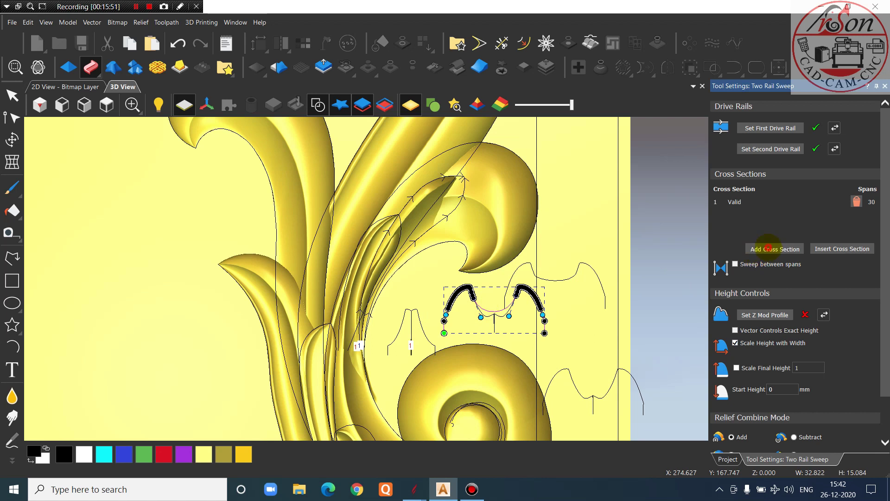
left_click(767, 249)
left_click_drag(544, 278, 591, 280)
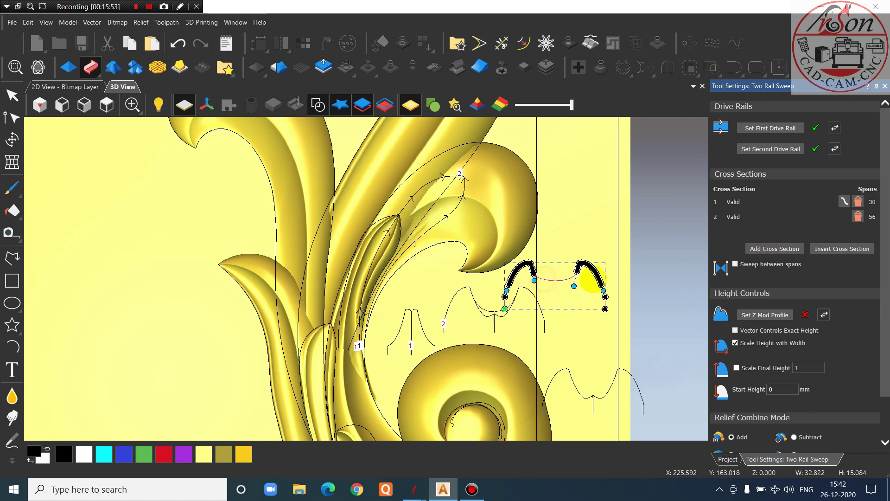
left_click(773, 249)
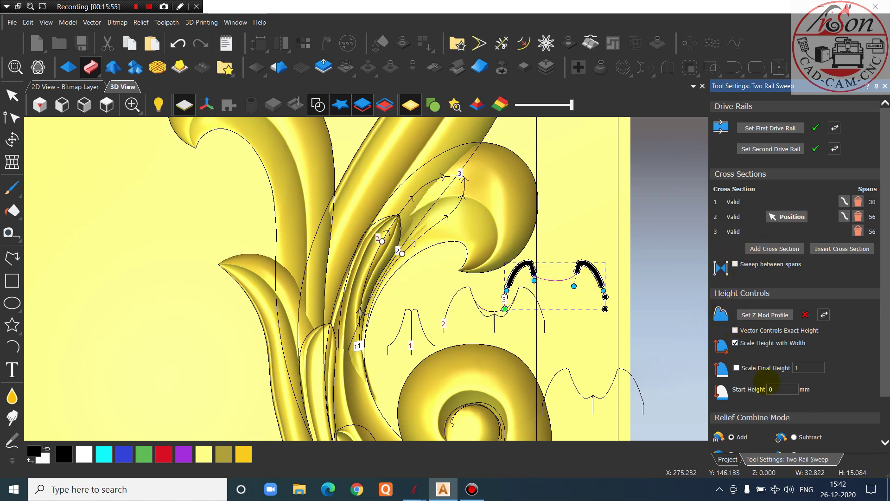
Set the sweep's start height to 5 mm and enable scaling of its final height to 10
type("5")
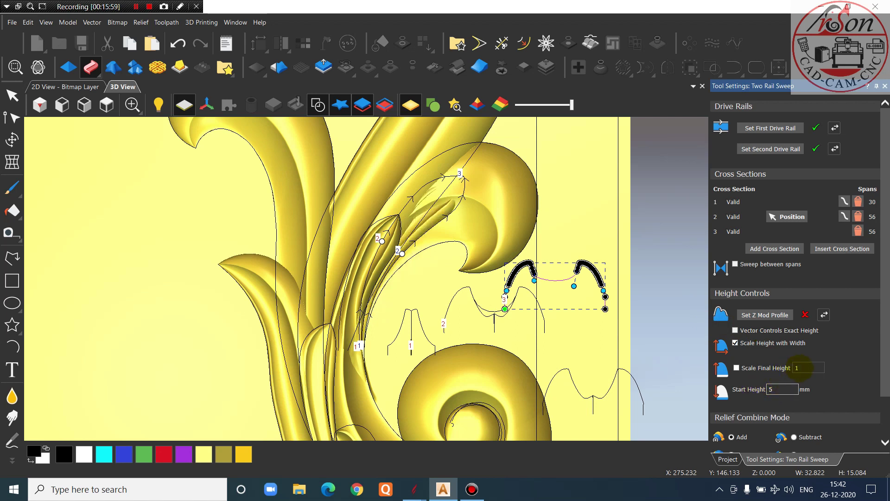
left_click(735, 366)
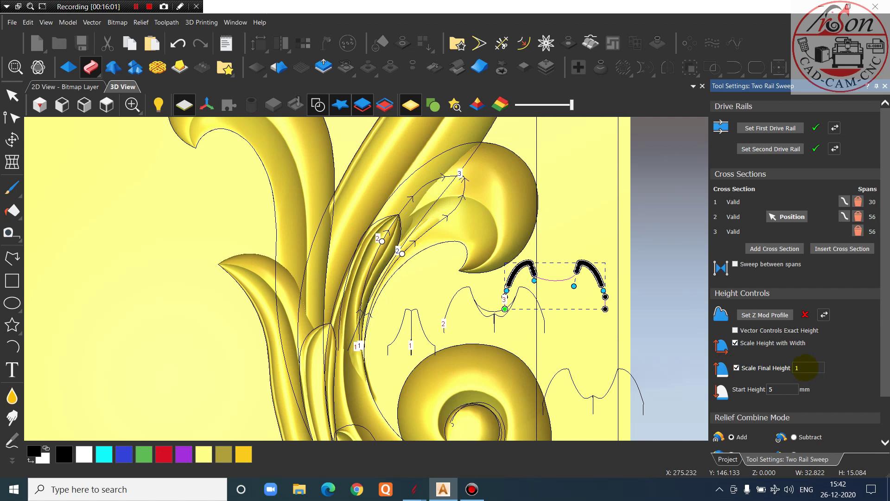
key("Return")
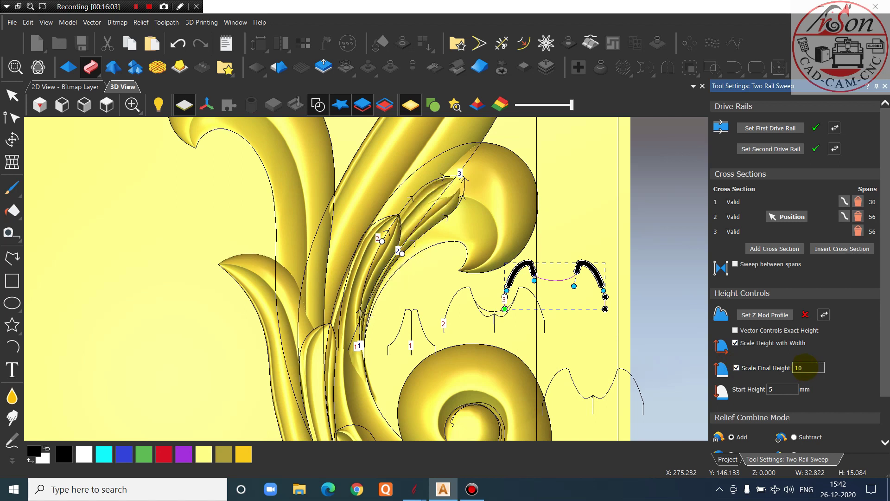
Set the sweep's relief combine mode to Merge High and apply it to build the leaf on Relief Layer 6
middle_click_drag(436, 261, 456, 220)
scroll(451, 220, "up", 1)
left_click_drag(442, 268, 518, 319)
scroll(819, 403, "down", 2)
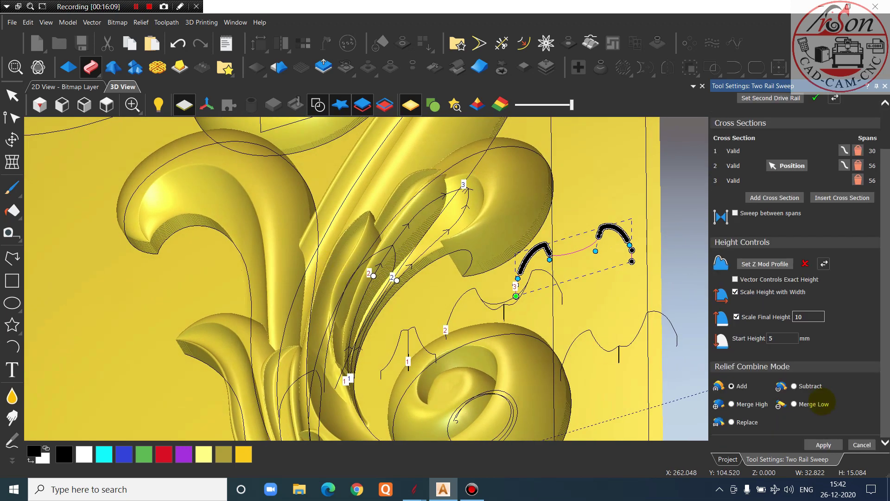
left_click(731, 404)
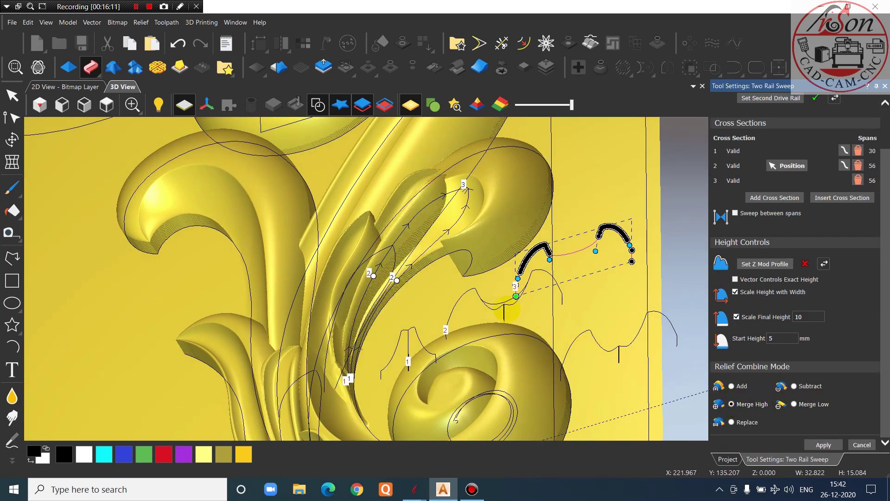
scroll(370, 276, "up", 5)
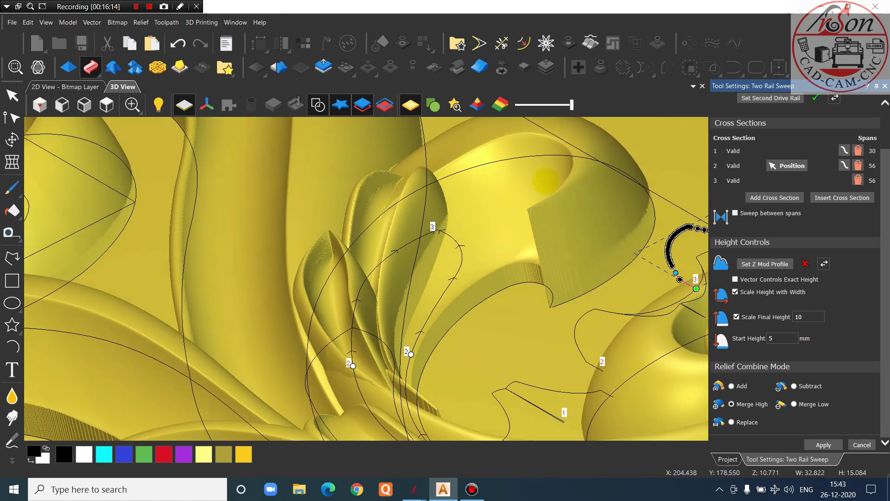
scroll(552, 231, "down", 3)
left_click_drag(558, 282, 549, 318)
scroll(547, 315, "down", 1)
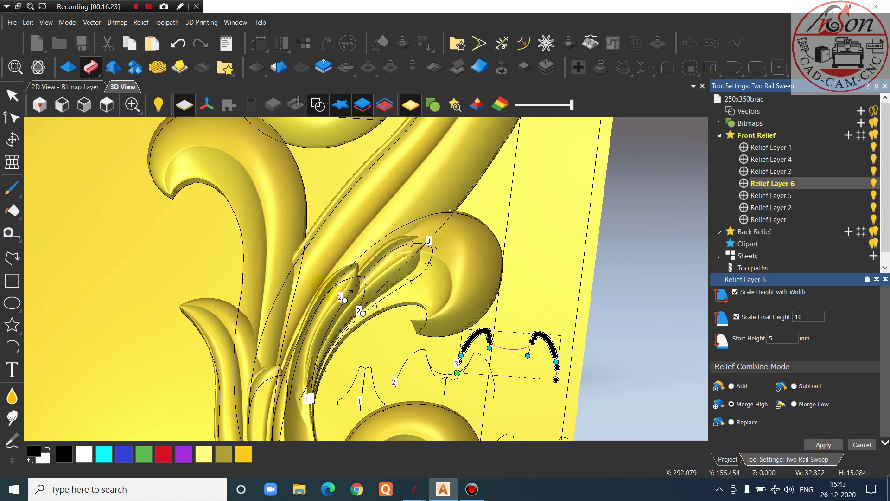
Hide the vectors and toggle Relief Layer 6's visibility off and on to check the new leaf
left_click(318, 105)
left_click_drag(397, 408, 293, 231)
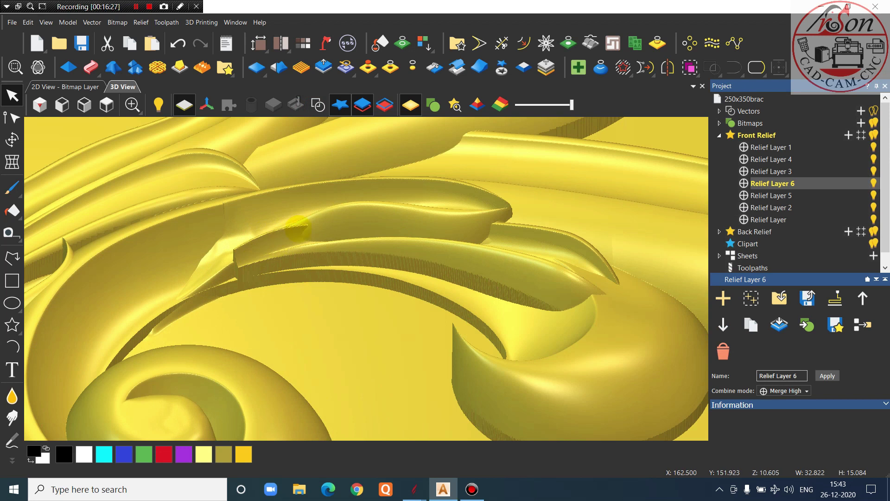
left_click(870, 183)
left_click(871, 183)
scroll(308, 246, "down", 2)
left_click_drag(286, 281, 139, 308)
Erase the raised step at the new leaf's base on Relief Layer 6 with the sculpting eraser
left_click(12, 459)
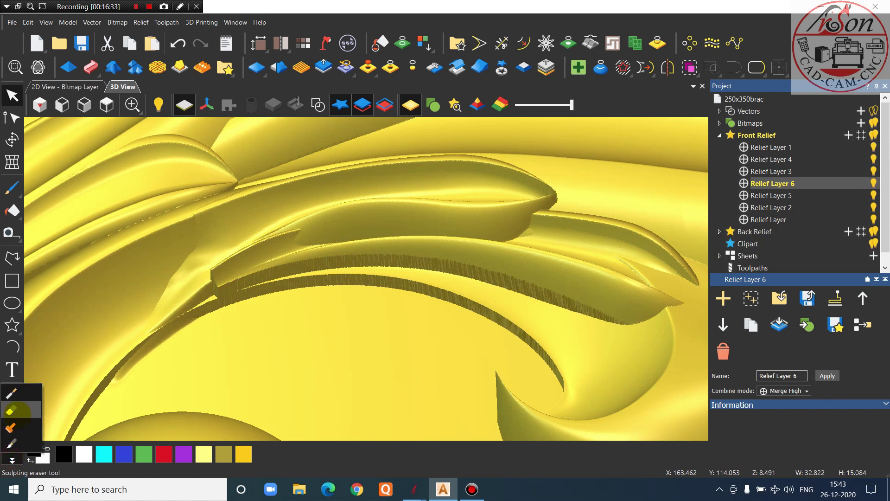
left_click(13, 410)
scroll(302, 333, "down", 2)
middle_click_drag(271, 292, 277, 289)
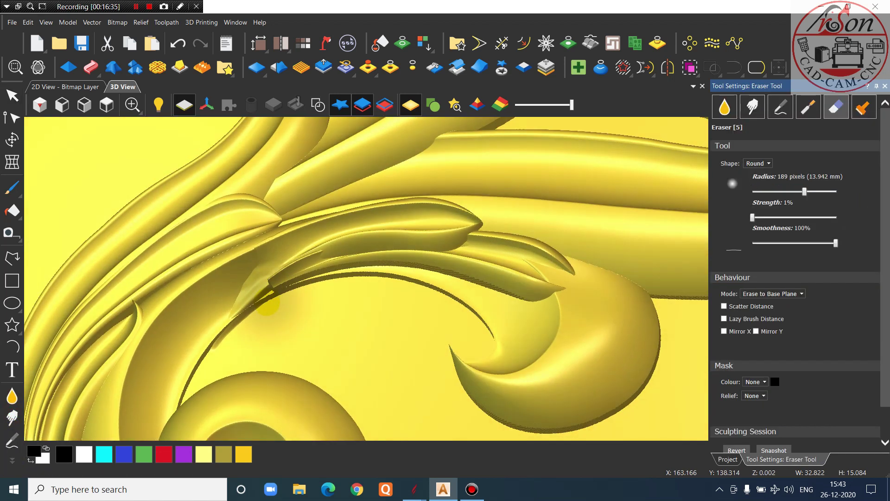
left_click_drag(258, 315, 282, 293)
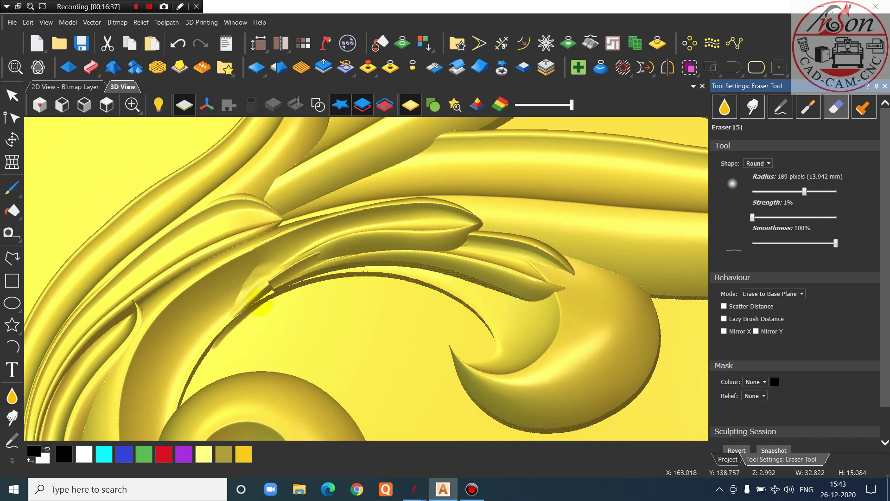
scroll(271, 278, "up", 3)
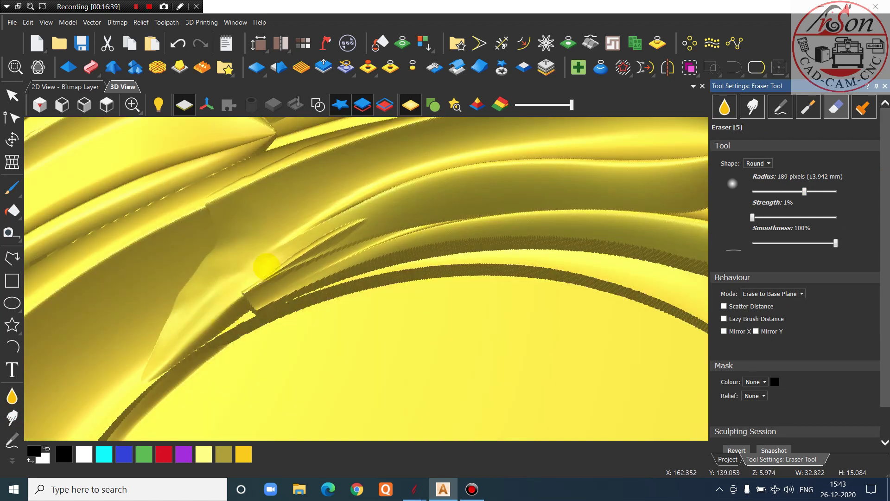
scroll(276, 256, "down", 3)
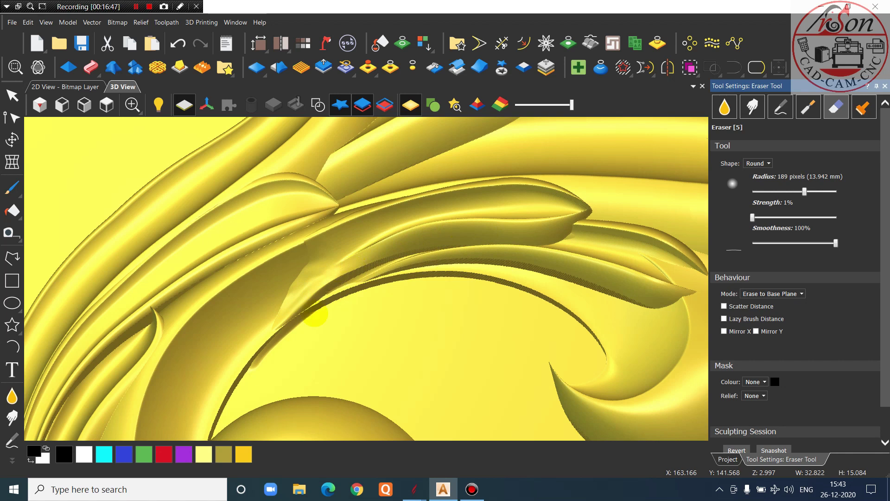
Examine the blended leaf base and the right curl from several angles, then leave the eraser
scroll(333, 320, "down", 3)
scroll(391, 291, "up", 5)
scroll(284, 354, "down", 2)
middle_click_drag(277, 414, 481, 371)
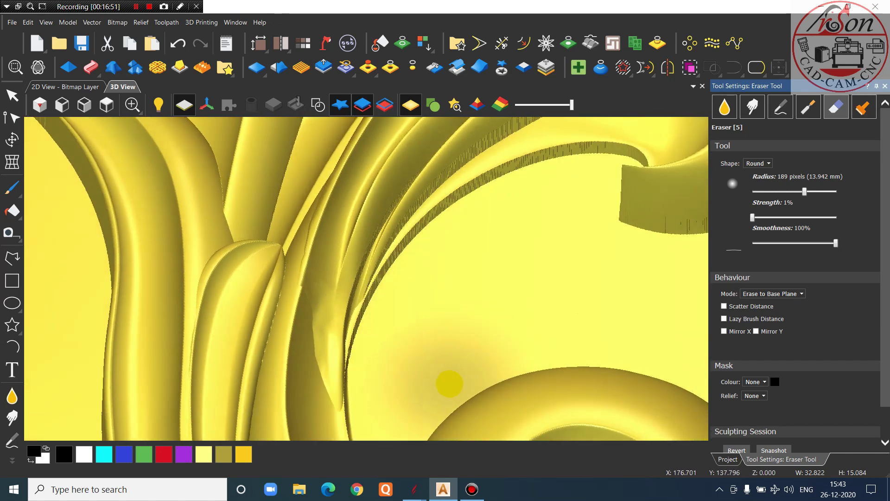
scroll(396, 313, "down", 3)
scroll(434, 295, "down", 1)
middle_click_drag(479, 298, 474, 374)
scroll(468, 223, "up", 2)
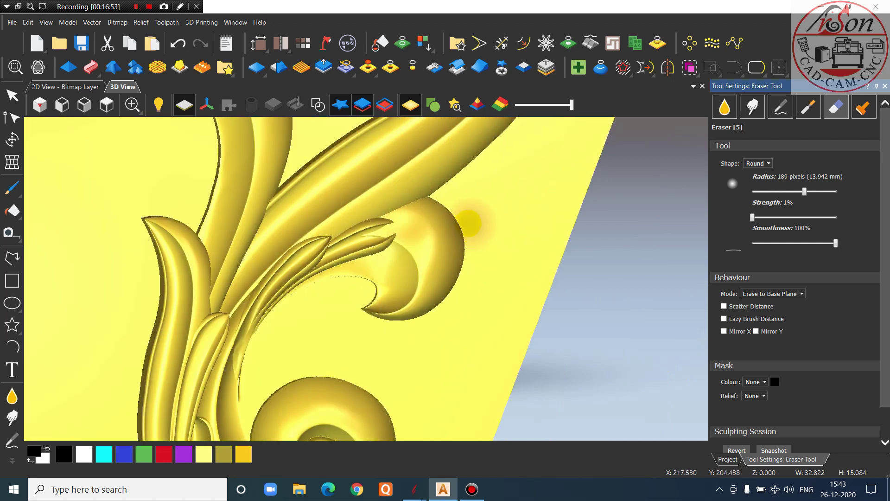
left_click(106, 105)
scroll(437, 265, "up", 2)
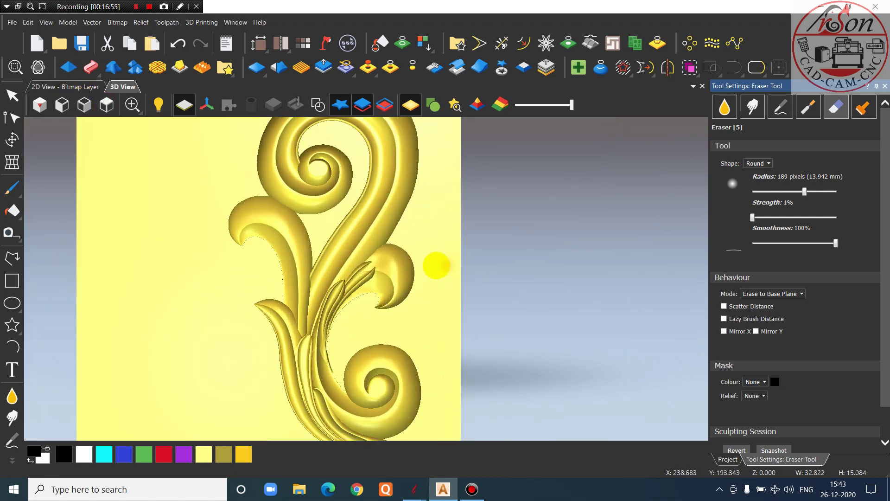
scroll(436, 265, "up", 3)
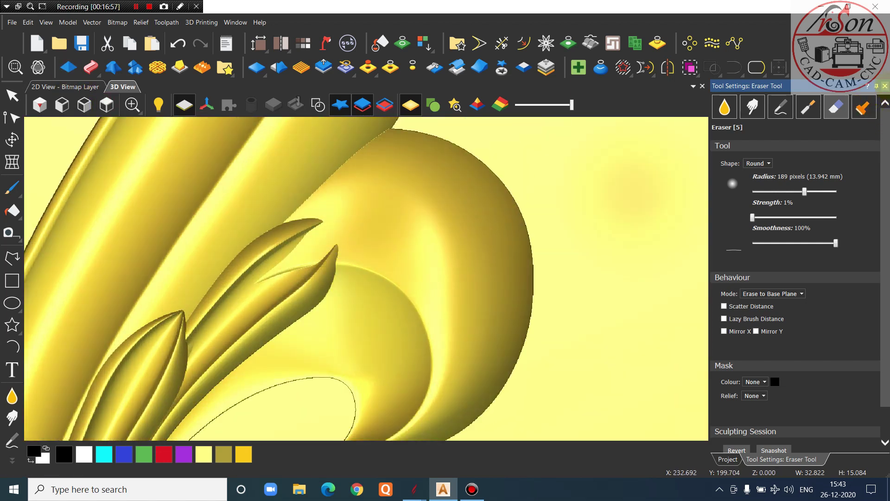
key("Escape")
Activate the bottommost front layer, Relief Layer, and erase the curl surface protruding through the new leaf's tip with the sculpting eraser
scroll(377, 249, "up", 3)
left_click_drag(331, 302, 494, 237)
scroll(374, 261, "down", 3)
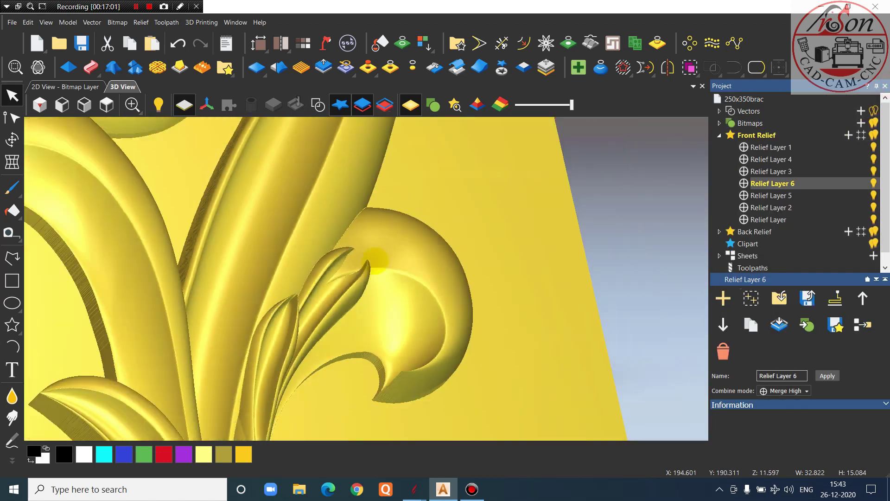
left_click_drag(375, 261, 254, 292)
scroll(255, 294, "up", 1)
left_click(11, 461)
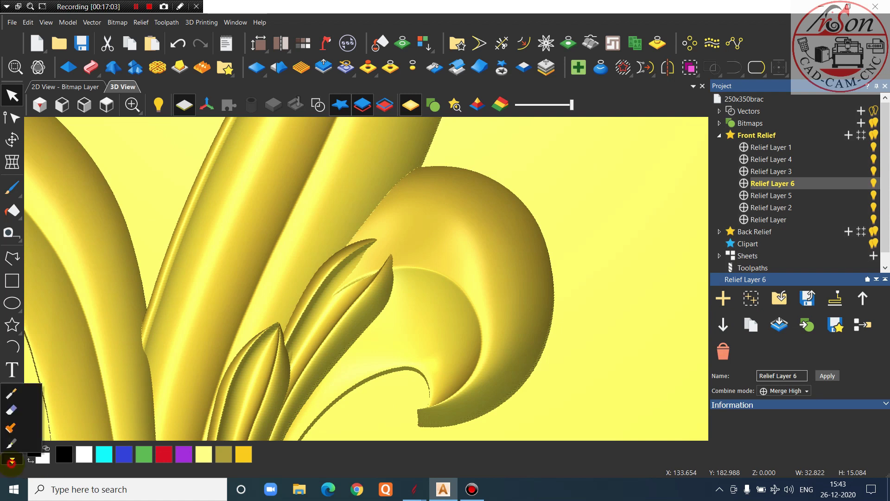
left_click(769, 219)
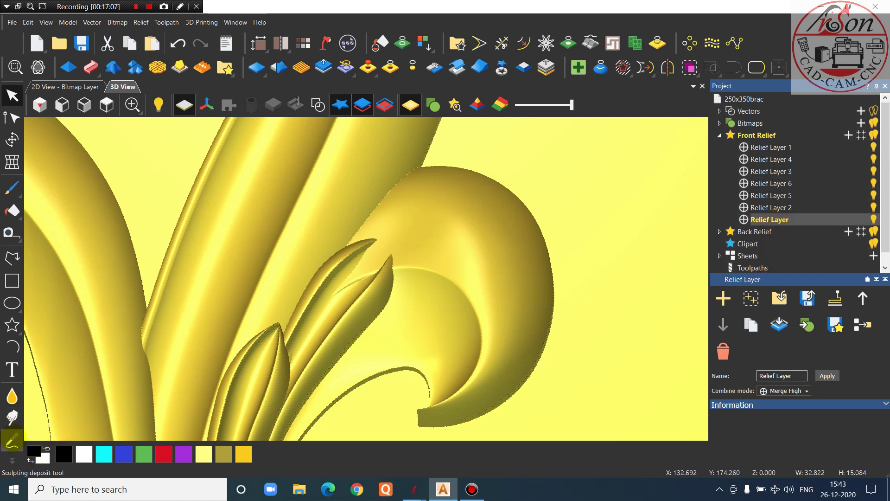
left_click(12, 460)
left_click(11, 409)
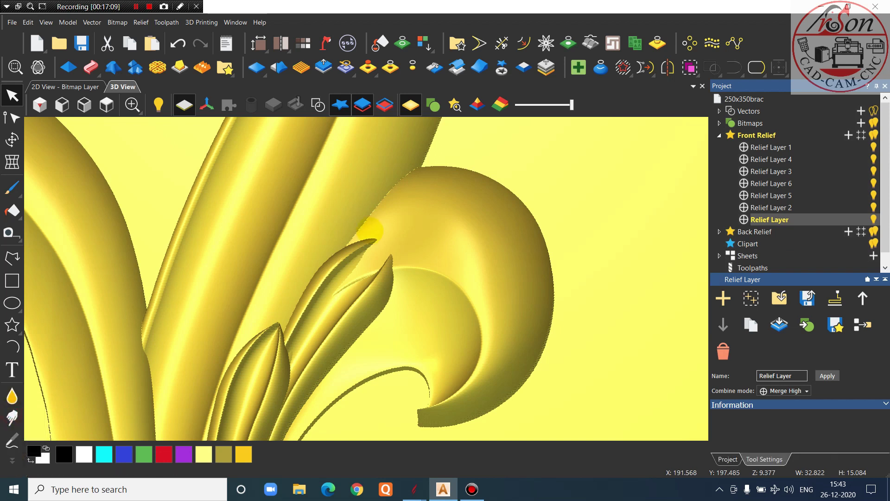
mouse_move(351, 285)
left_mouse_down()
mouse_move(334, 298)
mouse_move(347, 274)
left_mouse_up()
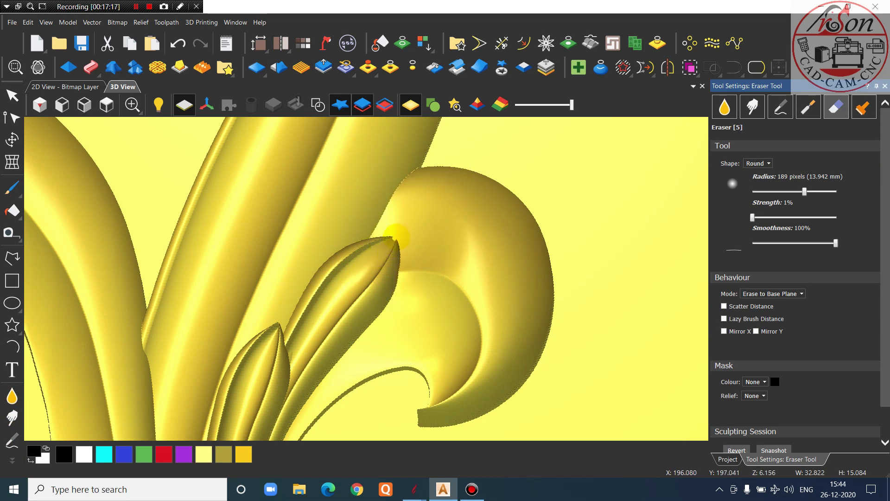
Examine the new leaf's tip, the lowered curl surface and the rest of the bracket from several angles
scroll(382, 218, "down", 3)
middle_click_drag(379, 380, 265, 275)
scroll(371, 280, "down", 1)
scroll(479, 271, "up", 6)
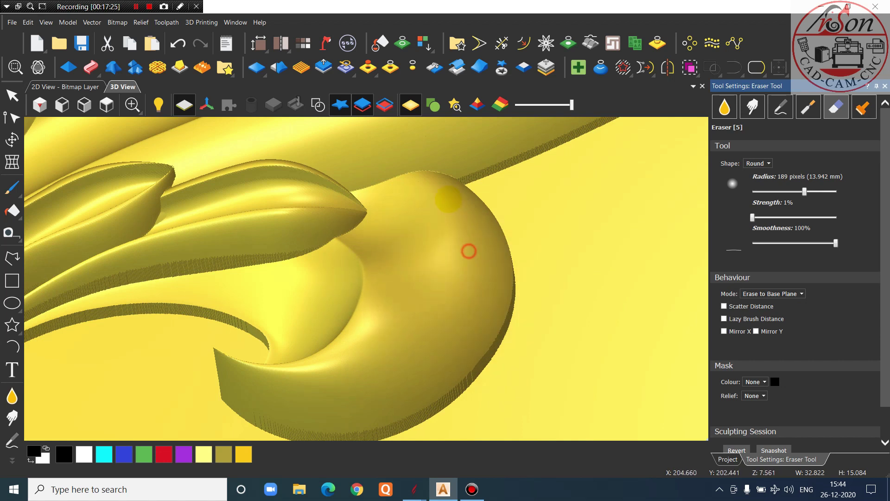
scroll(528, 281, "down", 5)
middle_click_drag(528, 292, 589, 196)
scroll(431, 197, "down", 4)
middle_click_drag(430, 197, 433, 318)
scroll(380, 306, "up", 5)
left_click(304, 273)
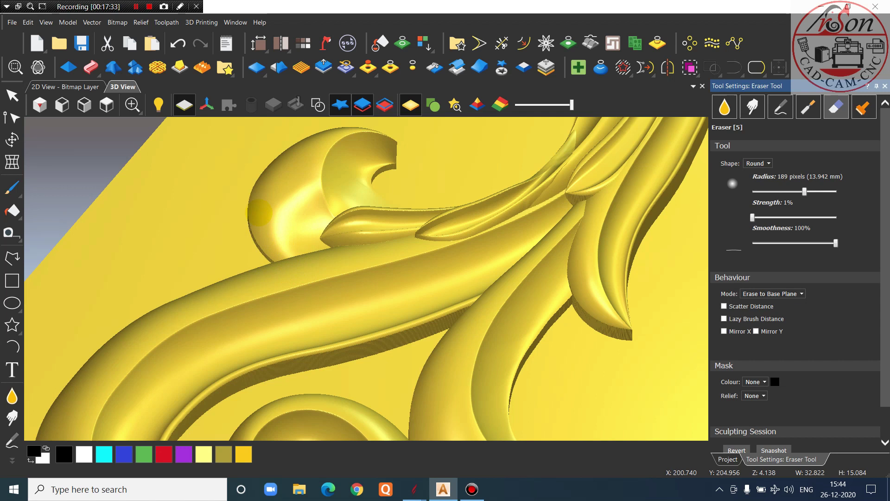
middle_click_drag(247, 337, 471, 244)
middle_click_drag(402, 273, 306, 301)
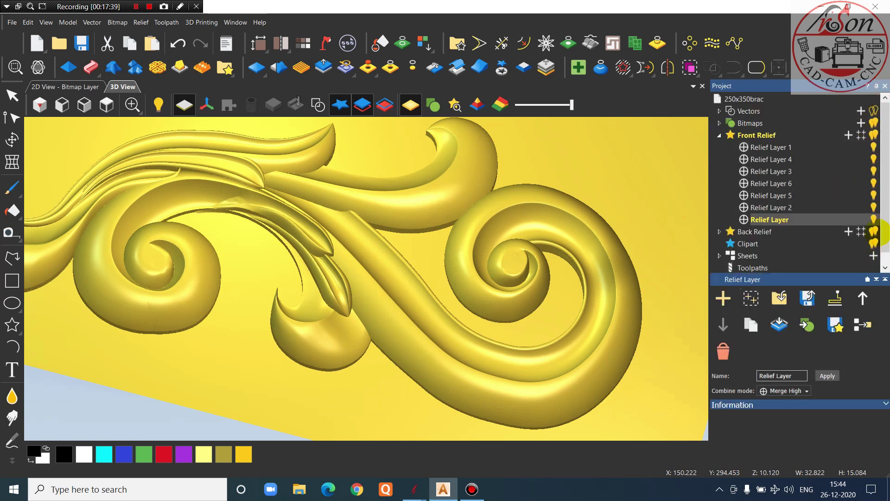
Undo the curl and leaf-base erasing and the small leaf's last sweep, and reopen its two rail sweep settings
left_click(874, 219)
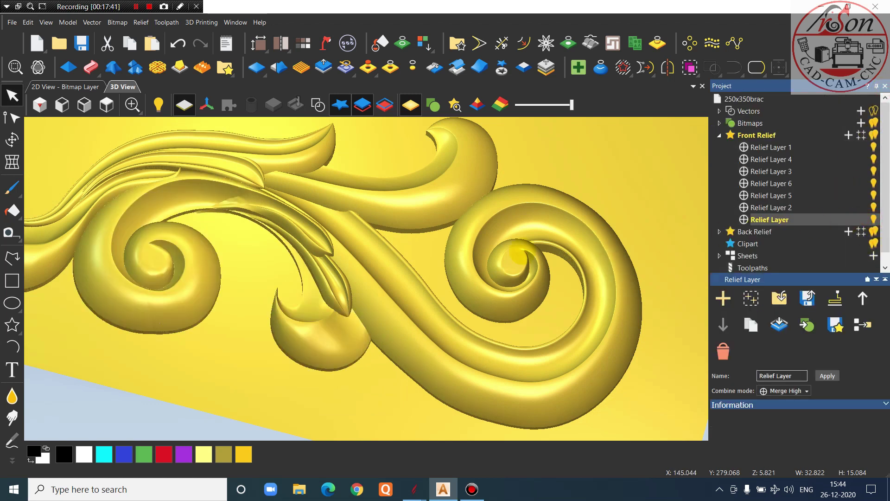
left_click(178, 43)
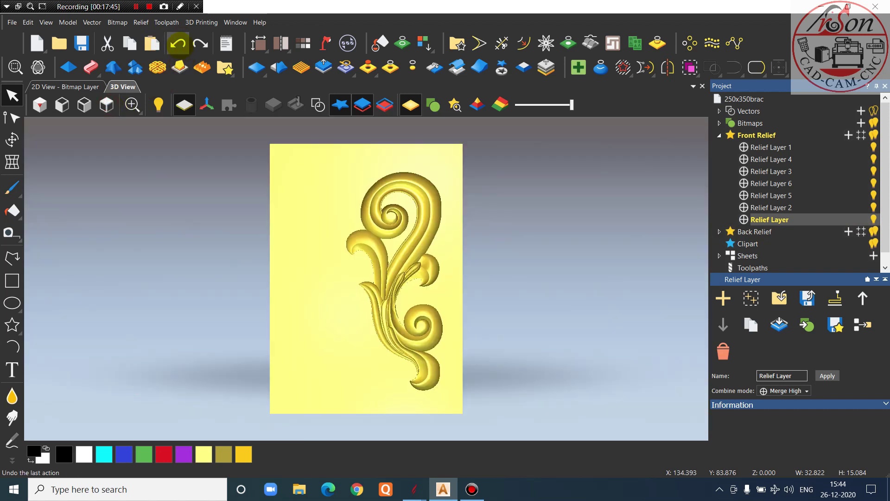
left_click(178, 44)
left_click(179, 44)
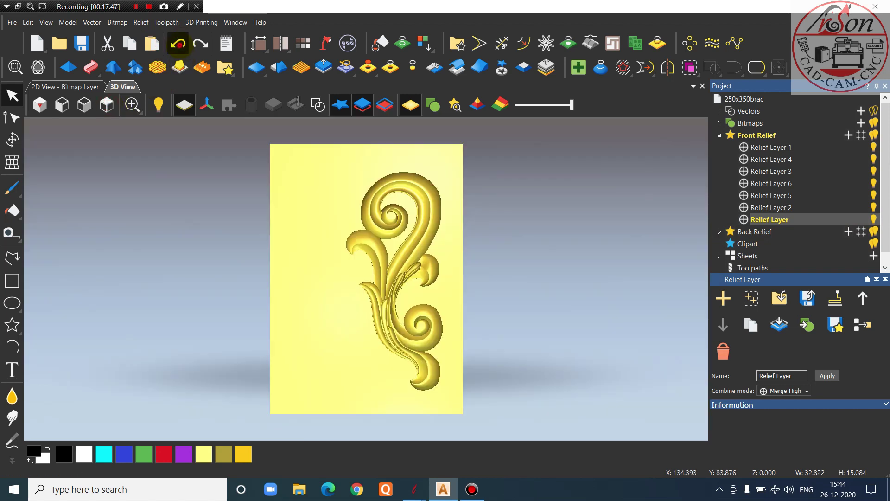
scroll(421, 270, "up", 5)
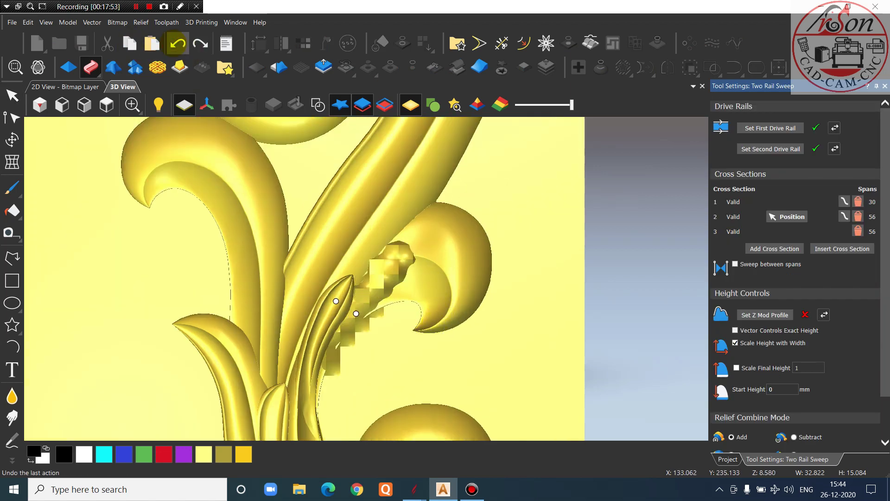
Set the leaf sweep's Scale Final Height to 8 and Start Height to 7 mm, and turn off Scale Height with Width
left_click_drag(353, 398, 573, 356)
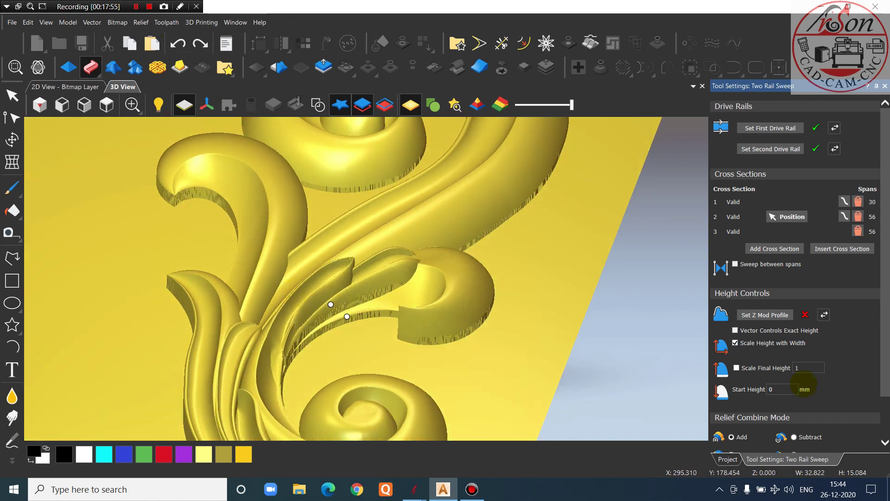
left_click(736, 367)
left_click(804, 370)
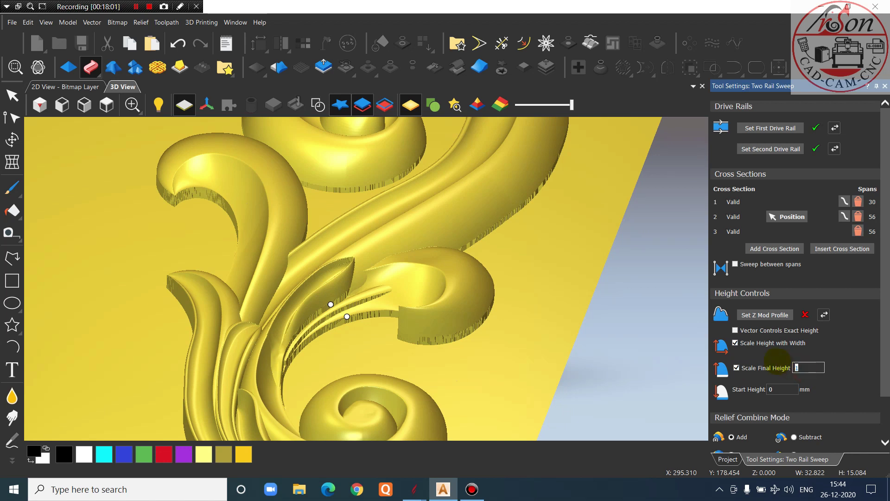
type("8")
left_click(779, 387)
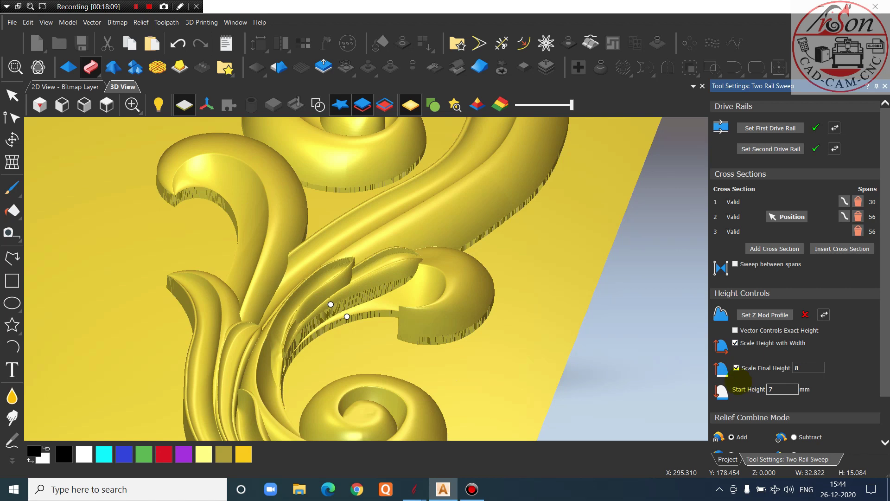
left_click(735, 343)
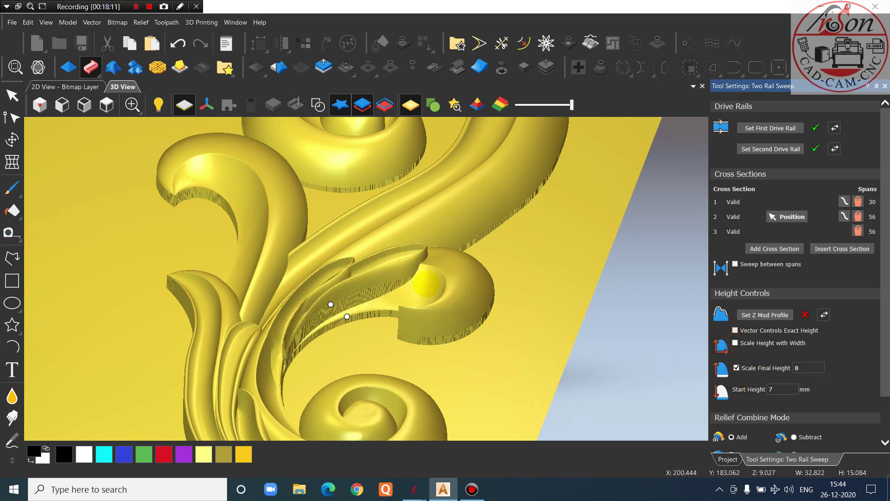
Check the leaf's raised shape over the right curl and apply the two rail sweep in Add combine mode
left_click_drag(407, 299, 425, 274)
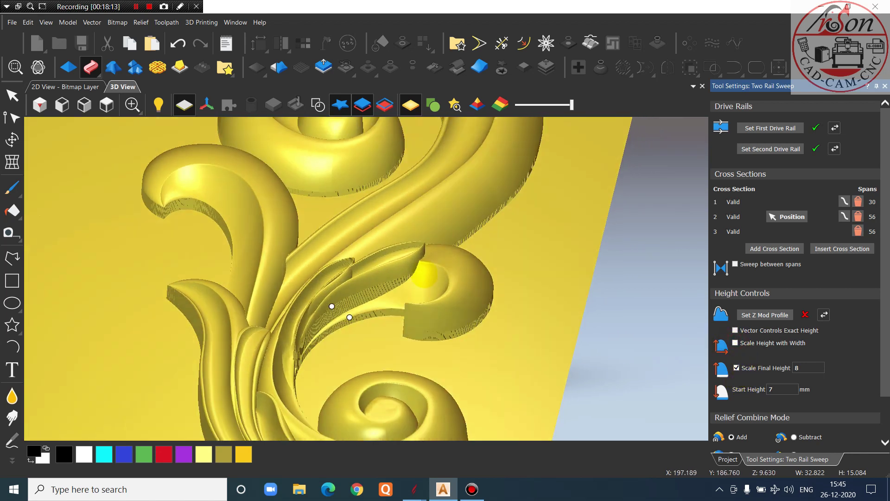
scroll(425, 274, "up", 1)
scroll(374, 336, "down", 1)
left_click_drag(374, 336, 257, 318)
scroll(256, 318, "up", 3)
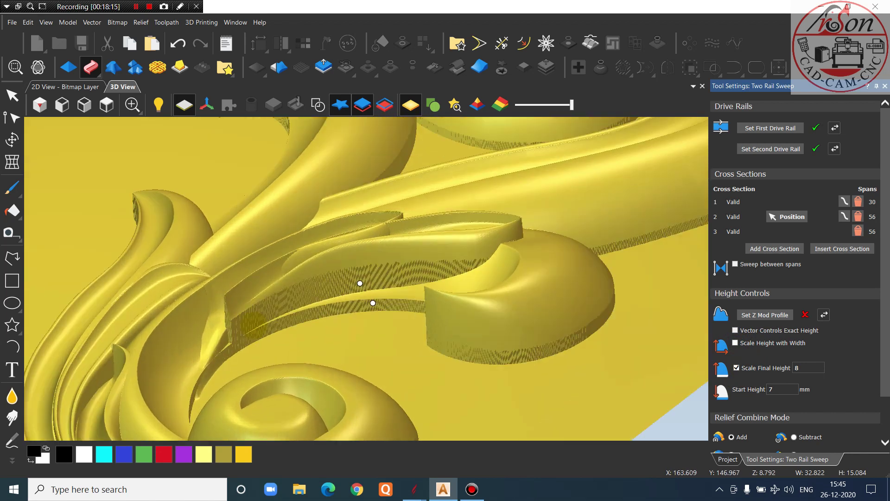
left_click_drag(478, 304, 471, 262)
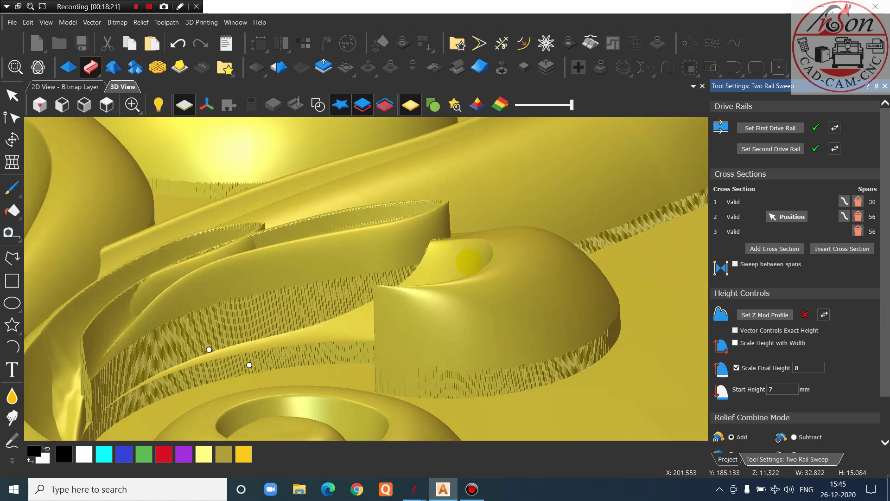
scroll(413, 268, "down", 3)
left_click_drag(413, 268, 414, 330)
scroll(736, 404, "down", 2)
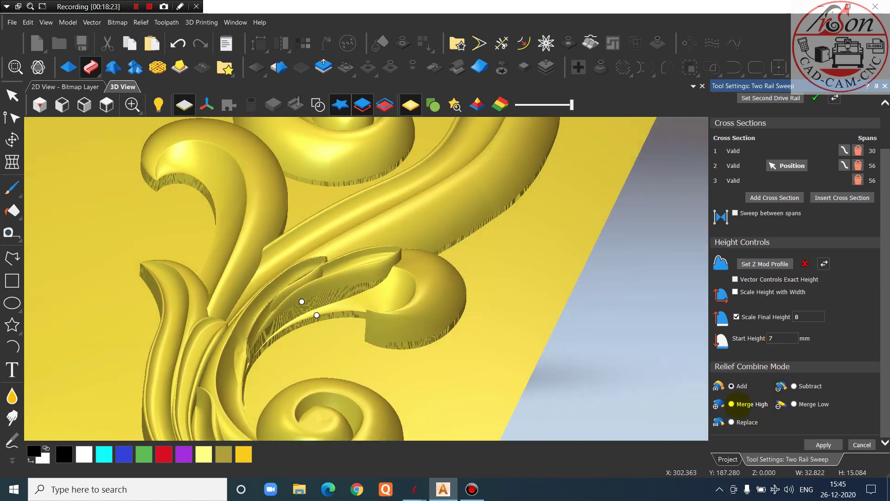
left_click(824, 444)
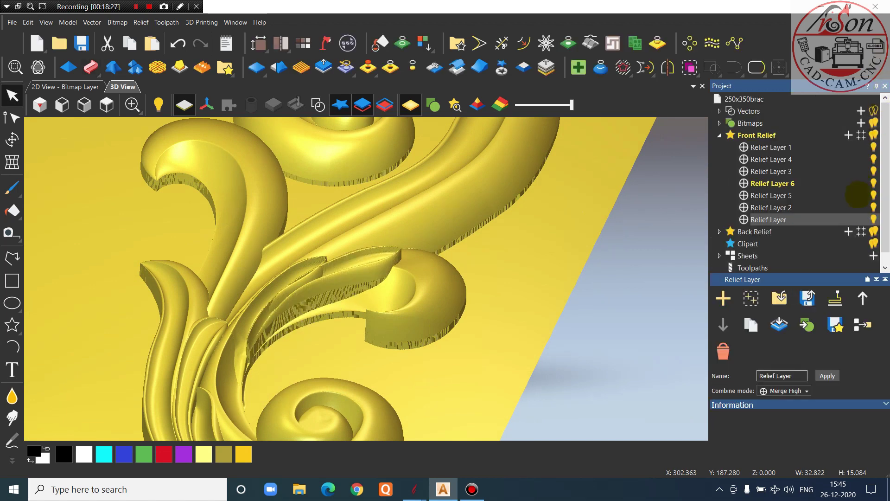
Activate Relief Layer 6 and toggle layer visibility to check the front relief
left_click(874, 218)
left_click(873, 217)
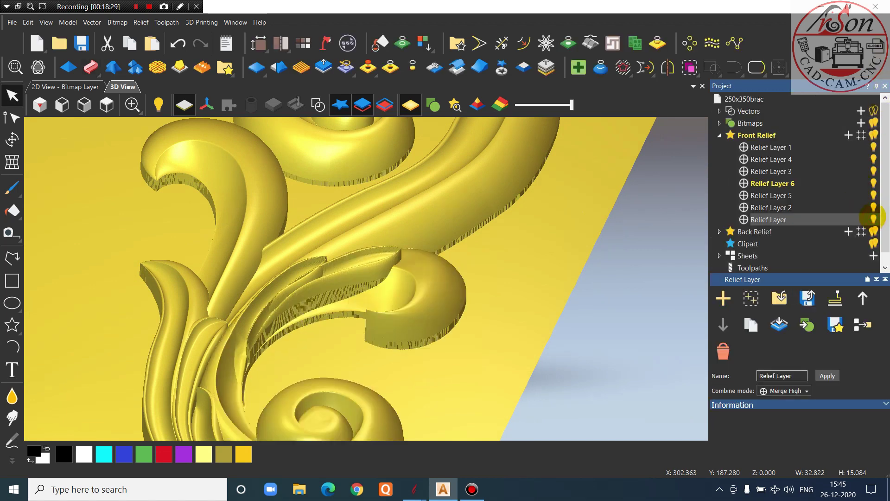
left_click(829, 175)
left_click(819, 184)
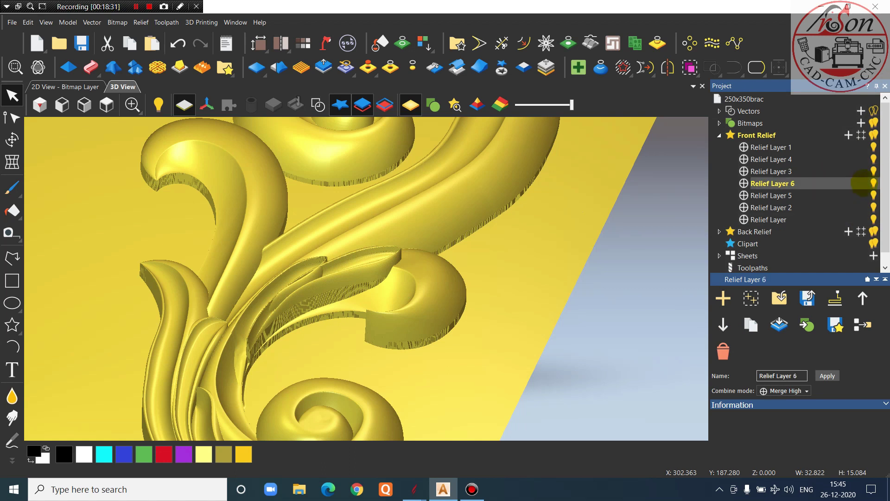
left_click(873, 182)
left_click(873, 182)
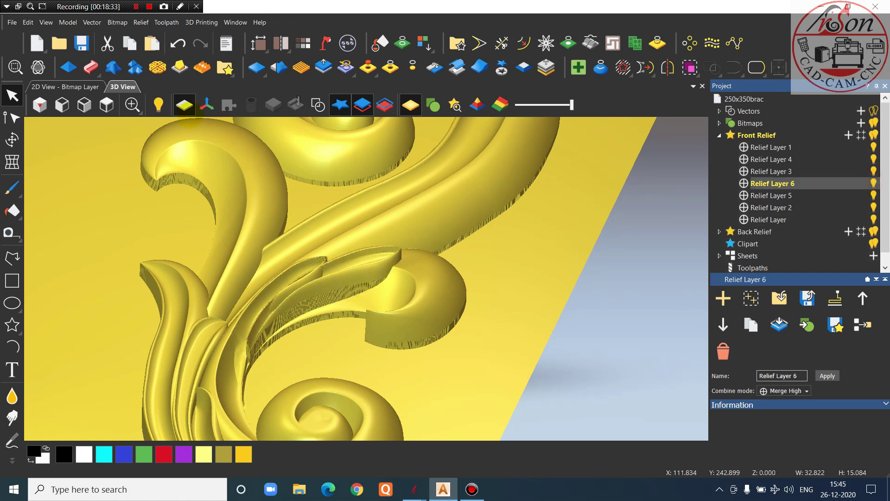
Blend the leaf's raised base into the stem on Relief Layer 6 with the sculpting eraser, radius 189 pixels, strength 1%, smoothness 100%
scroll(491, 248, "down", 3)
scroll(312, 323, "up", 5)
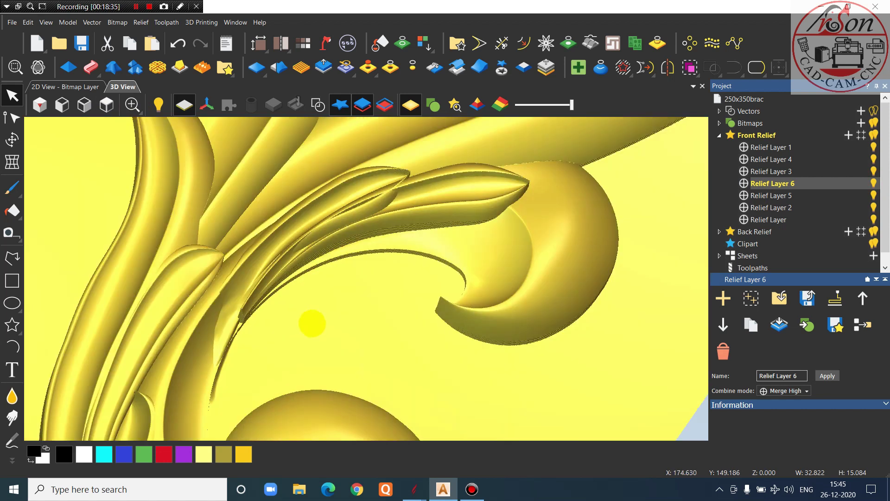
left_click_drag(312, 323, 287, 262)
scroll(287, 262, "up", 1)
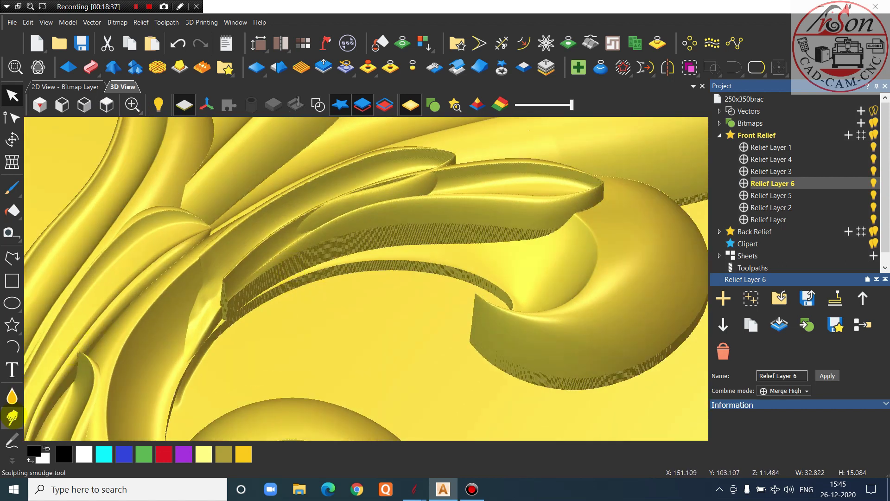
left_click(10, 459)
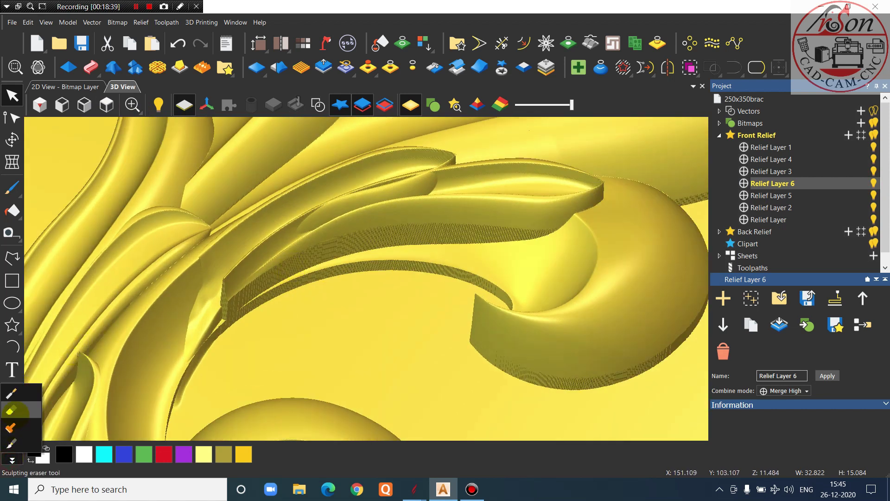
left_click(12, 412)
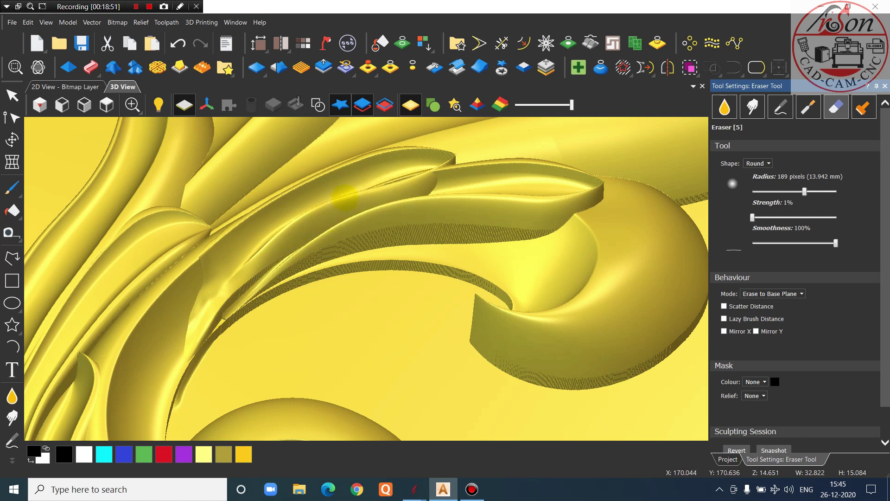
scroll(389, 225, "down", 3)
scroll(390, 224, "up", 5)
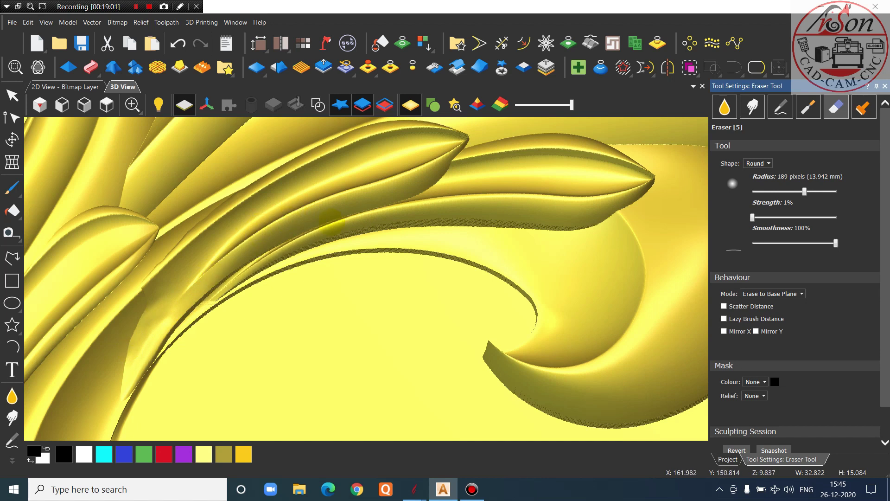
Examine the blended leaf base from several angles and leave the eraser
scroll(411, 209, "down", 4)
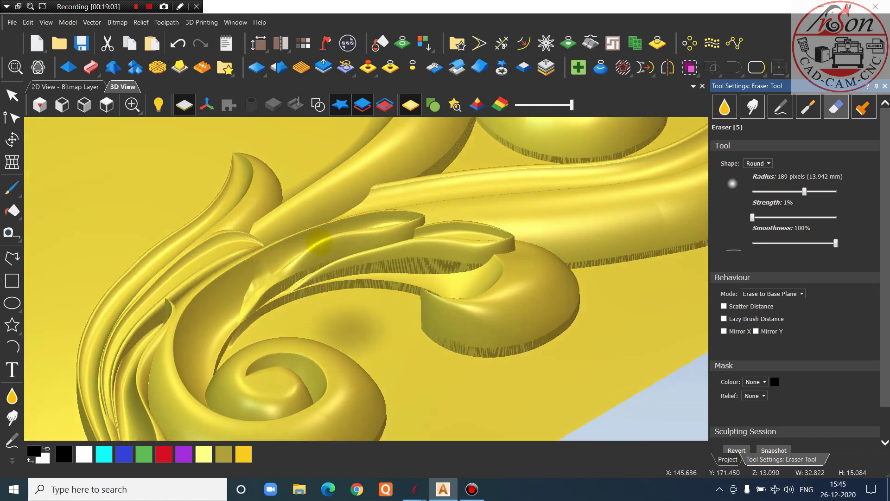
scroll(345, 345, "up", 6)
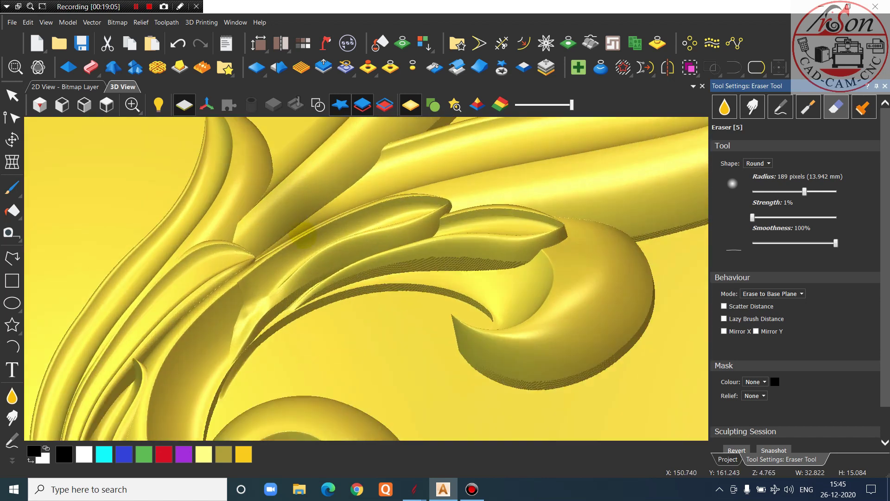
scroll(316, 297, "down", 5)
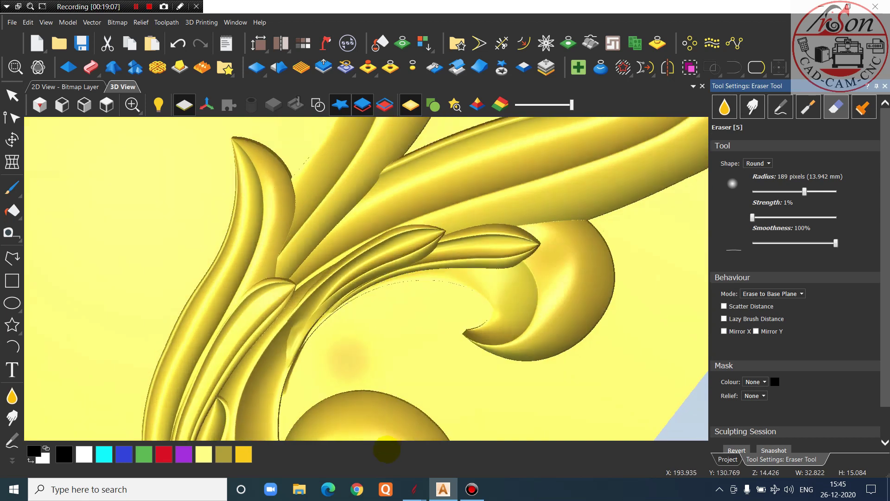
scroll(468, 329, "down", 5)
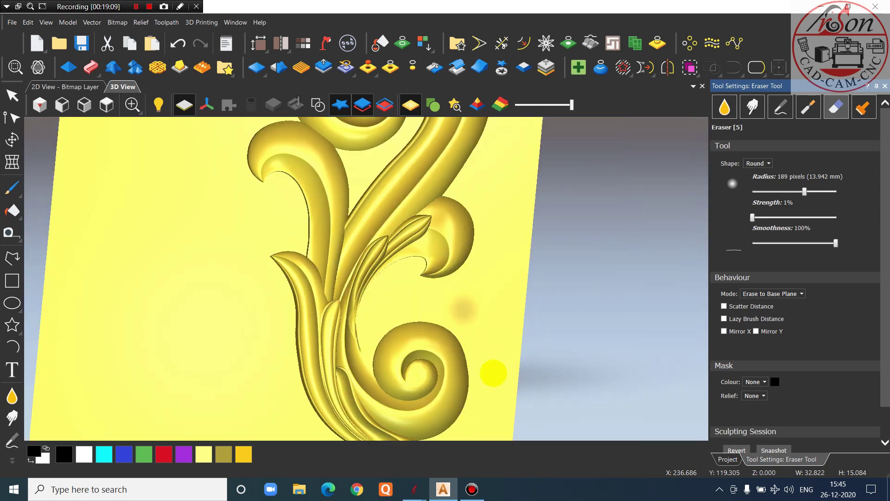
scroll(456, 330, "down", 2)
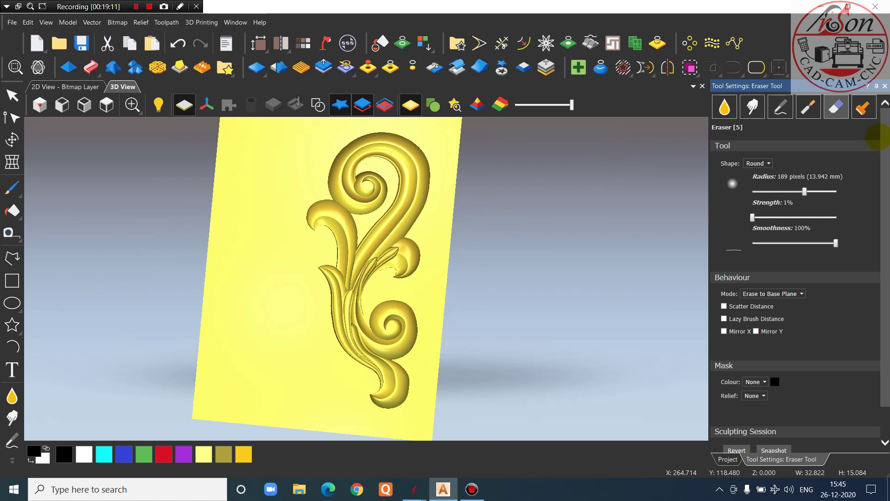
left_click(885, 86)
scroll(533, 232, "up", 3)
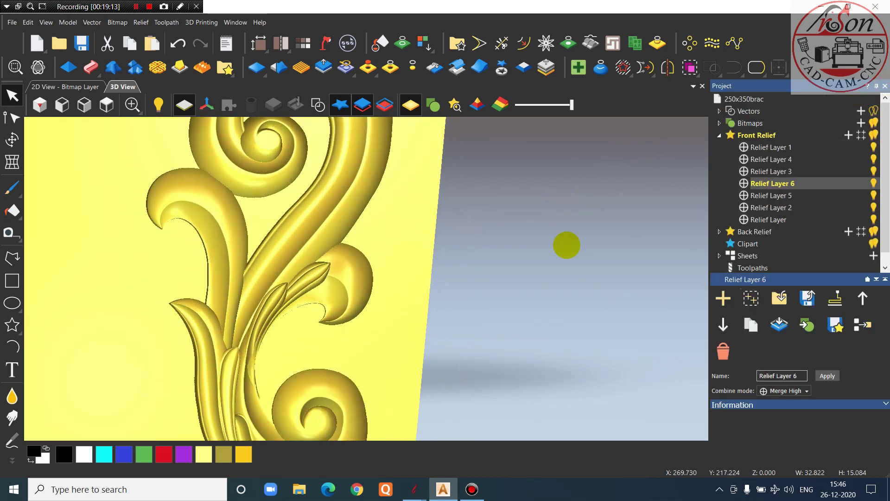
Activate Relief Layer and smudge the curl surface around the leaf's tip at radius 110 pixels, strength 31% and smoothness 100%
left_click(800, 219)
left_click(873, 218)
left_click(106, 105)
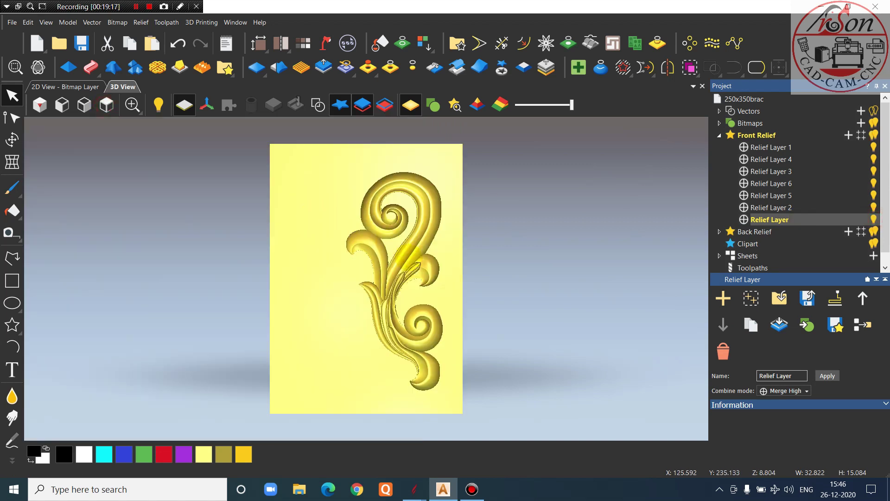
scroll(517, 306, "up", 5)
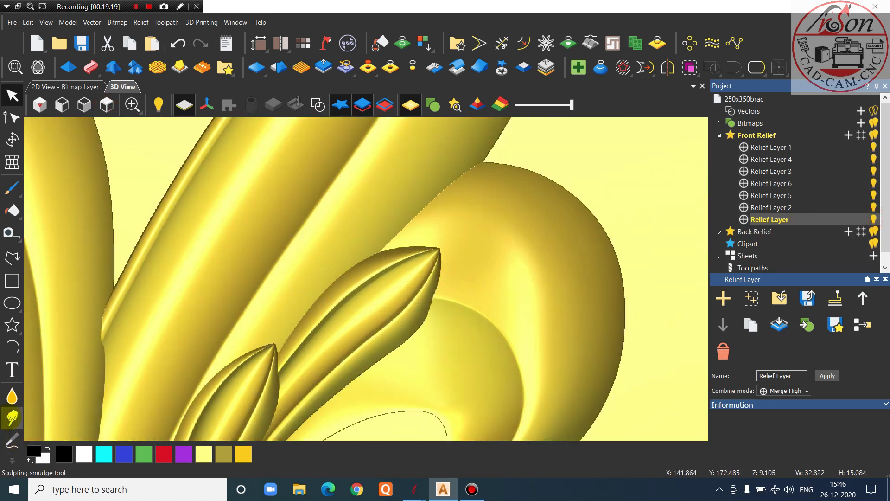
left_click(11, 417)
scroll(512, 274, "up", 3)
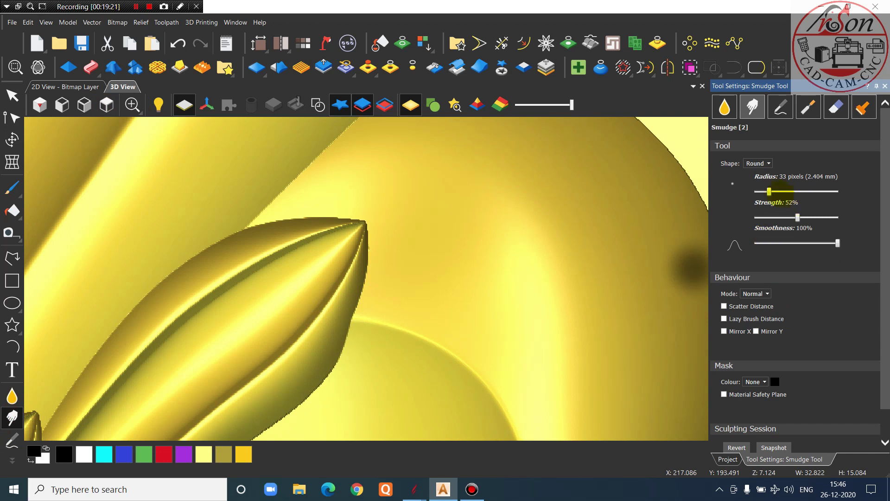
scroll(569, 234, "down", 2)
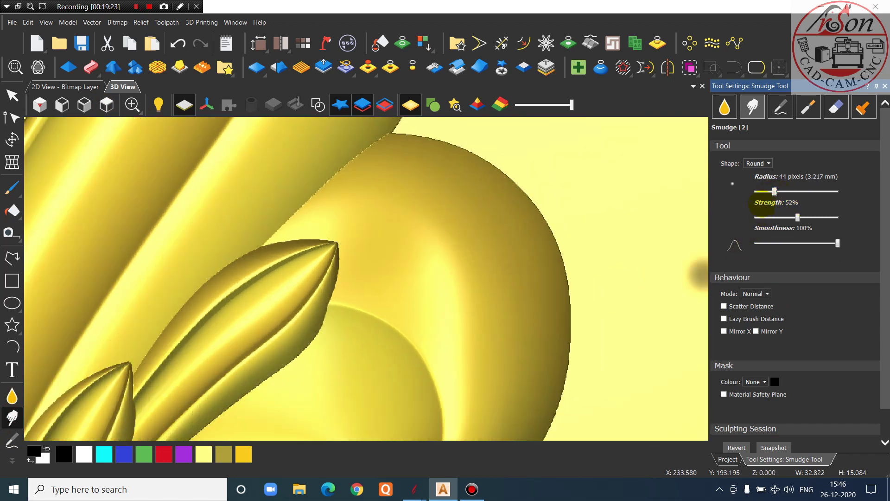
left_click_drag(774, 191, 778, 216)
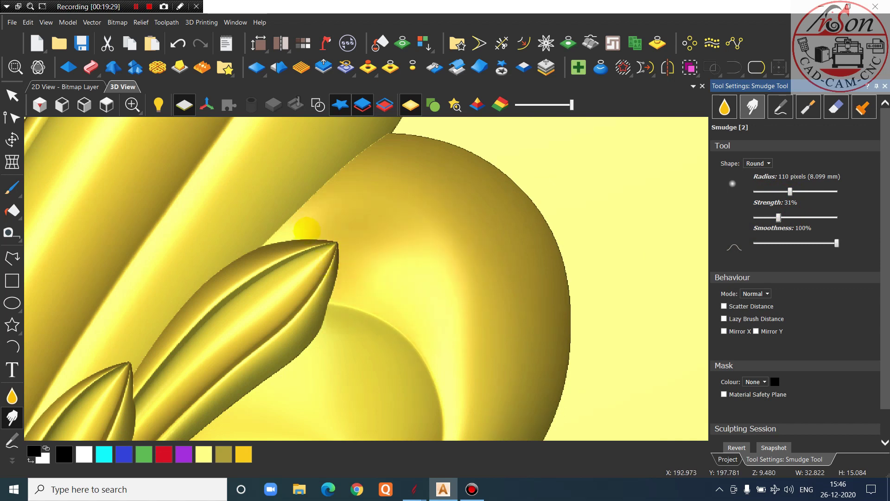
Examine the smudged curl, leaf tip and whole bracket from several angles, leave the smudge tool and return to the top view
scroll(398, 267, "down", 3)
middle_click_drag(368, 334, 496, 227)
middle_click_drag(373, 234, 283, 300)
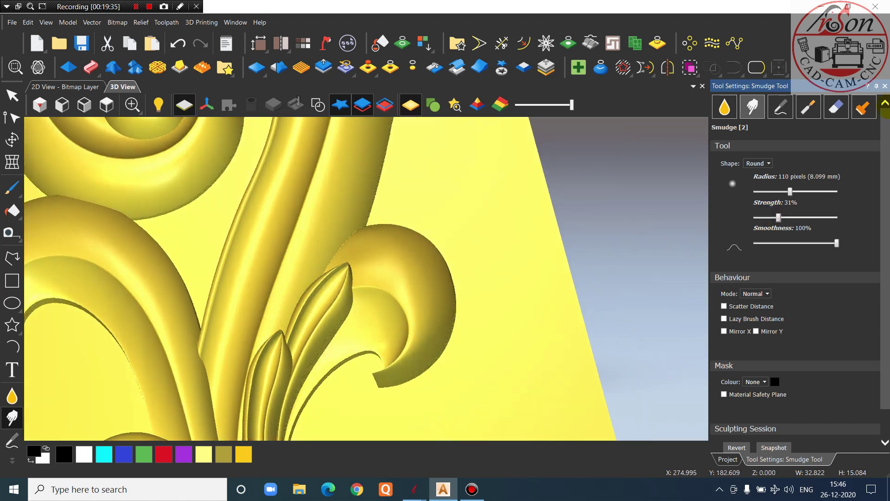
left_click(885, 86)
scroll(363, 354, "down", 3)
middle_click_drag(364, 353, 355, 284)
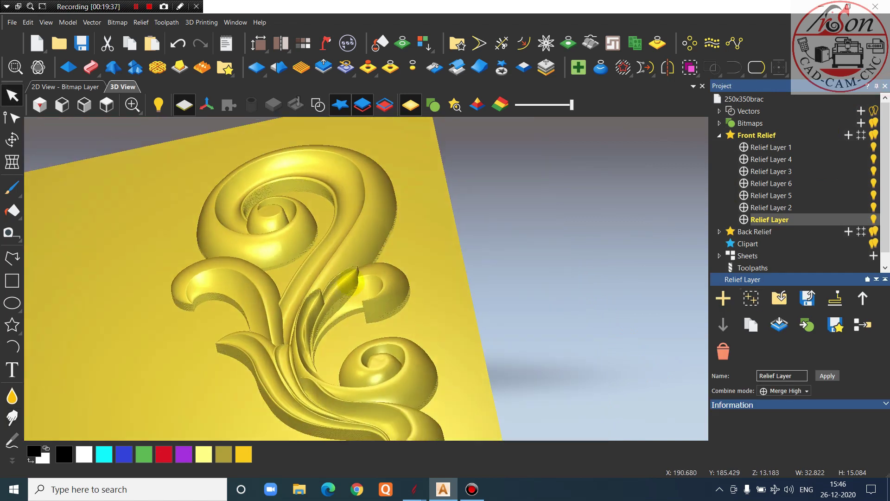
scroll(299, 310, "down", 3)
left_click_drag(294, 311, 296, 220)
left_click(106, 105)
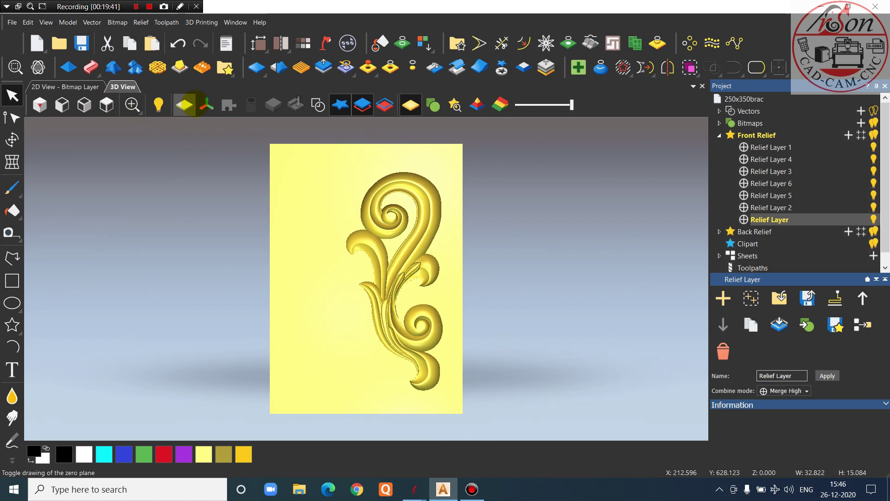
Envelope-distort the two rail curves of the bracket's upper-left leaf, pulling both handles of the envelope's lower edge downward
scroll(466, 274, "up", 3)
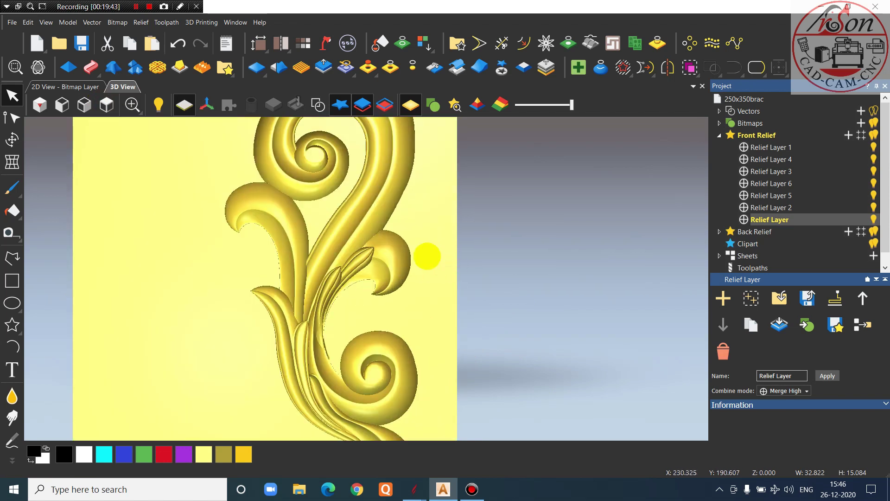
scroll(424, 254, "down", 2)
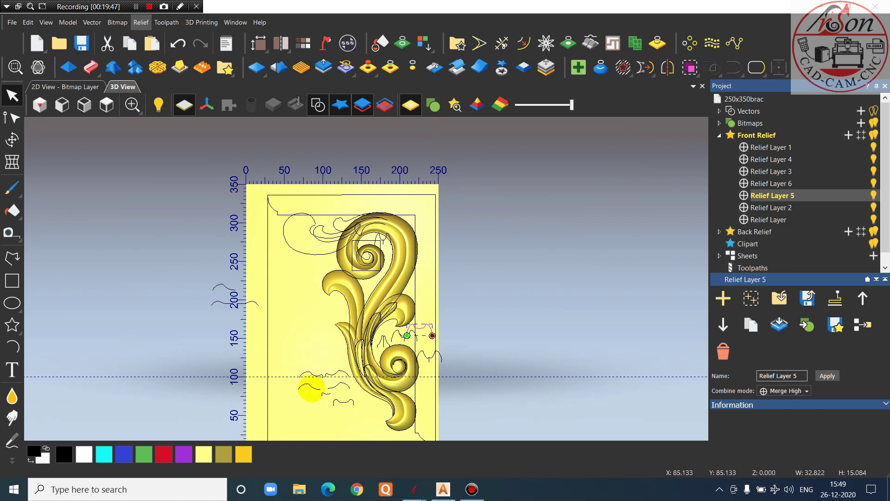
scroll(308, 387, "up", 2)
scroll(302, 329, "down", 5)
scroll(305, 234, "up", 1)
left_click(346, 249)
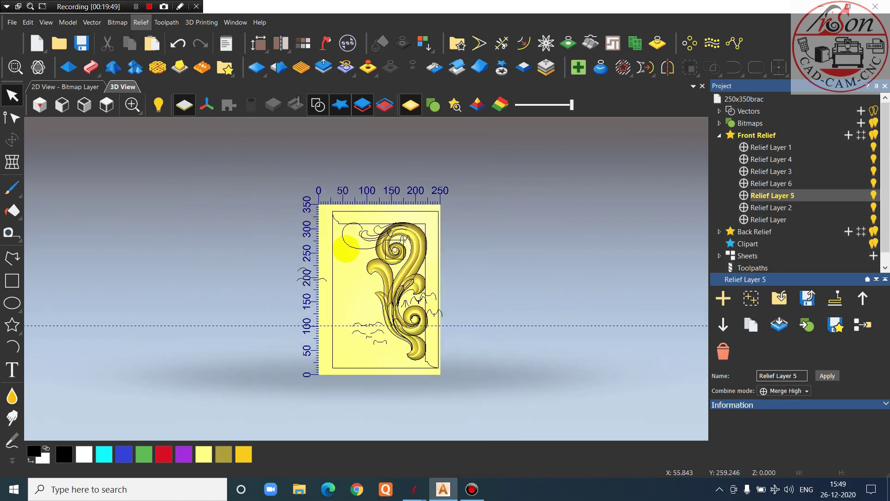
left_click(352, 245)
scroll(359, 236, "up", 2)
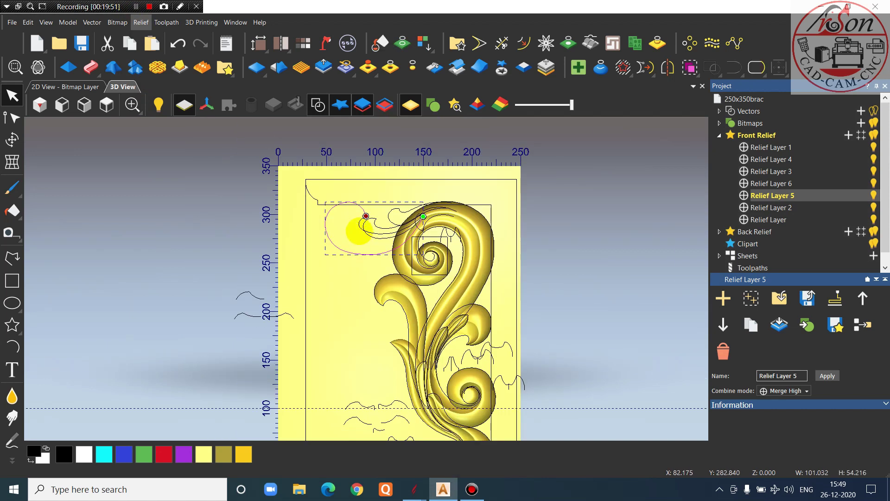
scroll(359, 230, "up", 2)
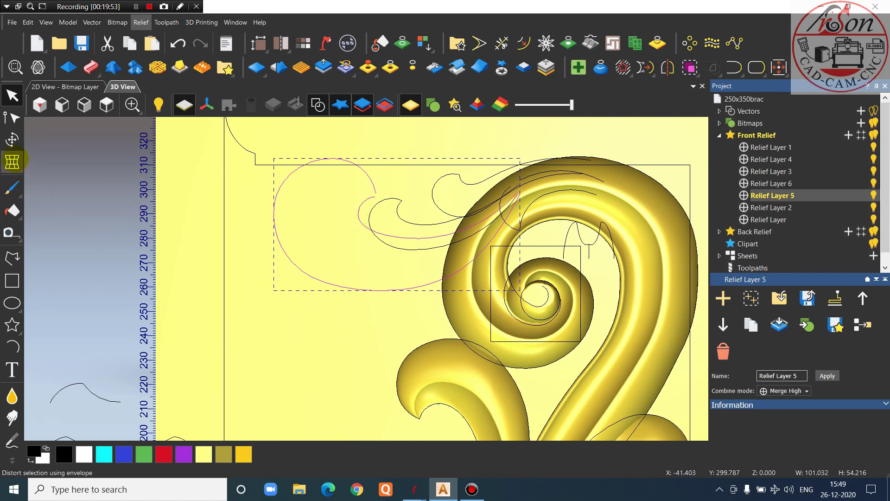
left_click(12, 161)
scroll(359, 299, "up", 2)
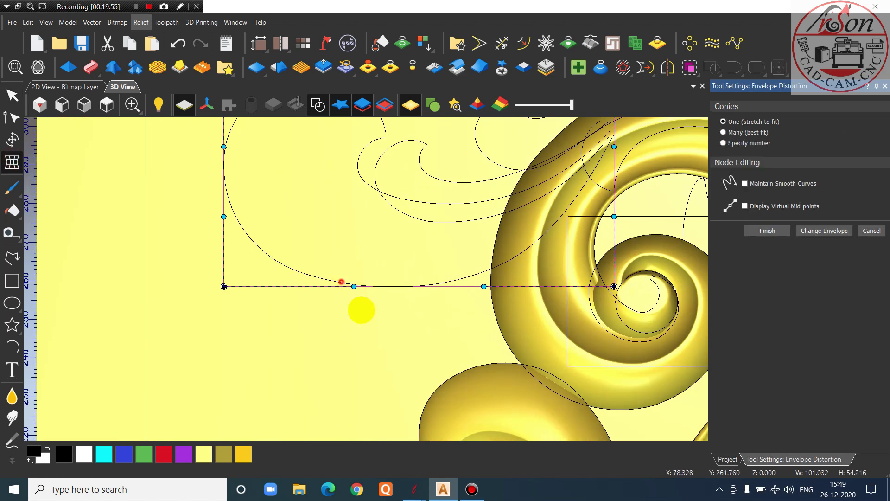
left_click_drag(353, 286, 358, 299)
left_click_drag(484, 286, 478, 301)
Fine-tune the envelope's lower-edge handles and apply the distortion, making the leaf outline about 101 × 59 mm
scroll(469, 310, "down", 3)
left_click_drag(422, 290, 420, 298)
scroll(371, 295, "up", 2)
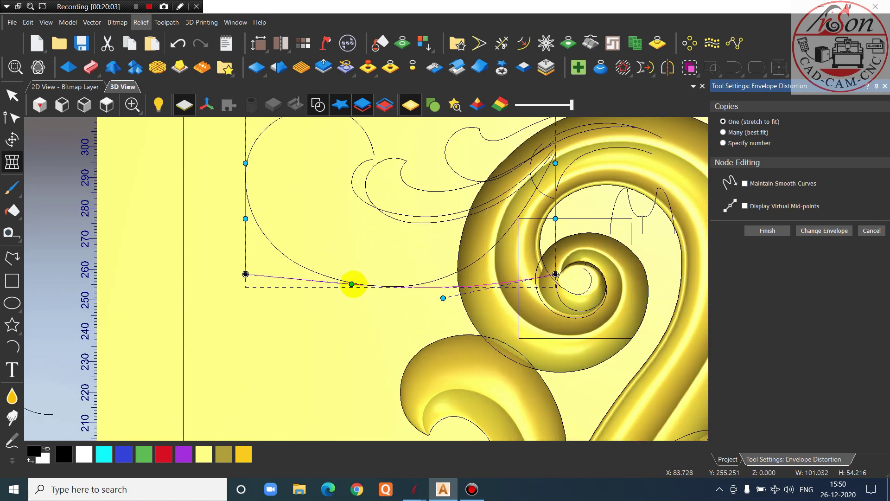
left_click_drag(351, 284, 348, 289)
scroll(354, 272, "down", 4)
scroll(358, 204, "up", 3)
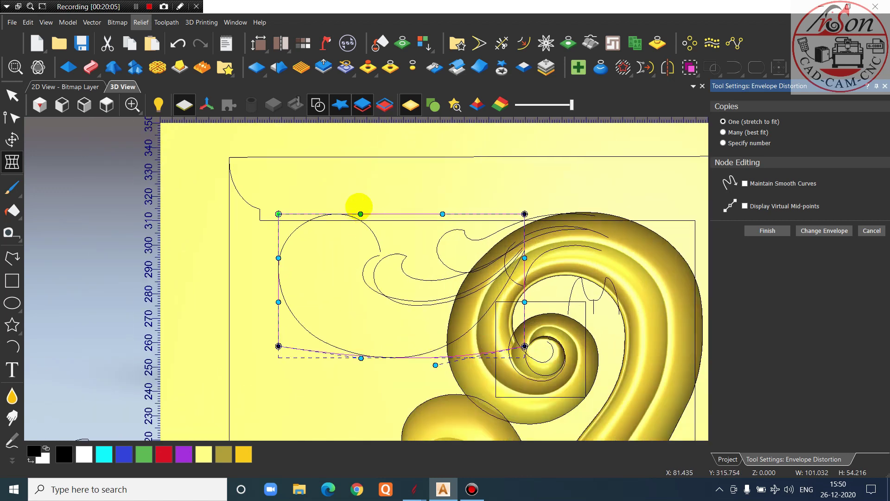
left_click(768, 231)
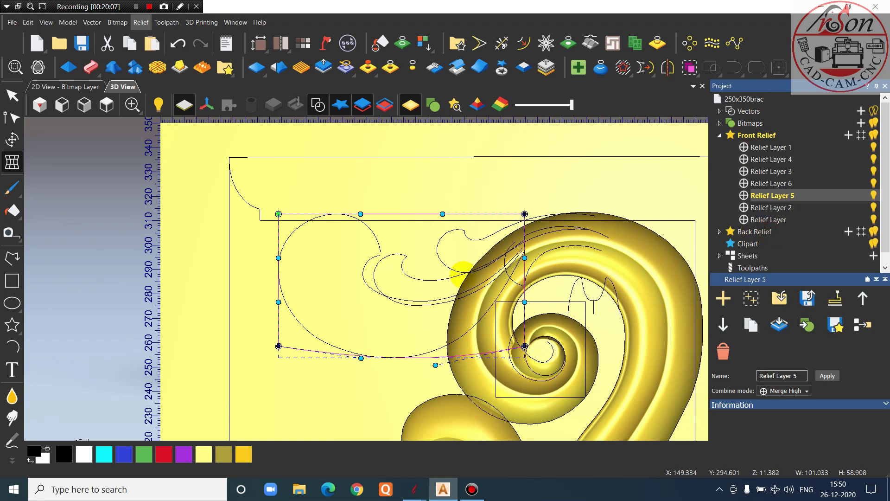
Move the group of cross-section profiles beside the bracket's stem up to just below the upper-left leaf outline
scroll(371, 242, "down", 4)
scroll(371, 241, "down", 1)
scroll(389, 334, "up", 4)
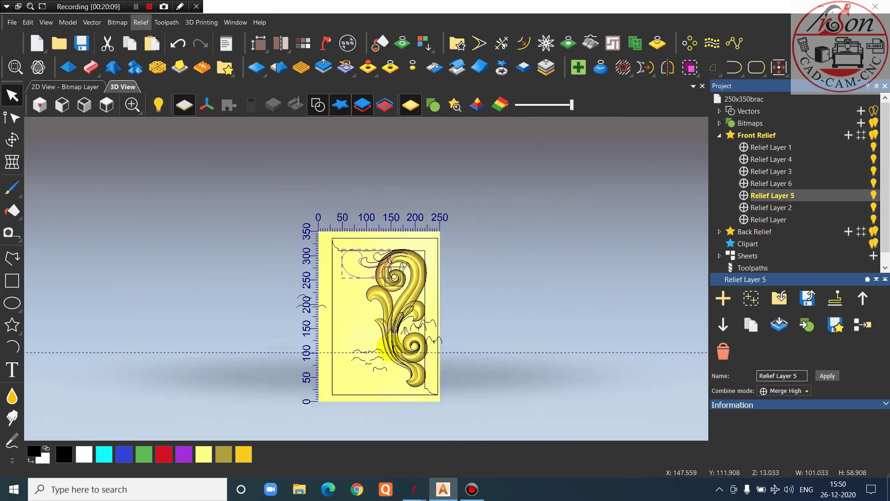
left_click_drag(276, 304, 405, 419)
scroll(387, 391, "down", 1)
scroll(387, 391, "down", 2)
left_click_drag(373, 323, 347, 250)
scroll(347, 223, "up", 3)
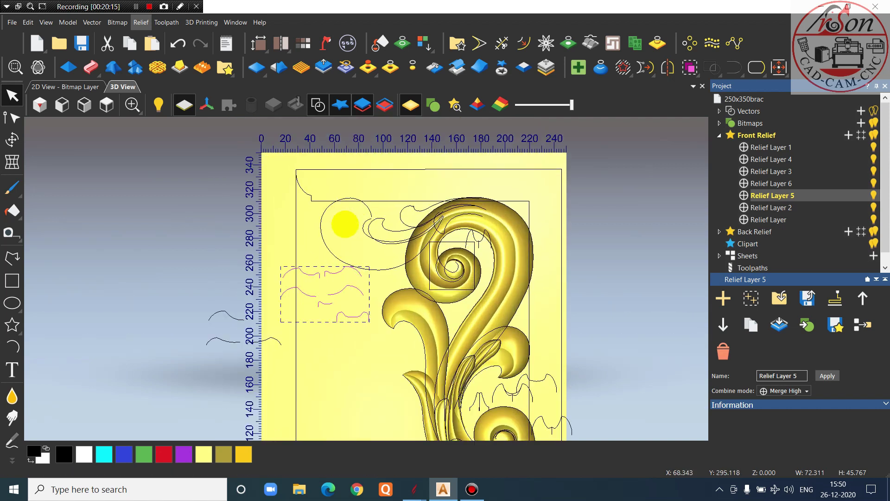
Set up a Two Rail Sweep between the upper-left leaf's two rail curves with the hump-and-dip profile as the cross section
left_click(347, 224)
left_click(370, 281)
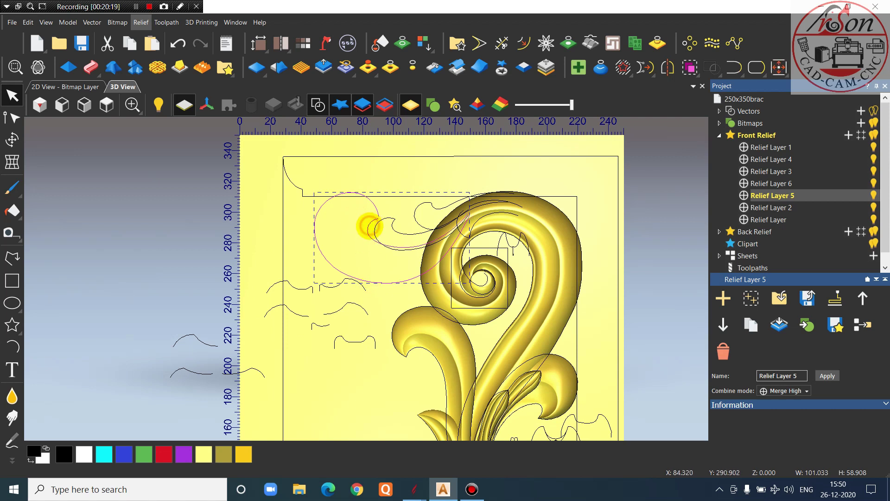
left_click(378, 238, "shift")
left_click(90, 67)
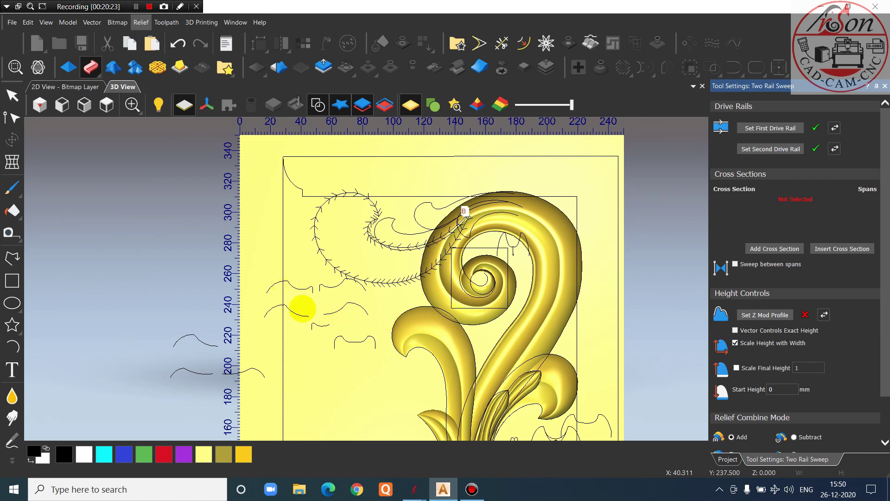
left_click(308, 288)
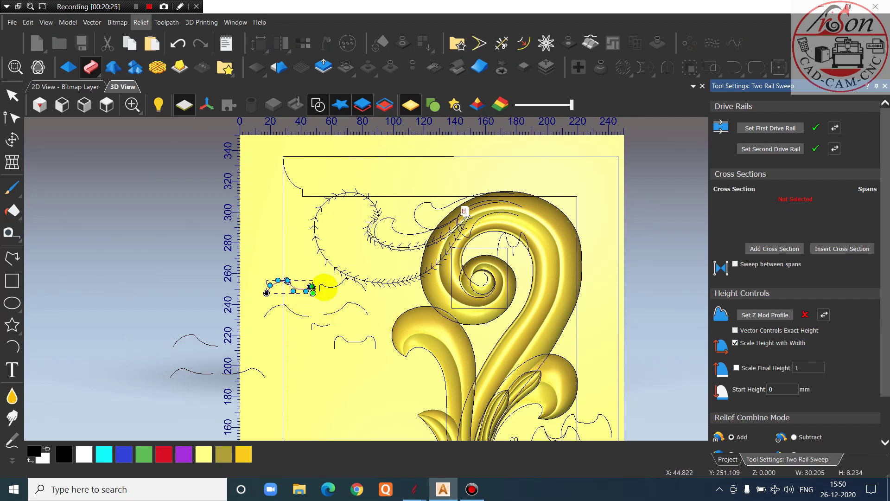
left_click(775, 247)
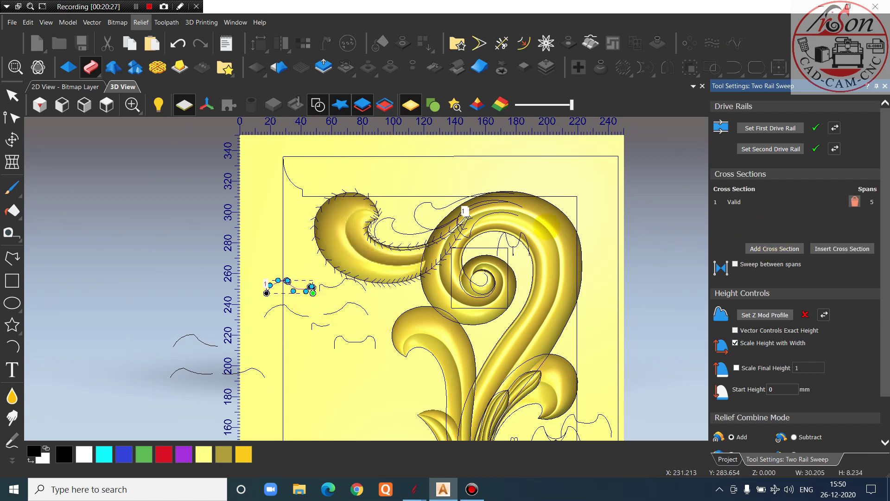
Set the sweep's start height to 3 mm and enable Scale Final Height with a value of 12
scroll(465, 217, "up", 2)
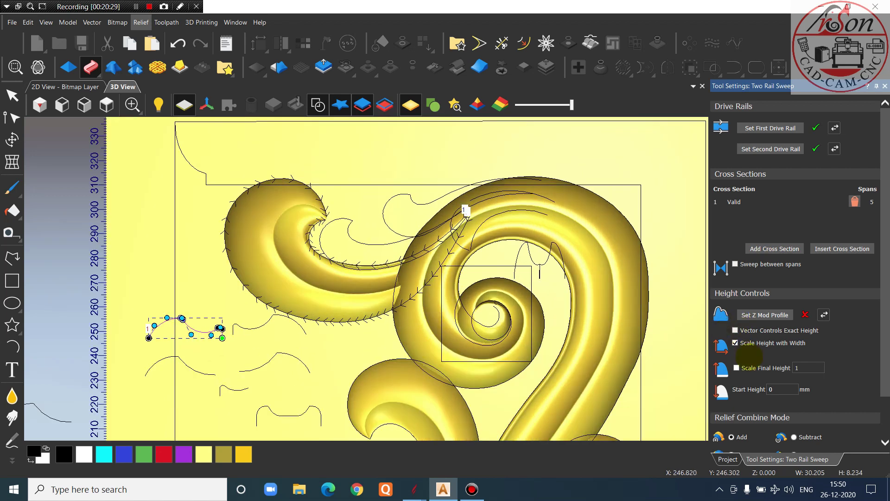
type("3")
left_click(736, 368)
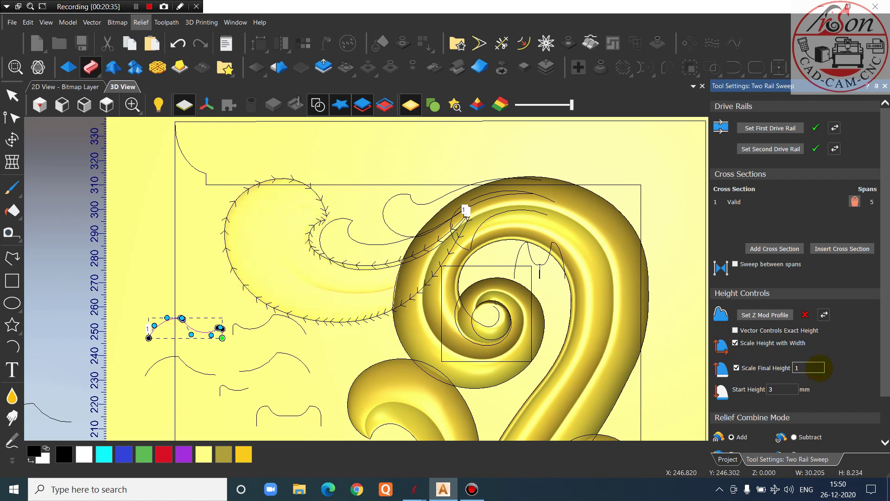
type("2")
left_click_drag(510, 277, 555, 163)
left_click_drag(579, 250, 667, 325)
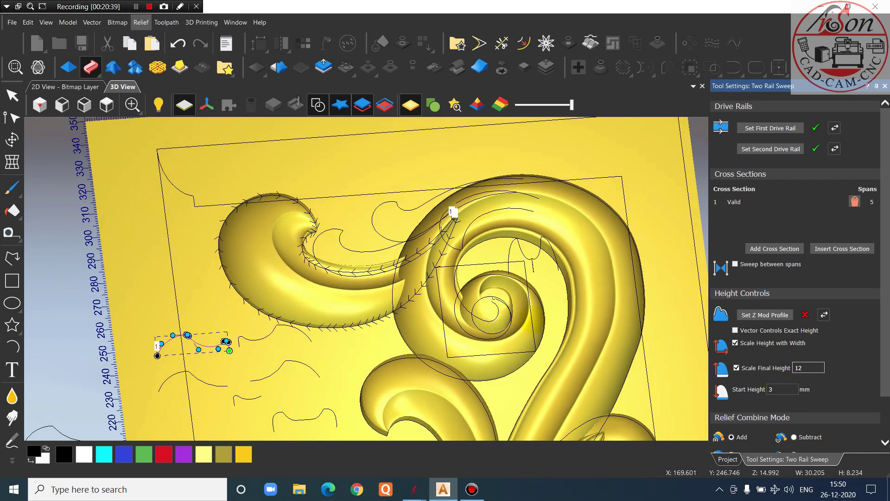
Turn off Scale Height with Width for the leaf sweep and view the preview on the whole bracket
left_click(734, 342)
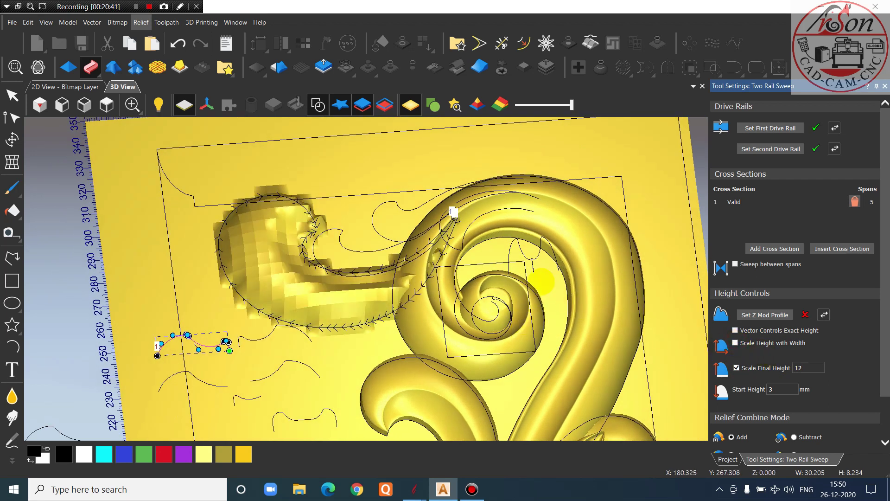
left_click_drag(530, 248, 560, 194)
scroll(559, 195, "down", 5)
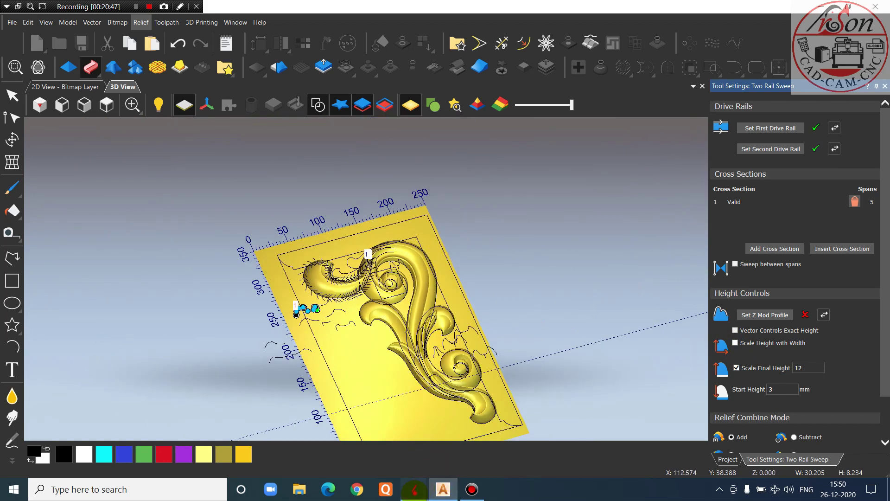
Switch to the BRACKET drawing in Aspire, examine the upper-left leaf and curl in the reference photo, and return to ArtCAM
mouse_move(414, 489)
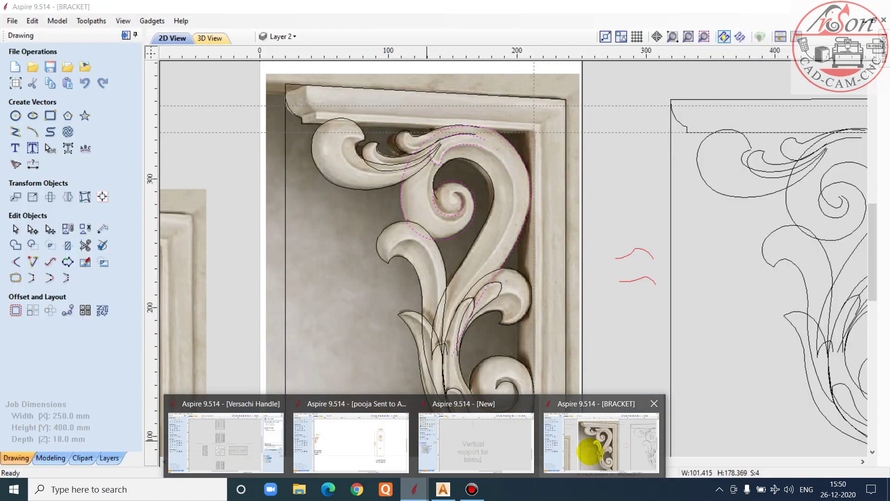
left_click(589, 452)
scroll(537, 342, "down", 3)
scroll(350, 281, "up", 4)
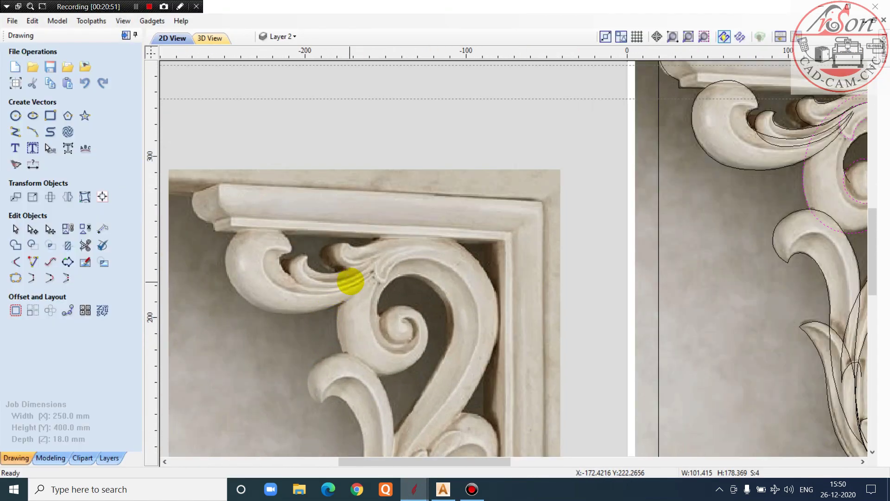
scroll(351, 281, "up", 2)
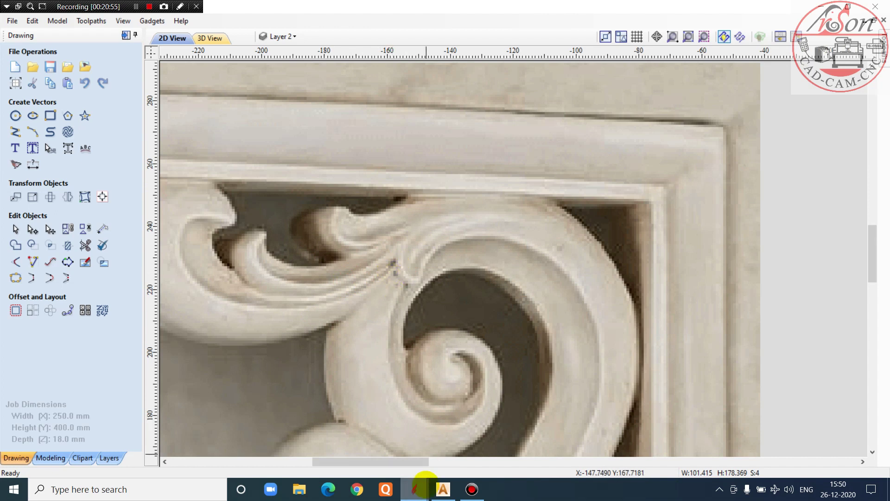
left_click(442, 489)
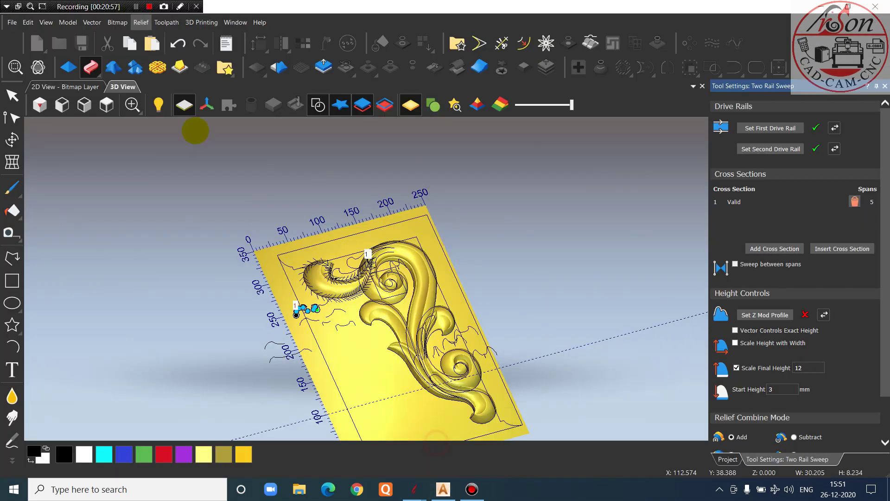
Set the sweep's start height to 5 mm and its final height scale to 10, and inspect the preview
left_click(106, 104)
scroll(381, 215, "up", 6)
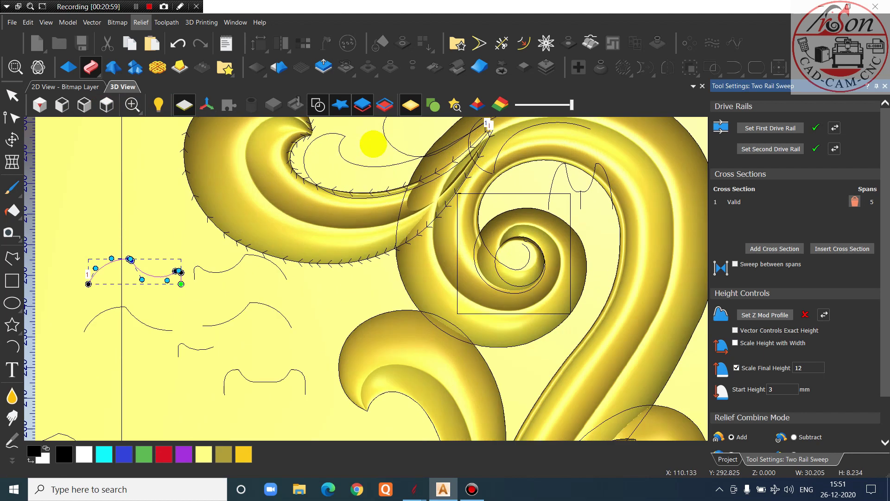
scroll(556, 221, "down", 5)
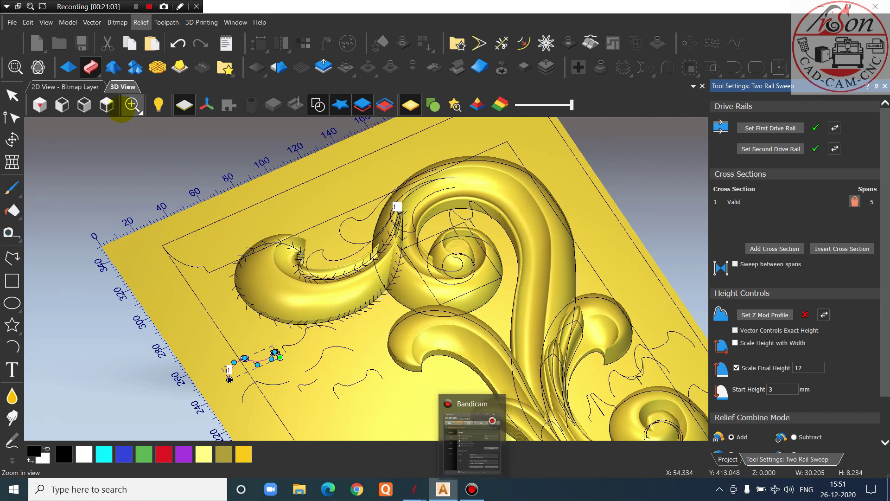
left_click(106, 104)
scroll(405, 162, "up", 2)
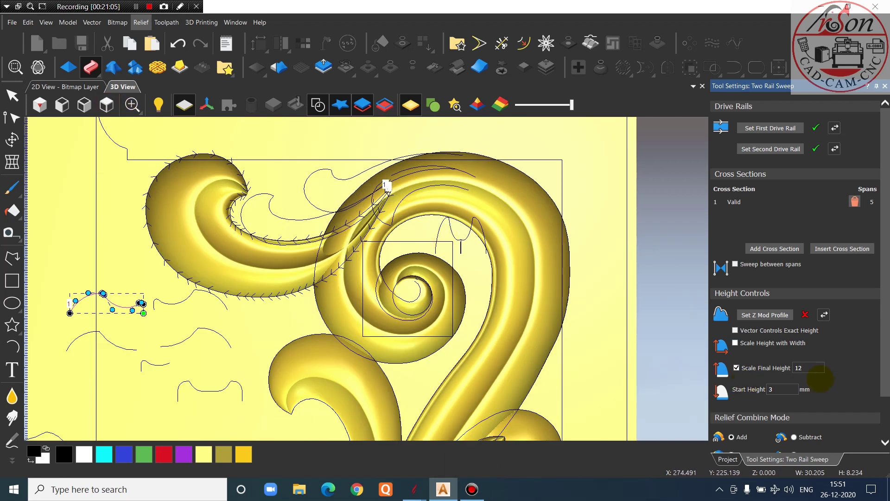
double_click(773, 389)
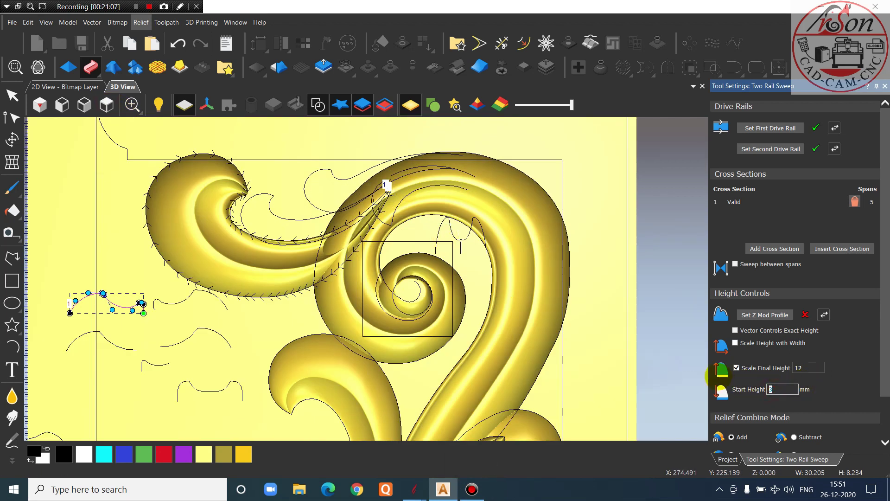
type("5")
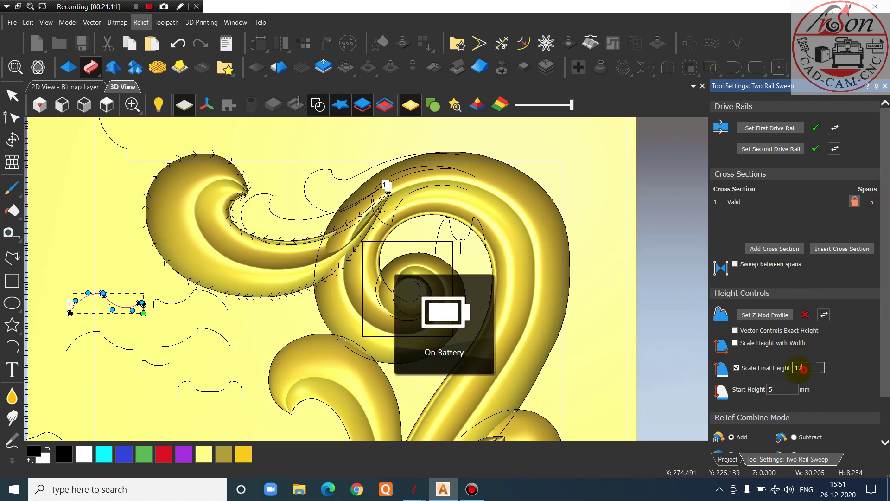
double_click(803, 369)
type("10")
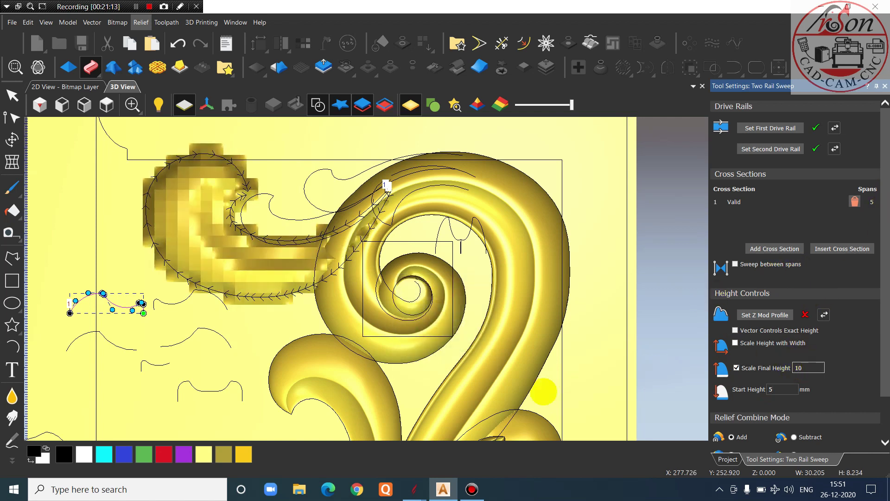
scroll(334, 213, "up", 2)
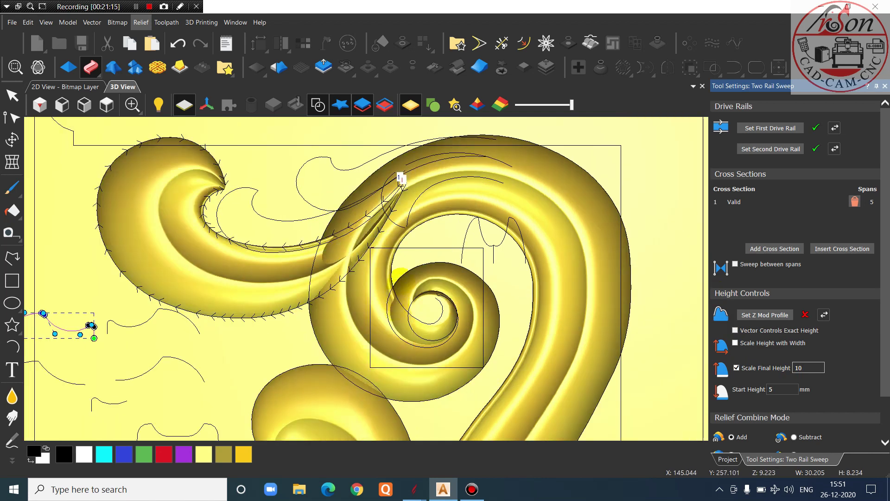
left_click_drag(399, 275, 435, 185)
Set the sweep's start height to 7 mm and its final height scale to 8
double_click(781, 389)
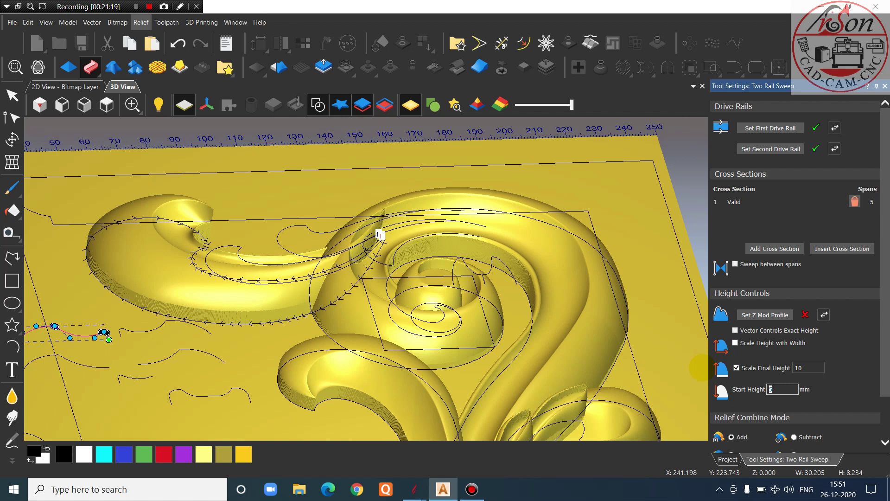
type("7")
left_click(805, 368)
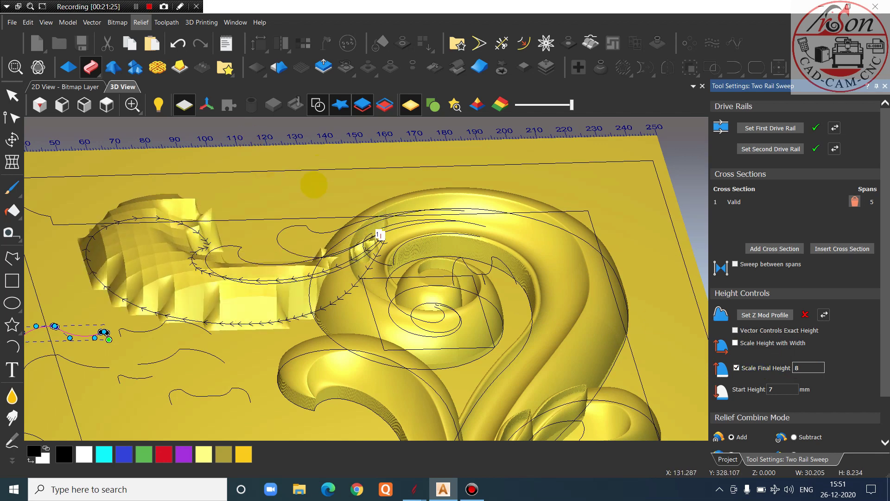
Inspect where the leaf sweep meets the curl and set its final height scale to 10
left_click_drag(370, 211, 209, 201)
scroll(352, 260, "up", 6)
scroll(396, 255, "down", 1)
scroll(396, 255, "down", 3)
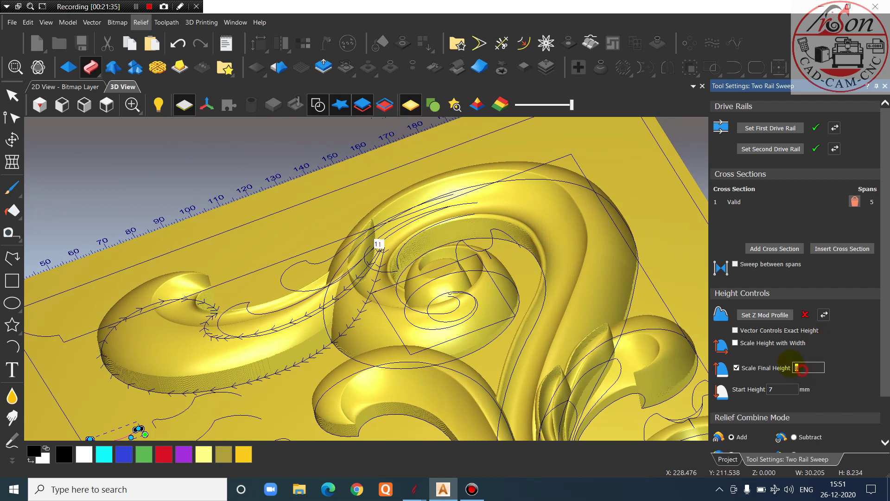
left_click(794, 367)
type("10")
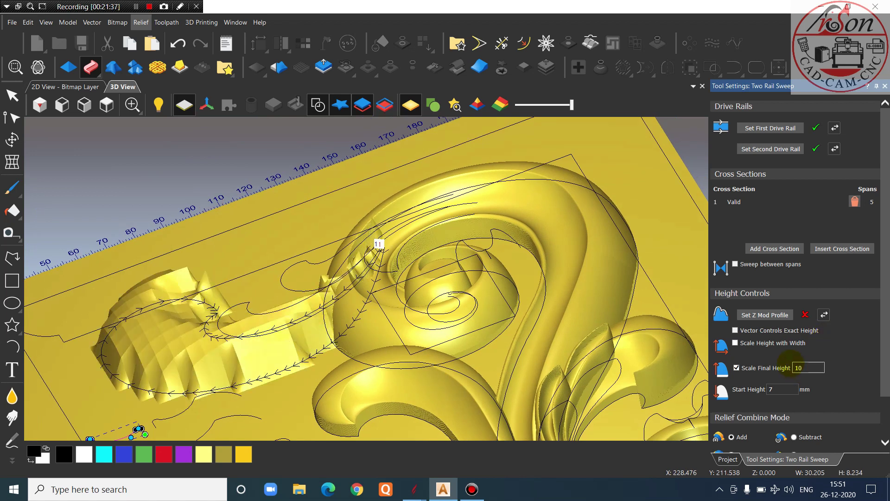
Set the two rail sweep's start height to 5 mm, choose Merge High as the combine mode, and apply the leaf sweep
left_click(778, 395)
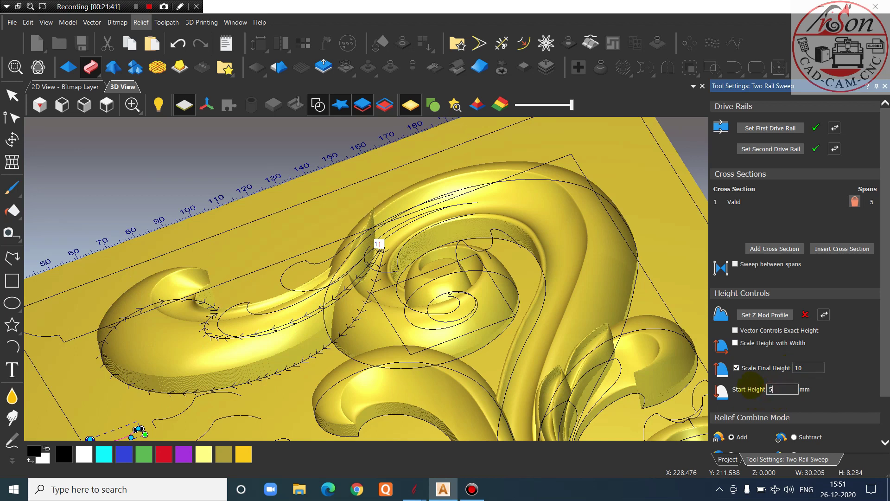
type("5")
left_click_drag(459, 238, 600, 258)
scroll(387, 284, "down", 3)
scroll(377, 320, "up", 2)
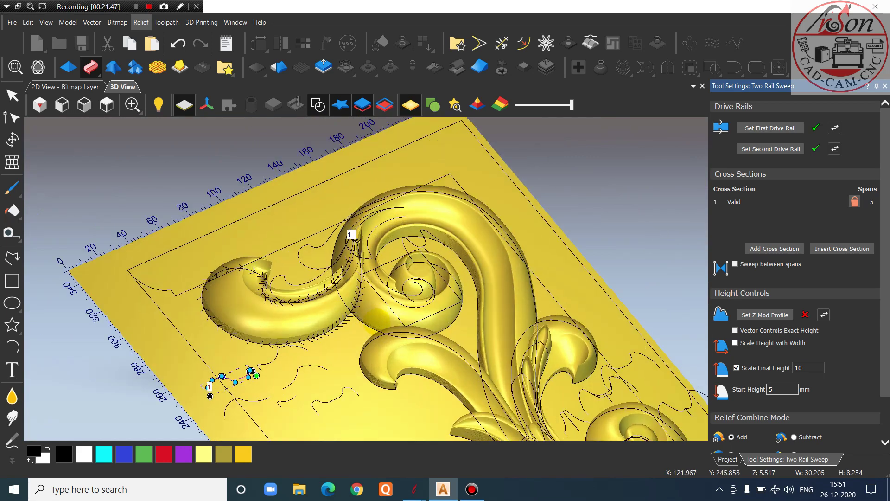
scroll(830, 403, "down", 2)
left_click(823, 444)
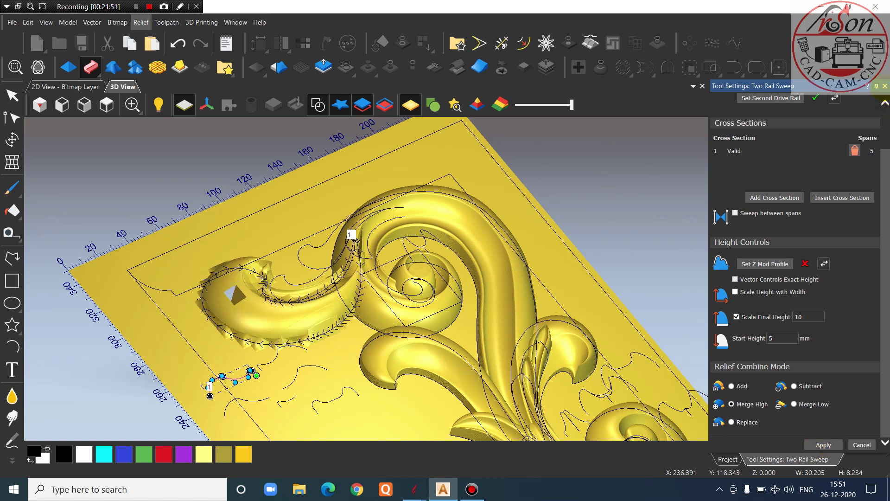
left_click(884, 86)
Check the visibility of Relief Layers 5, 6 and 2 to find which layer holds the large curl
left_click(106, 105)
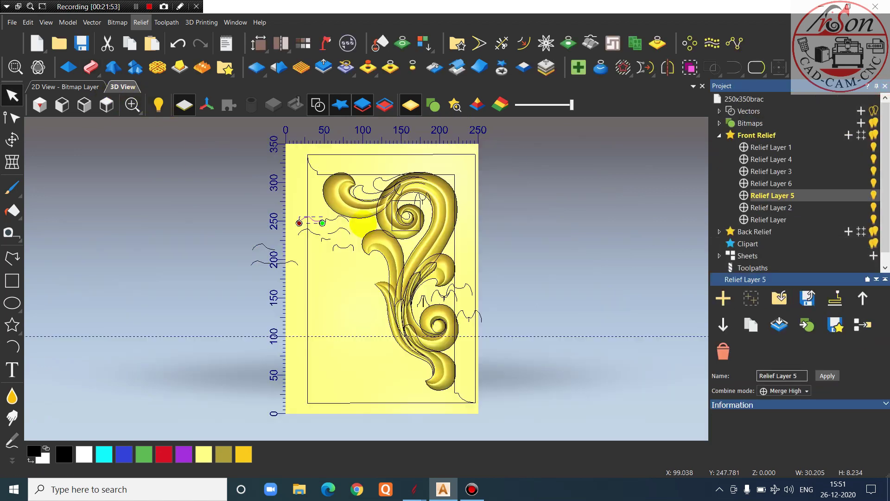
scroll(361, 226, "up", 5)
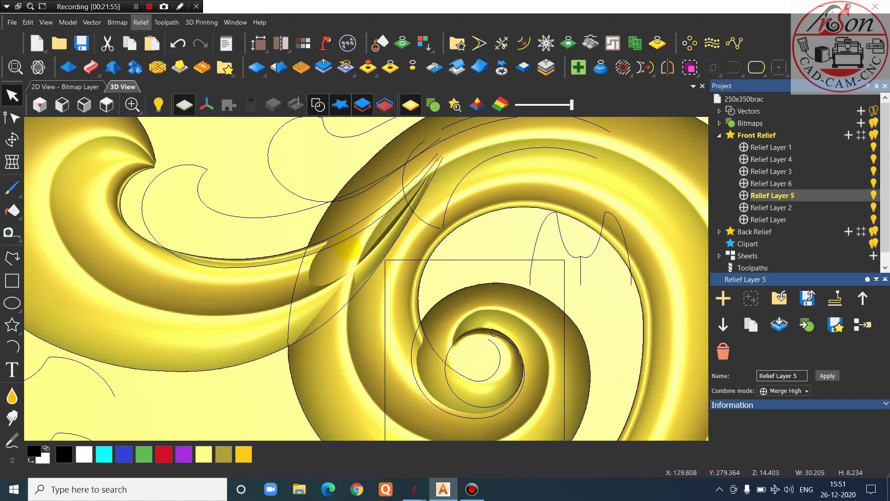
scroll(345, 249, "down", 2)
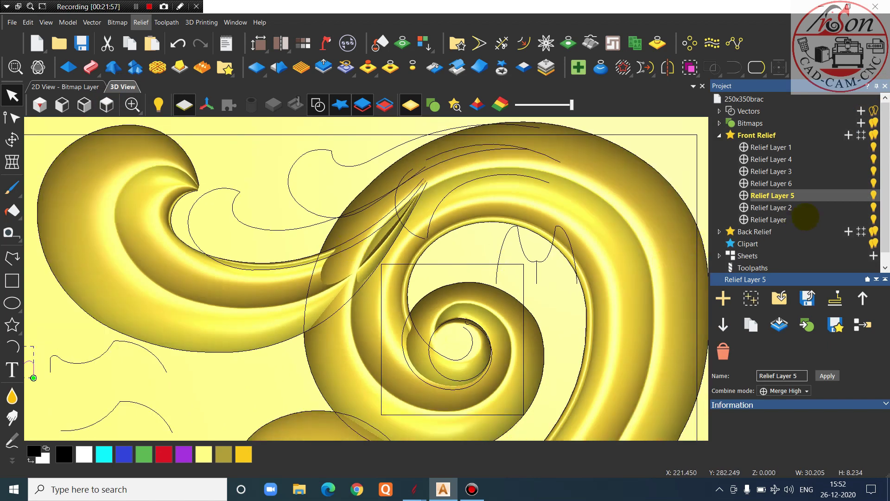
left_click(874, 194)
left_click(873, 194)
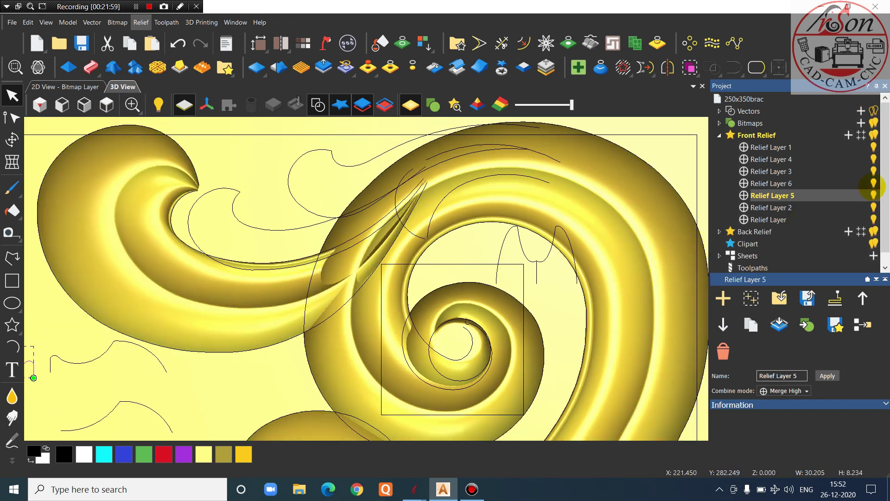
left_click(873, 183)
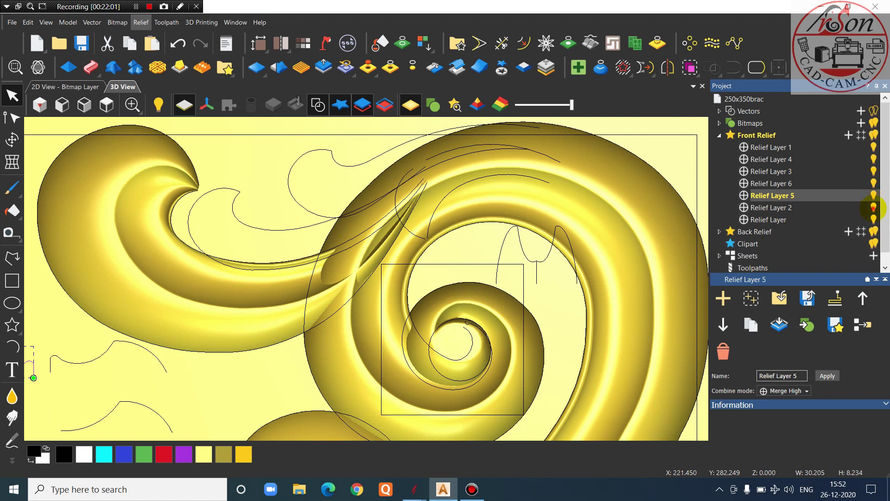
left_click(873, 207)
left_click(873, 212)
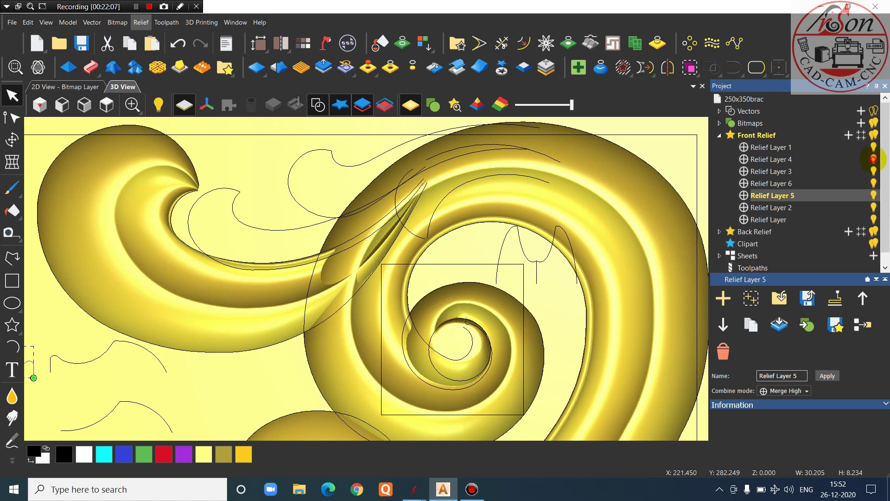
Make Relief Layer 4 the active layer and toggle its visibility to identify its shapes
left_click(873, 159)
left_click(873, 159)
left_click(864, 159)
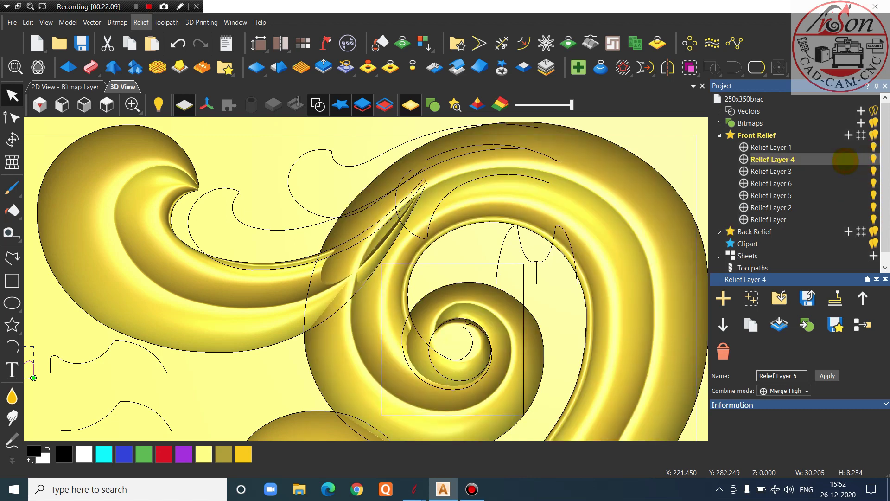
left_click(873, 159)
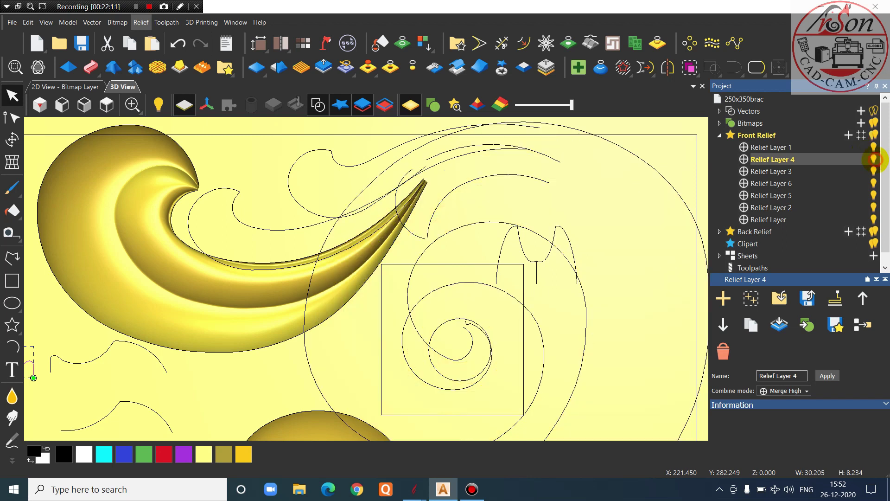
left_click(873, 159)
Examine from above where the leaf sweep overlaps the large curl
scroll(465, 268, "down", 3)
scroll(381, 258, "up", 4)
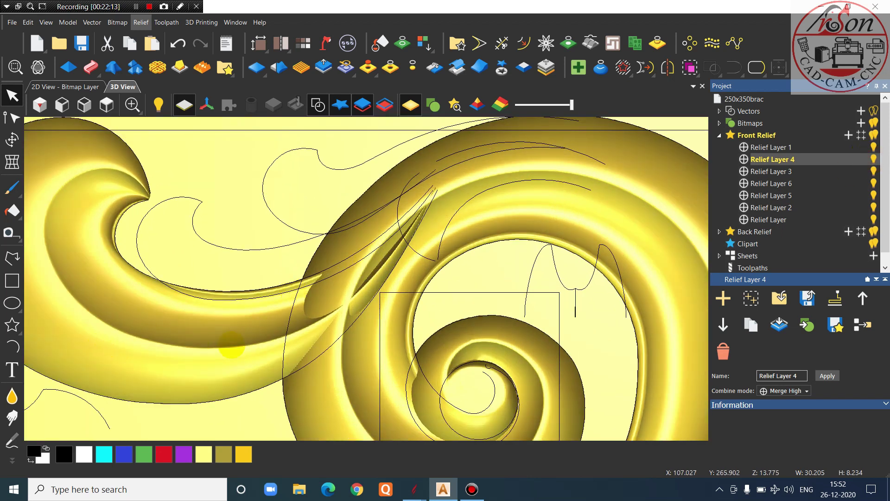
scroll(248, 334, "down", 1)
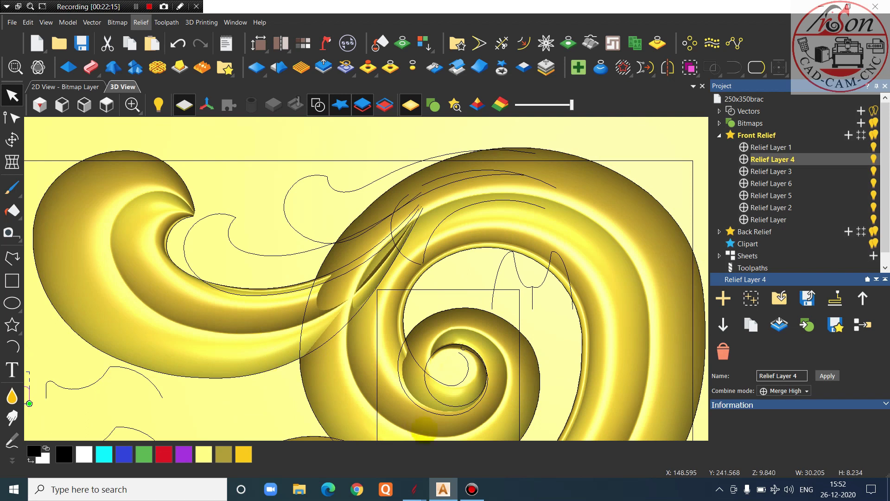
mouse_move(414, 489)
left_click(595, 418)
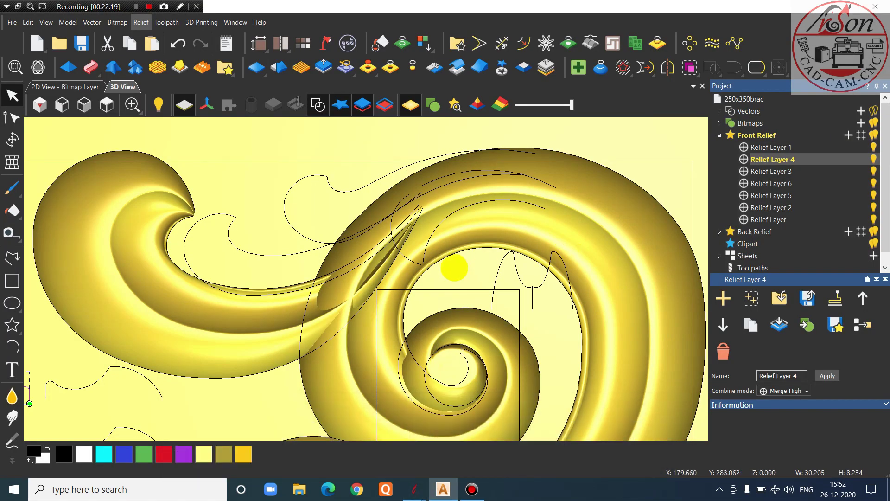
scroll(325, 279, "up", 2)
scroll(205, 183, "down", 2)
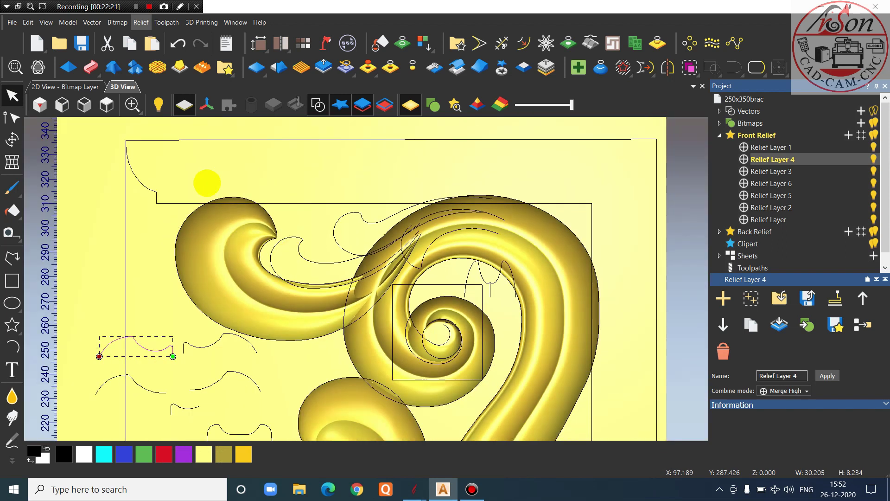
left_click(106, 104)
scroll(378, 162, "up", 6)
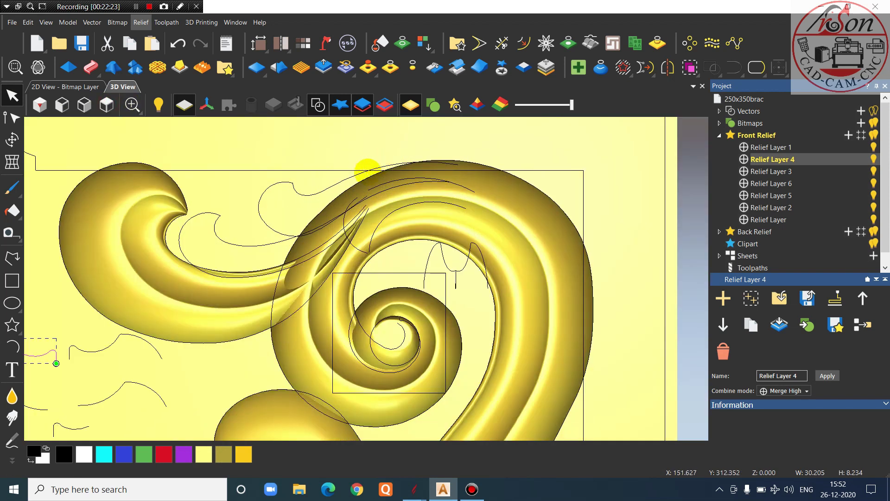
scroll(329, 299, "down", 3)
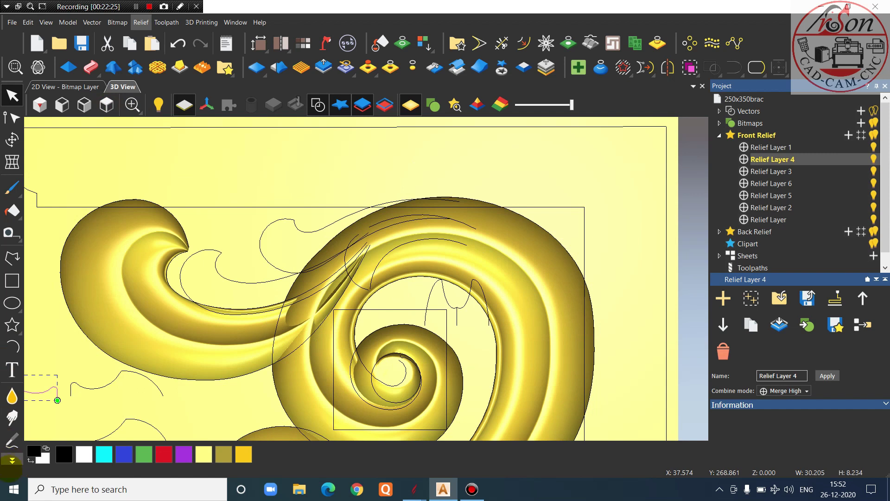
Erase the part of the curl on Relief Layer 4 that covers the leaf's stem, using the round Eraser at 1% strength
left_click(11, 440)
left_click(11, 410)
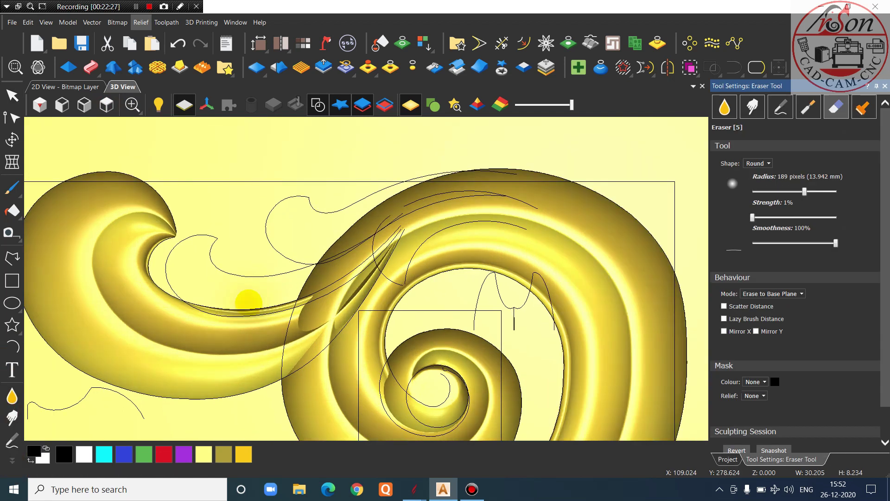
scroll(348, 278, "up", 3)
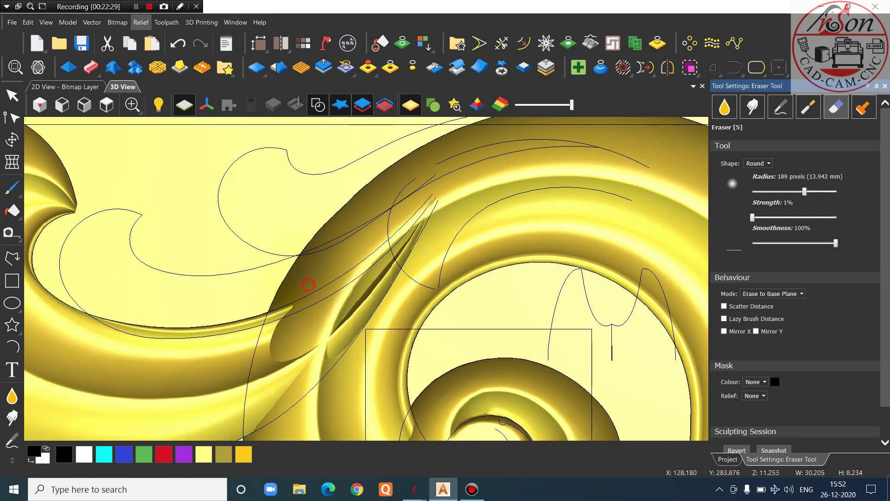
mouse_move(309, 277)
left_mouse_down()
mouse_move(296, 354)
mouse_move(255, 397)
mouse_move(304, 360)
mouse_move(280, 376)
left_mouse_up()
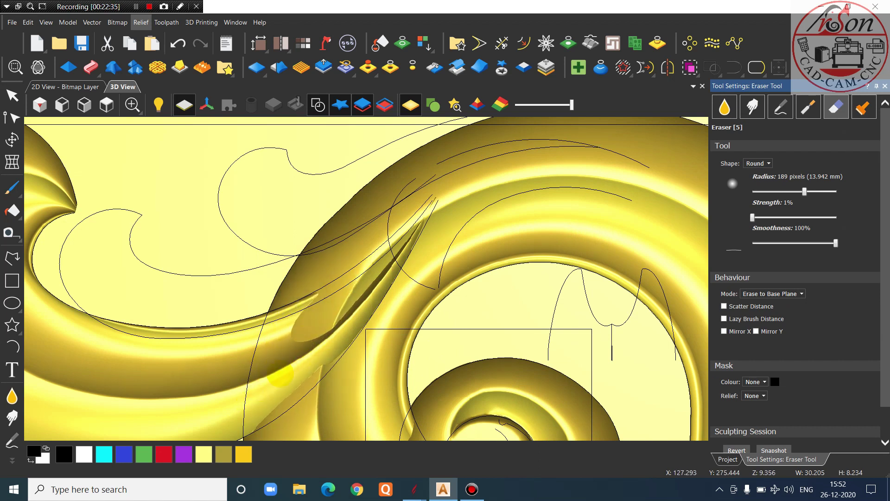
scroll(366, 279, "down", 3)
middle_click_drag(389, 385, 450, 351)
Erase the remaining curl surface around the leaf's pointed tip, inspect the junction, and close the Eraser
left_click(106, 104)
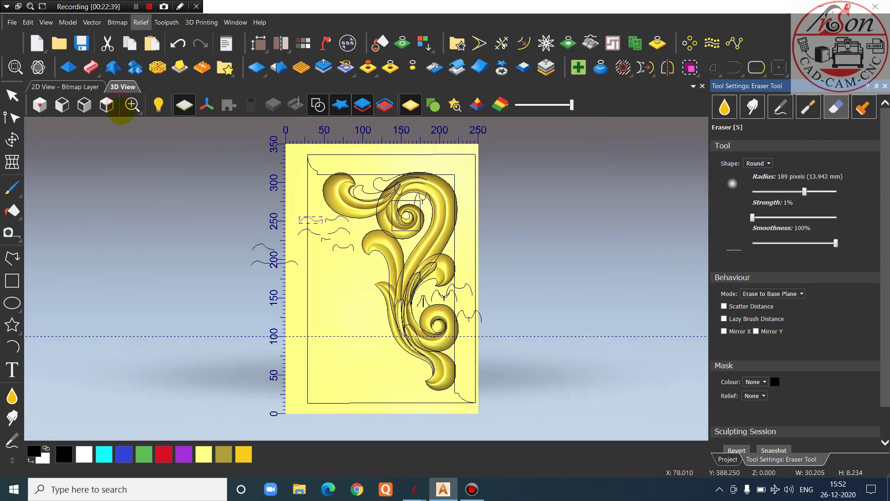
scroll(366, 181, "up", 6)
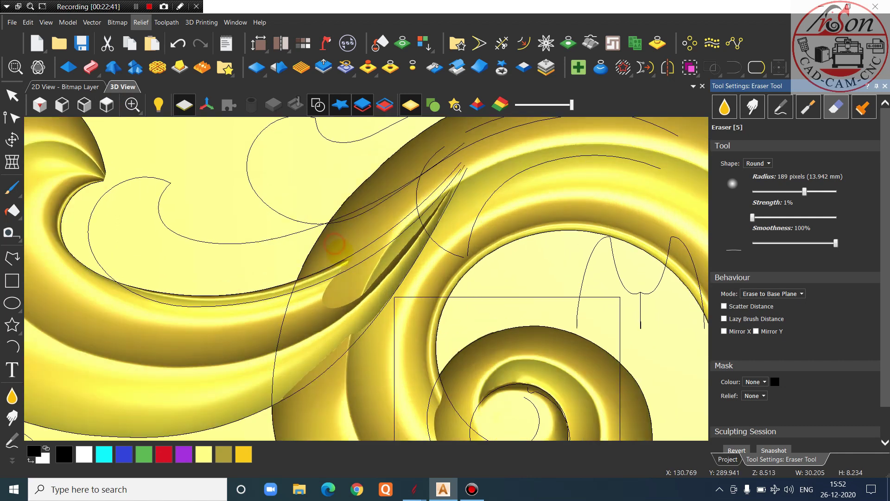
mouse_move(382, 225)
left_mouse_down()
mouse_move(364, 273)
mouse_move(385, 248)
left_mouse_up()
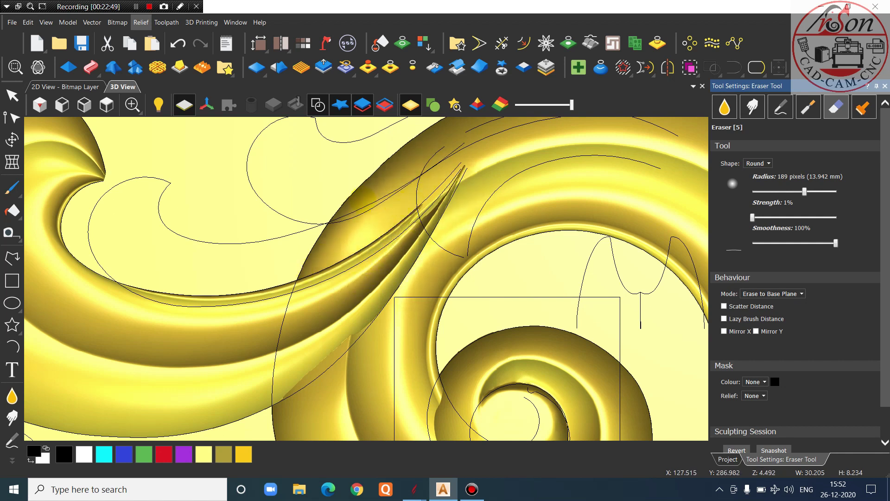
left_click(335, 246)
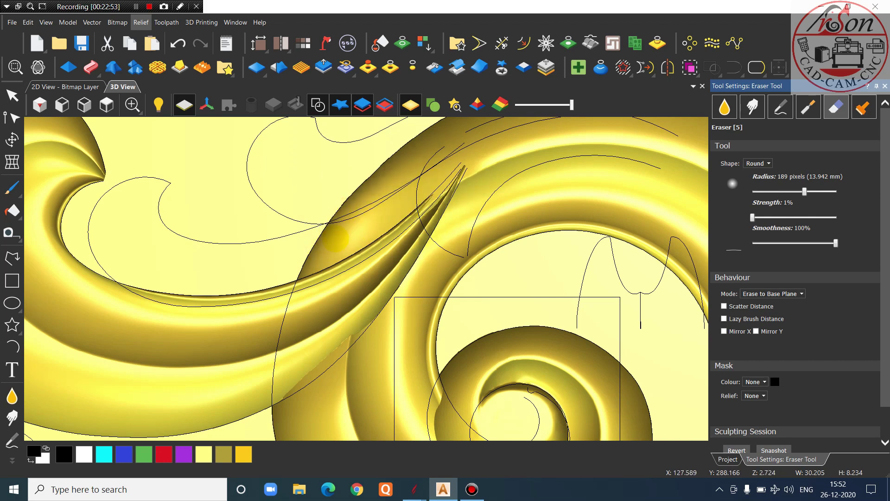
left_click(346, 240)
scroll(346, 240, "down", 4)
mouse_move(427, 337)
middle_mouse_down()
mouse_move(635, 180)
mouse_move(451, 194)
middle_mouse_up()
scroll(294, 264, "up", 8)
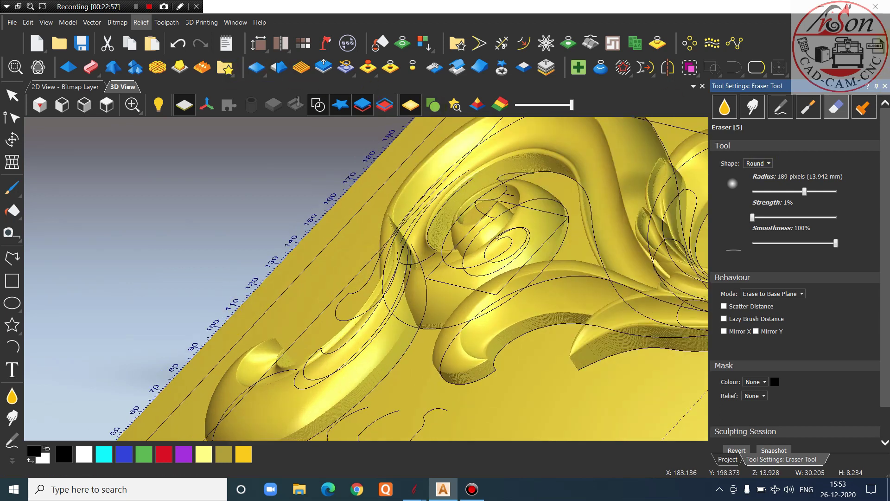
left_click(884, 86)
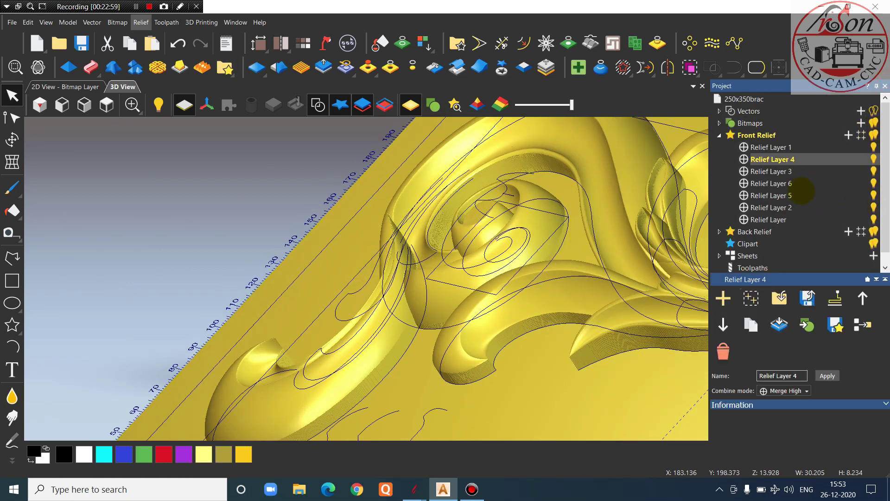
Check the visibility of Relief Layer 6 and make Relief Layer 5, which holds the leaf, the active layer
left_click(798, 183)
left_click(873, 183)
left_click(873, 183)
left_click(865, 195)
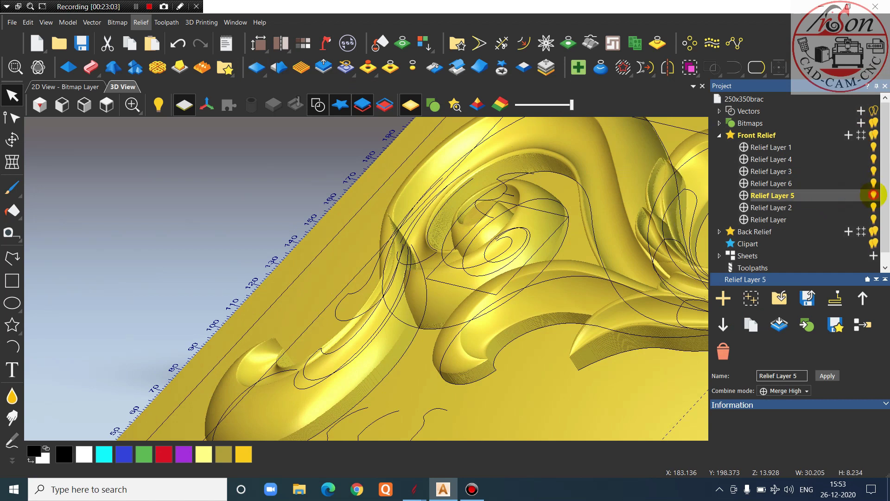
left_click(873, 195)
Start the Eraser on Relief Layer 5 and set its radius to 203 pixels (14.978 mm) for the leaf and curl junction
left_click(105, 104)
scroll(416, 203, "up", 3)
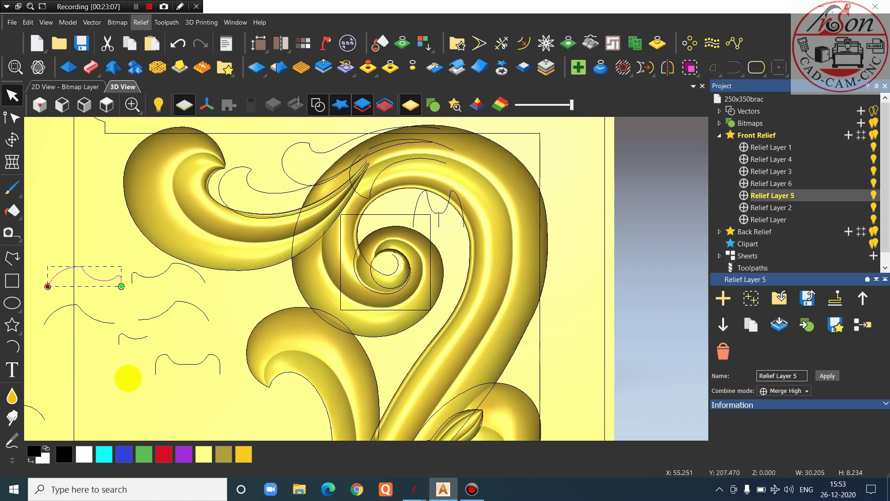
left_click_drag(127, 378, 92, 257)
scroll(401, 181, "up", 2)
scroll(399, 183, "down", 4)
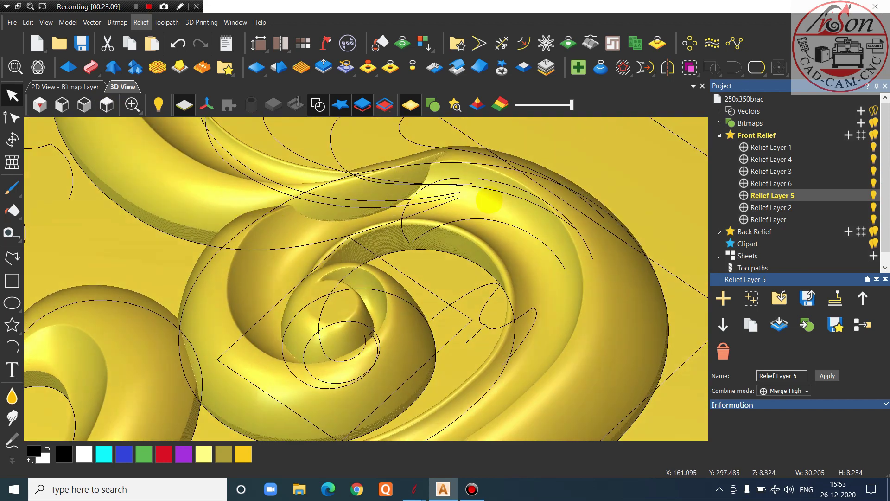
scroll(447, 166, "up", 2)
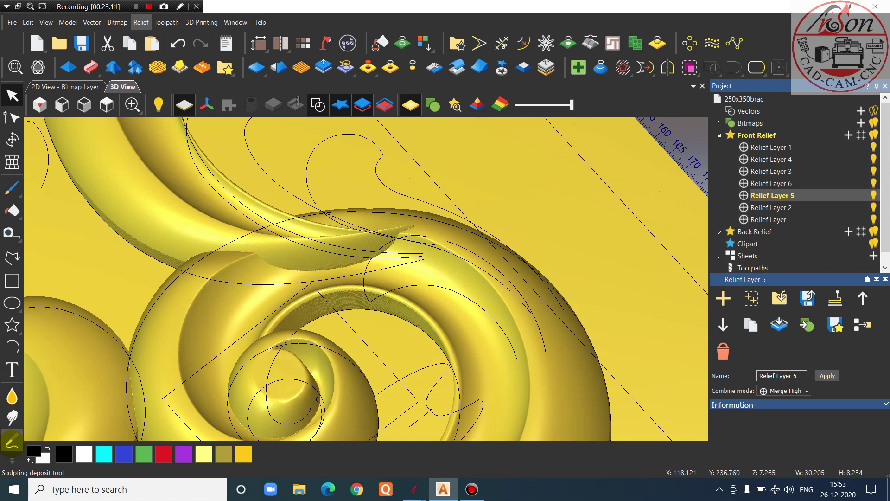
left_click(10, 408)
scroll(366, 199, "down", 3)
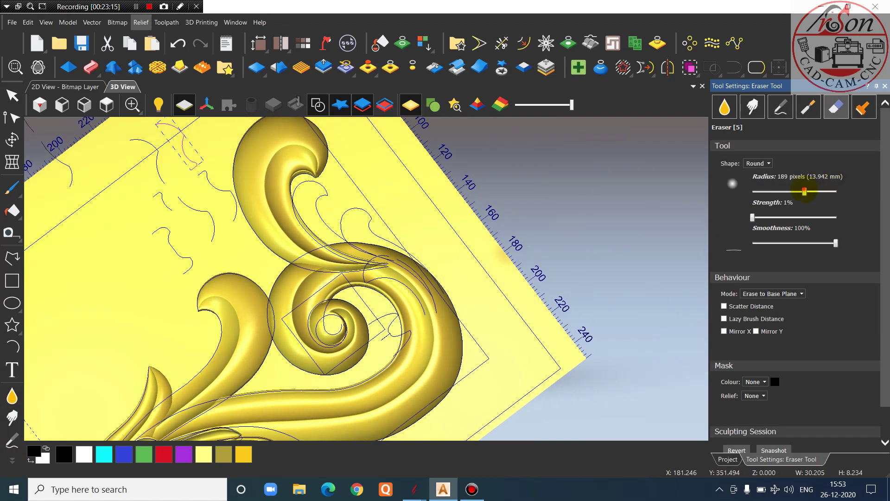
left_click_drag(804, 191, 806, 191)
scroll(467, 274, "up", 3)
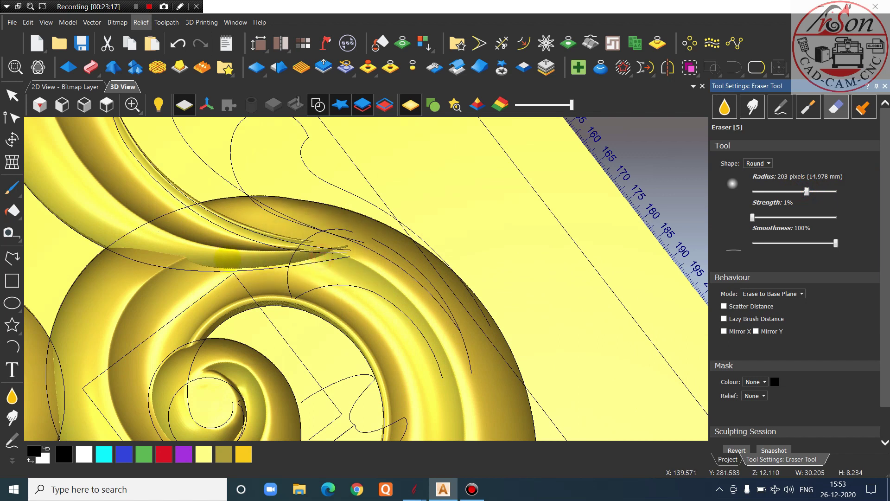
Erase the leaf's raised tip lightly so it blends into the large curl, and close the Eraser
mouse_move(318, 263)
left_mouse_down()
mouse_move(371, 262)
mouse_move(312, 271)
mouse_move(349, 262)
left_mouse_up()
mouse_move(230, 257)
left_mouse_down()
mouse_move(336, 268)
mouse_move(264, 275)
left_mouse_up()
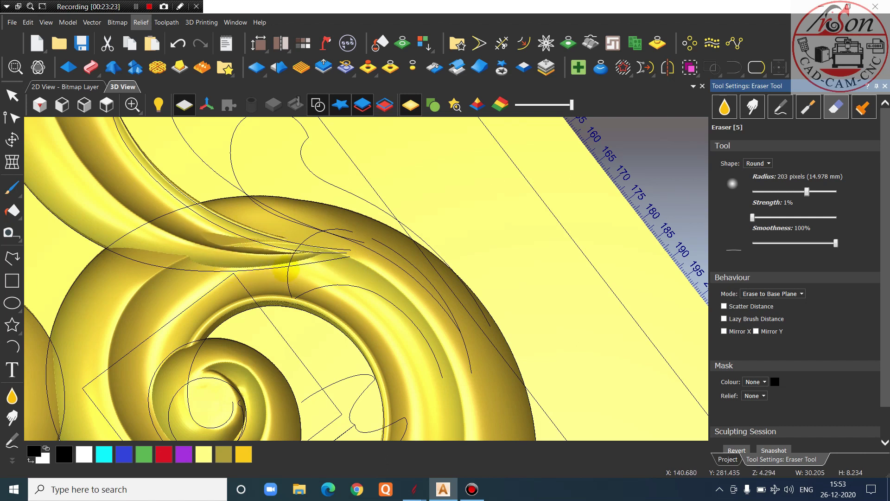
left_click_drag(260, 241, 299, 269)
scroll(347, 278, "down", 4)
mouse_move(347, 352)
middle_mouse_down()
mouse_move(398, 408)
mouse_move(549, 260)
middle_mouse_up()
left_click(884, 85)
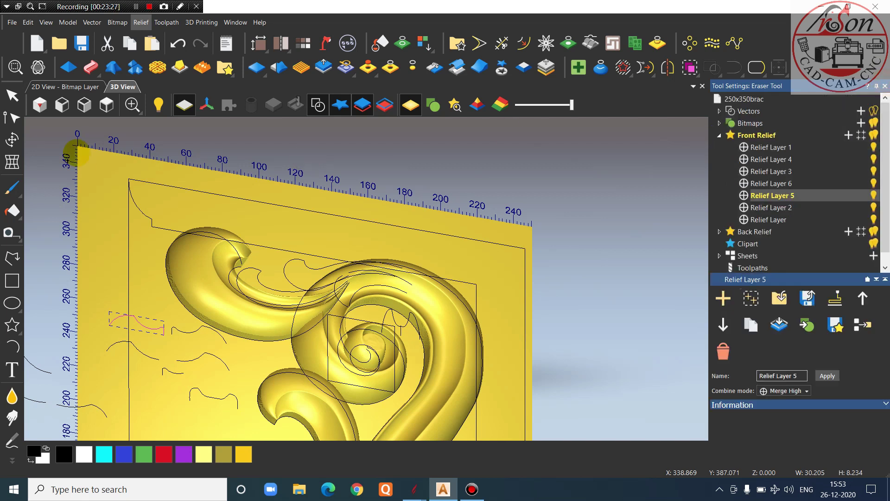
left_click(107, 105)
scroll(334, 143, "up", 6)
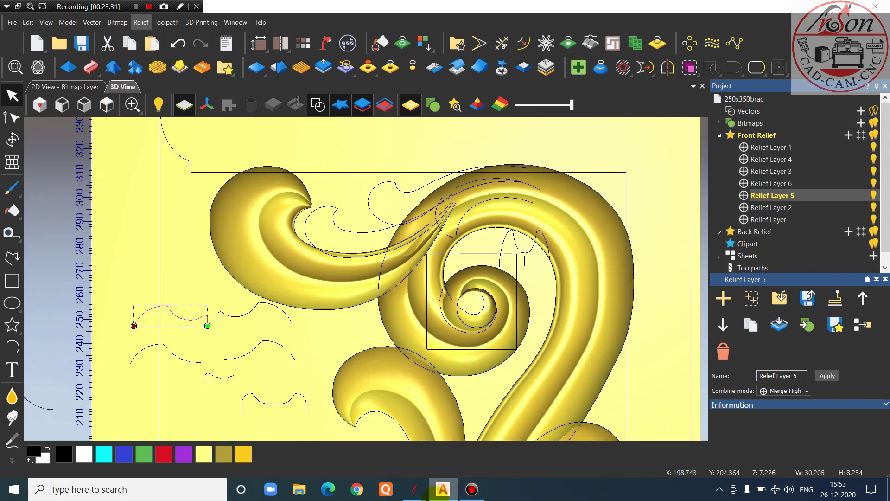
Check the bracket reference photo in the BRACKET drawing open in Aspire to compare it with the modelled leaf
mouse_move(414, 489)
mouse_move(575, 438)
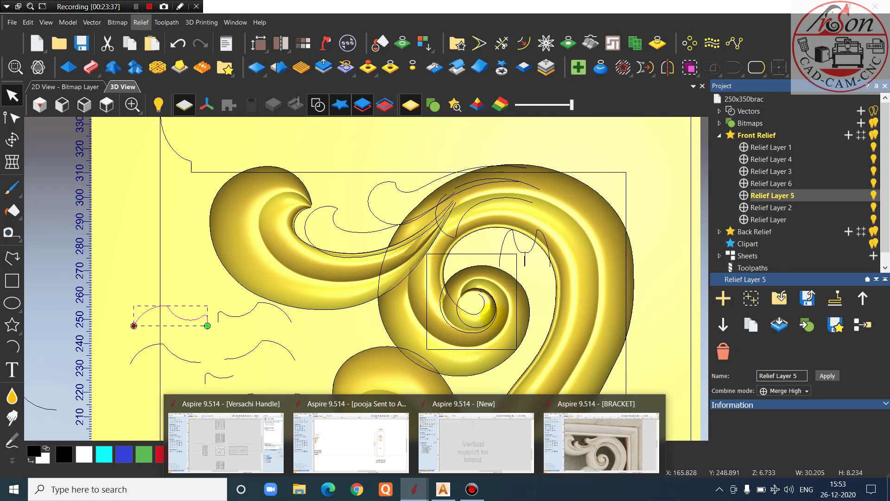
scroll(339, 242, "up", 2)
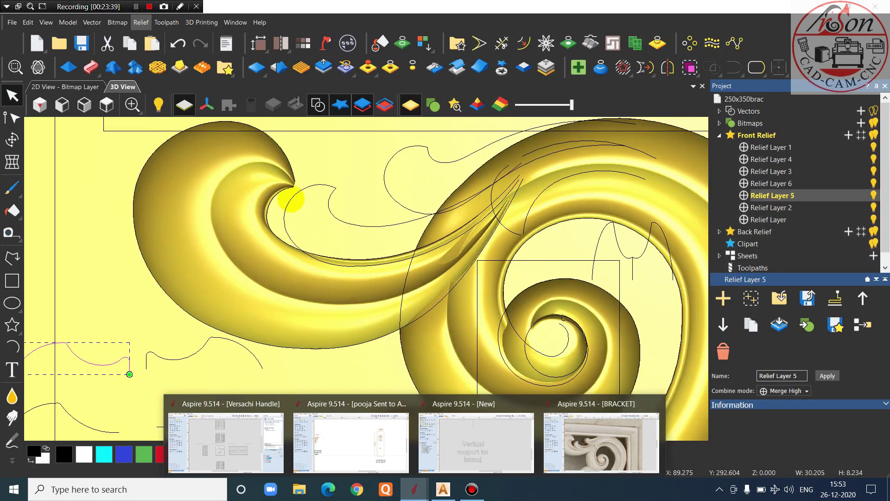
left_click(581, 438)
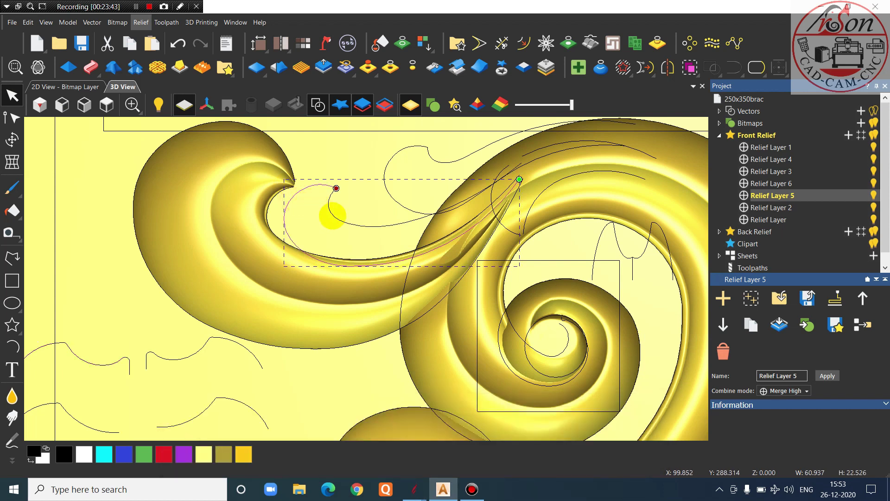
Apply Envelope Distortion to the small leaf vector beside the large upper-left leaf, bowing the envelope's lower and upper edges outward
left_click(12, 162)
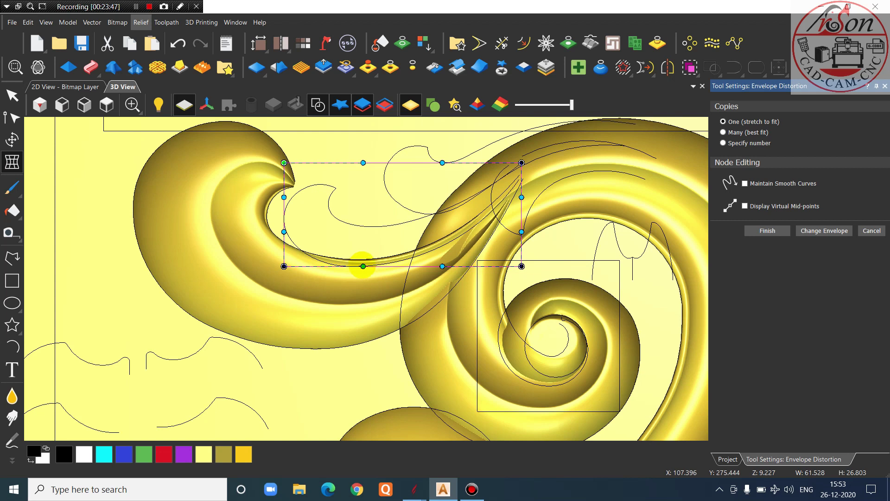
left_click_drag(363, 266, 361, 275)
left_click_drag(442, 266, 449, 292)
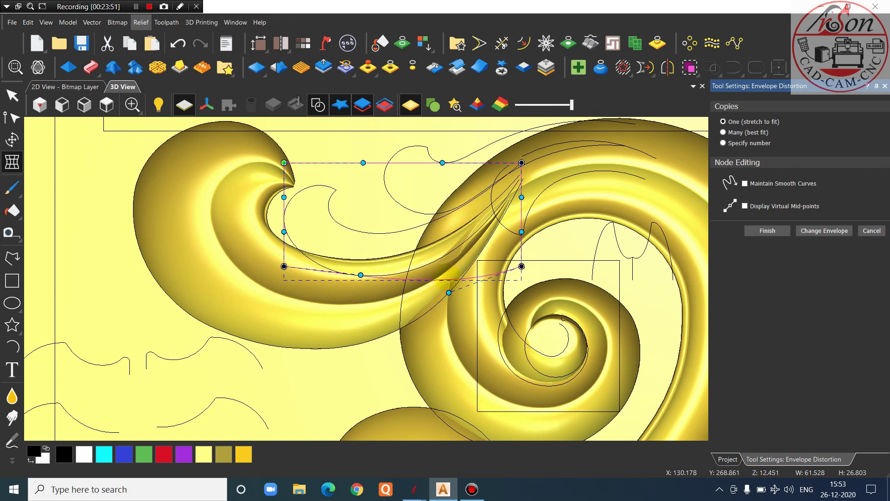
left_click(442, 163)
left_click_drag(442, 162, 439, 144)
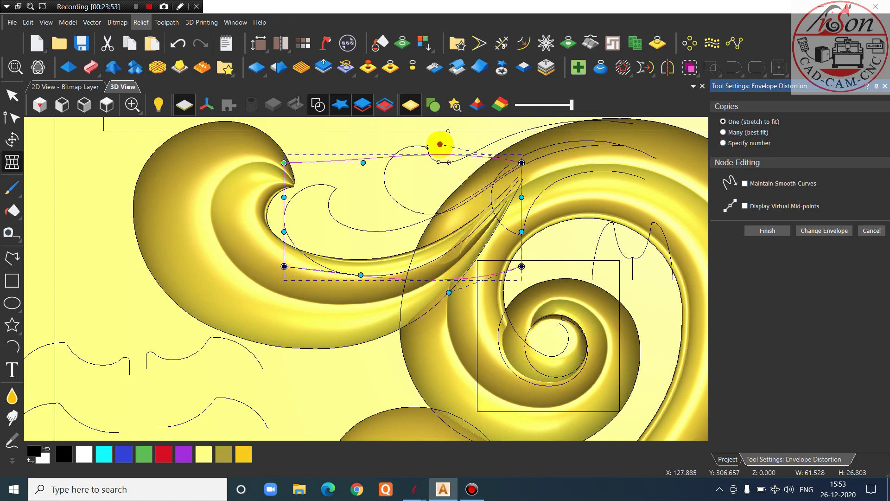
Shift the envelope's upper-left corner up and inward, adjust its left edge, lower-left corner and upper curve, and finish the distortion
left_click_drag(284, 163, 298, 152)
left_click_drag(298, 186, 291, 184)
left_click(378, 152)
left_click(284, 231)
left_click_drag(284, 232, 295, 234)
left_click_drag(283, 266, 285, 271)
left_click(377, 151)
left_click_drag(377, 152, 385, 171)
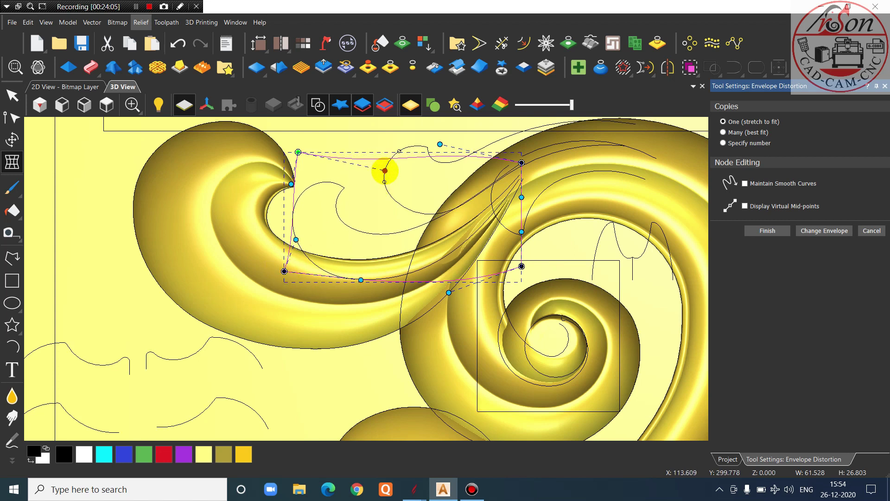
left_click(772, 234)
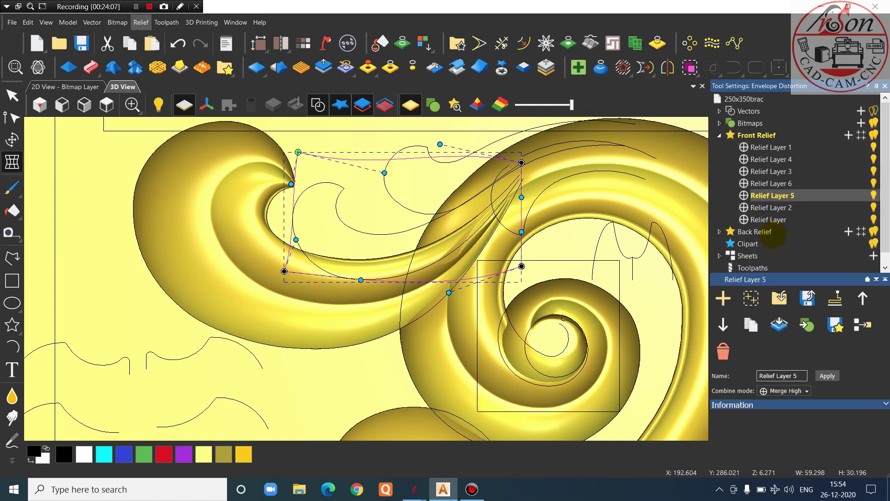
scroll(348, 278, "up", 3)
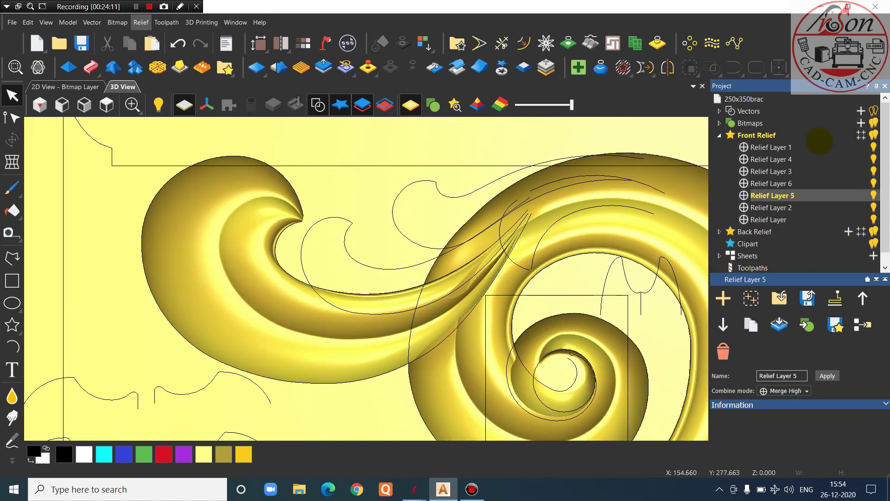
Add a new relief layer to the Front Relief, set its combine mode to Merge High and make it the current layer
left_click(814, 144)
left_click(847, 134)
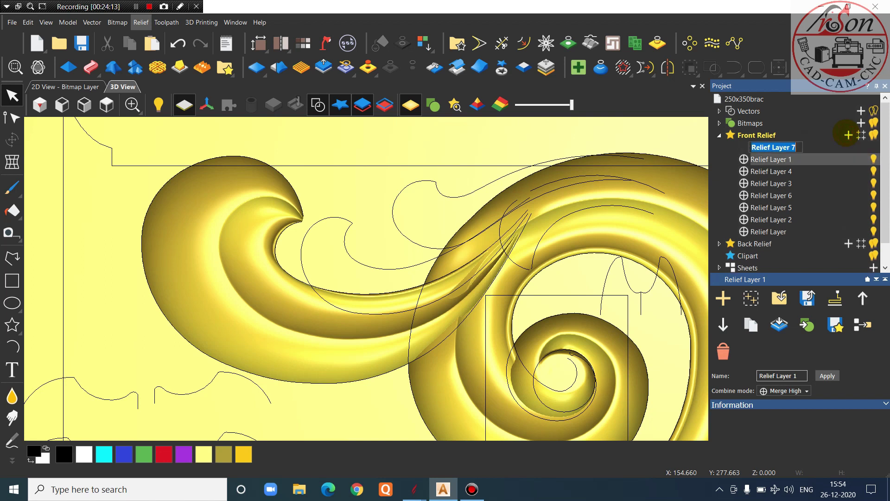
left_click(655, 134)
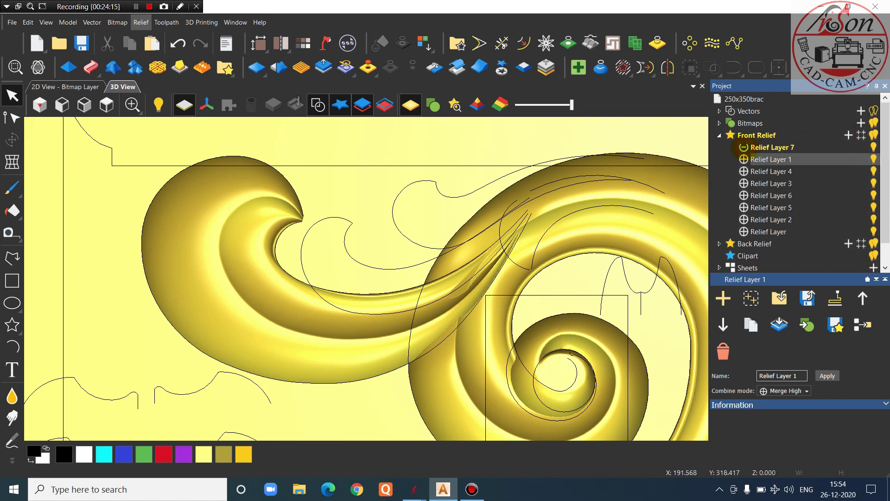
left_click(781, 146)
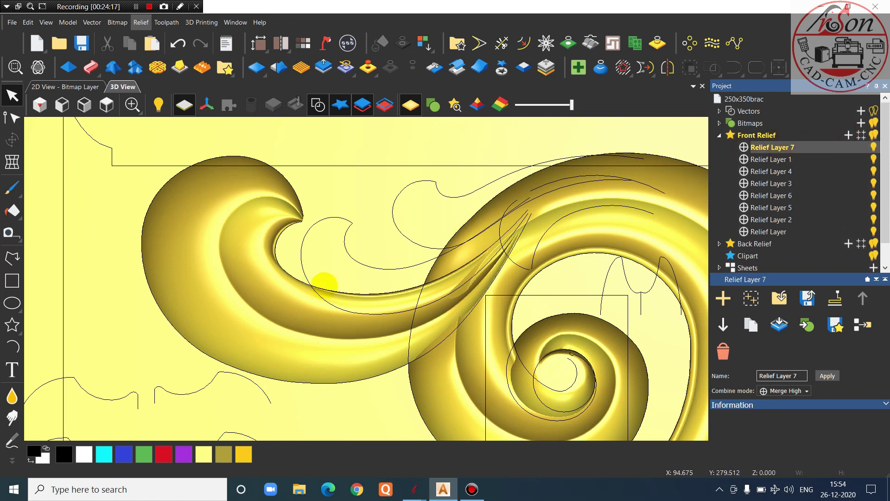
Set up a Two Rail Sweep with the middle leaf's two curves as drive rails and a wavy profile below the large leaf as cross section
left_click(335, 305)
left_click(347, 254, "shift")
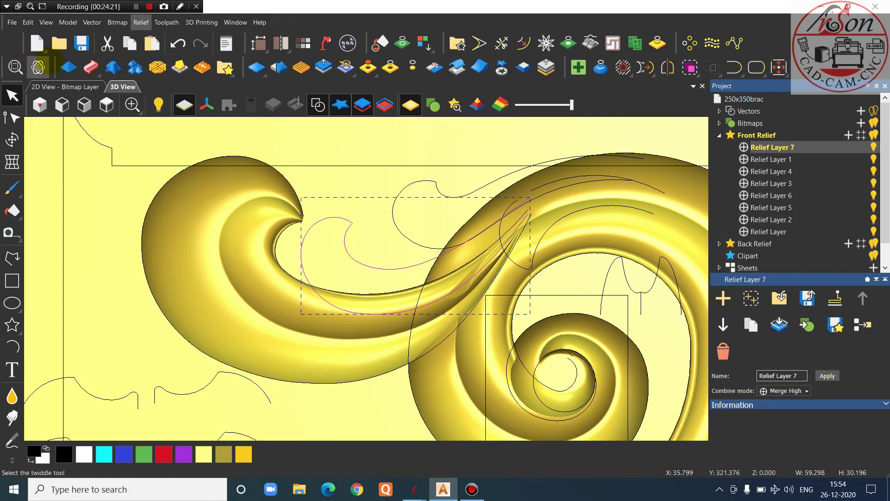
left_click(91, 67)
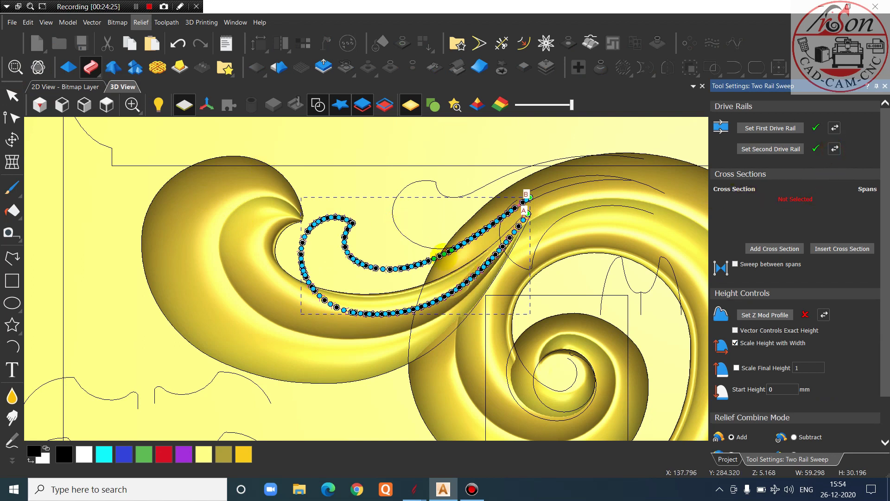
scroll(443, 255, "down", 3)
left_click(322, 333)
left_click(301, 322)
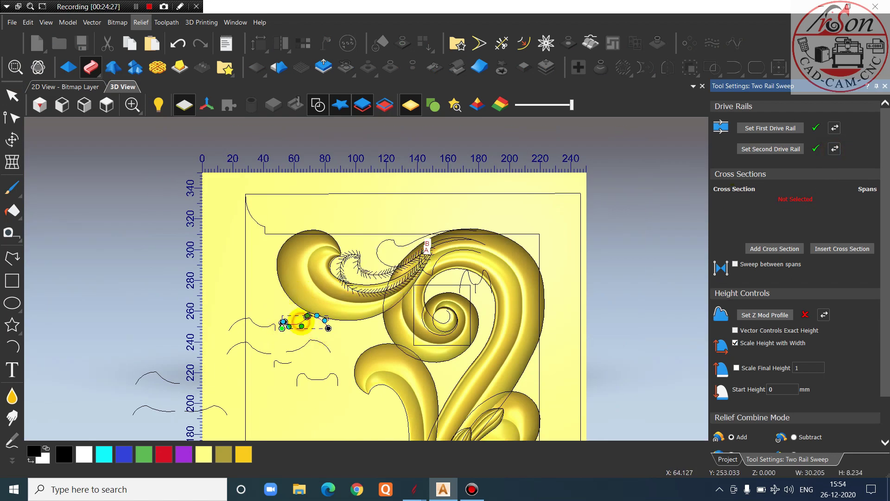
left_click(788, 249)
Replace the sweep's cross section with the mirrored wavy profile beside the one currently used
scroll(347, 275, "up", 3)
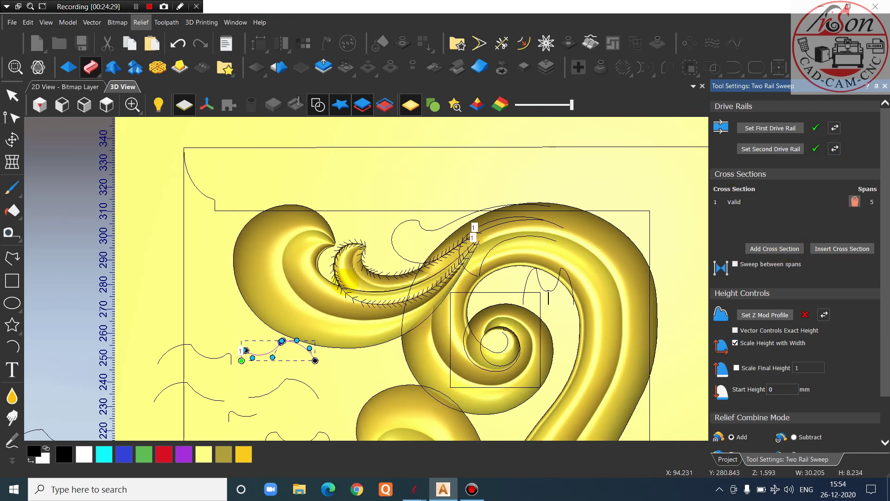
left_click(166, 374)
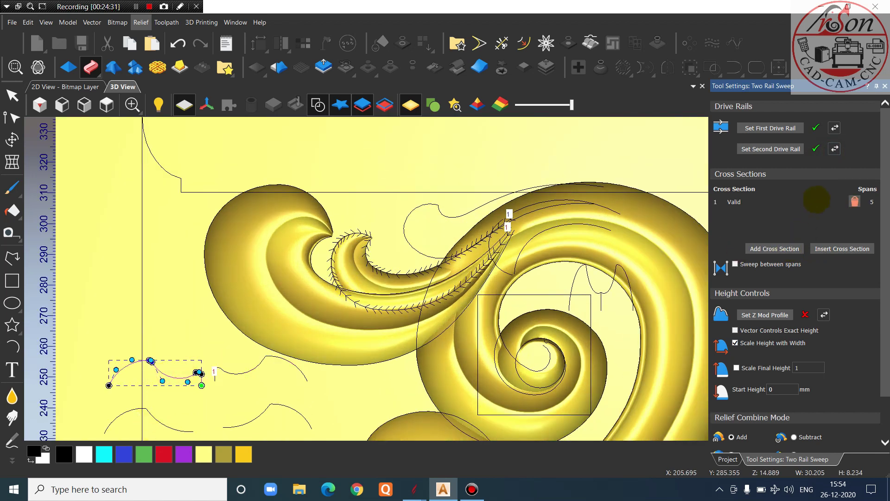
left_click(853, 201)
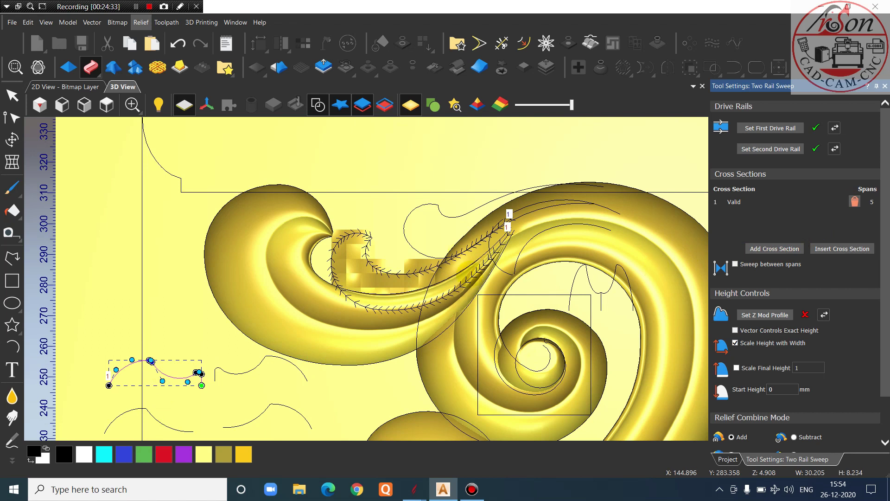
Turn on Scale Final Height at 11 for the middle leaf's sweep and set its start height to 4 mm
left_click_drag(381, 313, 343, 308)
left_click(736, 367)
left_click(805, 365)
left_click(772, 389)
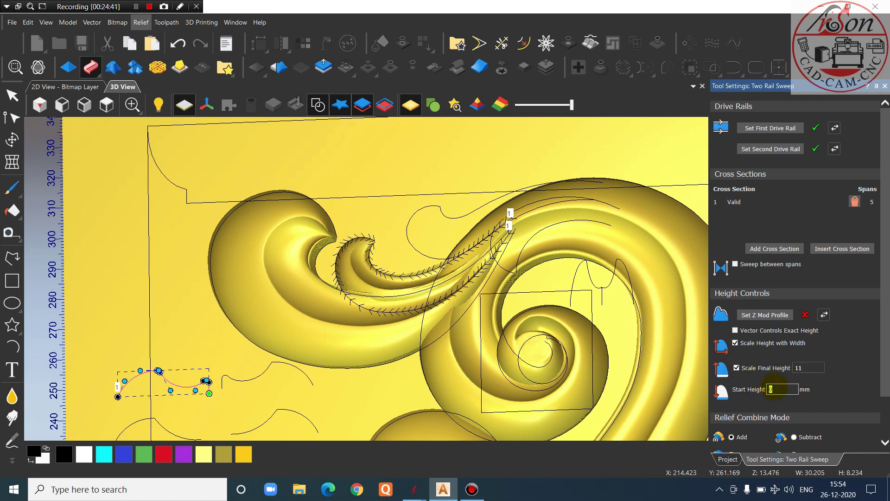
type("4")
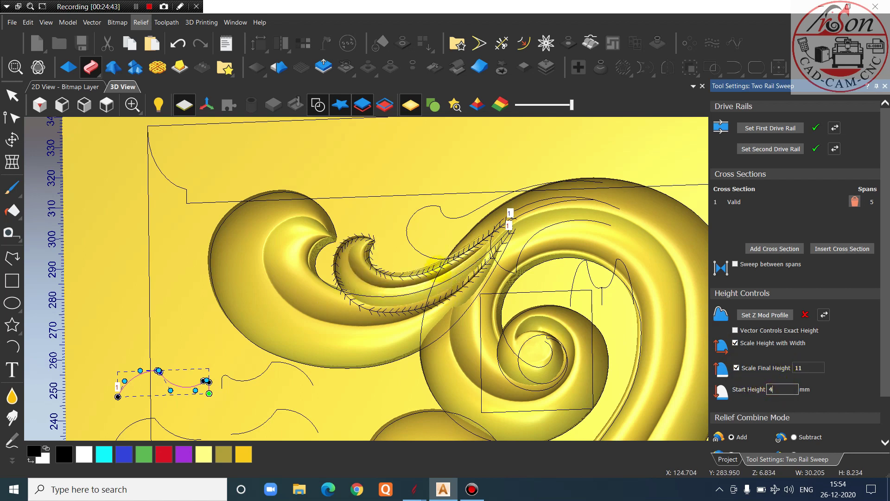
Examine the middle leaf's sweep preview from several angles, especially where it meets the large scroll
scroll(428, 264, "up", 2)
left_click_drag(476, 348, 348, 298)
scroll(377, 330, "down", 2)
scroll(376, 330, "up", 2)
left_click_drag(377, 330, 498, 308)
scroll(612, 225, "down", 2)
scroll(452, 282, "up", 4)
left_click_drag(421, 238, 357, 273)
scroll(357, 274, "down", 2)
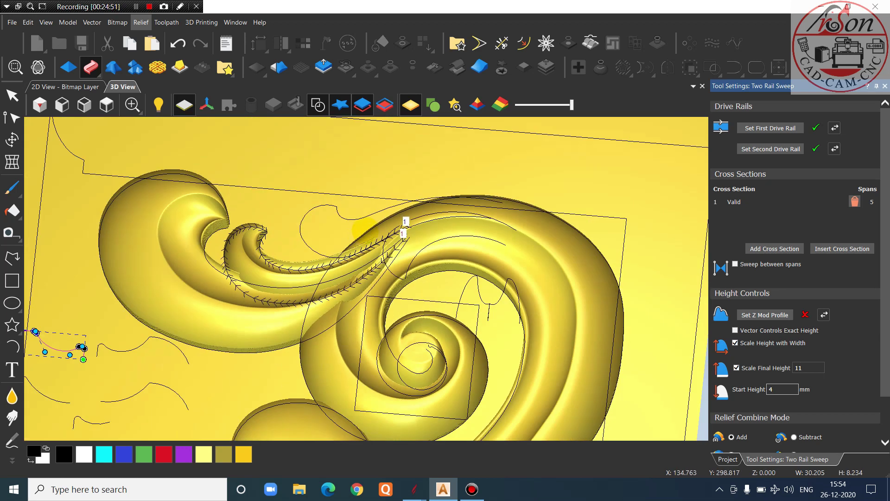
scroll(359, 236, "up", 2)
left_click_drag(359, 235, 477, 227)
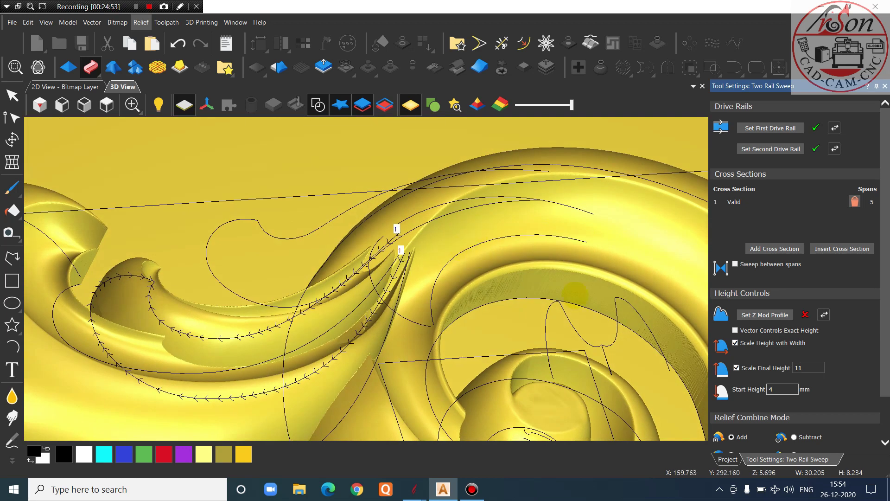
Set the sweep's relief combine mode to Merge High, apply it and close the Two Rail Sweep settings
scroll(788, 361, "down", 2)
left_click(731, 404)
left_click(819, 443)
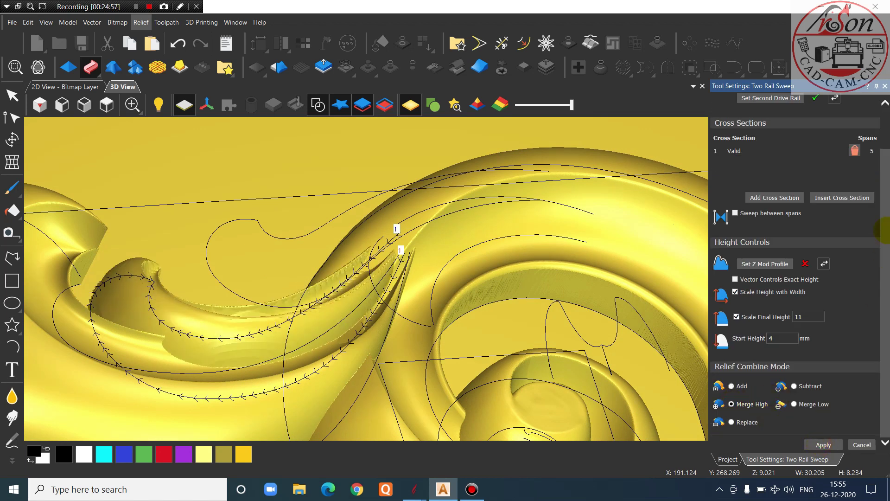
left_click(885, 86)
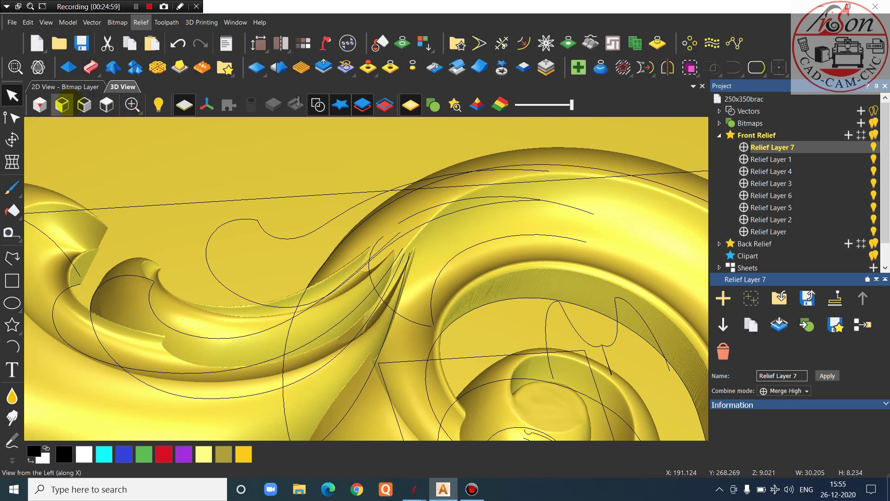
View the relief from above and compare the swept middle leaf with the reference bracket photo
left_click(107, 105)
scroll(423, 199, "up", 3)
scroll(318, 185, "up", 1)
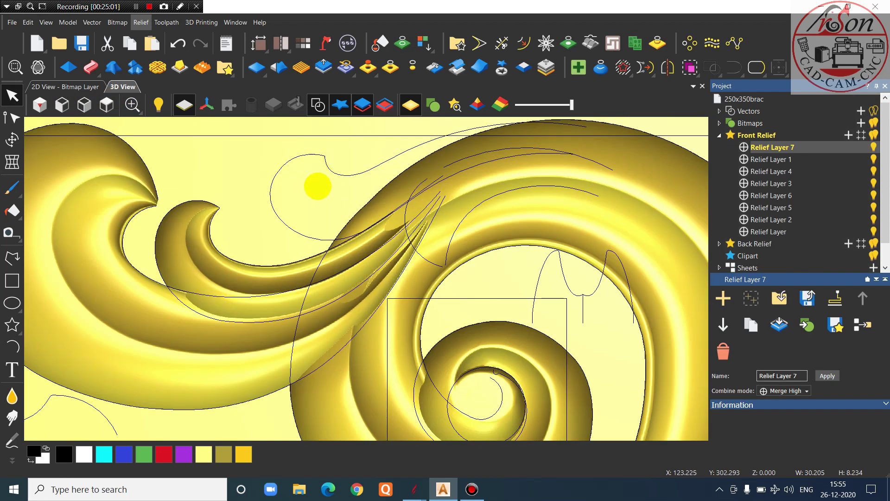
scroll(405, 405, "down", 1)
mouse_move(417, 488)
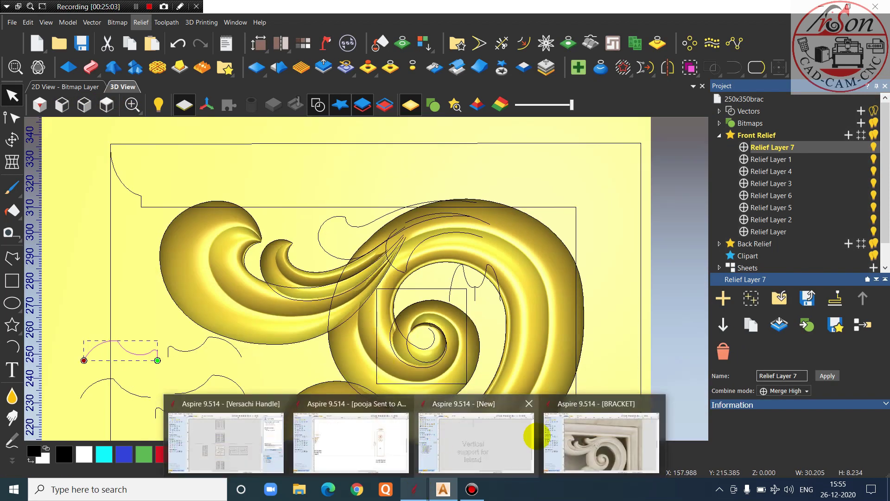
mouse_move(549, 431)
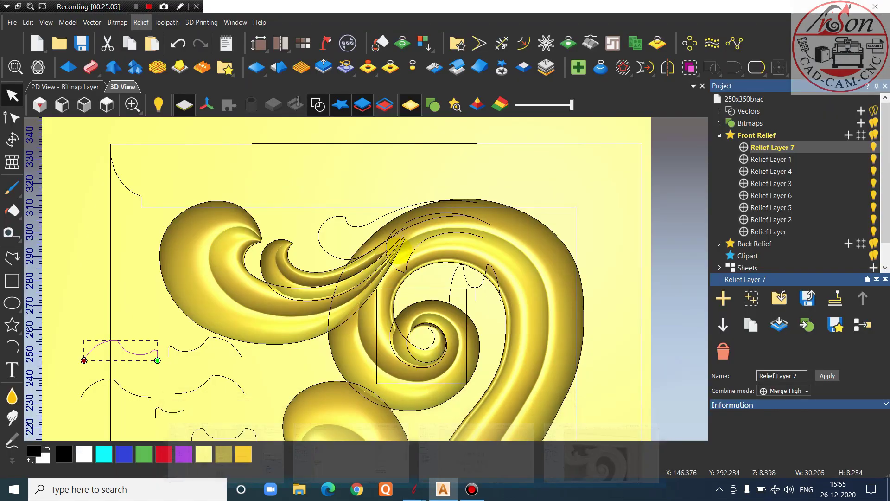
Identify the upper leaf's two edge curves, add a Merge High relief layer to the Front Relief for it and make that layer current
scroll(334, 254, "up", 3)
left_click(326, 288)
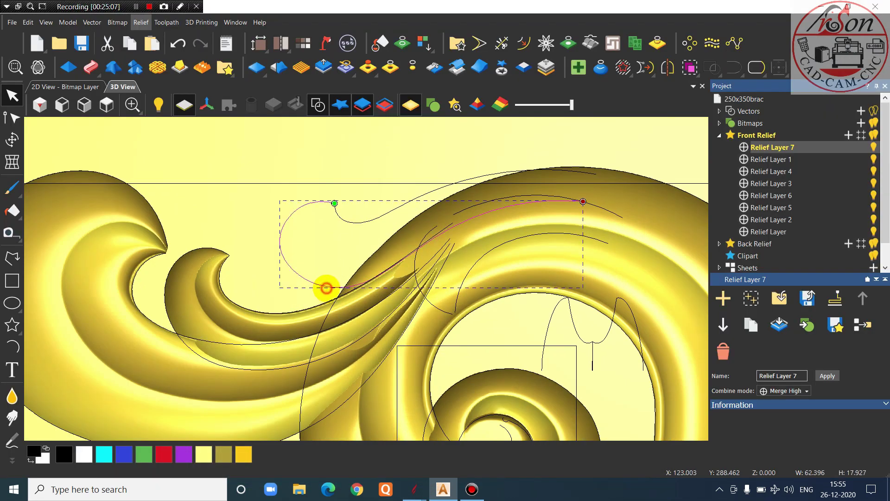
scroll(326, 288, "down", 1)
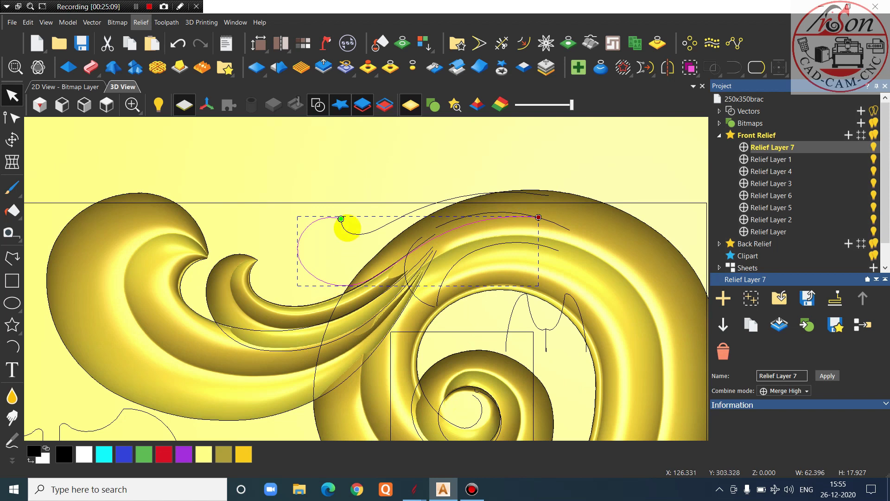
scroll(351, 226, "up", 1)
left_click(345, 230, "shift")
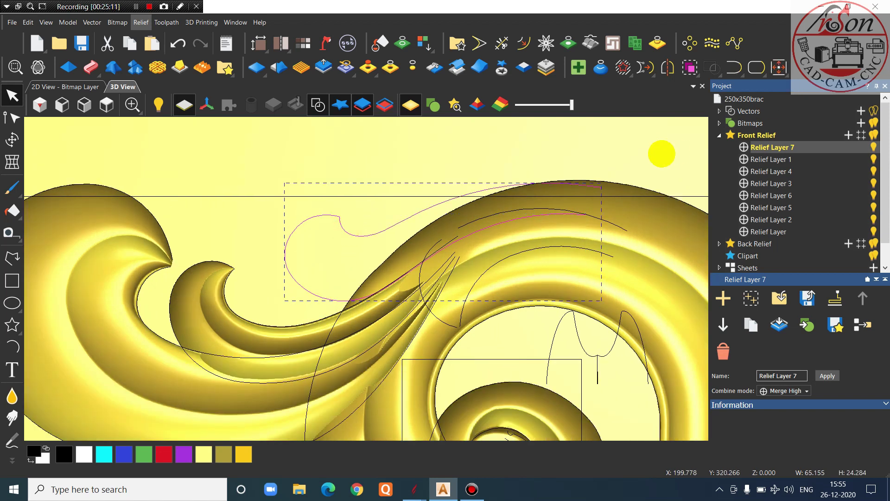
left_click(848, 134)
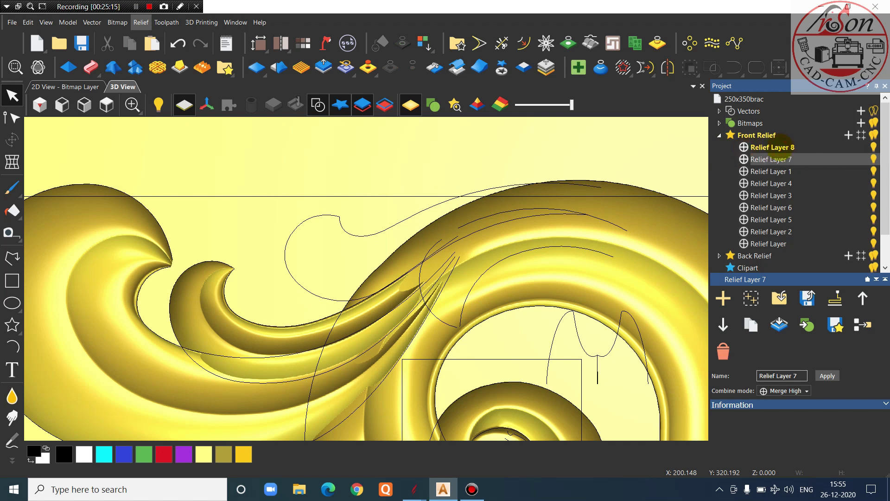
left_click(783, 146)
Preview the reference bracket photo in Aspire to check the shape of the upper leaf
scroll(327, 287, "down", 2)
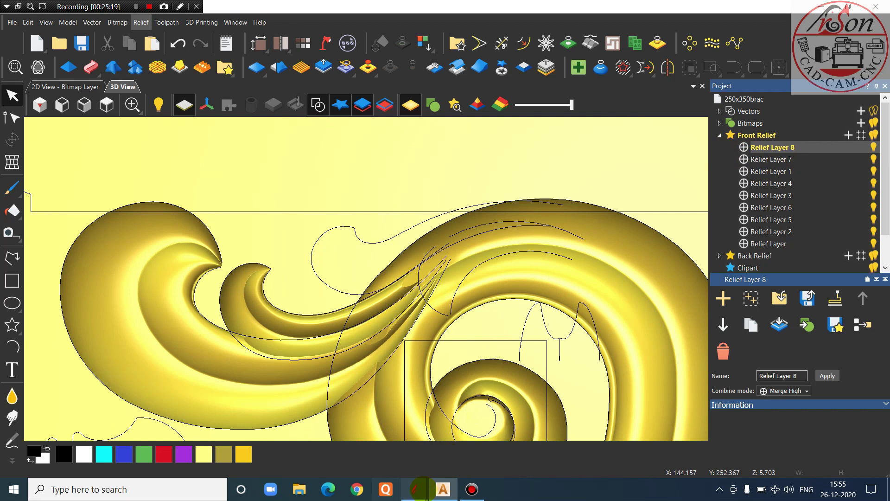
mouse_move(414, 489)
mouse_move(556, 444)
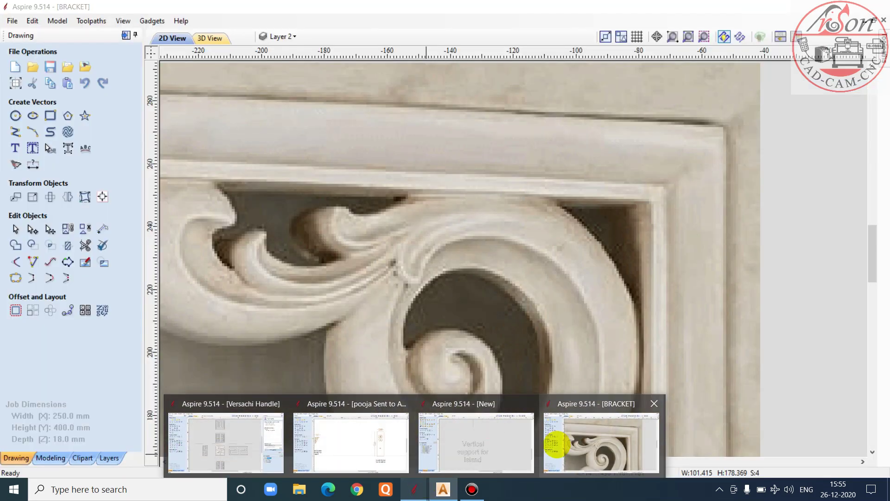
scroll(378, 275, "down", 1)
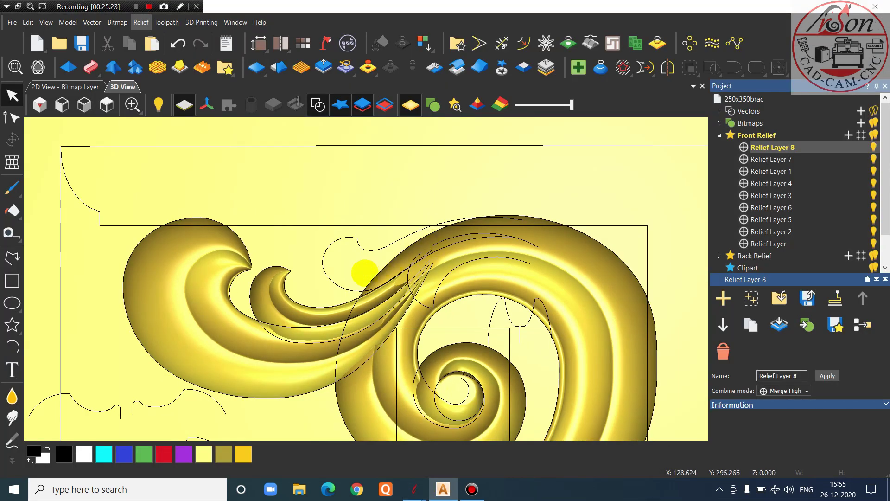
scroll(354, 275, "up", 2)
left_click(322, 290)
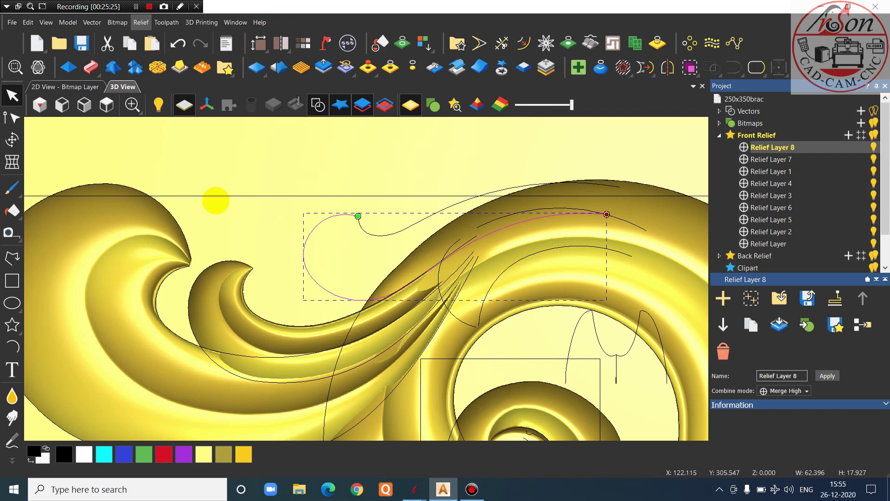
left_click(359, 228, "shift")
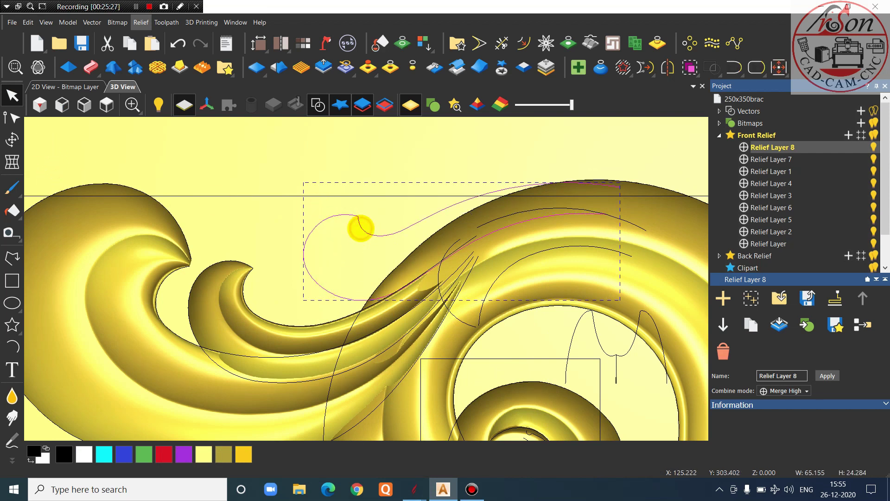
scroll(360, 228, "down", 2)
left_click(12, 162)
scroll(343, 245, "up", 1)
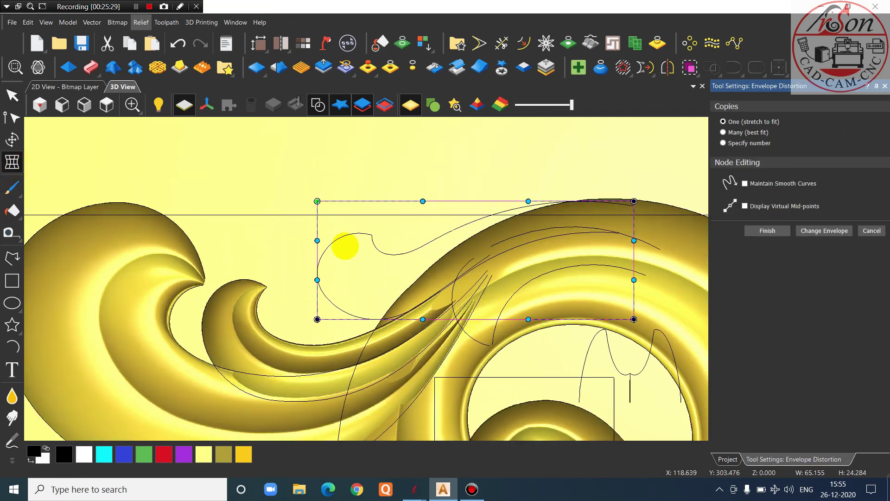
mouse_move(423, 201)
left_mouse_down()
mouse_move(413, 219)
mouse_move(408, 202)
left_mouse_up()
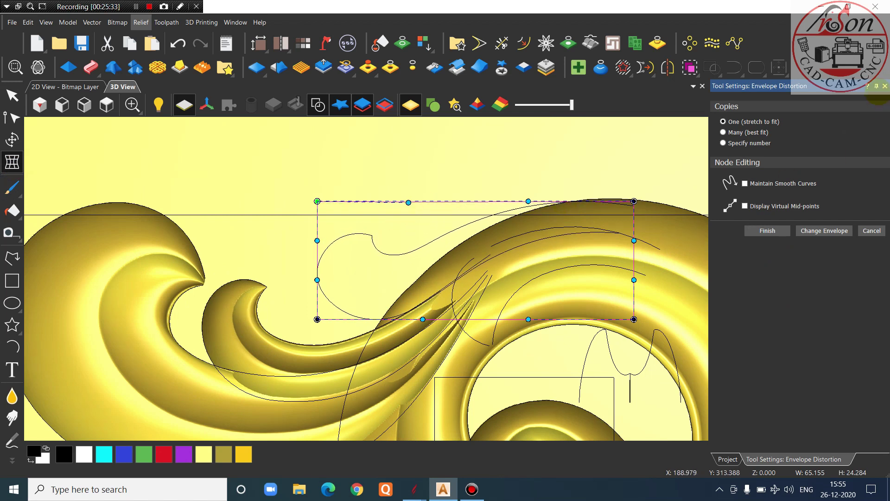
left_click(884, 87)
Reshape the rounded curl of the upper leaf's lower edge curve by moving its nodes and a tangent handle
scroll(541, 225, "down", 1)
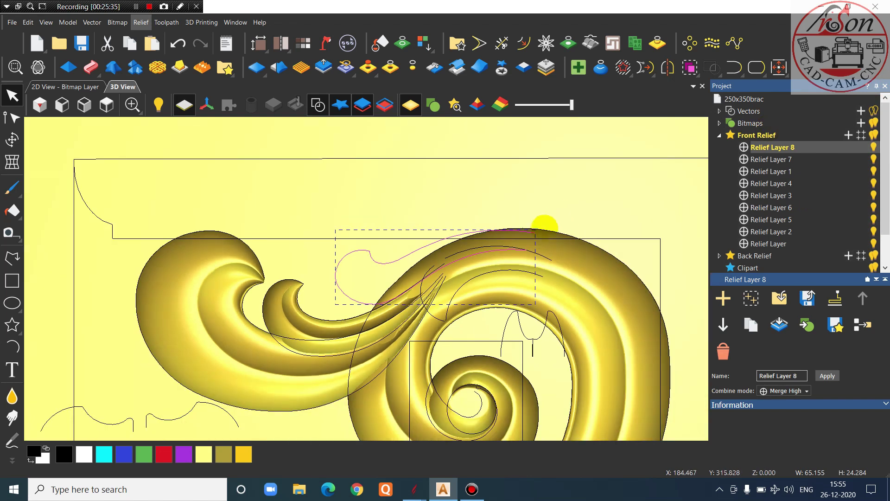
scroll(497, 287, "up", 2)
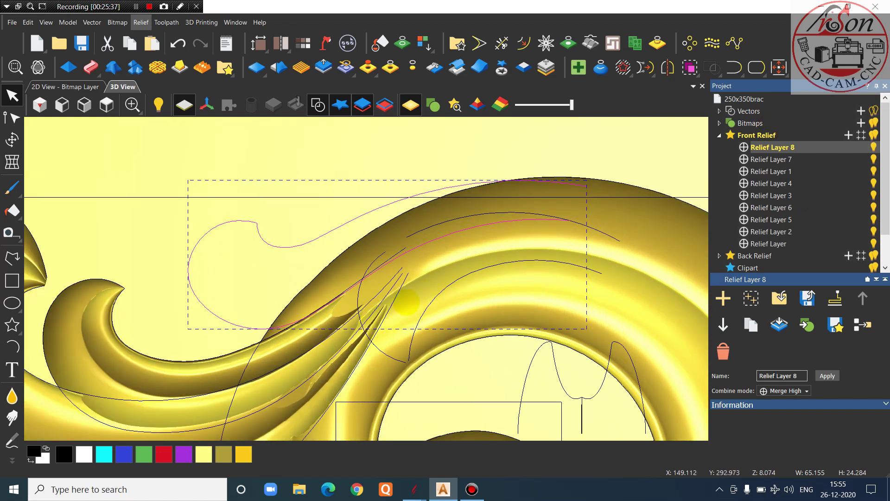
left_click(452, 248)
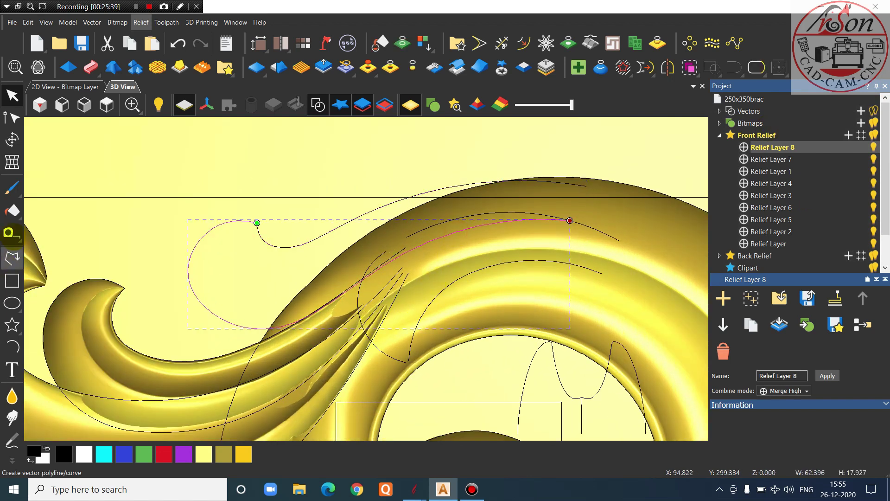
left_click(12, 118)
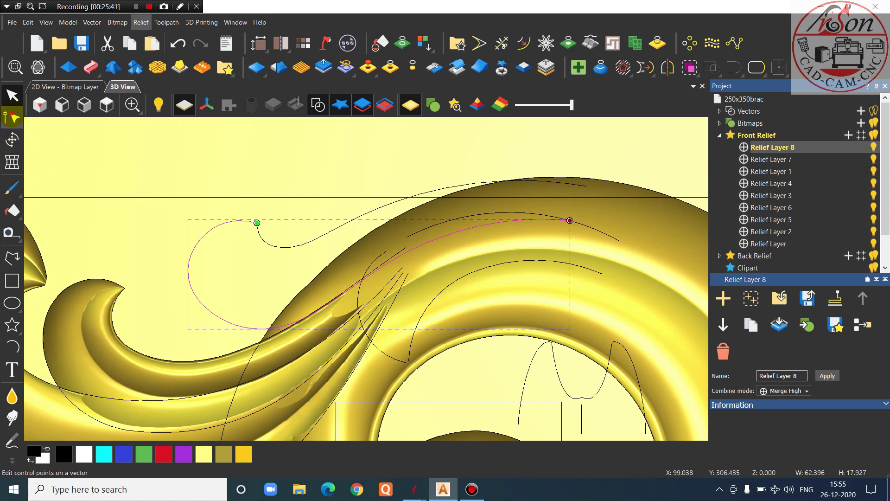
scroll(212, 229, "up", 1)
scroll(247, 238, "up", 1)
left_click_drag(290, 221, 285, 204)
scroll(199, 234, "up", 1)
left_click_drag(198, 235, 188, 228)
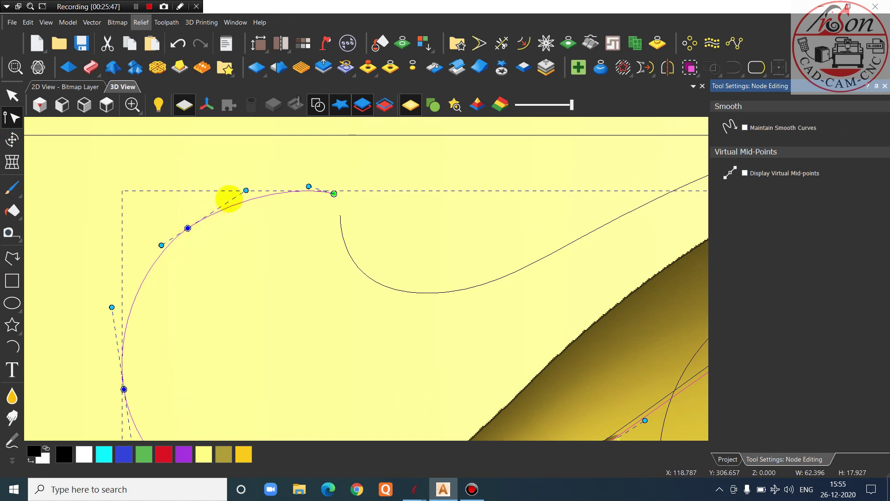
mouse_move(246, 191)
left_mouse_down()
mouse_move(228, 191)
mouse_move(242, 189)
mouse_move(237, 181)
mouse_move(235, 189)
left_mouse_up()
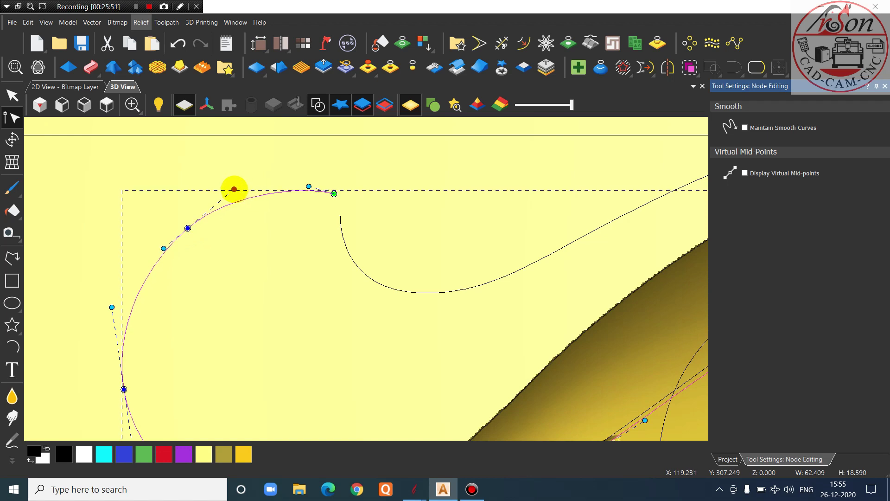
Move the upper edge curve's start point onto the curl's tip and reposition the nodes in its hollow
scroll(341, 217, "up", 2)
left_click_drag(339, 208, 314, 256)
scroll(303, 257, "down", 1)
scroll(407, 318, "up", 1)
scroll(404, 297, "down", 2)
left_click_drag(382, 261, 432, 325)
scroll(429, 309, "up", 1)
left_click_drag(423, 282, 416, 297)
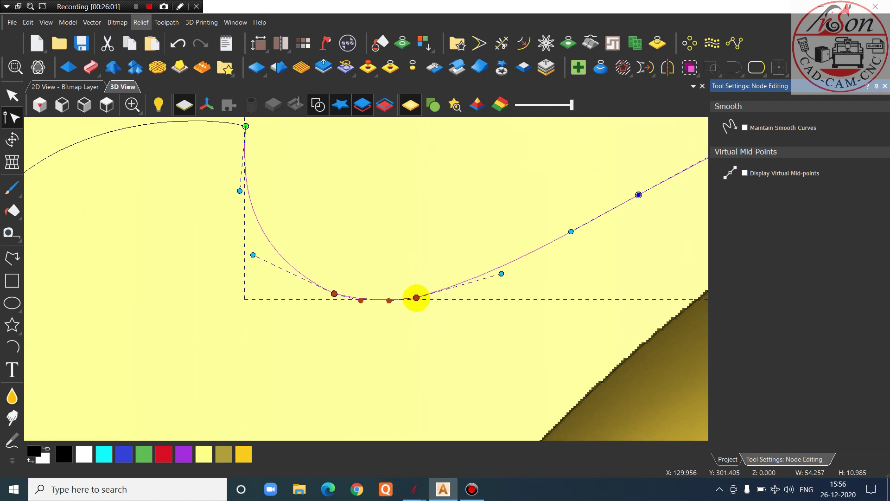
Smooth the hollow of the upper edge curve by adjusting its tangent handles and finish node editing
left_click(314, 254)
left_click(293, 264)
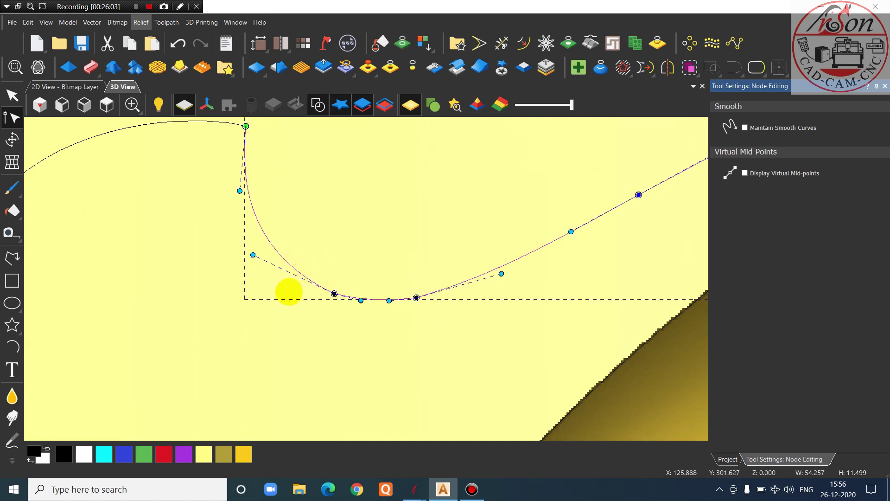
left_click_drag(252, 255, 269, 278)
scroll(487, 290, "up", 2)
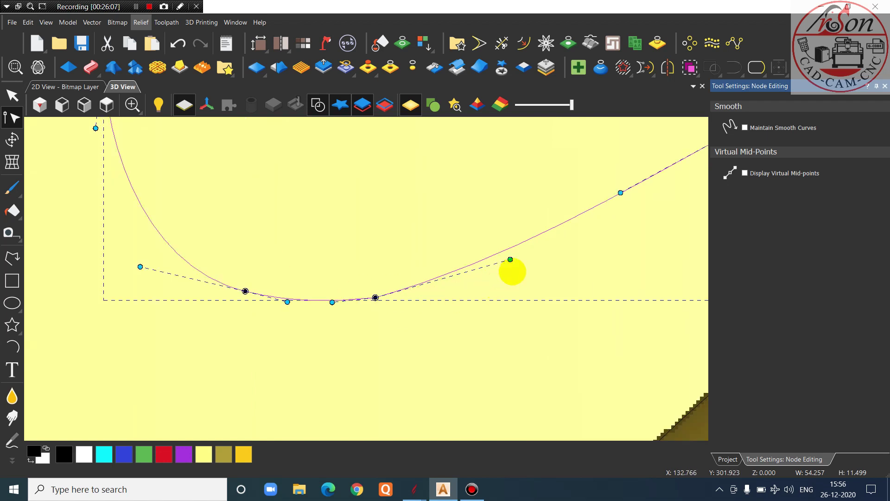
left_click_drag(509, 259, 506, 279)
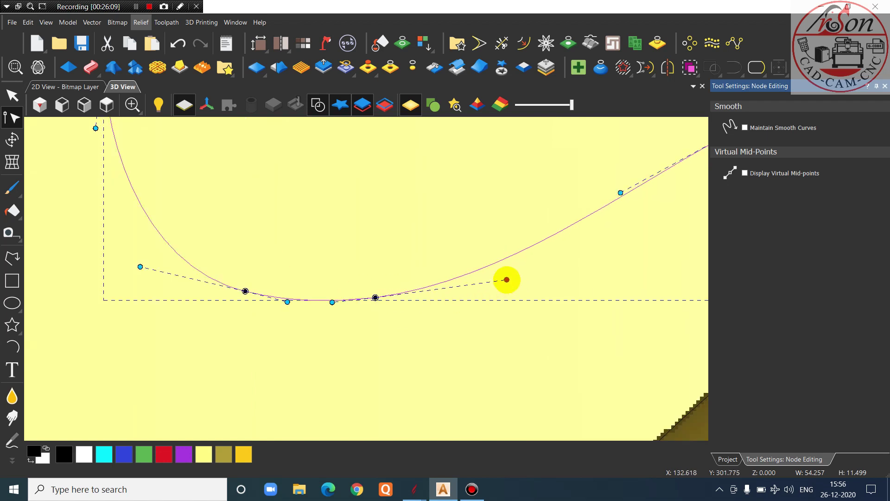
left_click(500, 320)
scroll(478, 319, "down", 5)
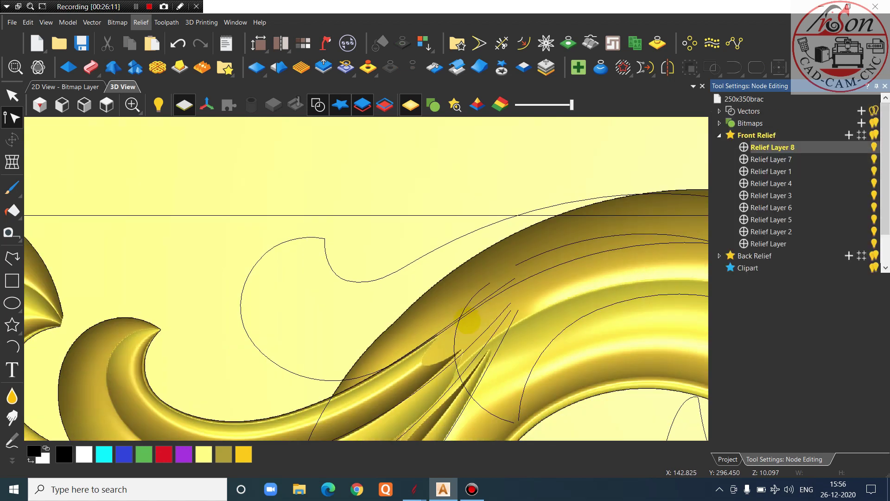
key("n")
scroll(359, 299, "down", 3)
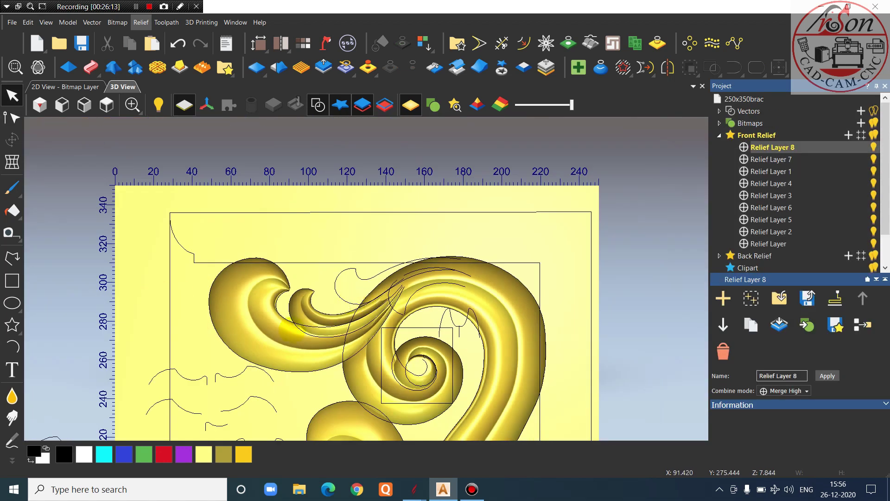
scroll(426, 359, "down", 1)
scroll(427, 363, "up", 2)
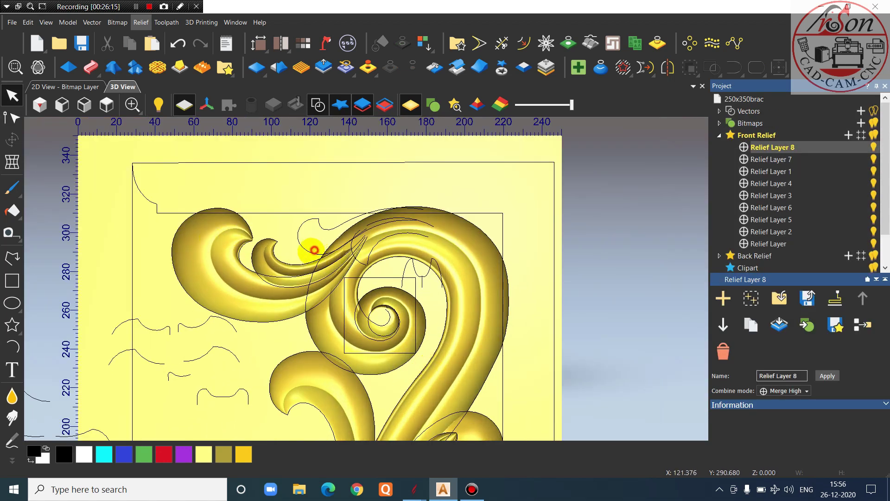
left_click(320, 225)
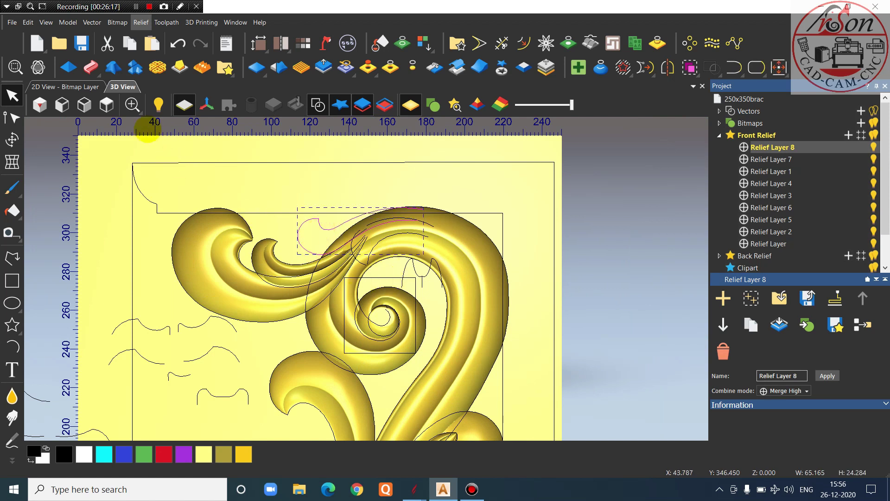
left_click(91, 67)
left_click(539, 283)
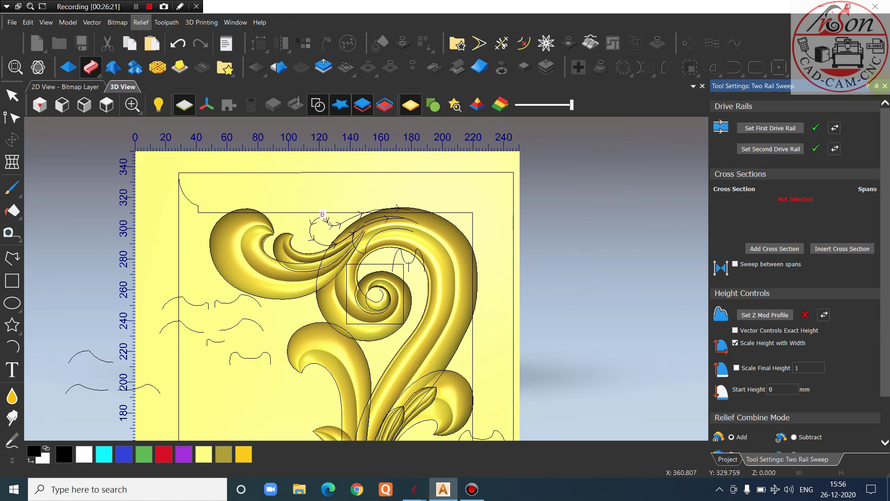
left_click(883, 86)
Toggle the visibility of Relief Layers 5 and 3 to look for the layer holding the main scroll
scroll(422, 227, "up", 3)
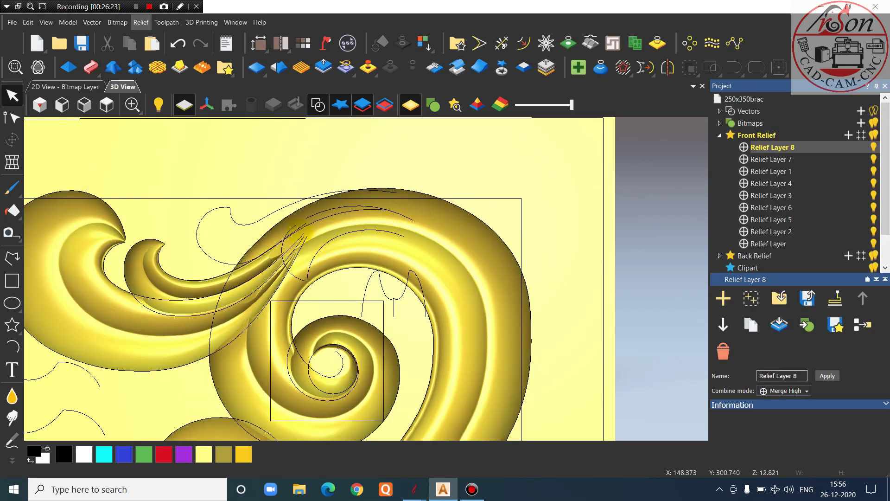
left_click(221, 262)
scroll(388, 190, "up", 3)
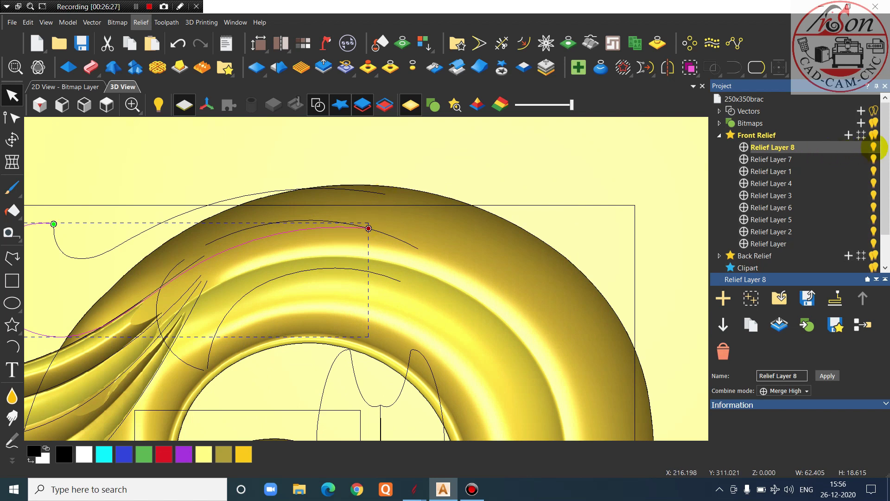
left_click(873, 158)
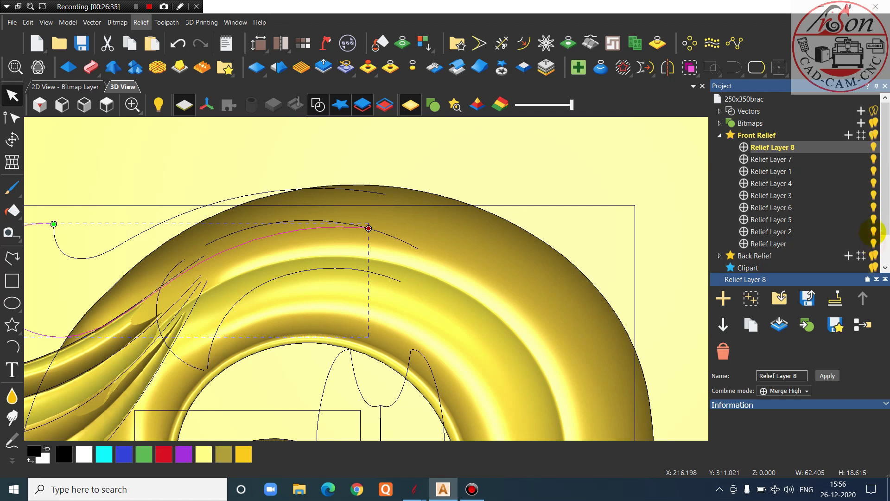
left_click(873, 220)
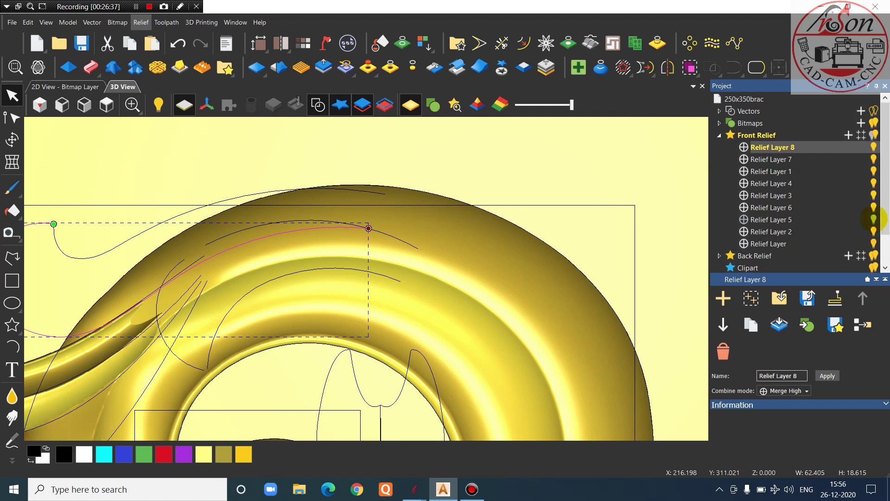
left_click(874, 220)
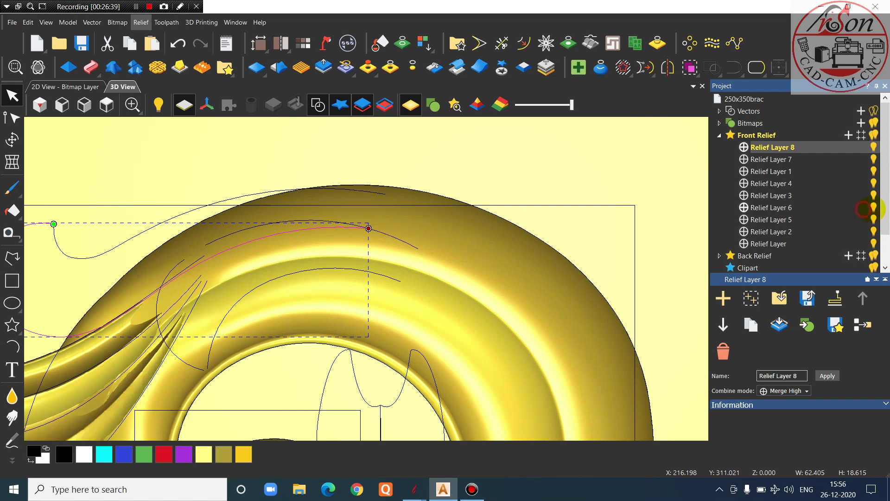
left_click(864, 209)
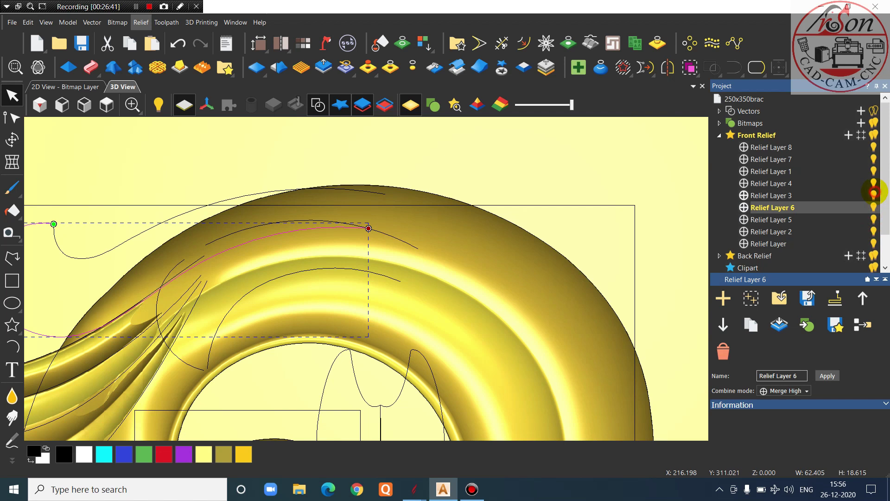
left_click(870, 195)
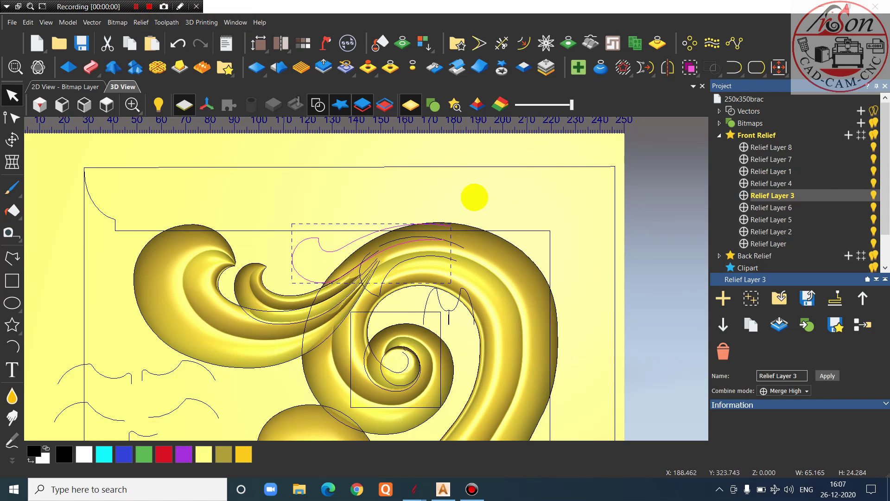
left_click(874, 195)
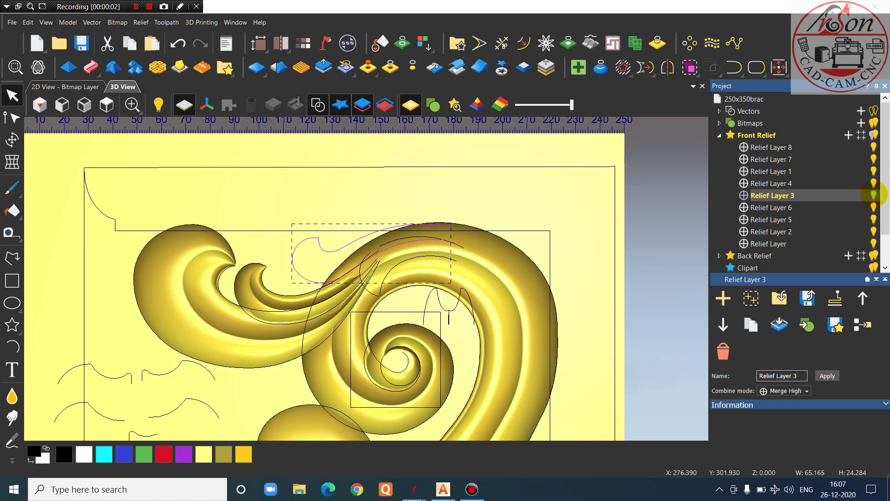
left_click(873, 194)
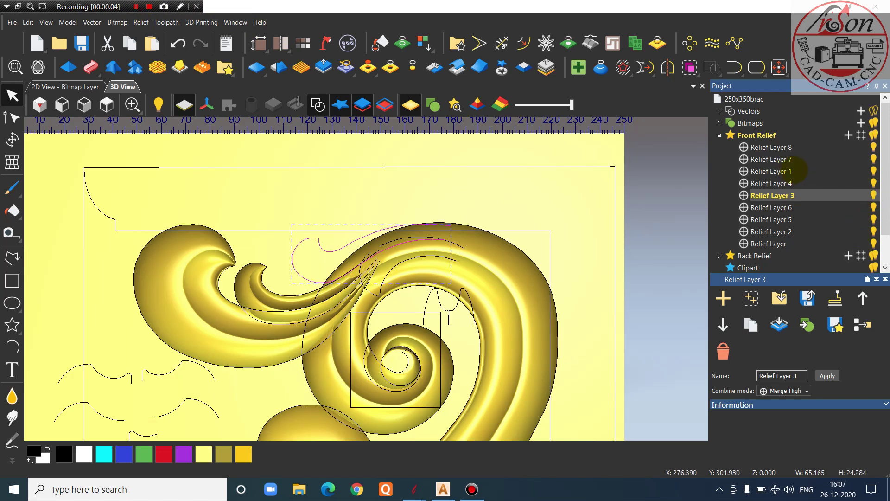
Hide and show the base Relief Layer and Relief Layers 2, 5, 6 and 3 in turn to identify their shapes
left_click(873, 159)
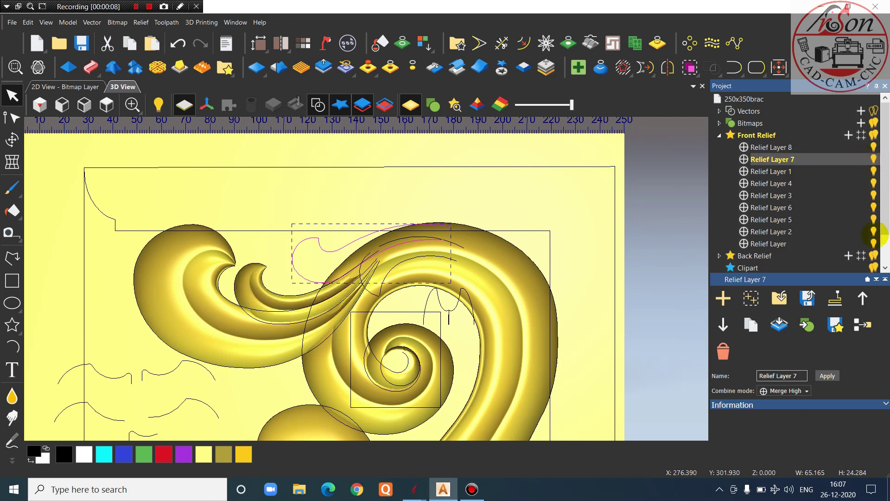
left_click(874, 242)
left_click(873, 230)
left_click(874, 230)
left_click(874, 219)
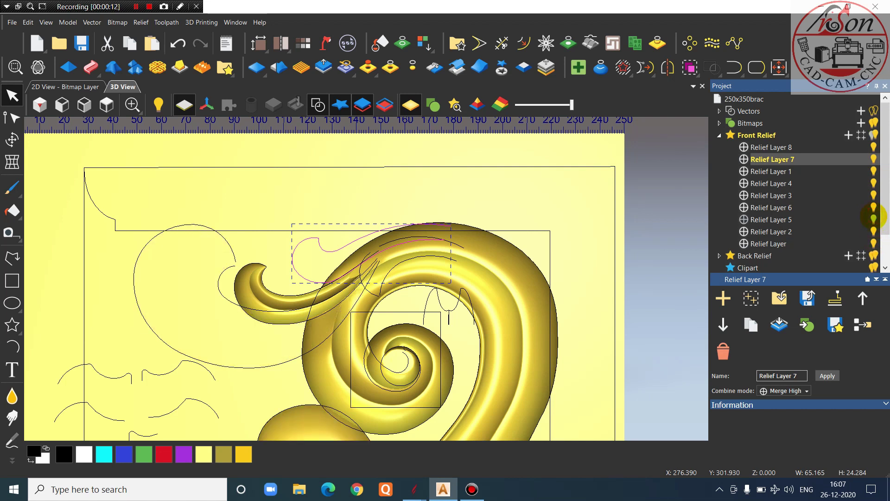
left_click(873, 219)
left_click(873, 208)
left_click(873, 207)
left_click(873, 196)
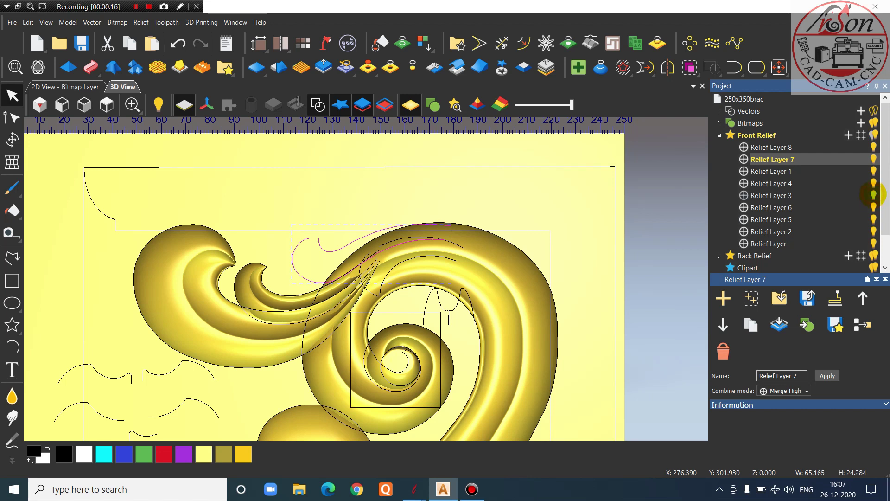
left_click(873, 195)
Check Relief Layer 4 for the main scroll by toggling its visibility and make it the current layer
left_click(874, 183)
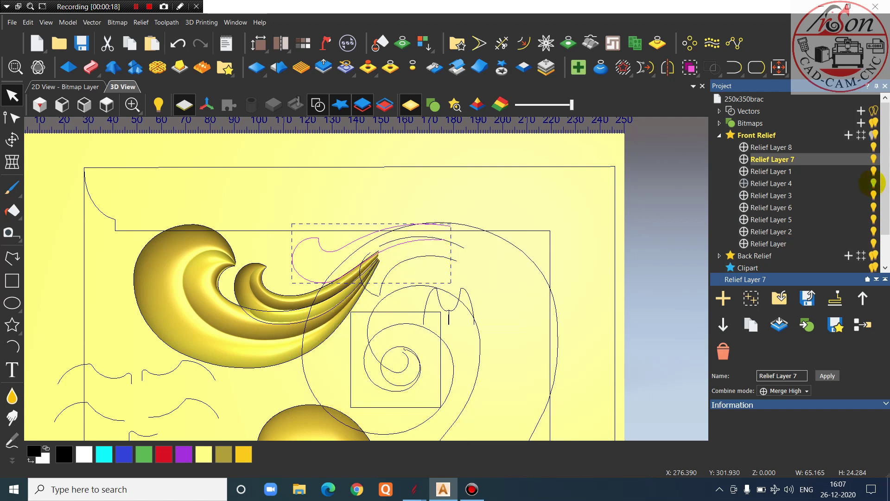
left_click(873, 183)
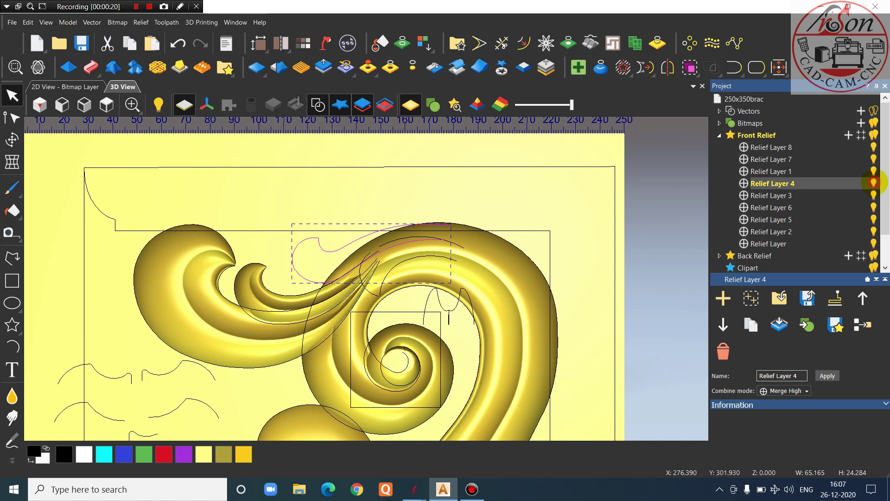
left_click(874, 183)
left_click(874, 183)
Extract a cross section of the main scroll between the inner ends of the upper leaf's two edge curves
scroll(482, 227, "up", 3)
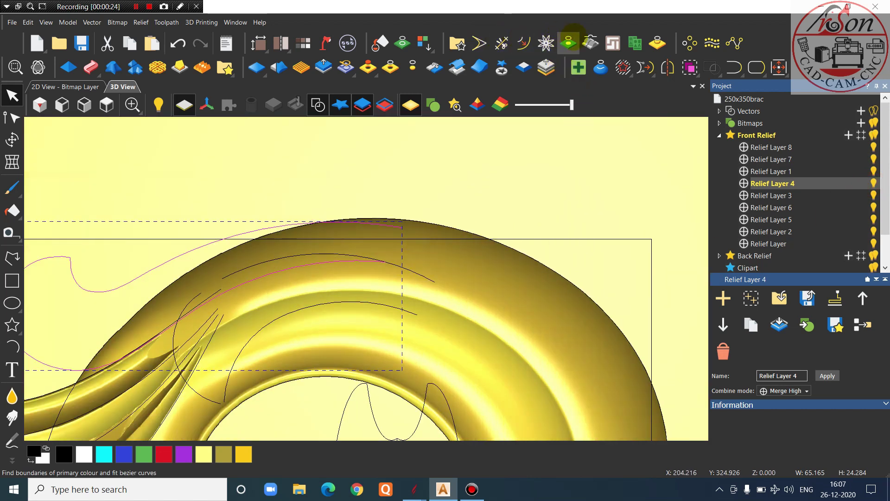
left_click(590, 43)
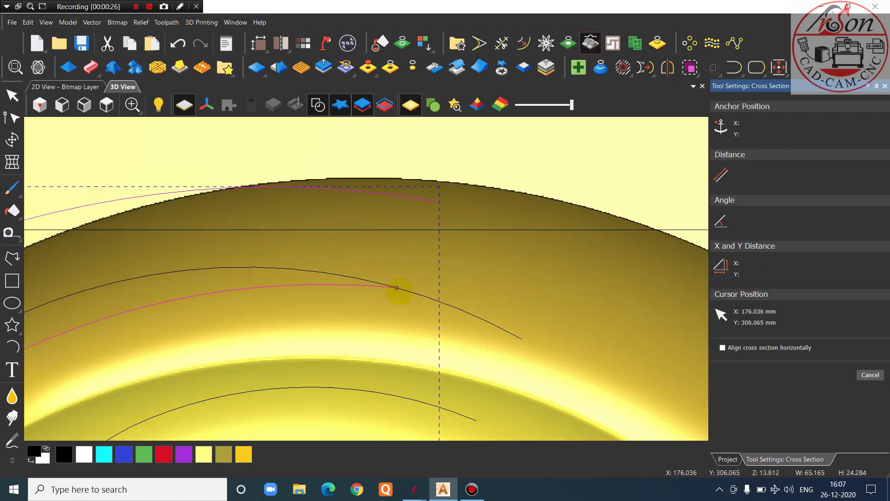
left_click(396, 286)
left_click(438, 201)
scroll(442, 215, "down", 3)
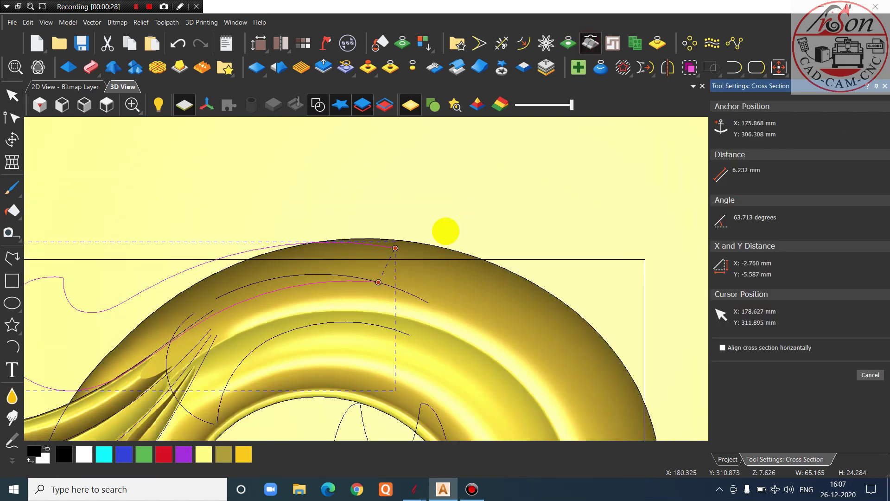
scroll(429, 278, "down", 2)
key("Escape")
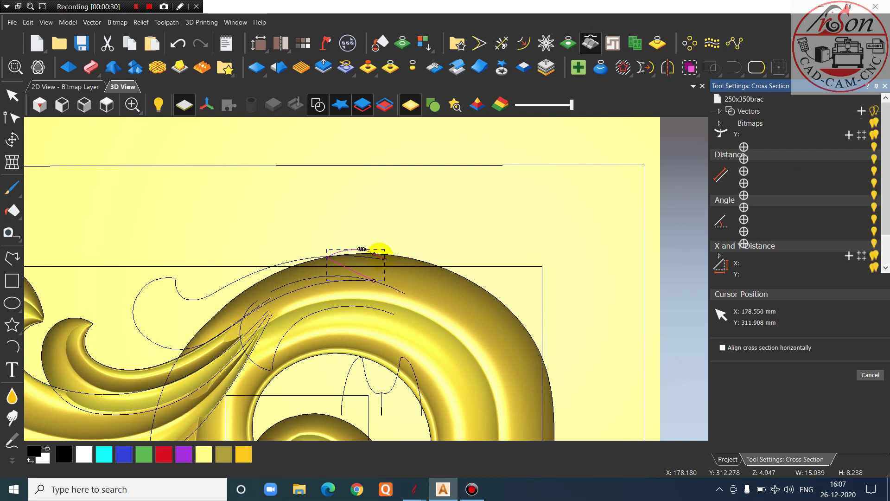
Move the extracted cross-section curve above the scroll and rotate it until its side lines are vertical
left_click_drag(368, 247, 392, 238)
left_click(13, 138)
scroll(393, 239, "up", 3)
left_click_drag(392, 198, 363, 226)
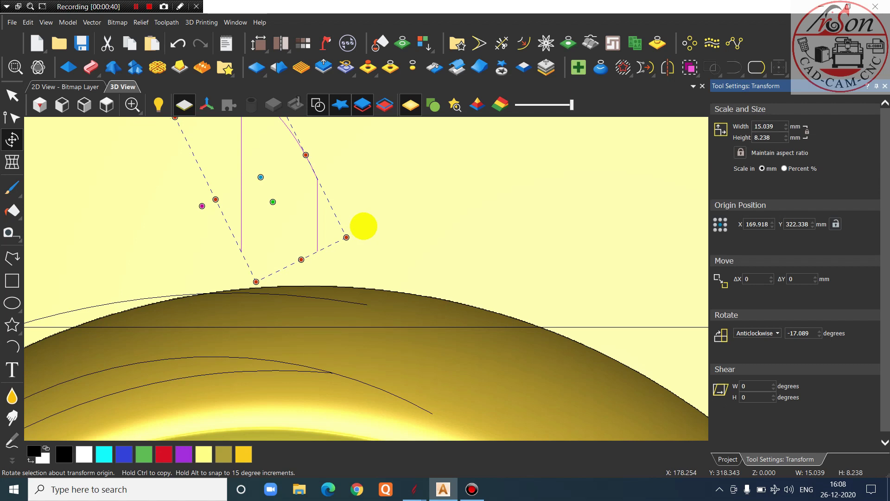
left_click(377, 221)
scroll(378, 221, "down", 2)
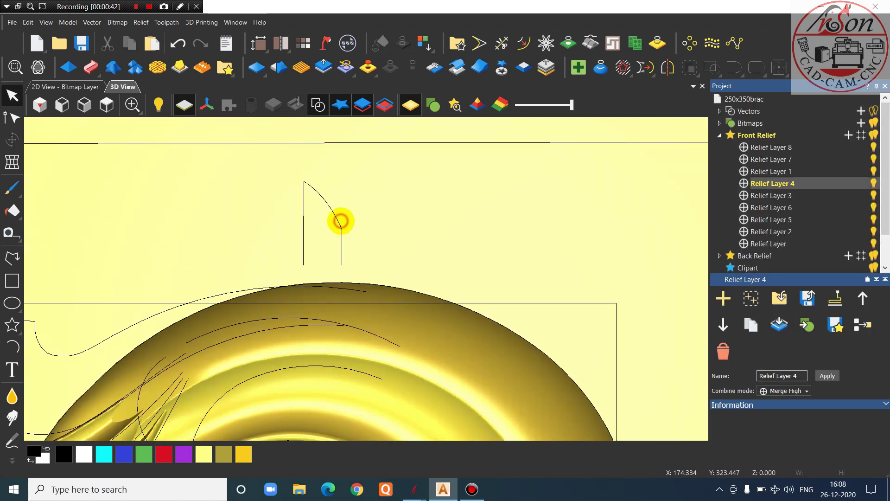
Flip the extracted cross-section curve to its right side, and mirror it right again with a copy so two halves form an arch
left_click(341, 222)
scroll(339, 220, "down", 2)
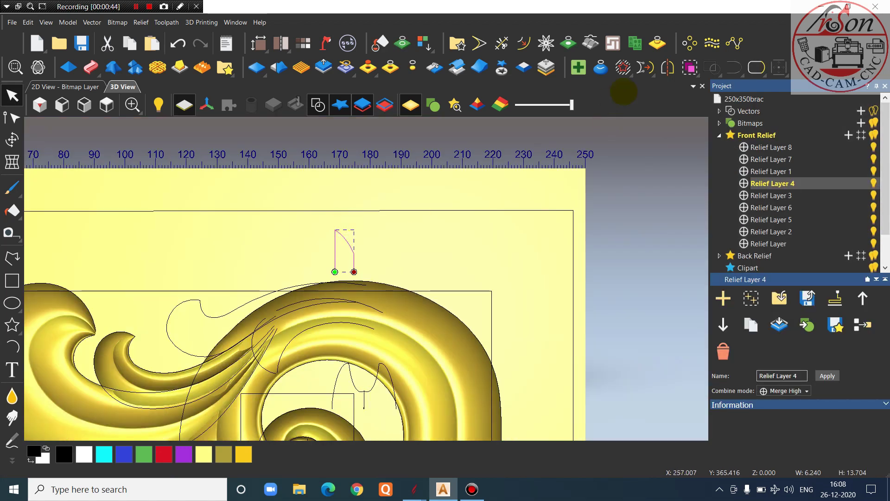
left_click(667, 67)
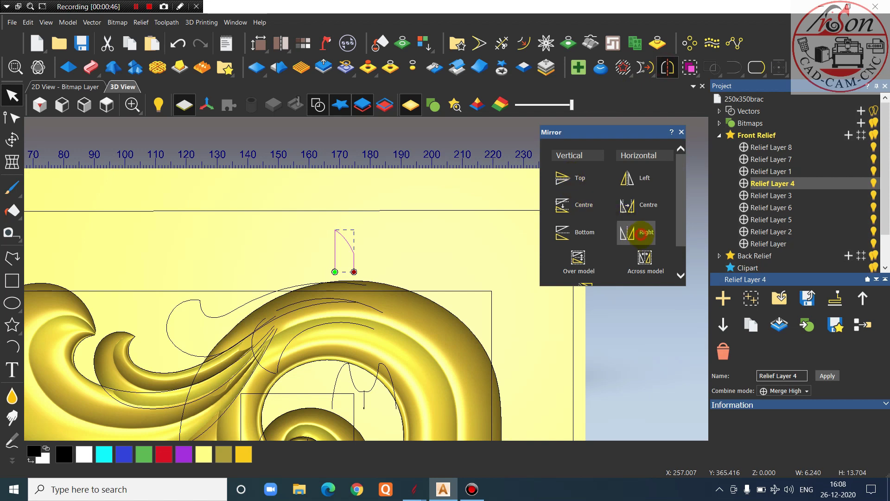
left_click(635, 232)
scroll(584, 241, "down", 2)
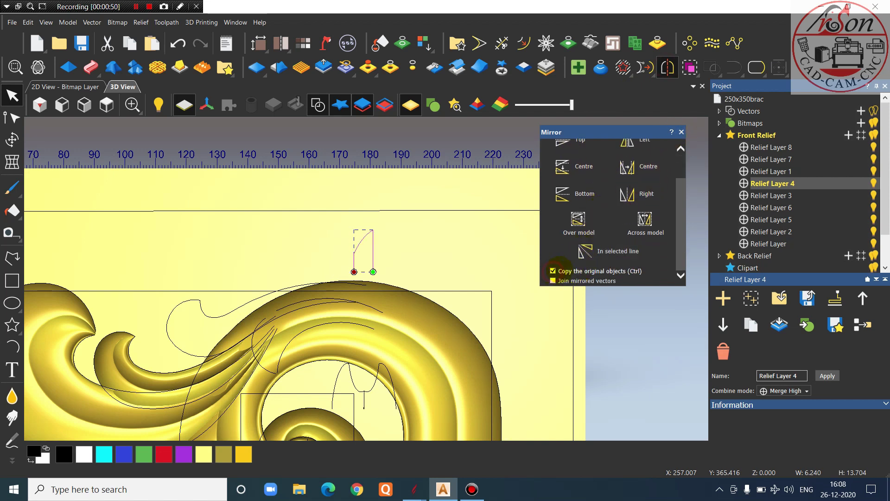
scroll(603, 223, "up", 1)
left_click(635, 216)
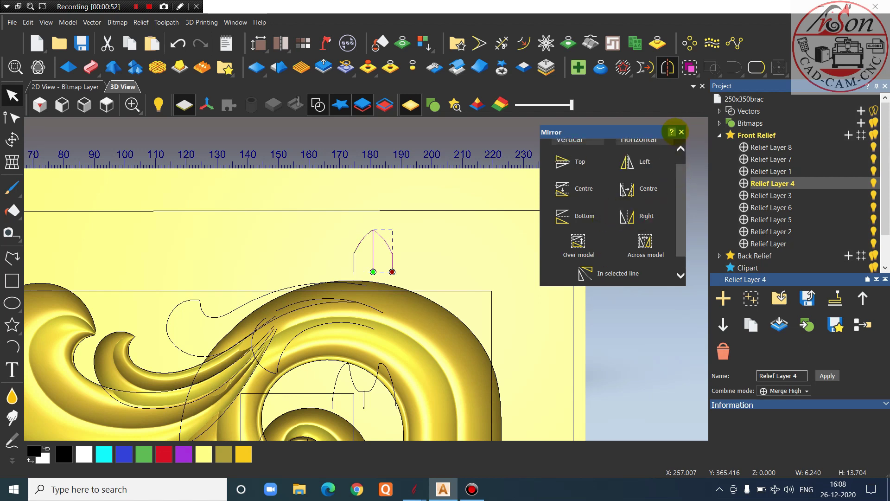
left_click(681, 132)
scroll(445, 242, "down", 2)
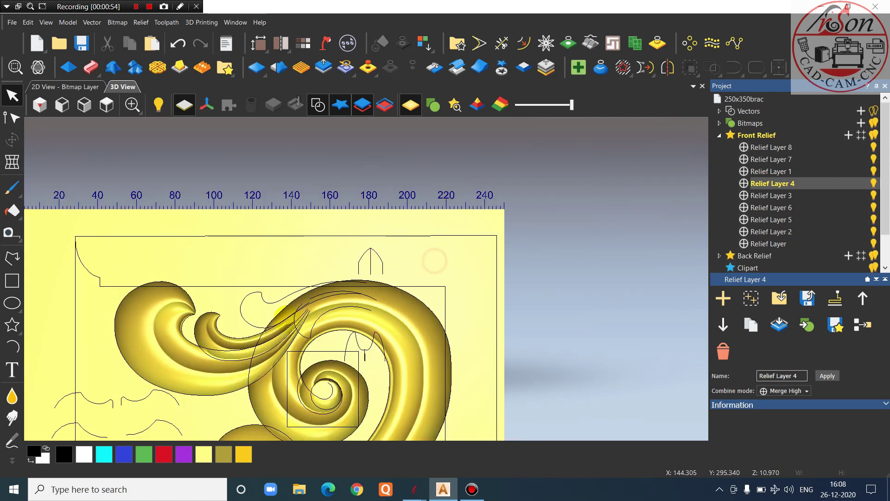
Make Relief Layer 8 the current layer and start a Two Rail Sweep using the upper leaf's two edge curves as drive rails
left_click(788, 147)
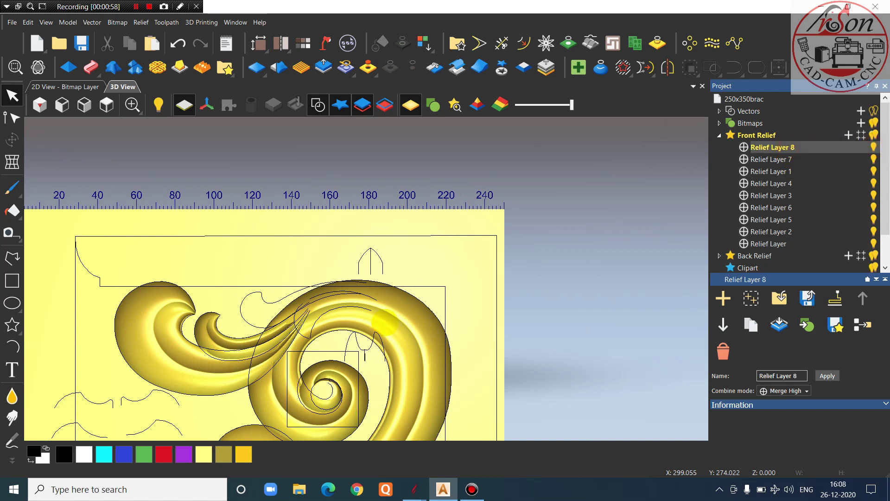
scroll(255, 314, "up", 2)
left_click(250, 315)
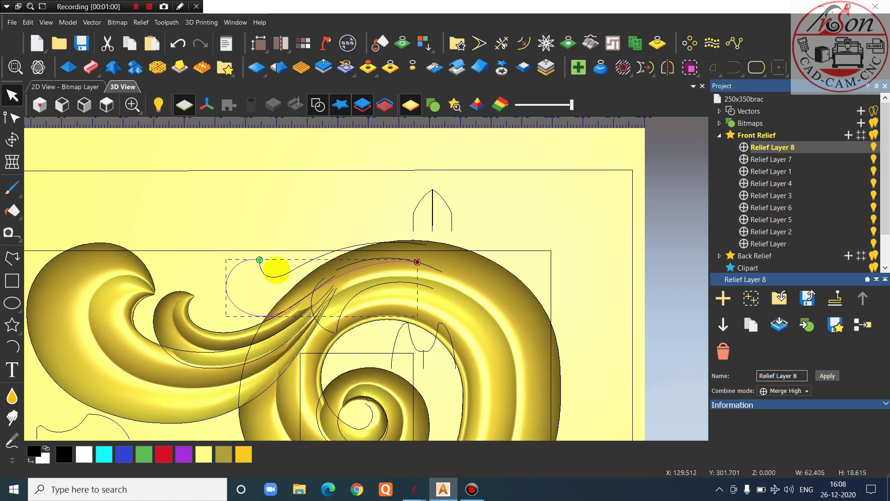
left_click(270, 275, "shift")
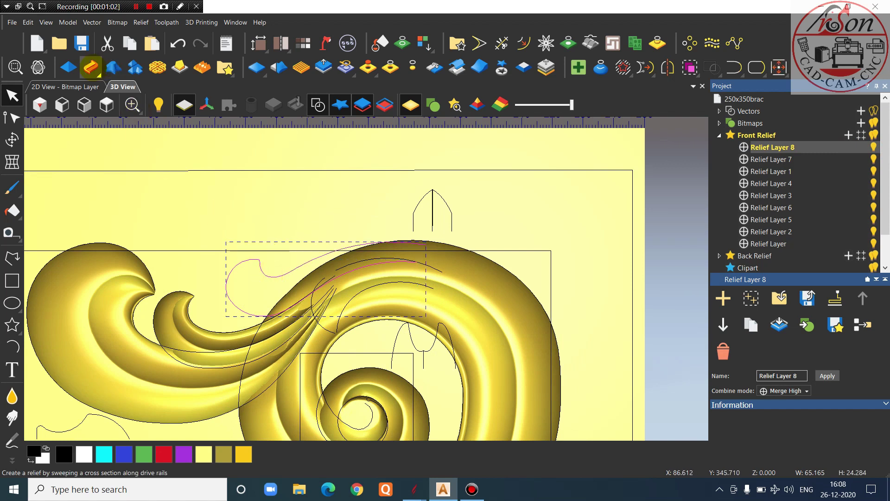
left_click(91, 67)
left_click(476, 195)
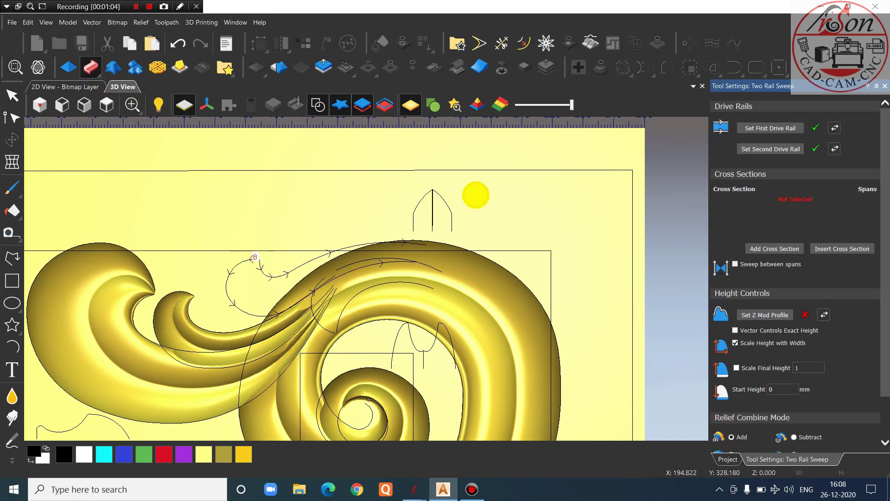
Try the left half of the arched profile as the sweep's cross section and remove it
scroll(463, 241, "down", 3)
scroll(407, 287, "up", 4)
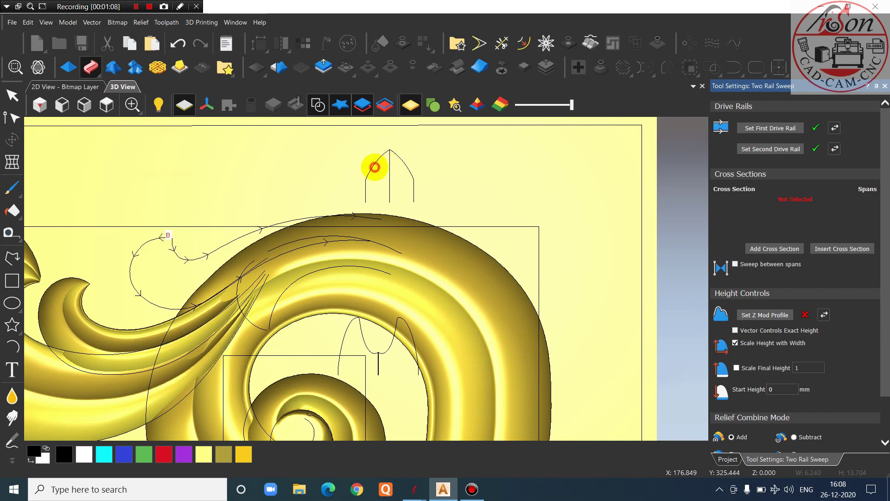
left_click(374, 166)
left_click(758, 248)
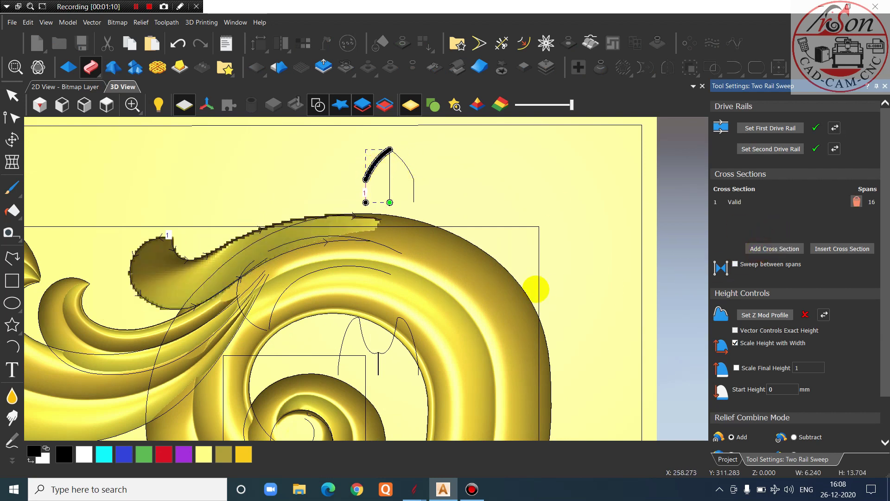
left_click(856, 202)
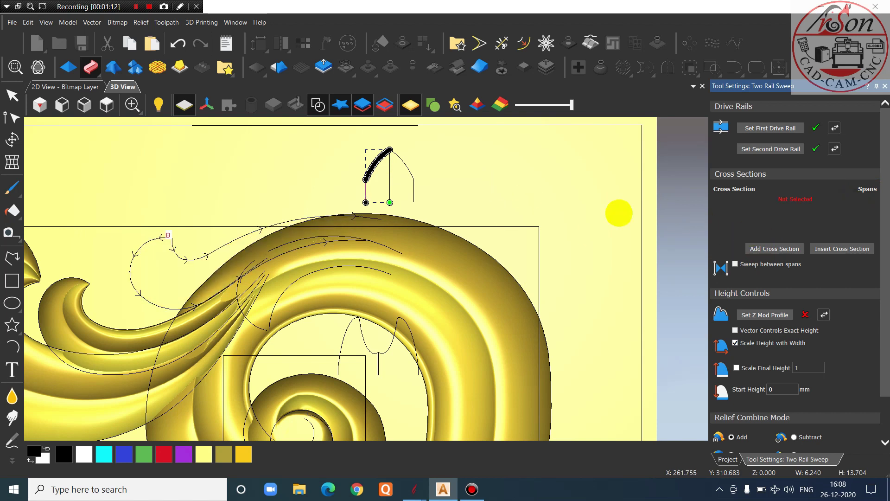
Try the arch's right half and the uppermost left wavy profile as the sweep's two cross sections, and close the sweep settings
left_click(409, 171)
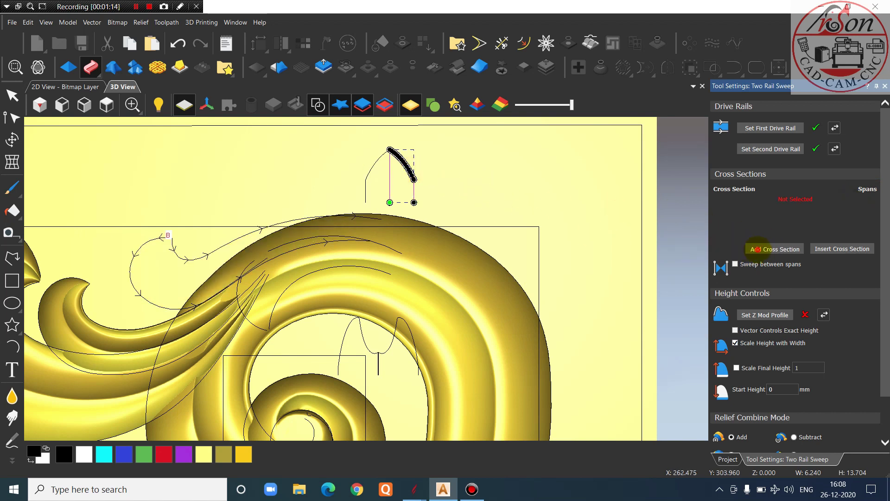
left_click(762, 248)
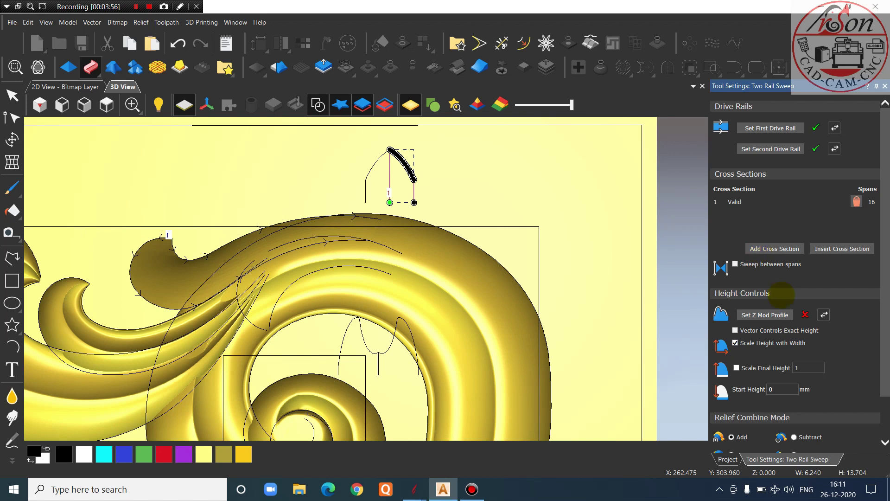
scroll(437, 221, "down", 2)
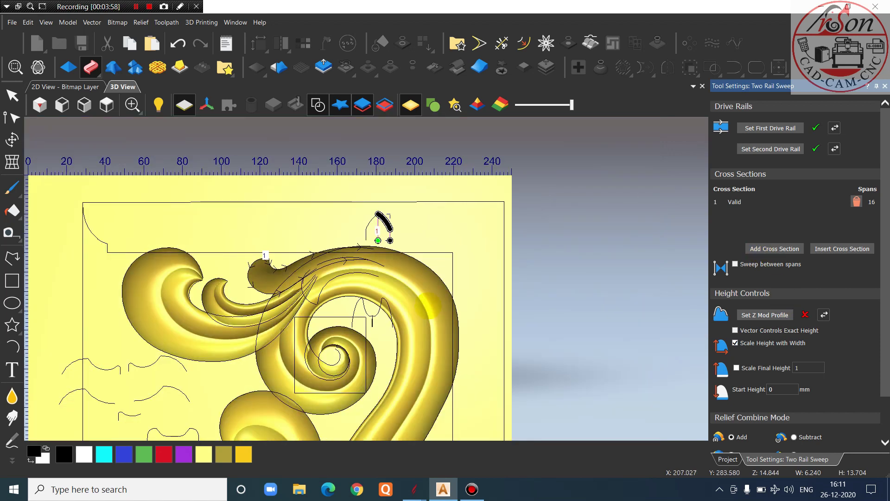
scroll(426, 302, "up", 2)
scroll(357, 273, "down", 3)
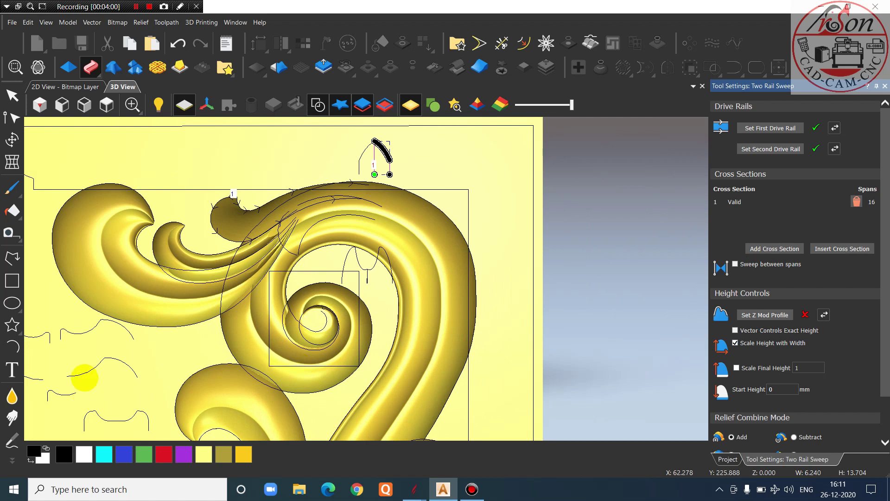
scroll(252, 379, "down", 2)
scroll(249, 369, "up", 2)
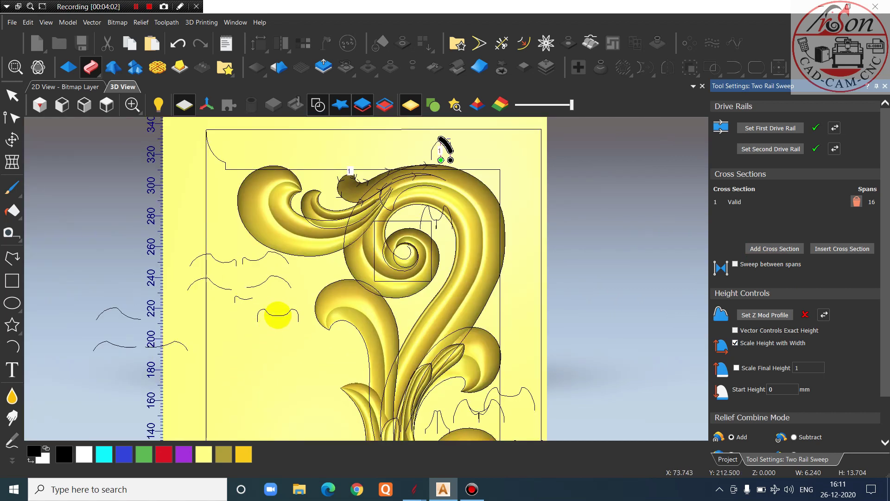
scroll(278, 317, "up", 2)
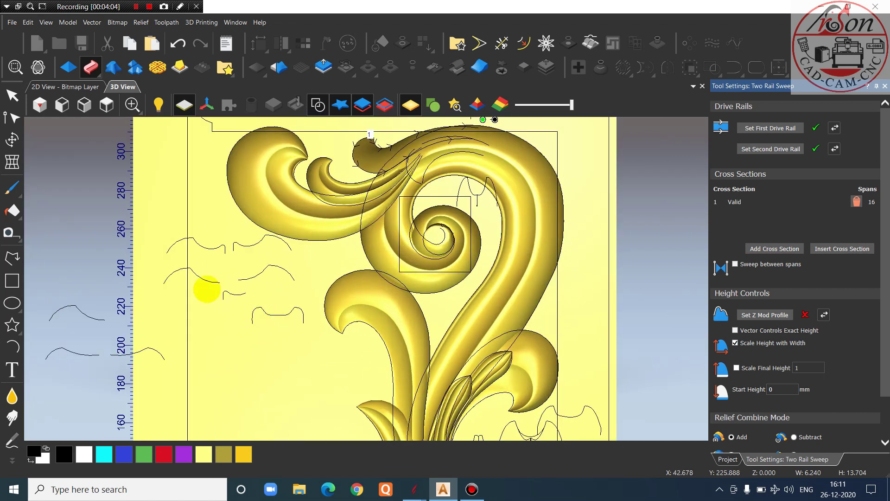
left_click(194, 239)
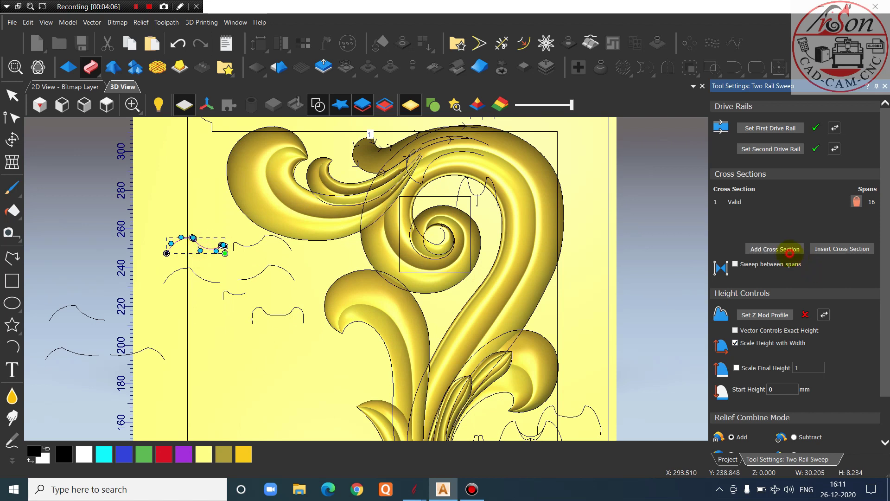
left_click(790, 250)
scroll(509, 149, "up", 2)
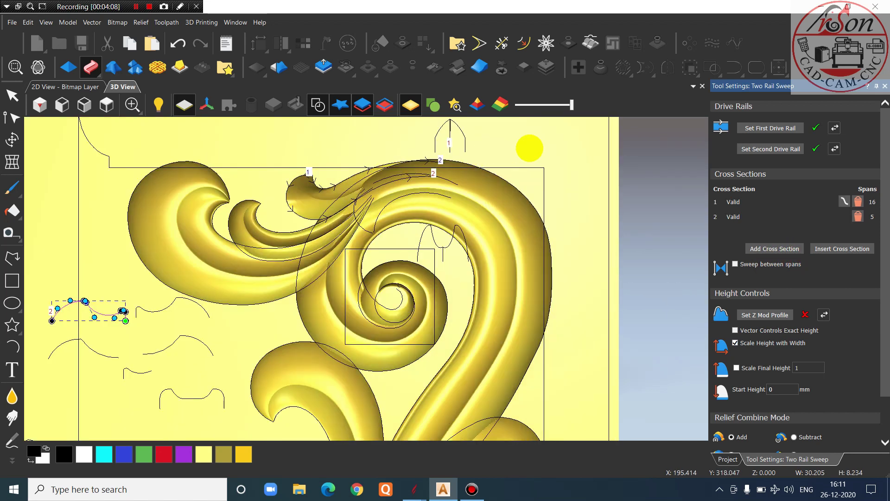
left_click(883, 86)
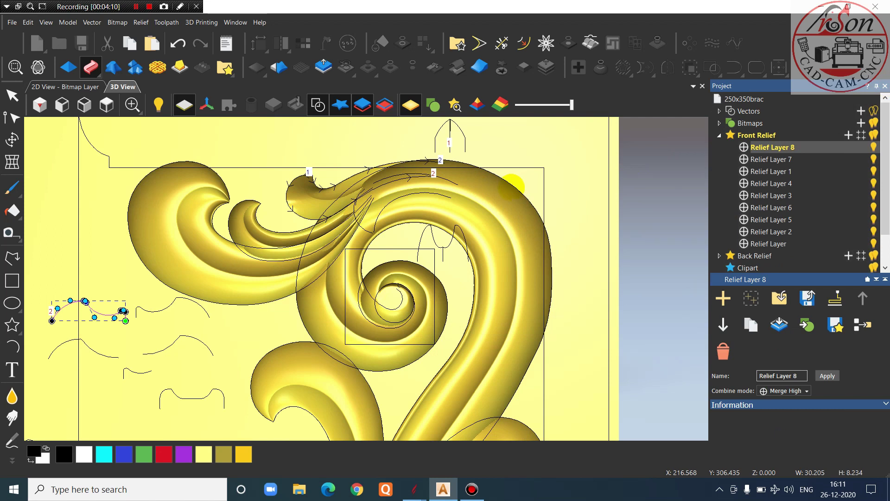
Start a Two Rail Sweep along the upper leaf's two edge curves with the uppermost left wavy profile as the first cross section
left_click(297, 213)
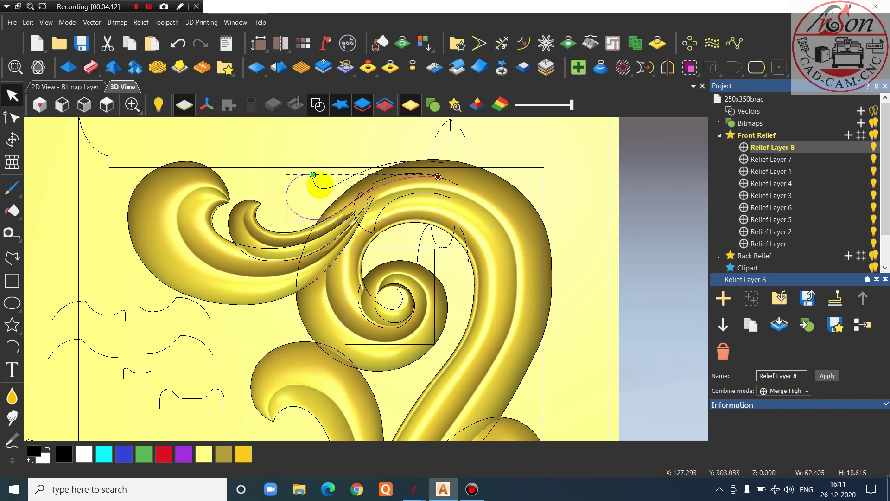
left_click(320, 187, "shift")
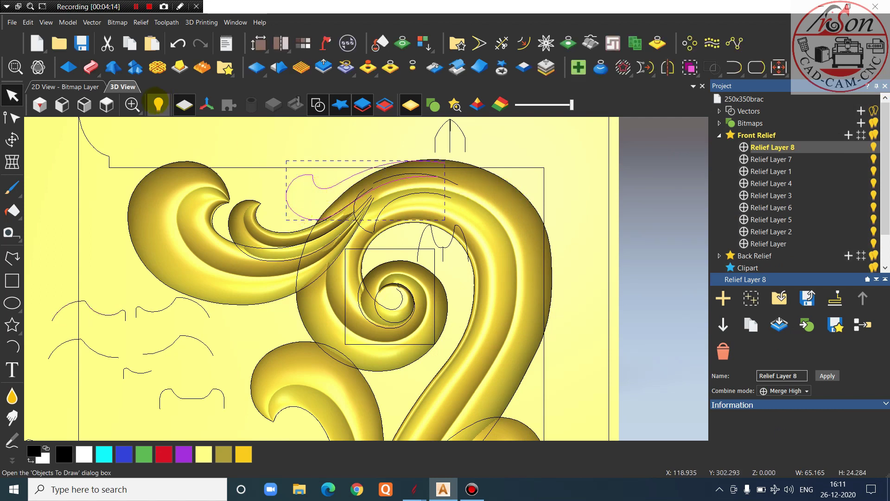
left_click(90, 67)
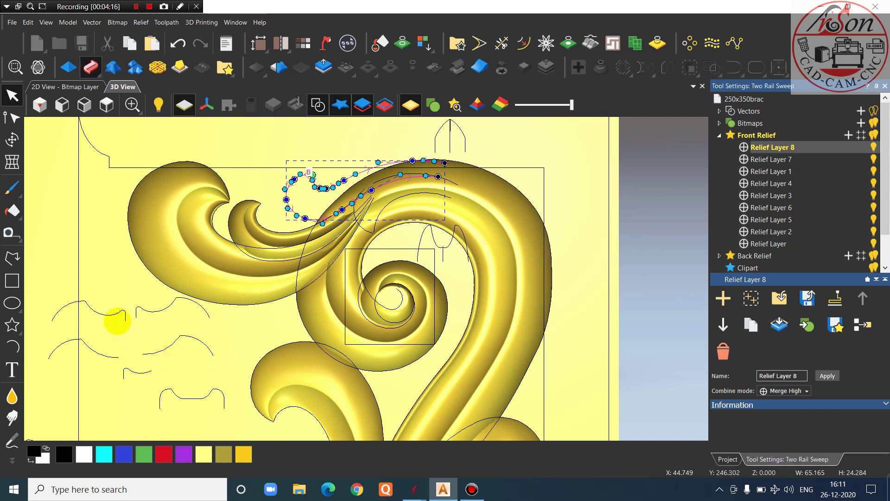
left_click(112, 314)
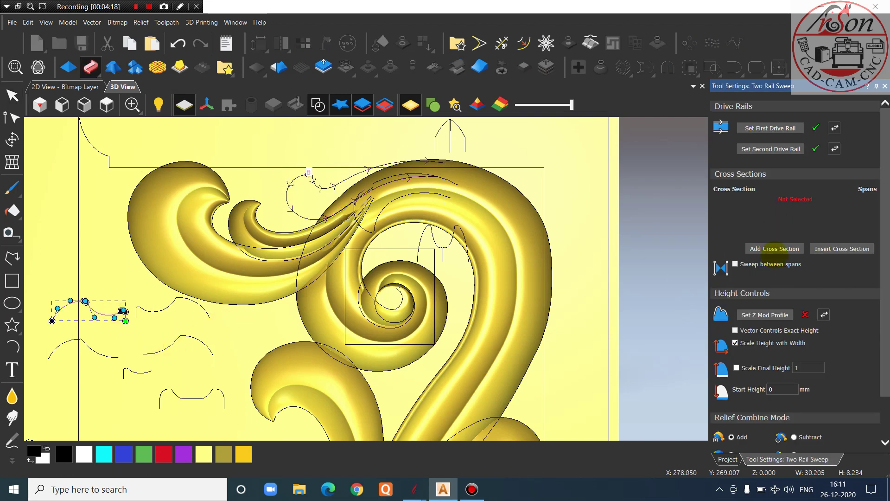
left_click(775, 249)
Add the same uppermost left wavy profile as the sweep's second cross section
scroll(457, 199, "down", 3)
scroll(403, 192, "up", 5)
left_click(422, 174)
scroll(273, 222, "down", 3)
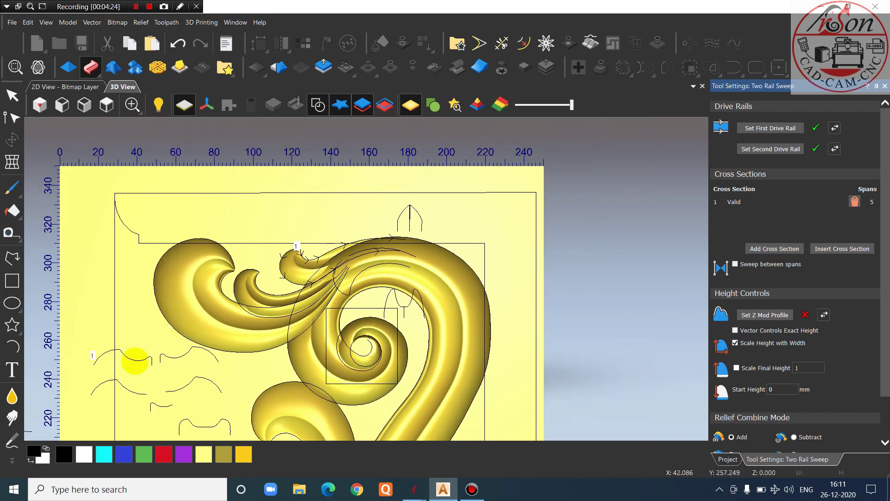
left_click(134, 359)
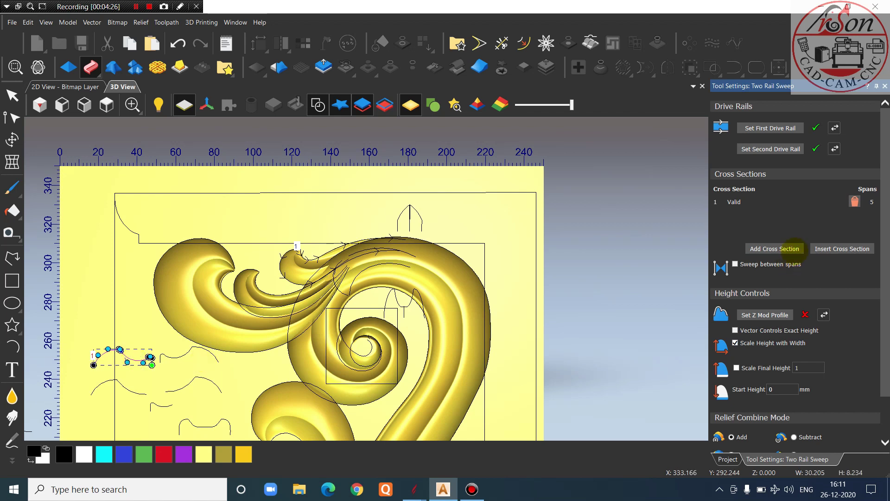
left_click(790, 246)
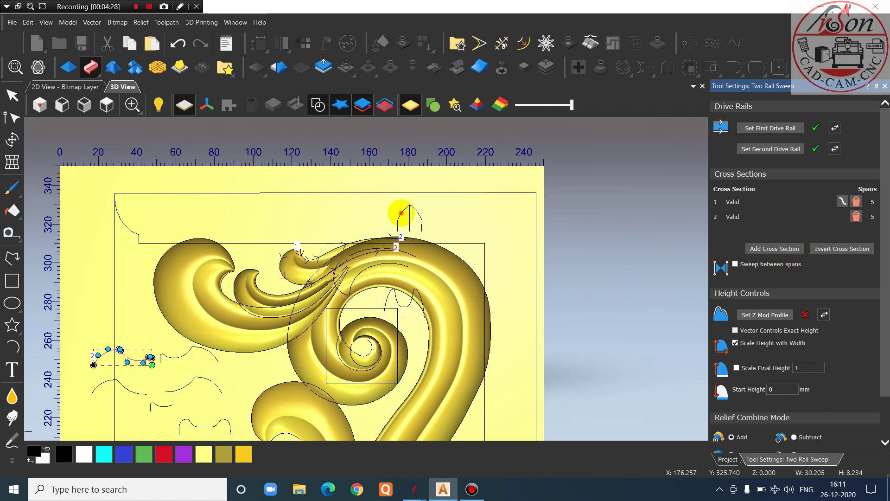
Try the arch's left half as the third cross section, inspect the leaf's inner end, and remove that section
left_click(402, 213)
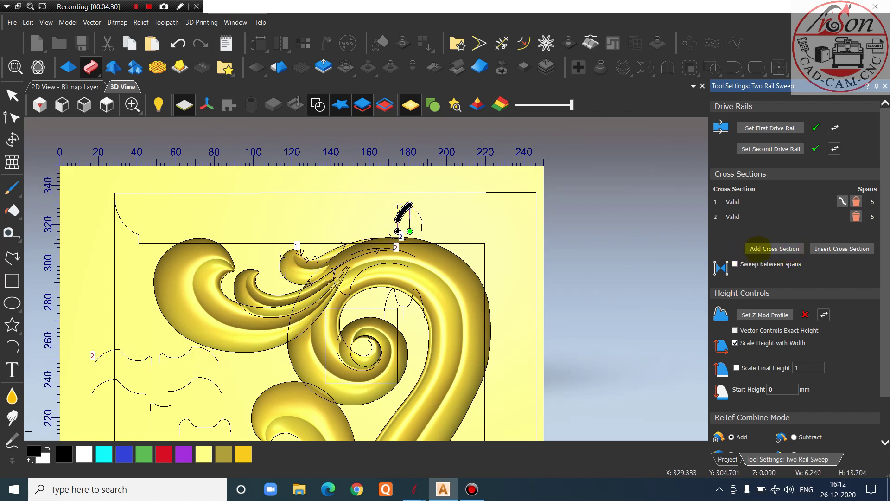
left_click(774, 248)
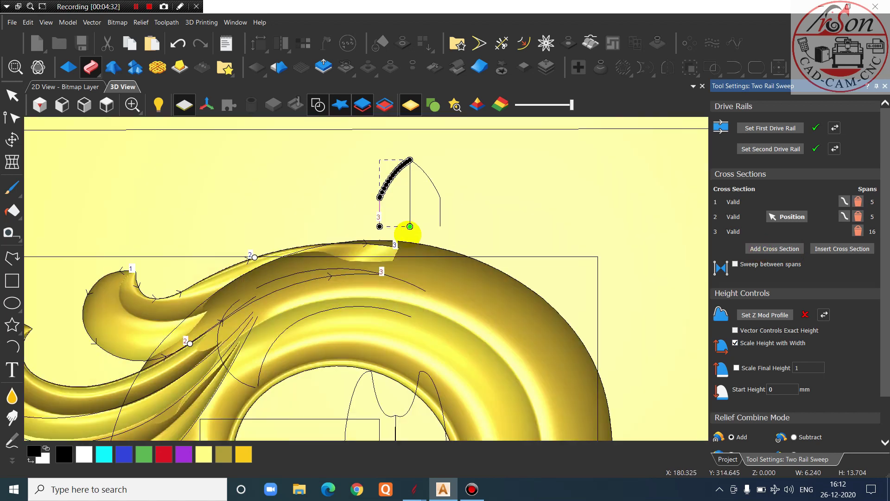
scroll(409, 230, "up", 3)
scroll(424, 181, "up", 2)
scroll(362, 283, "down", 1)
left_click_drag(369, 354, 210, 313)
scroll(211, 314, "up", 1)
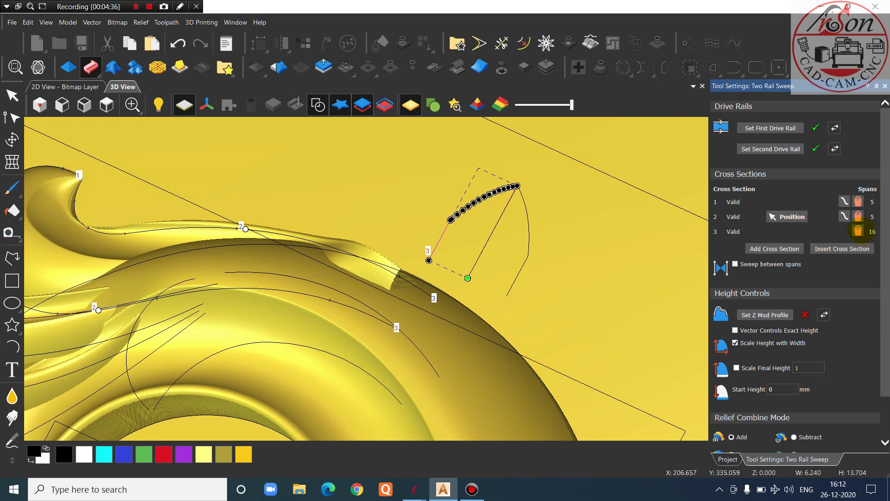
left_click(858, 230)
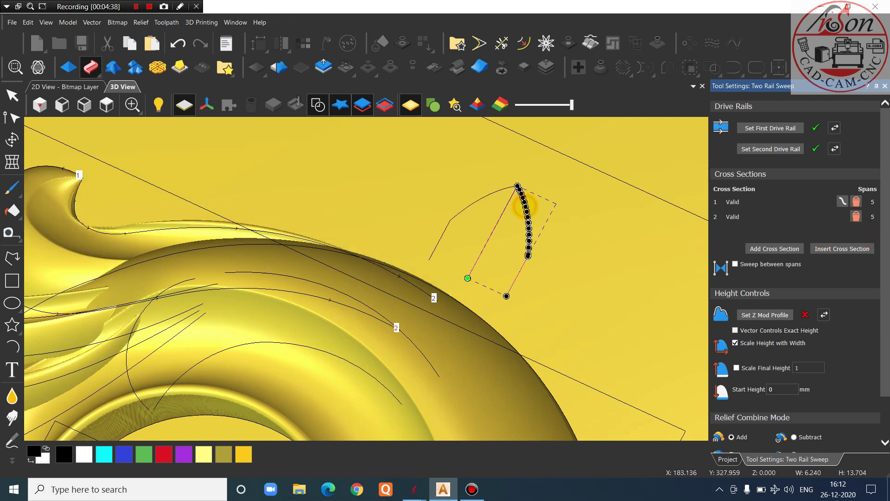
Add the arch's right half as the sweep's third cross section and check the leaf's inner end
left_click(773, 249)
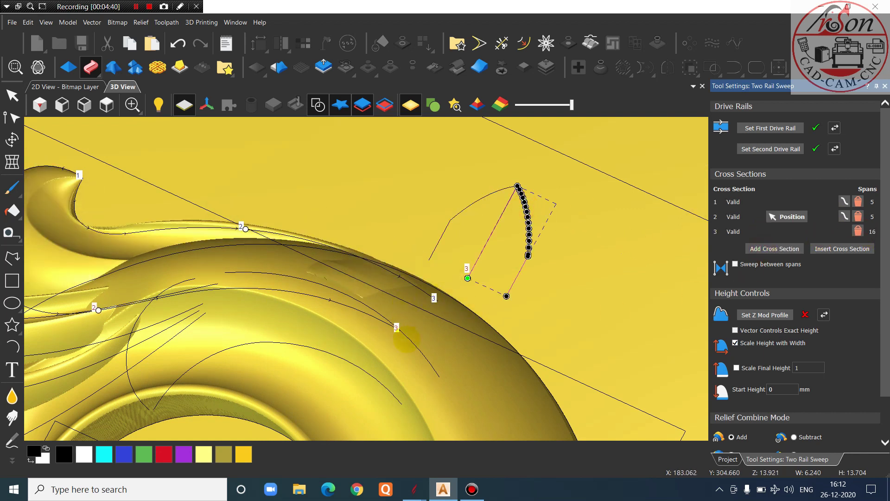
left_click_drag(407, 338, 547, 324)
scroll(510, 277, "down", 5)
left_click_drag(373, 354, 453, 248)
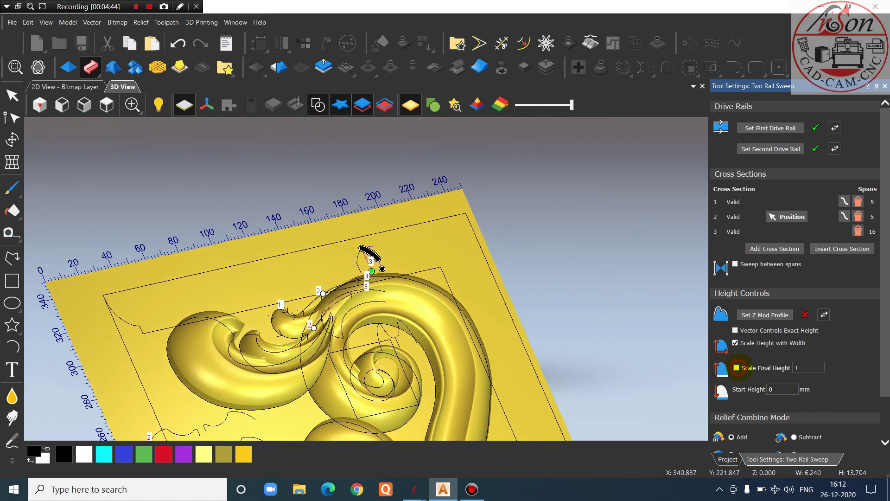
Enable final height scaling with a value of 11 and set the sweep's start height to 4 mm
left_click(736, 367)
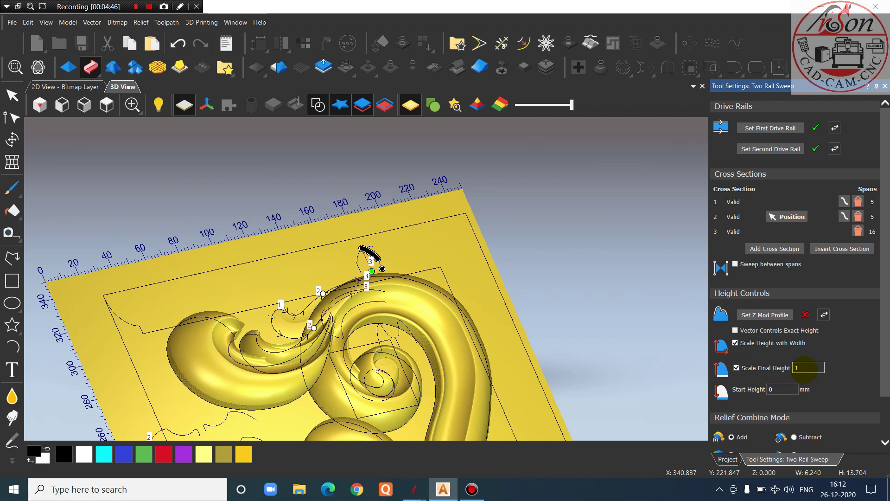
type("11")
left_click(773, 389)
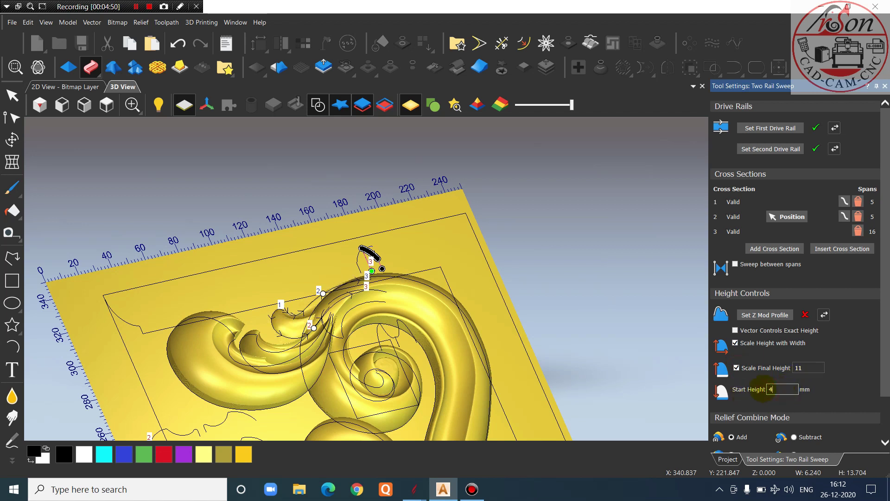
scroll(352, 279, "up", 3)
middle_click_drag(388, 305, 602, 307)
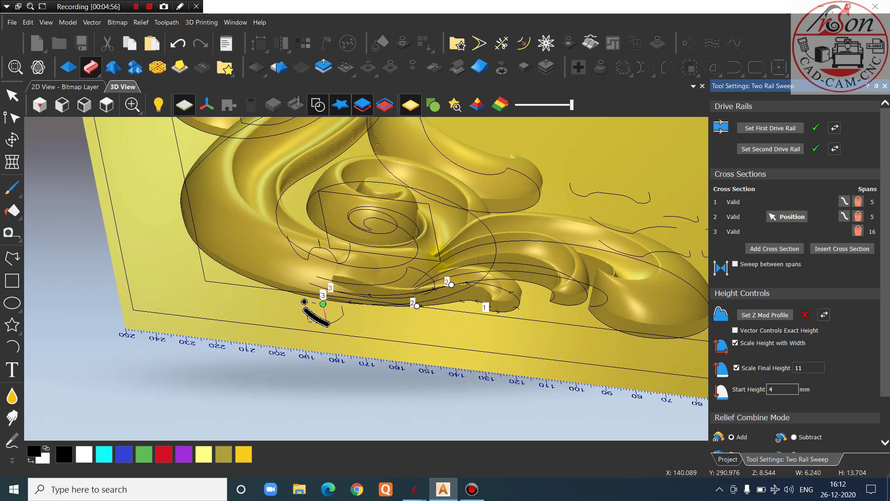
scroll(306, 259, "up", 2)
scroll(292, 352, "up", 2)
left_click_drag(292, 352, 694, 354)
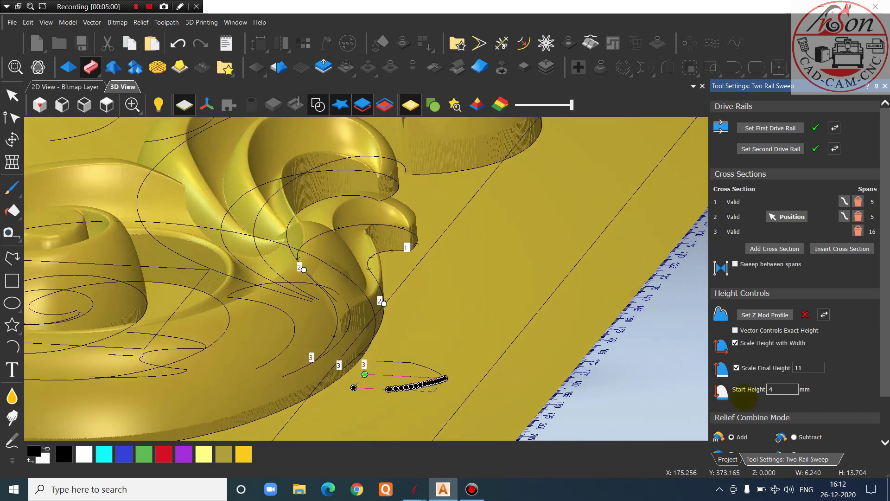
Set the sweep's relief combine mode to Merge High and apply it to the upper leaf
scroll(753, 404, "down", 2)
left_click(731, 404)
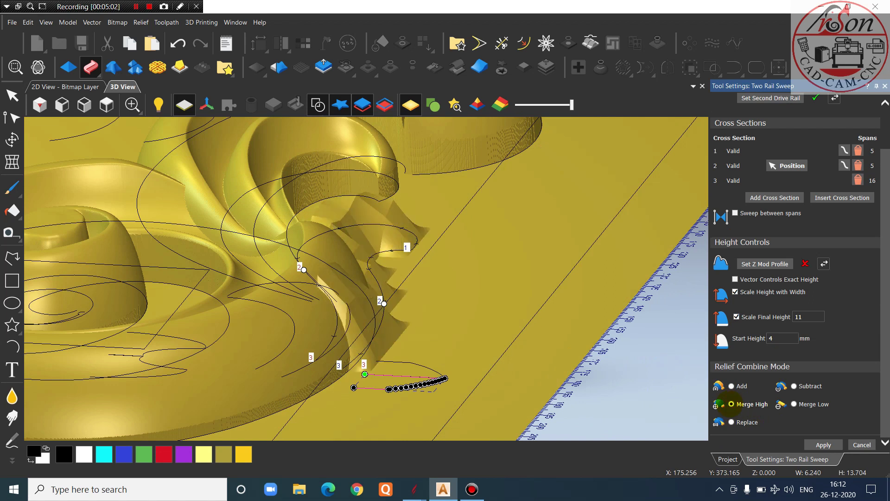
left_click_drag(456, 284, 322, 227)
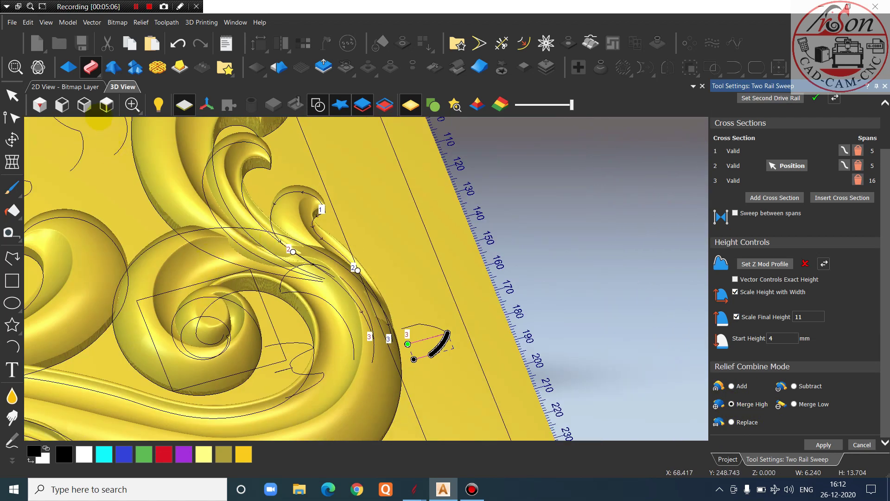
left_click(106, 105)
scroll(399, 204, "up", 1)
scroll(393, 161, "up", 5)
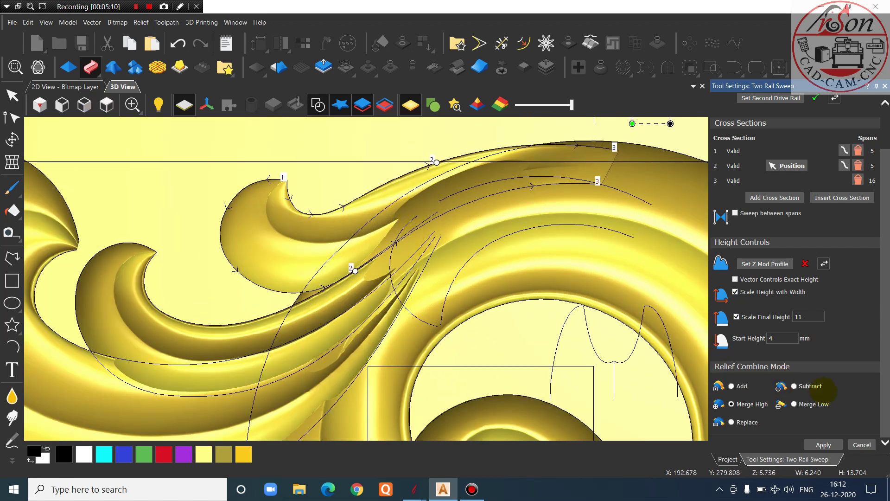
left_click(820, 444)
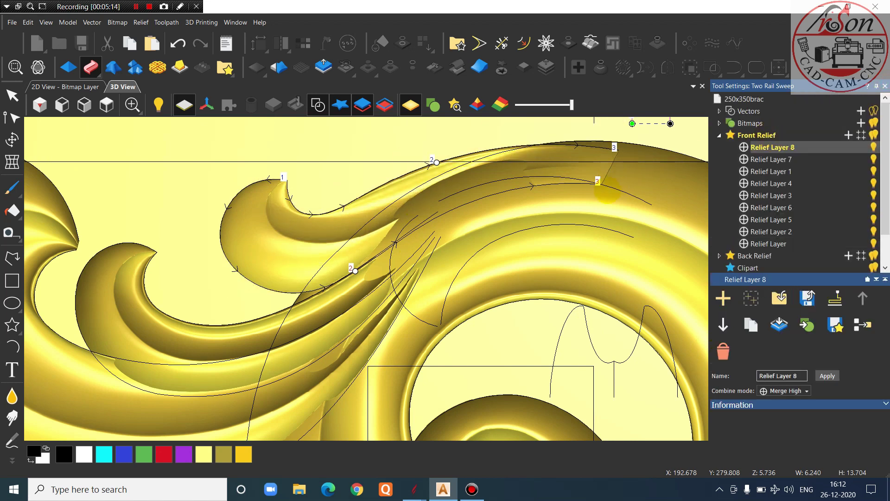
Examine how the swept upper leaf merges with the main scroll, toggling the visibility of Relief Layers 8 and 5
scroll(490, 264, "down", 3)
scroll(464, 259, "up", 4)
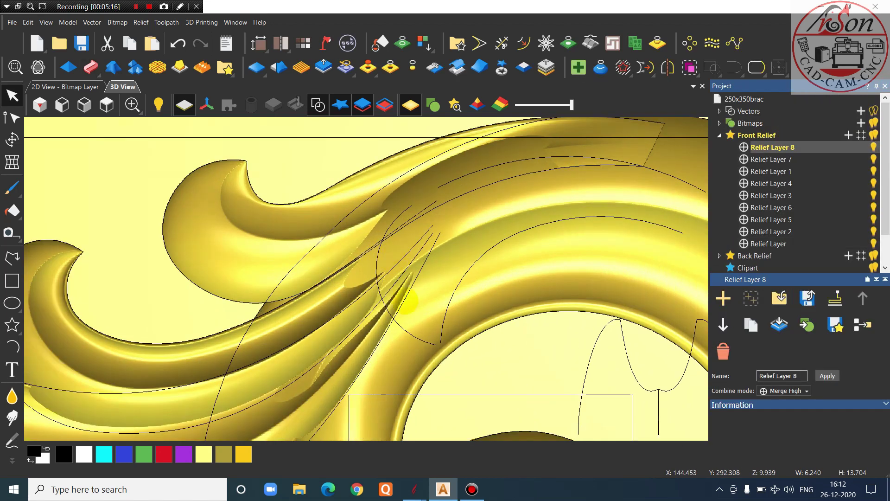
scroll(406, 316, "up", 1)
scroll(413, 292, "down", 4)
scroll(458, 232, "up", 2)
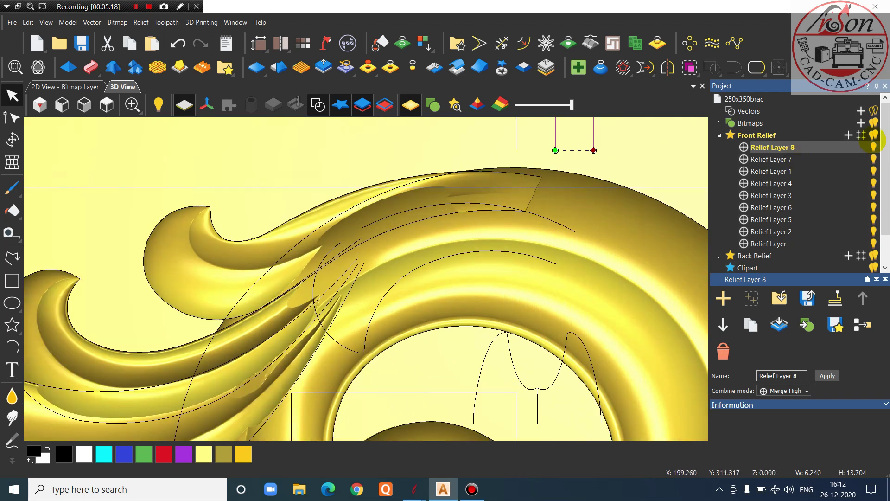
left_click(874, 147)
left_click(874, 147)
scroll(507, 255, "down", 3)
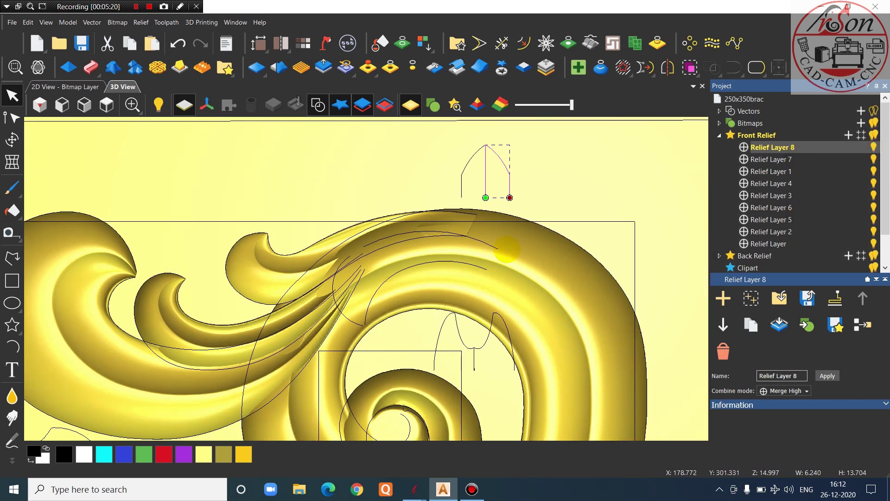
left_click_drag(361, 352, 126, 151)
left_click(107, 105)
scroll(441, 152, "up", 4)
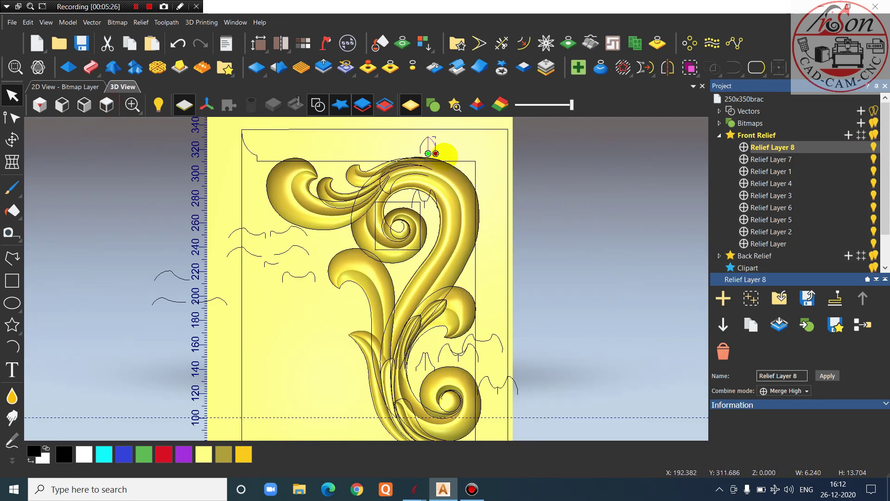
scroll(425, 141, "up", 3)
scroll(423, 262, "down", 4)
scroll(325, 284, "up", 2)
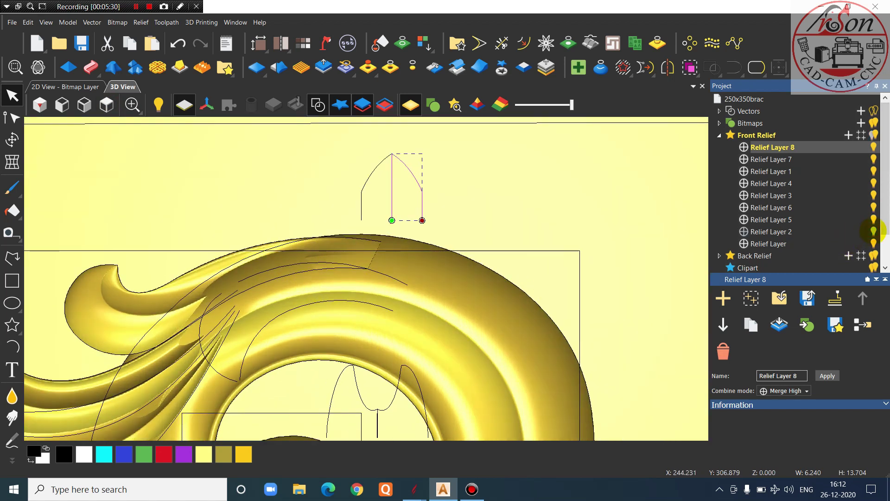
left_click(873, 219)
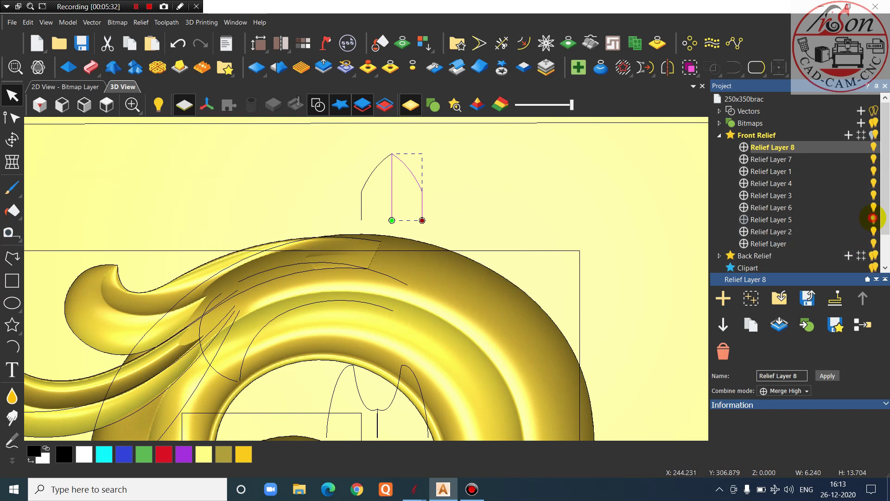
left_click(873, 218)
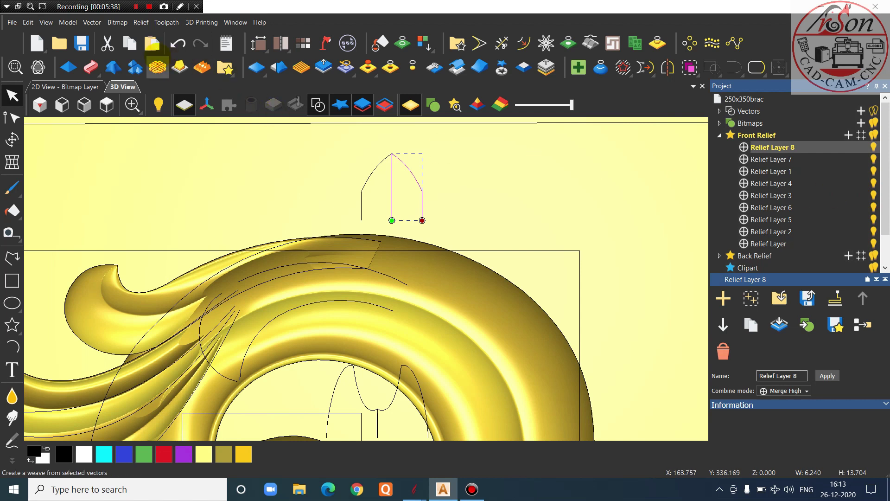
left_click(136, 6)
left_click(136, 7)
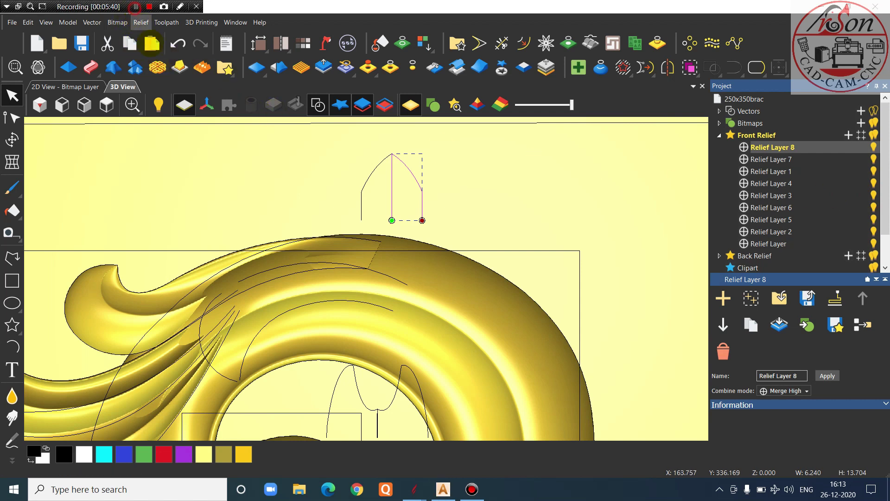
scroll(338, 193, "down", 3)
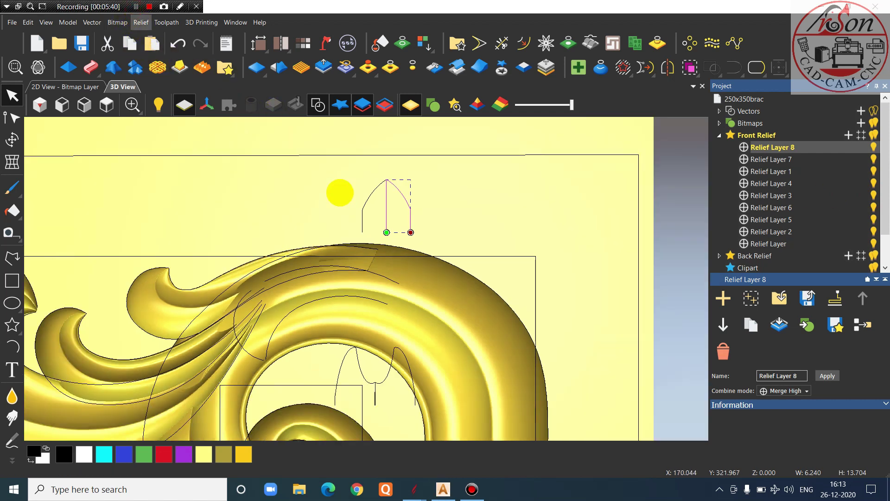
scroll(357, 281, "up", 3)
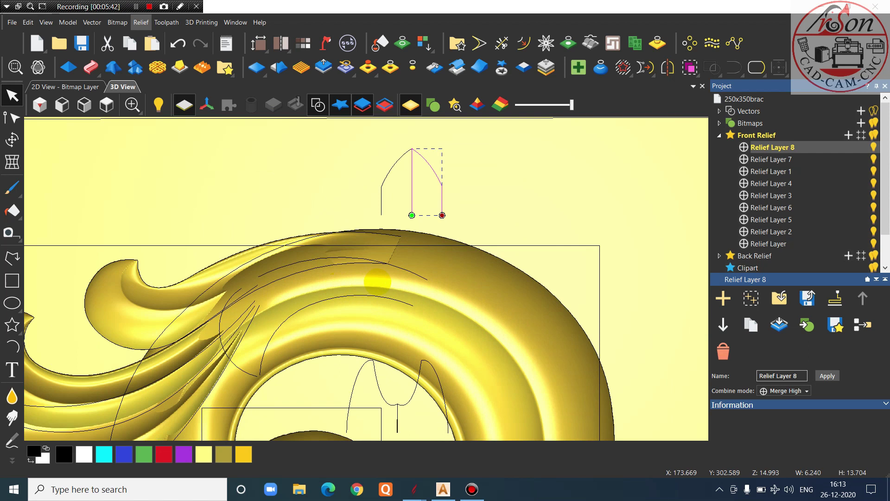
scroll(351, 223, "down", 3)
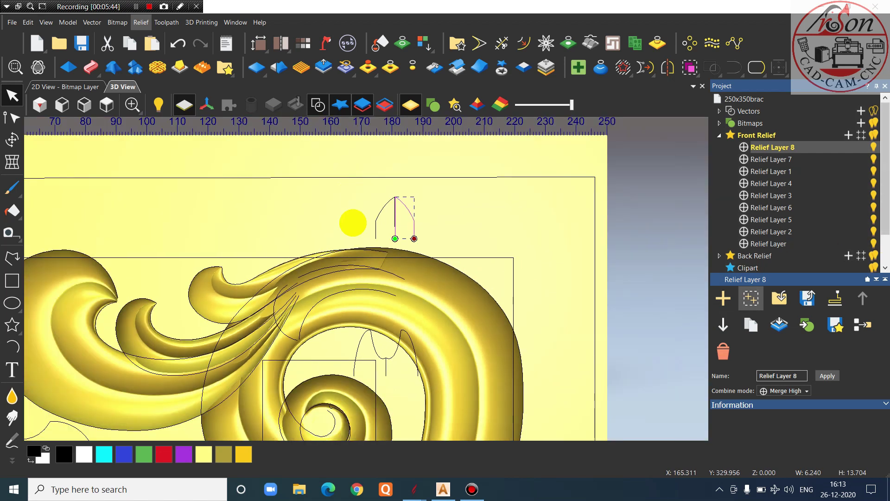
scroll(348, 308, "up", 3)
scroll(347, 310, "down", 2)
scroll(239, 350, "up", 2)
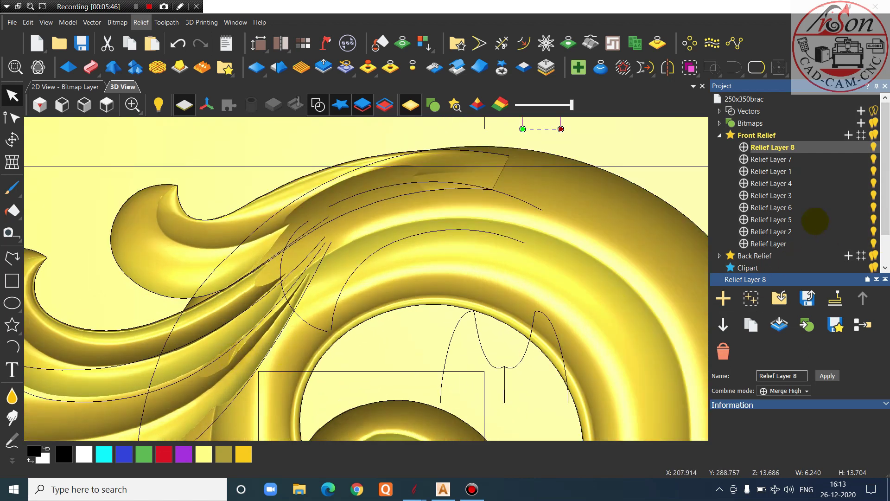
Toggle the visibility of Relief Layers 8, 7 and 4 to identify the main scroll's layer, and make Relief Layer 4 active
left_click(873, 148)
left_click(873, 147)
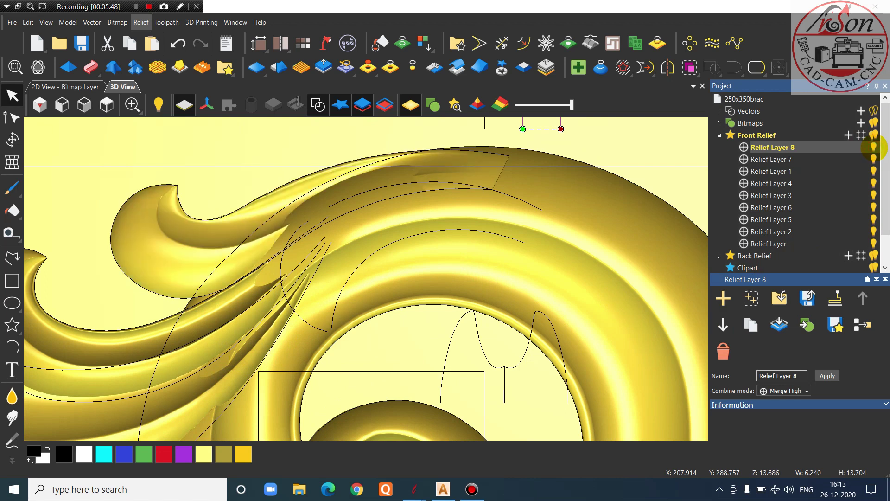
left_click(873, 159)
left_click(873, 159)
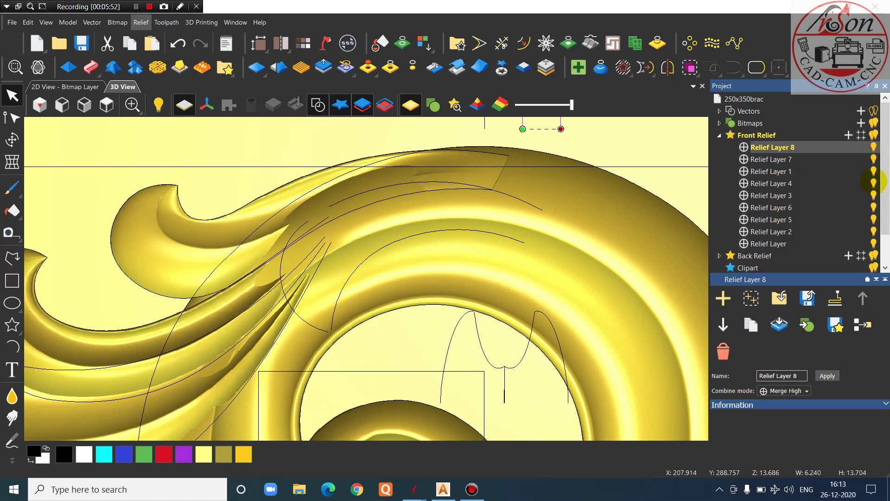
left_click(873, 183)
left_click(873, 183)
left_click(873, 183)
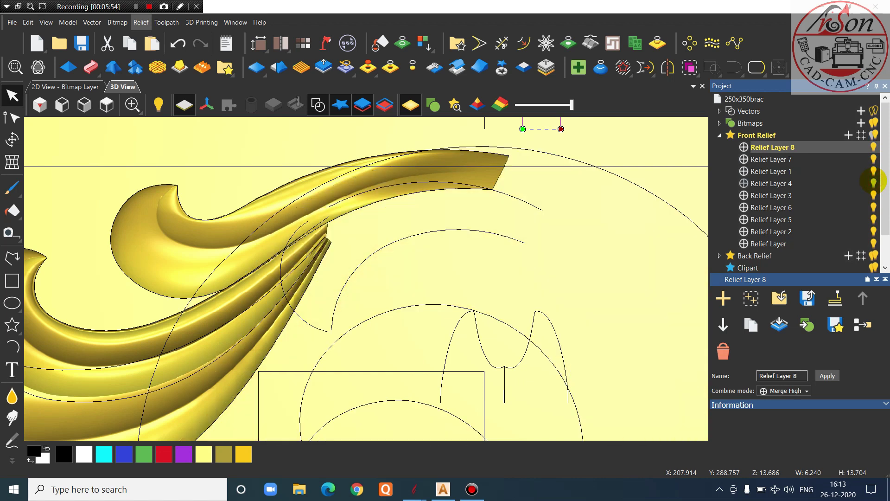
left_click(872, 183)
left_click(873, 183)
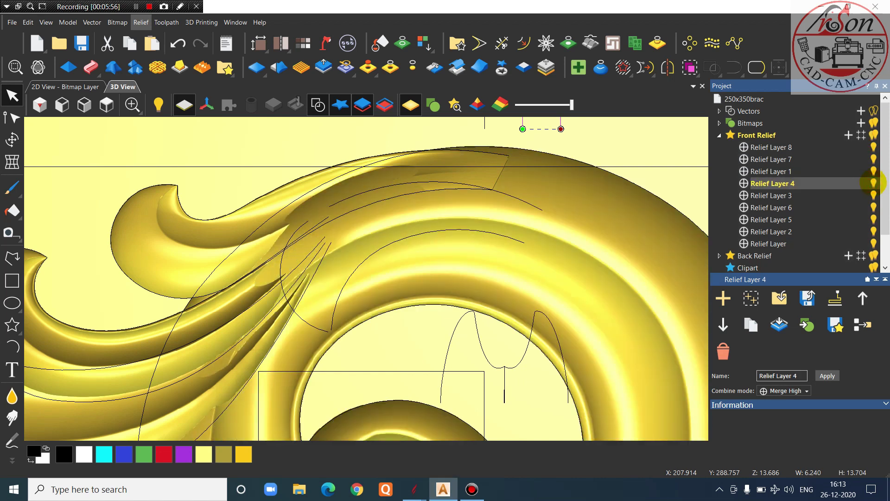
Try to lower the main scroll under the upper leaf with the sculpting Eraser at a 65-pixel radius and 1% strength
scroll(665, 248, "down", 1)
middle_click_drag(372, 179, 370, 199)
scroll(370, 199, "up", 1)
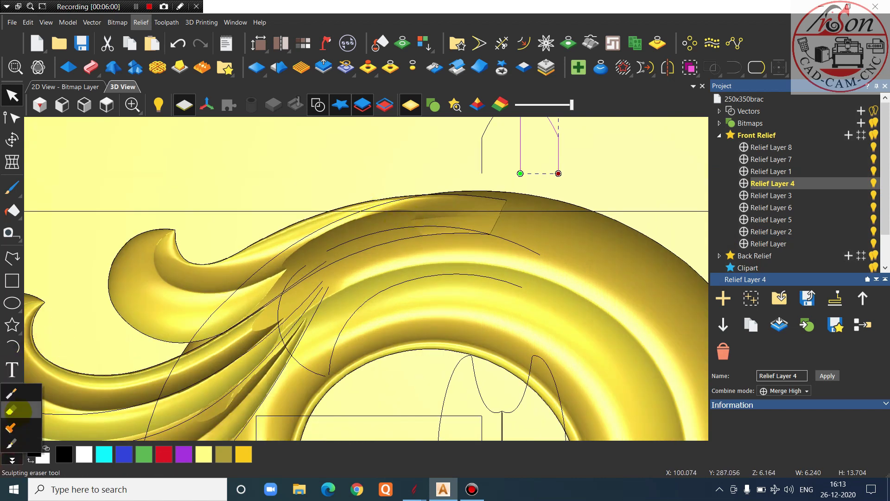
left_click(11, 417)
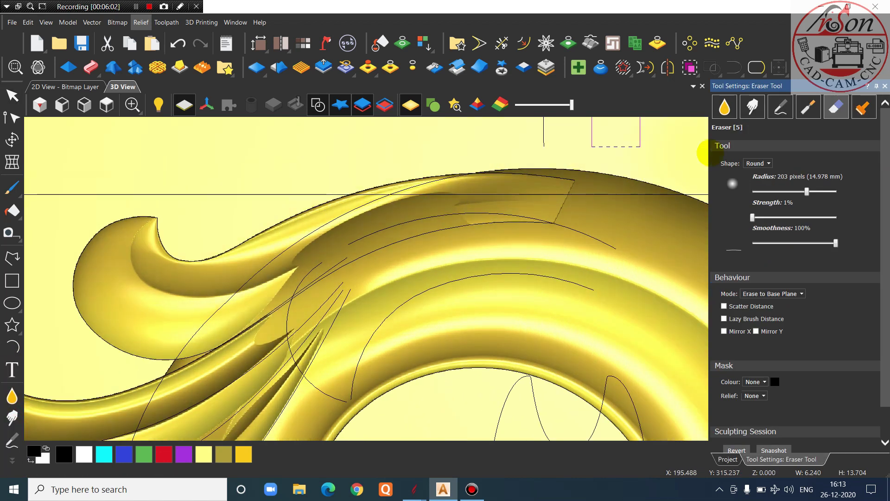
left_click_drag(807, 191, 781, 191)
scroll(399, 223, "up", 1)
mouse_move(339, 234)
left_mouse_down()
mouse_move(413, 204)
mouse_move(280, 264)
mouse_move(438, 207)
mouse_move(452, 211)
mouse_move(318, 259)
mouse_move(258, 306)
mouse_move(218, 357)
mouse_move(229, 368)
mouse_move(222, 347)
mouse_move(348, 255)
mouse_move(282, 285)
mouse_move(459, 222)
mouse_move(258, 297)
mouse_move(456, 224)
mouse_move(269, 299)
mouse_move(328, 287)
mouse_move(435, 228)
mouse_move(287, 278)
left_mouse_up()
Examine the erased junction between the upper leaf and the main scroll from several angles
scroll(385, 358, "down", 3)
middle_click_drag(384, 358, 495, 182)
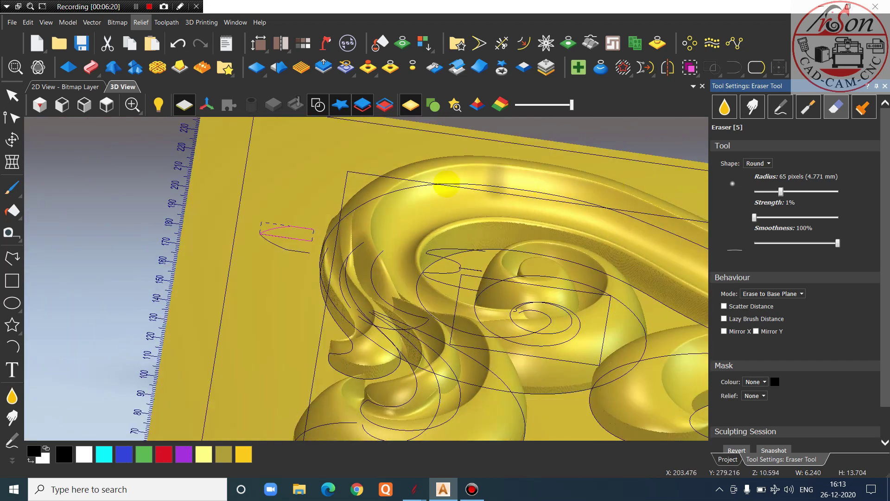
scroll(446, 185, "down", 2)
middle_click_drag(294, 288, 606, 275)
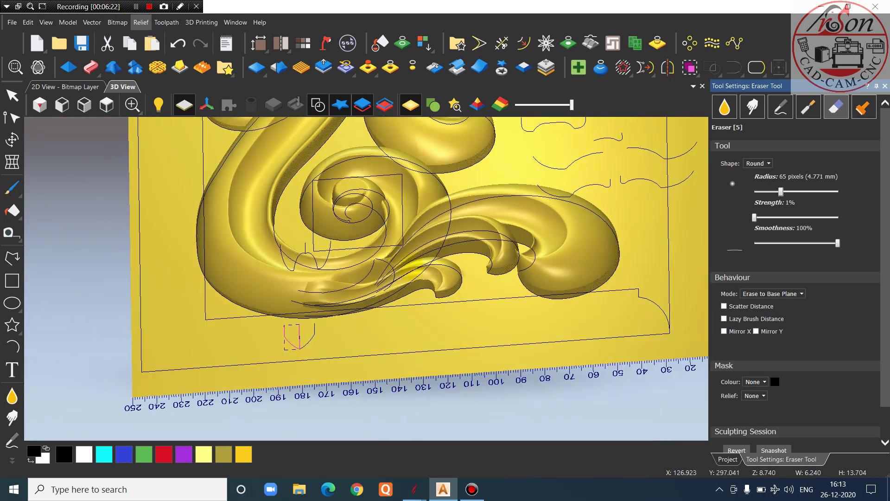
scroll(387, 271, "up", 3)
middle_click_drag(385, 246, 413, 251)
scroll(414, 214, "down", 2)
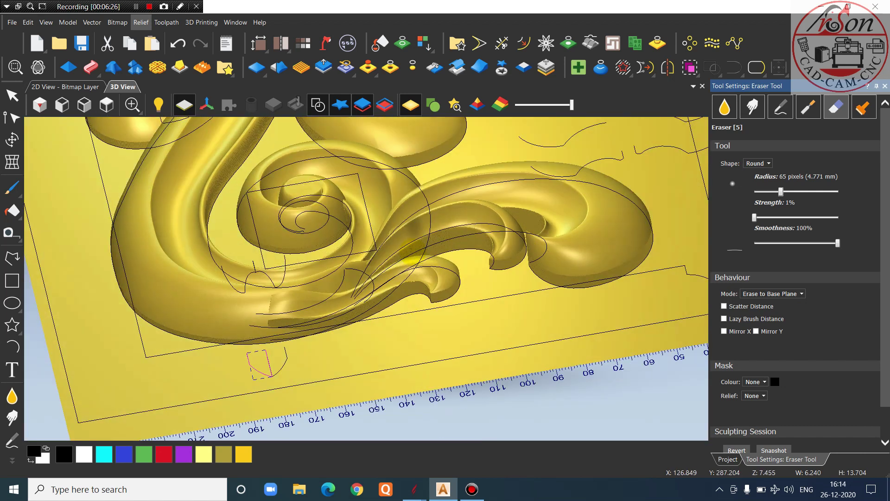
scroll(413, 251, "up", 1)
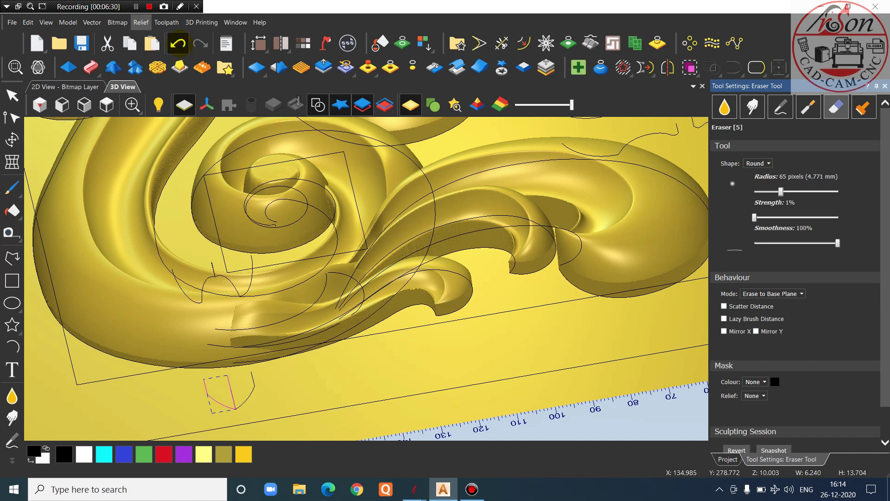
Undo the eraser work on Relief Layer 4, close the Eraser tool, and show the whole relief from above
left_click(178, 43)
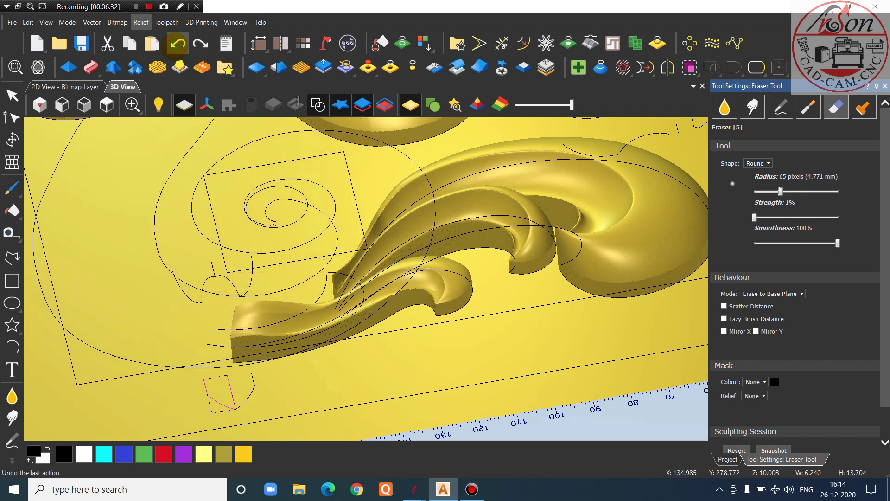
left_click(177, 43)
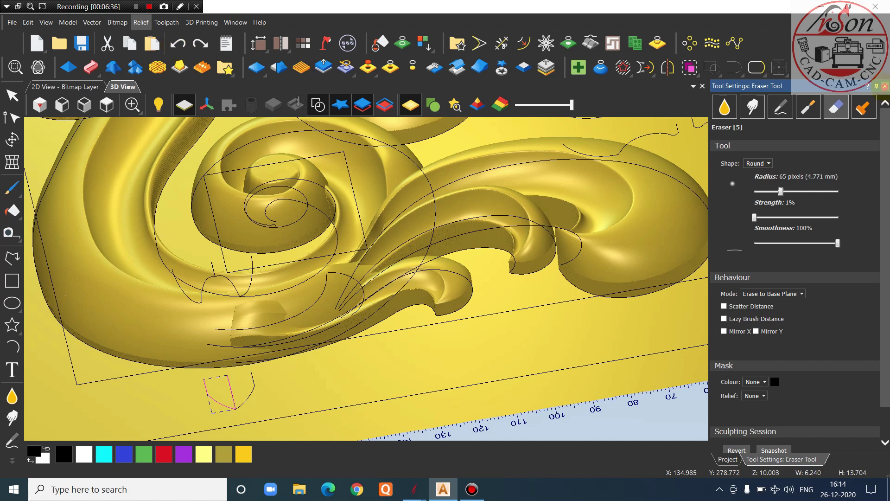
left_click(885, 87)
left_click(106, 104)
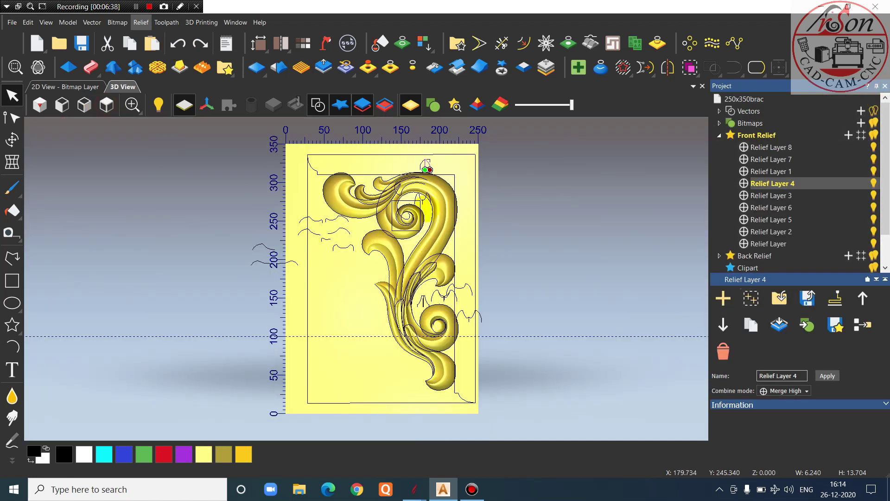
Add a new relief layer above Relief Layer 8, with its combine mode set to Merge High
scroll(405, 144, "up", 5)
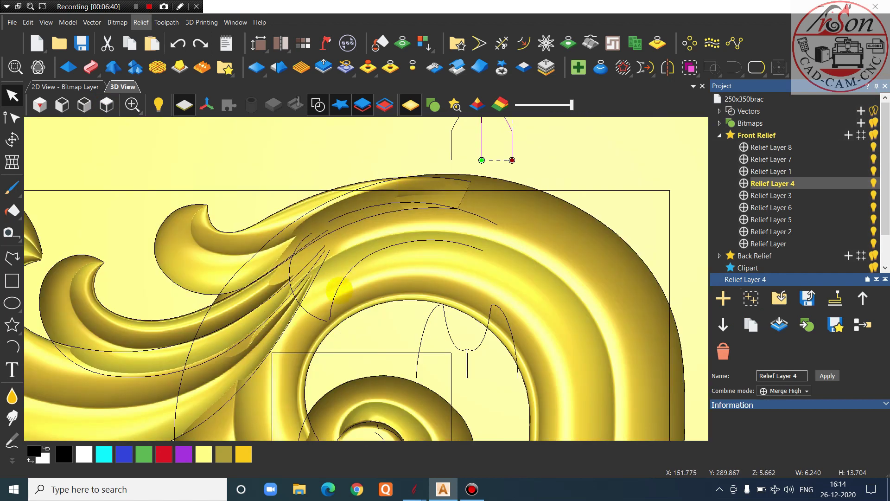
left_click(770, 147)
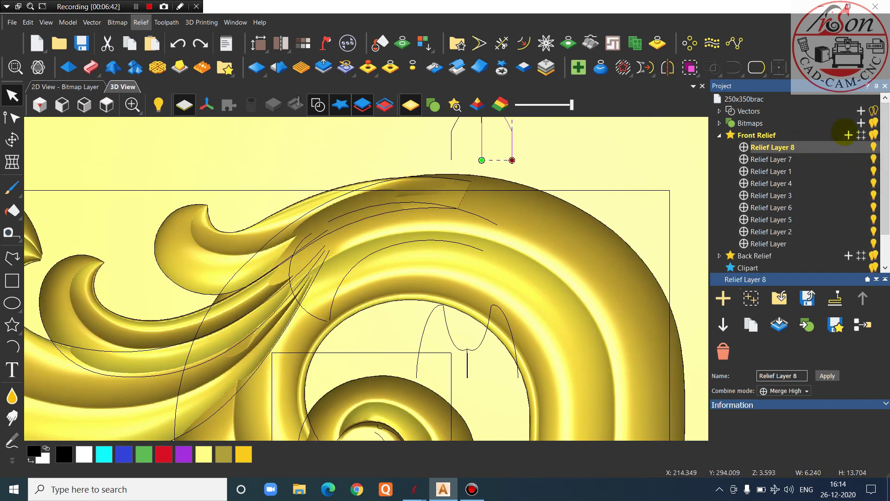
left_click(847, 135)
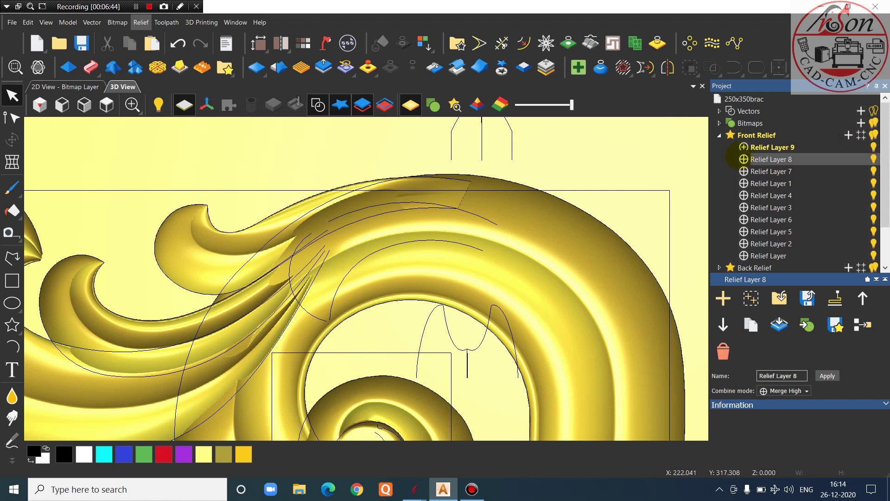
left_click(744, 147)
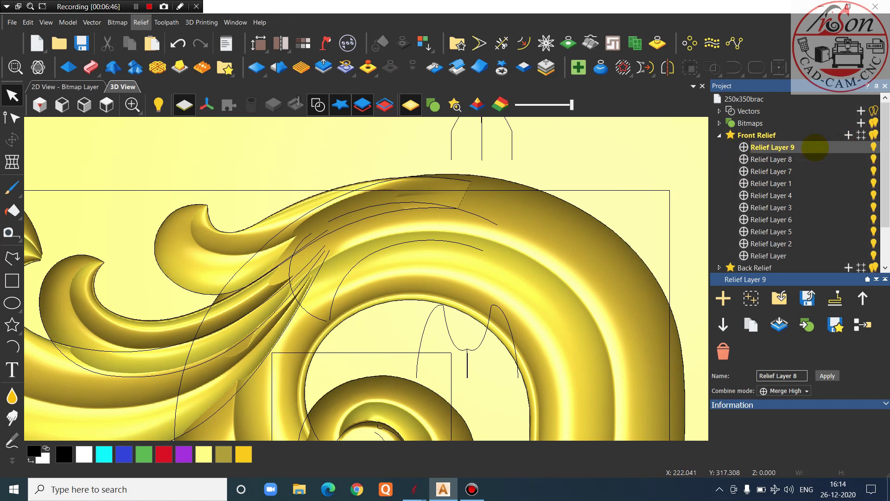
Join the small arc at the leaf junction with the long arc over the main scroll into one open vector
left_click(310, 313)
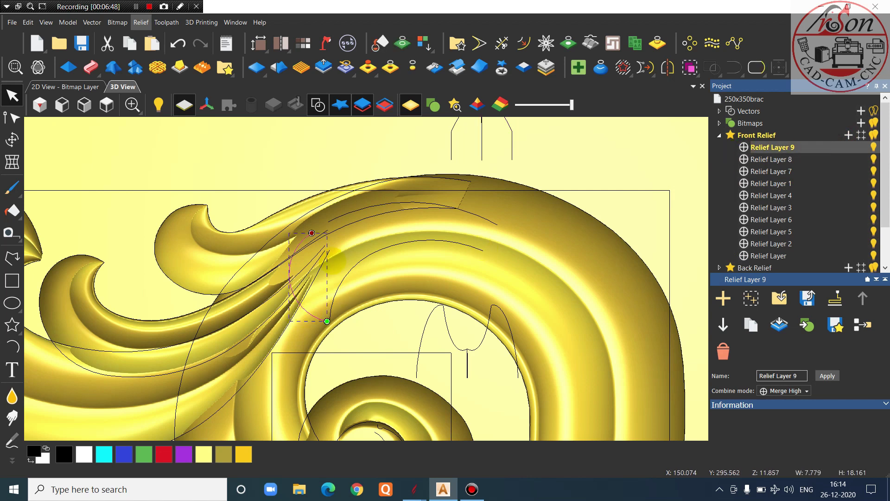
left_click(352, 212)
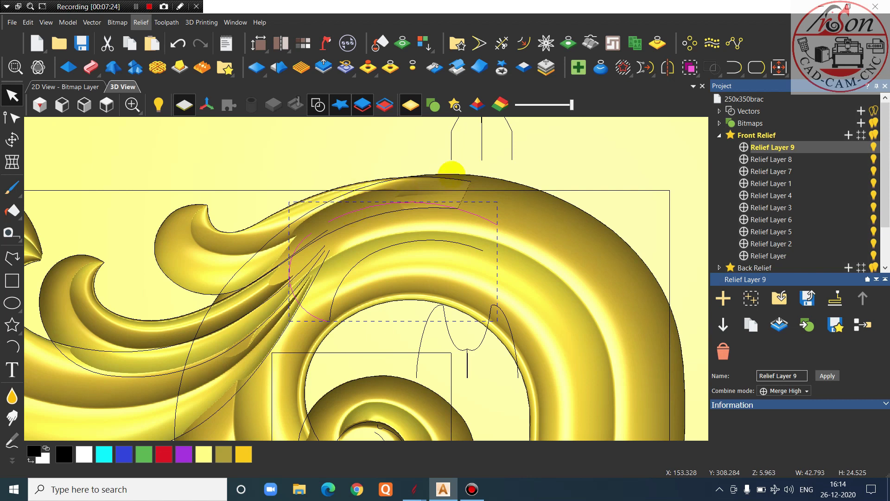
left_click(732, 68)
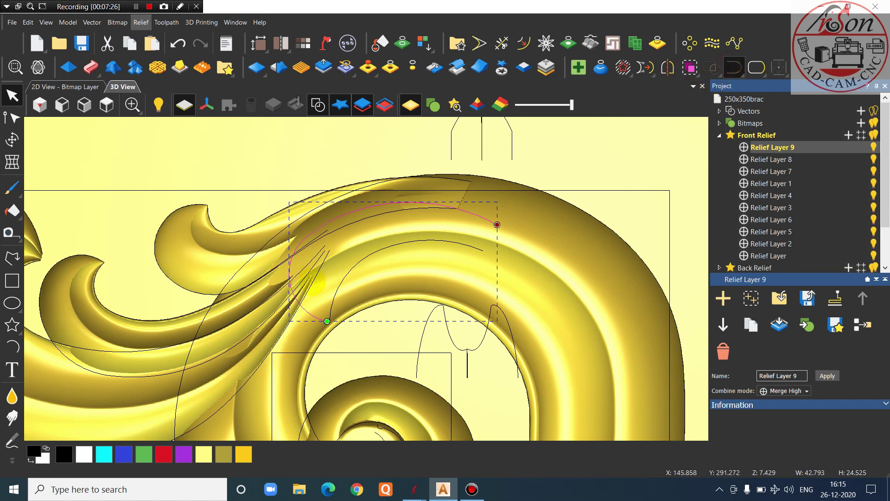
Smooth the joined rail vector by adjusting the curve handles around the joint between the two arcs
scroll(315, 285, "up", 2)
left_click(8, 119)
scroll(377, 199, "up", 2)
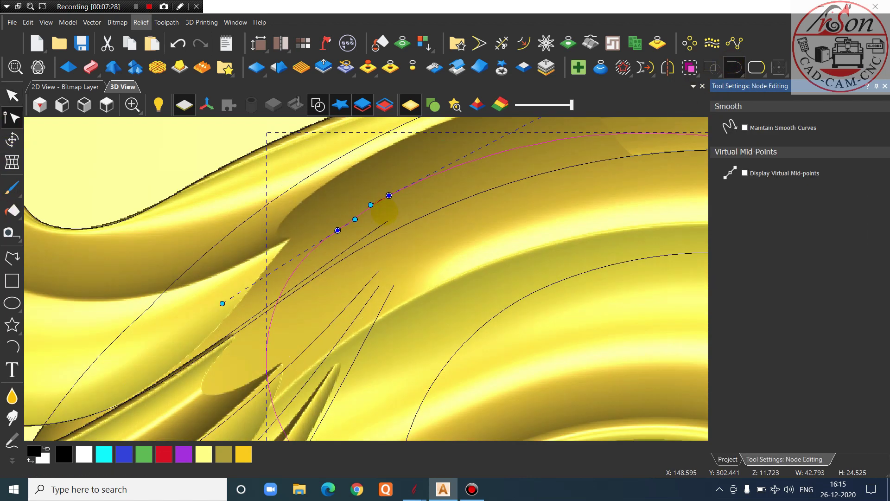
left_click_drag(133, 359, 138, 388)
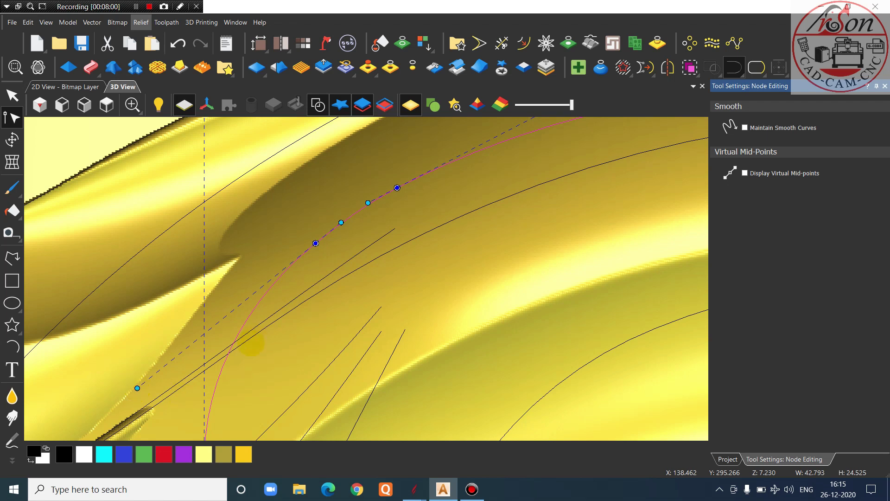
scroll(250, 343, "down", 3)
scroll(275, 320, "up", 4)
left_click_drag(275, 320, 266, 342)
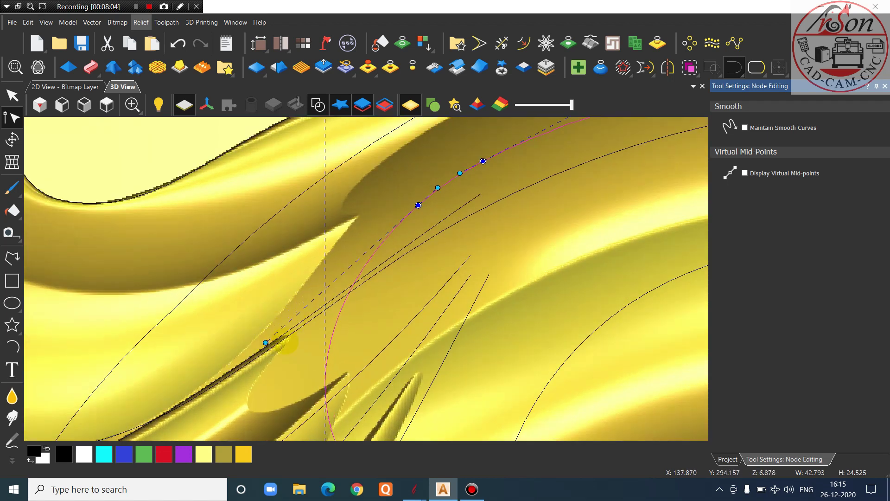
scroll(454, 283, "down", 3)
left_click(455, 282)
scroll(450, 280, "down", 2)
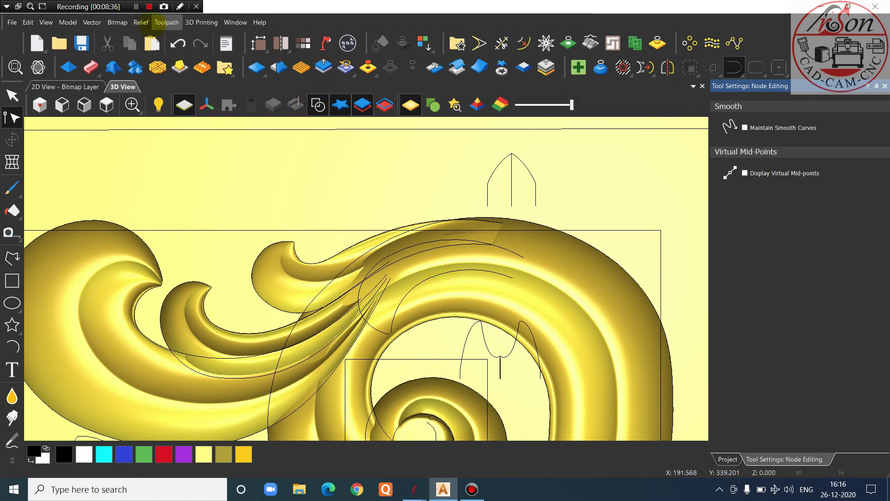
left_click(135, 6)
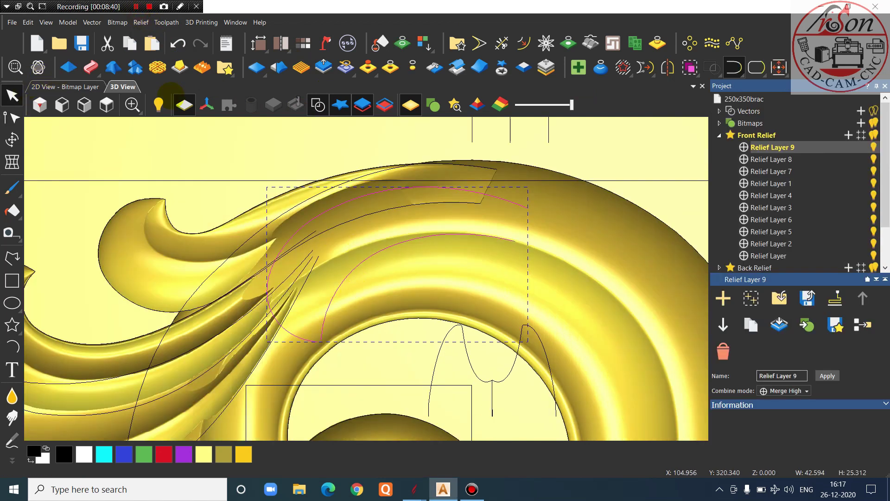
Make Relief Layer 4 active and extract its cross section between the two rail vectors' ends on the main scroll
left_click(863, 195)
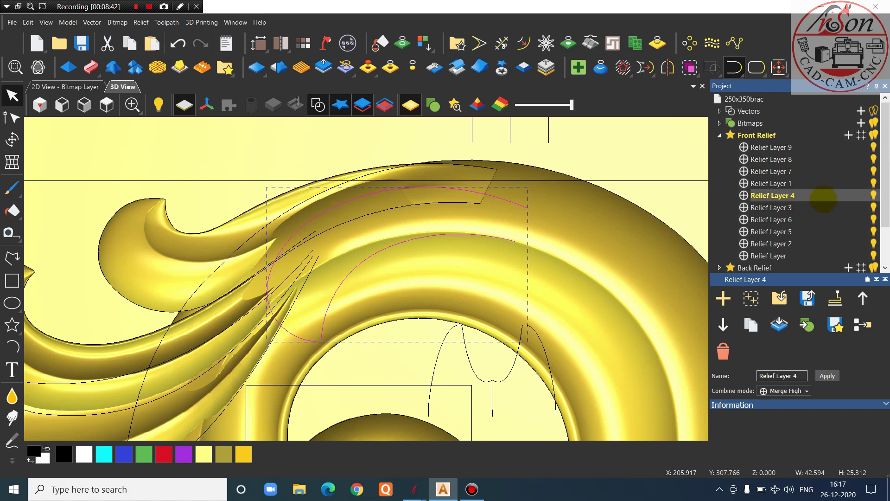
scroll(523, 212, "down", 5)
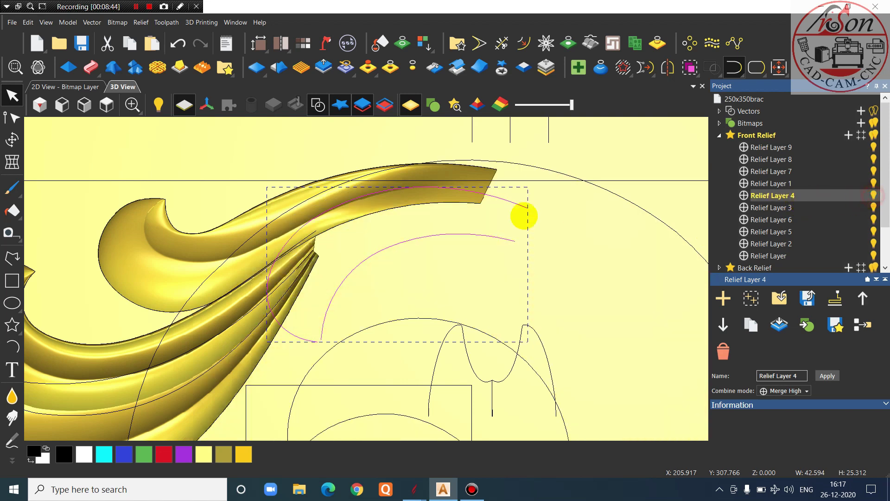
scroll(427, 245, "down", 4)
scroll(371, 282, "up", 2)
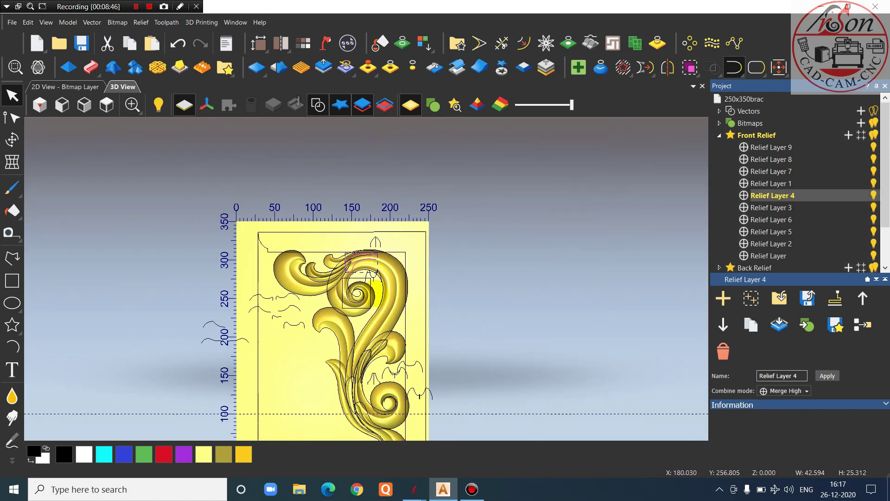
scroll(366, 268, "up", 2)
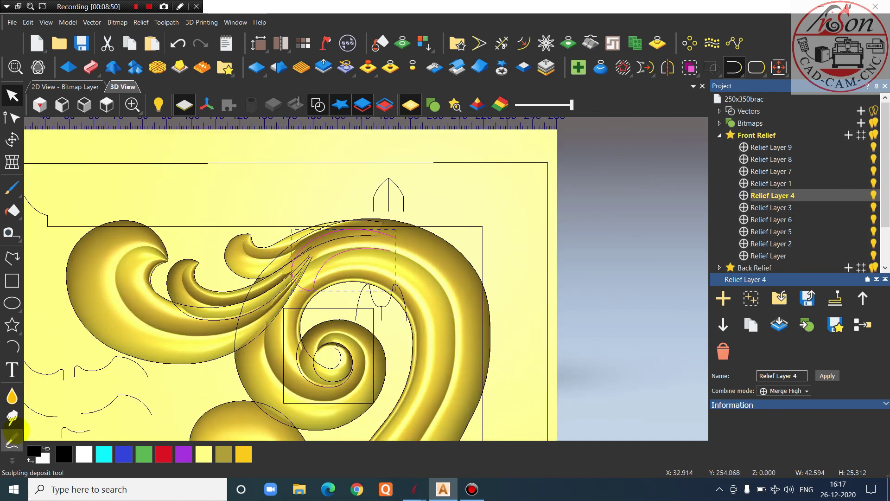
left_click(590, 42)
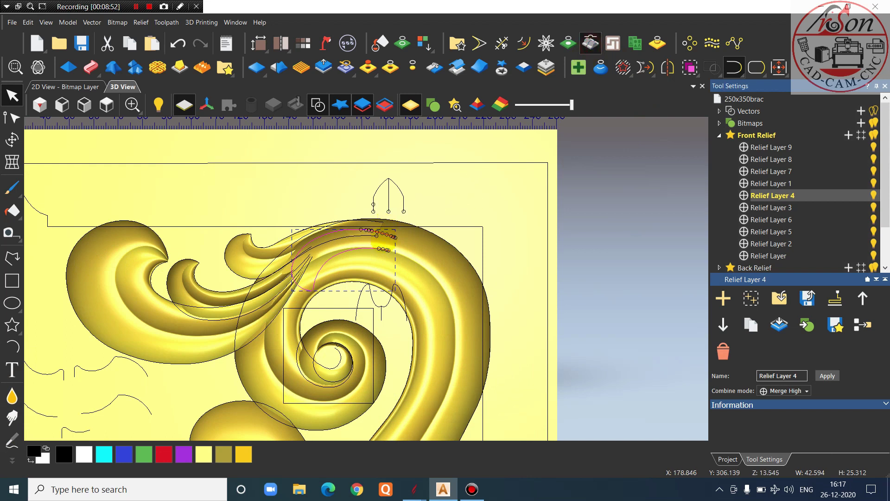
scroll(384, 247, "up", 4)
scroll(396, 258, "up", 1)
left_click(405, 289)
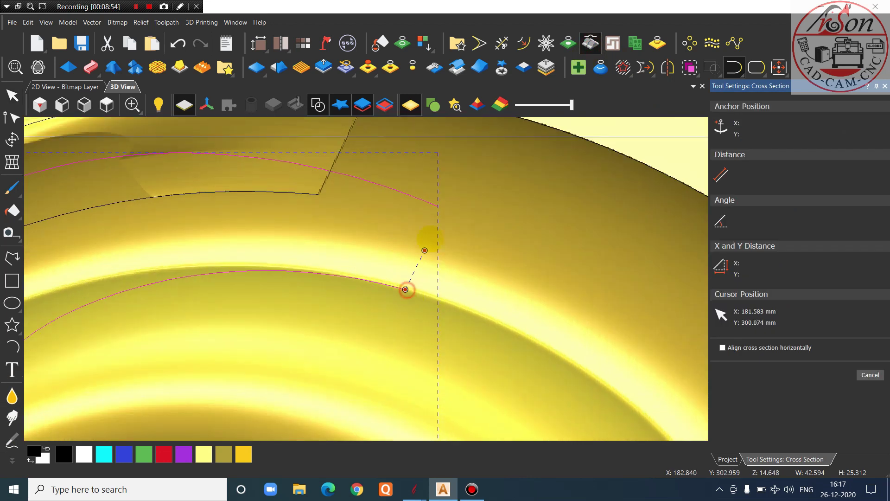
left_click_drag(437, 206, 434, 212)
scroll(440, 284, "down", 5)
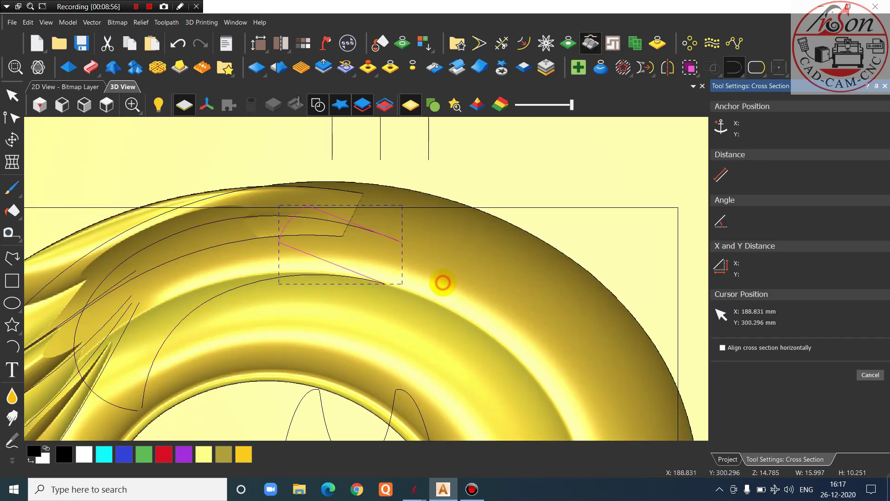
Move the extracted cross-section profile above the relief, beside the pointed profile, and rotate it -68.843 degrees to stand upright
key("Escape")
left_click_drag(346, 256, 432, 271)
left_click(12, 139)
scroll(441, 213, "up", 2)
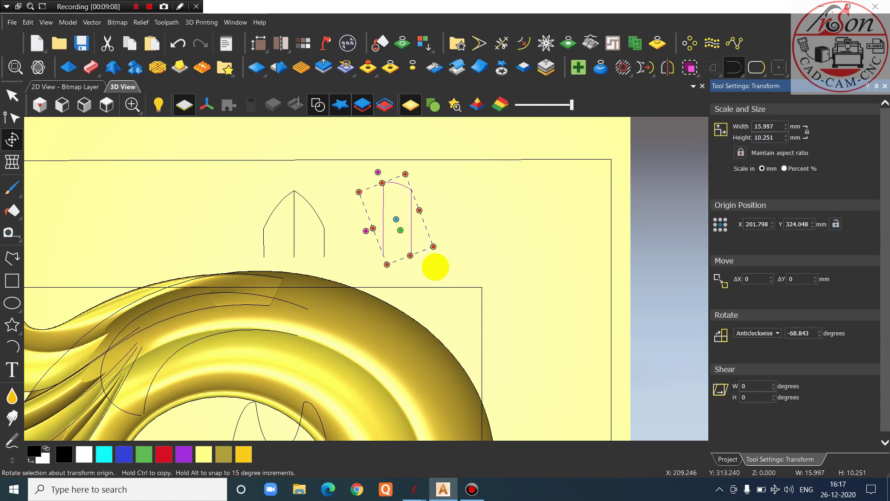
scroll(420, 204, "up", 4)
key("Escape")
Mirror a copy of the upright cross-section profile to its right, keeping the original
left_click(399, 217)
left_click(667, 68)
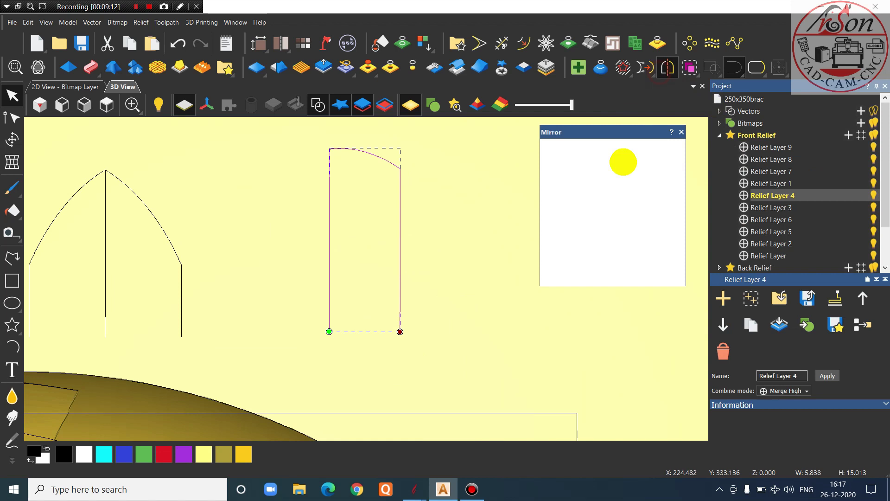
left_click(645, 236)
left_click(681, 131)
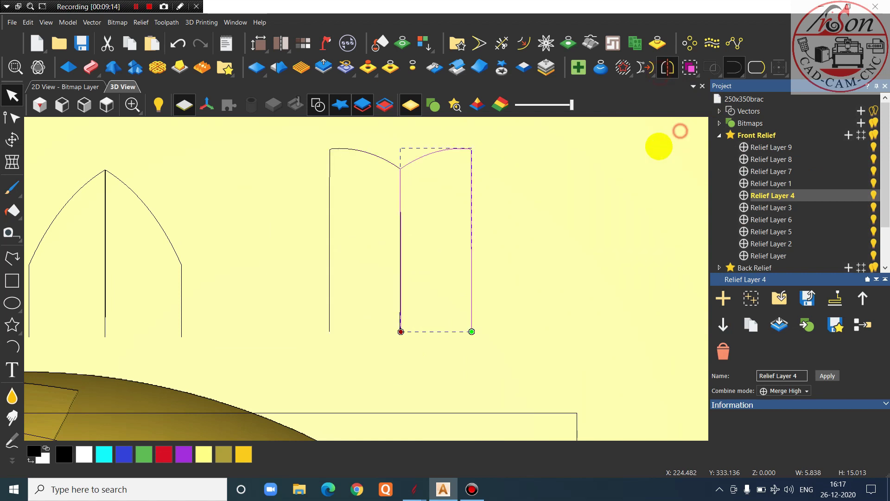
Start a Two Rail Sweep on Relief Layer 9 along the two curved rails, with the second rail's direction reversed
scroll(496, 225, "down", 5)
scroll(278, 347, "up", 3)
left_click(301, 349)
left_click(316, 341, "shift")
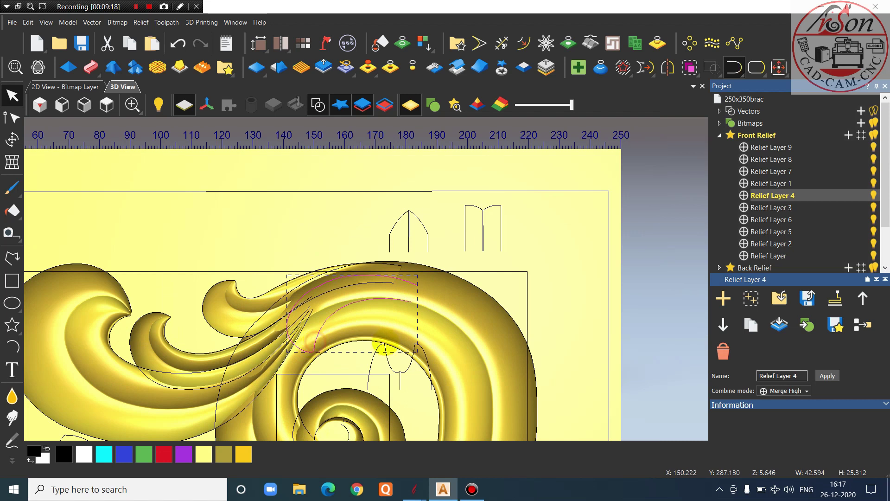
left_click(790, 147)
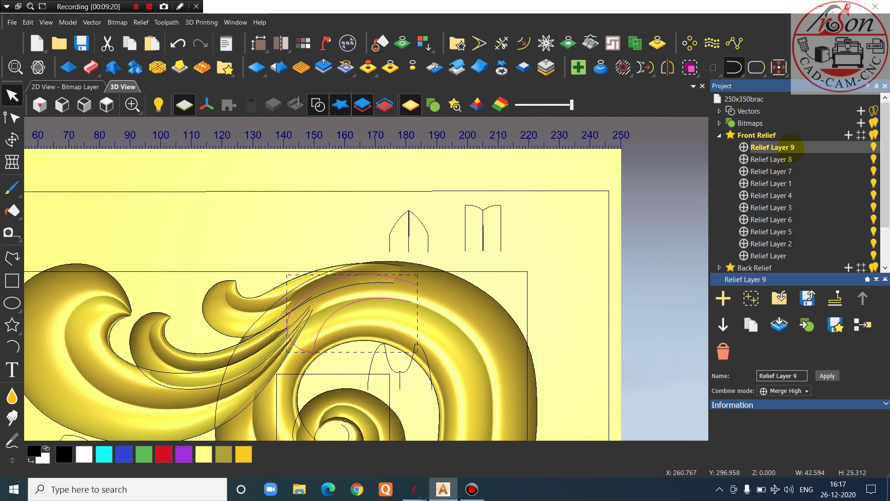
left_click(91, 66)
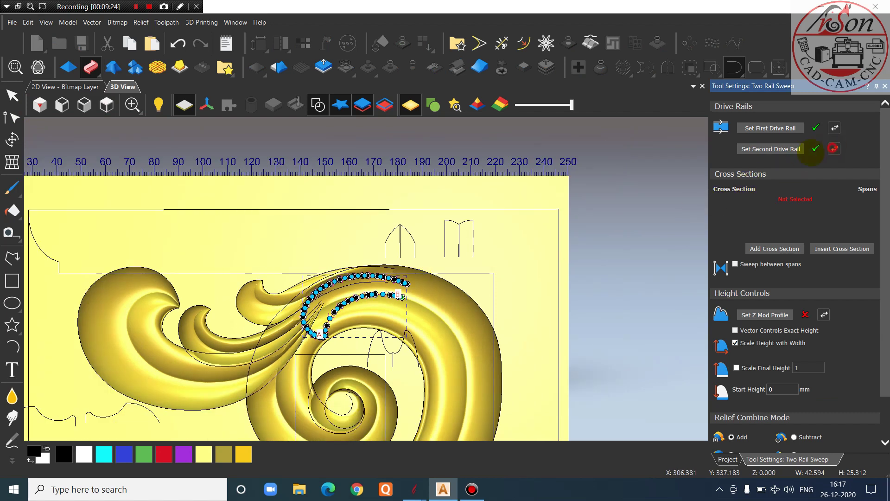
scroll(441, 254, "up", 2)
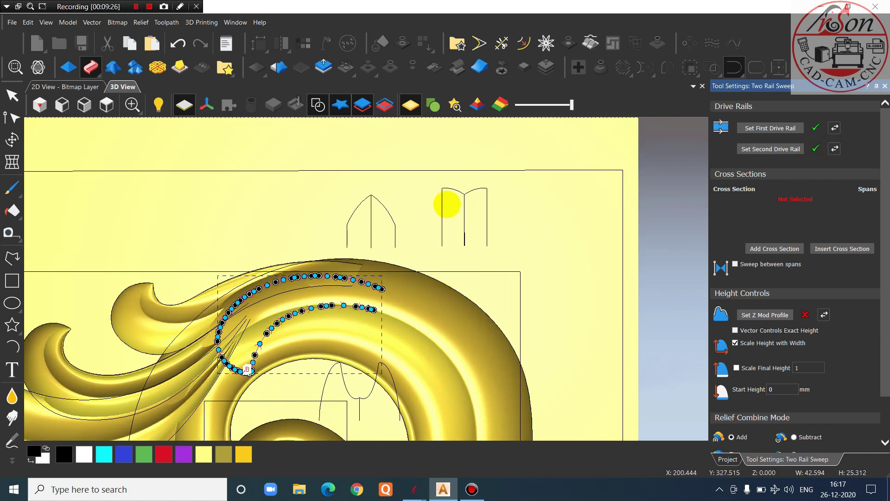
Try the mirrored cross-section profile as the first cross section of the sweep
scroll(447, 204, "down", 1)
left_click(453, 207)
left_click(453, 208)
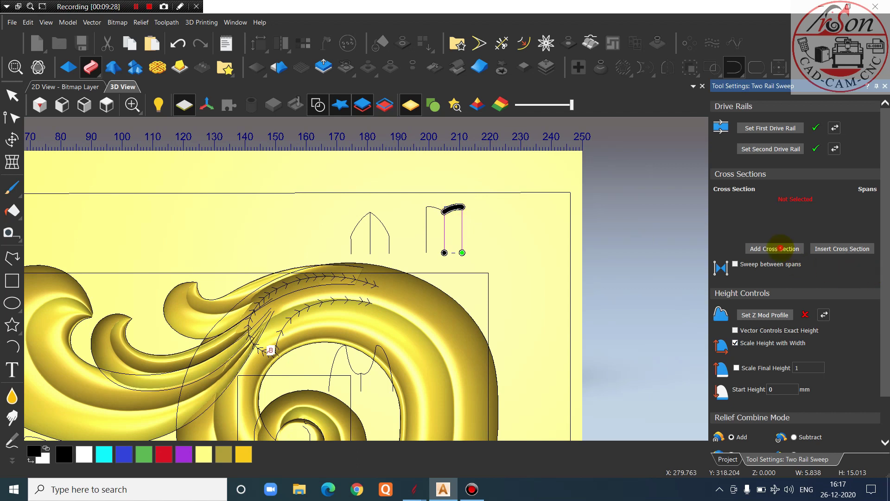
left_click(779, 248)
scroll(358, 294, "up", 3)
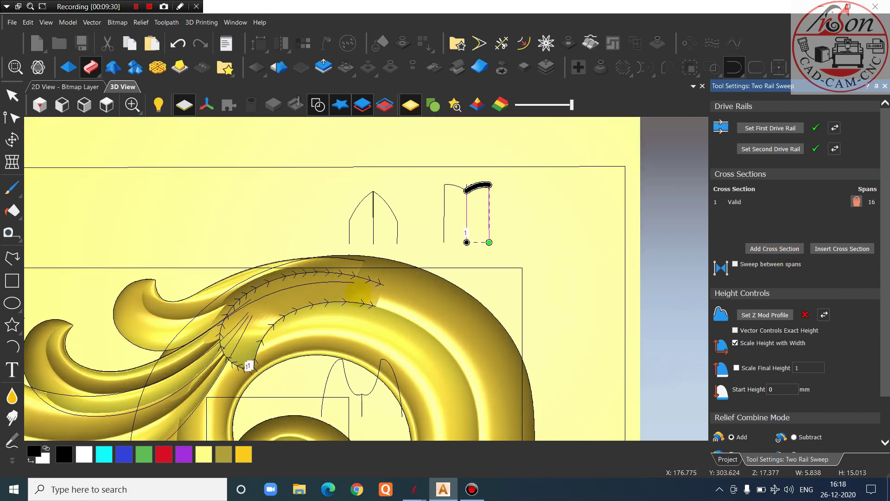
Try the wavy profile left of the relief as the second cross section of the sweep
scroll(381, 283, "down", 4)
scroll(399, 278, "down", 2)
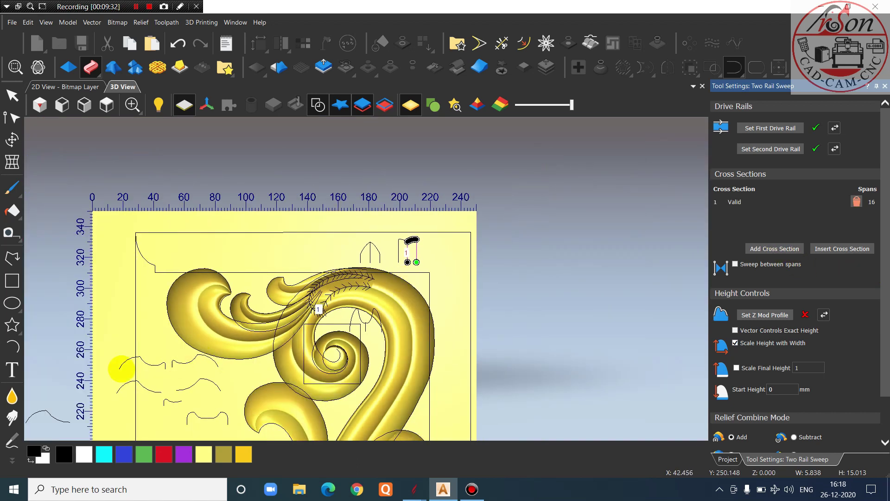
left_click(148, 365)
left_click(145, 363)
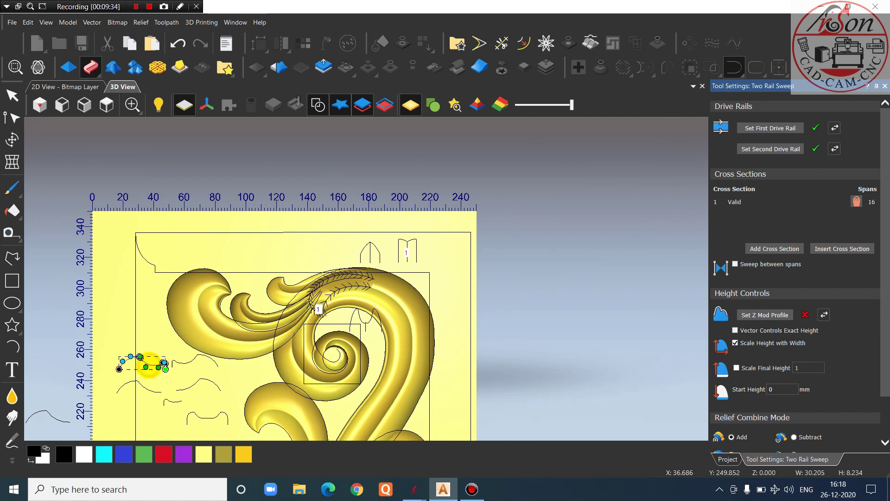
left_click(774, 249)
scroll(394, 318, "up", 5)
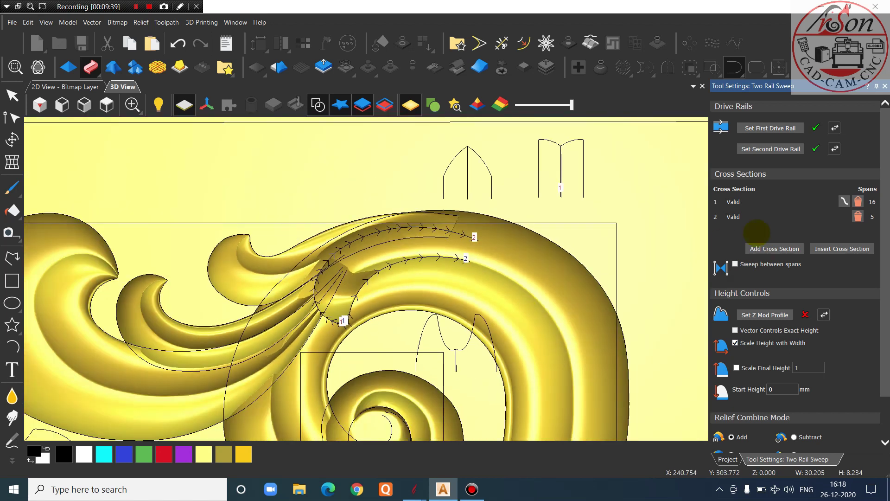
Remove both cross sections from the sweep and add the wavy profile as the first one at the rails' lower ends
left_click(857, 216)
left_click(858, 202)
scroll(469, 358, "down", 4)
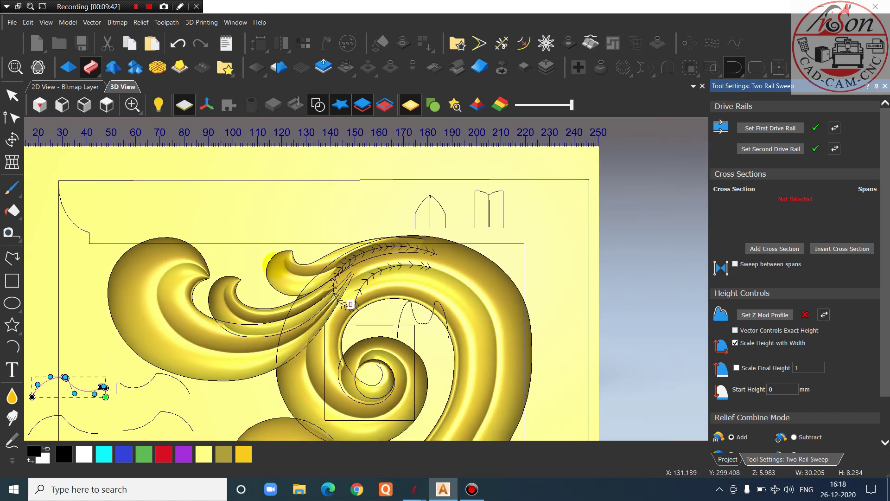
scroll(468, 358, "up", 1)
left_click(774, 249)
scroll(394, 274, "up", 2)
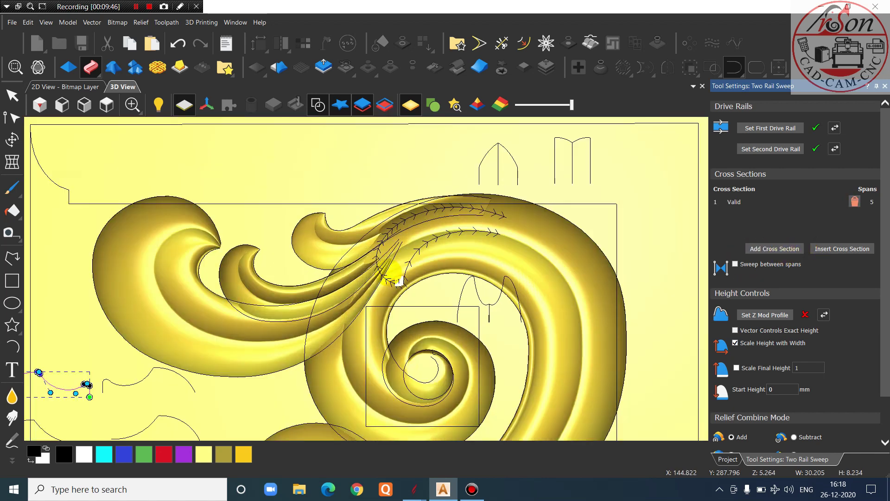
scroll(398, 278, "down", 2)
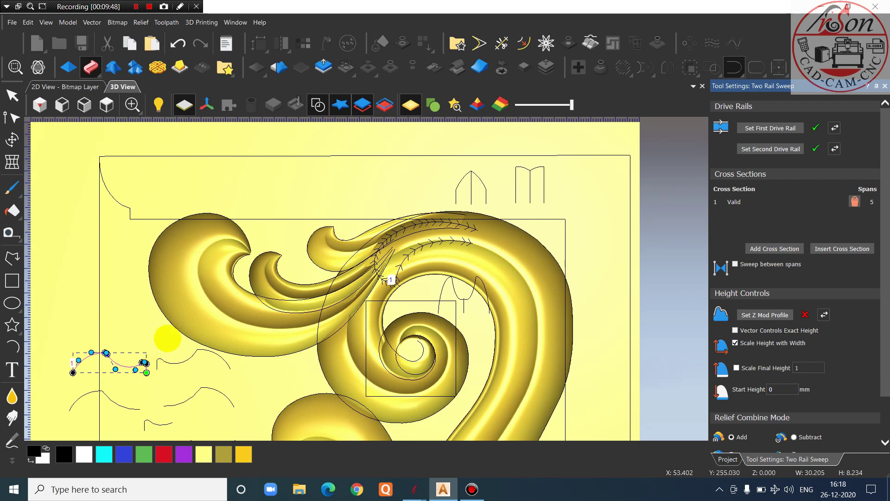
scroll(157, 348, "down", 1)
scroll(382, 278, "up", 4)
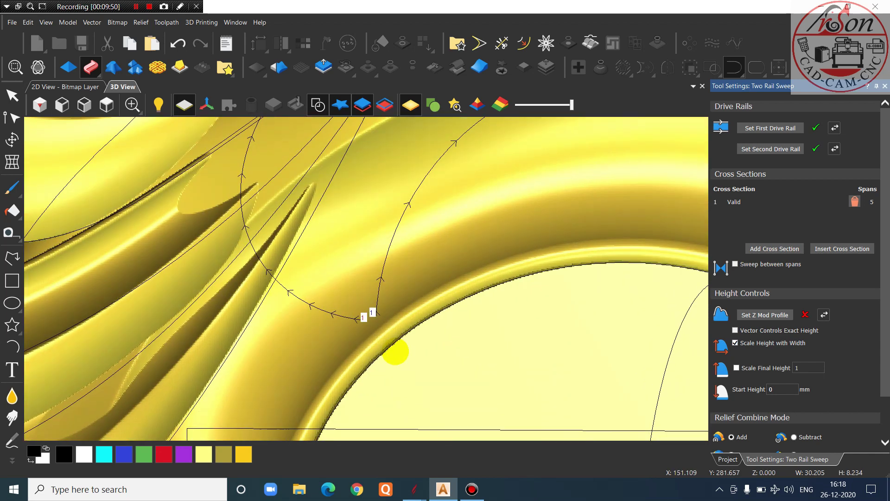
Try the neighbouring wavy profile as the sweep's first cross section, with Scale Height with Width turned off
scroll(418, 265, "down", 4)
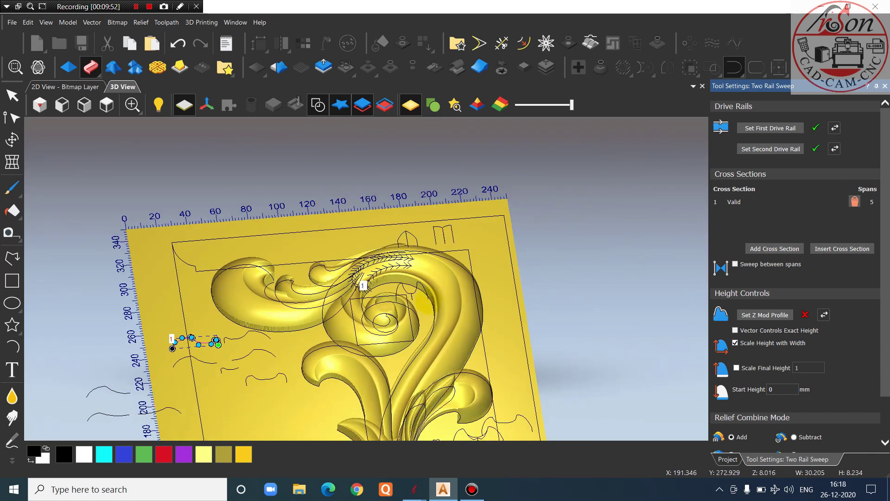
left_click(177, 337)
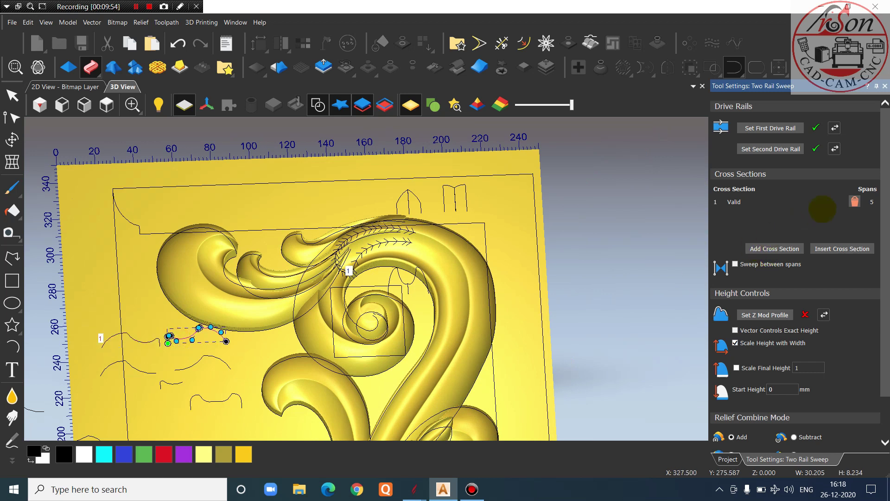
left_click(854, 200)
left_click(769, 248)
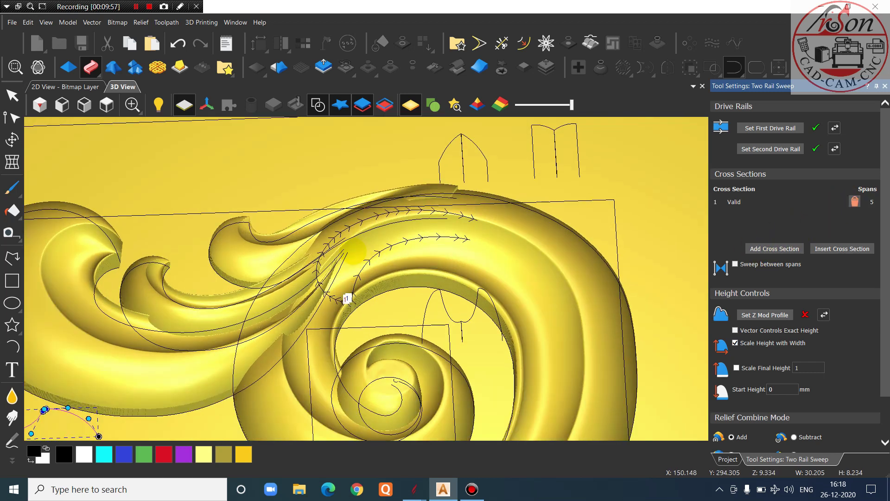
scroll(394, 255, "up", 2)
scroll(385, 306, "up", 2)
left_click(735, 342)
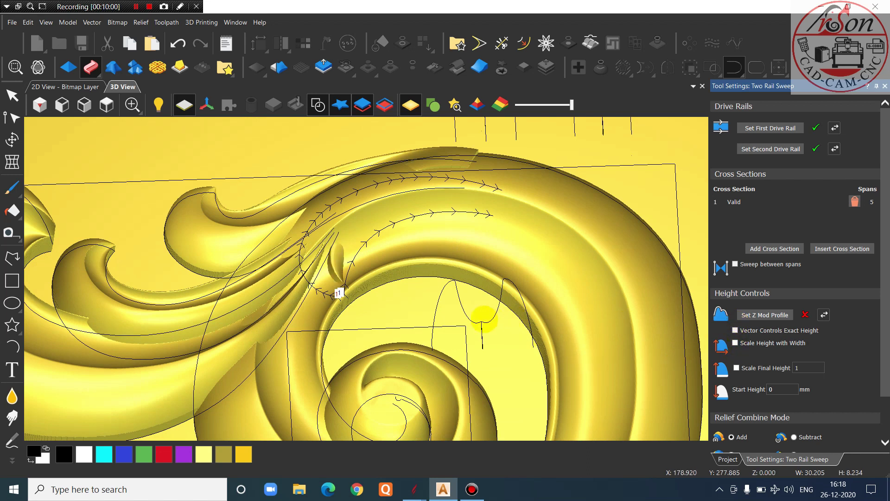
scroll(453, 315, "down", 2)
scroll(453, 315, "down", 2)
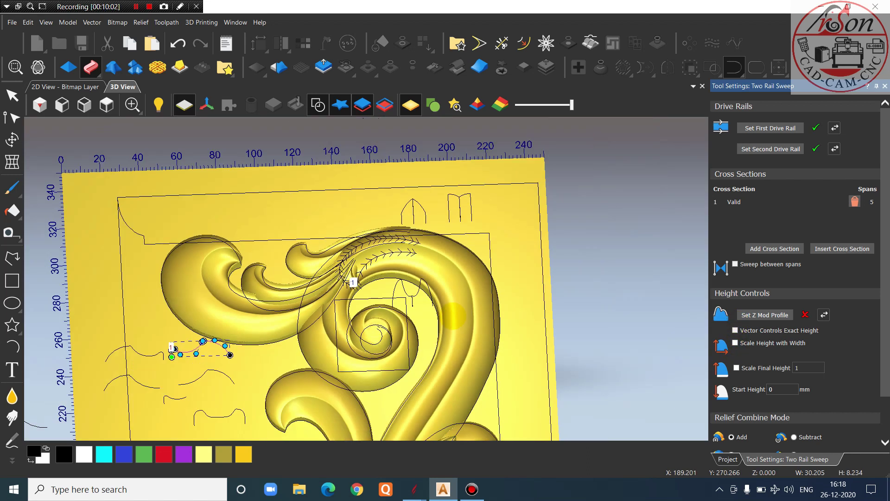
scroll(332, 287, "up", 2)
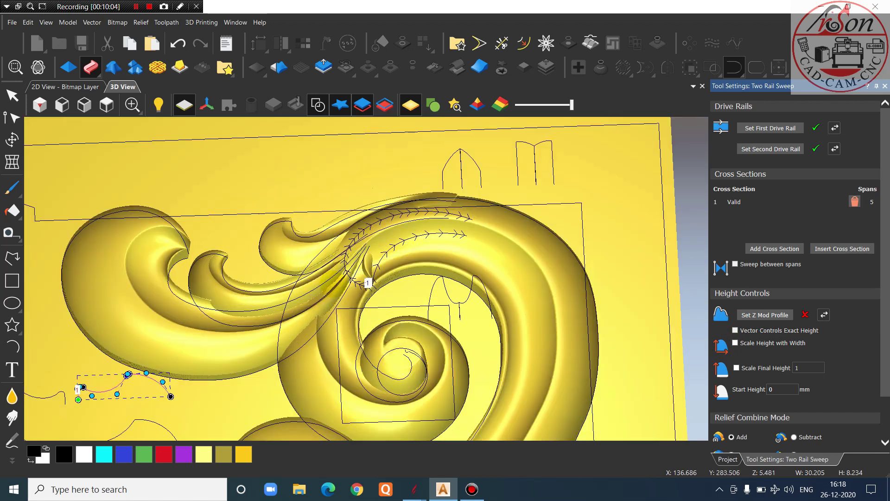
scroll(362, 280, "down", 2)
Replace the sweep's first cross section with the leftmost wavy profile below the upper leaf
left_click(165, 353)
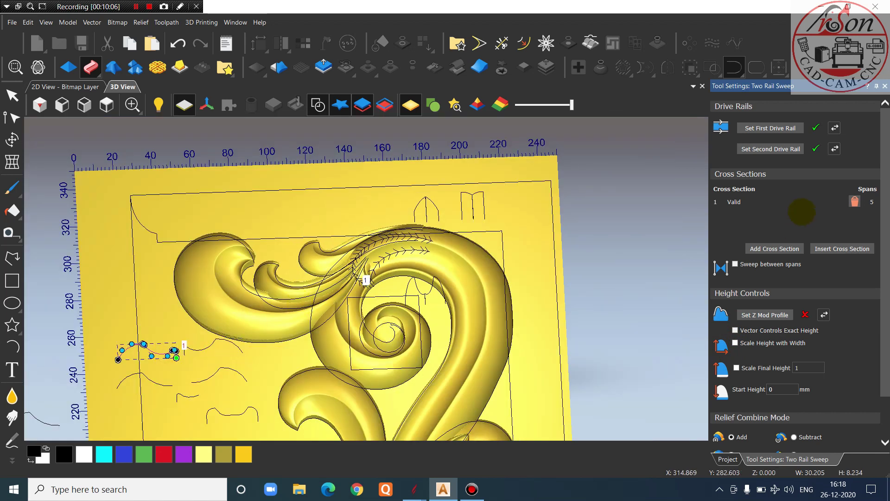
left_click(774, 249)
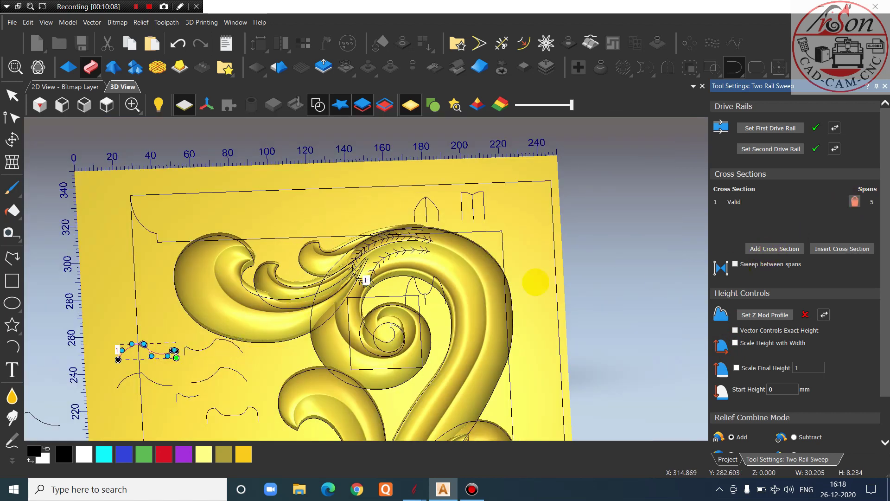
scroll(380, 261, "up", 2)
left_click_drag(380, 318, 452, 243)
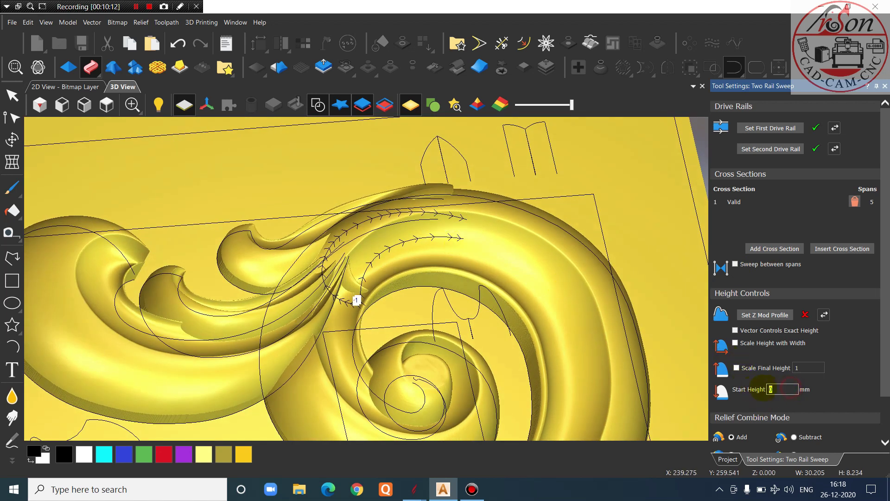
Set the sweep's start height to 5 mm and scale final height to 10, with Scale Height with Width on
left_click(736, 367)
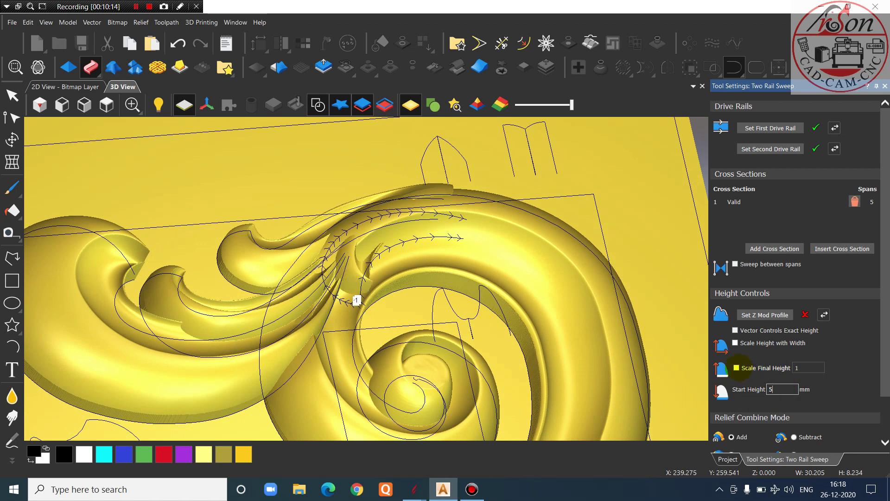
left_click(736, 367)
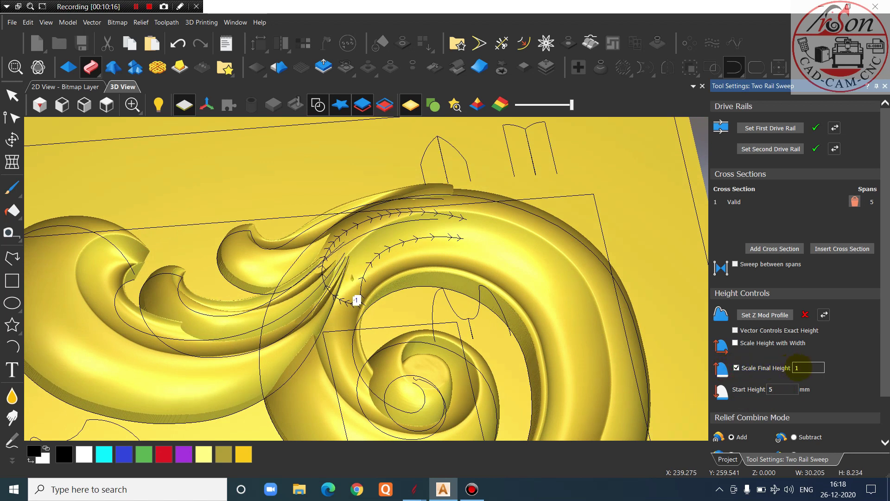
left_click(735, 343)
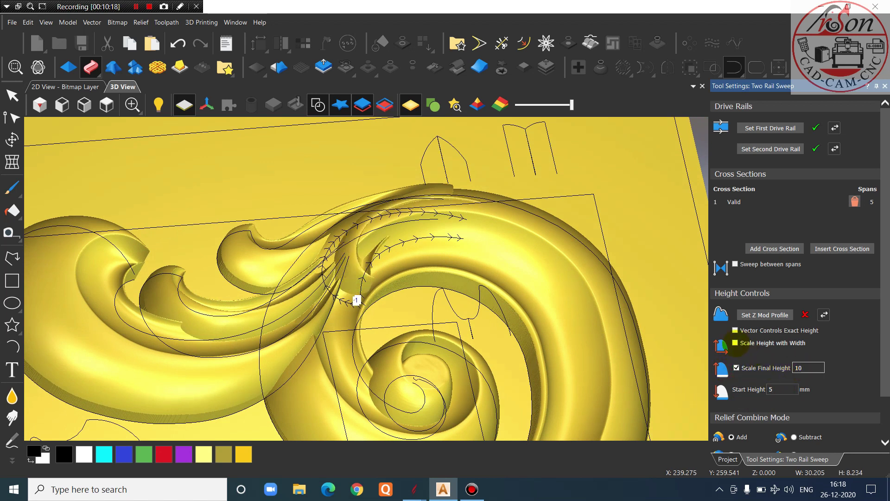
scroll(457, 252, "down", 2)
left_click_drag(266, 245, 488, 274)
scroll(470, 262, "down", 4)
scroll(457, 297, "up", 1)
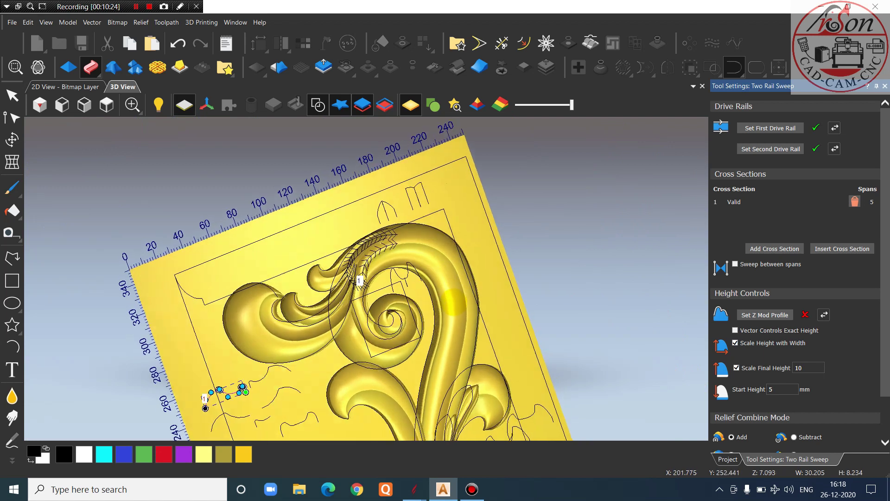
scroll(347, 376, "up", 2)
Try the right half of the pointed-arch profile above the scroll as the second cross section, and remove it again
left_click_drag(324, 366, 267, 344)
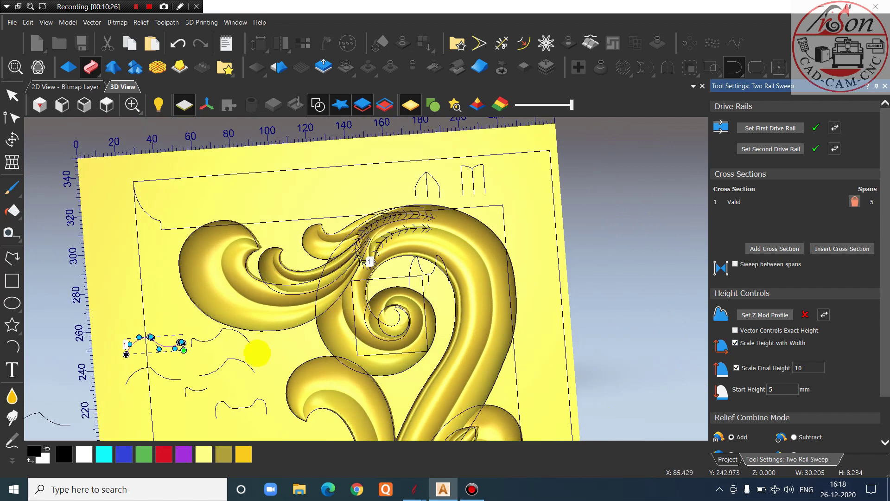
scroll(427, 200, "up", 2)
left_click(428, 196)
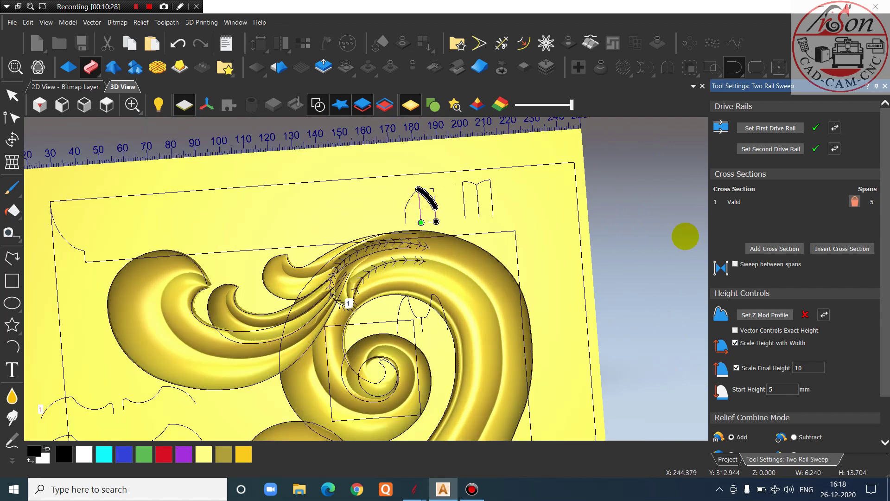
left_click(774, 249)
scroll(436, 257, "up", 1)
scroll(436, 258, "up", 2)
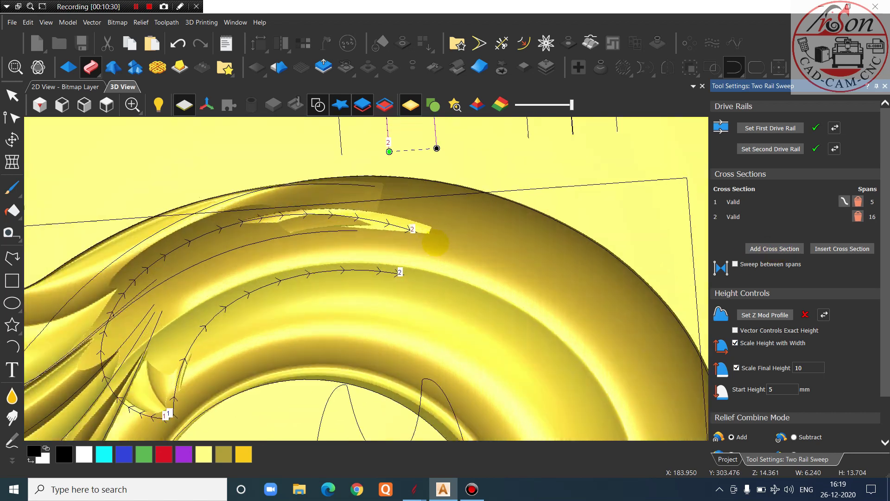
scroll(473, 263, "down", 3)
left_click(857, 216)
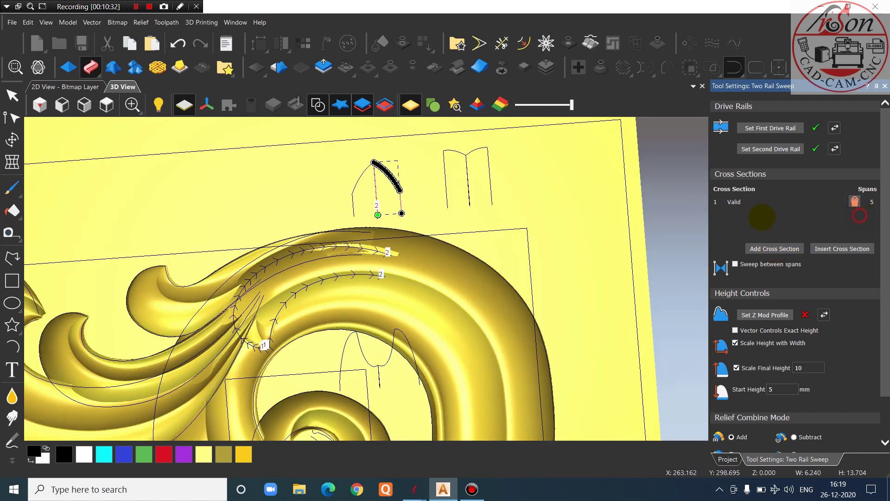
Add the left half of the pointed-arch profile as the sweep's second cross section
left_click(360, 174)
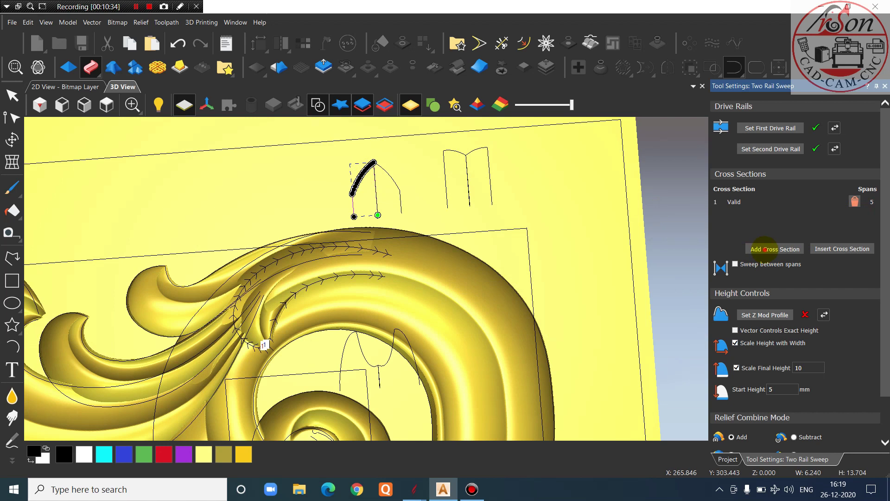
left_click(762, 249)
scroll(327, 294, "up", 3)
scroll(377, 287, "down", 3)
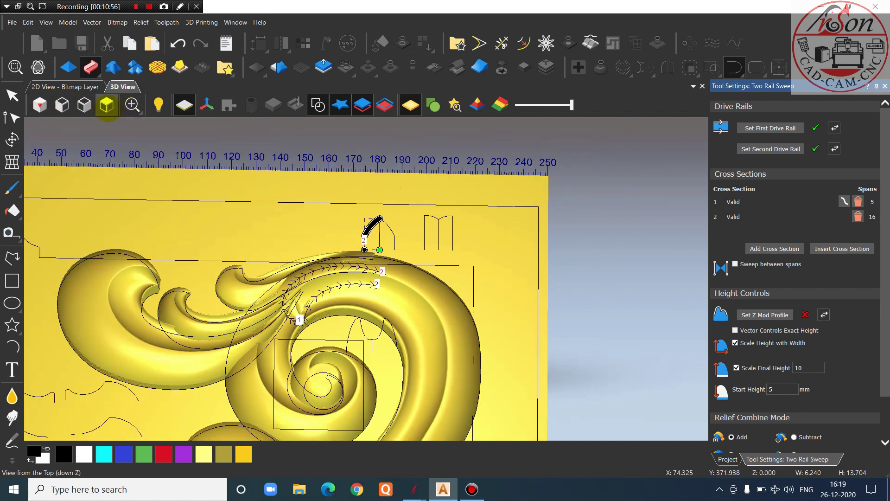
Examine the relief surface around the rails' upper ends from above and at oblique angles, where the second cross section sits
left_click(106, 105)
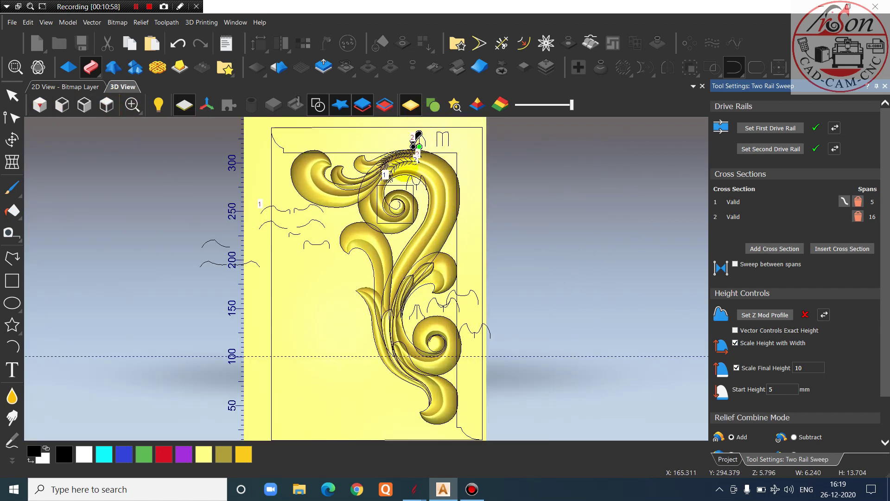
scroll(403, 155, "up", 5)
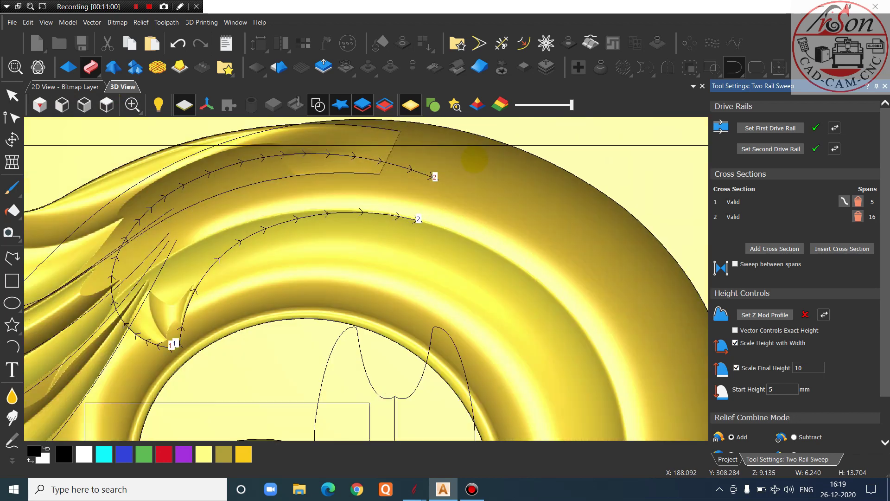
scroll(366, 234, "down", 3)
scroll(372, 247, "up", 7)
middle_click_drag(342, 372, 522, 353)
scroll(267, 227, "down", 6)
scroll(389, 292, "up", 6)
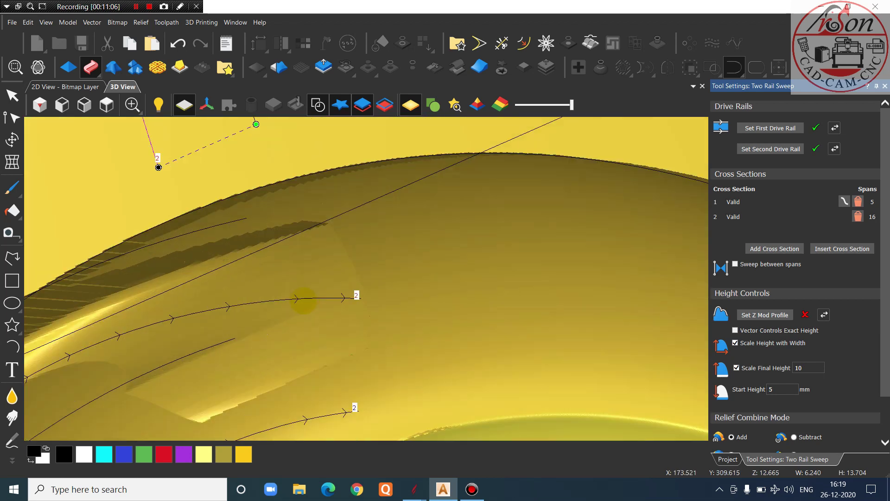
scroll(360, 280, "down", 3)
middle_click_drag(343, 305, 292, 234)
scroll(488, 293, "down", 5)
scroll(338, 267, "down", 3)
scroll(346, 288, "up", 6)
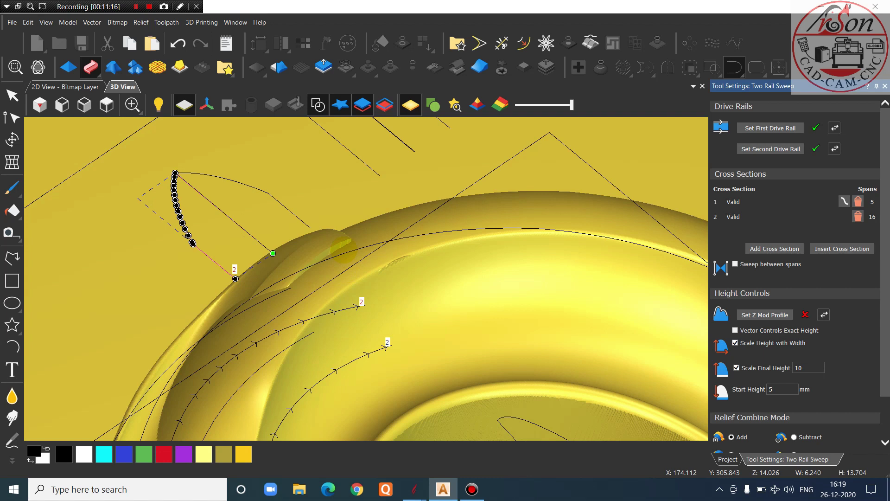
scroll(343, 248, "down", 3)
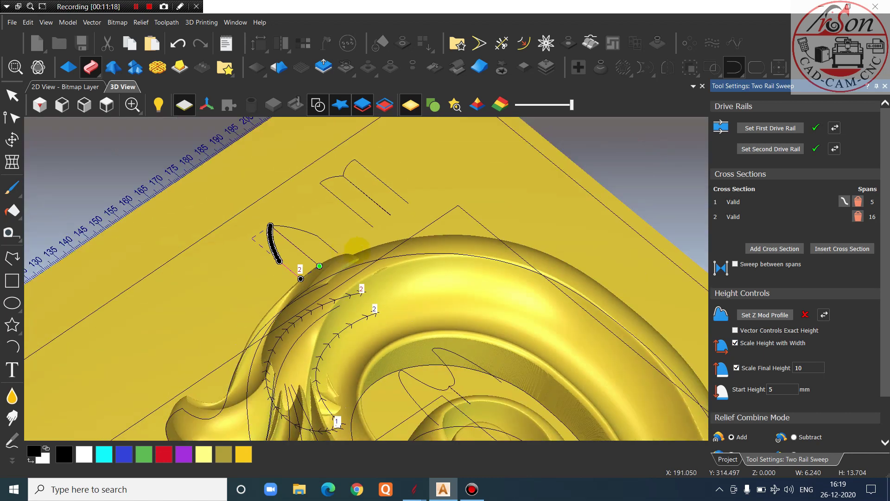
scroll(356, 250, "up", 4)
left_click_drag(406, 258, 405, 345)
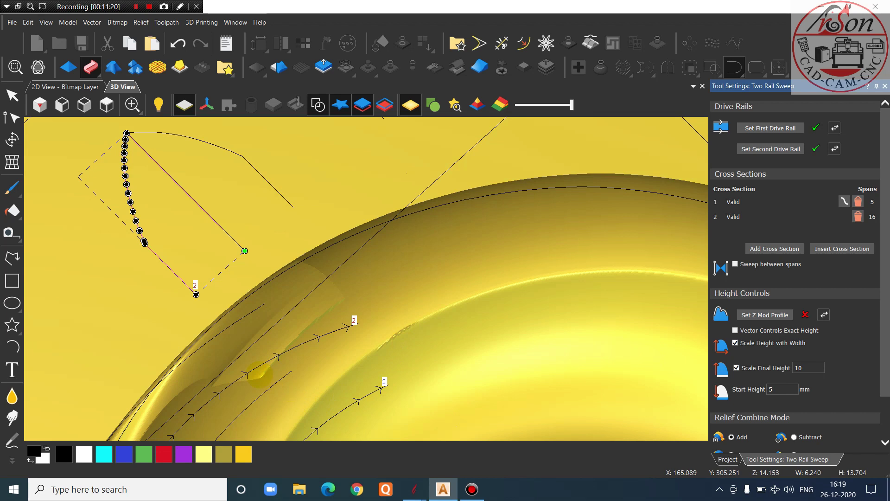
scroll(325, 292, "down", 4)
left_click_drag(179, 306, 159, 198)
scroll(374, 251, "down", 2)
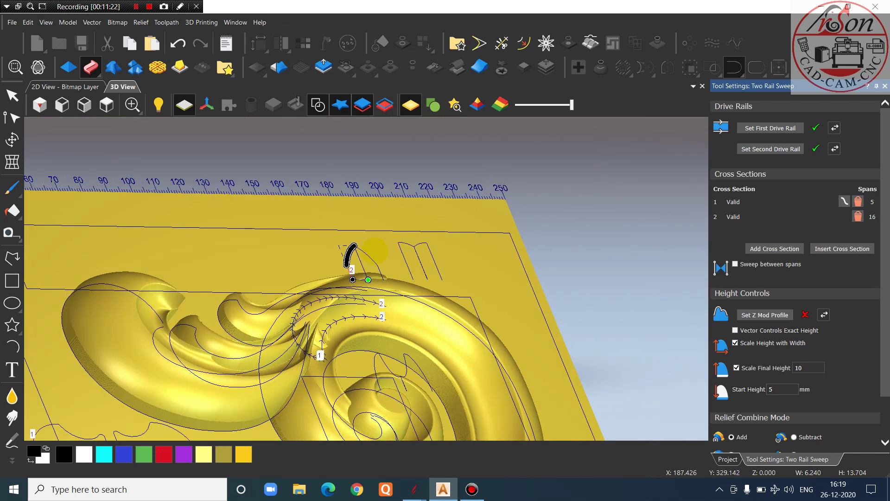
left_click_drag(375, 250, 338, 327)
scroll(338, 326, "up", 3)
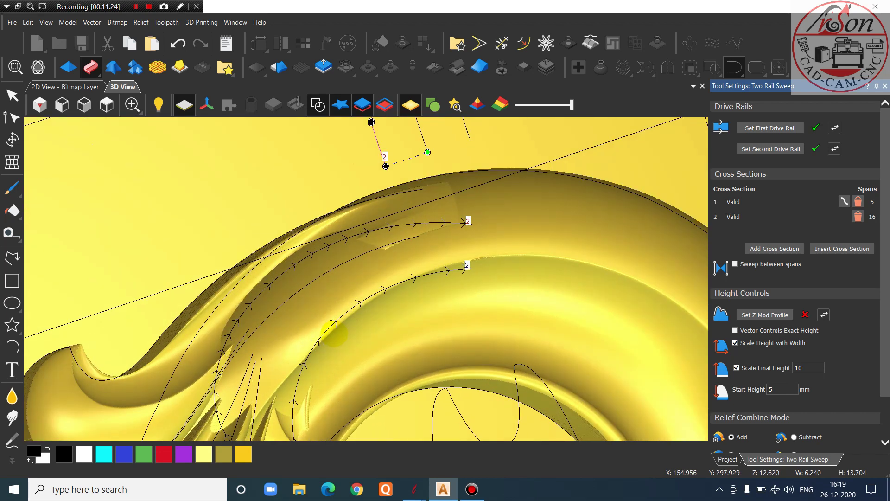
scroll(333, 330, "down", 2)
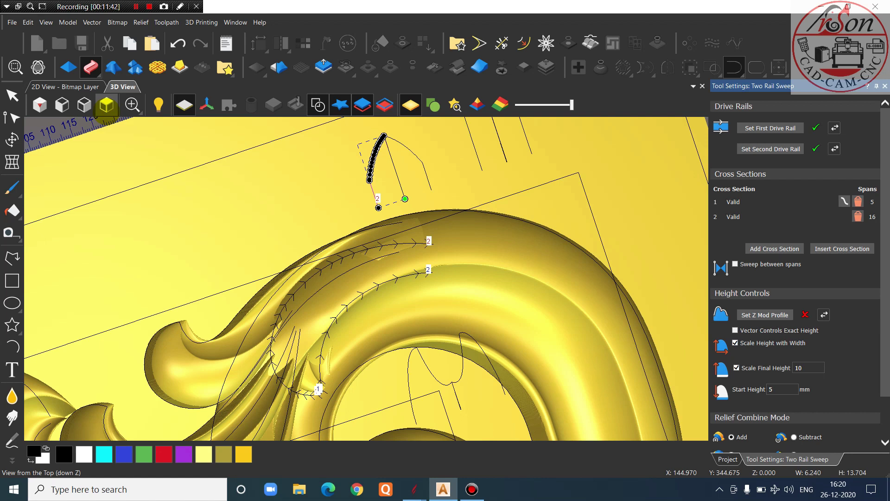
Examine how the rails' lower ends meet the leaf tips and the scroll's inner edge
scroll(408, 273, "down", 2)
scroll(386, 286, "up", 2)
left_click_drag(375, 313, 315, 353)
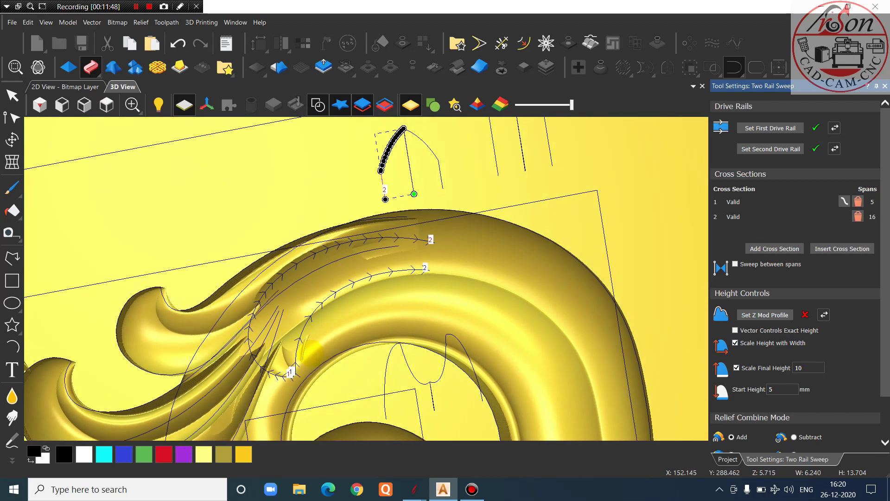
scroll(278, 340, "up", 1)
scroll(348, 307, "down", 4)
left_click_drag(348, 307, 337, 260)
scroll(338, 261, "up", 1)
scroll(337, 272, "up", 3)
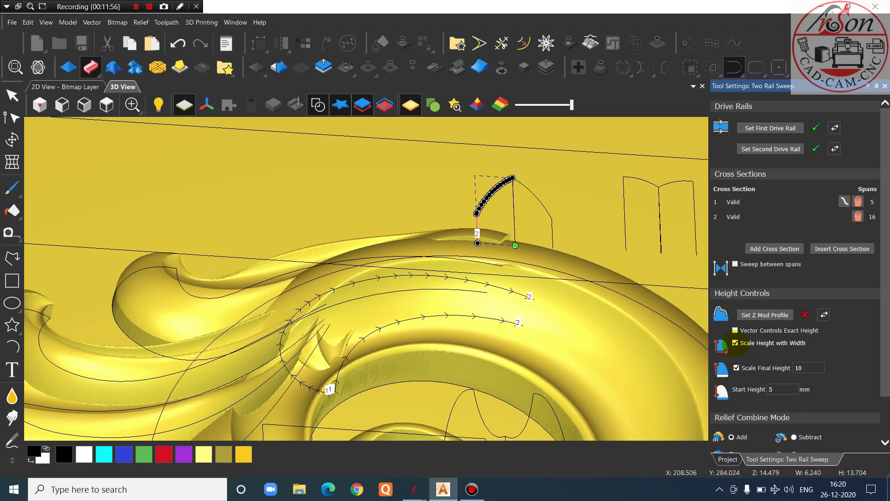
Turn off Scale Height with Width for the two-rail sweep
left_click(734, 343)
left_click_drag(478, 336, 485, 375)
scroll(520, 290, "down", 2)
scroll(474, 371, "down", 4)
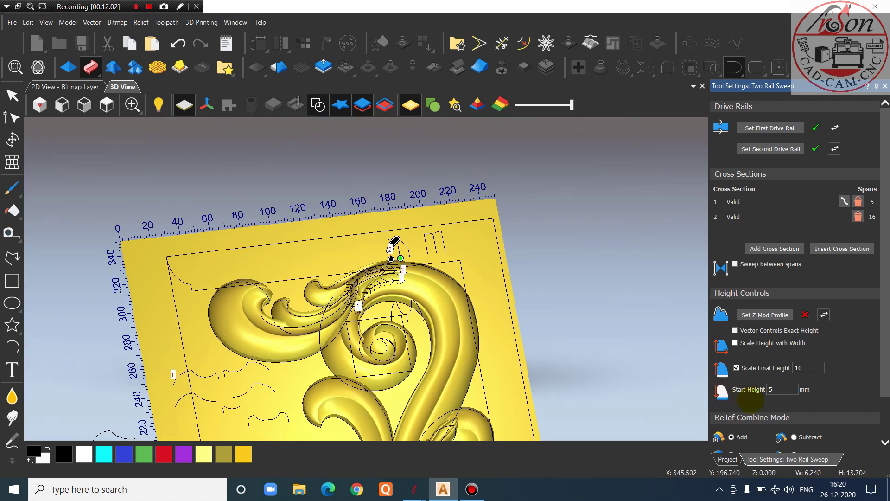
Apply the sweep with the Merge High combine mode, close its settings and inspect the blend from the top view
scroll(751, 403, "down", 2)
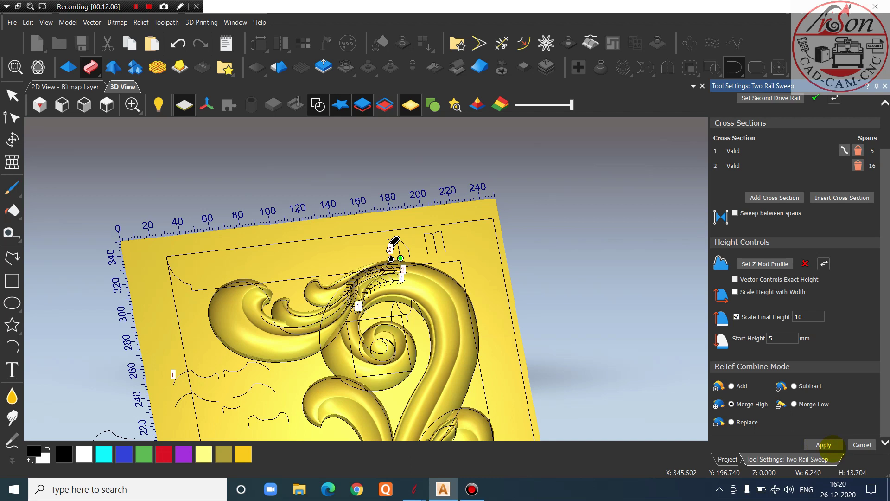
left_click(884, 86)
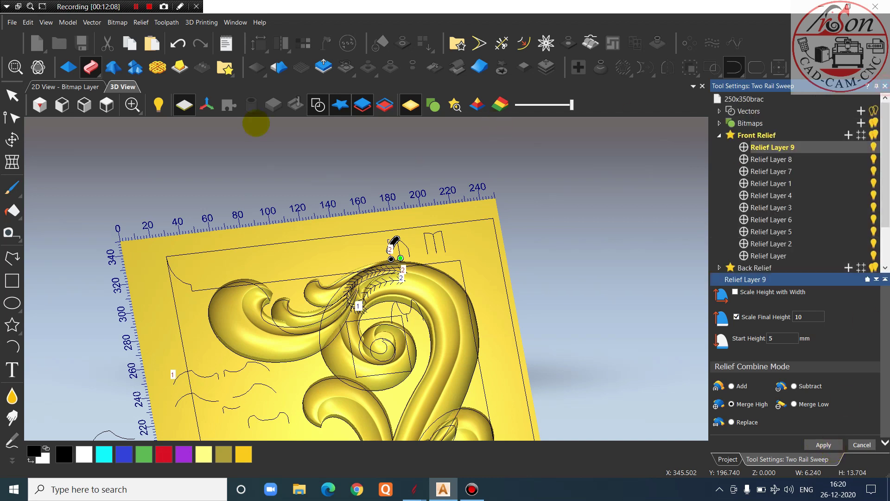
left_click(106, 104)
scroll(427, 142, "up", 3)
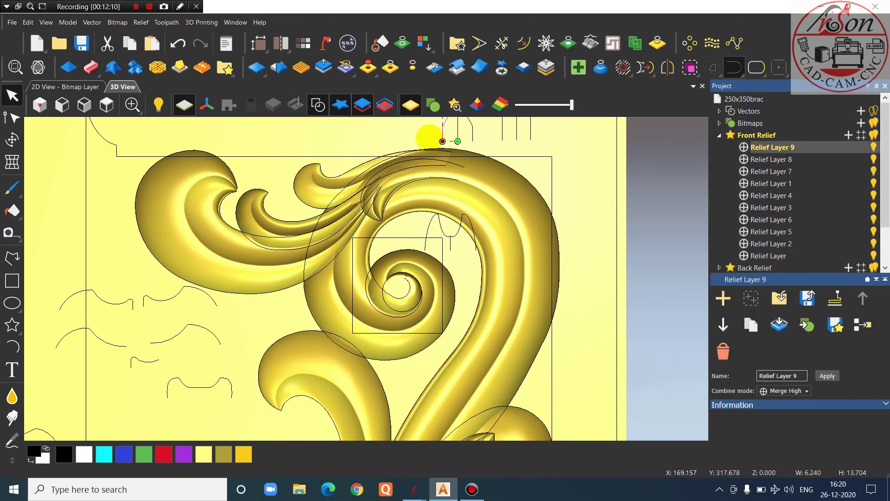
scroll(427, 140, "up", 5)
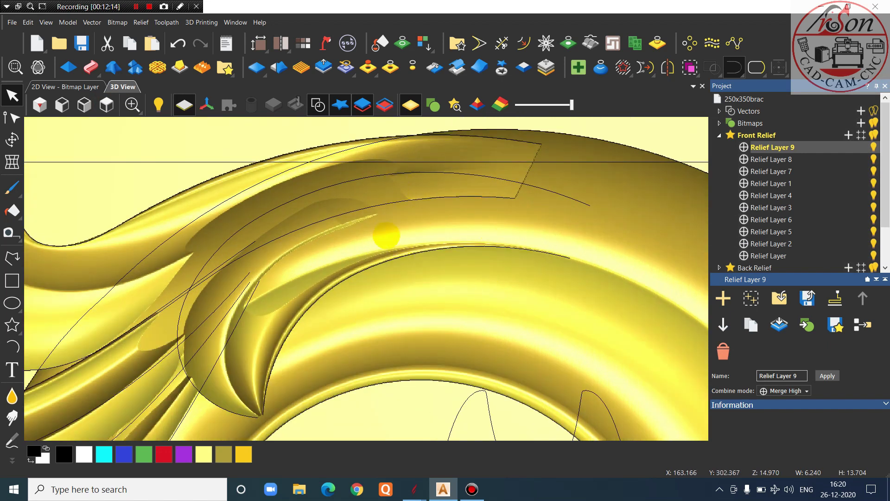
Make Relief Layer 4 the active layer and toggle its visibility to identify the shape it holds
scroll(384, 235, "up", 1)
scroll(427, 240, "down", 4)
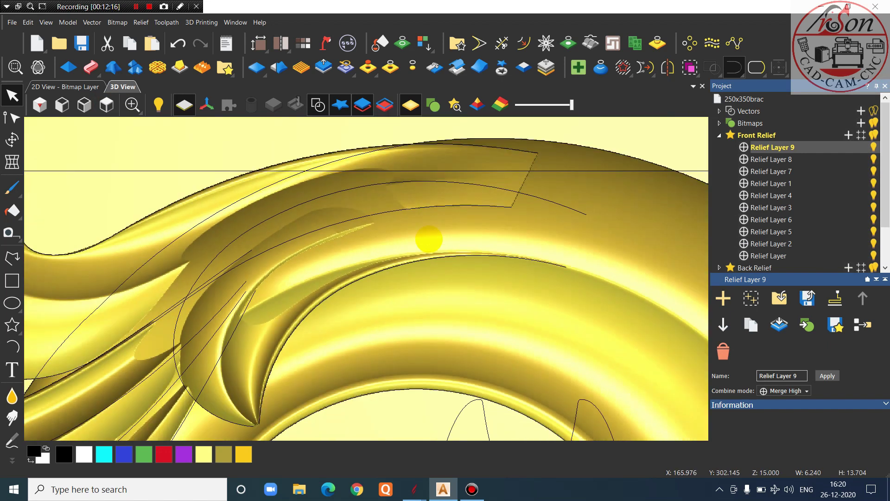
left_click(804, 208)
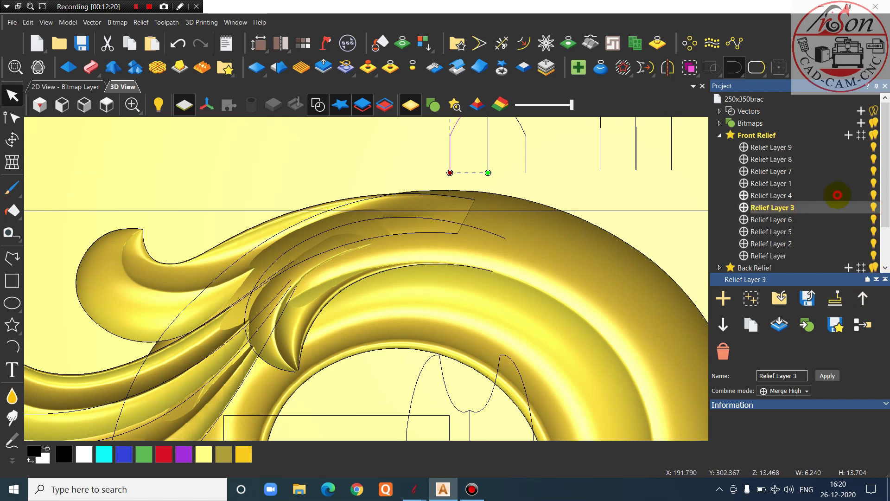
left_click(867, 194)
left_click(873, 195)
left_click(874, 195)
scroll(477, 299, "down", 2)
scroll(310, 364, "up", 2)
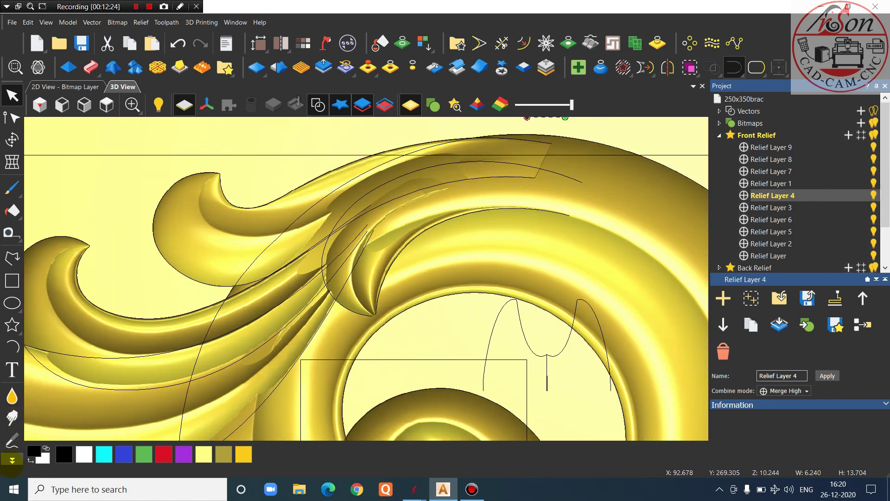
Erase Relief Layer 4 to the base plane where the upper leaf's lower edge meets the scroll, using a round 65-pixel eraser at 1% strength
left_click(10, 410)
scroll(199, 350, "up", 3)
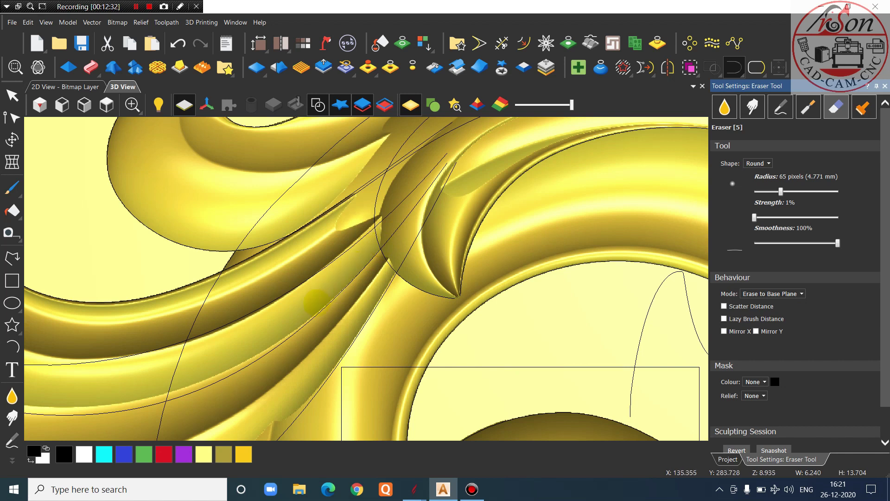
left_click_drag(357, 187, 381, 158)
scroll(367, 194, "down", 5)
scroll(364, 232, "up", 8)
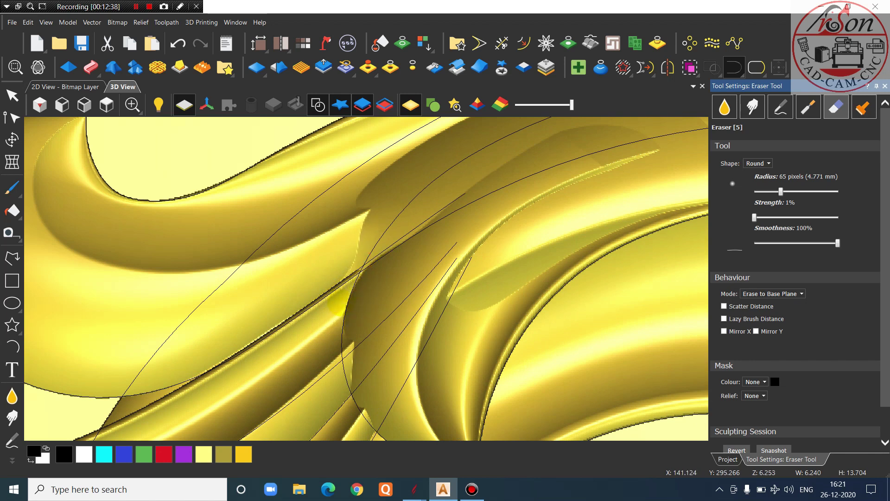
mouse_move(358, 268)
left_mouse_down()
mouse_move(357, 221)
mouse_move(440, 176)
left_mouse_up()
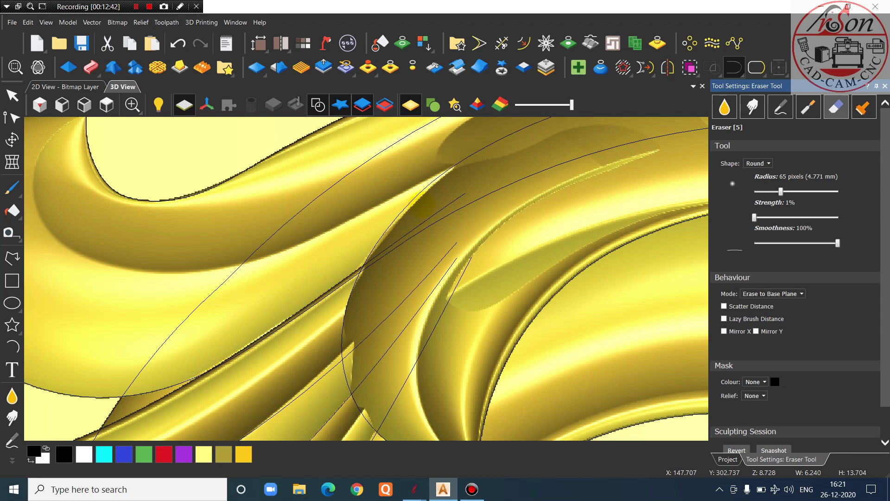
Continue erasing the overlapping layer upward along the leaf's rail toward the top of the scroll
scroll(339, 268, "down", 2)
scroll(455, 159, "up", 2)
scroll(328, 317, "down", 3)
scroll(427, 248, "up", 3)
mouse_move(325, 278)
left_mouse_down()
mouse_move(385, 245)
mouse_move(359, 241)
left_mouse_up()
mouse_move(436, 231)
left_mouse_down()
mouse_move(345, 264)
mouse_move(441, 218)
mouse_move(403, 237)
left_mouse_up()
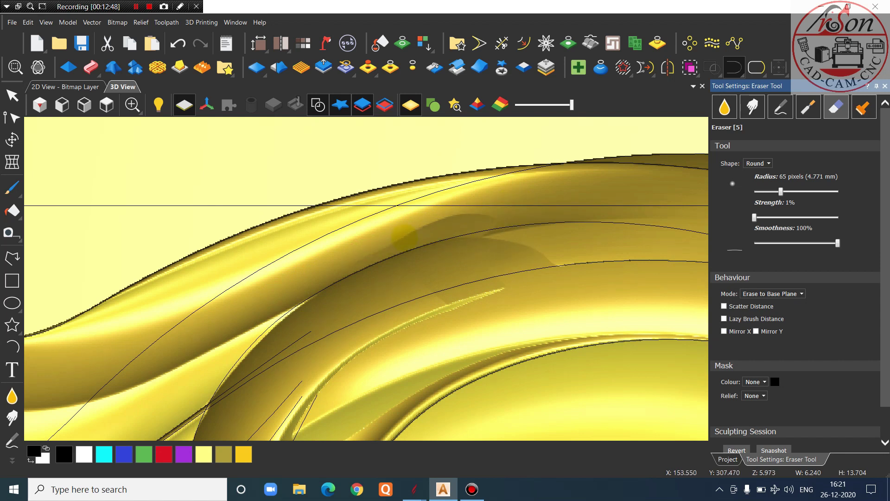
Examine the erased transition between the upper leaf and the scroll from above and at oblique angles
scroll(403, 236, "down", 3)
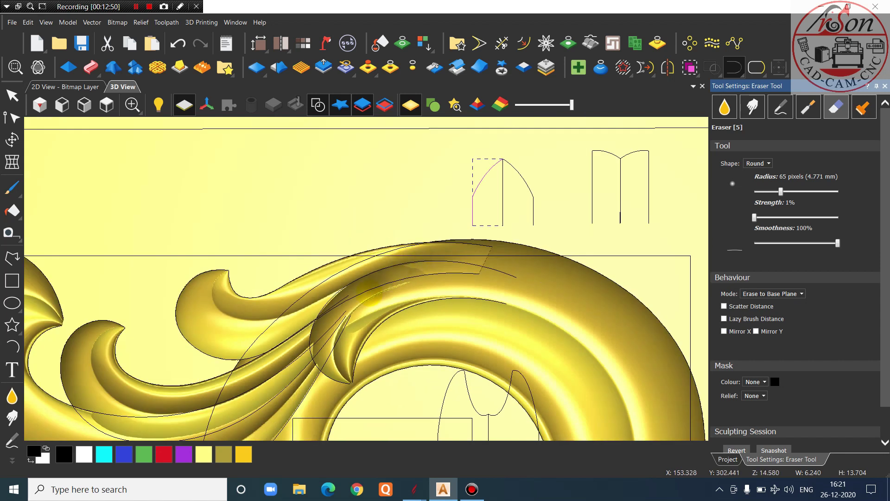
scroll(368, 288, "up", 3)
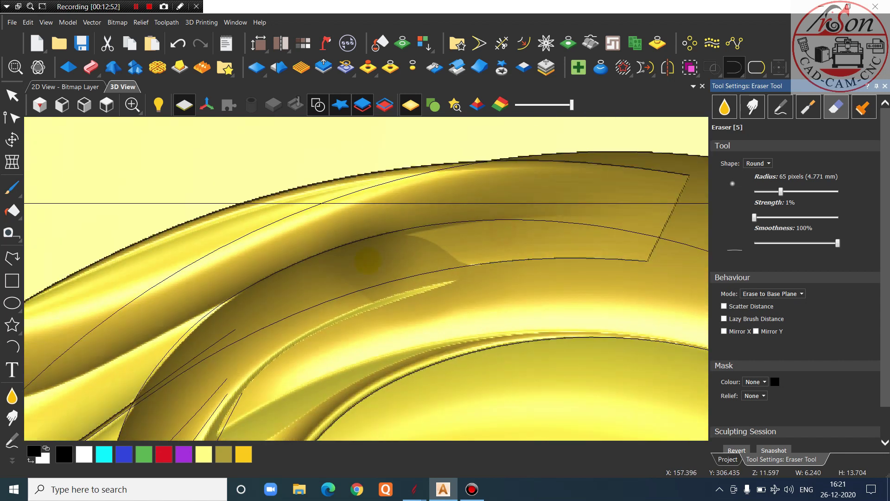
scroll(367, 260, "down", 3)
scroll(360, 320, "up", 3)
scroll(368, 278, "down", 3)
middle_click_drag(457, 401, 595, 279)
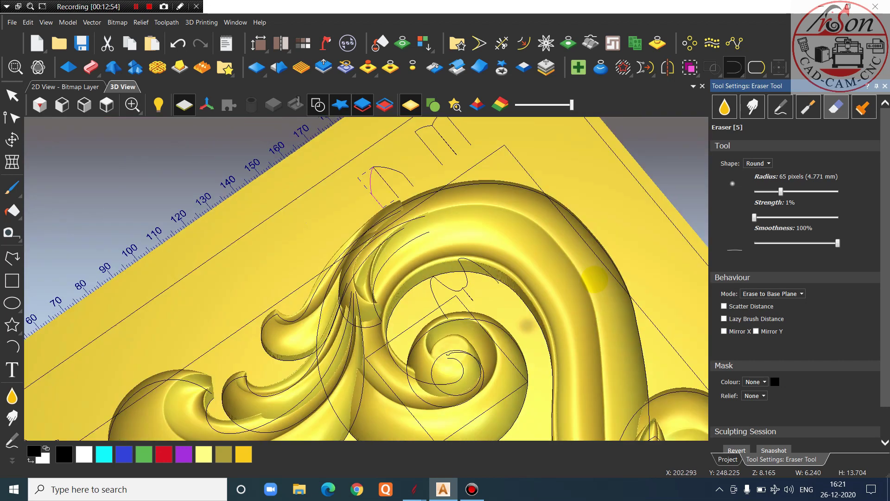
scroll(576, 232, "down", 5)
mouse_move(550, 231)
middle_mouse_down()
mouse_move(570, 318)
mouse_move(570, 374)
mouse_move(498, 396)
middle_mouse_up()
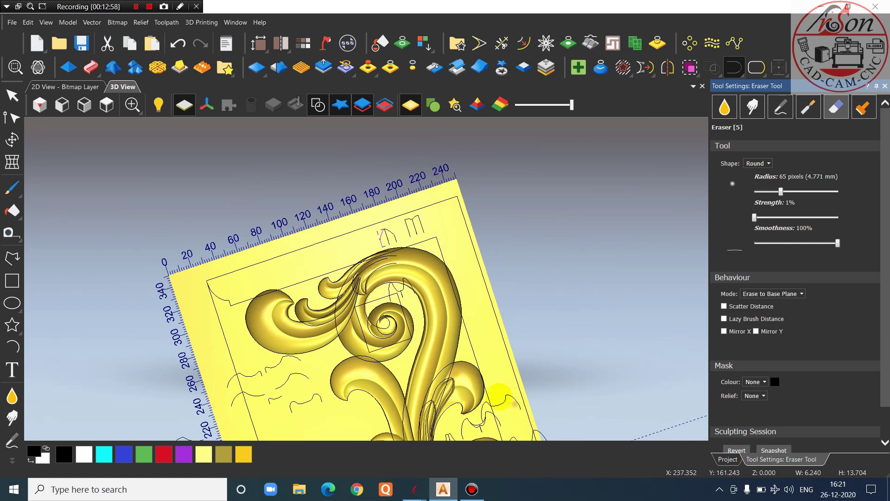
scroll(499, 396, "up", 2)
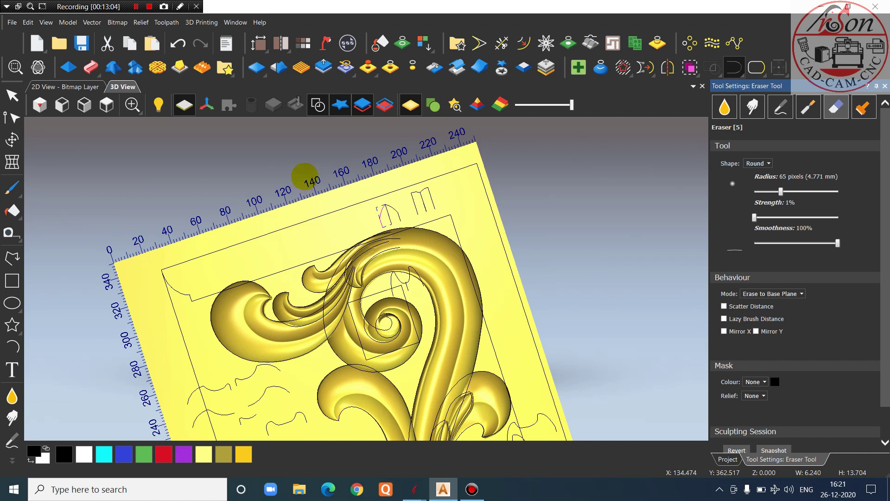
scroll(397, 201, "up", 4)
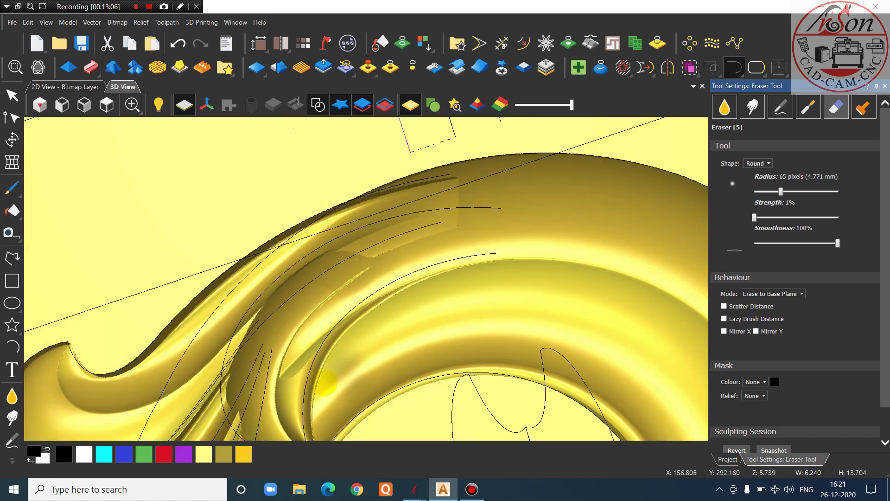
scroll(370, 354, "down", 3)
scroll(364, 364, "up", 3)
Reduce the eraser radius to 18 pixels and erase the sharp wedge overlapping the small inner leaf
scroll(340, 326, "down", 4)
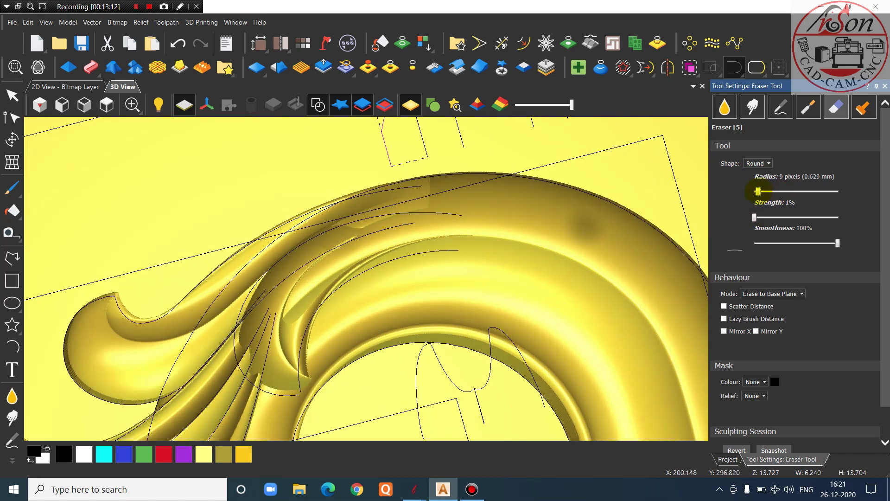
scroll(417, 290, "up", 3)
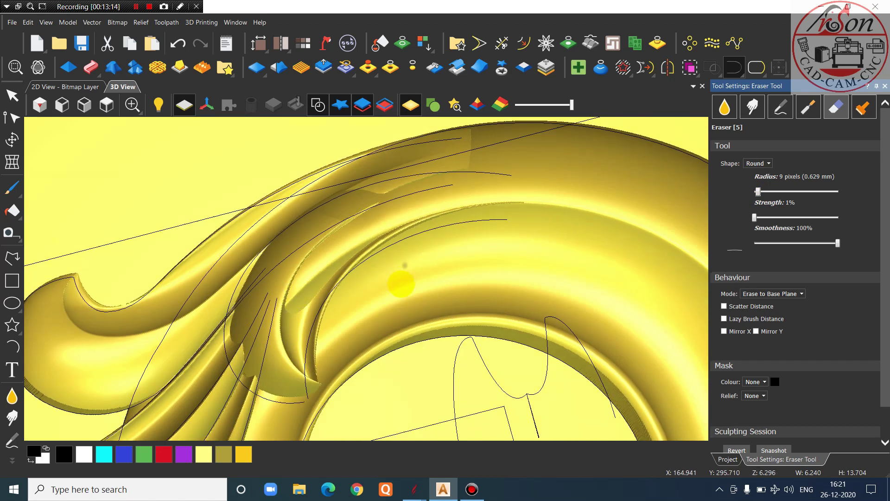
middle_click_drag(401, 284, 402, 297)
scroll(273, 325, "up", 3)
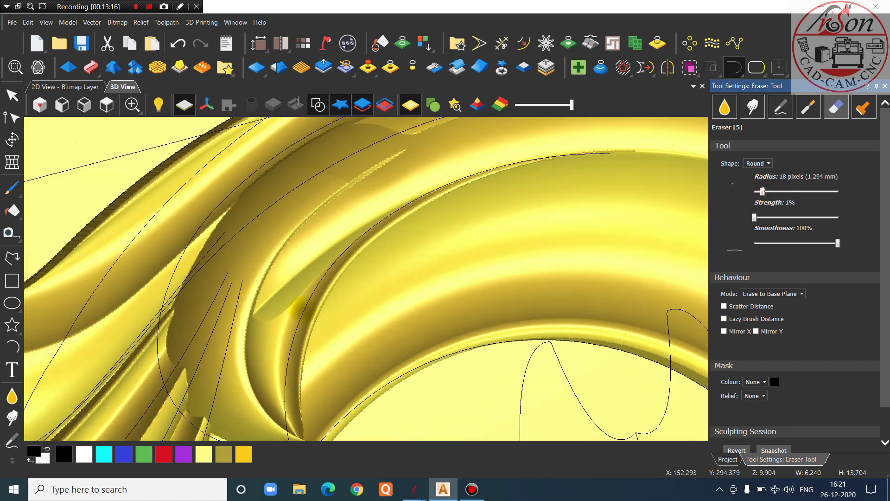
mouse_move(253, 319)
left_mouse_down()
mouse_move(277, 254)
mouse_move(307, 246)
mouse_move(290, 252)
mouse_move(288, 274)
mouse_move(261, 274)
mouse_move(289, 245)
mouse_move(292, 250)
mouse_move(318, 206)
mouse_move(304, 275)
mouse_move(307, 241)
mouse_move(299, 243)
mouse_move(317, 251)
mouse_move(345, 217)
mouse_move(354, 199)
mouse_move(336, 195)
mouse_move(344, 183)
left_mouse_up()
Extend the 18-pixel erasing over the remaining overlap at the inner leaf's upper end
scroll(362, 202, "down", 8)
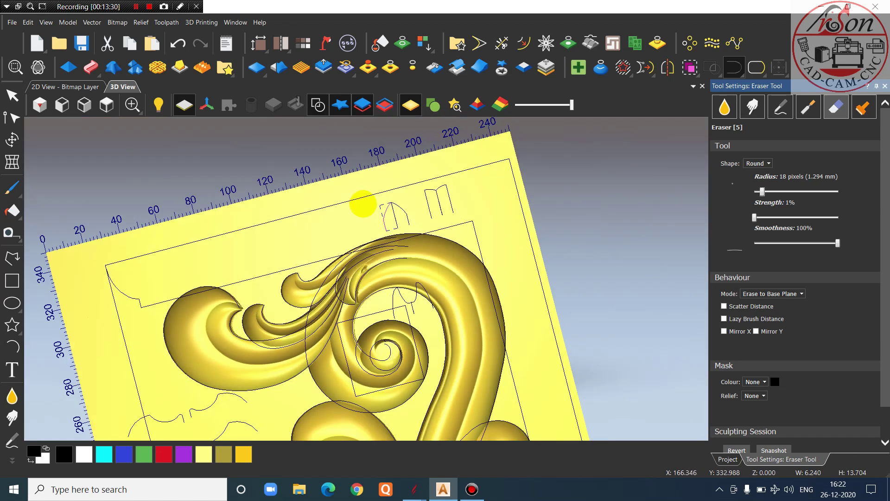
scroll(374, 311, "up", 2)
scroll(371, 310, "up", 8)
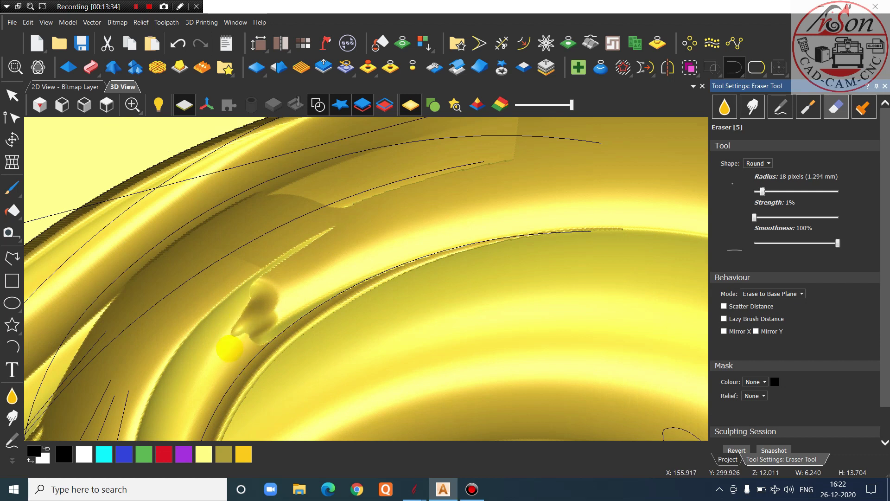
mouse_move(266, 331)
left_mouse_down()
mouse_move(296, 295)
mouse_move(270, 323)
mouse_move(258, 302)
mouse_move(265, 284)
mouse_move(318, 242)
mouse_move(325, 258)
mouse_move(267, 311)
left_mouse_up()
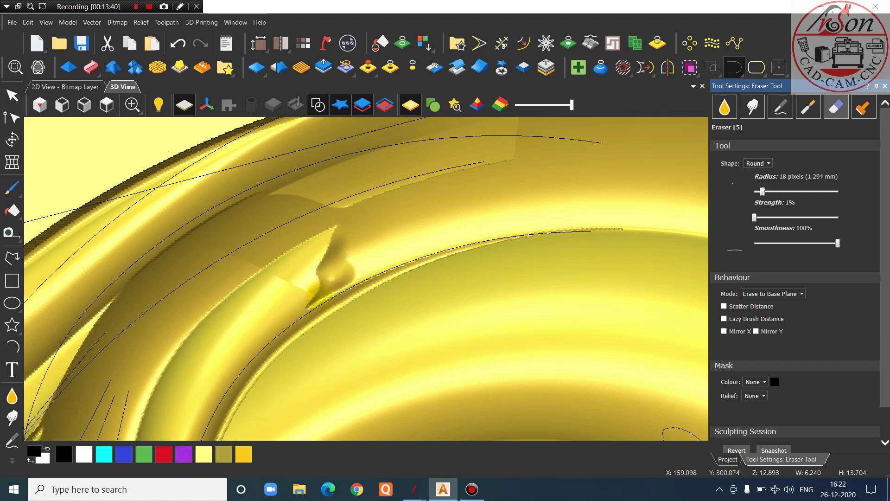
Try to erase a long strip beyond the inner leaf along the scroll's inner edge, and undo it
mouse_move(327, 285)
left_mouse_down()
mouse_move(392, 255)
mouse_move(318, 259)
mouse_move(343, 235)
mouse_move(402, 249)
mouse_move(354, 235)
mouse_move(375, 217)
mouse_move(440, 204)
mouse_move(469, 228)
mouse_move(377, 215)
mouse_move(400, 204)
left_mouse_up()
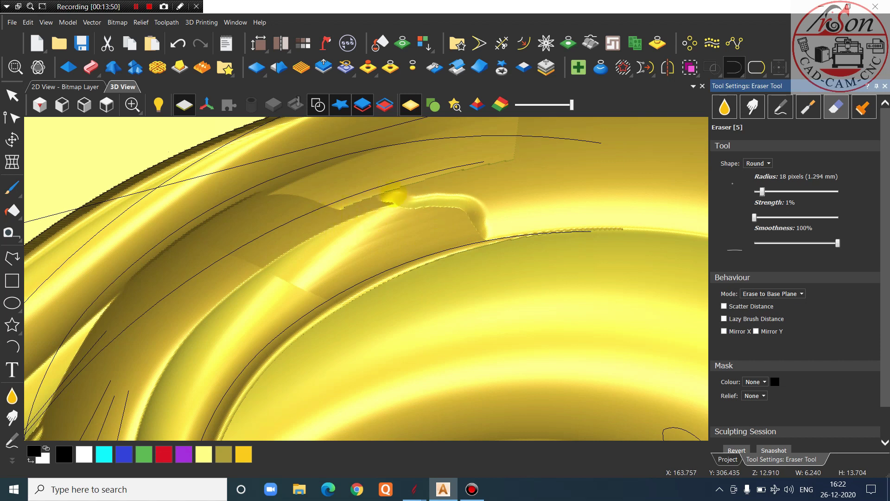
scroll(380, 216, "down", 5)
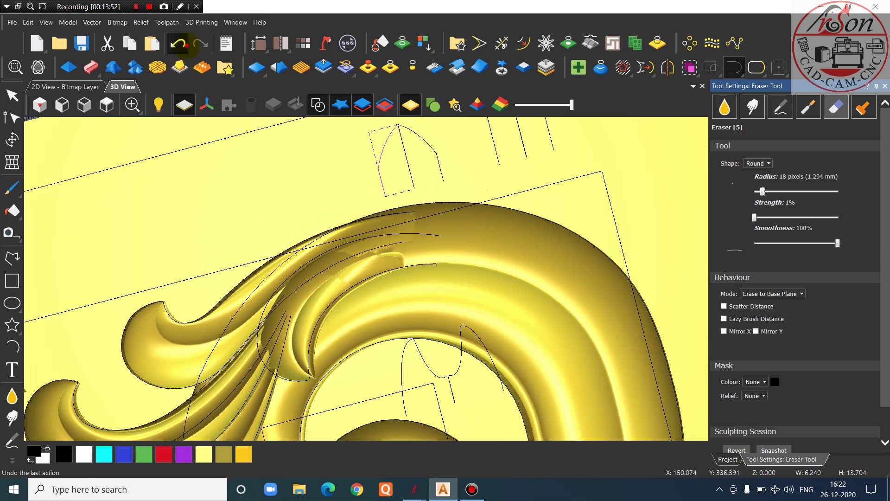
scroll(397, 229, "down", 2)
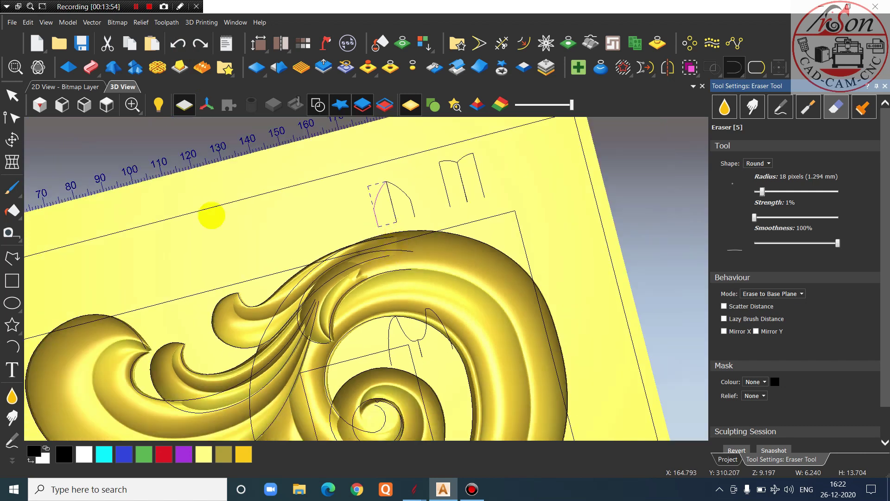
Inspect the erased notch beside the inner leaf, try another erasing pass toward the scroll's crest, and undo it
left_click(107, 105)
scroll(385, 186, "up", 6)
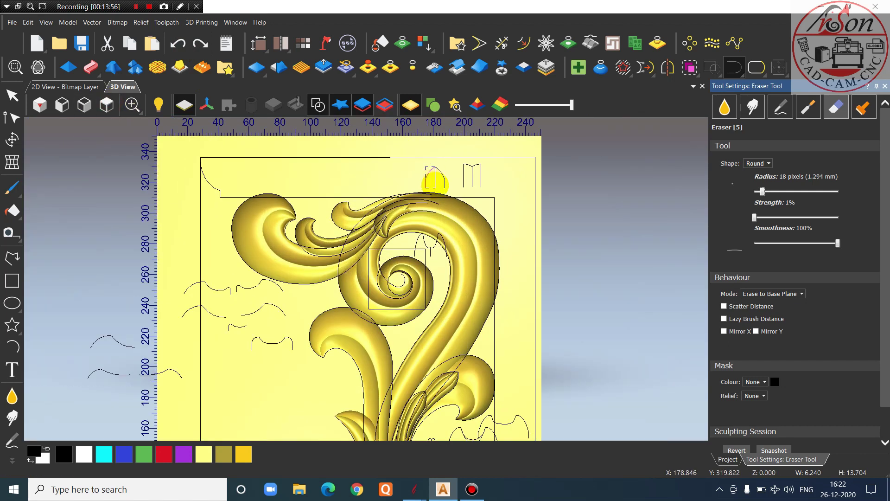
scroll(384, 185, "up", 6)
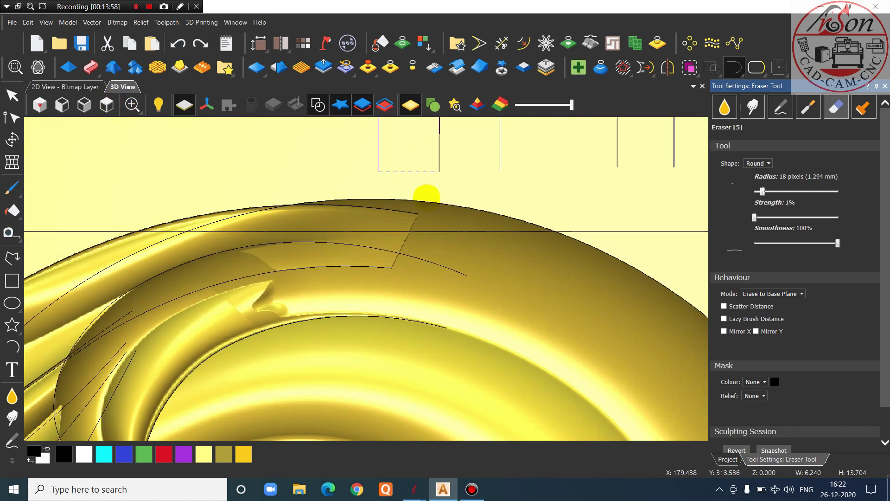
middle_click_drag(349, 317, 340, 235)
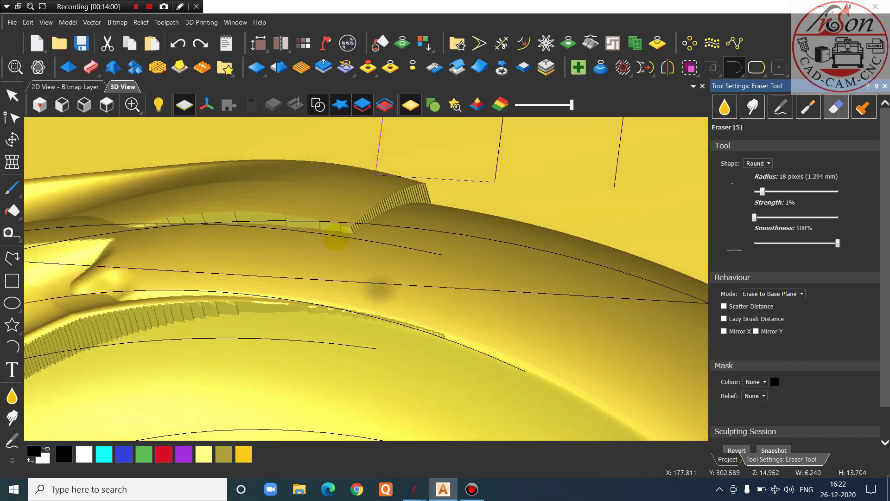
left_click(107, 105)
scroll(397, 148, "up", 8)
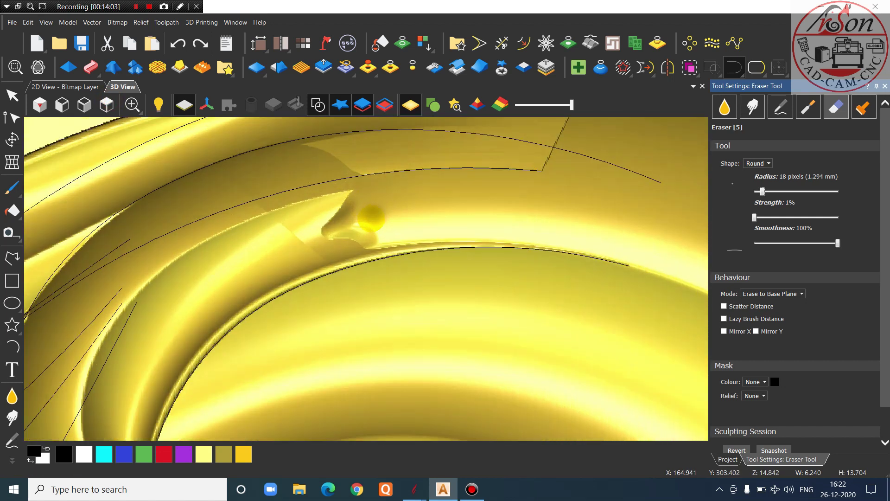
scroll(371, 217, "up", 3)
mouse_move(292, 247)
left_mouse_down()
mouse_move(378, 199)
mouse_move(367, 183)
mouse_move(431, 167)
mouse_move(457, 167)
mouse_move(485, 183)
mouse_move(347, 262)
mouse_move(533, 218)
mouse_move(478, 241)
mouse_move(616, 220)
mouse_move(593, 227)
mouse_move(512, 155)
mouse_move(426, 161)
left_mouse_up()
scroll(413, 195, "down", 3)
scroll(454, 219, "up", 3)
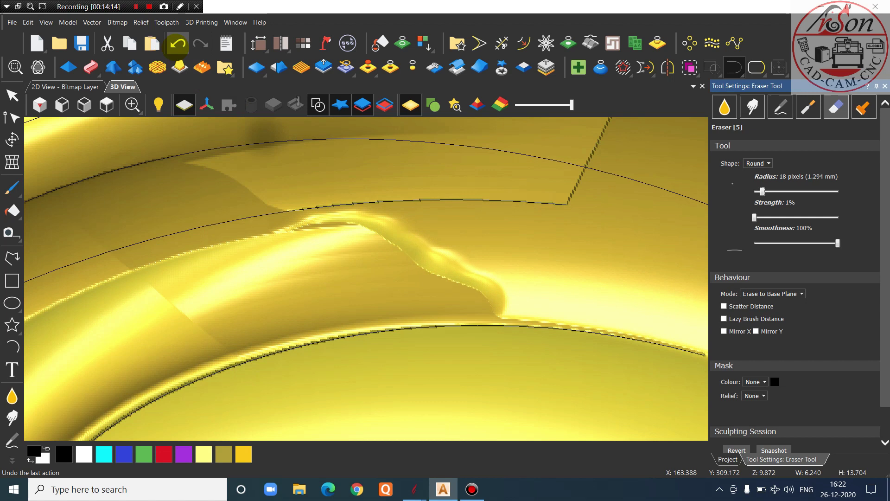
left_click(178, 43)
Erase the overlapping strip from the inner leaf's end to the scroll's inner edge, stopping near the sweep's lower corner
scroll(341, 231, "up", 1)
mouse_move(221, 280)
left_mouse_down()
mouse_move(151, 328)
mouse_move(179, 324)
mouse_move(273, 269)
mouse_move(306, 306)
mouse_move(373, 330)
mouse_move(566, 324)
mouse_move(310, 320)
mouse_move(461, 301)
mouse_move(377, 298)
mouse_move(296, 260)
mouse_move(280, 277)
mouse_move(238, 264)
mouse_move(294, 249)
mouse_move(408, 254)
mouse_move(399, 266)
mouse_move(463, 268)
mouse_move(469, 260)
mouse_move(441, 249)
mouse_move(338, 252)
mouse_move(378, 258)
mouse_move(440, 294)
mouse_move(523, 320)
mouse_move(543, 315)
left_mouse_up()
scroll(413, 303, "down", 3)
scroll(473, 288, "up", 4)
left_click_drag(317, 266, 572, 322)
scroll(402, 231, "down", 4)
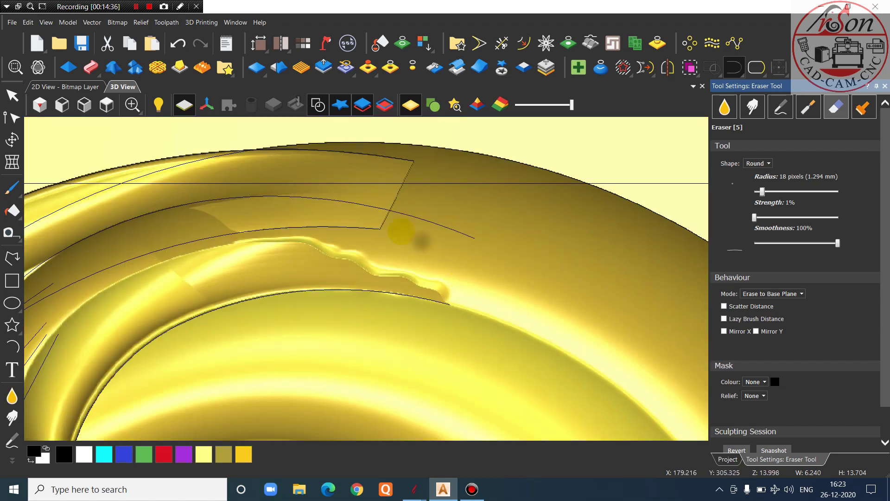
scroll(369, 253, "up", 3)
mouse_move(264, 265)
left_mouse_down()
mouse_move(371, 268)
mouse_move(229, 254)
mouse_move(417, 293)
mouse_move(424, 286)
mouse_move(402, 266)
mouse_move(442, 271)
mouse_move(492, 314)
left_mouse_up()
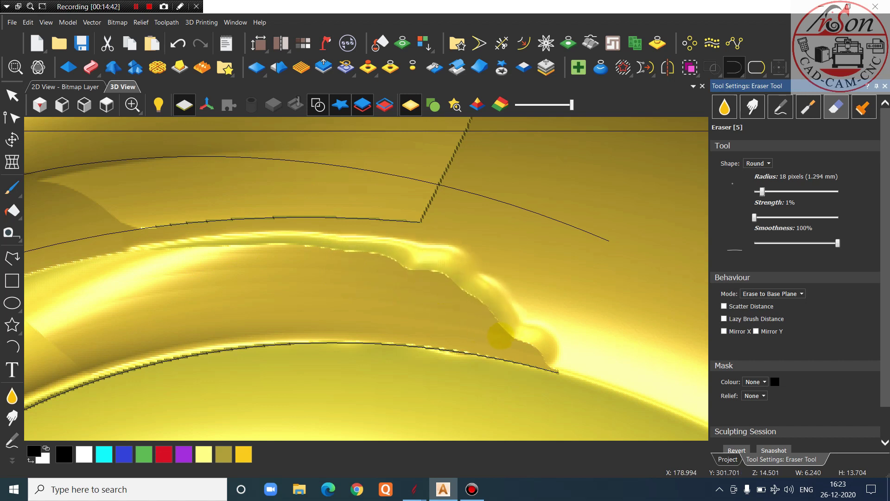
Examine the erased strip and its jagged edge from an oblique angle and from the top view
scroll(341, 340, "down", 5)
middle_click_drag(342, 340, 384, 315)
scroll(354, 283, "up", 3)
scroll(348, 301, "down", 1)
scroll(322, 344, "up", 3)
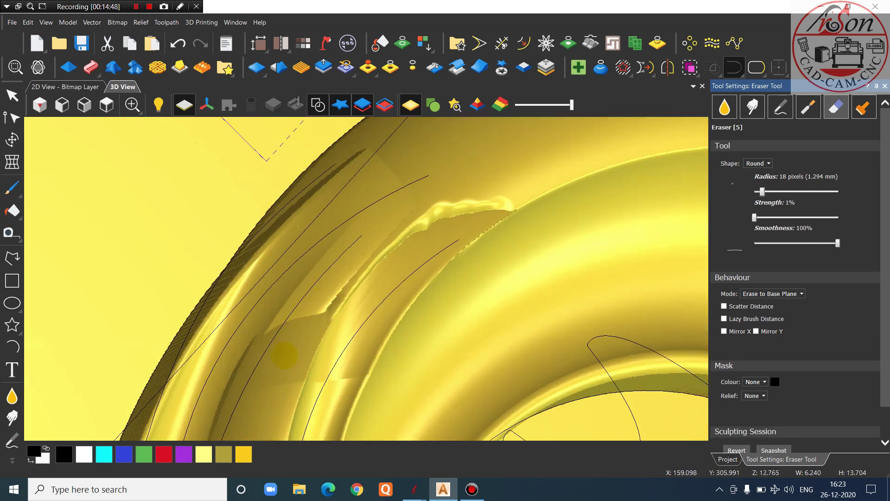
scroll(321, 346, "down", 4)
left_click(106, 105)
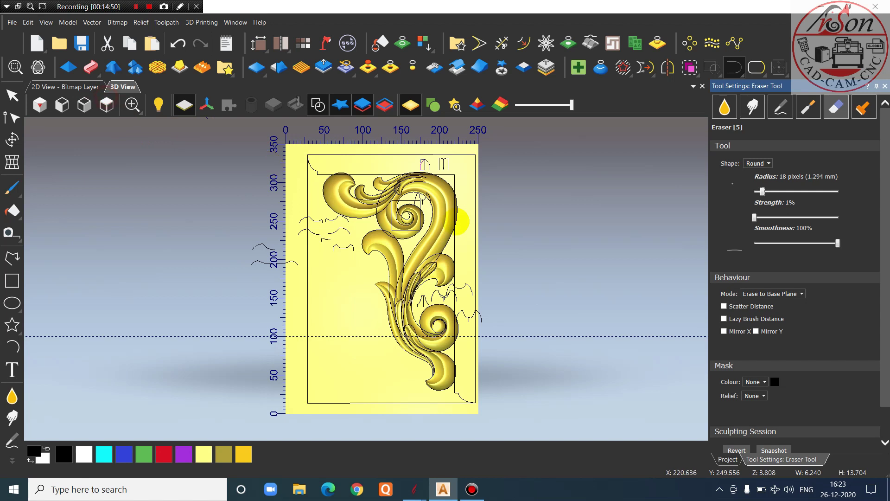
scroll(425, 167, "up", 3)
scroll(425, 166, "up", 5)
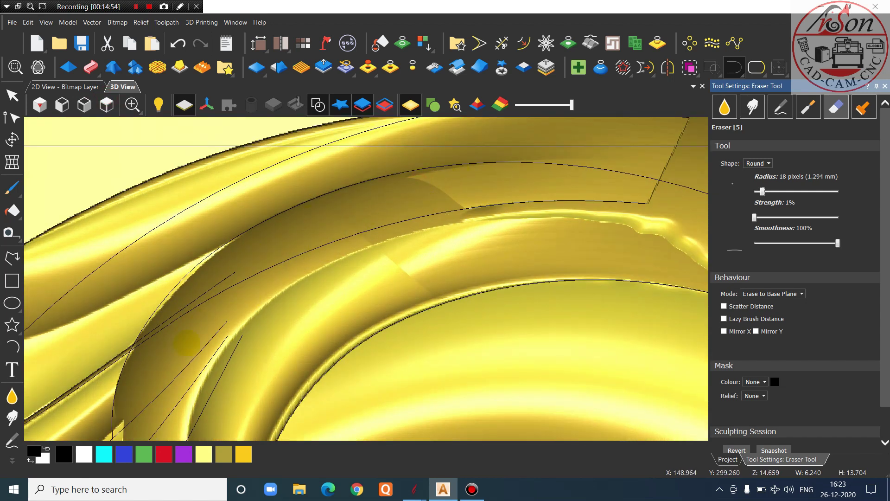
scroll(160, 365, "down", 3)
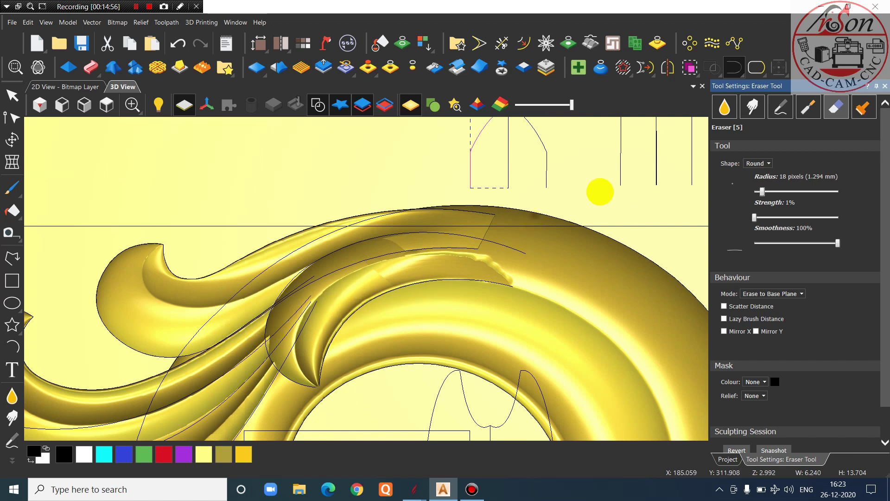
Make Relief Layer 7 the active layer and toggle its visibility to identify the shape it holds
left_click(727, 459)
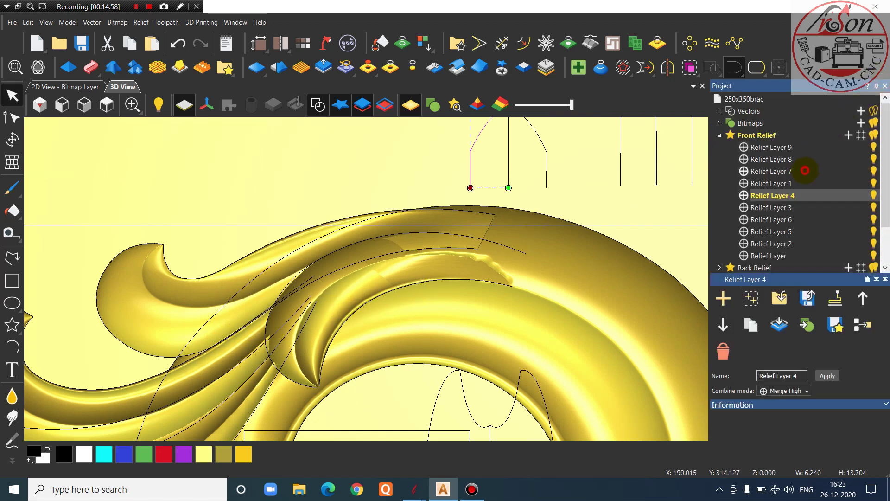
left_click(804, 170)
left_click(872, 170)
left_click(871, 170)
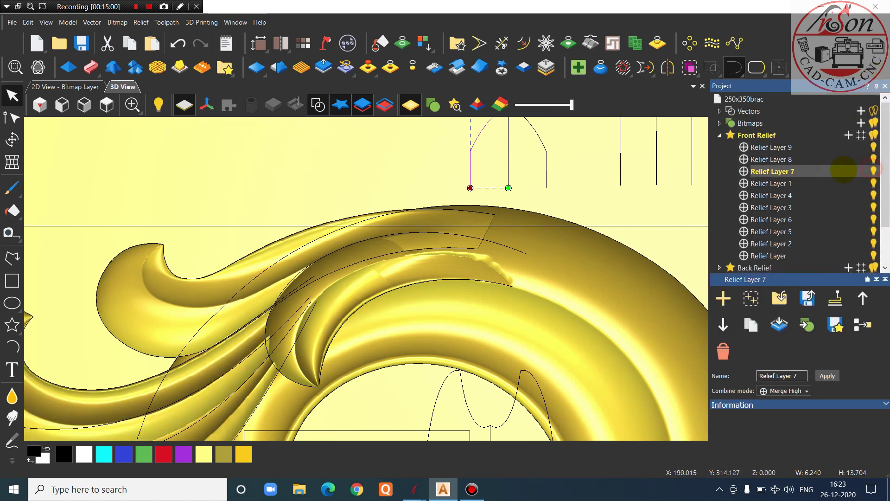
Make Relief Layer 8 the active layer and toggle its visibility to identify the shape it holds
left_click(797, 158)
left_click(872, 159)
scroll(605, 195, "up", 1)
left_click_drag(632, 255, 505, 287)
scroll(483, 225, "down", 3)
left_click_drag(420, 228, 482, 260)
scroll(362, 295, "up", 2)
left_click(457, 302)
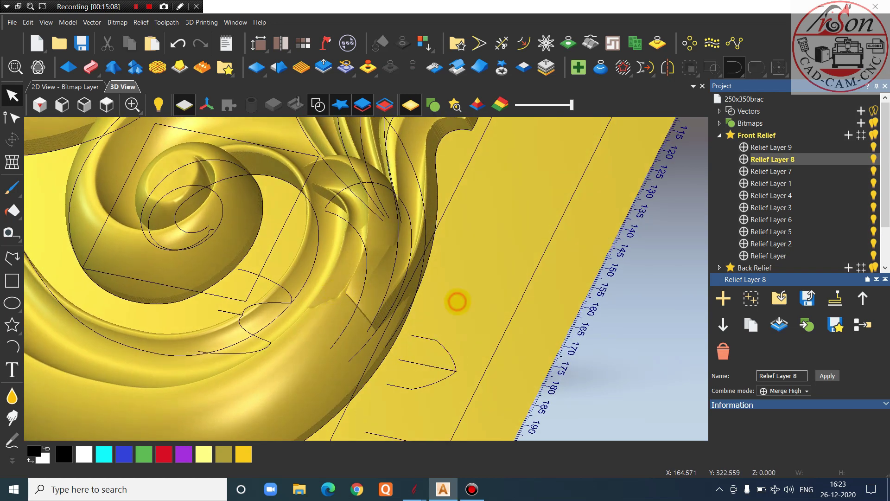
With the Eraser radius set to 203 pixels, erase near the upper leaf's square-cut end on the main scroll
scroll(436, 299, "up", 1)
left_click_drag(436, 298, 437, 314)
scroll(437, 314, "up", 1)
left_click(12, 459)
left_click(12, 410)
scroll(381, 304, "down", 2)
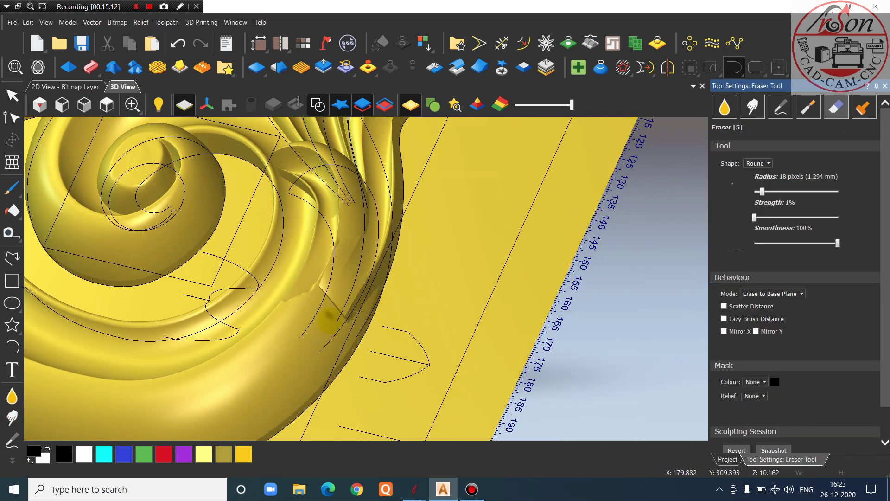
middle_click_drag(329, 318, 357, 323)
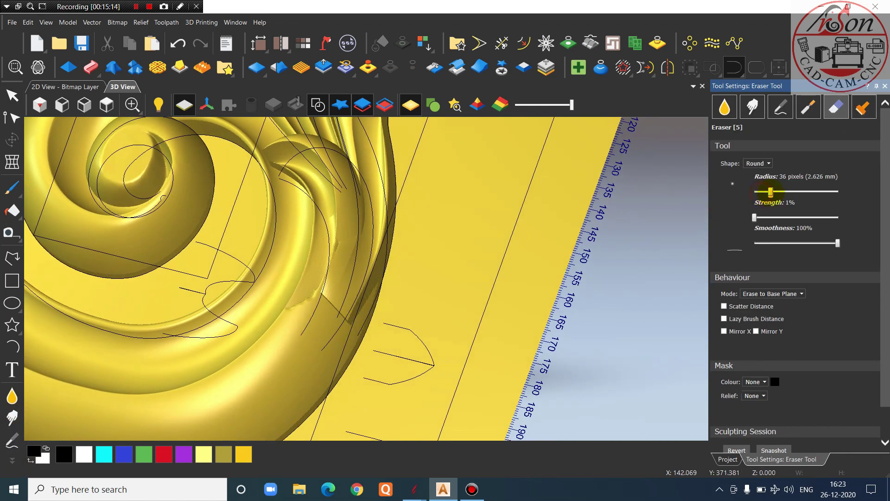
scroll(429, 282, "up", 3)
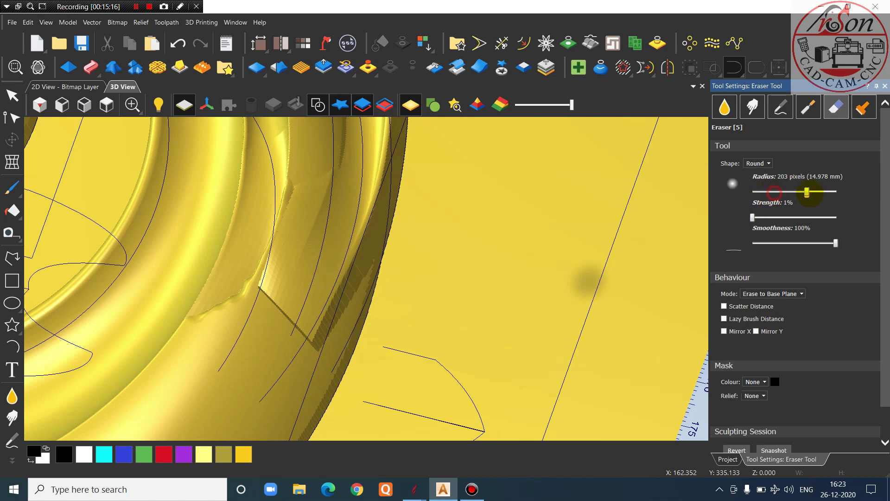
scroll(424, 277, "down", 2)
left_click_drag(313, 346, 332, 317)
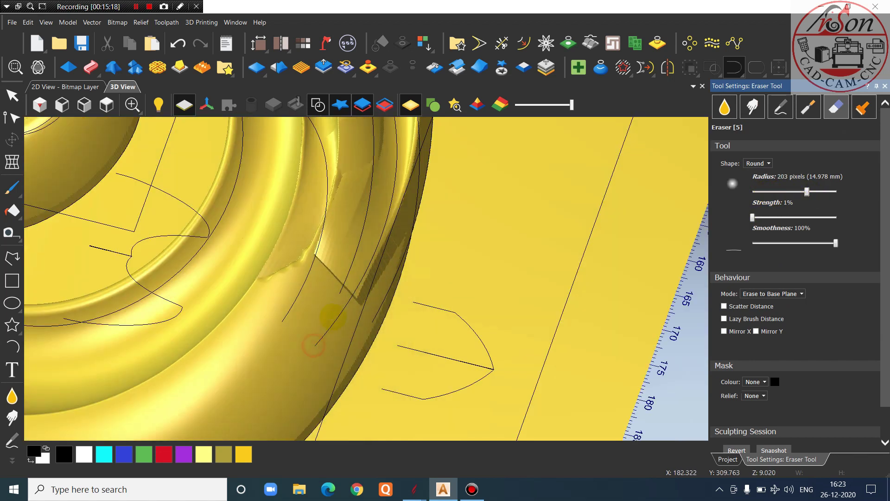
scroll(340, 197, "down", 3)
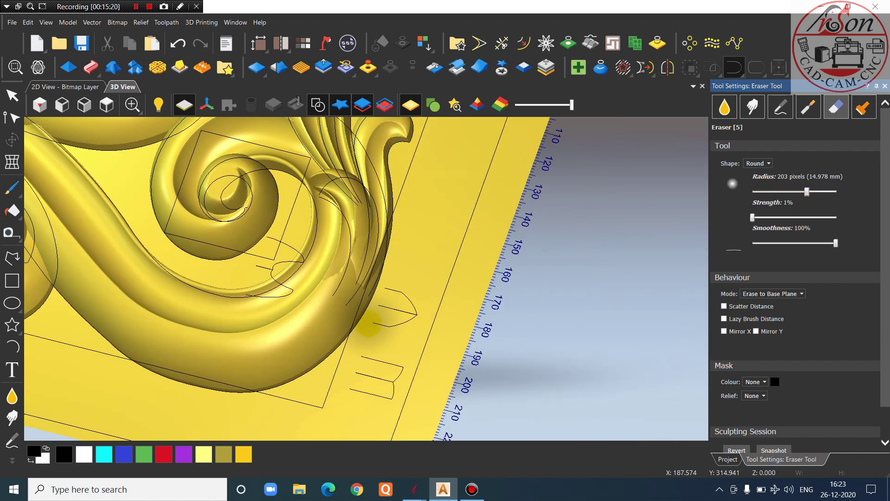
Erase further across the upper leaf's end to fade its hard edge into the scroll's outer sweep
scroll(362, 278, "up", 2)
scroll(330, 224, "up", 1)
mouse_move(330, 224)
left_mouse_down()
mouse_move(339, 252)
mouse_move(360, 240)
mouse_move(347, 286)
left_mouse_up()
scroll(342, 304, "down", 3)
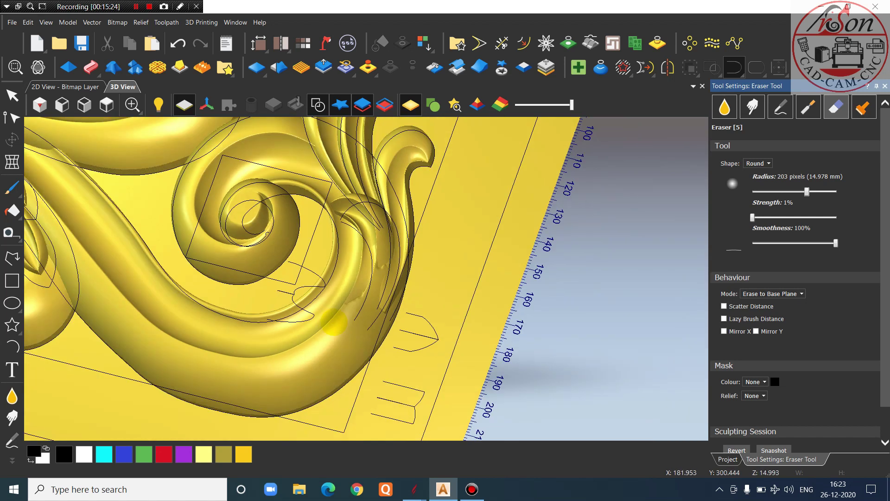
scroll(329, 335, "up", 2)
left_click_drag(401, 348, 412, 316)
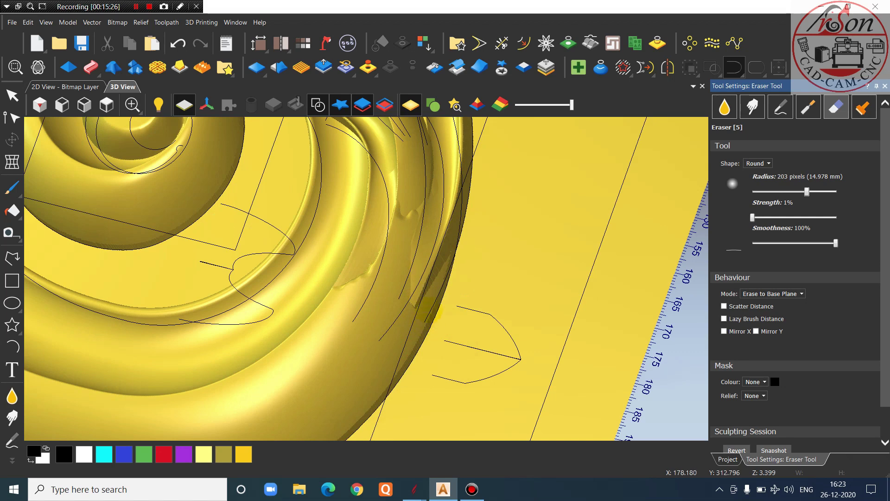
Examine the blended leaf end on the scroll from several oblique angles
scroll(397, 417, "down", 4)
left_click_drag(370, 424, 511, 255)
scroll(419, 271, "up", 4)
middle_click_drag(438, 204, 348, 395)
scroll(371, 234, "down", 2)
scroll(371, 222, "up", 4)
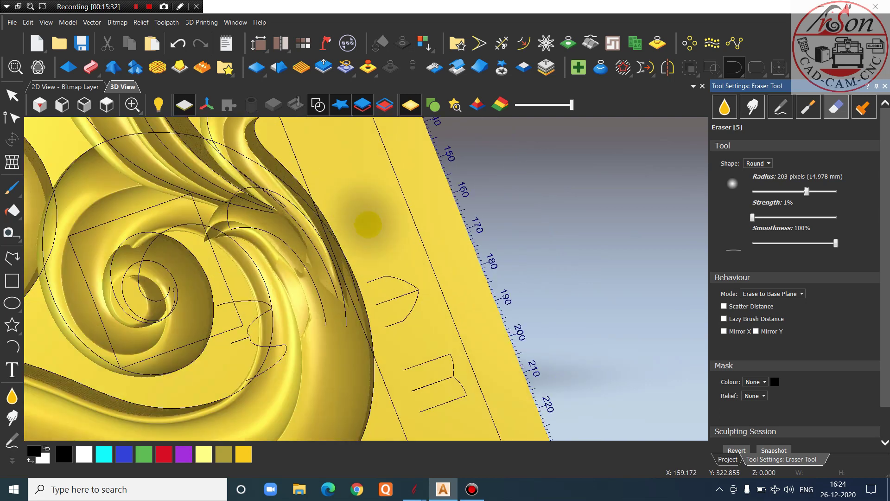
middle_click_drag(413, 294, 596, 187)
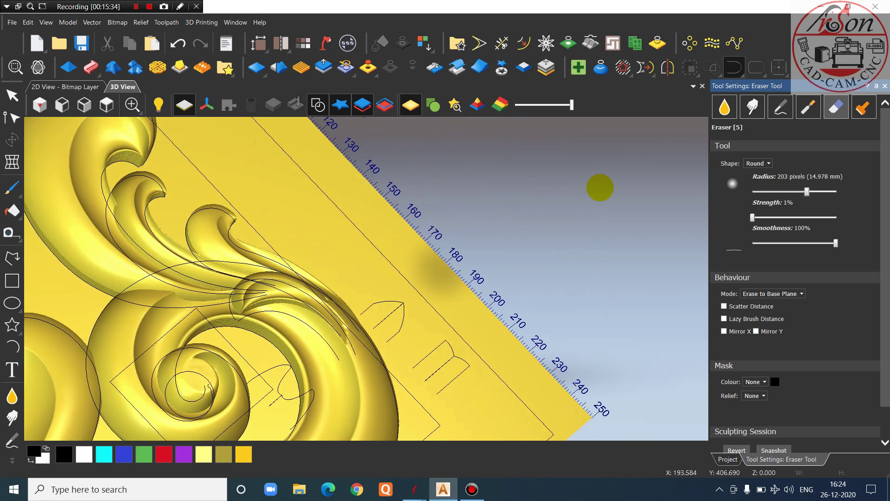
Close the Eraser and review the scroll crest and the whole bracket relief from the top view
left_click(885, 86)
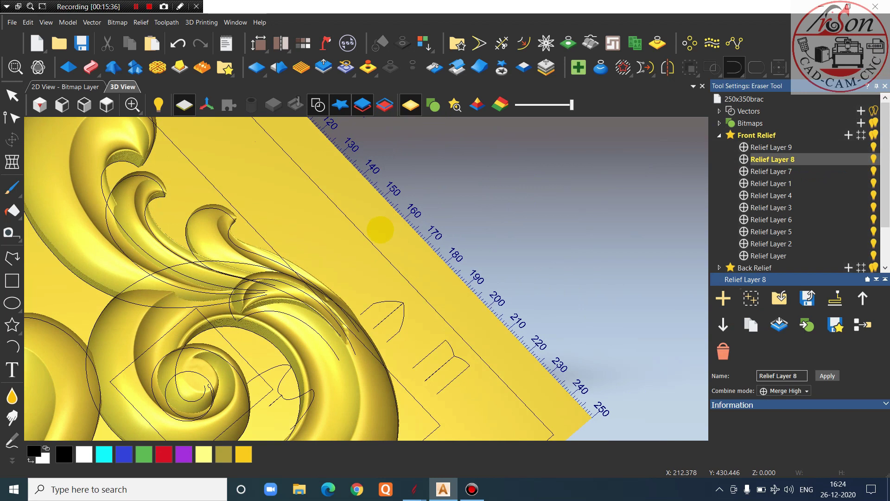
scroll(381, 229, "down", 3)
middle_click_drag(398, 308, 195, 320)
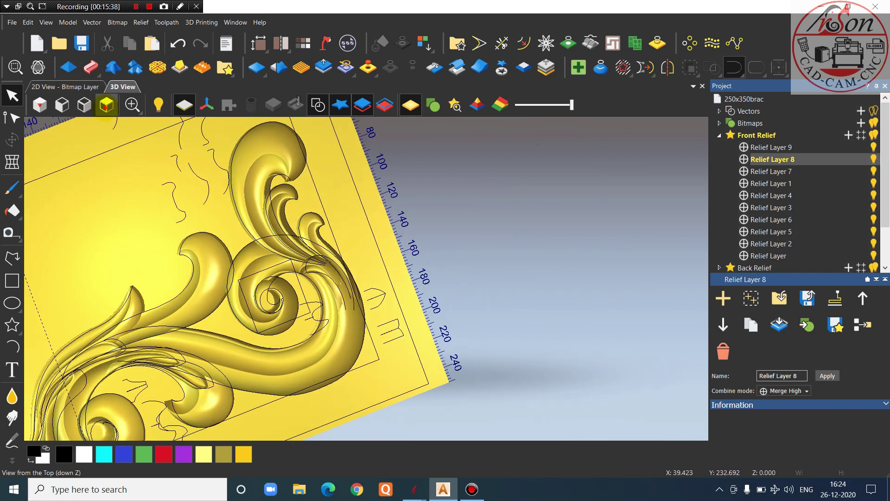
left_click(106, 105)
scroll(463, 215, "up", 2)
scroll(427, 160, "up", 5)
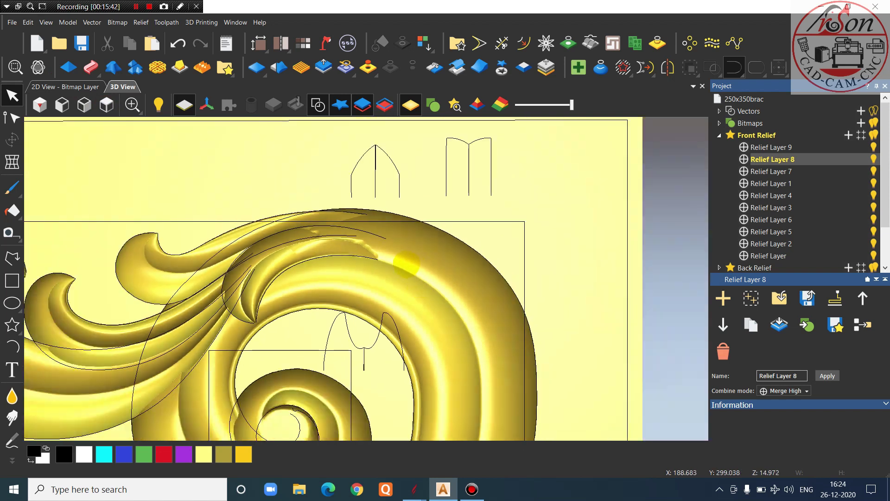
scroll(406, 265, "down", 10)
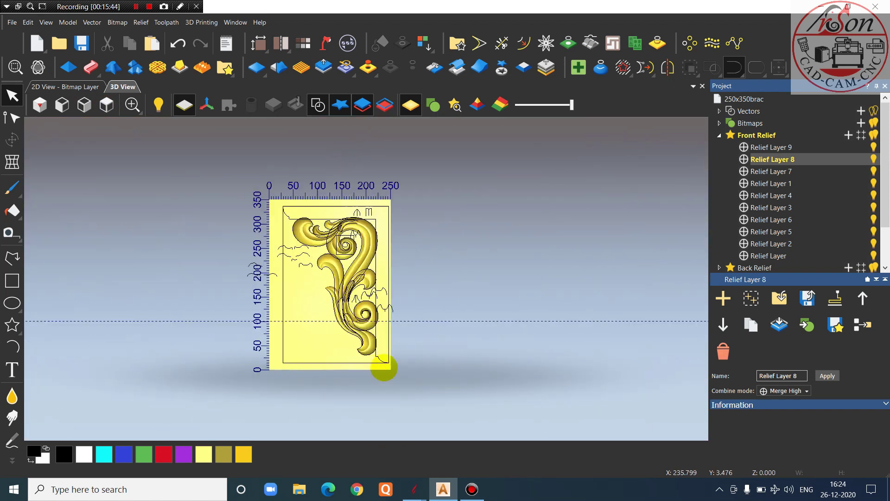
scroll(383, 362, "up", 3)
scroll(379, 343, "down", 4)
scroll(377, 338, "up", 2)
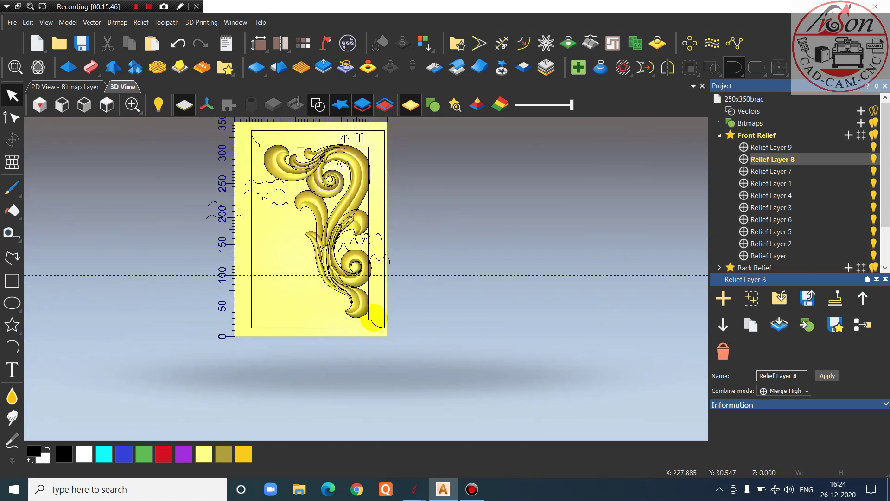
scroll(266, 169, "up", 5)
Select the moulding profile outline and examine its nodes at the curved, stepped corner
left_click(248, 170)
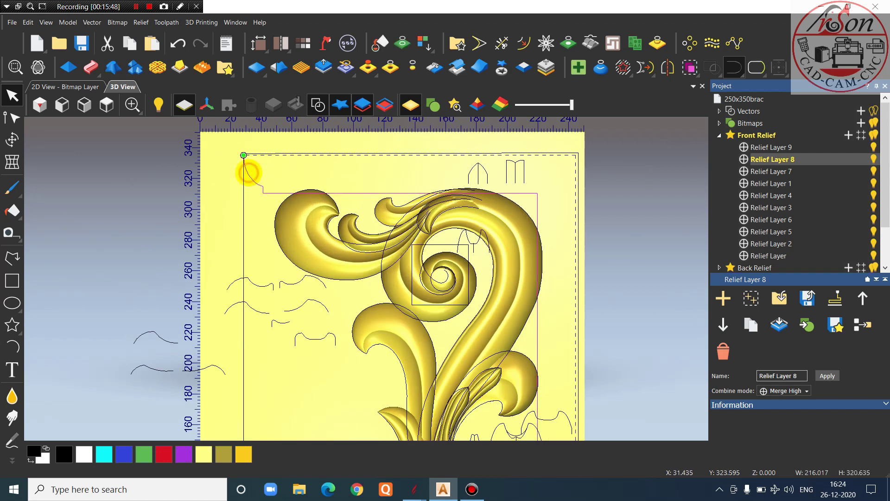
scroll(245, 147, "up", 2)
scroll(244, 146, "up", 2)
scroll(243, 145, "down", 4)
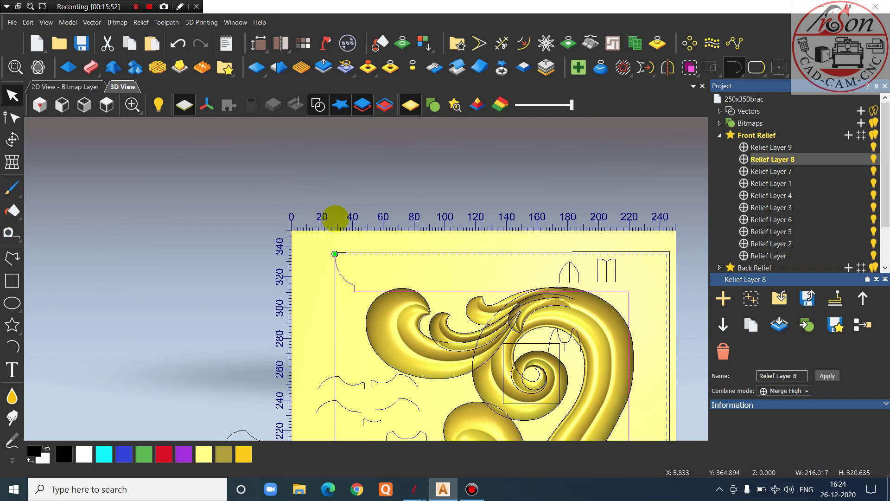
double_click(353, 292)
scroll(353, 292, "up", 6)
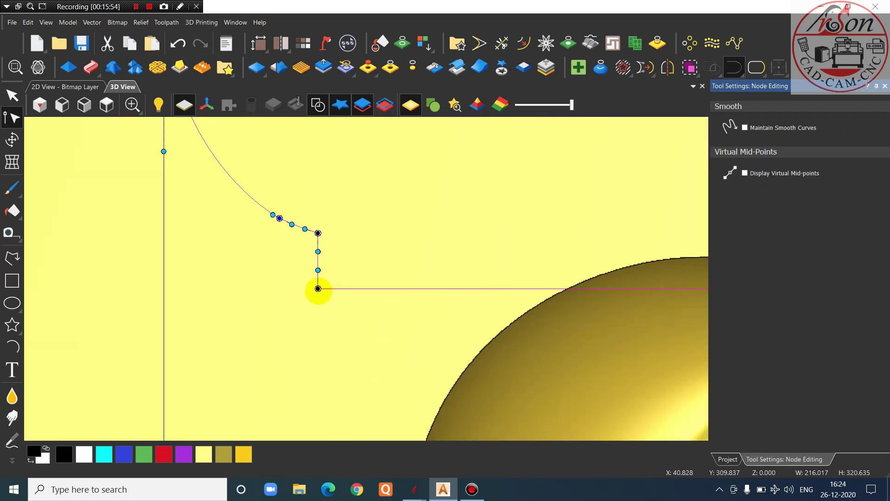
scroll(318, 288, "down", 6)
scroll(364, 251, "up", 6)
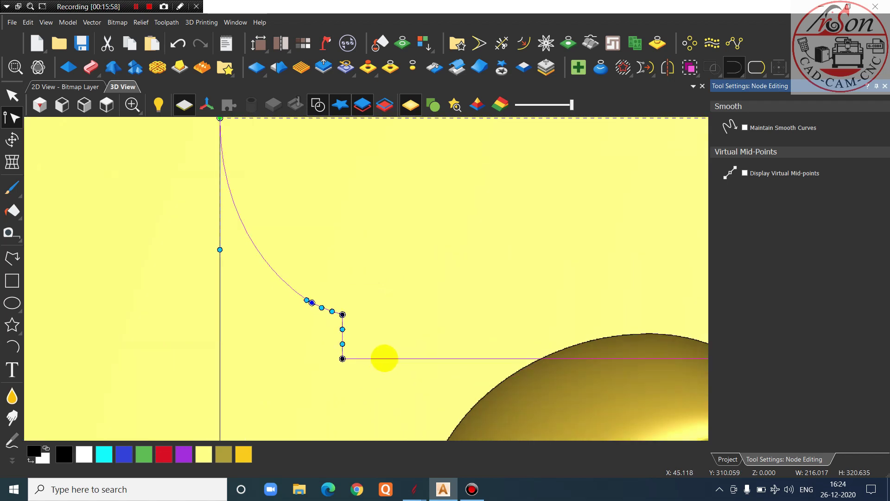
scroll(313, 288, "down", 2)
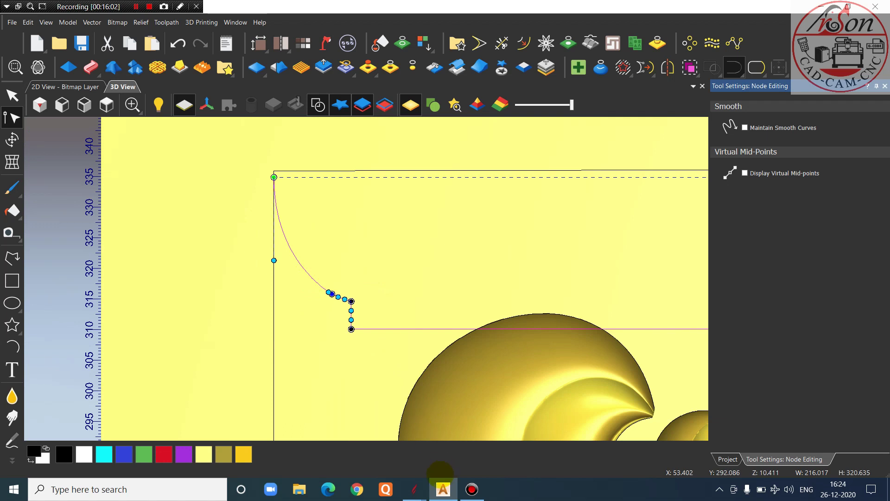
Switch to Aspire's BRACKET file, check the moulding end in the reference photo, and return to the relief model
mouse_move(418, 486)
left_click(570, 441)
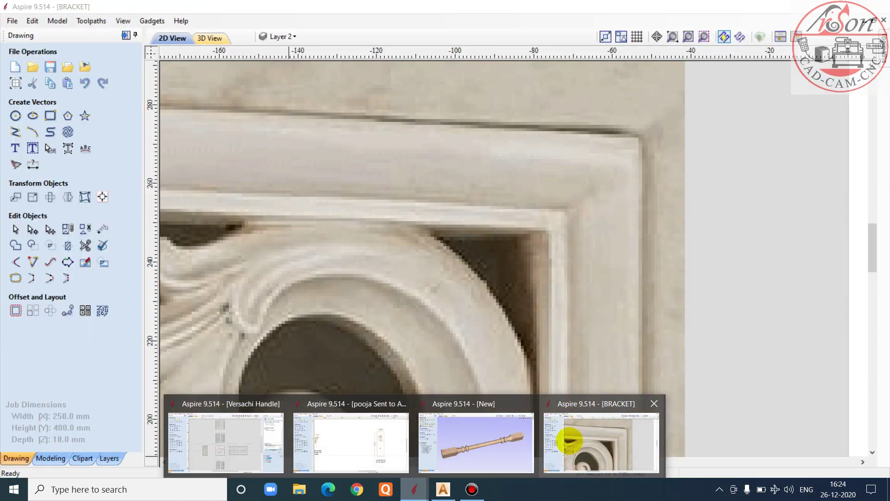
scroll(647, 280, "down", 5)
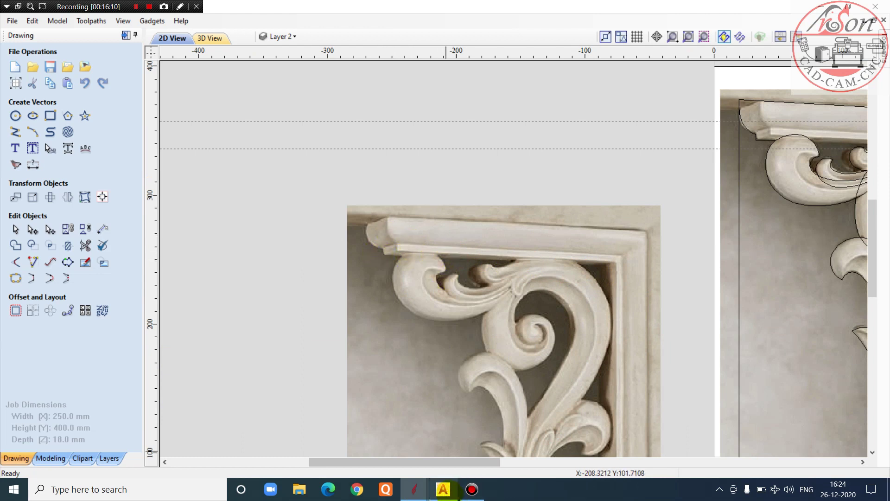
mouse_move(452, 489)
left_click(438, 452)
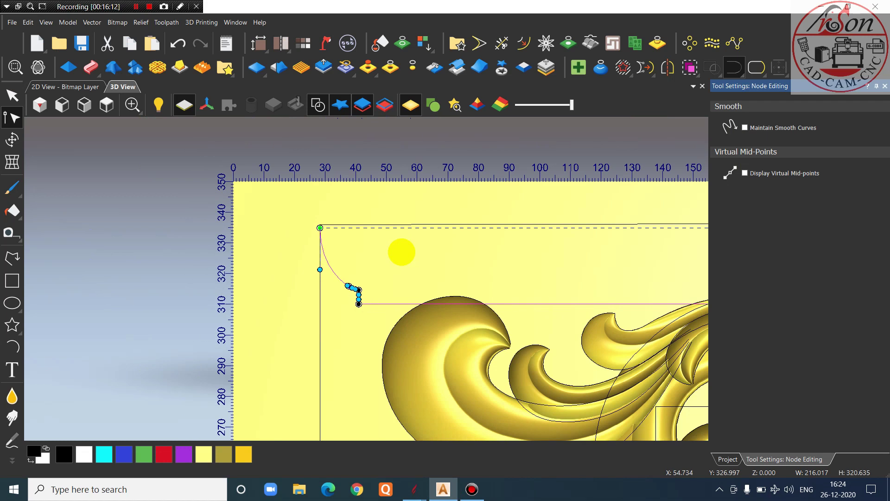
Leave node editing, insert a Y guideline and place it about 4 mm below the profile's stepped corner
scroll(401, 252, "down", 2)
scroll(343, 312, "up", 6)
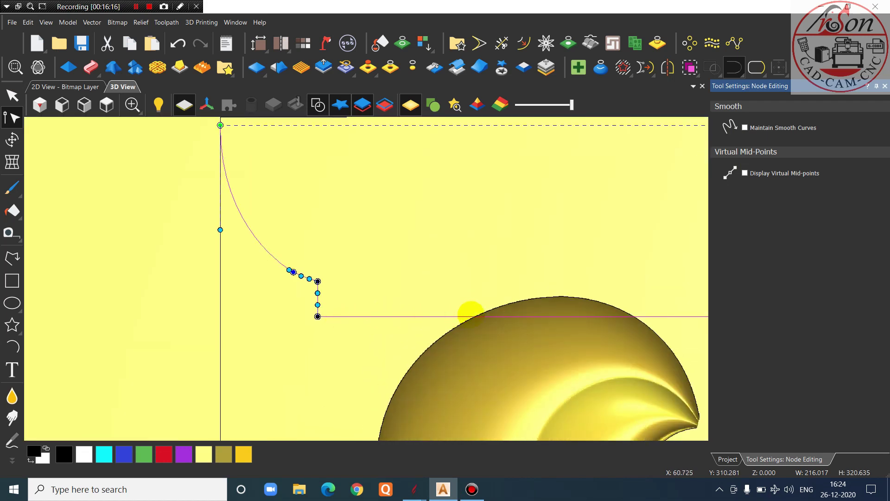
key("Escape")
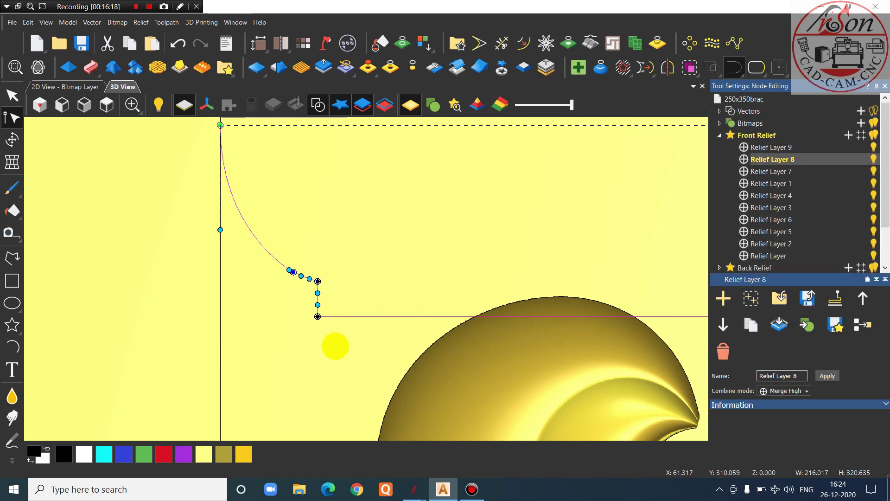
left_click(335, 347)
right_click(318, 317)
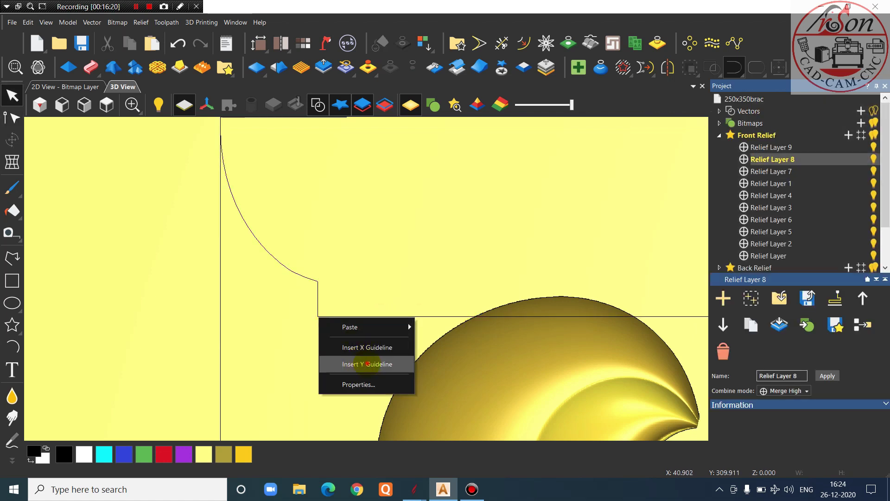
left_click(357, 361)
scroll(315, 313, "up", 2)
scroll(314, 313, "up", 2)
left_click_drag(309, 308, 294, 392)
Insert an X guideline and align it with the short vertical edge of the profile's step
right_click(309, 326)
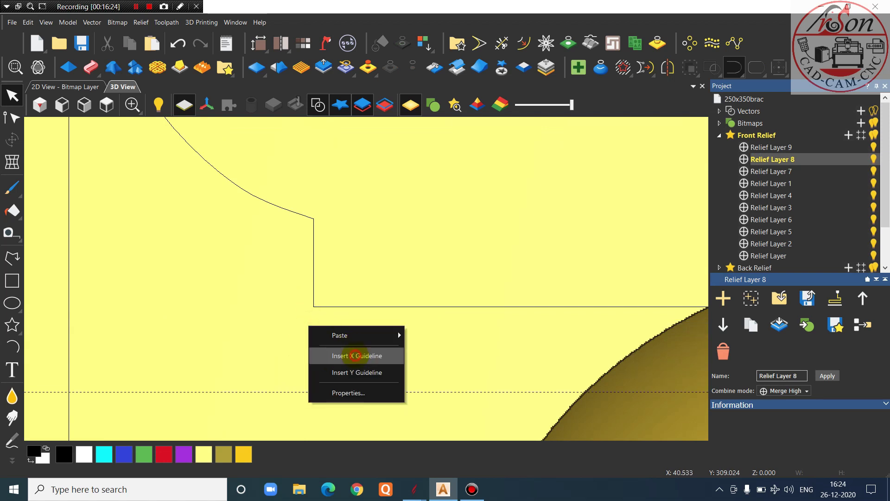
left_click(348, 354)
scroll(312, 325, "up", 3)
left_click_drag(315, 340, 357, 328)
scroll(247, 294, "down", 4)
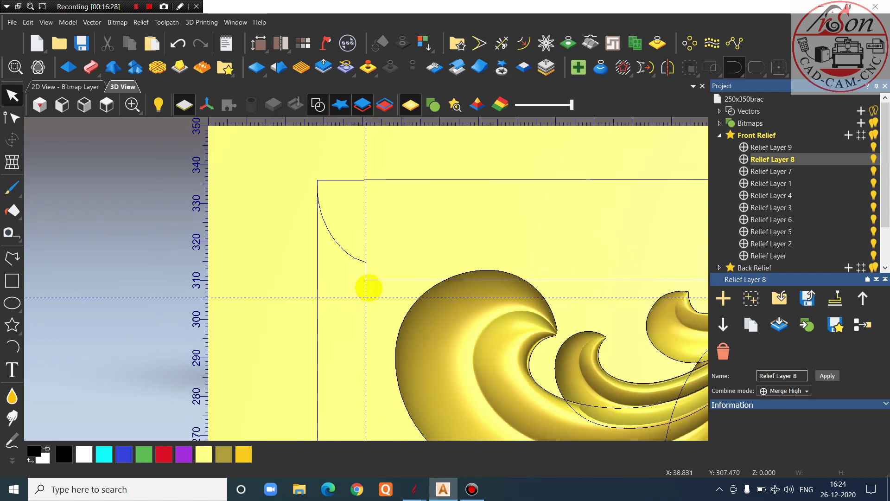
Insert one more guideline at a relative offset of 15 mm from the vertical guideline
right_click(366, 284)
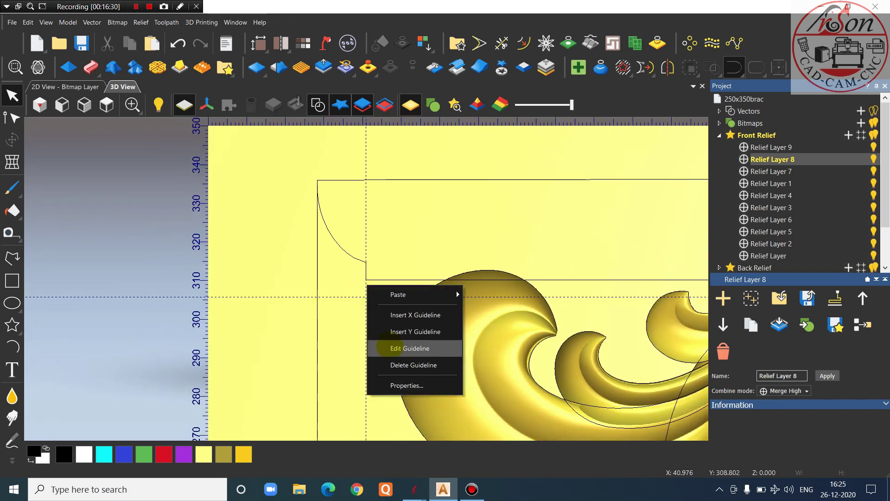
left_click(397, 349)
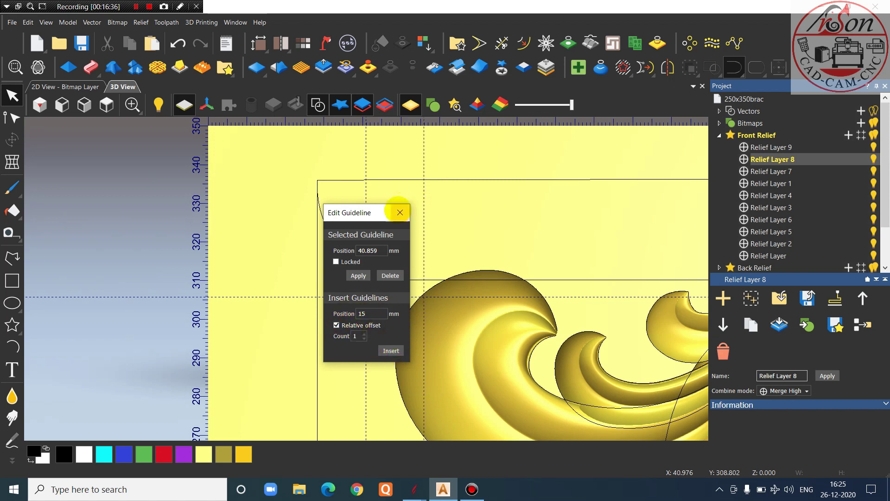
left_click(400, 213)
Split the inner profile outline where the 15 mm offset guideline crosses its horizontal edge
scroll(455, 247, "up", 2)
left_click(420, 298)
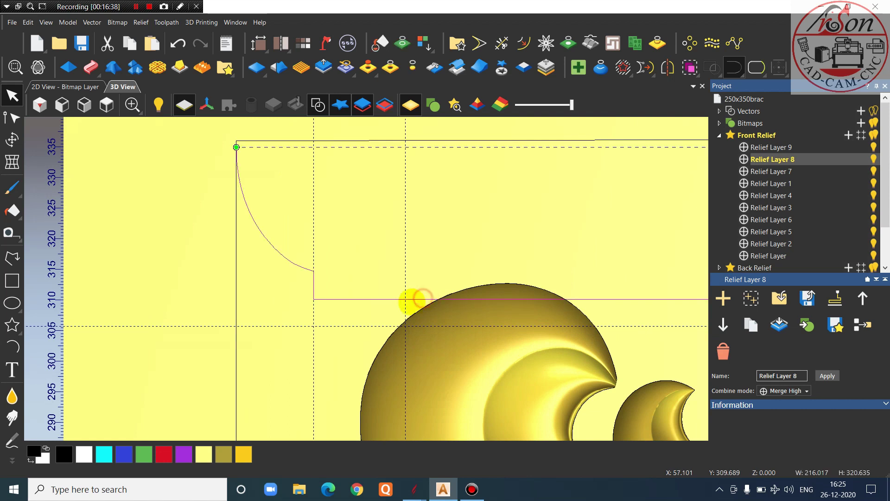
scroll(409, 301, "up", 3)
key("n")
scroll(389, 293, "up", 2)
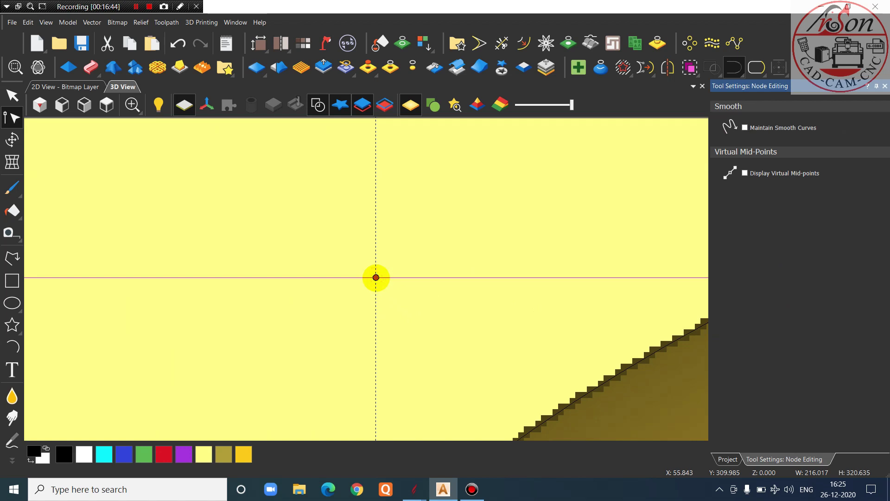
Add a node where the offset guideline crosses the outer frame's upper edge, and select the separated corner profile
scroll(376, 278, "down", 3)
scroll(364, 250, "up", 5)
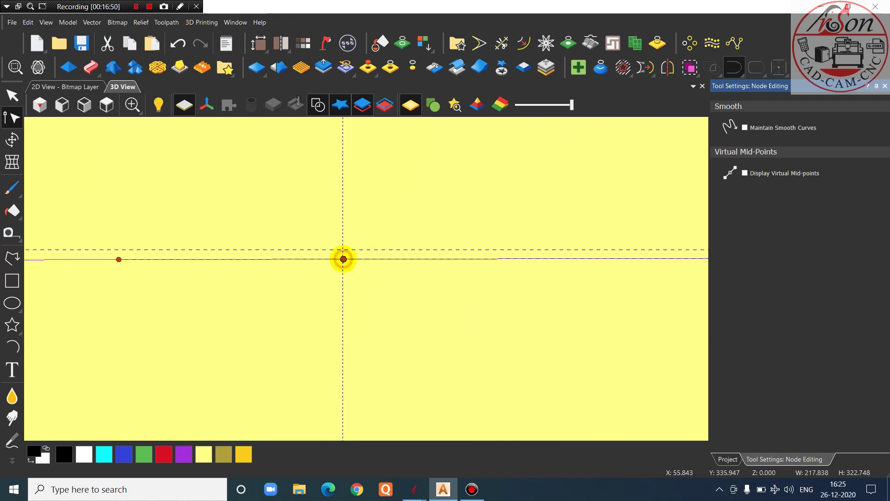
scroll(343, 259, "down", 5)
key("Escape")
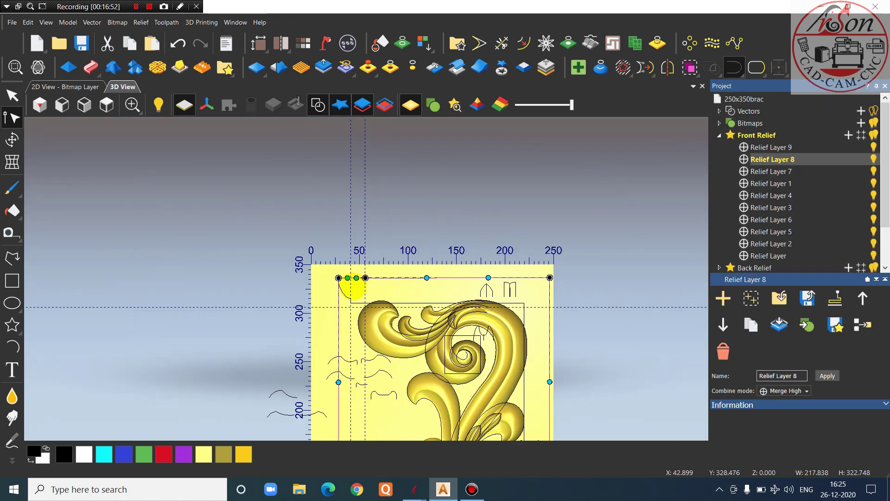
left_click(330, 309)
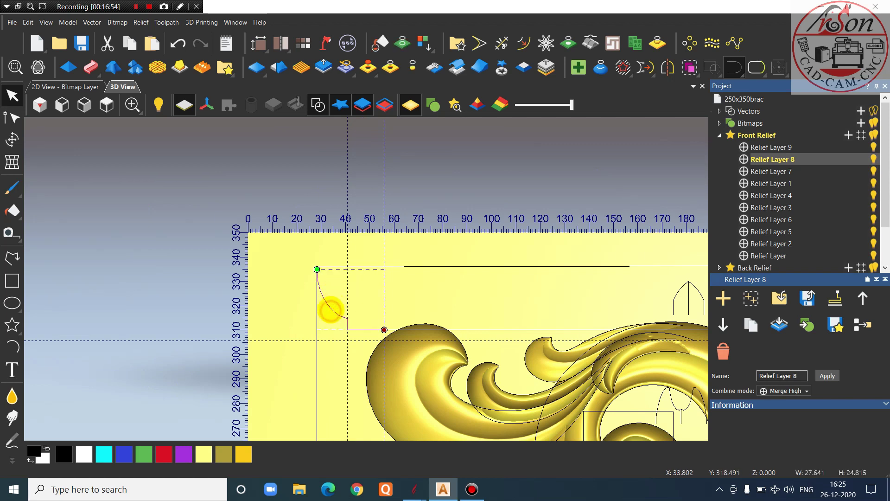
Copy the separated corner profile to the empty area beside the relief and rotate the copy 90 degrees anticlockwise
left_click_drag(330, 310, 171, 293)
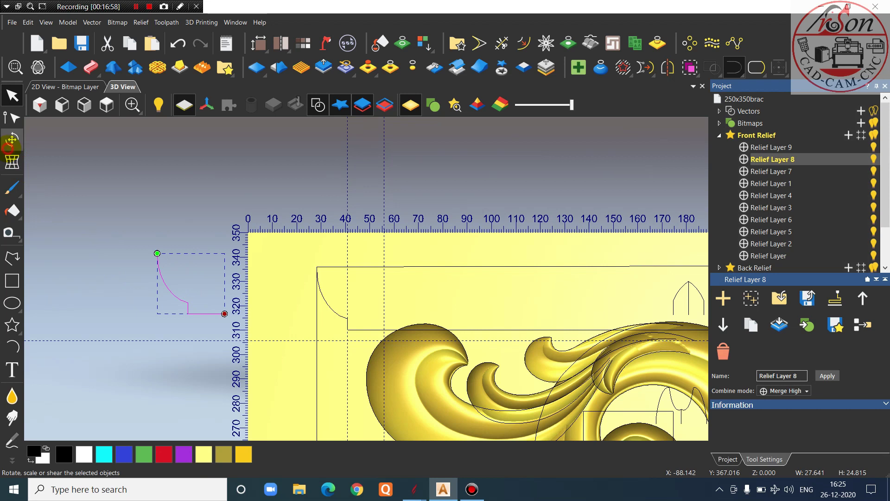
left_click(12, 139)
left_click(793, 333)
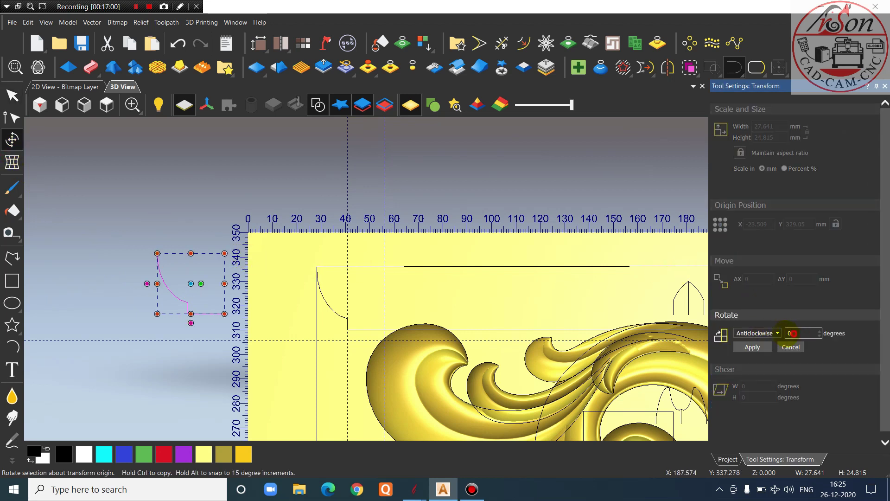
left_click(752, 347)
left_click(753, 346)
left_click(752, 346)
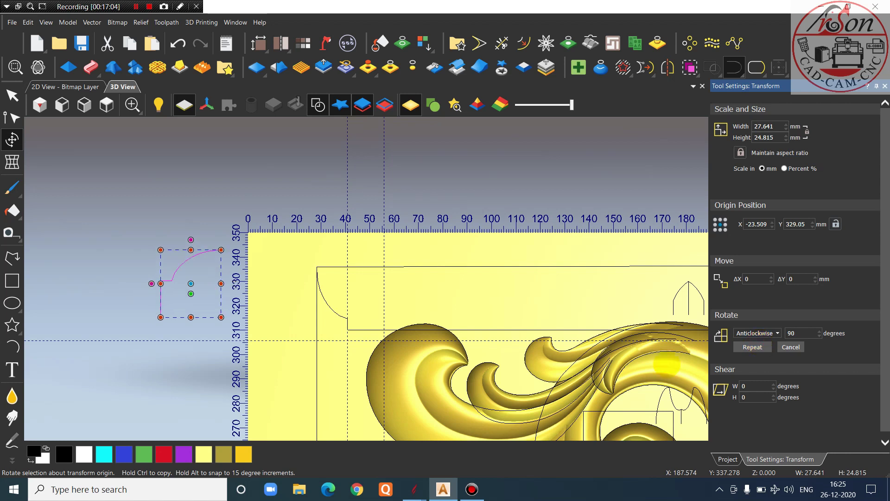
left_click(284, 215)
Align the horizontal guideline with the copied profile's lower end and draw a vertical polyline from the arc's end down to it
scroll(180, 299, "up", 2)
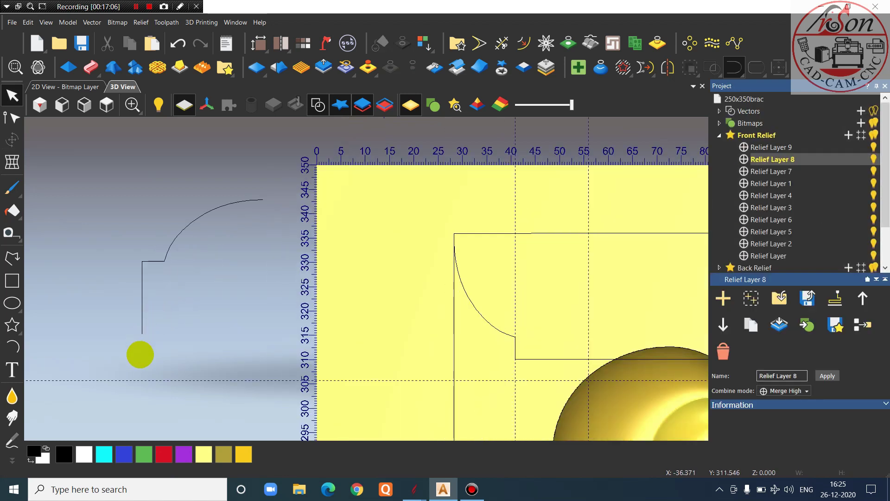
left_click_drag(143, 379, 141, 334)
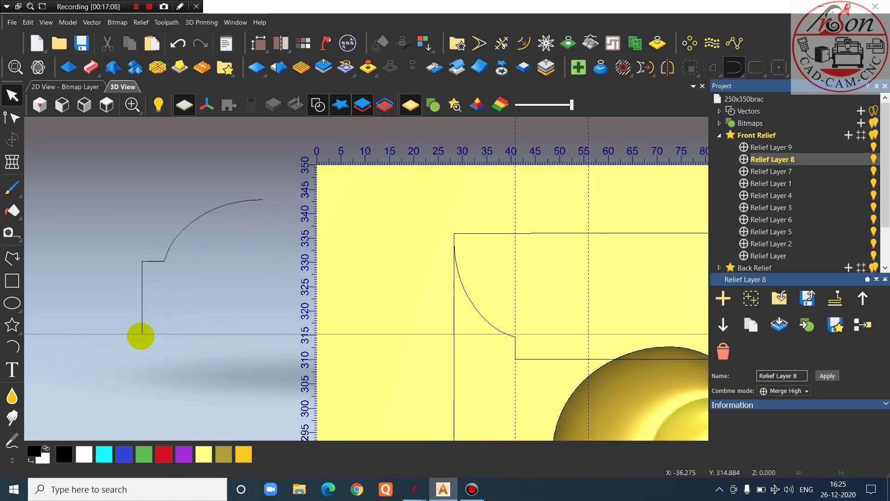
left_click(11, 256)
scroll(269, 199, "up", 3)
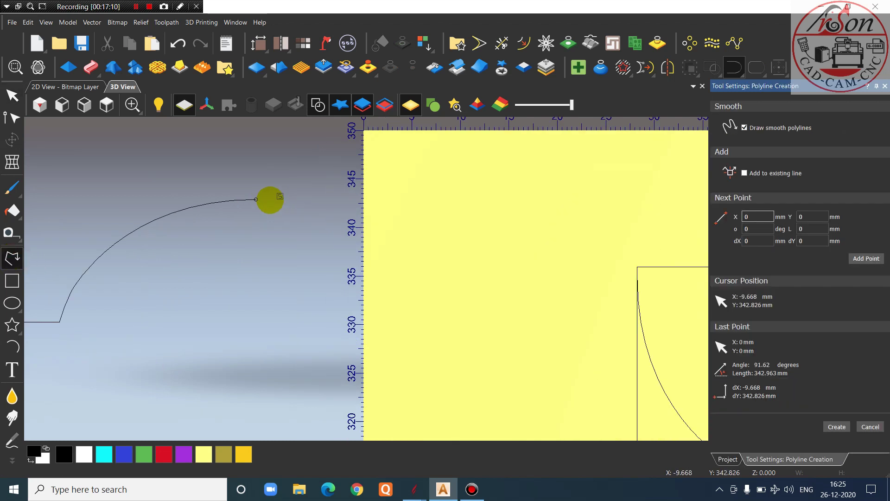
scroll(270, 199, "up", 2)
left_click(249, 199)
scroll(254, 171, "down", 4)
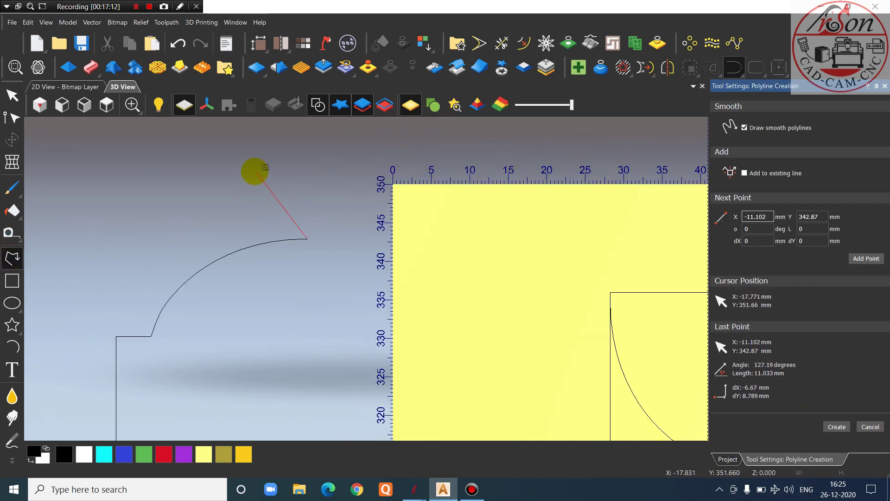
scroll(308, 342, "up", 1)
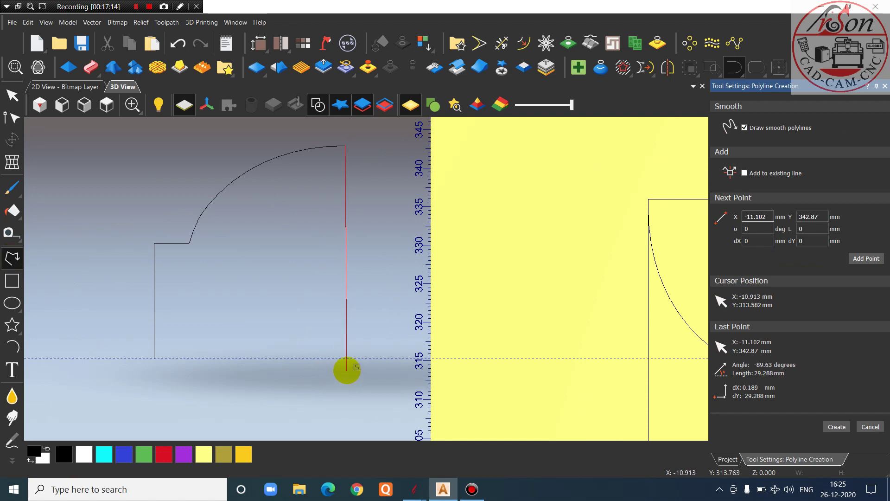
scroll(346, 369, "up", 4)
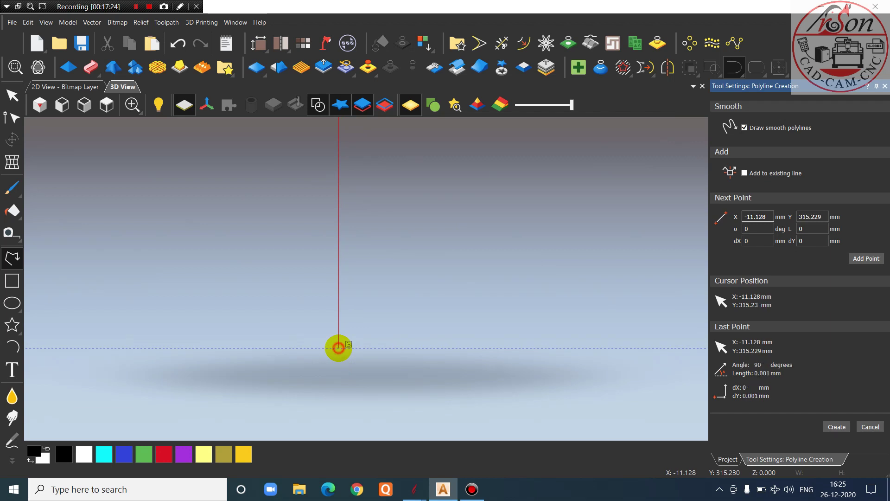
scroll(338, 347, "down", 10)
key("Escape")
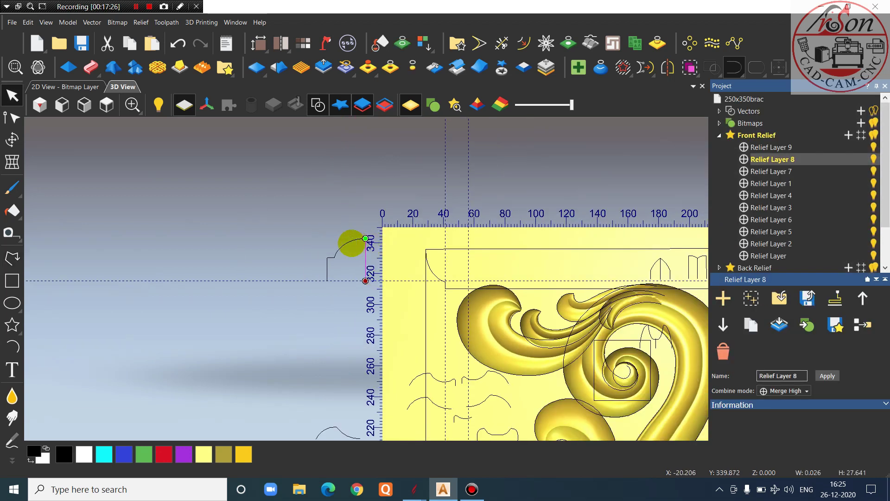
Join the new vertical line with the rotated profile copy into a single vector
scroll(352, 243, "up", 3)
left_click(734, 72)
left_click(727, 132)
scroll(408, 195, "down", 5)
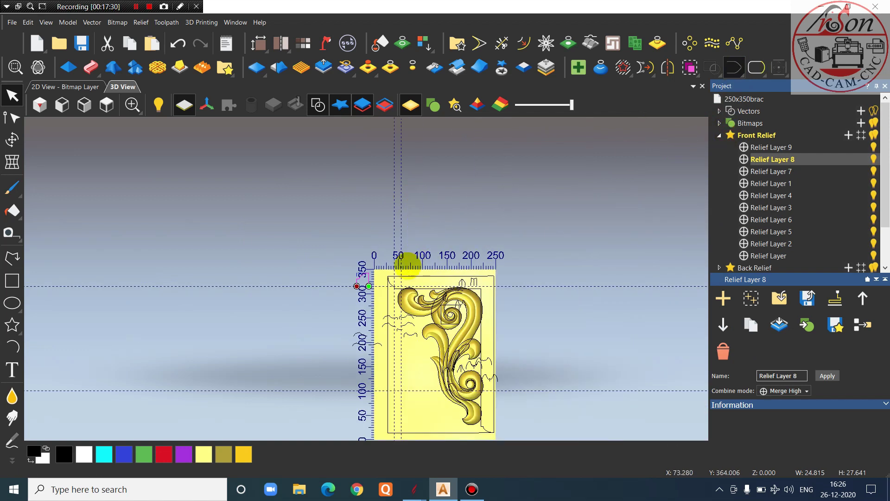
scroll(383, 304, "up", 4)
left_click(476, 284)
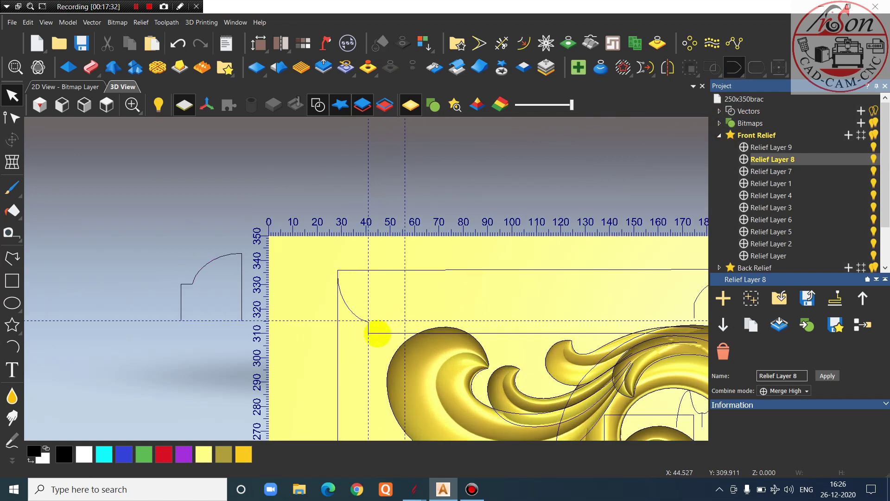
Align the horizontal guideline with the inner outline's upper edge and extend the outline's start node along it to the outer frame's left edge
left_click(377, 332)
scroll(365, 280, "down", 1)
left_click(433, 292)
scroll(423, 321, "up", 1)
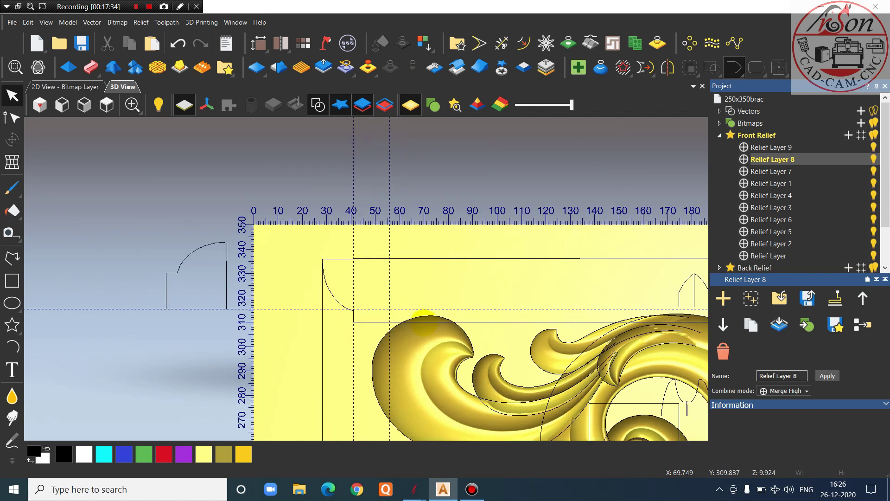
left_click(422, 323)
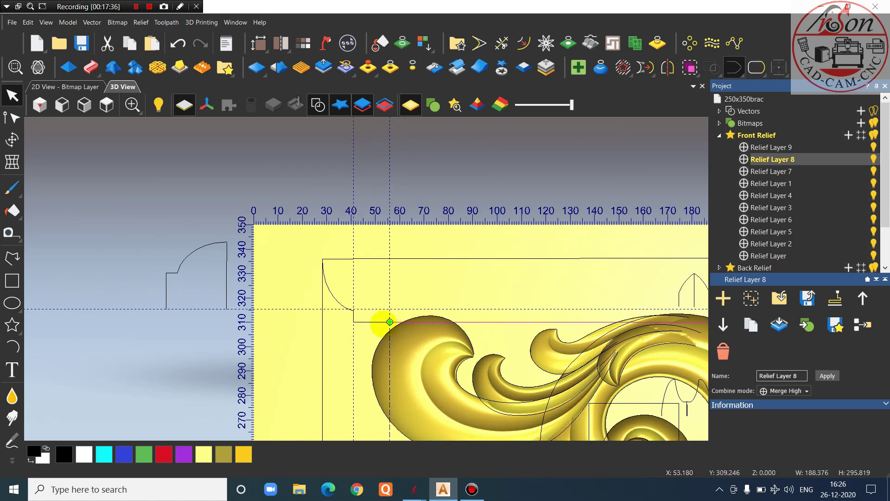
scroll(383, 321, "down", 3)
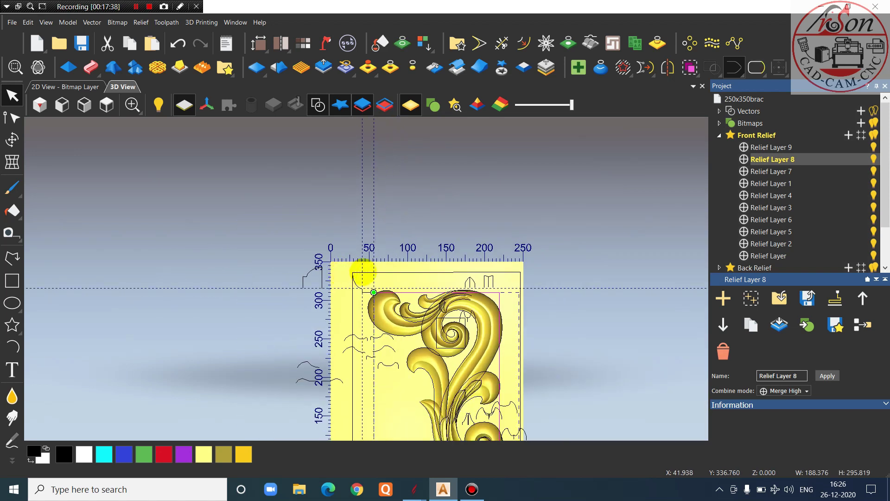
scroll(385, 283, "up", 3)
left_click(12, 117)
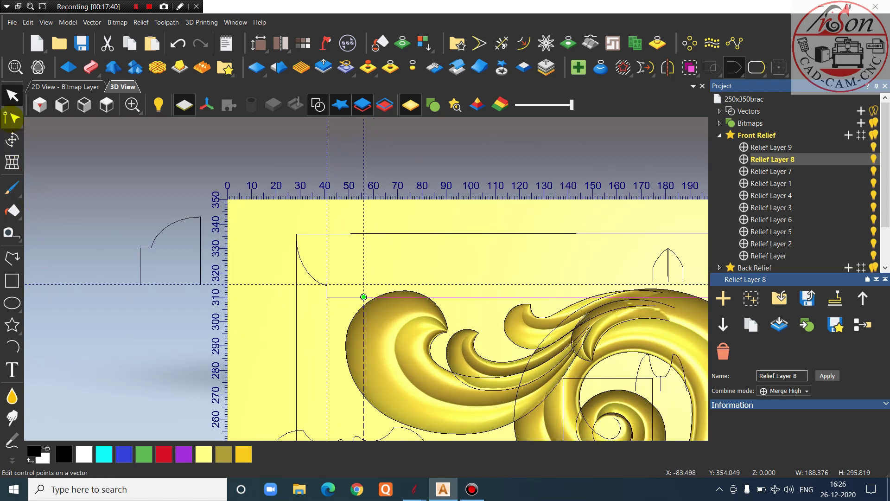
scroll(328, 301, "up", 2)
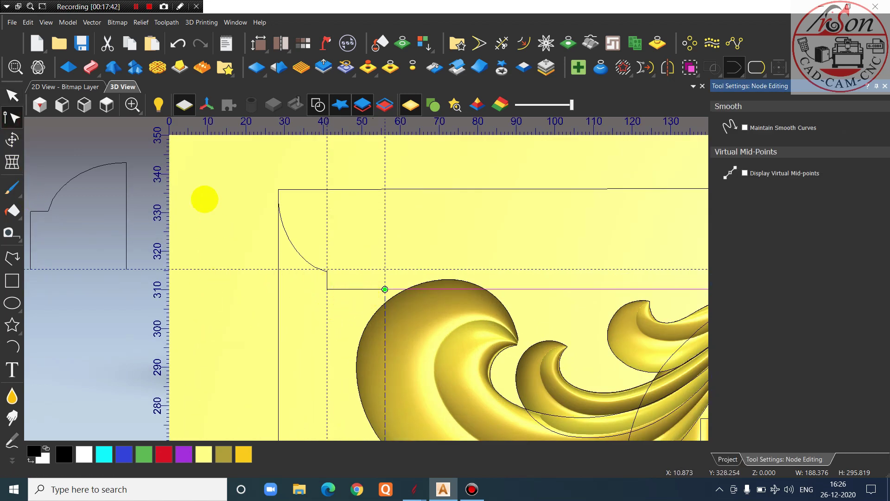
left_click(211, 199)
left_click(136, 6)
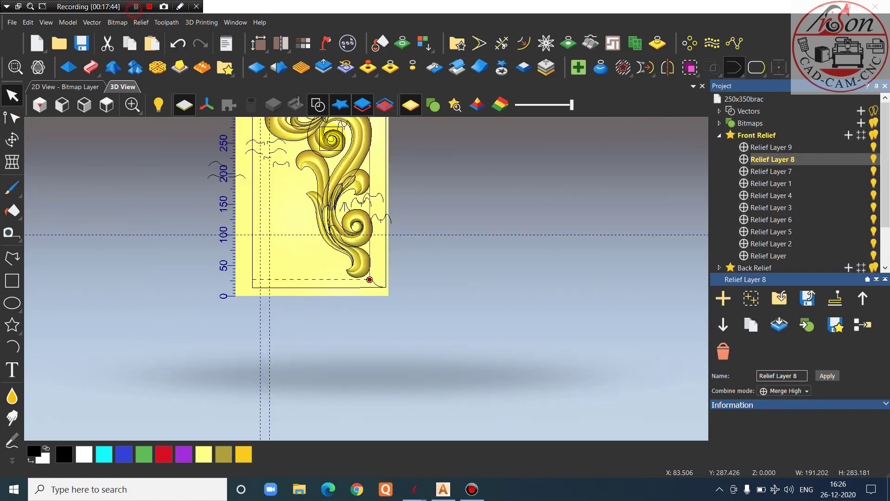
Move the inner outline's lower end node straight down onto the outer frame's bottom edge and finish node editing
scroll(381, 179, "up", 3)
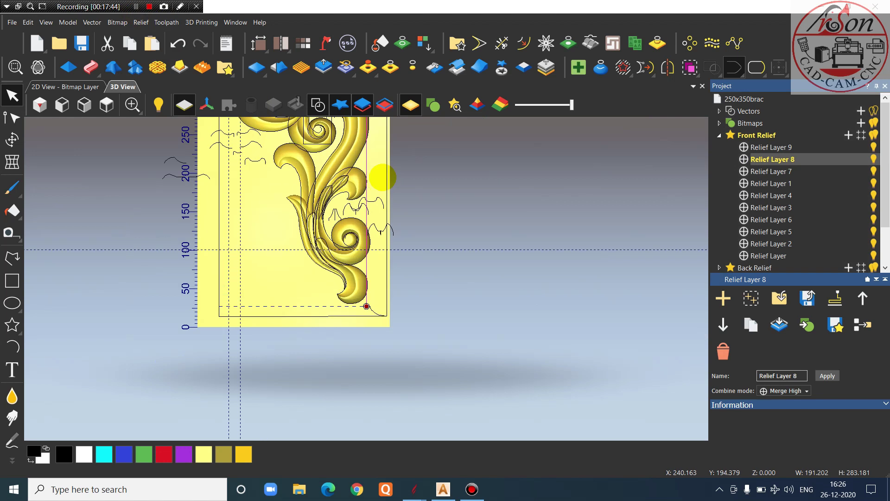
scroll(376, 366, "up", 2)
key("n")
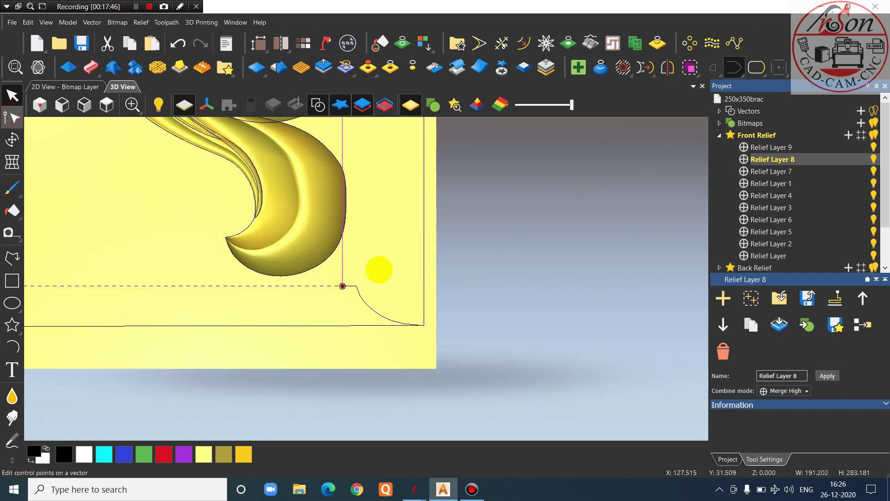
scroll(352, 287, "up", 3)
left_click_drag(318, 285, 318, 362)
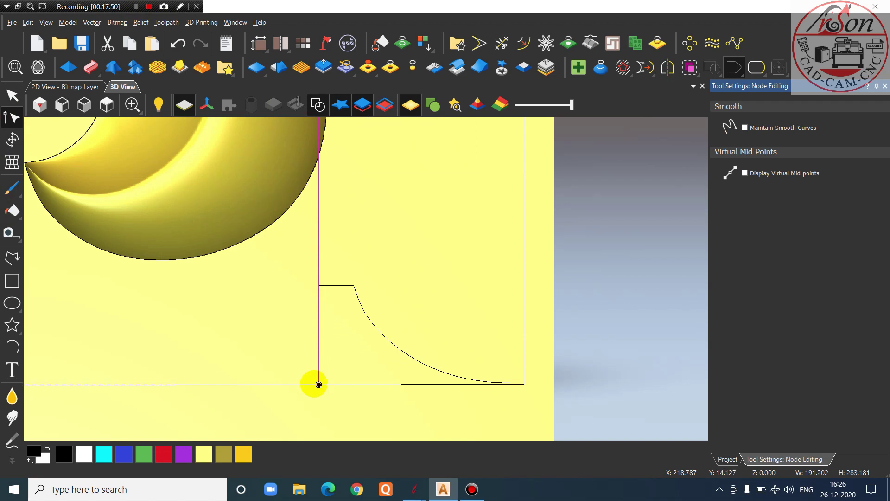
scroll(468, 392, "down", 6)
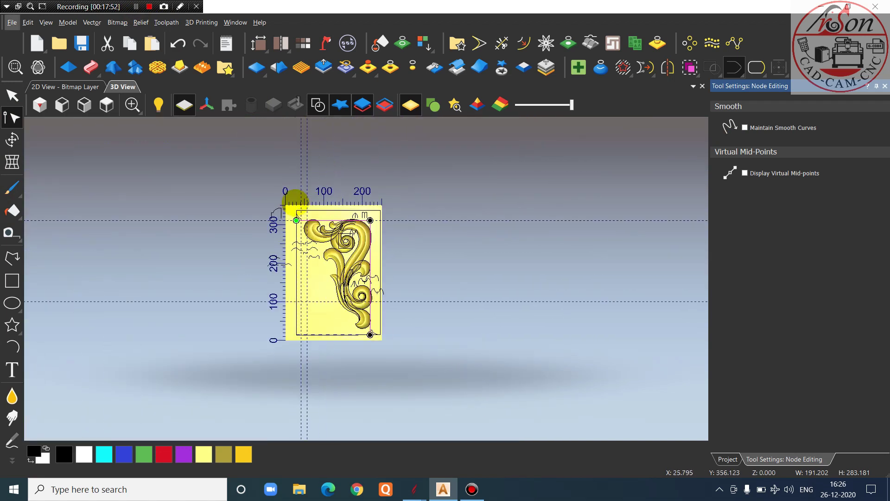
scroll(294, 201, "up", 6)
left_click(470, 184)
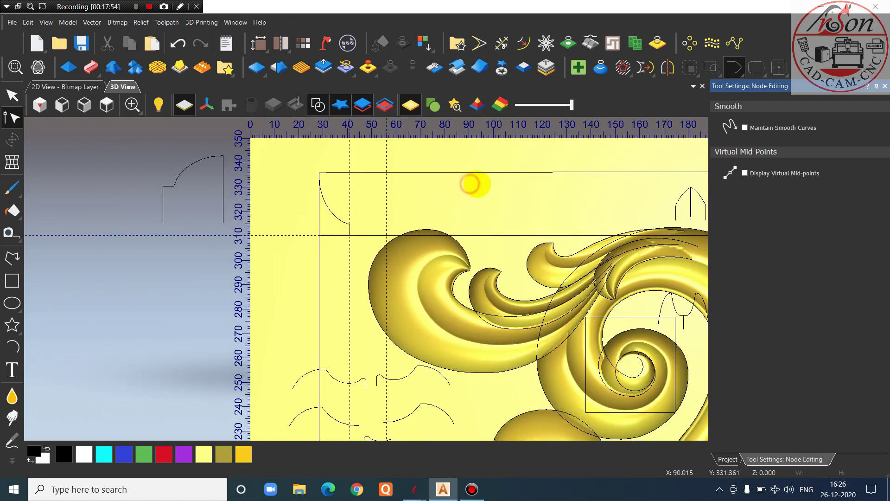
left_click(884, 86)
Add a relief layer named MOLDING above Relief Layer 9 and make it the active layer
scroll(596, 171, "down", 2)
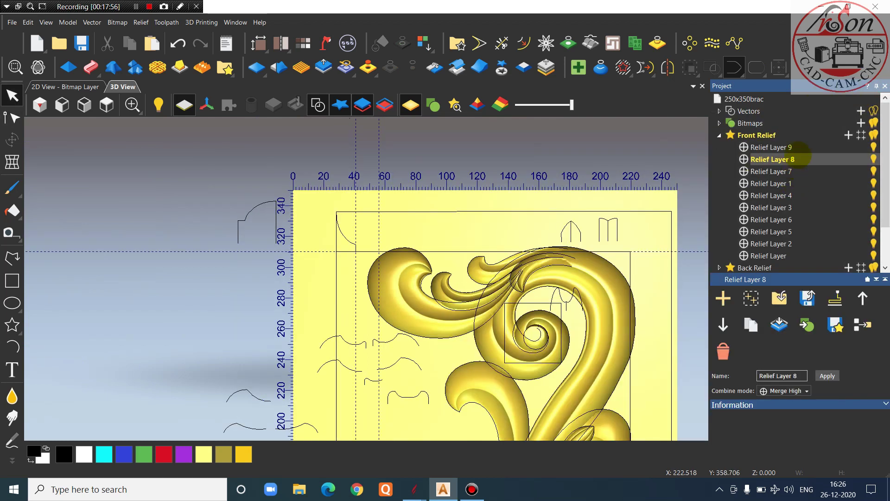
left_click(832, 147)
left_click(848, 136)
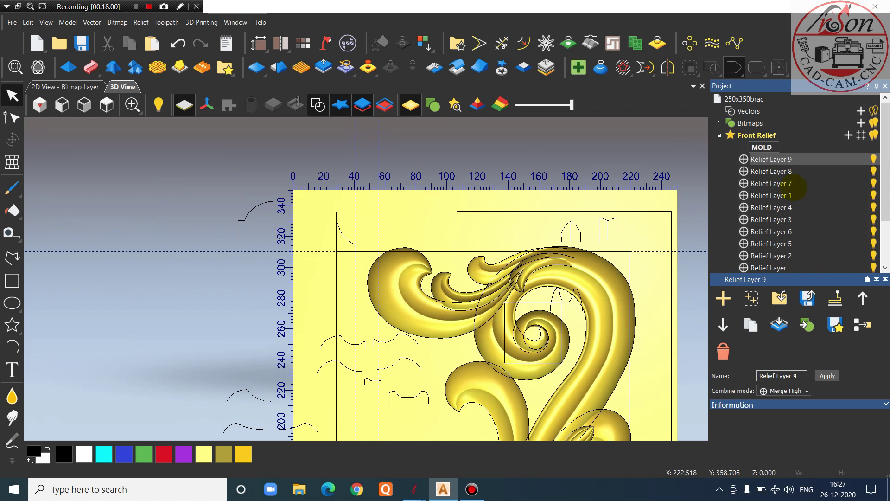
left_click(728, 163)
left_click(764, 147)
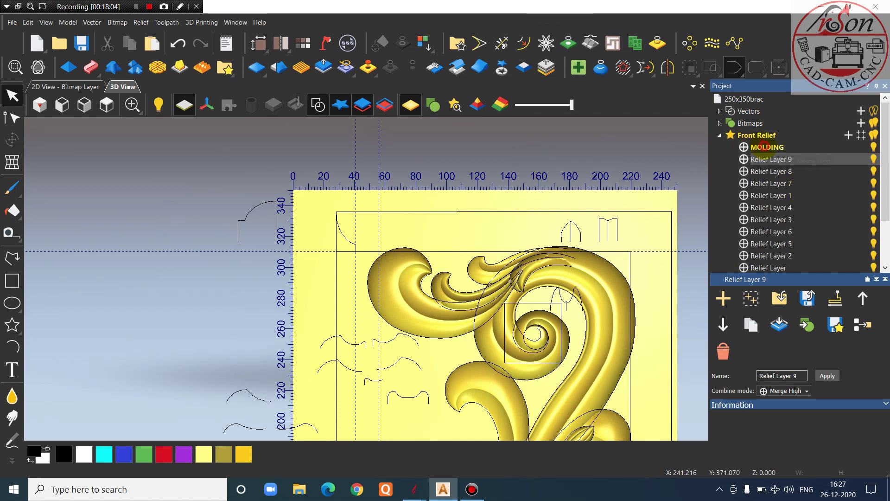
Set up an Extrude along the inner outline using its other side, with the rotated profile as start profile and its direction swapped
scroll(434, 318, "down", 4)
scroll(432, 377, "up", 2)
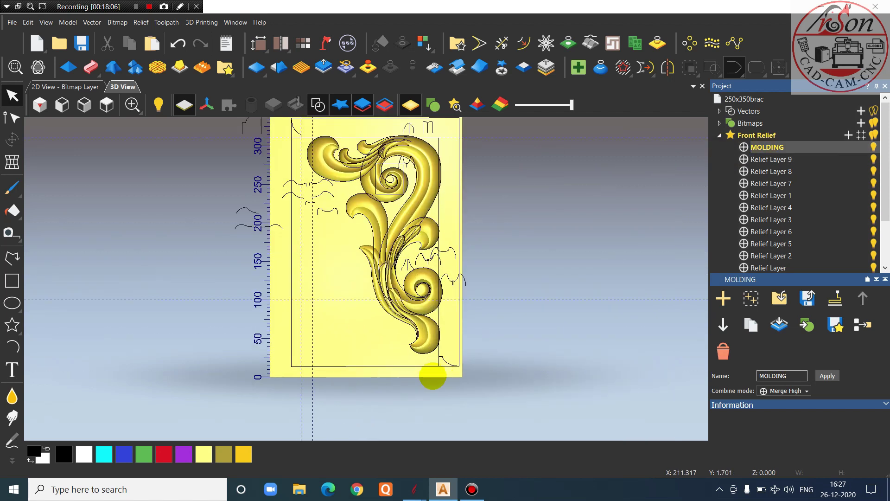
left_click(438, 366)
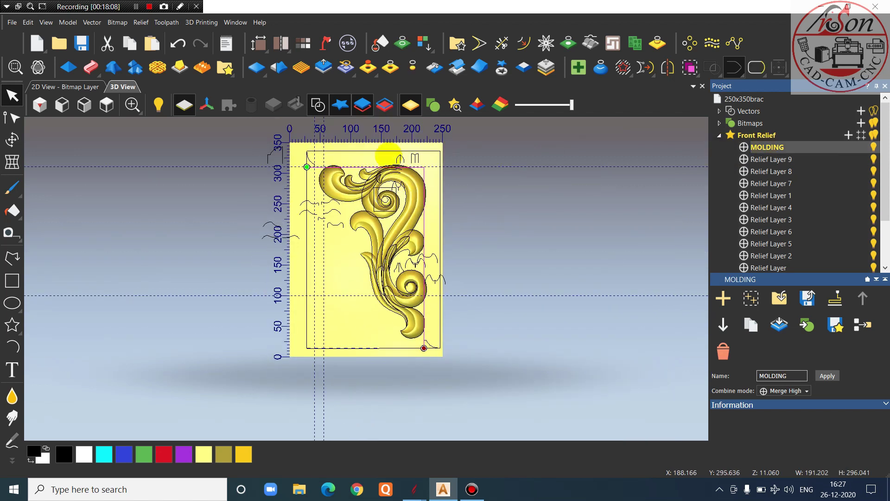
scroll(376, 125, "up", 2)
left_click_drag(91, 67, 90, 113)
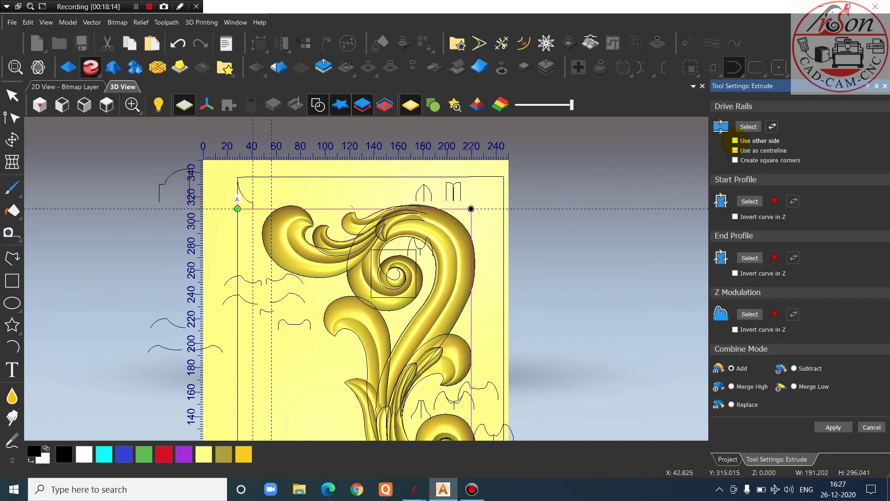
left_click(171, 175)
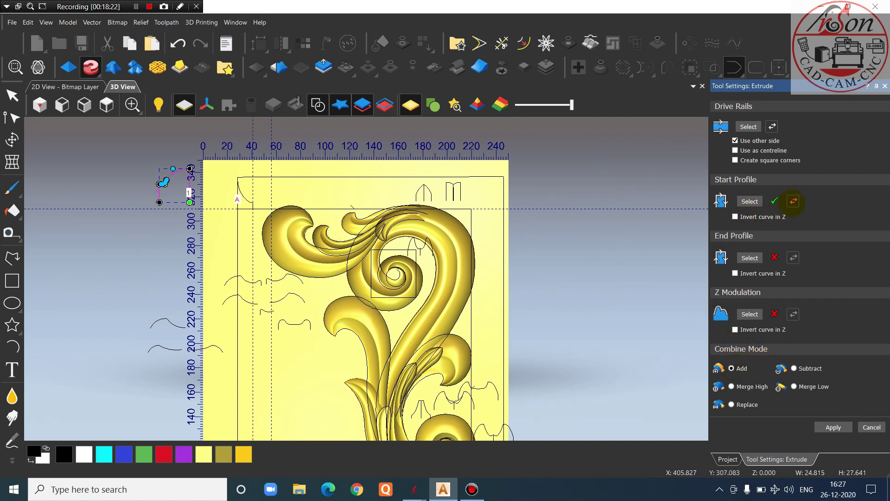
left_click(794, 201)
left_click_drag(275, 200, 480, 218)
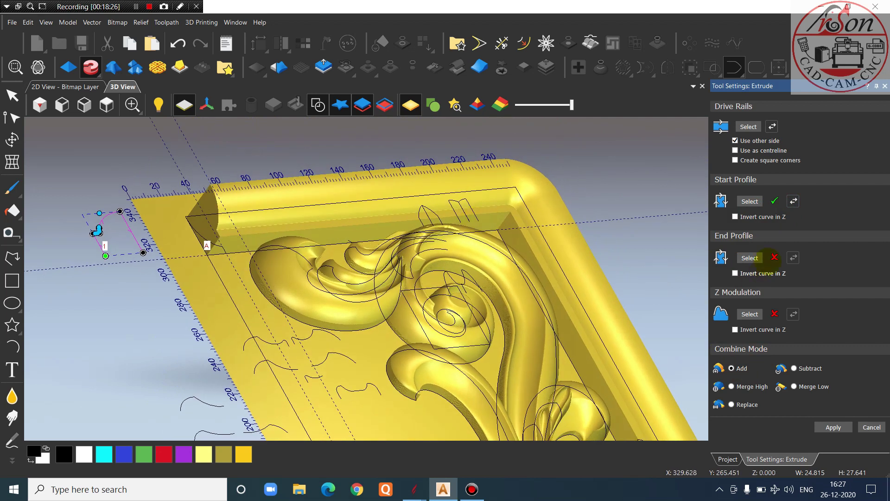
Complete the moulding extrusion with square corners and the Merge High combine mode
left_click(735, 160)
left_click_drag(582, 195, 481, 201)
scroll(503, 218, "down", 3)
left_click_drag(495, 268, 283, 267)
left_click_drag(293, 300, 398, 239)
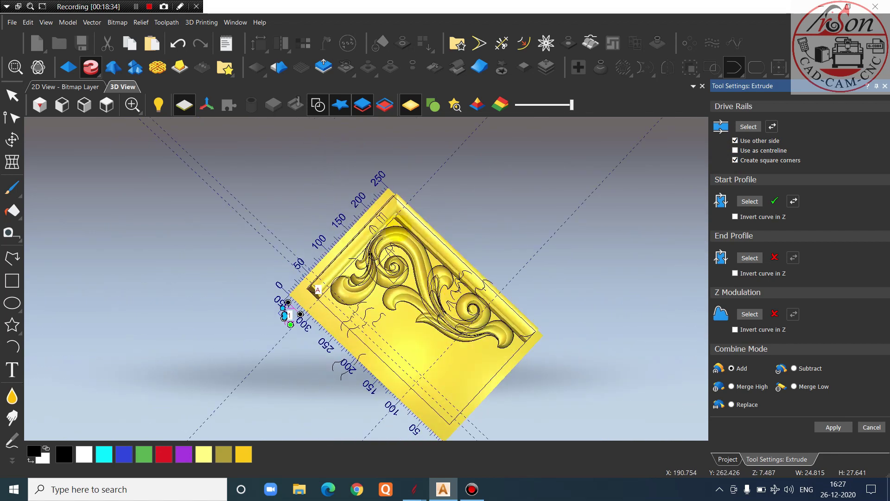
scroll(393, 197, "up", 6)
left_click_drag(433, 277, 440, 185)
scroll(383, 257, "down", 2)
mouse_move(427, 264)
left_mouse_down()
mouse_move(504, 266)
mouse_move(466, 282)
mouse_move(415, 272)
left_mouse_up()
scroll(542, 327, "up", 2)
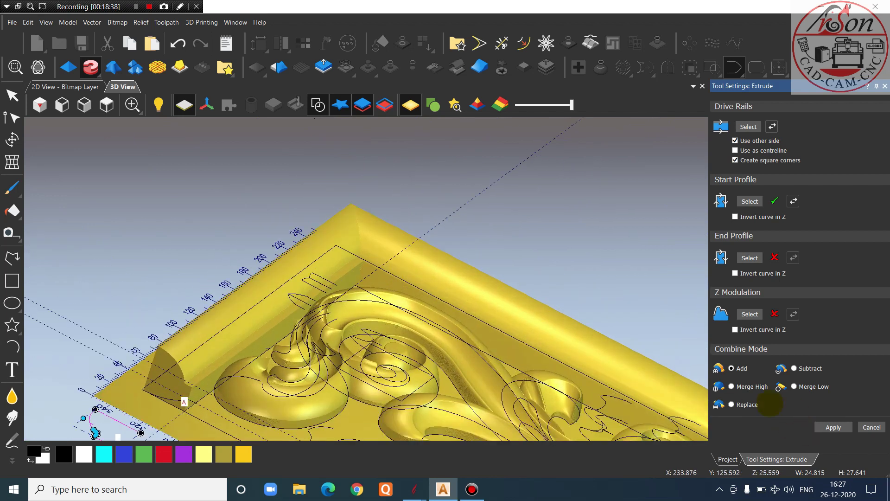
left_click(731, 386)
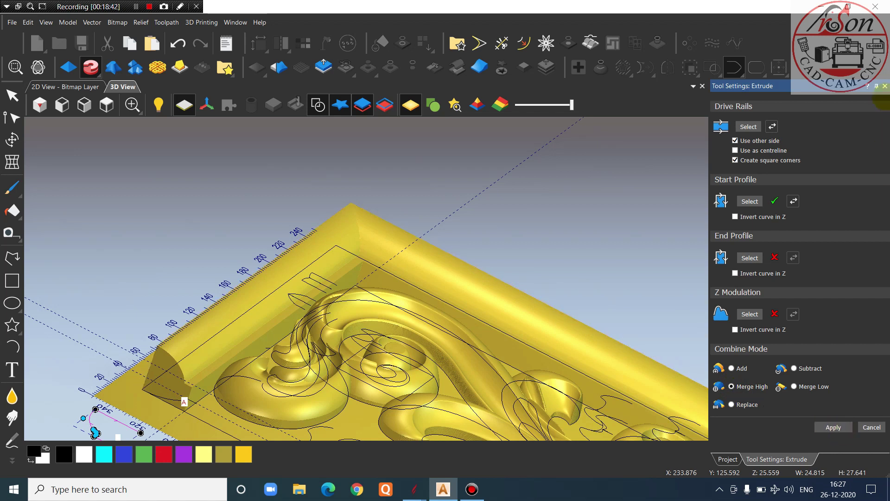
left_click(884, 86)
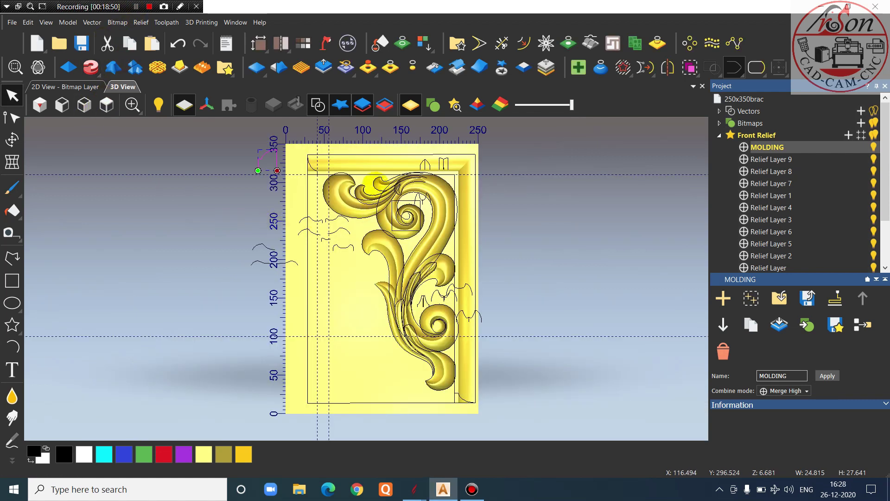
Draw an open smooth polyline looping outside the relief around the moulding's lower-end profile, from beside its upper end to below its tip
scroll(468, 407, "up", 4)
scroll(417, 351, "up", 3)
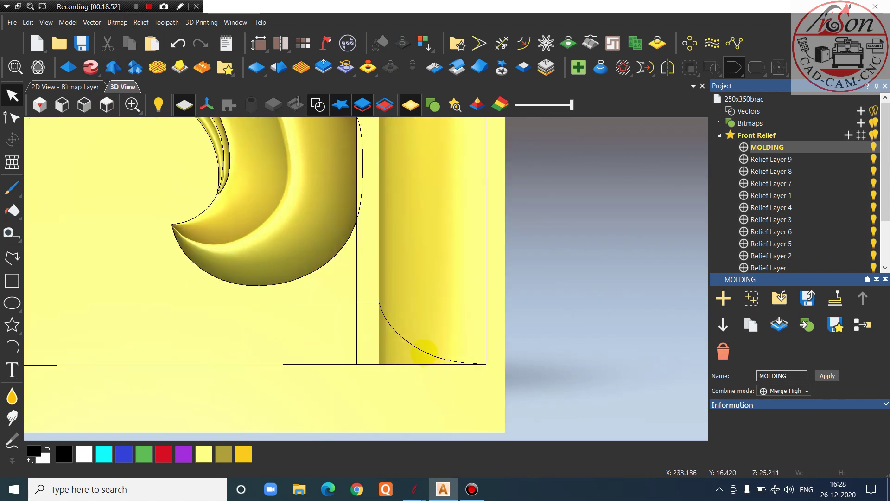
left_click(423, 352)
scroll(493, 377, "up", 4)
scroll(507, 377, "up", 3)
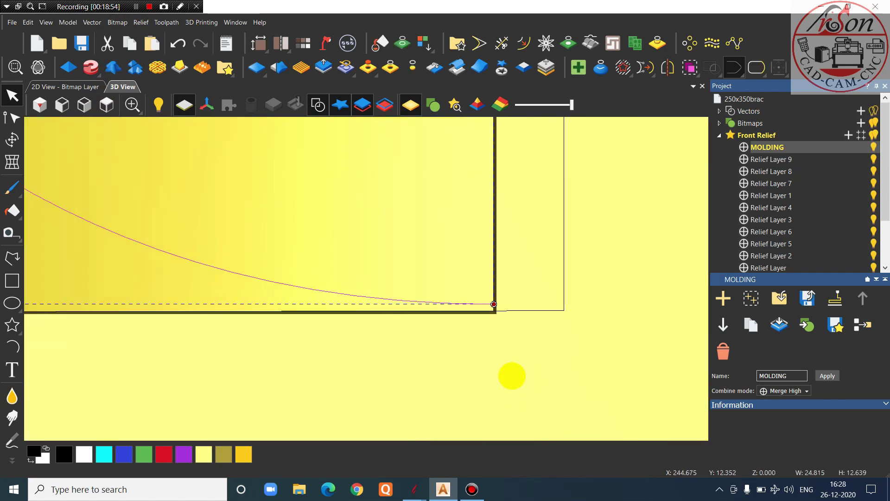
scroll(511, 376, "down", 3)
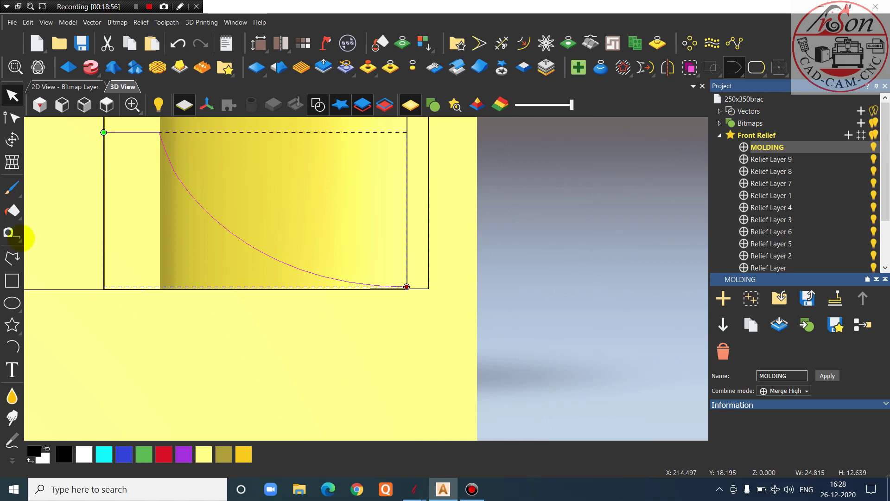
left_click(12, 257)
left_click(221, 211)
left_click(187, 282)
left_click(185, 303)
left_click(234, 310)
left_click(375, 329)
scroll(388, 290, "up", 2)
scroll(388, 290, "up", 1)
left_click(386, 294)
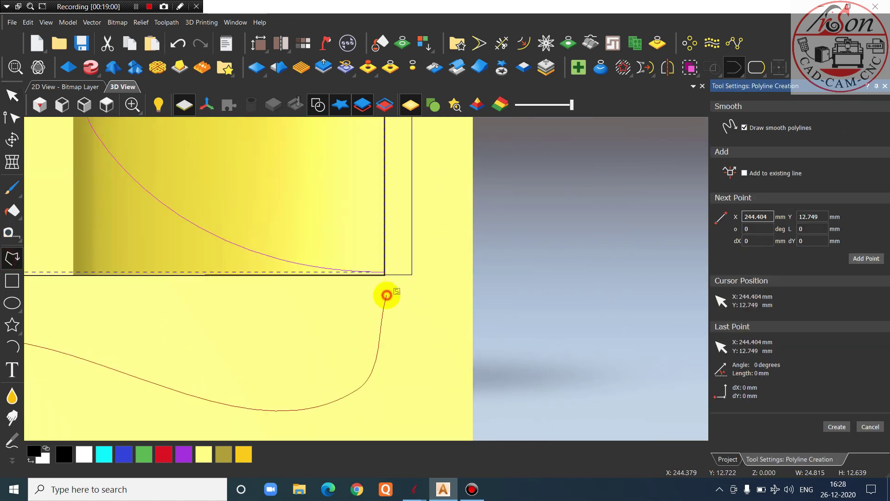
scroll(423, 318, "down", 3)
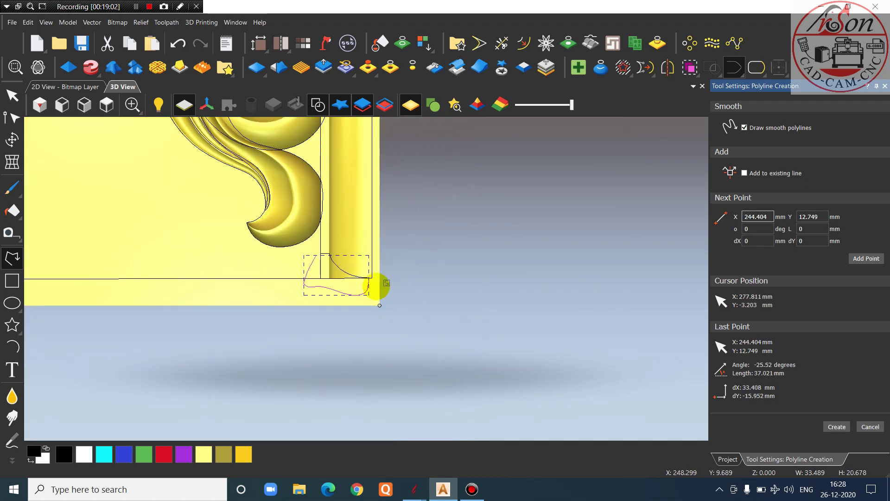
key("Escape")
Join the smooth polyline to the moulding's lower-end profile with a line and close the combined vector with lines
scroll(324, 250, "up", 4)
left_click(270, 229)
left_click(231, 253, "shift")
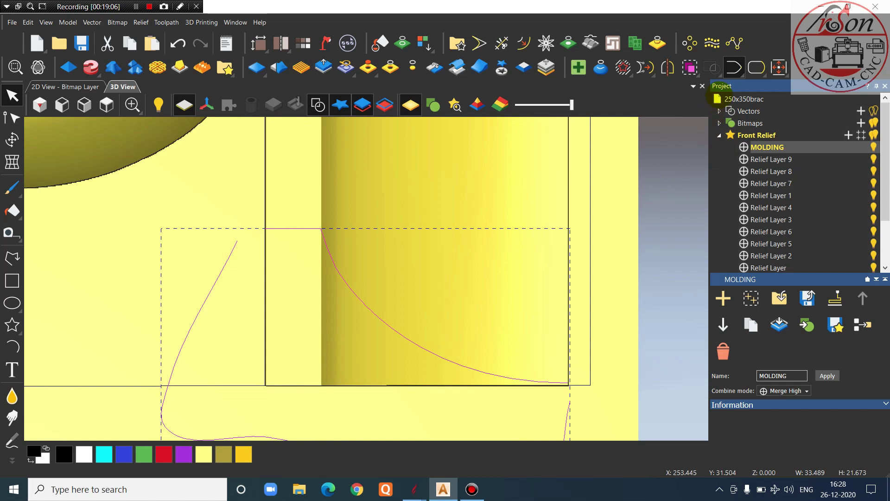
left_click(733, 94)
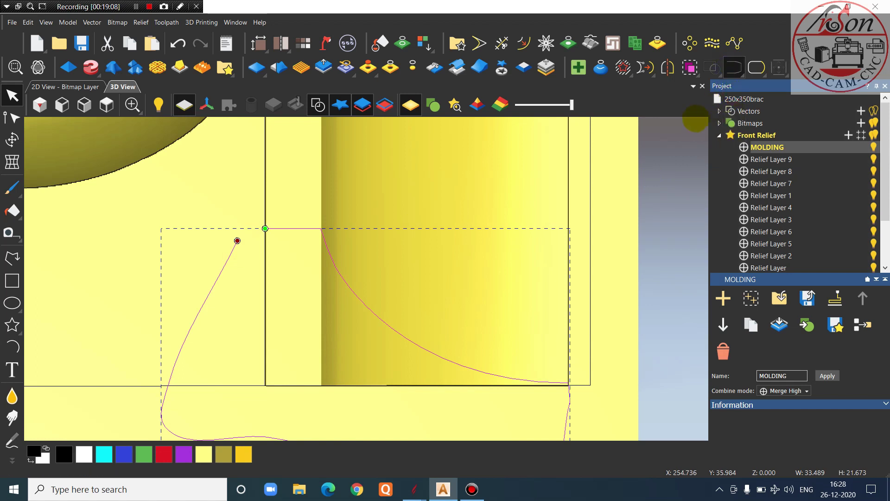
scroll(695, 125, "down", 2)
left_click(755, 72)
left_click(756, 91)
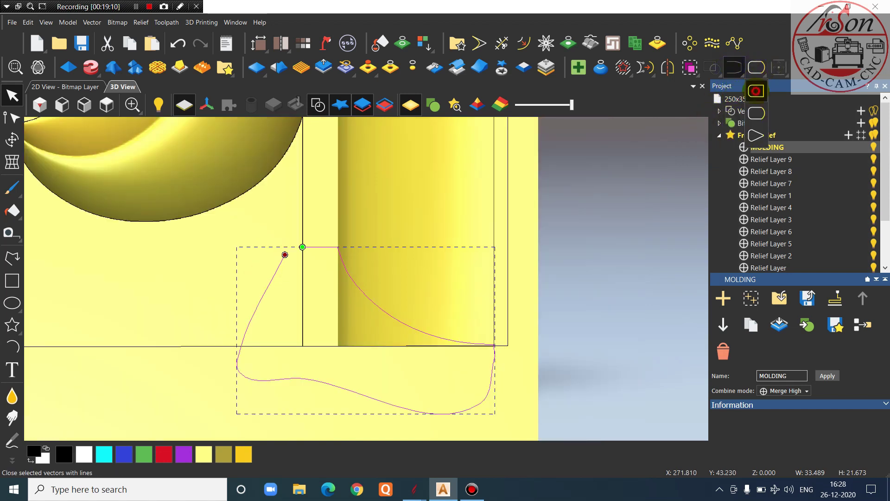
scroll(392, 252, "down", 2)
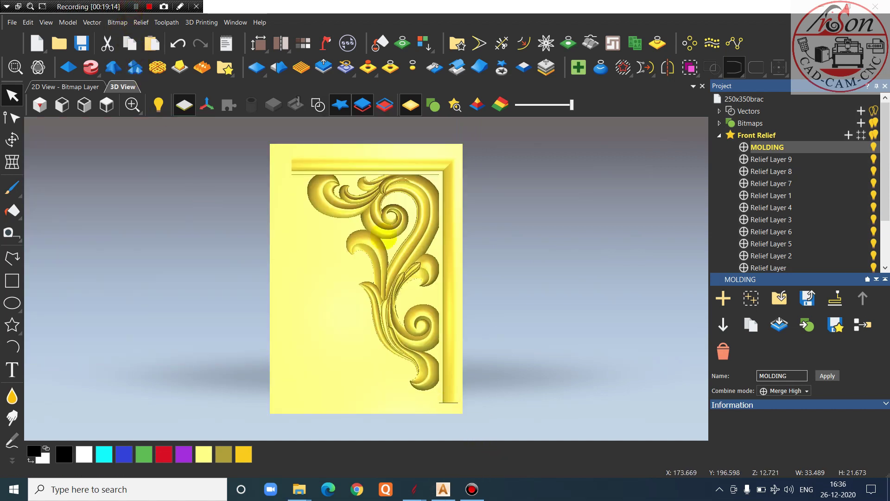
Show the vectors and draw a smooth polyline looping around the profile at the upper moulding's left end
left_click(318, 104)
scroll(449, 398, "up", 2)
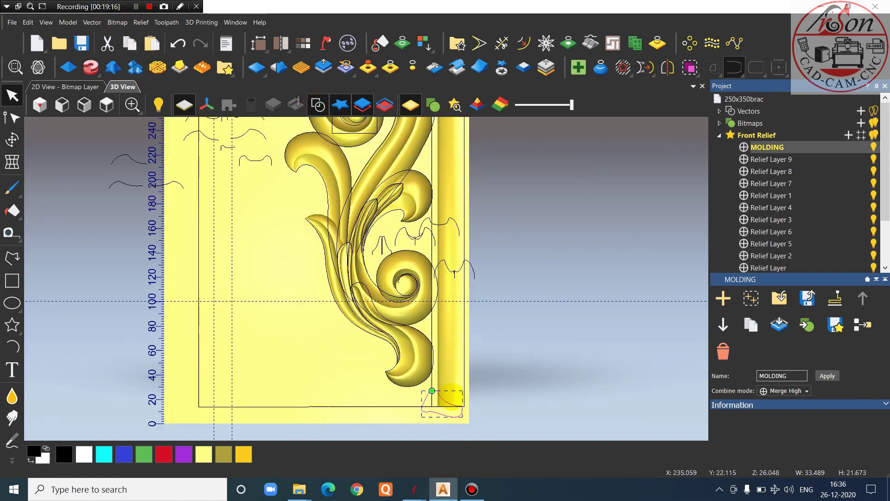
scroll(445, 398, "up", 2)
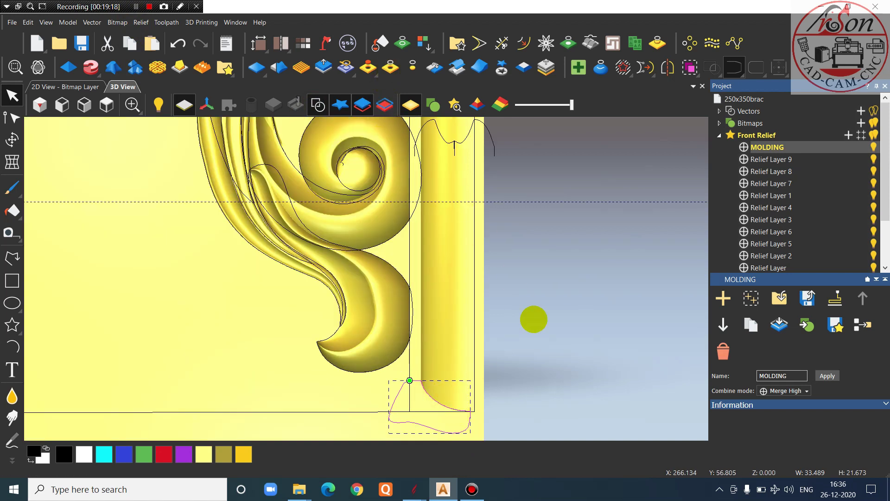
scroll(556, 352, "down", 5)
scroll(295, 157, "up", 5)
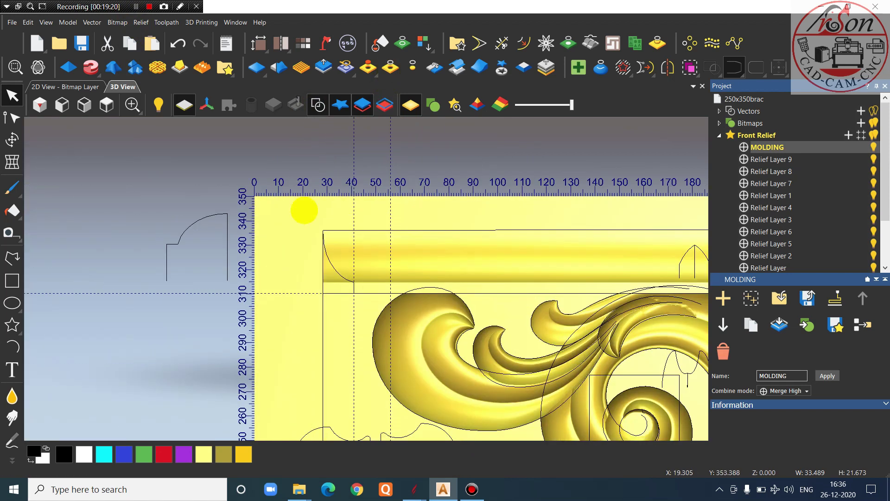
left_click(12, 258)
left_click(393, 357)
left_click(268, 363)
left_click(260, 345)
left_click(267, 274)
left_click(294, 192)
right_click(293, 193)
key("Escape")
Join the smooth polyline to the profile at the upper moulding's left end with a line
left_click(355, 266, "shift")
left_click(734, 68)
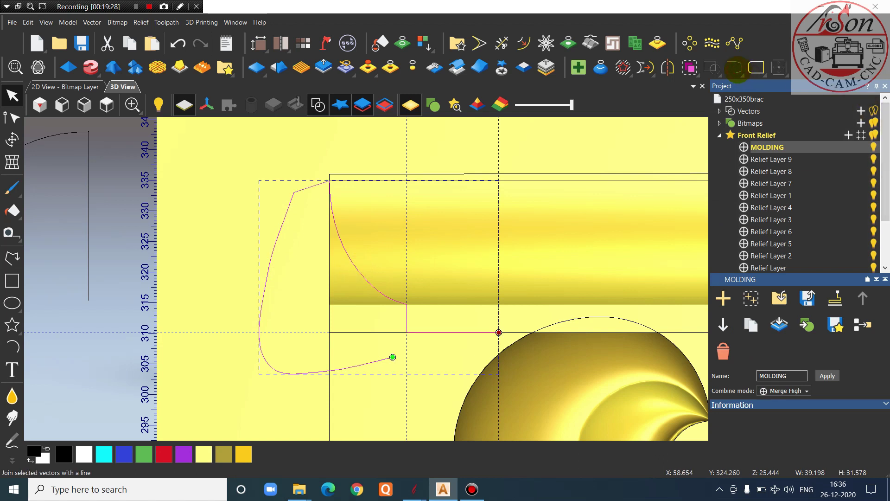